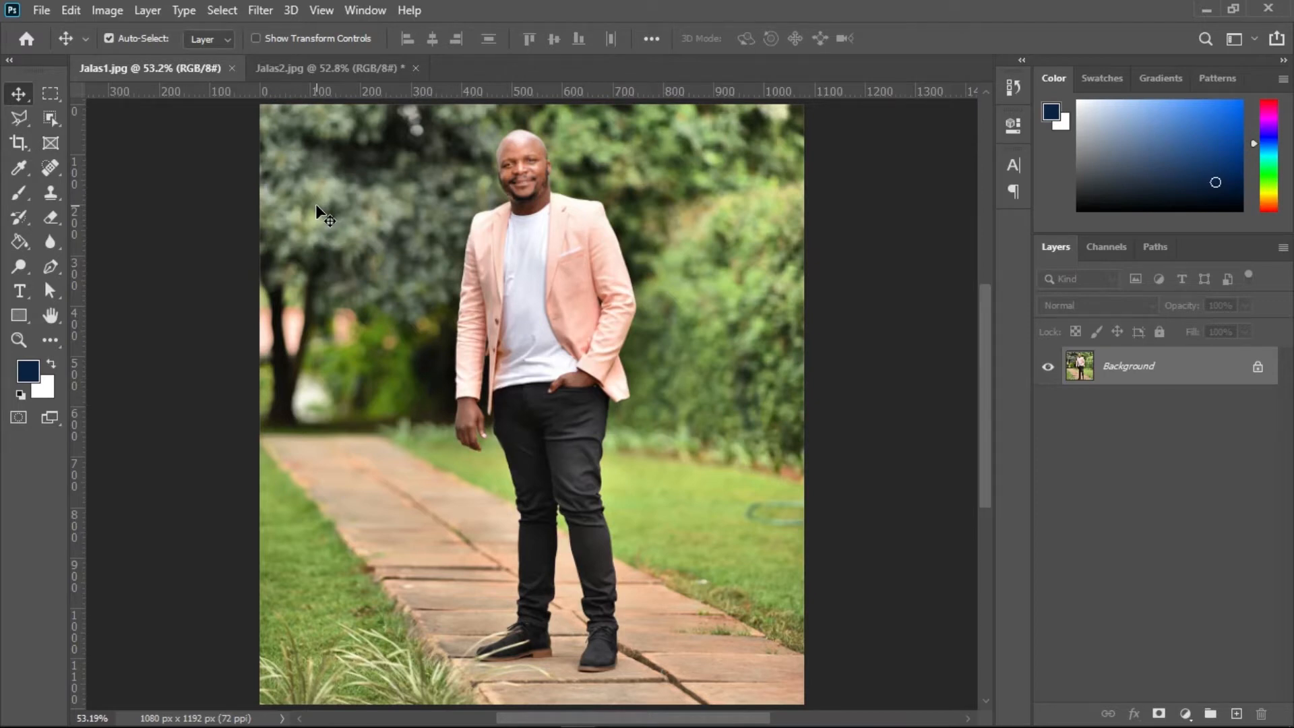
# Compare the Jalas1.jpg photo with the Jalas2.jpg cutout, finishing on Jalas2.jpg
pyautogui.click(300, 67)
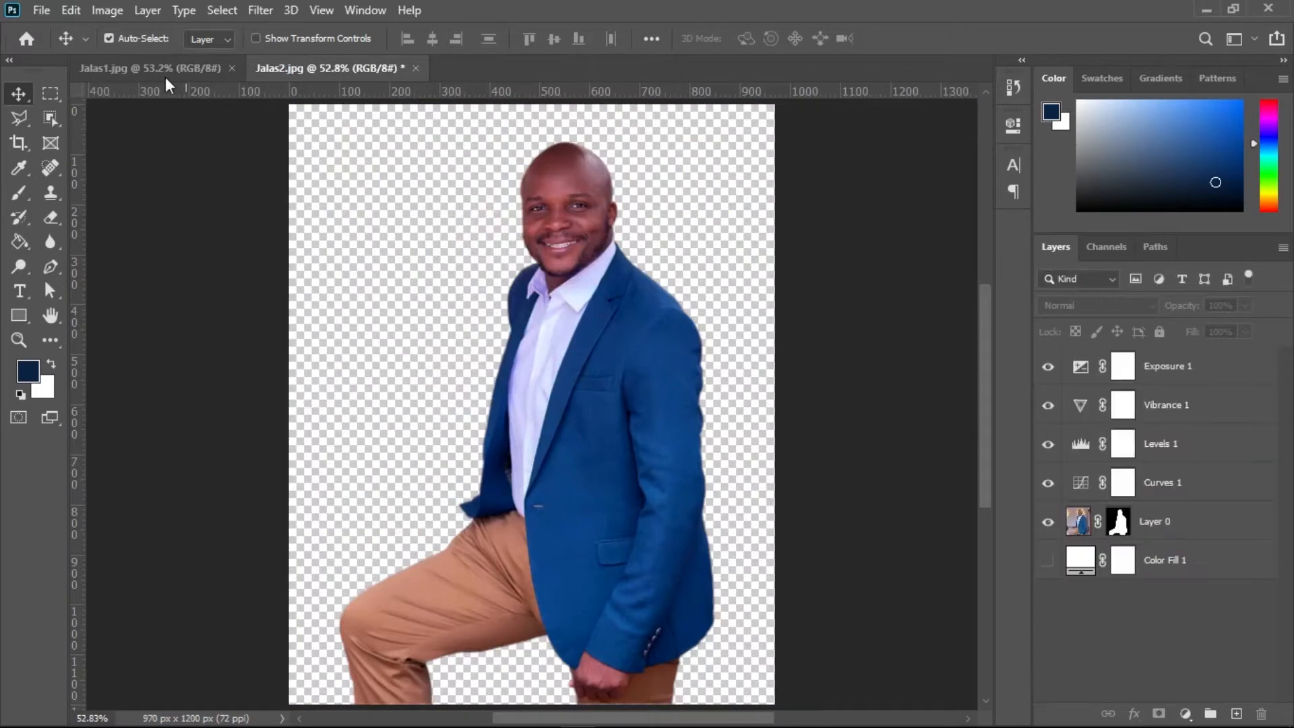
pyautogui.click(165, 64)
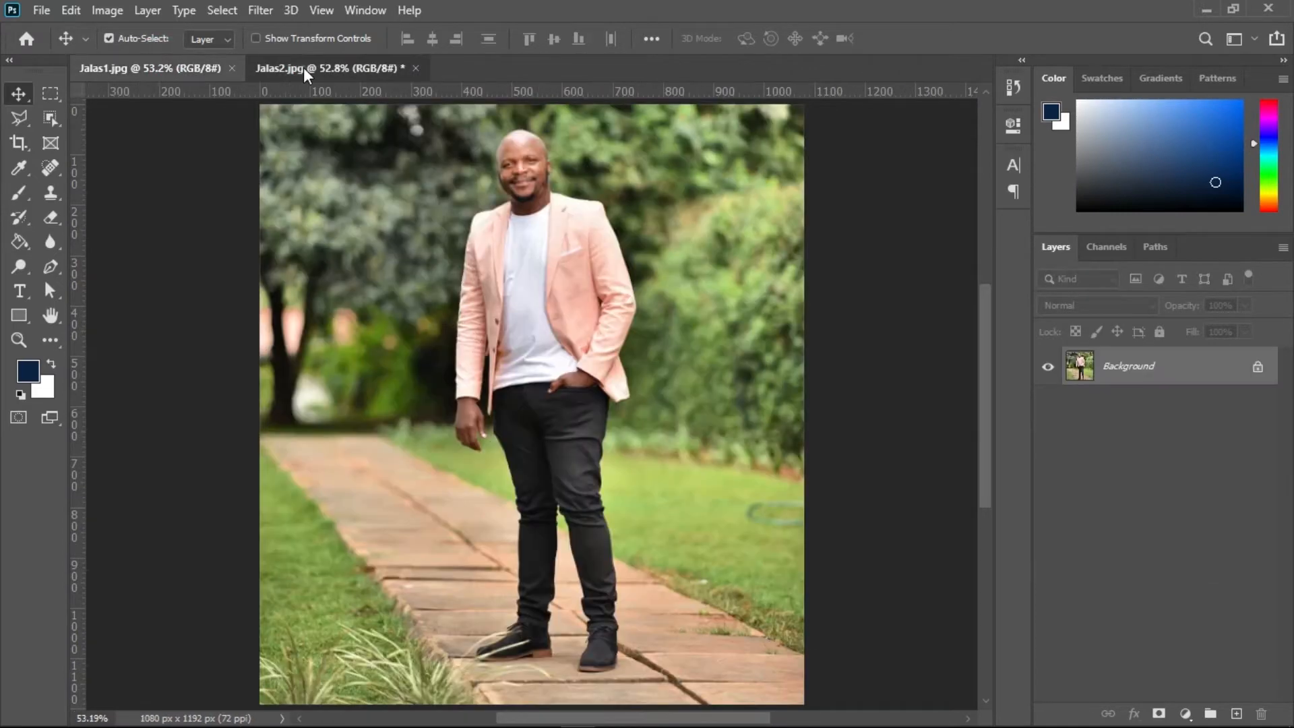
pyautogui.click(304, 70)
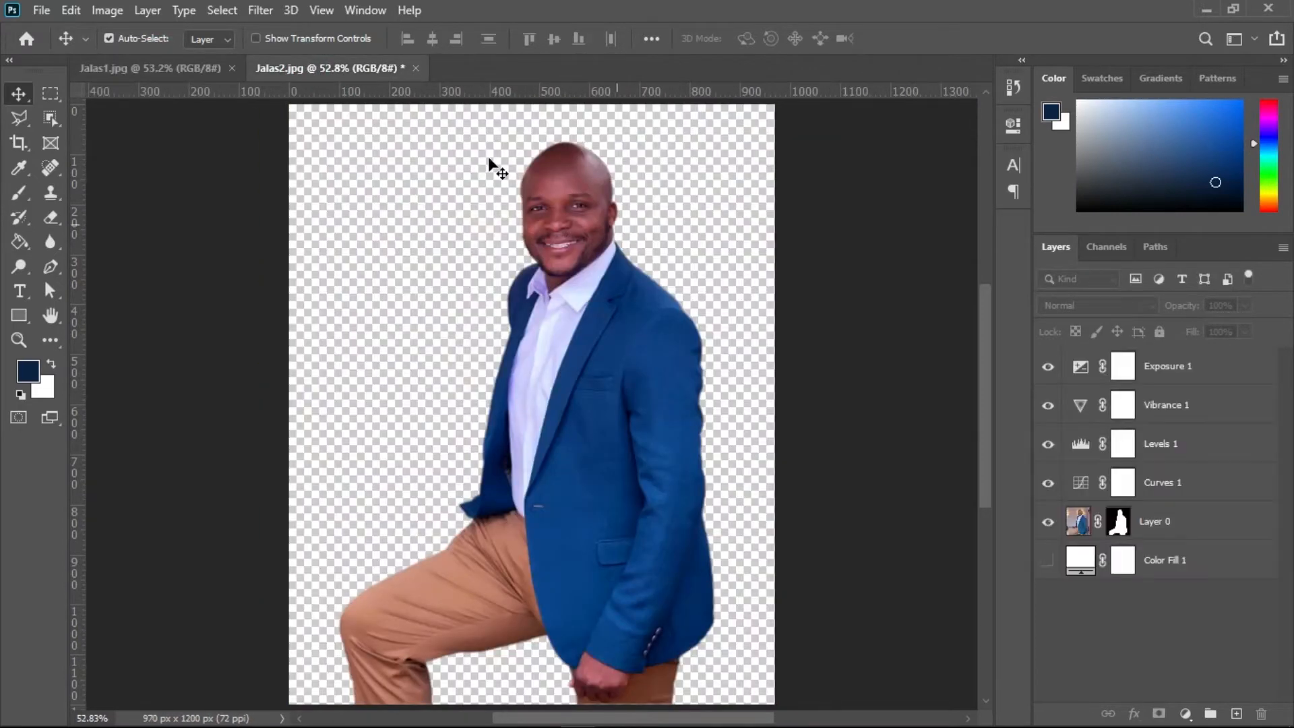
pyautogui.click(167, 70)
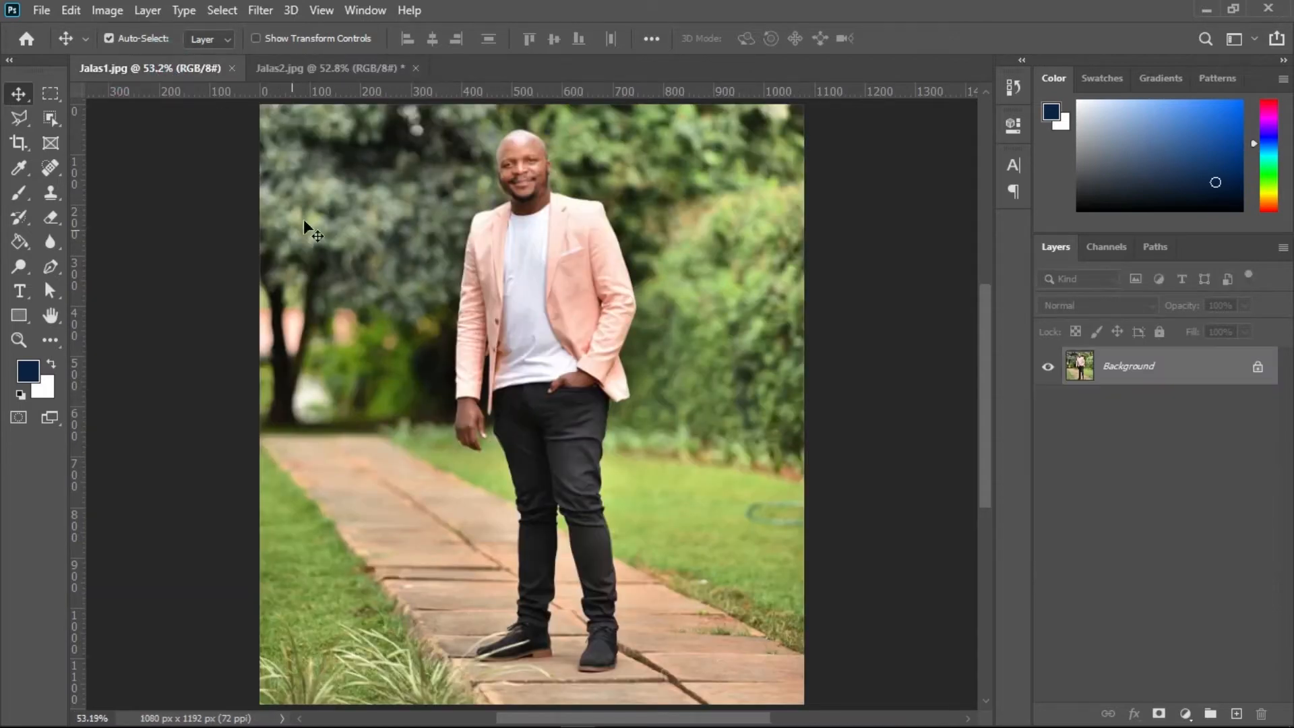
pyautogui.click(341, 70)
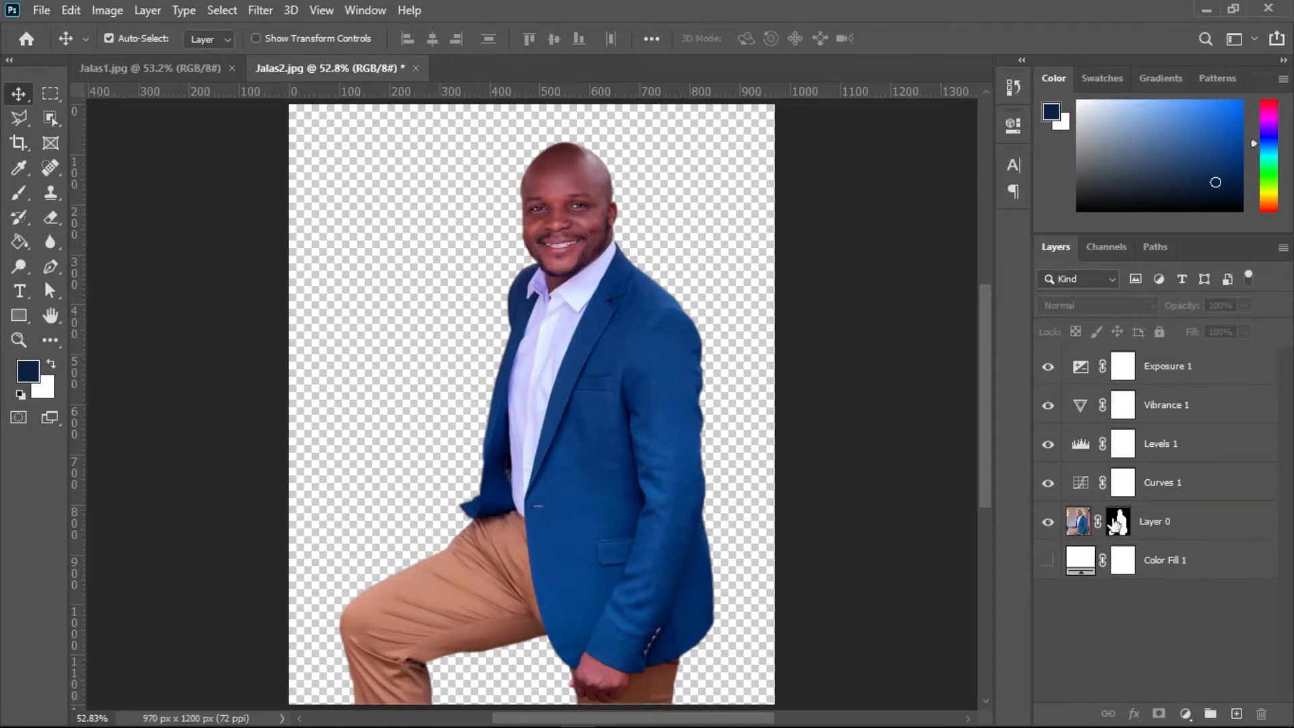
# View the original photo by temporarily disabling Layer 0's mask and hiding the Curves, Levels, Vibrance and Exposure adjustment layers
pyautogui.keyDown('shift'); pyautogui.click(1117, 523); pyautogui.keyUp('shift')
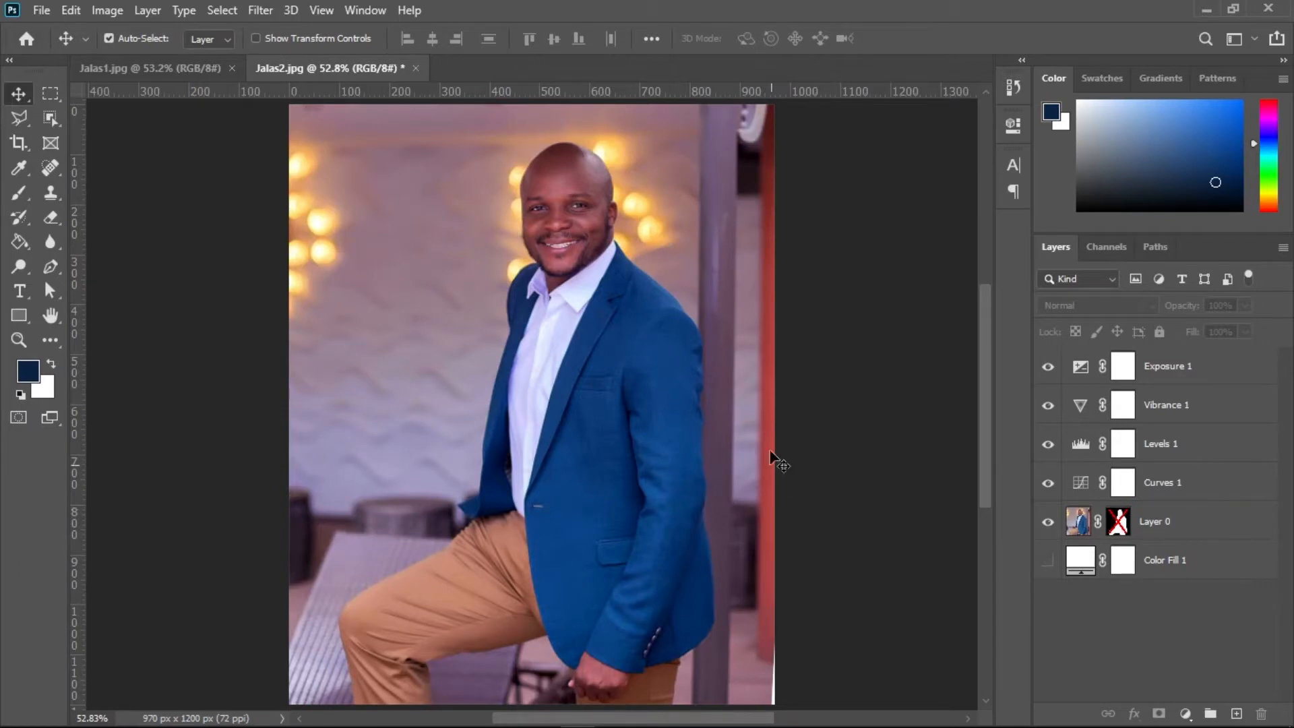
pyautogui.moveTo(1044, 490); pyautogui.dragTo(1041, 383)
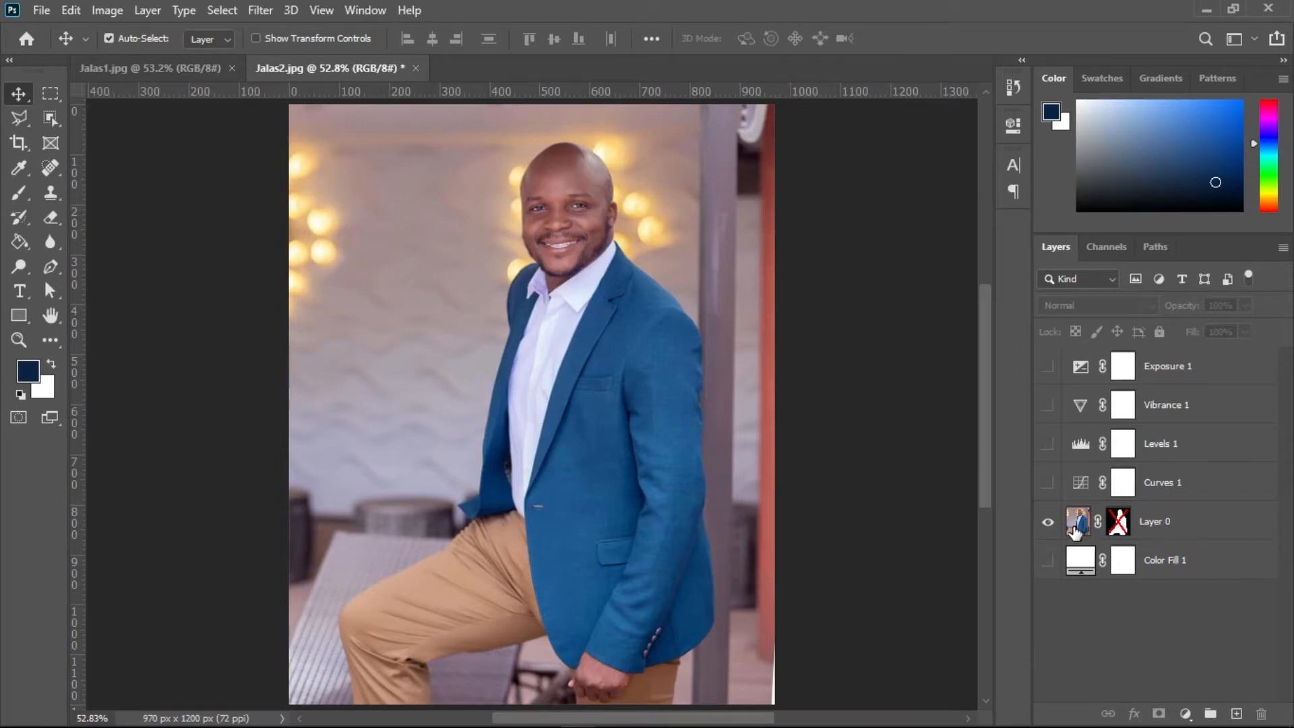
pyautogui.keyDown('shift'); pyautogui.click(1119, 522); pyautogui.keyUp('shift')
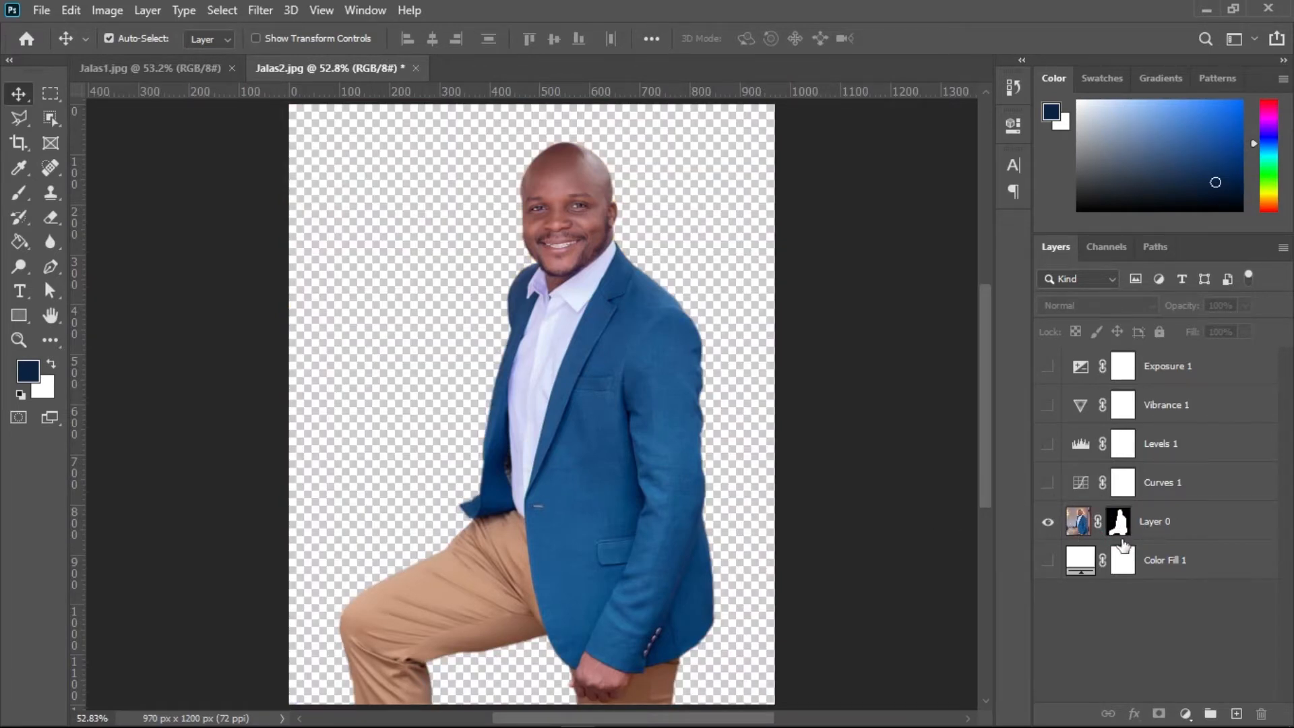
# Inspect the cutout edge around the face in Layer 0's mask refinement workspace and leave it without applying changes
pyautogui.doubleClick(1118, 529)
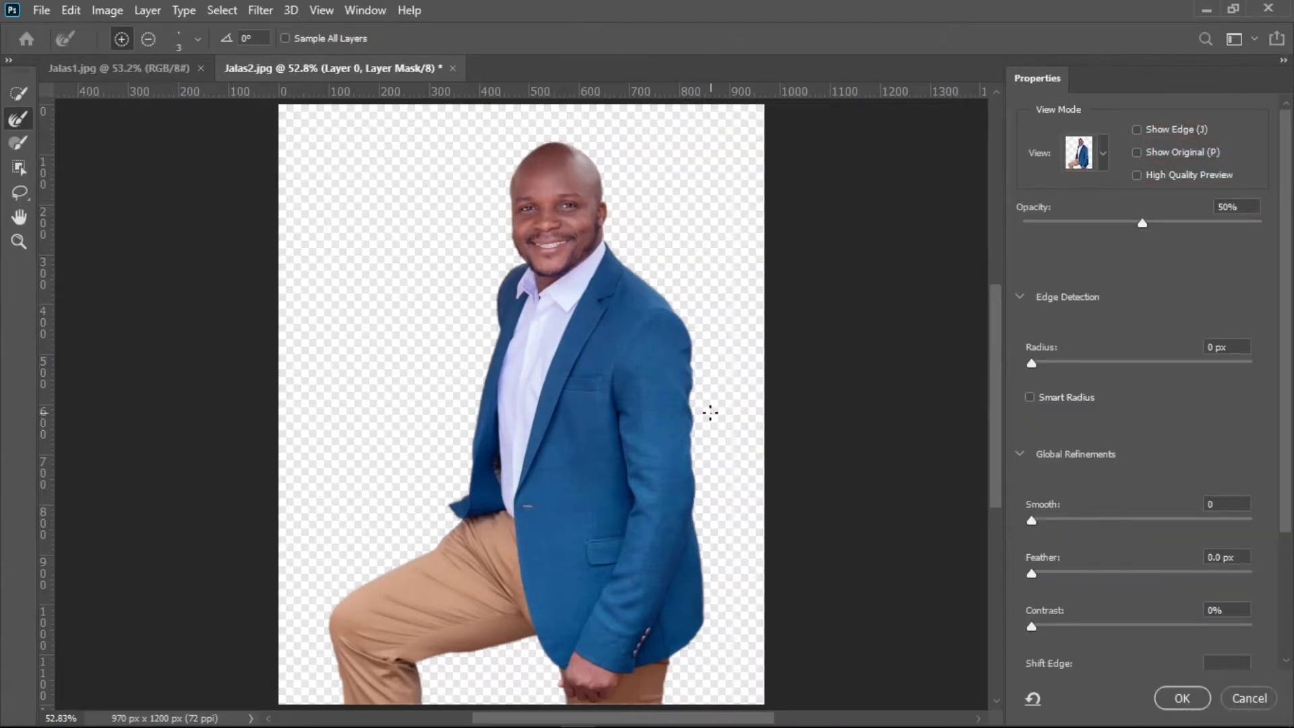
pyautogui.moveTo(512, 238); pyautogui.dragTo(641, 246)
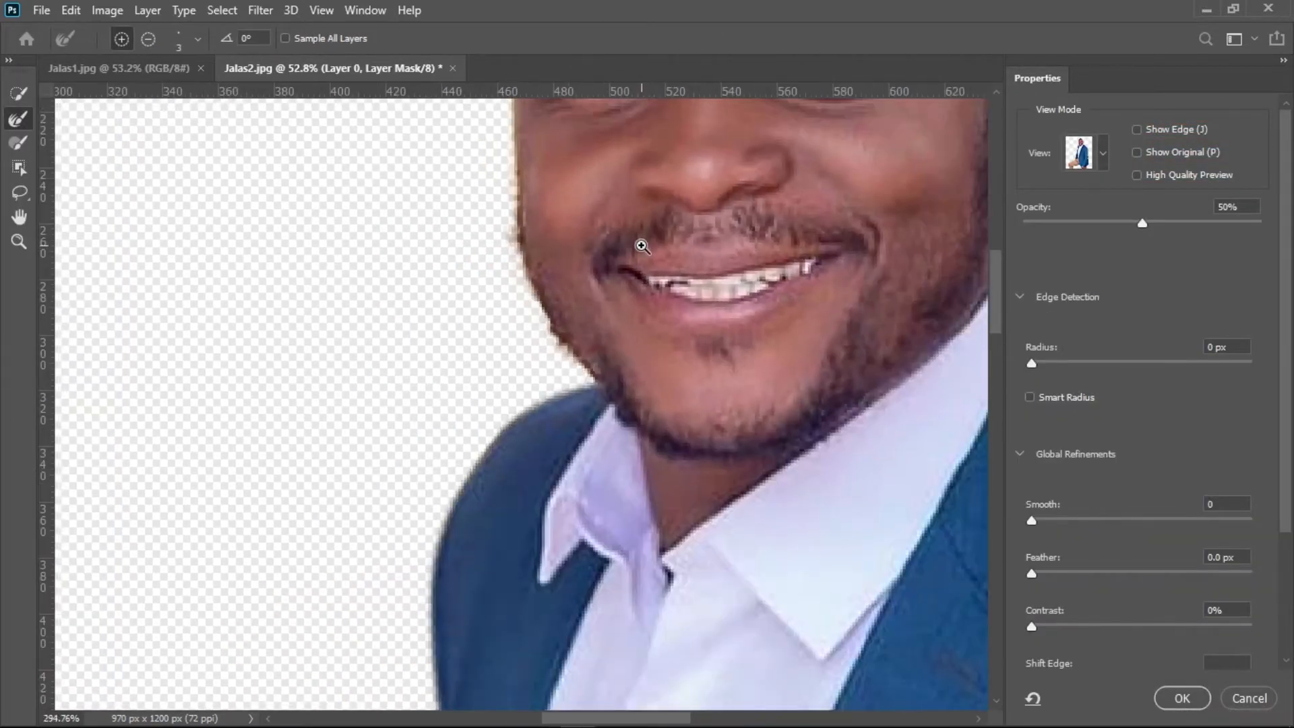
pyautogui.scroll(3, 563, 269)
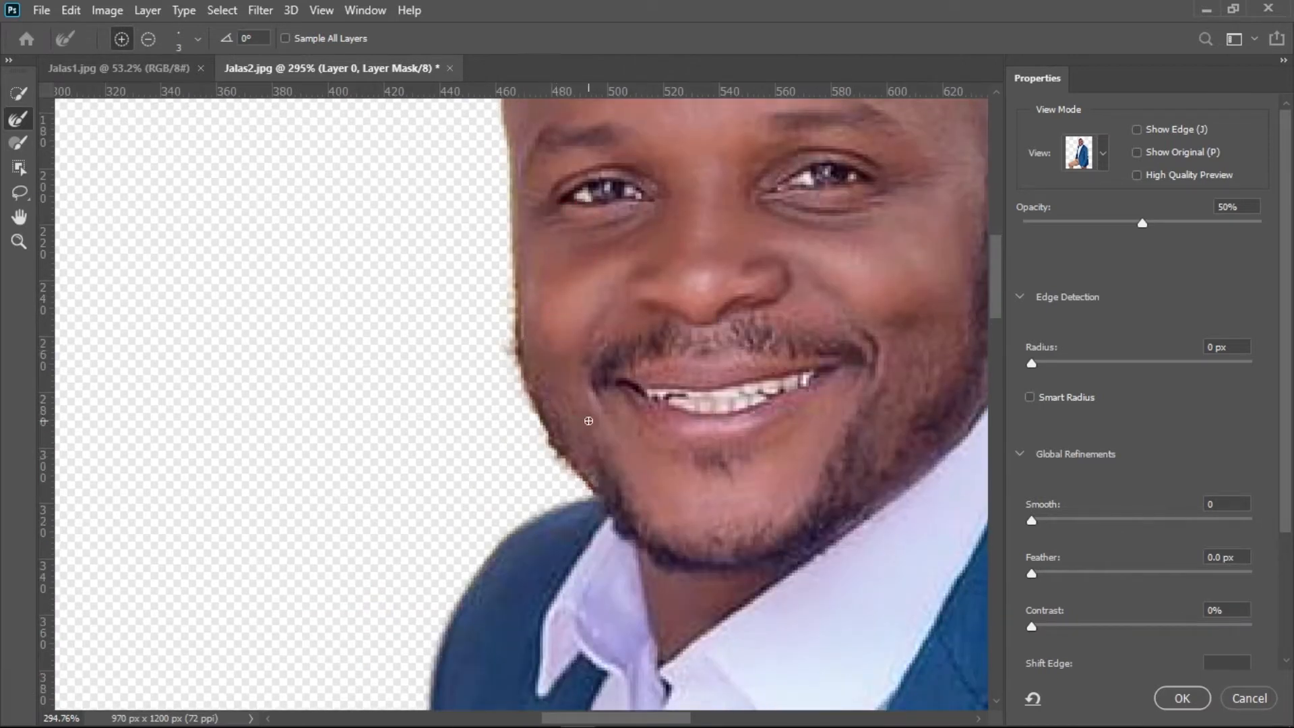
pyautogui.click(1245, 701)
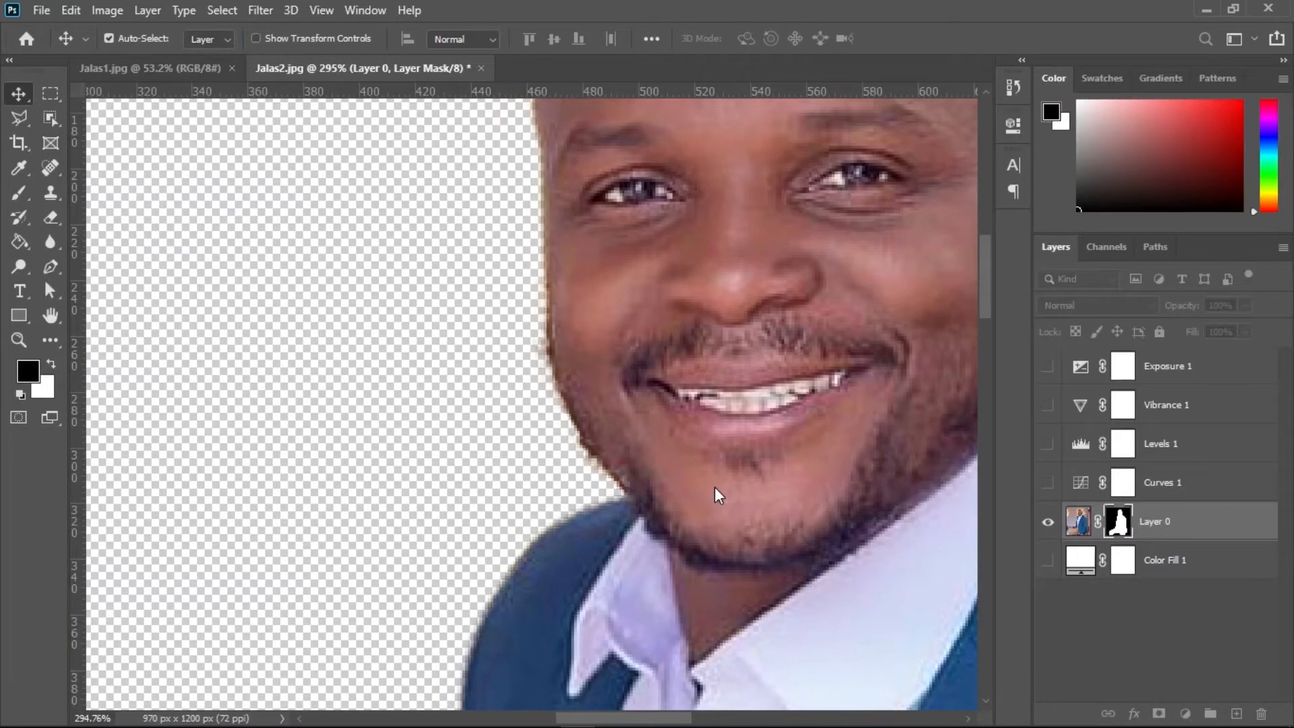
# Show the Curves, Levels, Vibrance and Exposure adjustments again and compare the cutout with and without them
pyautogui.hotkey('ctrl', '0')
pyautogui.click(1048, 483)
pyautogui.click(1048, 444)
pyautogui.click(1048, 405)
pyautogui.click(1048, 366)
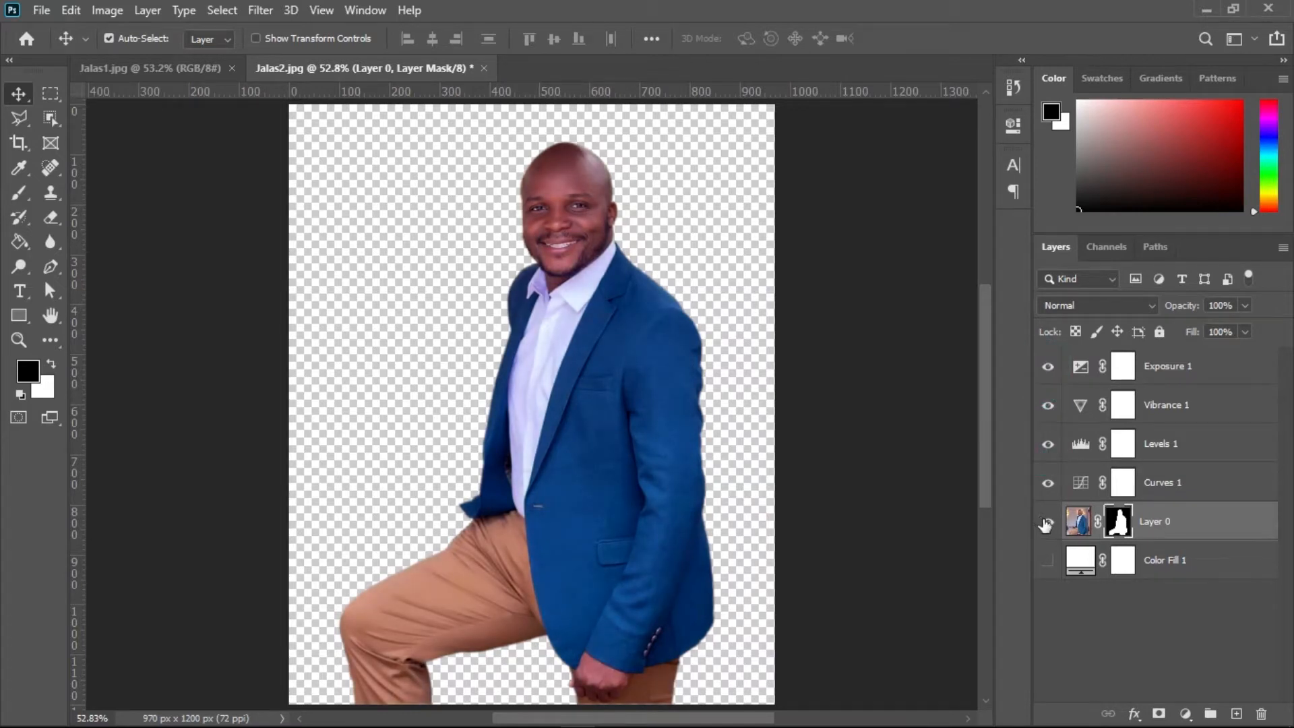
pyautogui.keyDown('alt'); pyautogui.click(1047, 522); pyautogui.keyUp('alt')
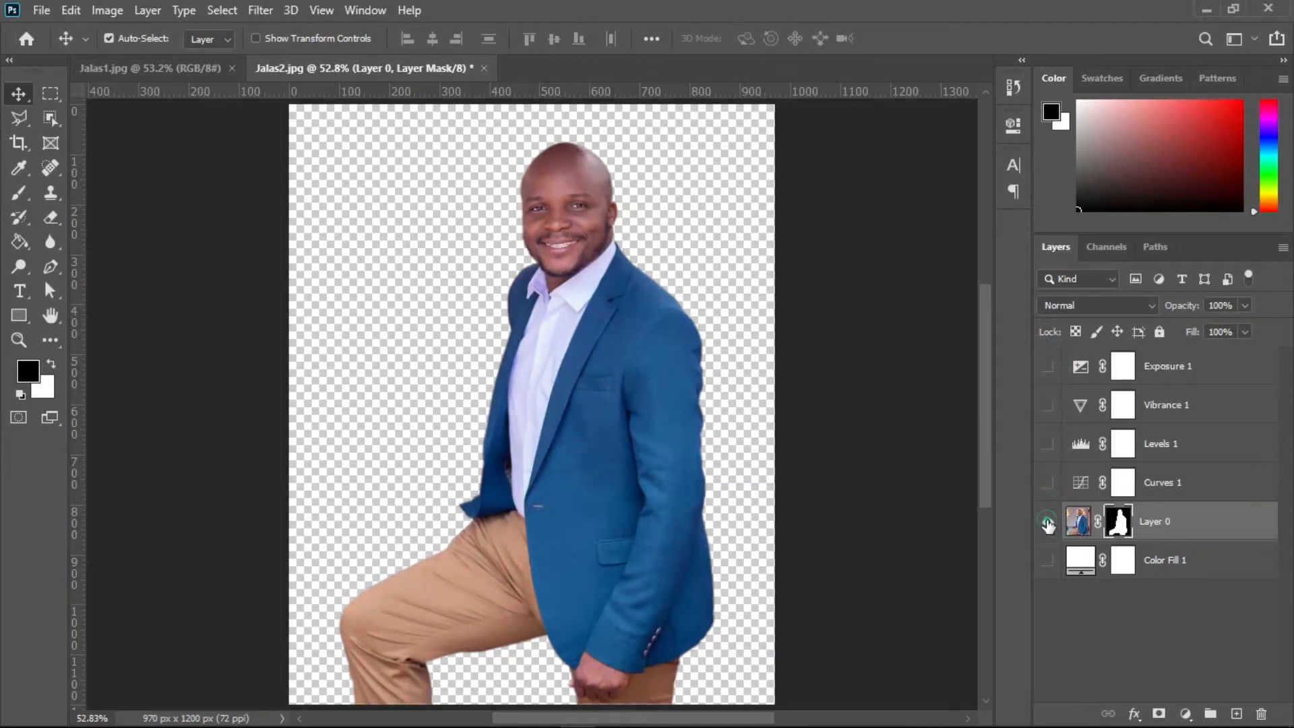
pyautogui.keyDown('alt'); pyautogui.click(1048, 523); pyautogui.keyUp('alt')
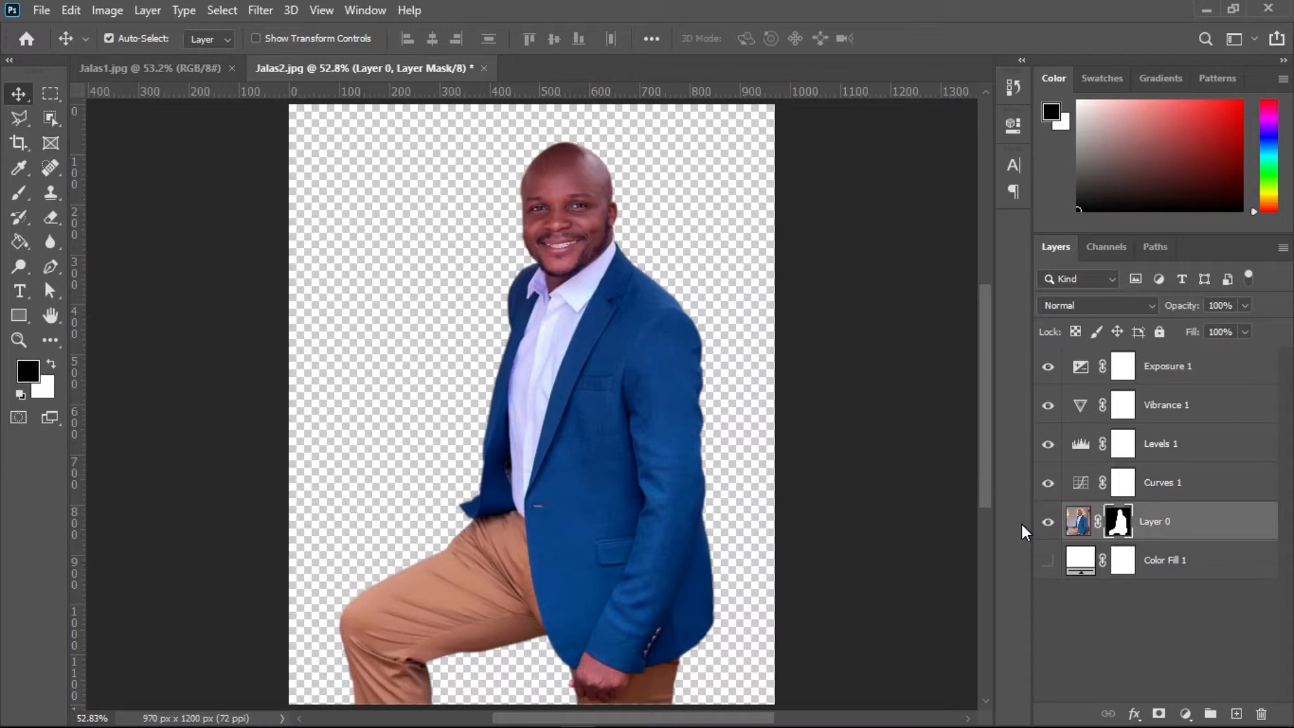
# Create a new A4 International Paper document named Jalas For MP Langata at 300 pixels/inch in RGB Color with a white background
pyautogui.rightClick(379, 69)
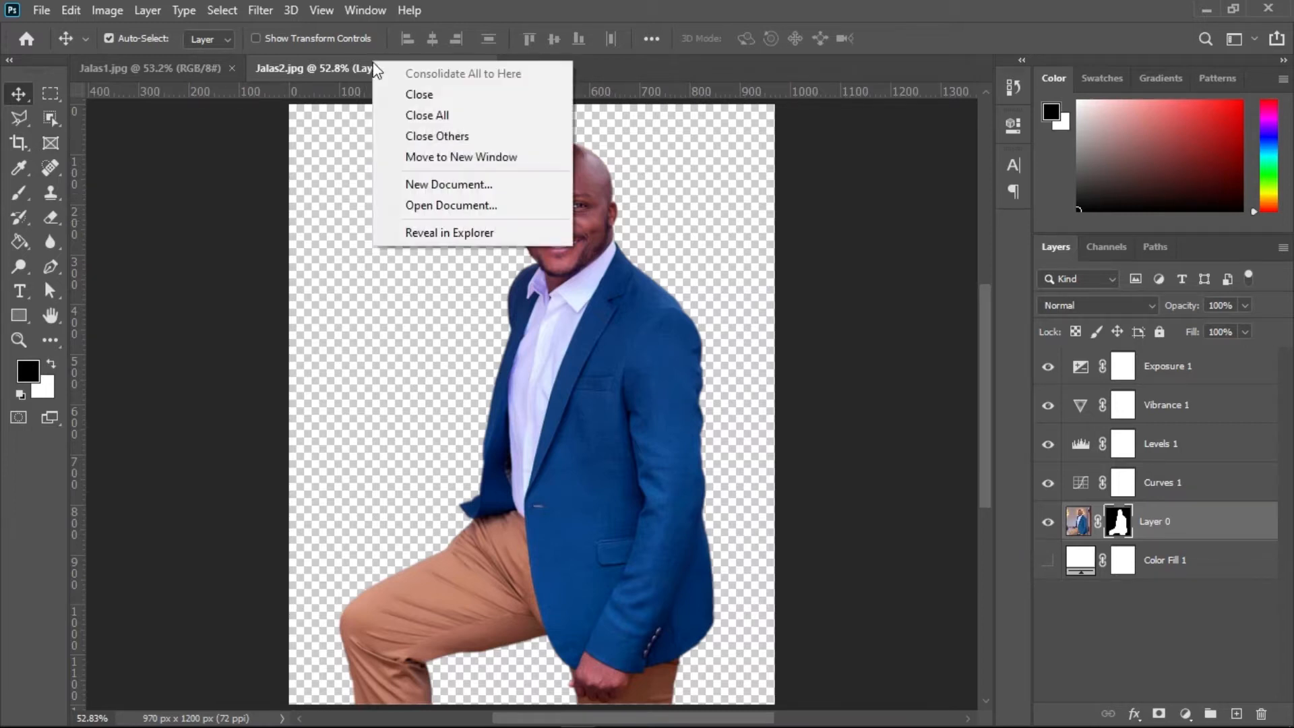
pyautogui.click(435, 185)
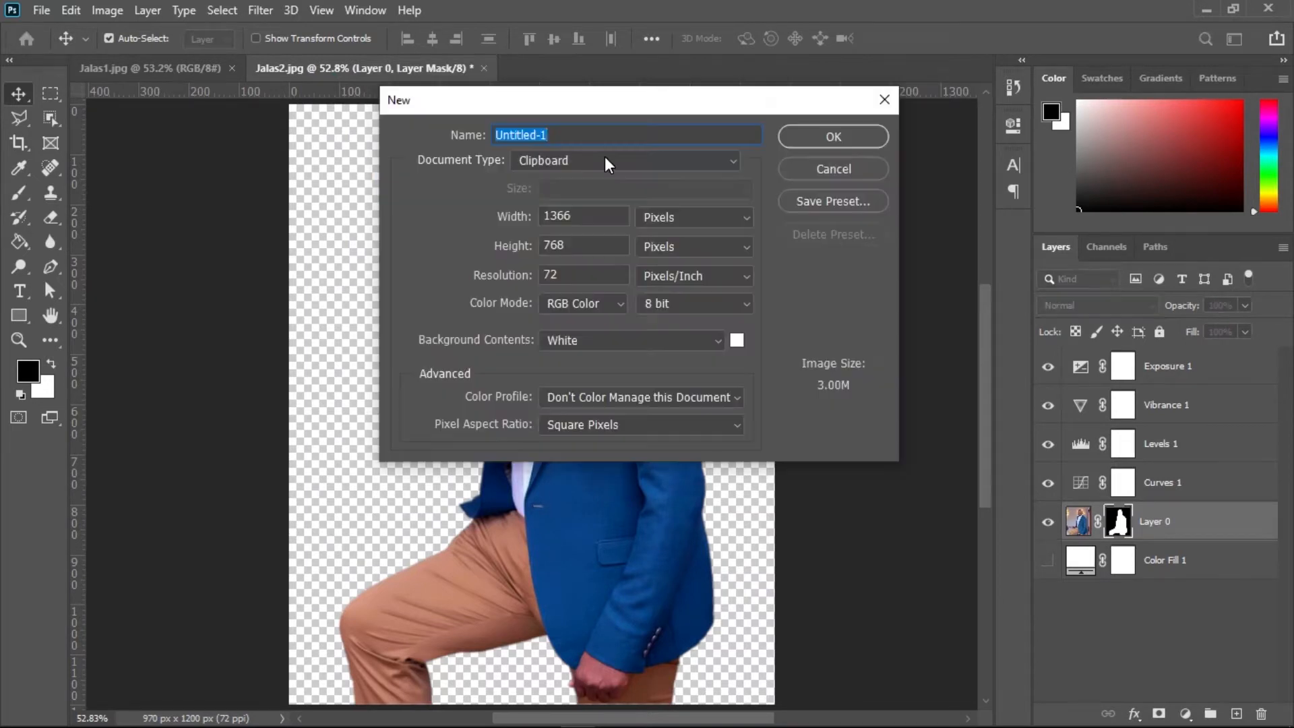
pyautogui.write('Jalas For MP Langata')
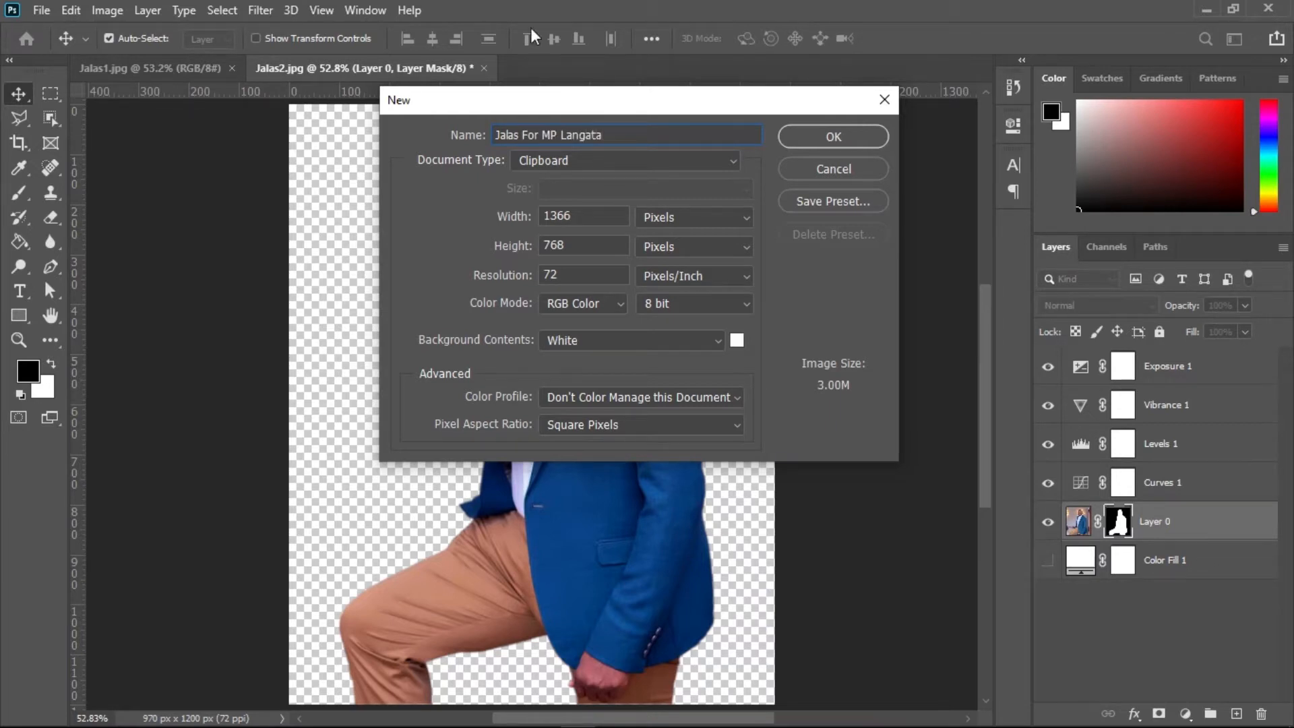
pyautogui.click(576, 157)
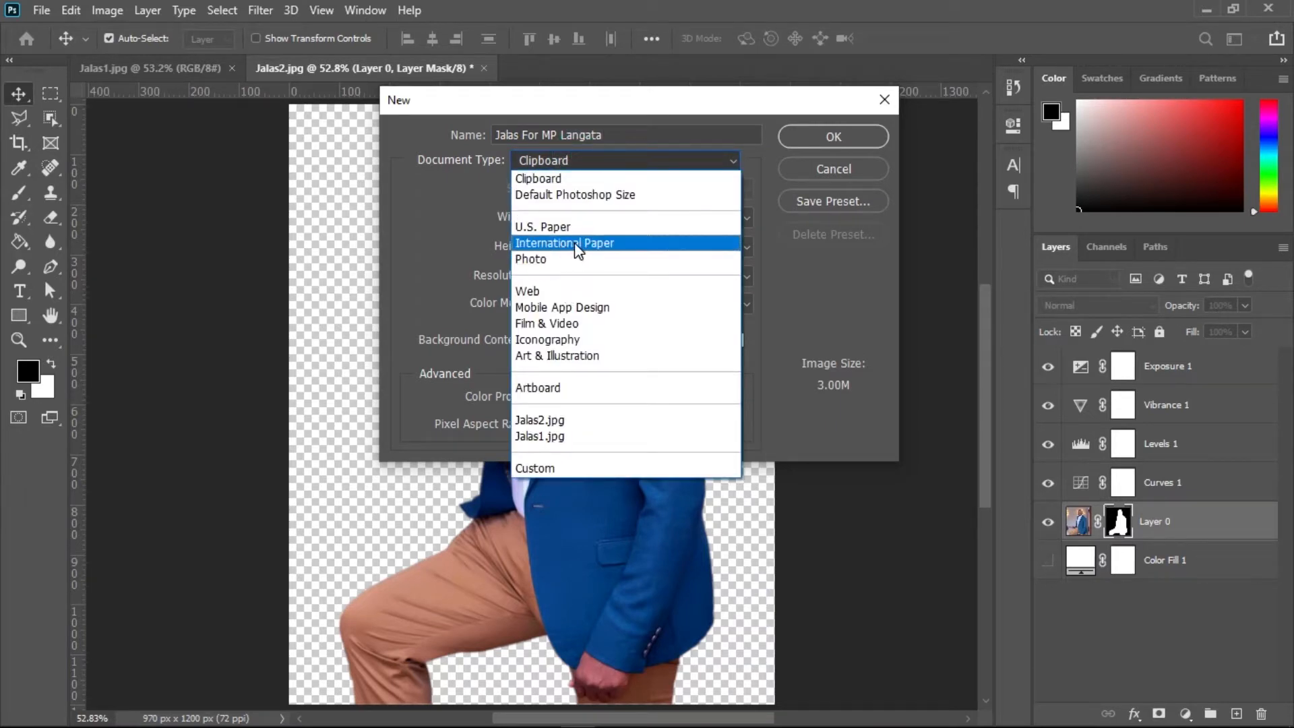
pyautogui.click(578, 244)
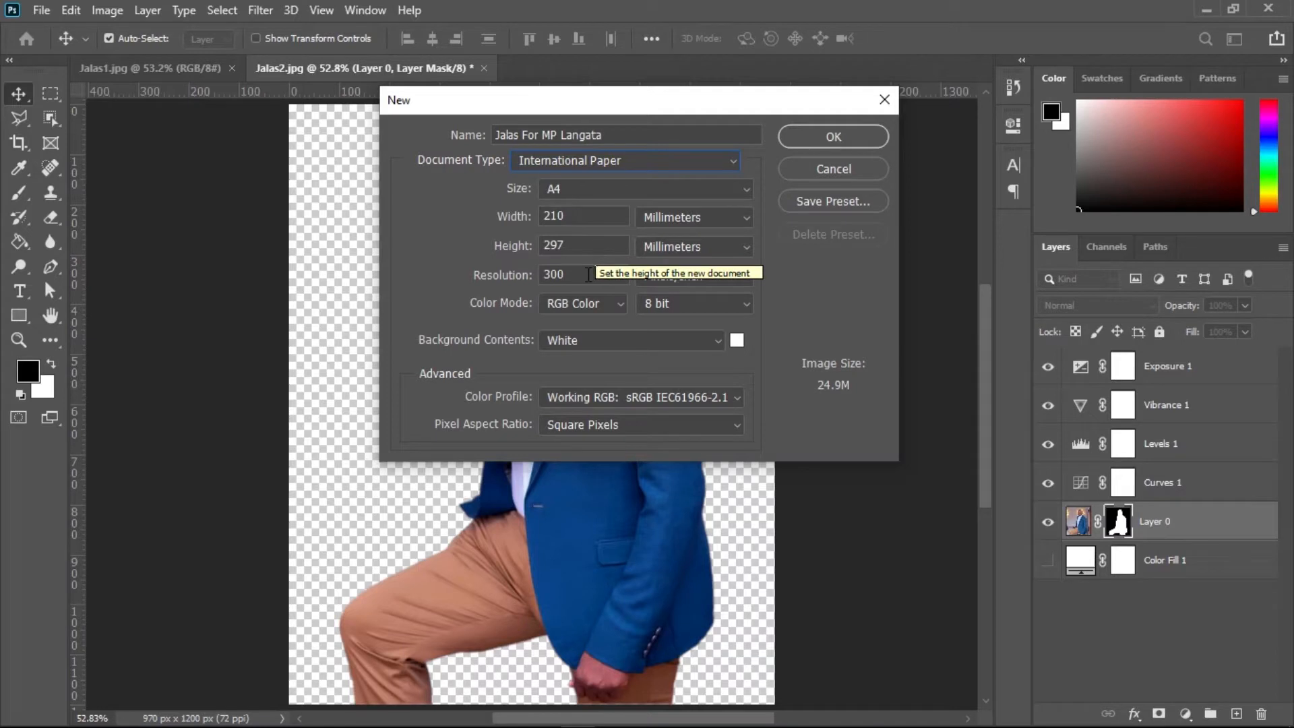
pyautogui.click(580, 276)
pyautogui.click(587, 278)
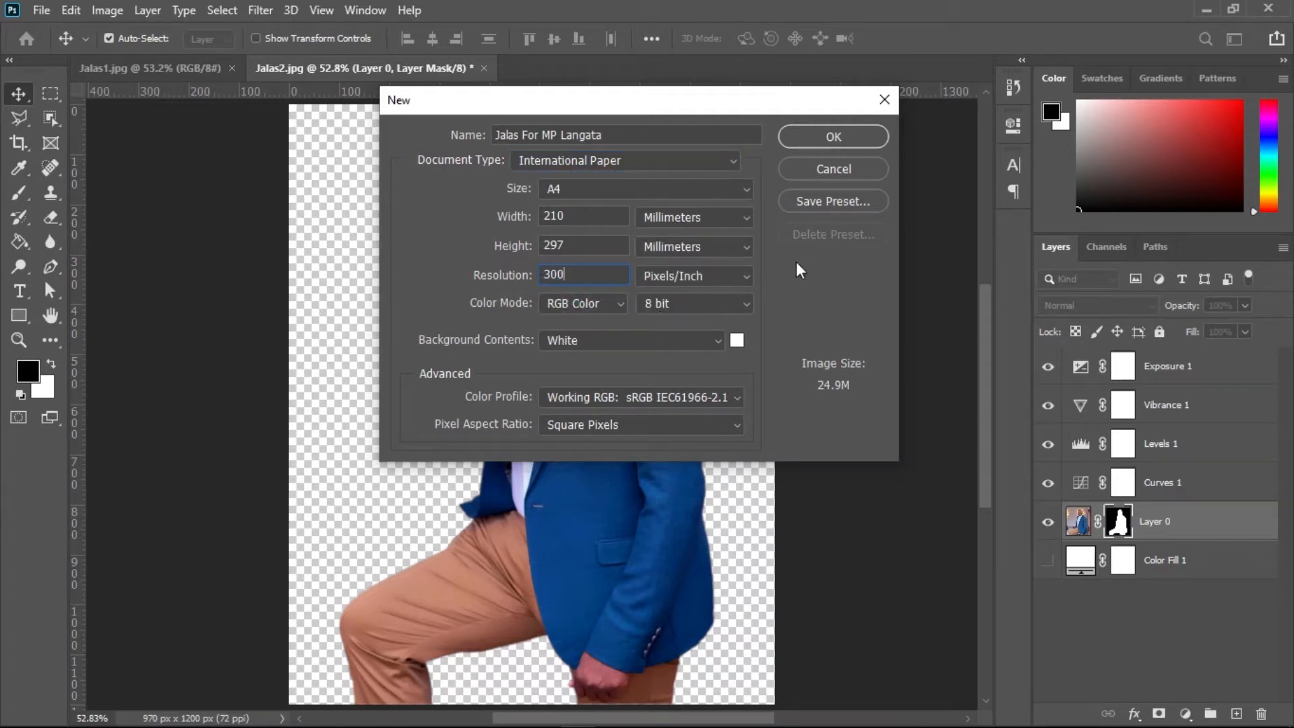
pyautogui.click(830, 143)
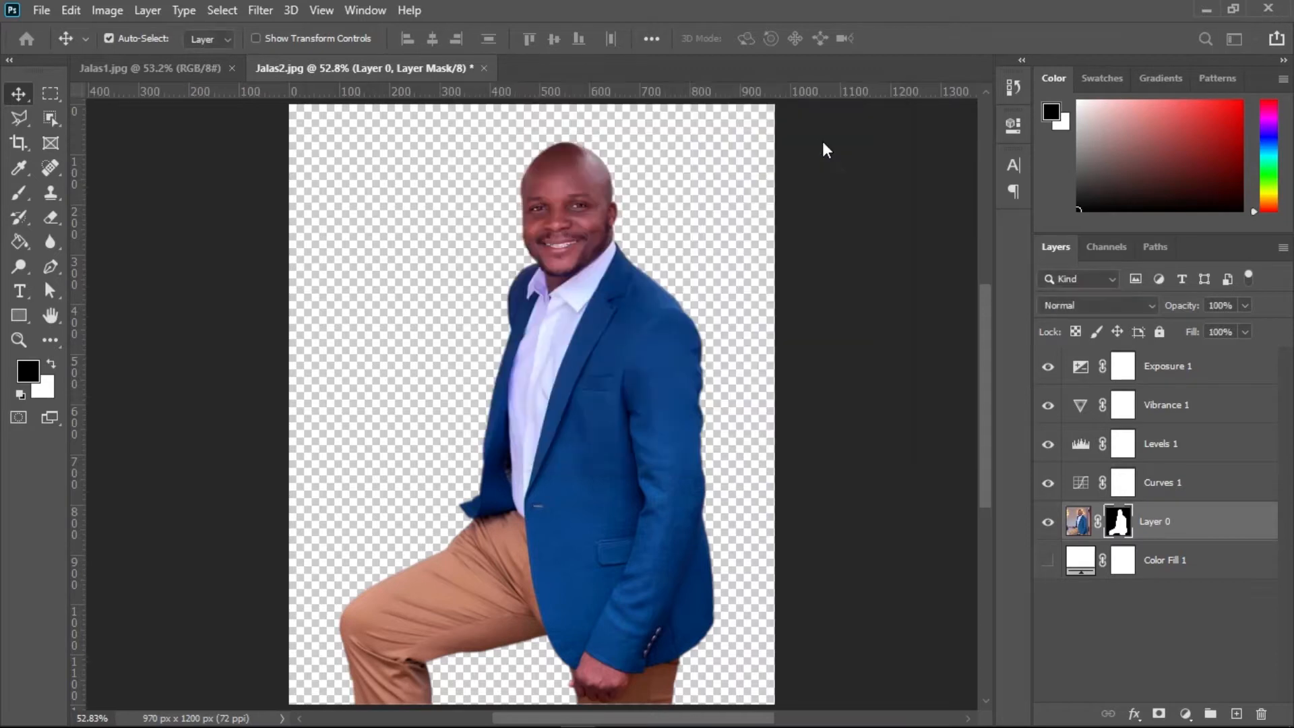
# Close the Jalas1.jpg document, keeping Jalas2.jpg and the new A4 document open
pyautogui.hotkey('ctrl', 'space')
pyautogui.moveTo(544, 313)
pyautogui.mouseDown()
pyautogui.moveTo(597, 316)
pyautogui.moveTo(569, 315)
pyautogui.mouseUp()
pyautogui.hotkey('ctrl', 'space')
pyautogui.moveTo(664, 290); pyautogui.dragTo(648, 293)
pyautogui.press('space')
pyautogui.moveTo(563, 232); pyautogui.dragTo(568, 253)
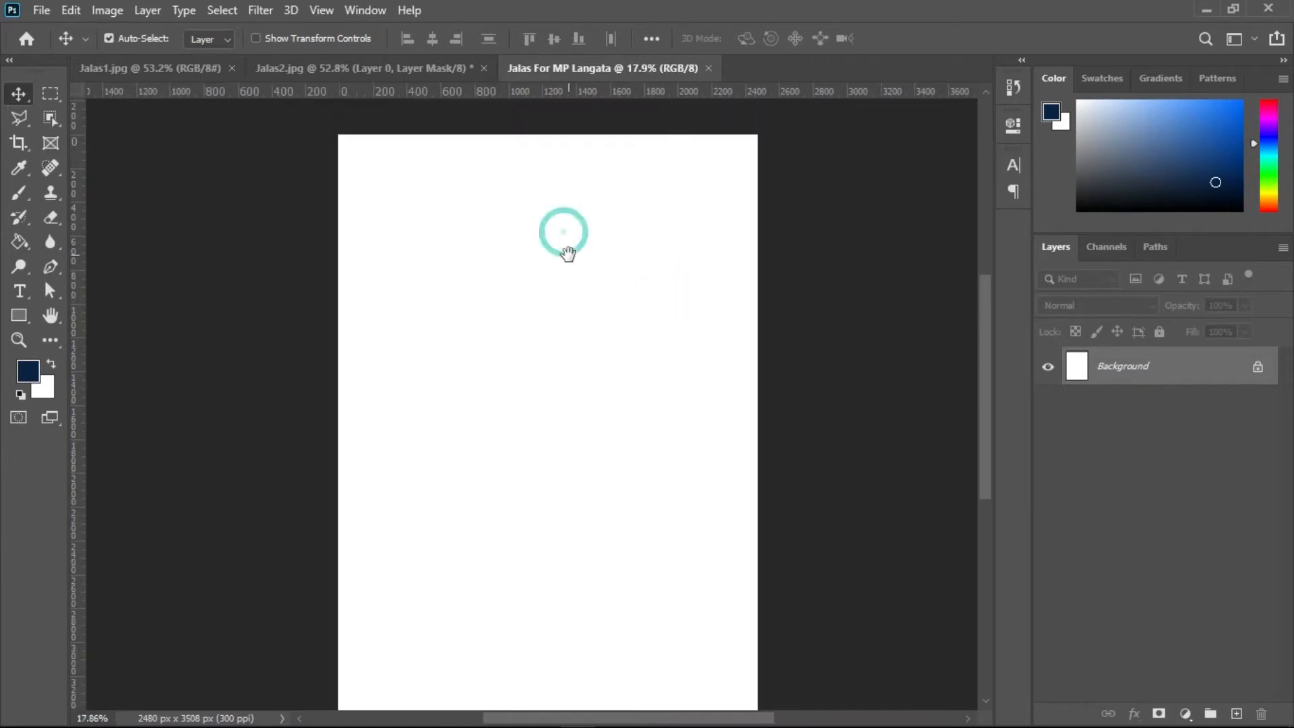
pyautogui.click(391, 72)
pyautogui.click(140, 73)
pyautogui.click(231, 70)
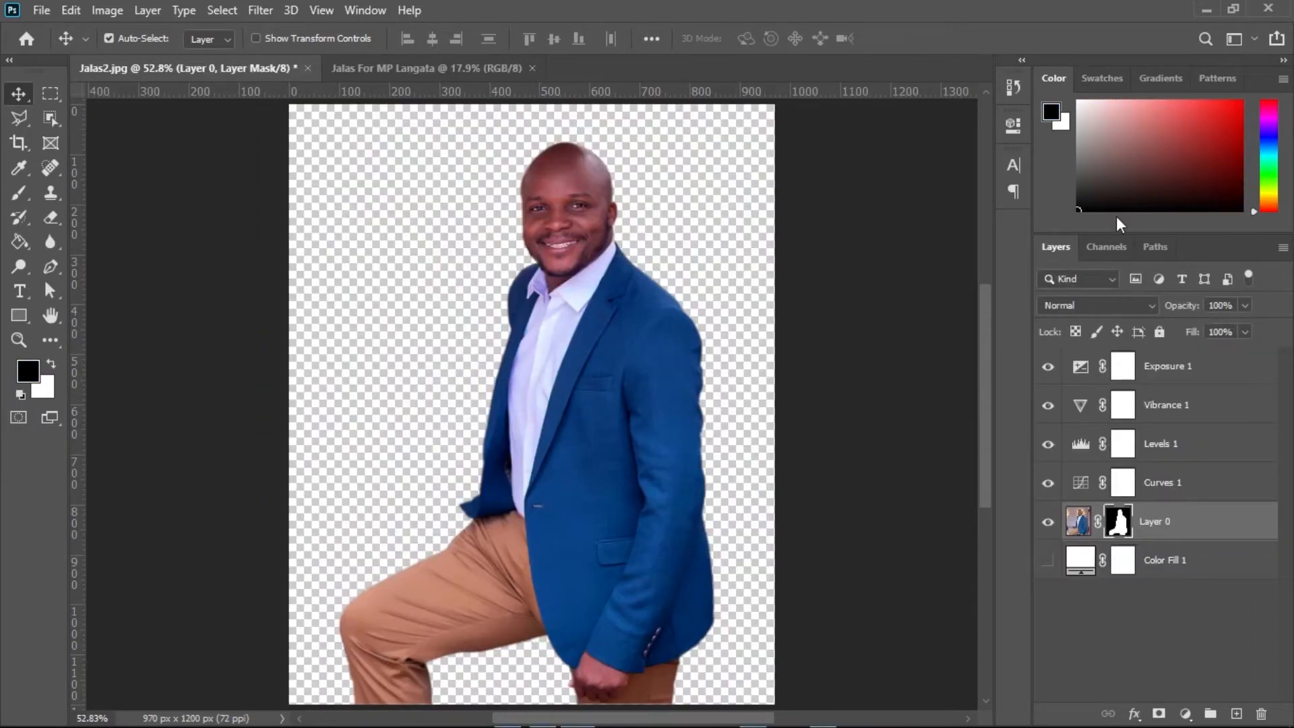
# Switch to File Explorer and review the Nairobi, Orange and Screenshot (4) images in the Jalas for MP folder
pyautogui.click(1206, 10)
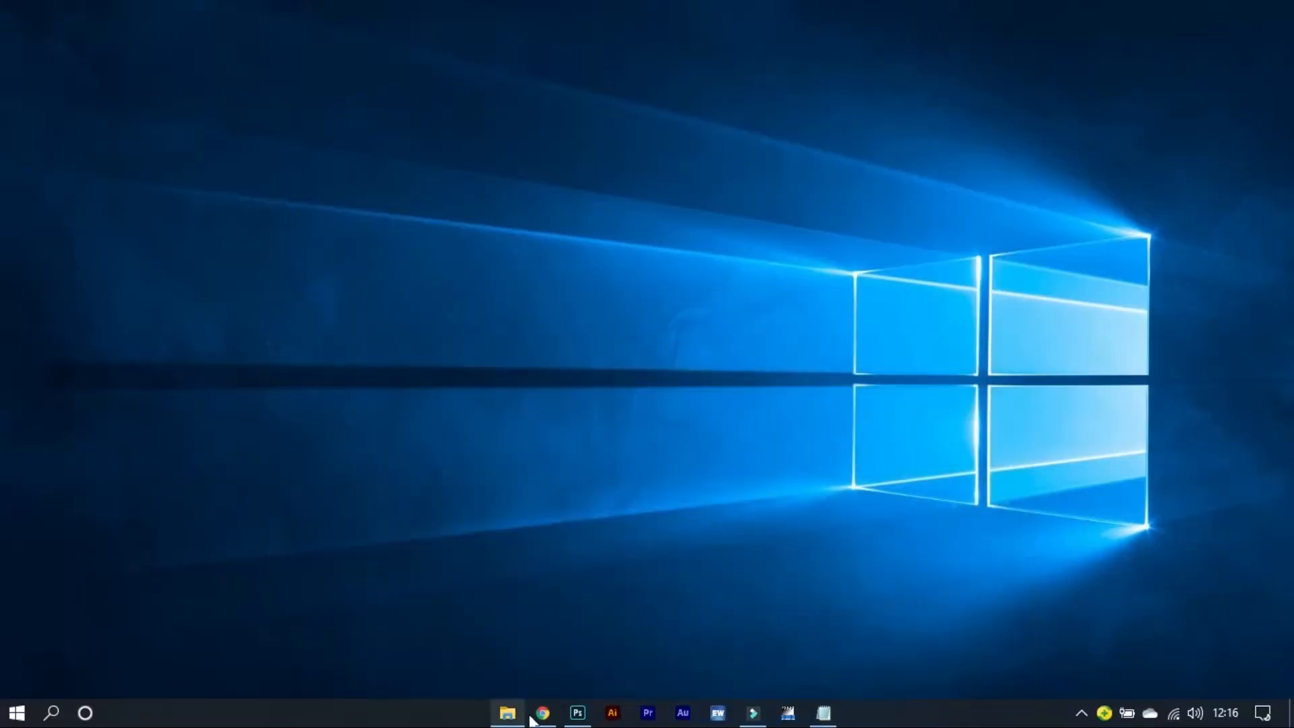
pyautogui.click(507, 713)
pyautogui.moveTo(273, 389); pyautogui.dragTo(301, 375)
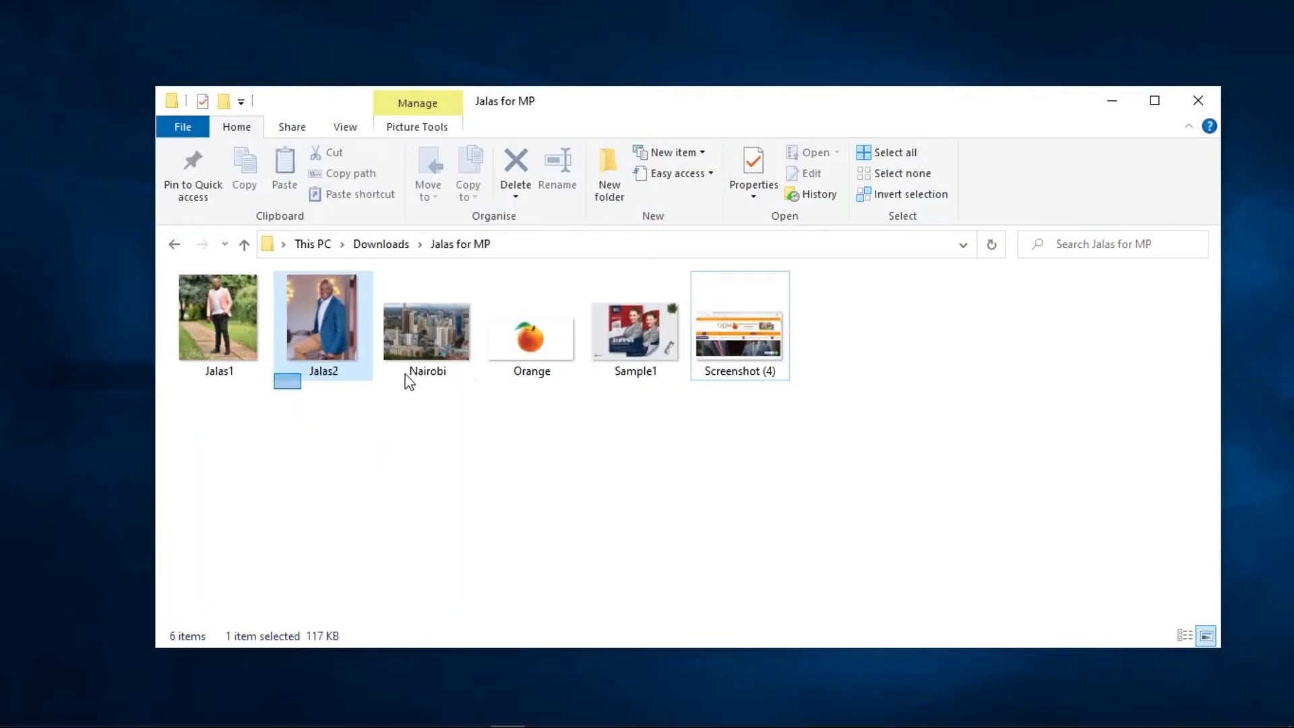
pyautogui.click(427, 339)
pyautogui.click(533, 349)
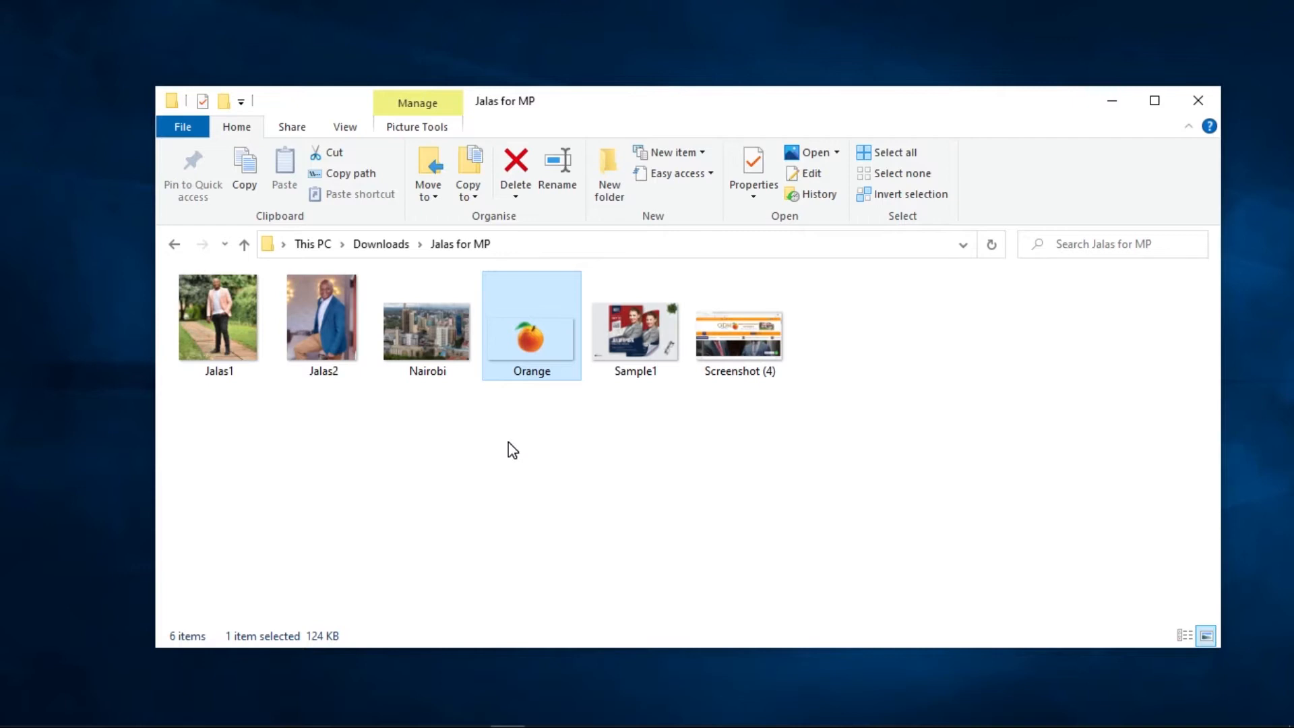
pyautogui.doubleClick(539, 337)
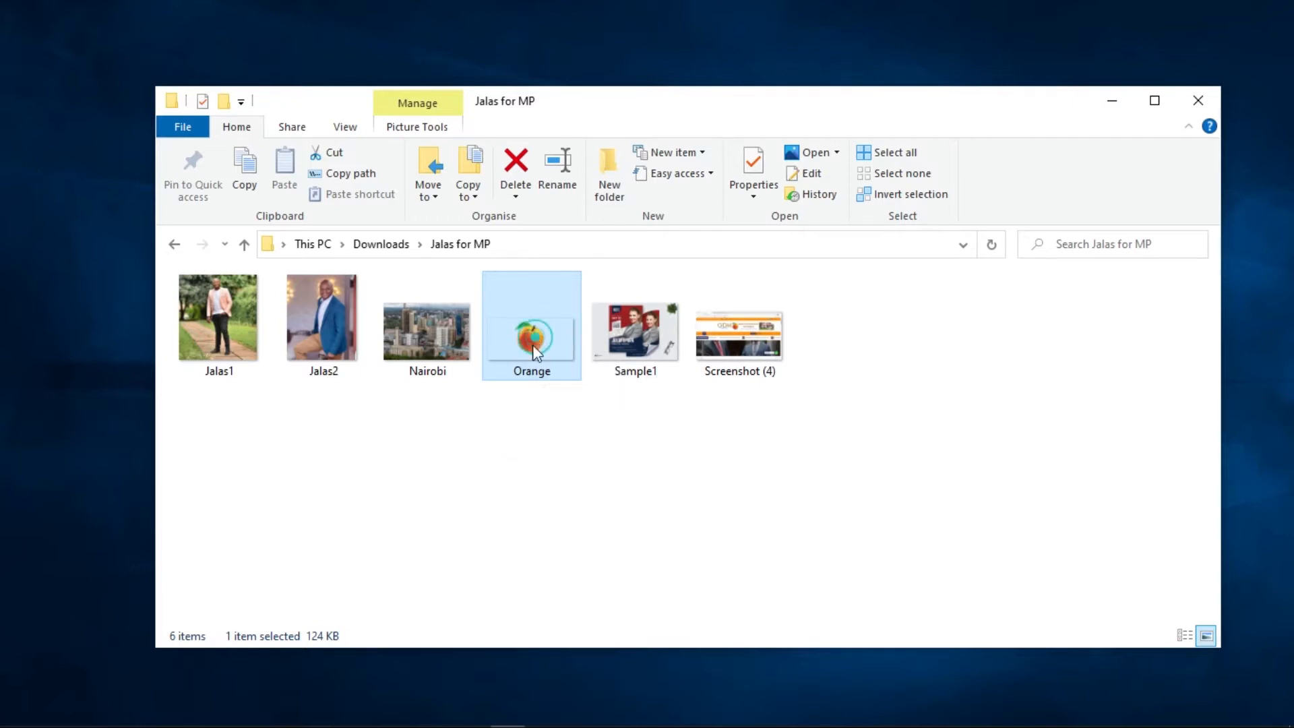
pyautogui.click(750, 337)
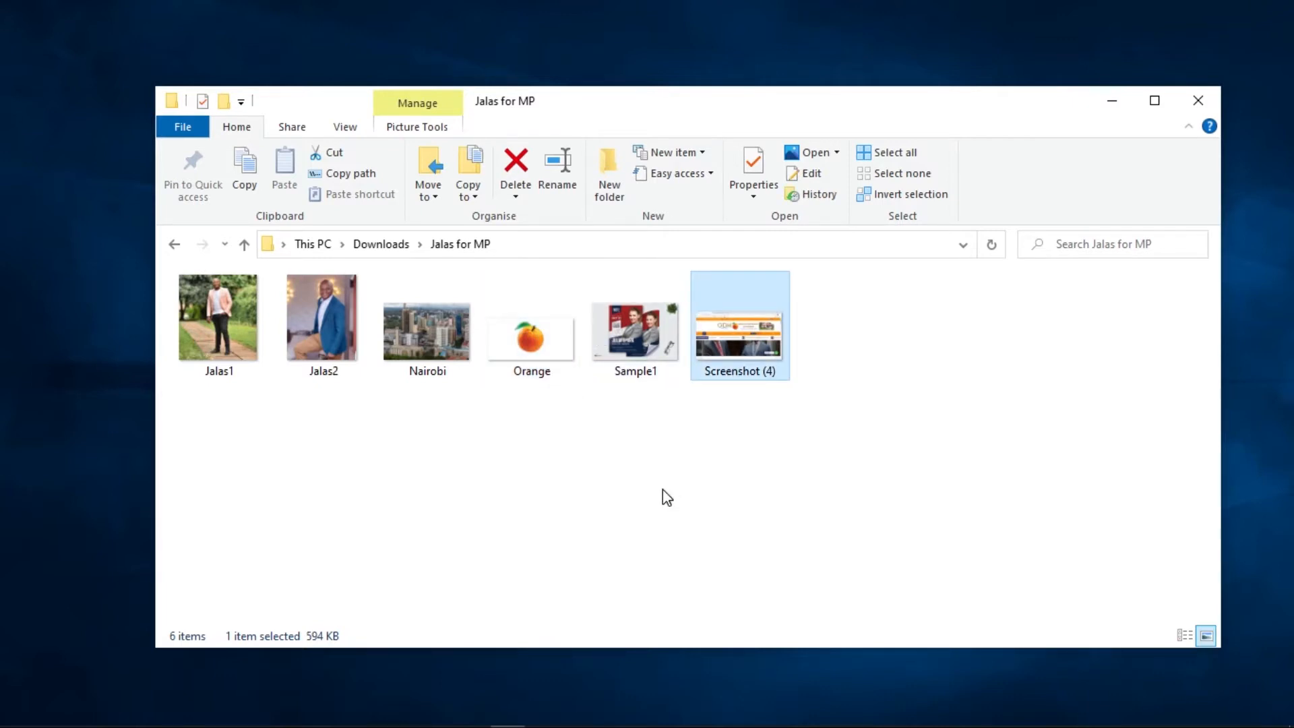
pyautogui.click(1108, 102)
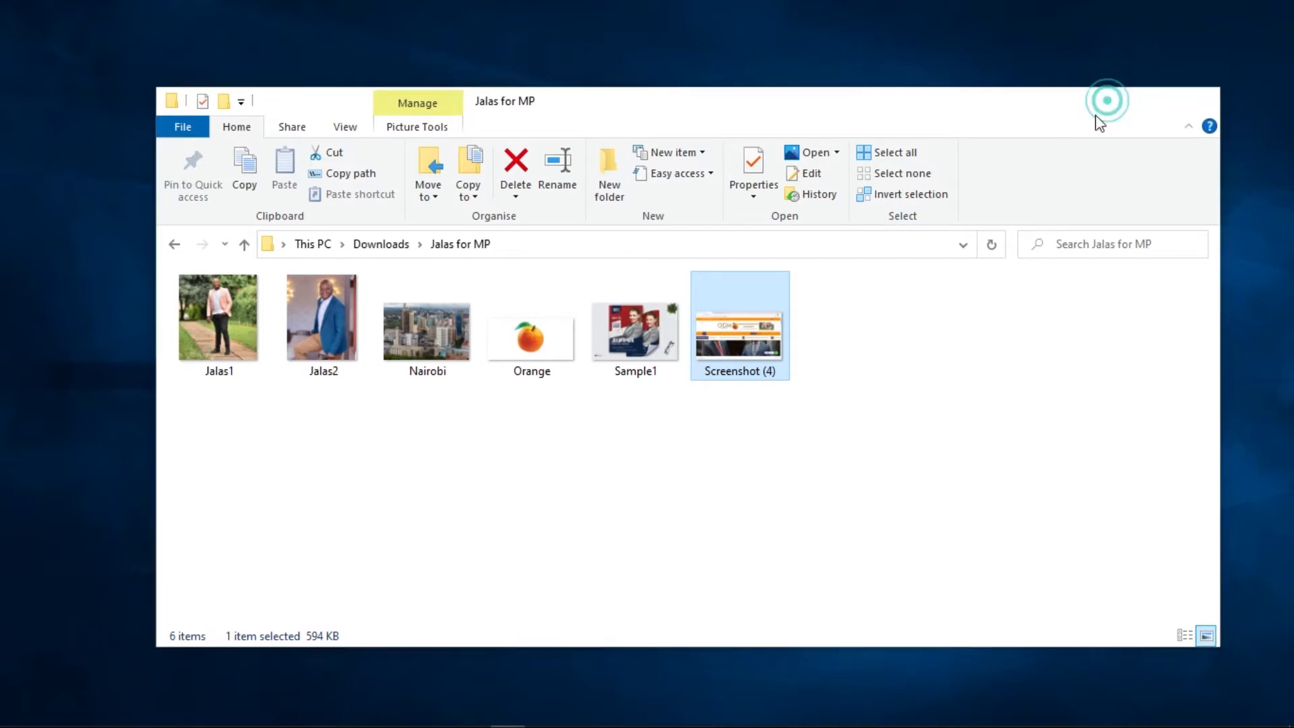
# Switch to Notepad to read the poster text and color codes, and return to the Jalas2.jpg document in Photoshop
pyautogui.moveTo(609, 720)
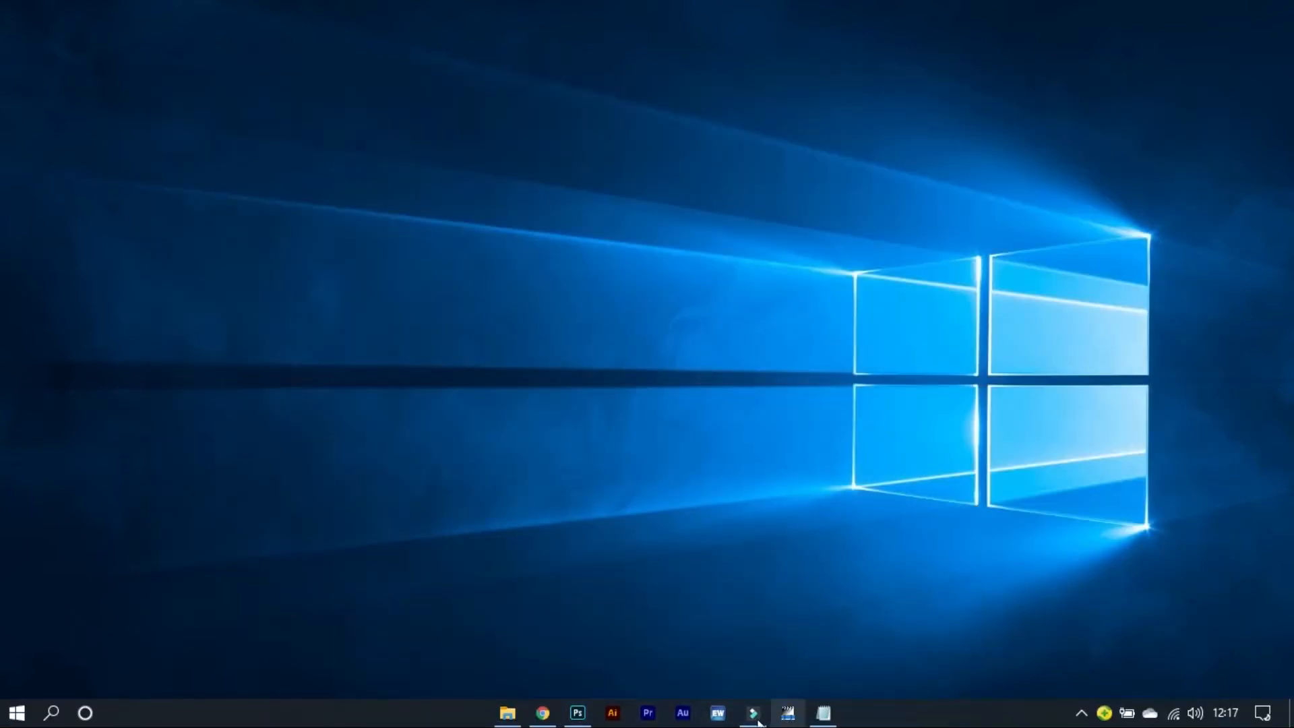
pyautogui.click(822, 710)
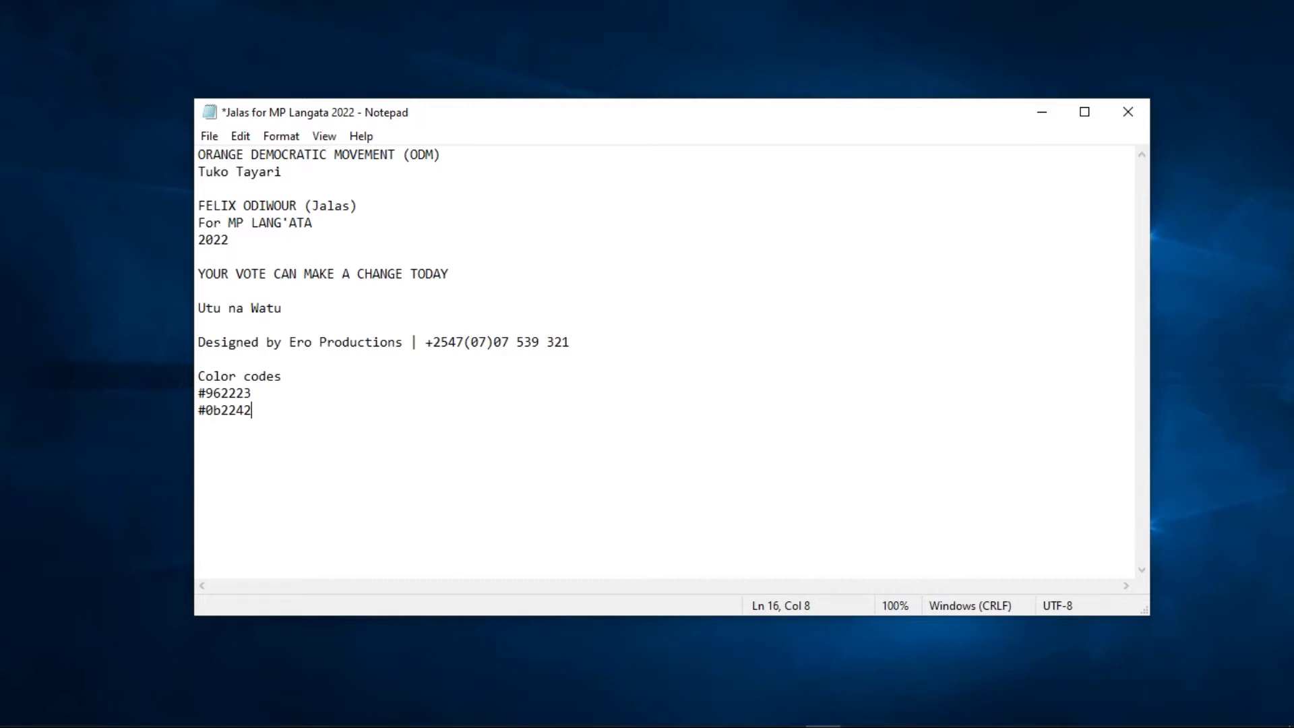
pyautogui.click(572, 713)
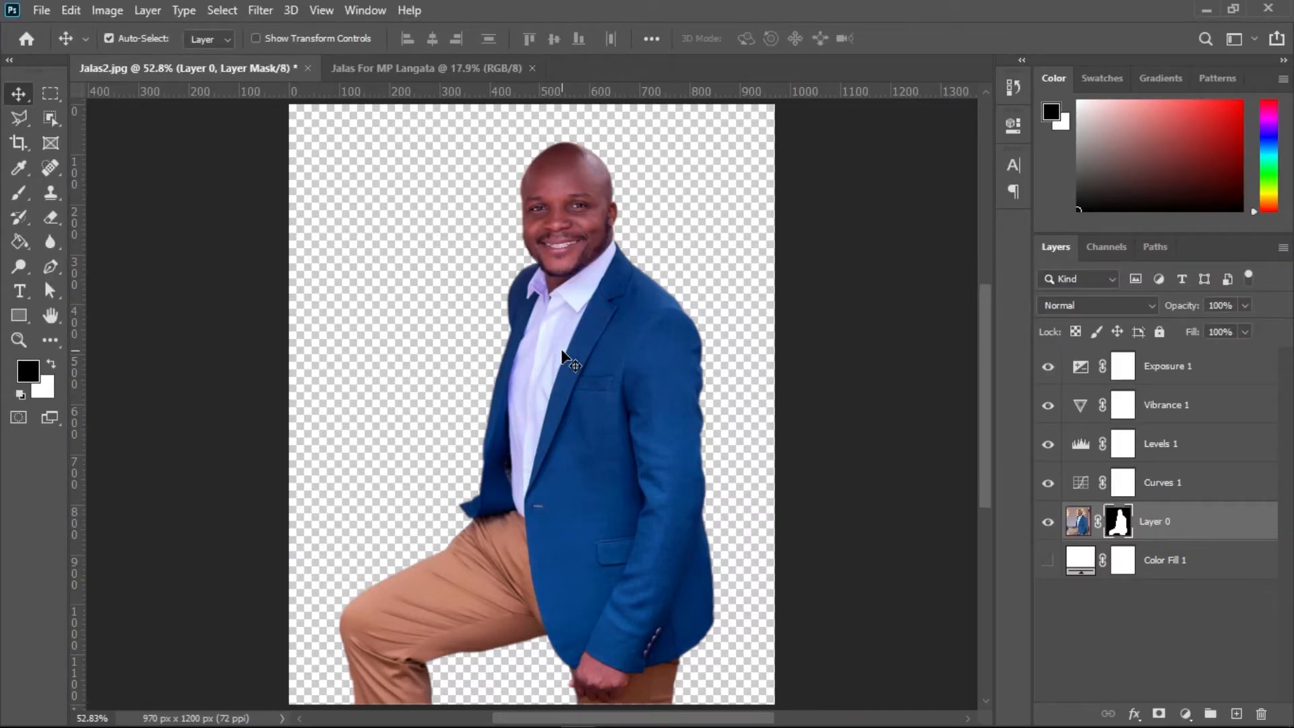
# Merge the candidate photo layer in Jalas2.jpg with the Curves, Levels, Vibrance and Exposure adjustment layers above it
pyautogui.click(1199, 505)
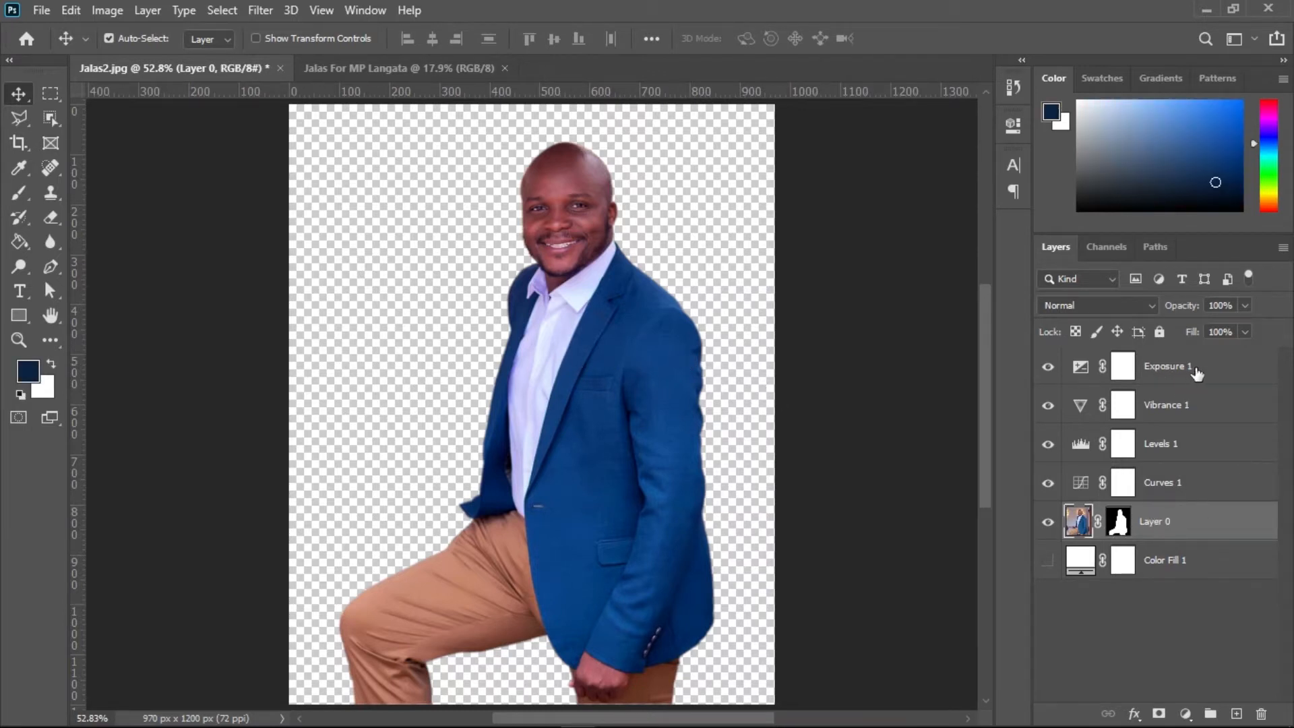
pyautogui.keyDown('shift'); pyautogui.click(1197, 369); pyautogui.keyUp('shift')
pyautogui.rightClick(1190, 526)
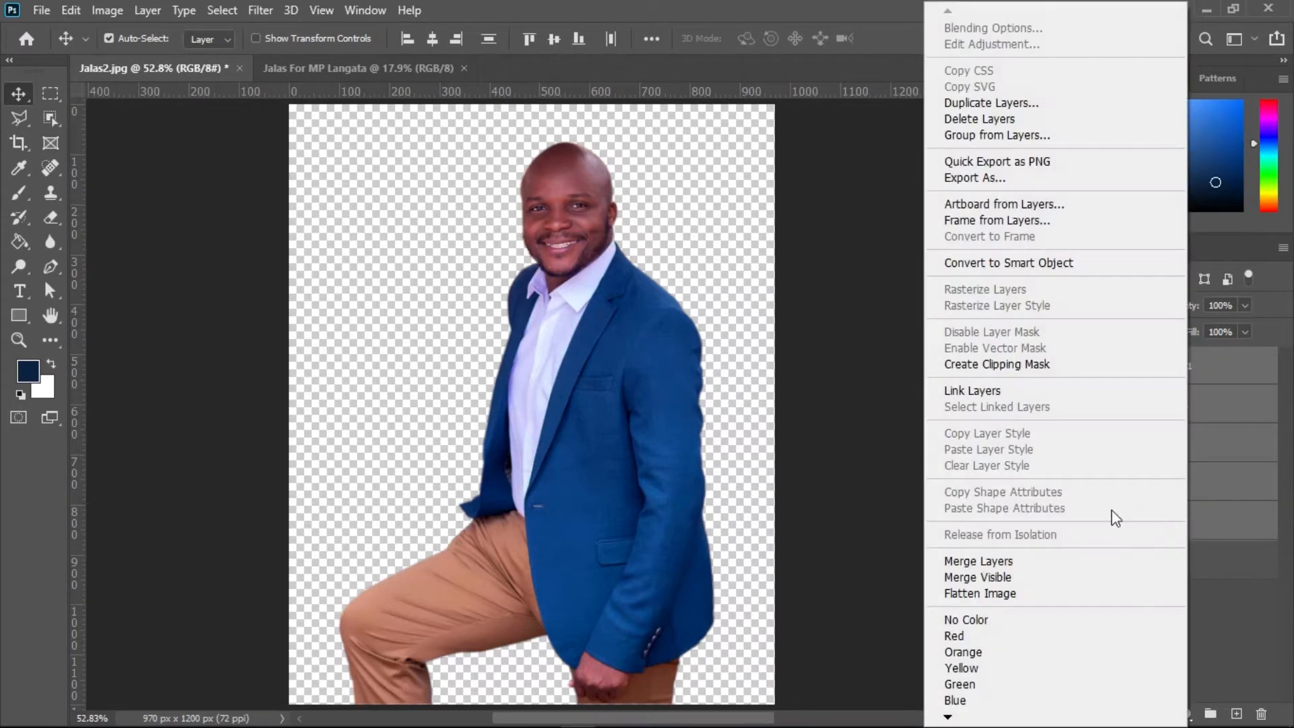
pyautogui.click(989, 560)
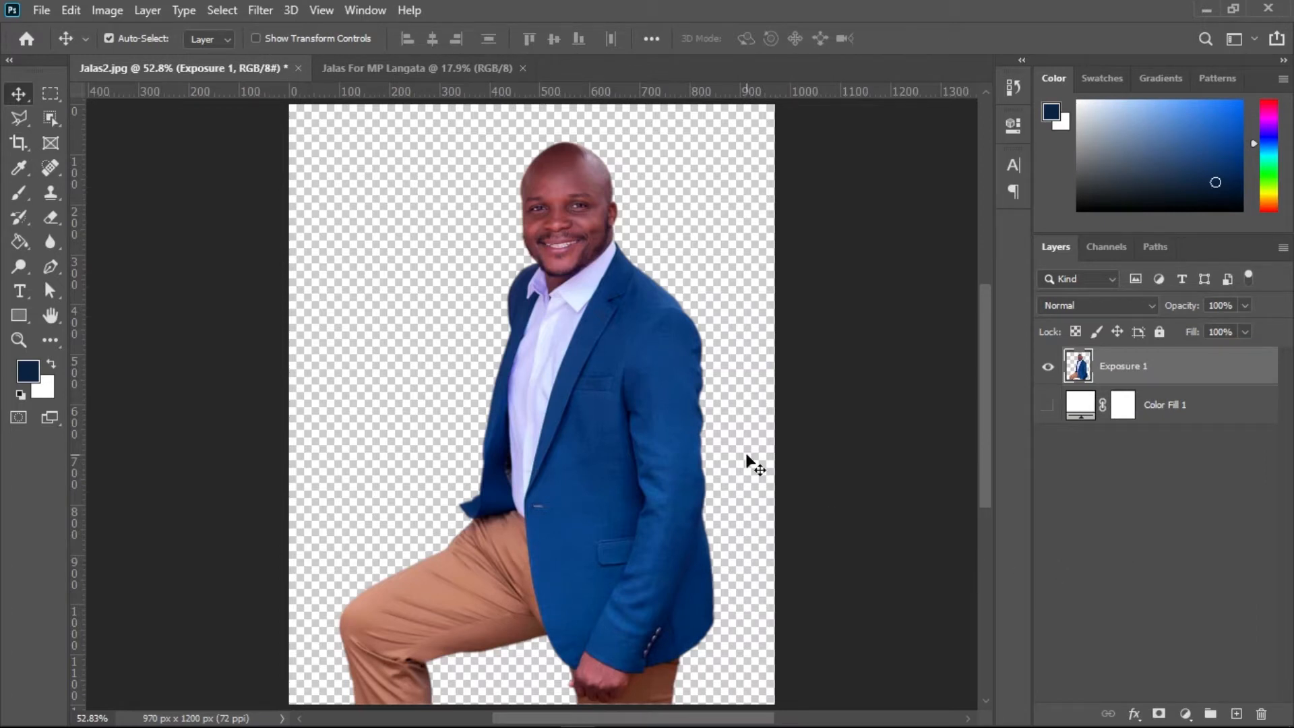
# Bring the merged candidate cut-out into the Jalas For MP Langata document and rename its layer Jalas
pyautogui.moveTo(589, 472); pyautogui.dragTo(544, 389)
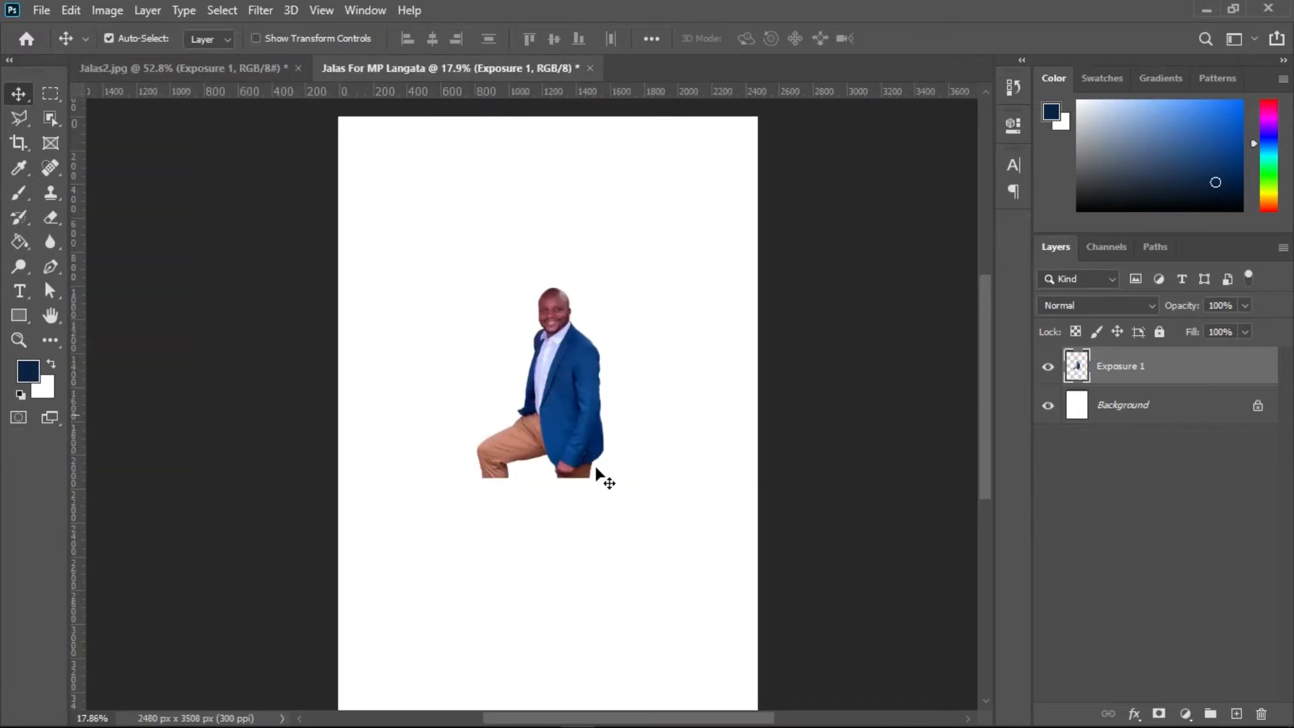
pyautogui.doubleClick(1118, 366)
pyautogui.write('Jalas')
pyautogui.press('Return')
pyautogui.click(586, 441)
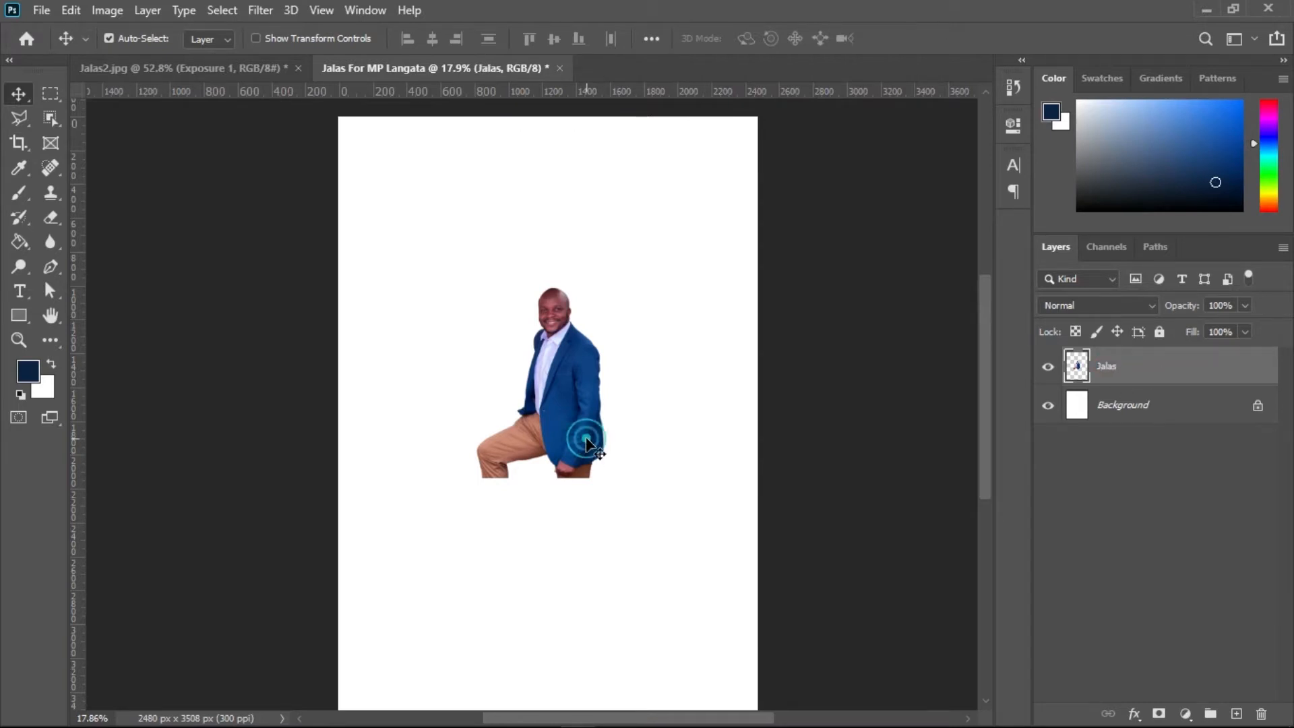
# Scale the Jalas cut-out proportionally to about 261% and position it so the figure fills most of the poster
pyautogui.hotkey('ctrl', 't')
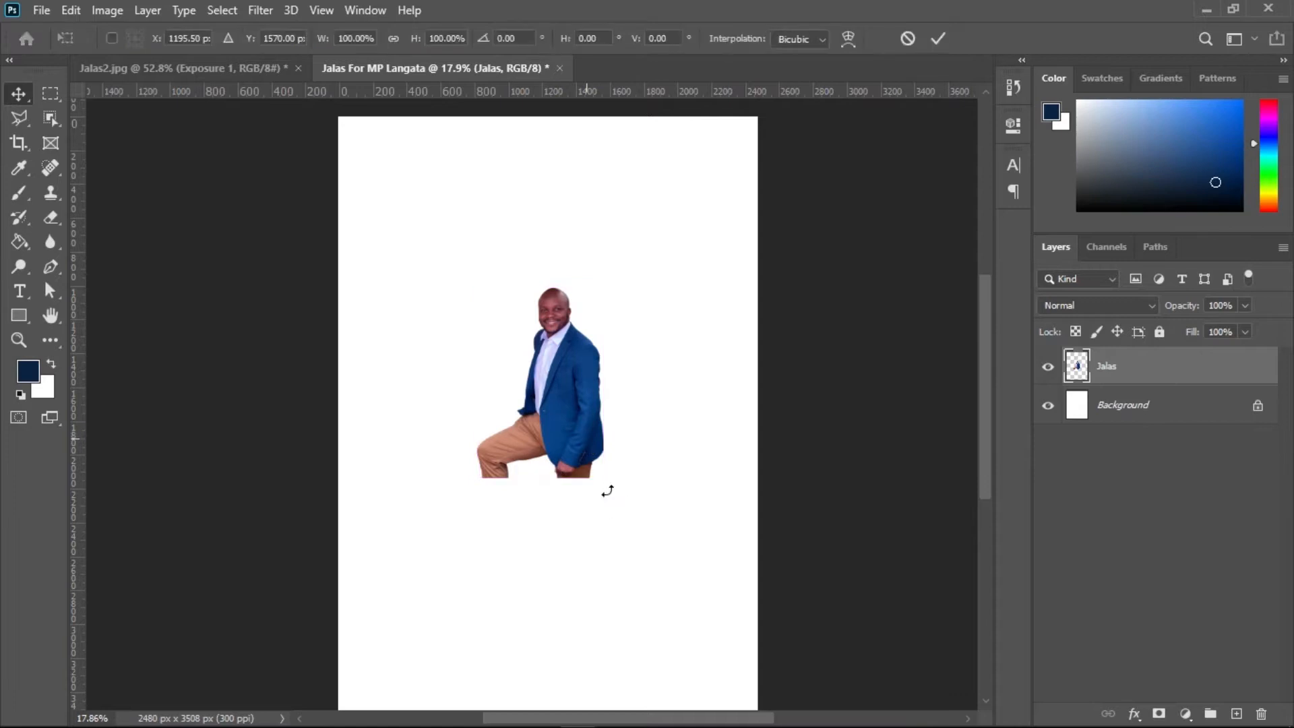
pyautogui.moveTo(602, 478); pyautogui.dragTo(731, 610)
pyautogui.moveTo(597, 432); pyautogui.dragTo(653, 442)
pyautogui.click(938, 39)
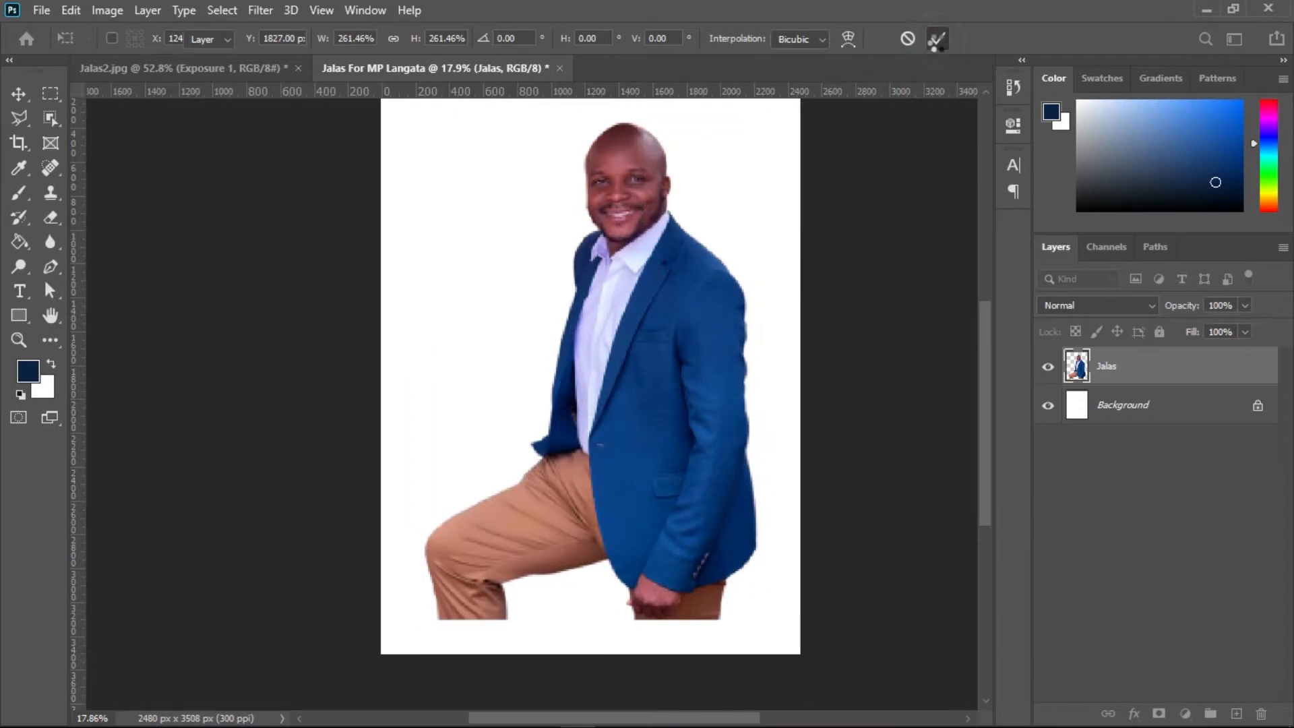
pyautogui.scroll(2, 610, 390)
pyautogui.scroll(-3, 610, 389)
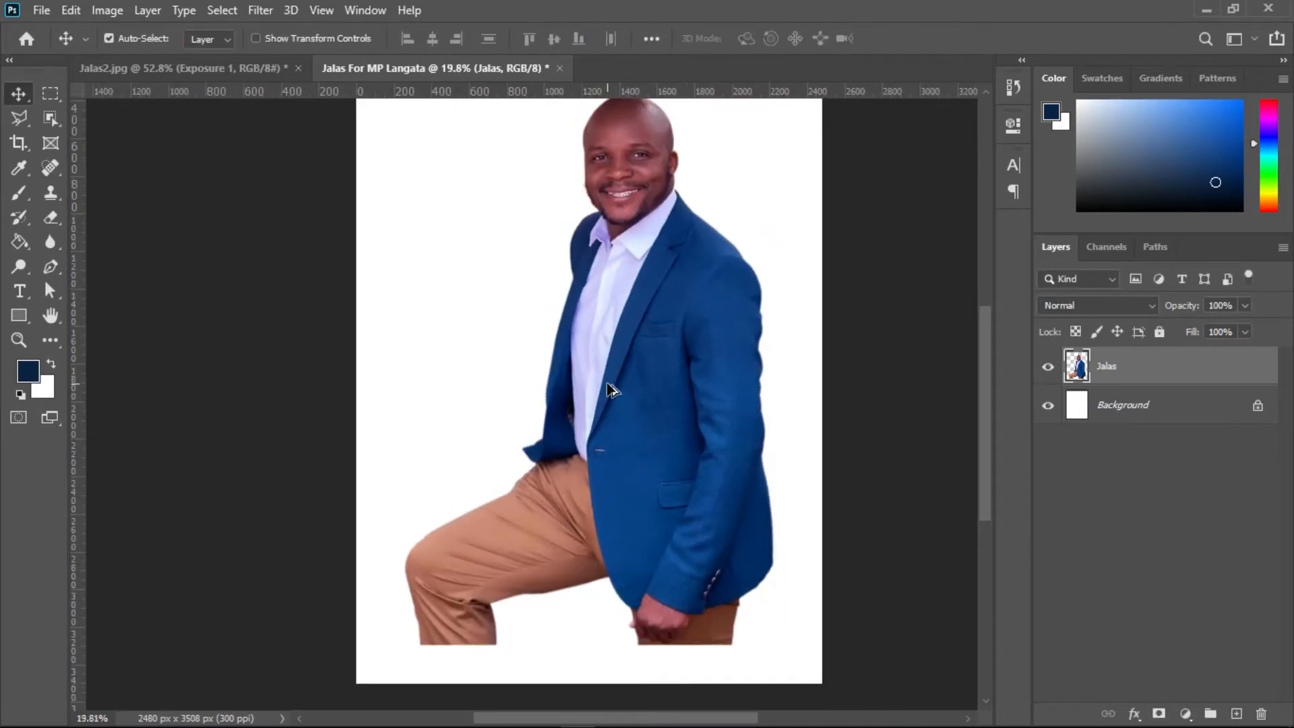
pyautogui.click(245, 66)
pyautogui.click(431, 71)
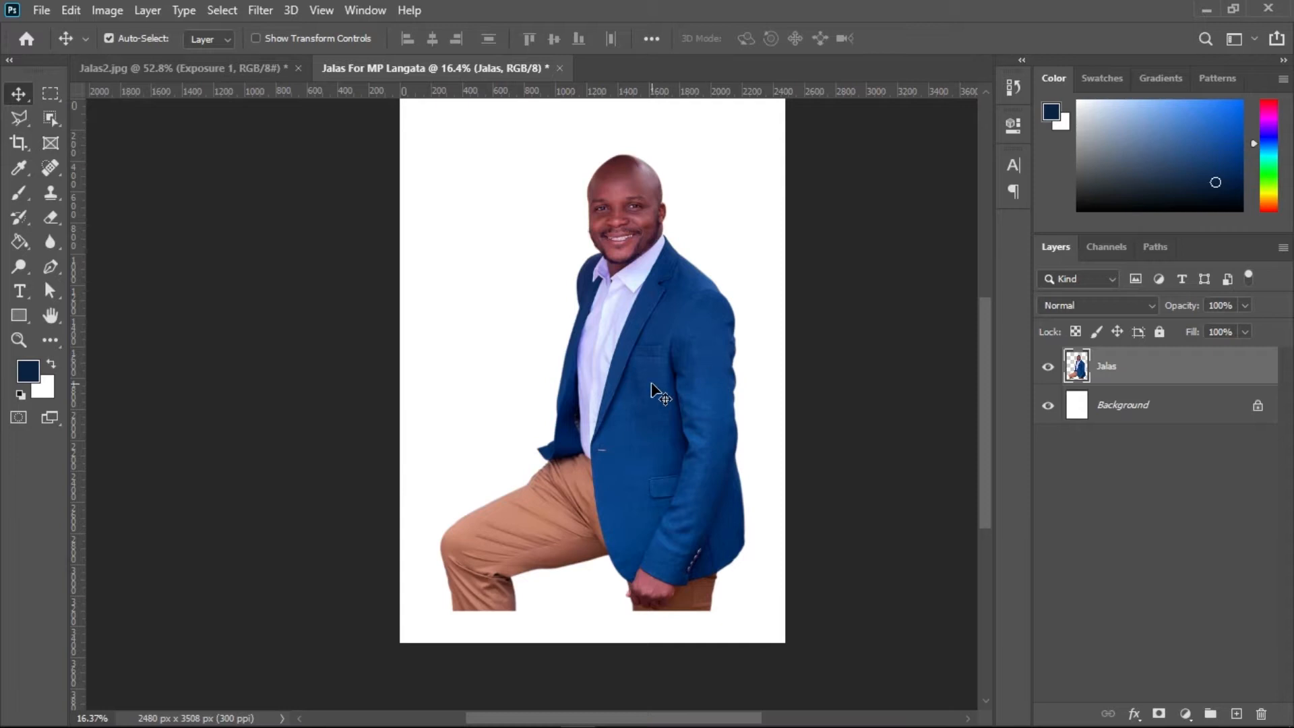
pyautogui.moveTo(627, 283); pyautogui.dragTo(632, 345)
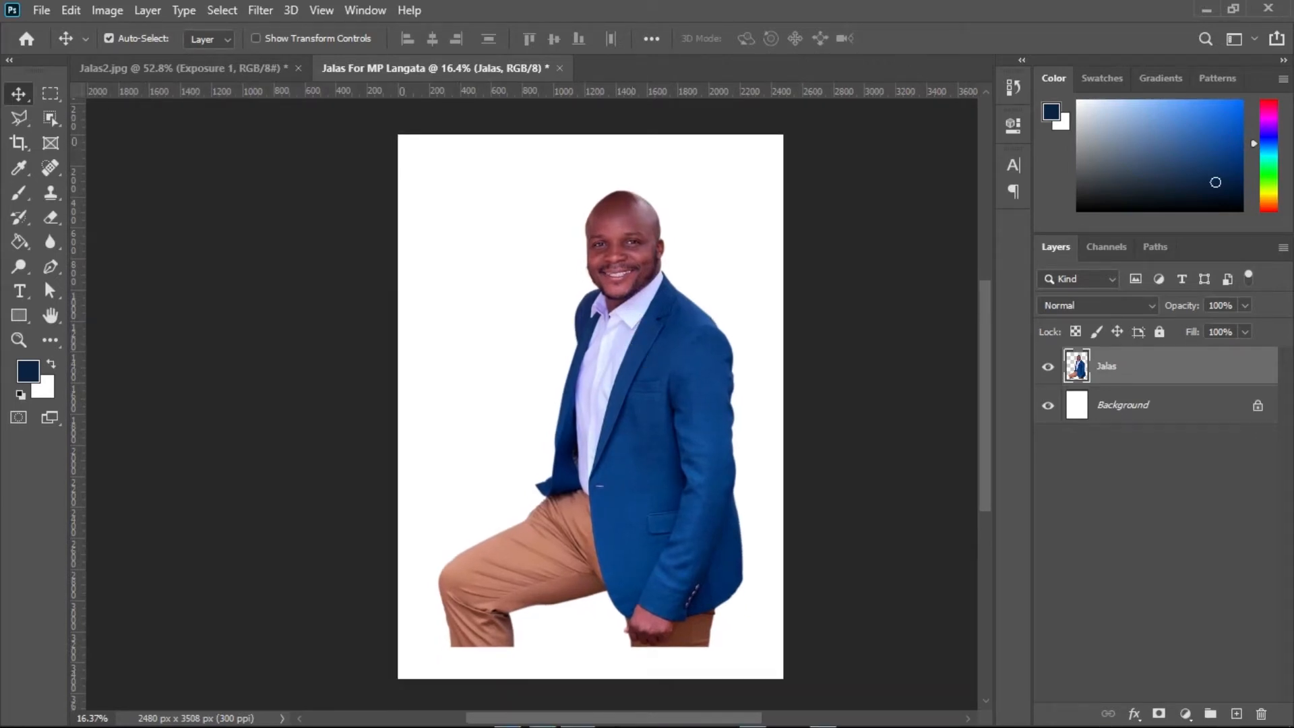
# Switch to Notepad to check the two color codes, and return to the poster document in Photoshop
pyautogui.click(1209, 13)
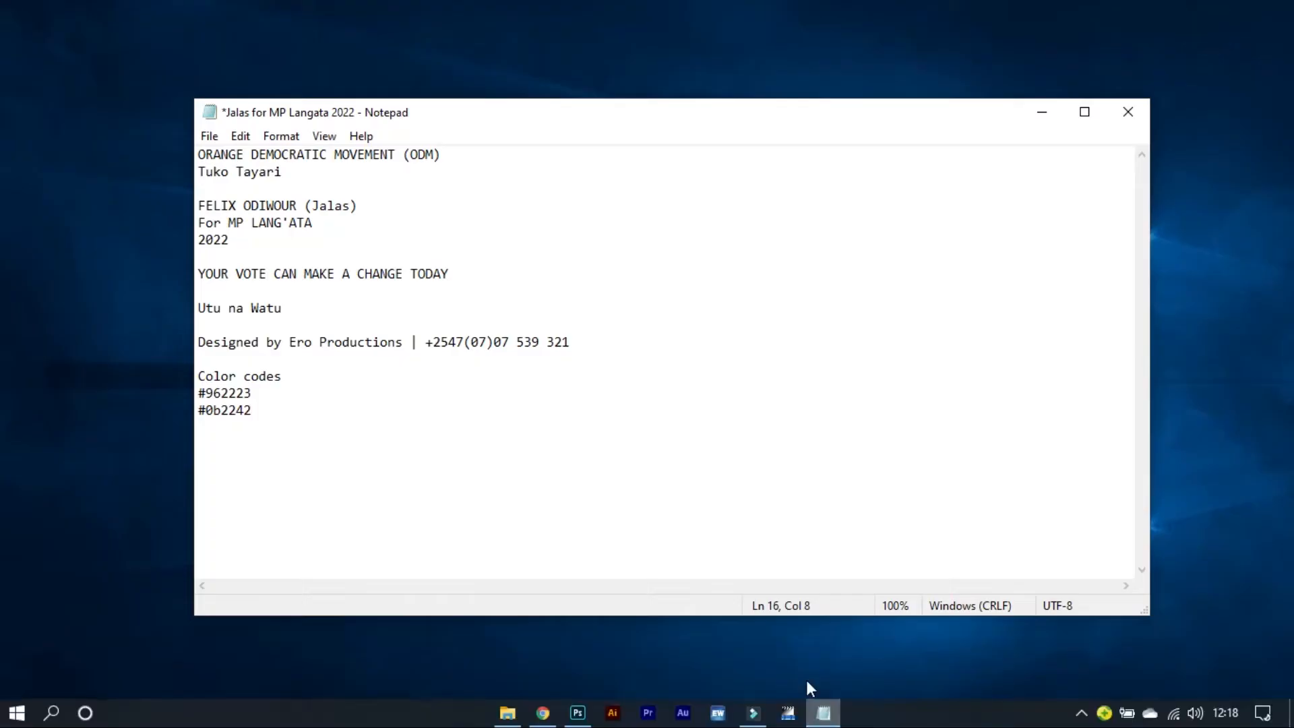
pyautogui.moveTo(269, 407); pyautogui.dragTo(237, 410)
pyautogui.click(250, 390)
pyautogui.click(299, 409)
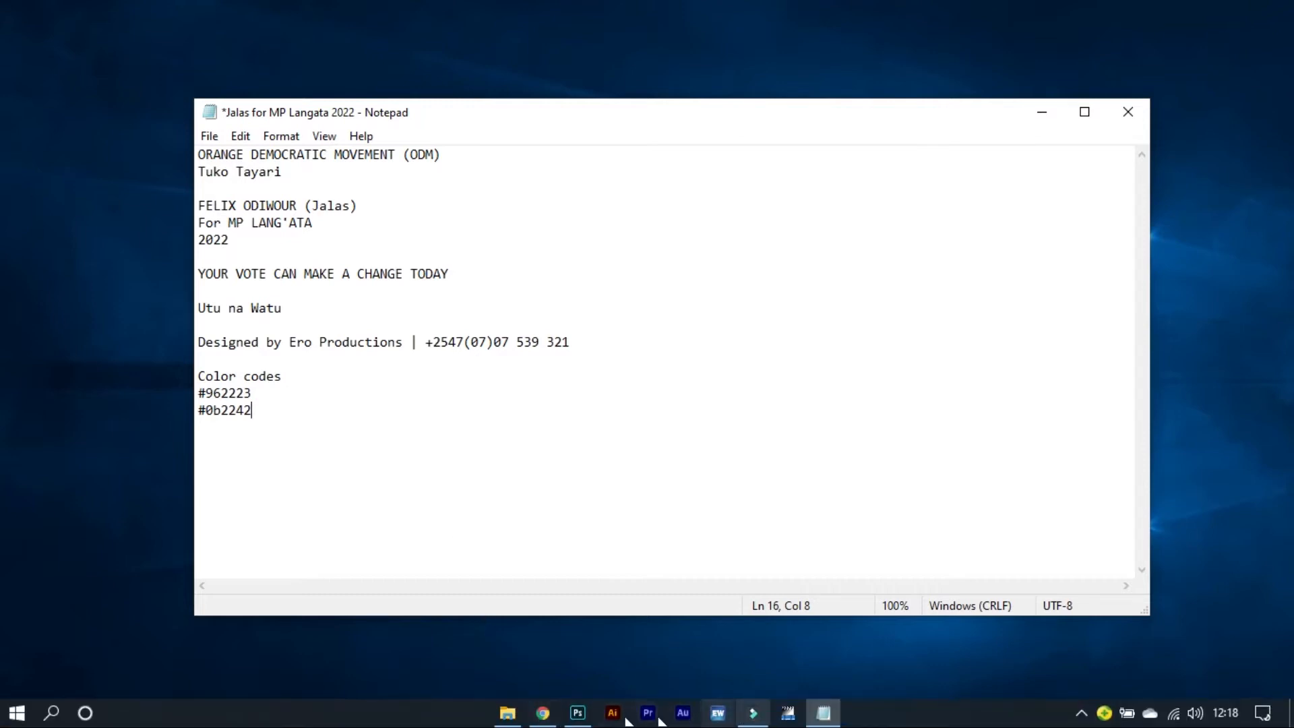
pyautogui.click(577, 713)
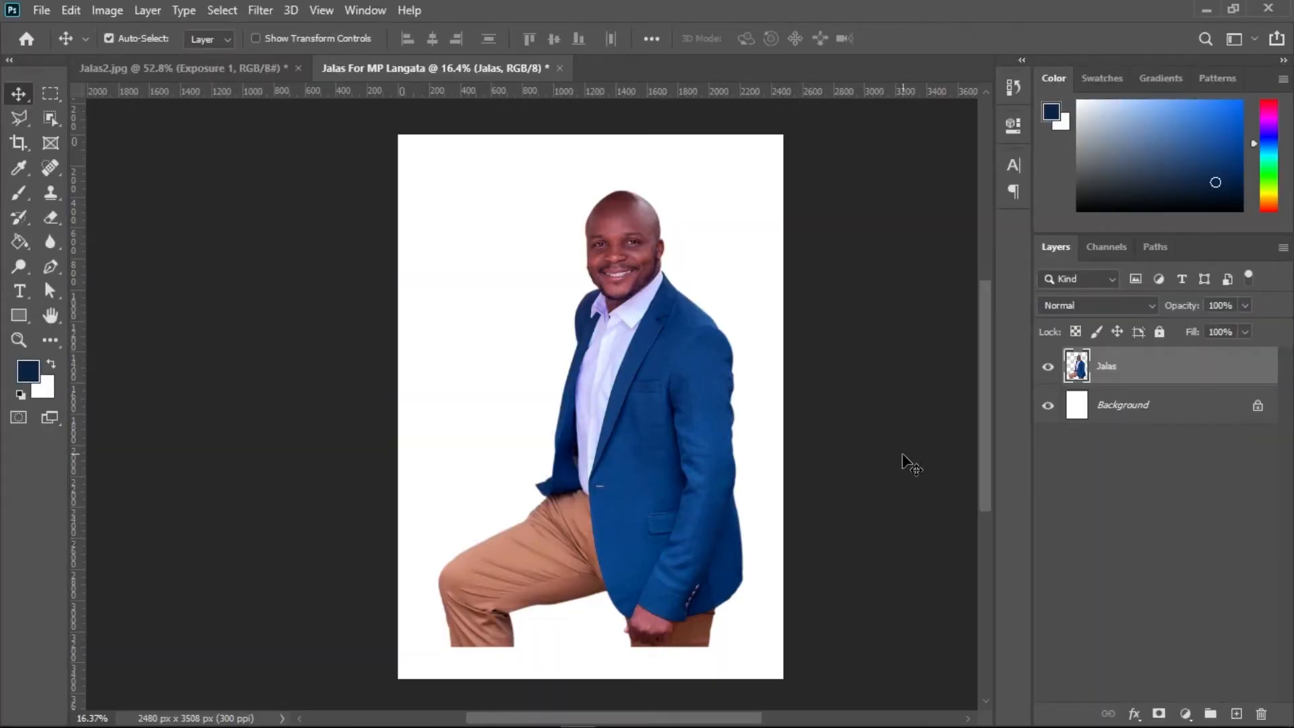
# Draw a rectangle of about 2631 × 1929 px directly above the Background layer, covering the poster's upper half behind the candidate
pyautogui.click(1153, 404)
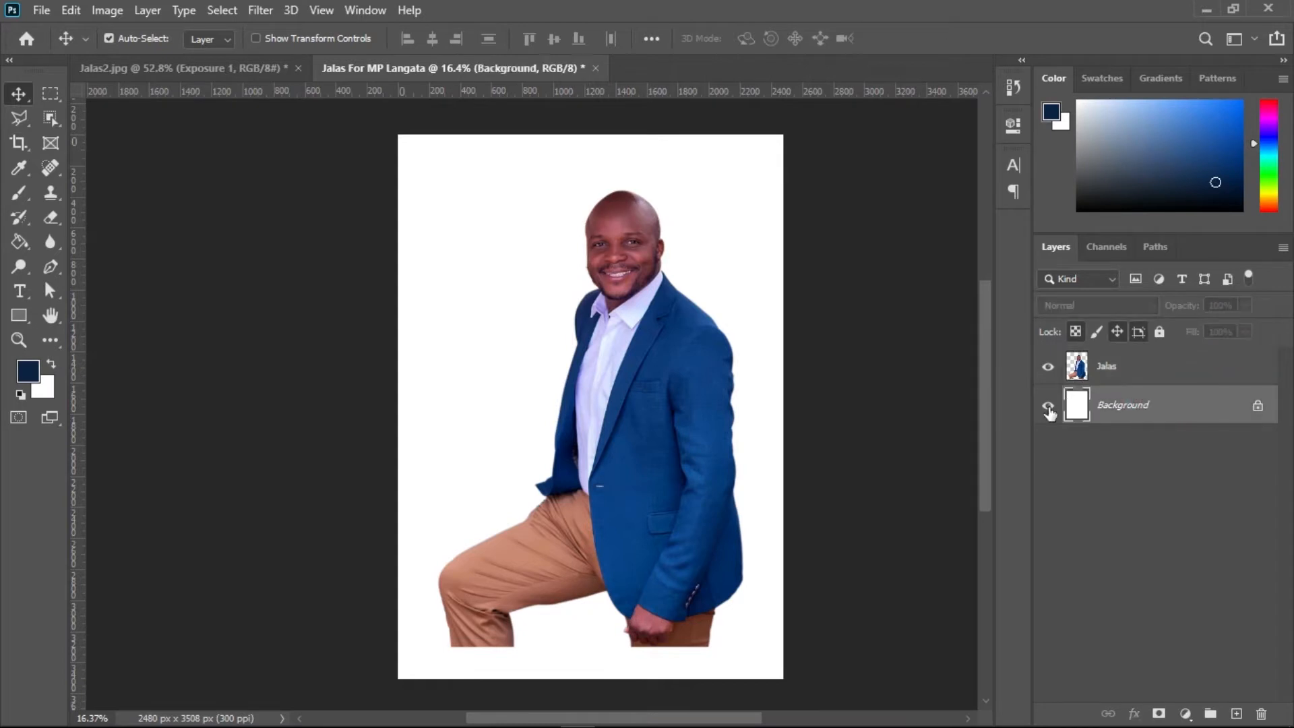
pyautogui.moveTo(19, 318); pyautogui.dragTo(66, 319)
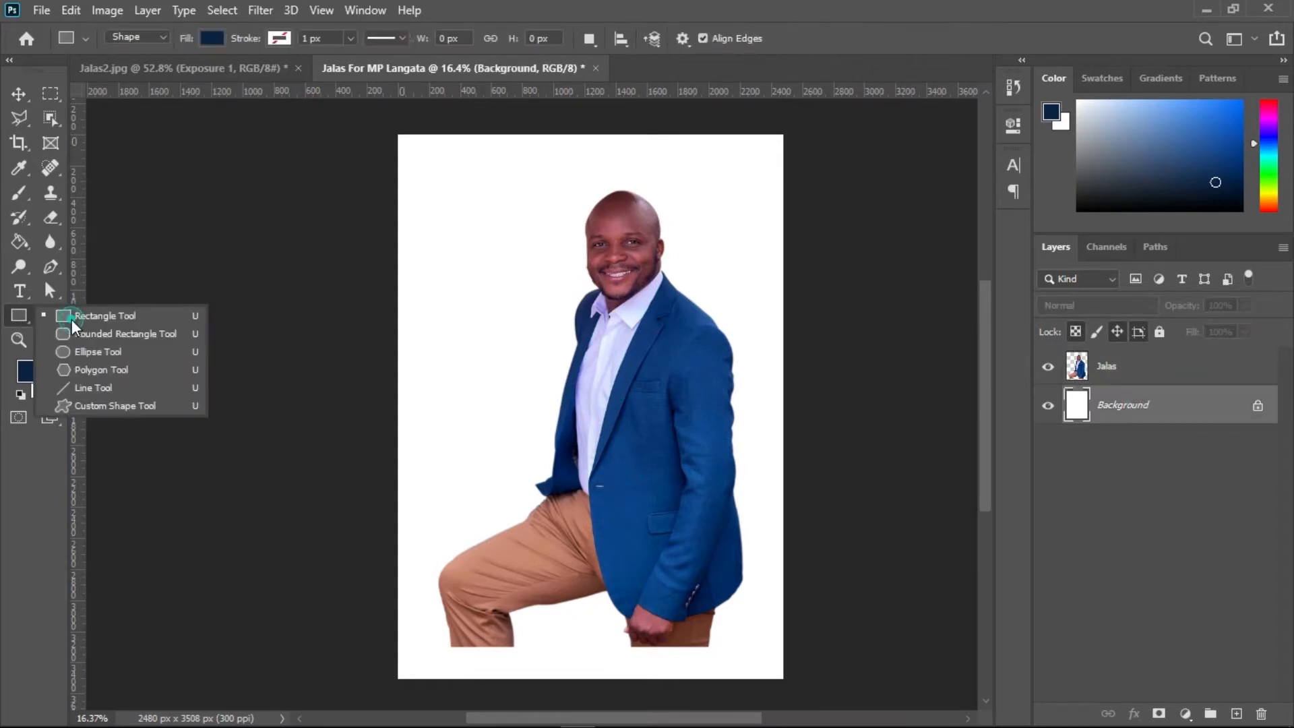
pyautogui.click(71, 319)
pyautogui.moveTo(382, 106); pyautogui.dragTo(791, 404)
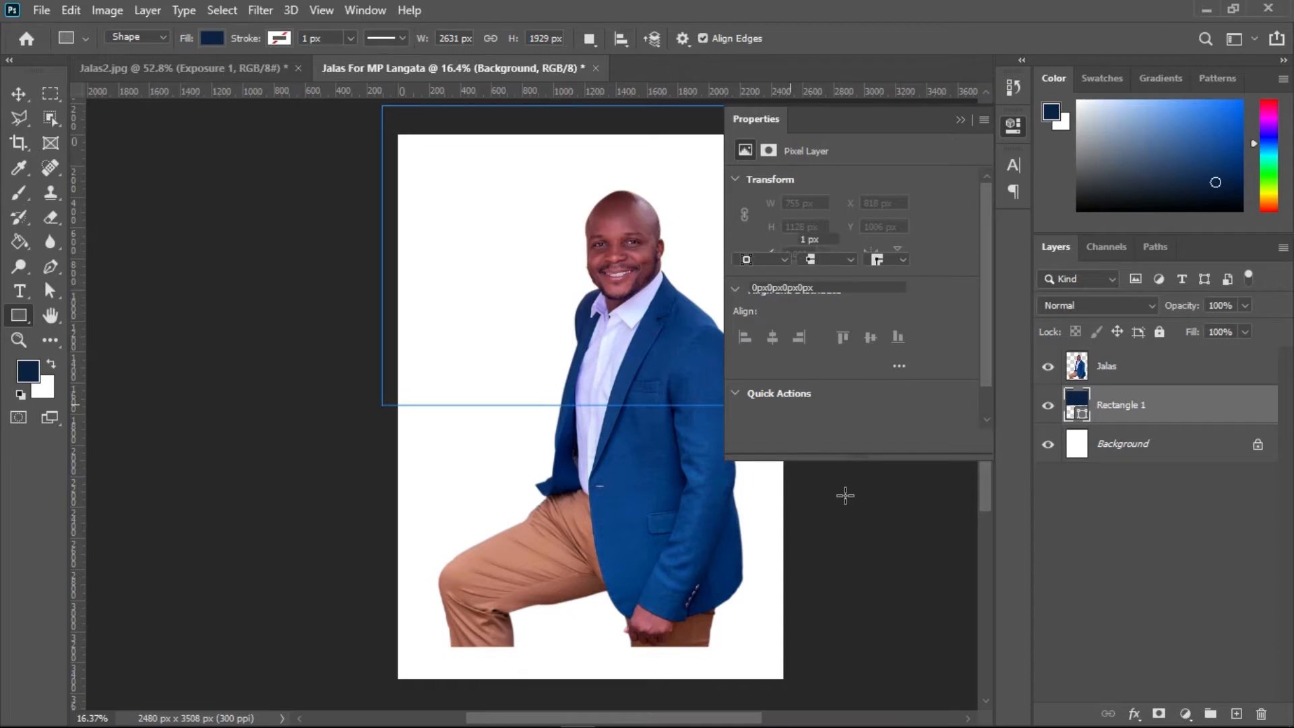
pyautogui.click(960, 120)
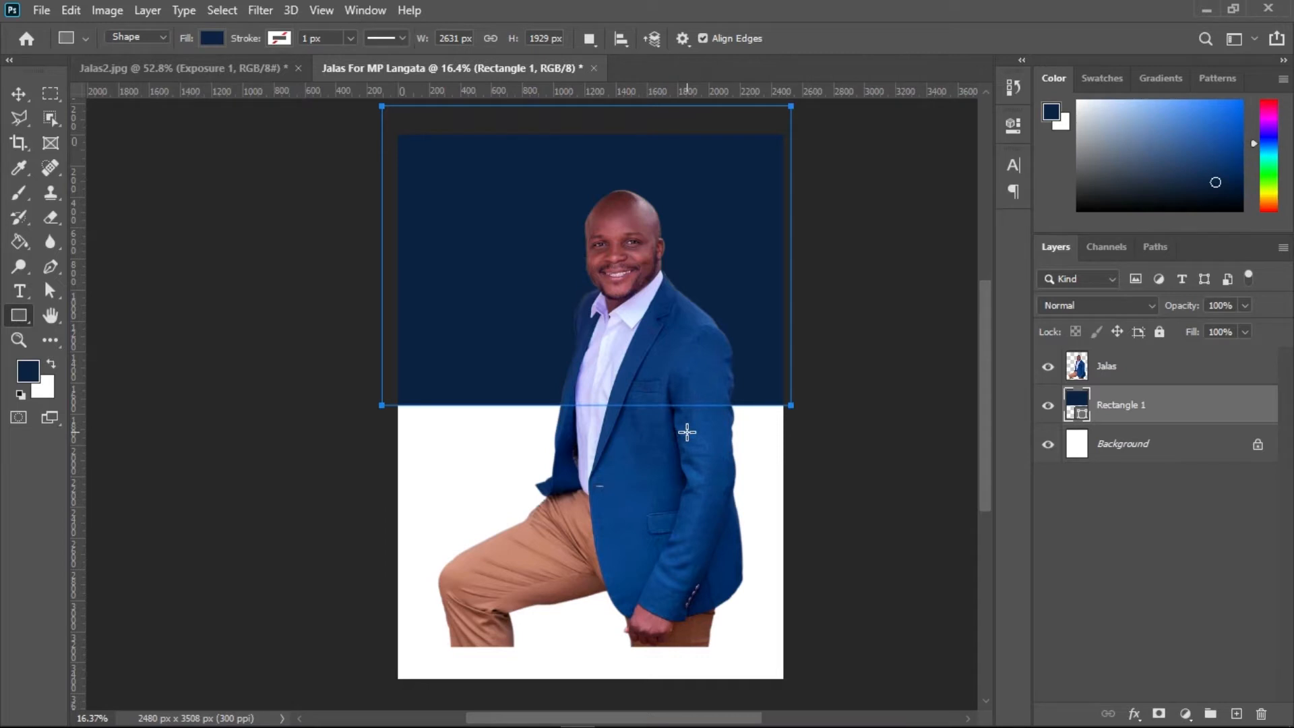
pyautogui.press('v')
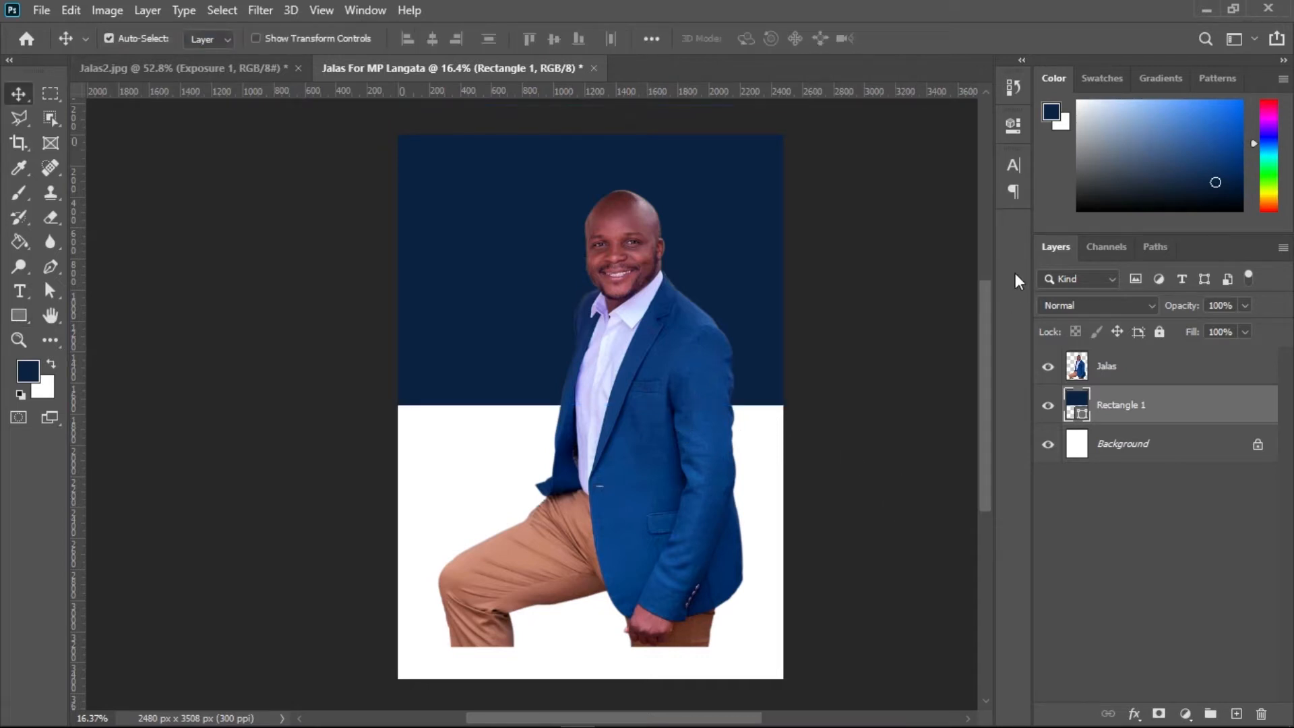
# Switch to Notepad and copy the color code 962223 without its hash sign
pyautogui.click(1206, 9)
pyautogui.click(254, 391)
pyautogui.moveTo(253, 391); pyautogui.dragTo(206, 392)
pyautogui.rightClick(218, 396)
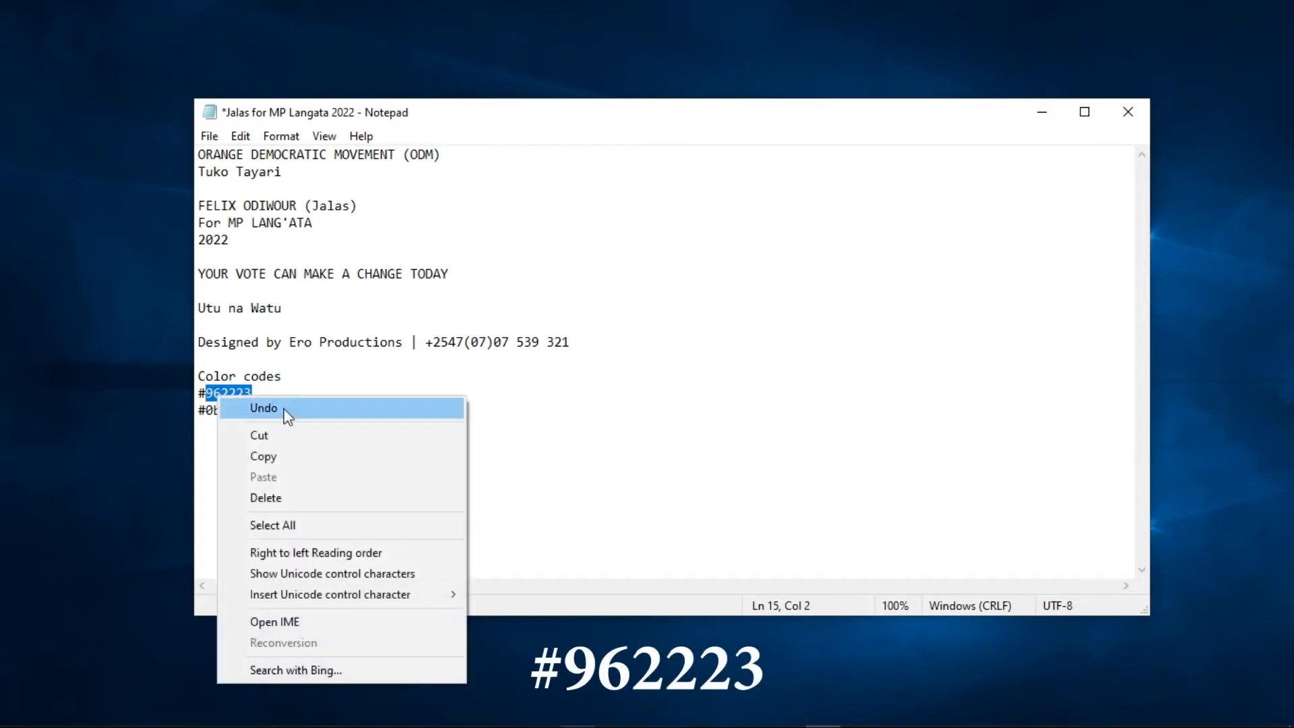
pyautogui.click(297, 459)
pyautogui.moveTo(738, 721)
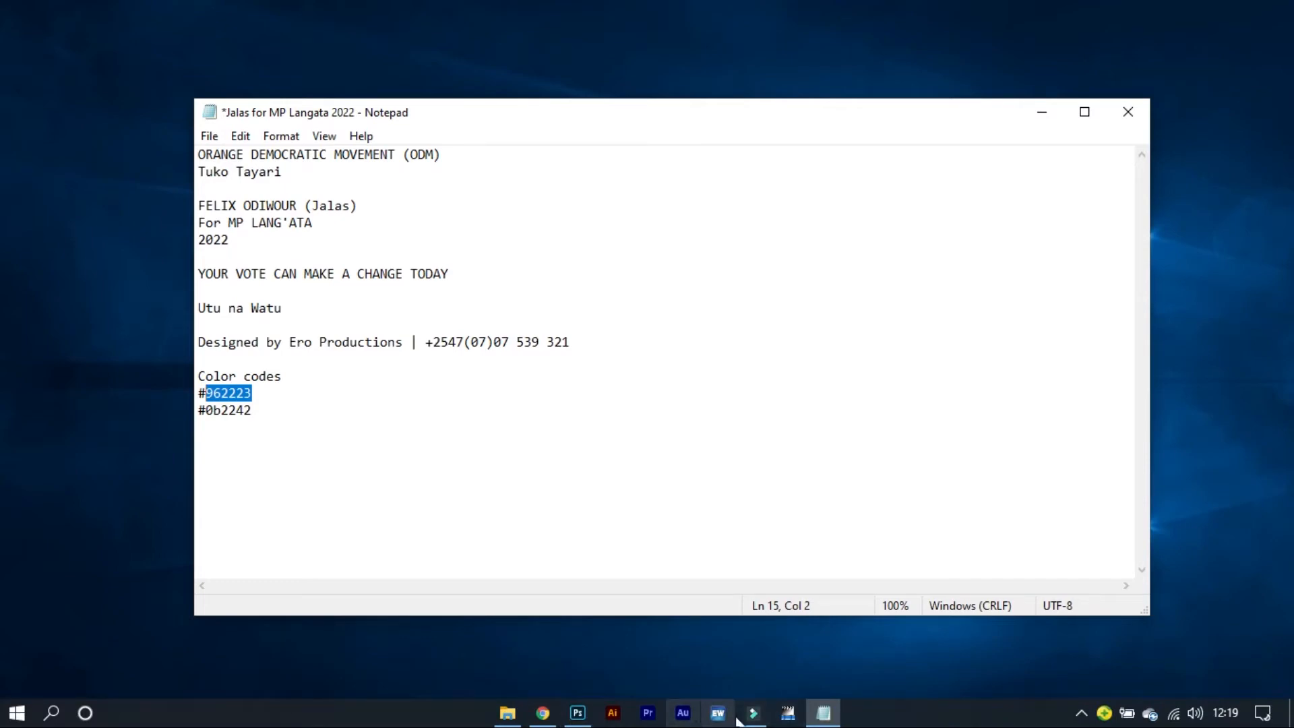
# Return to Photoshop and set the rectangle's fill color to the copied code 962223
pyautogui.click(576, 713)
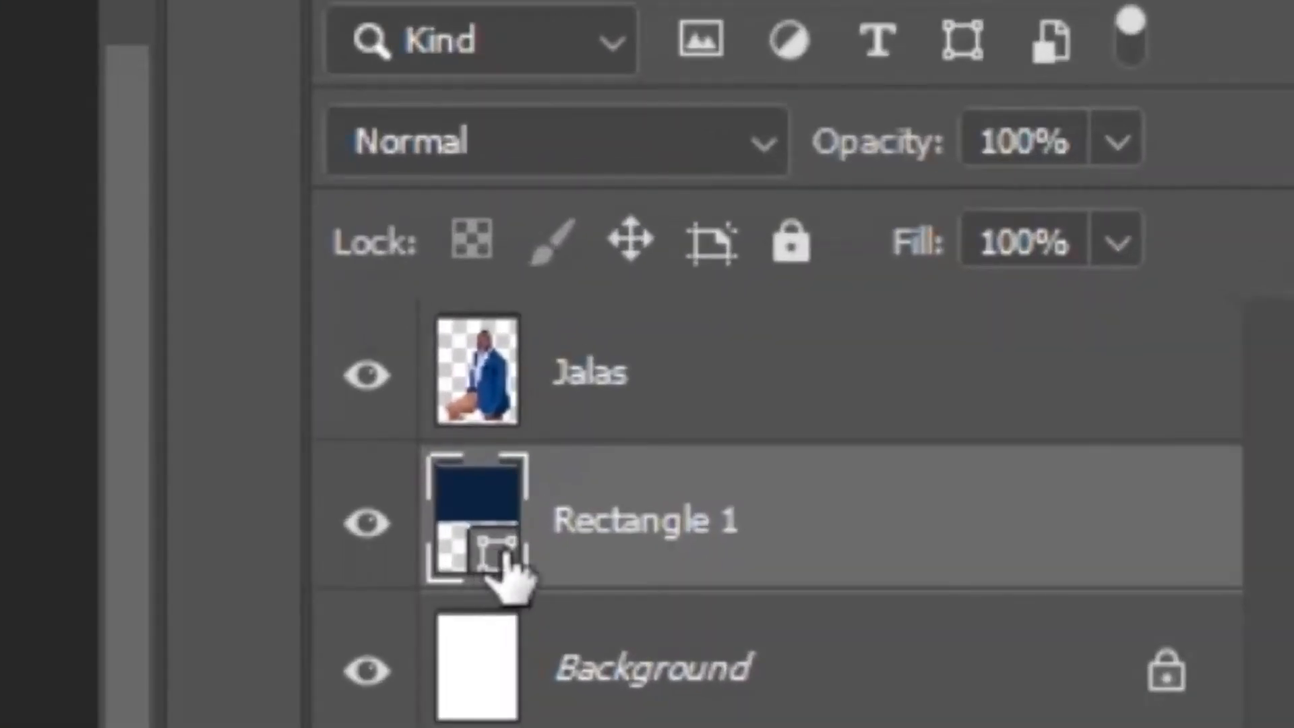
pyautogui.doubleClick(498, 558)
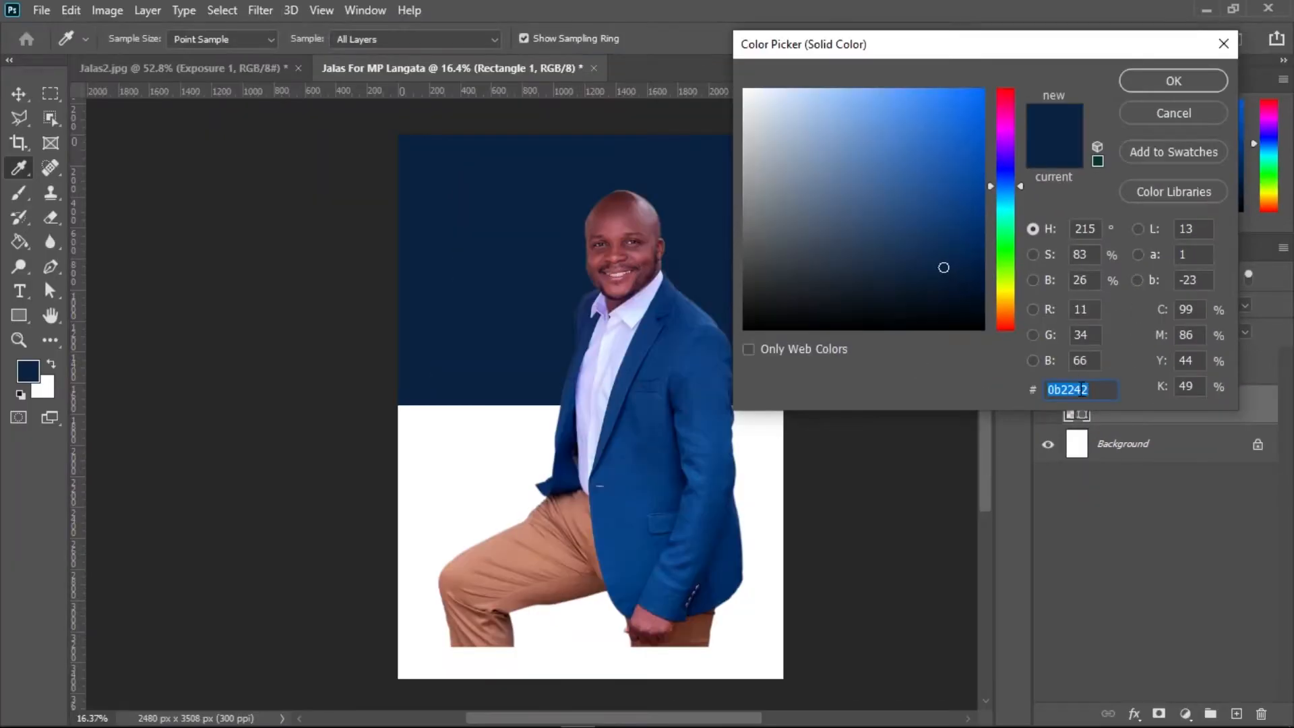
pyautogui.rightClick(1081, 391)
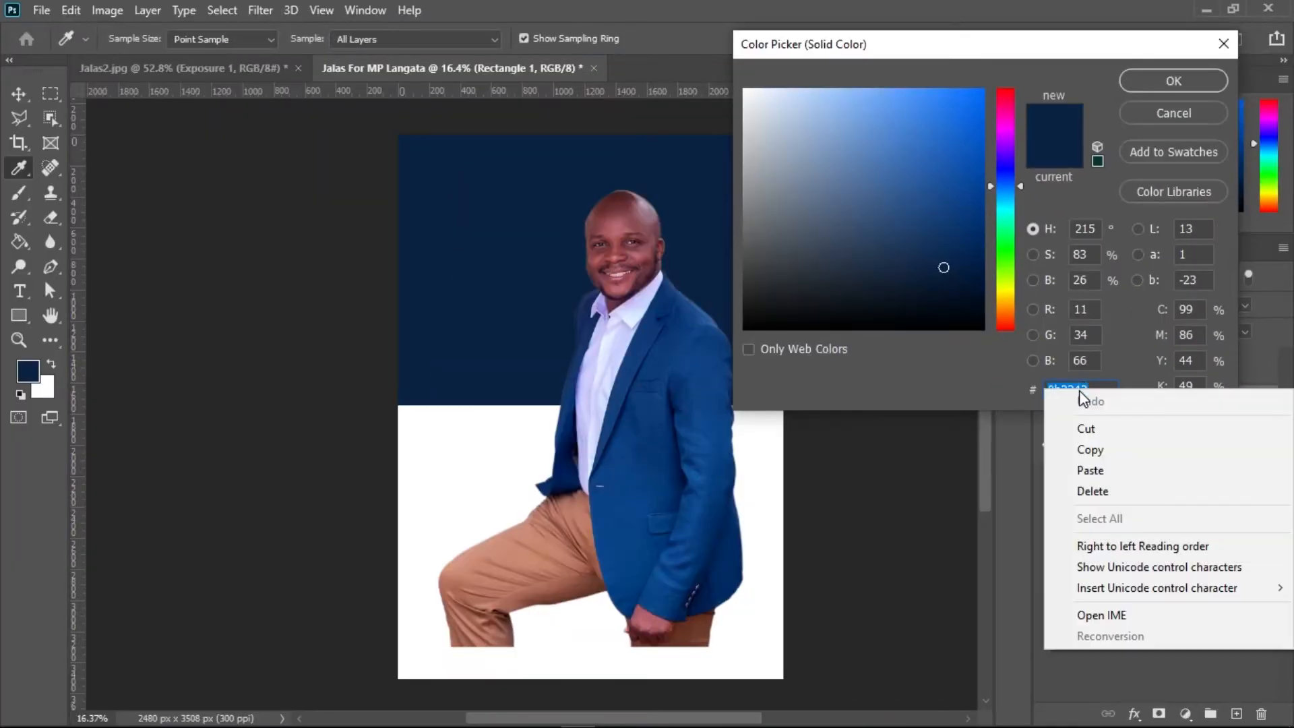
pyautogui.click(1089, 470)
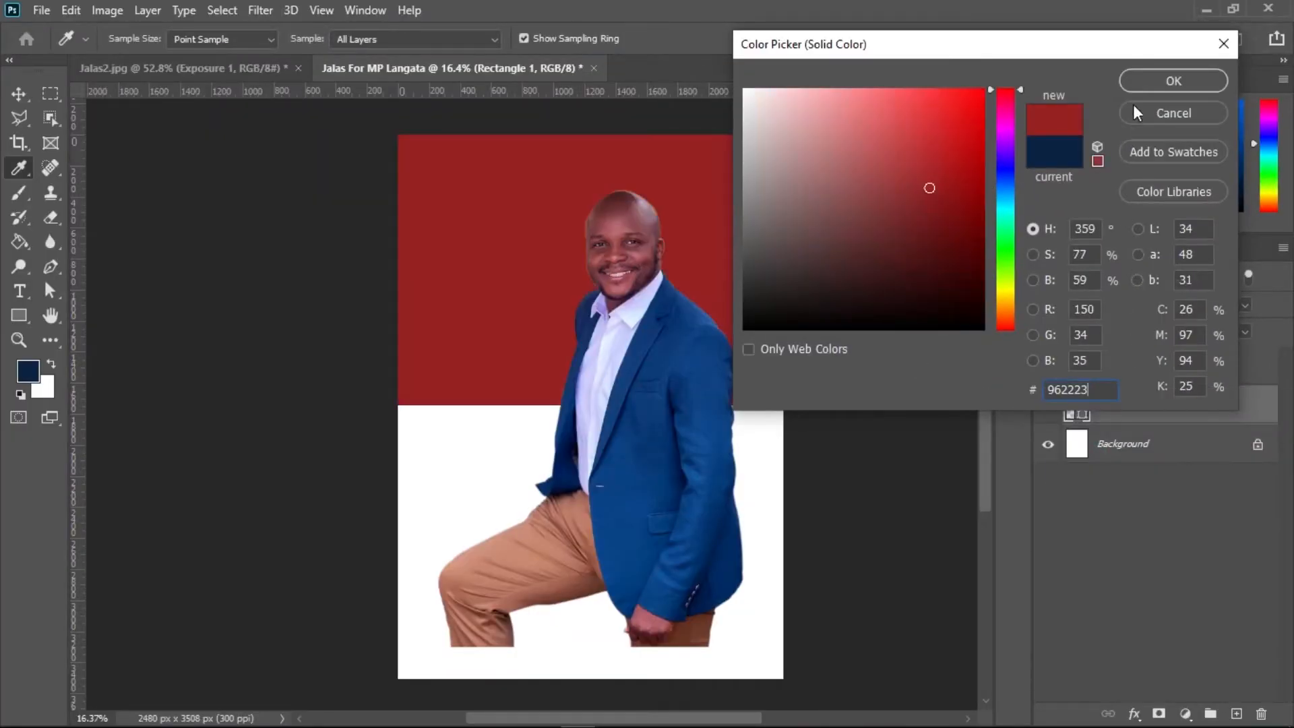
pyautogui.click(1136, 81)
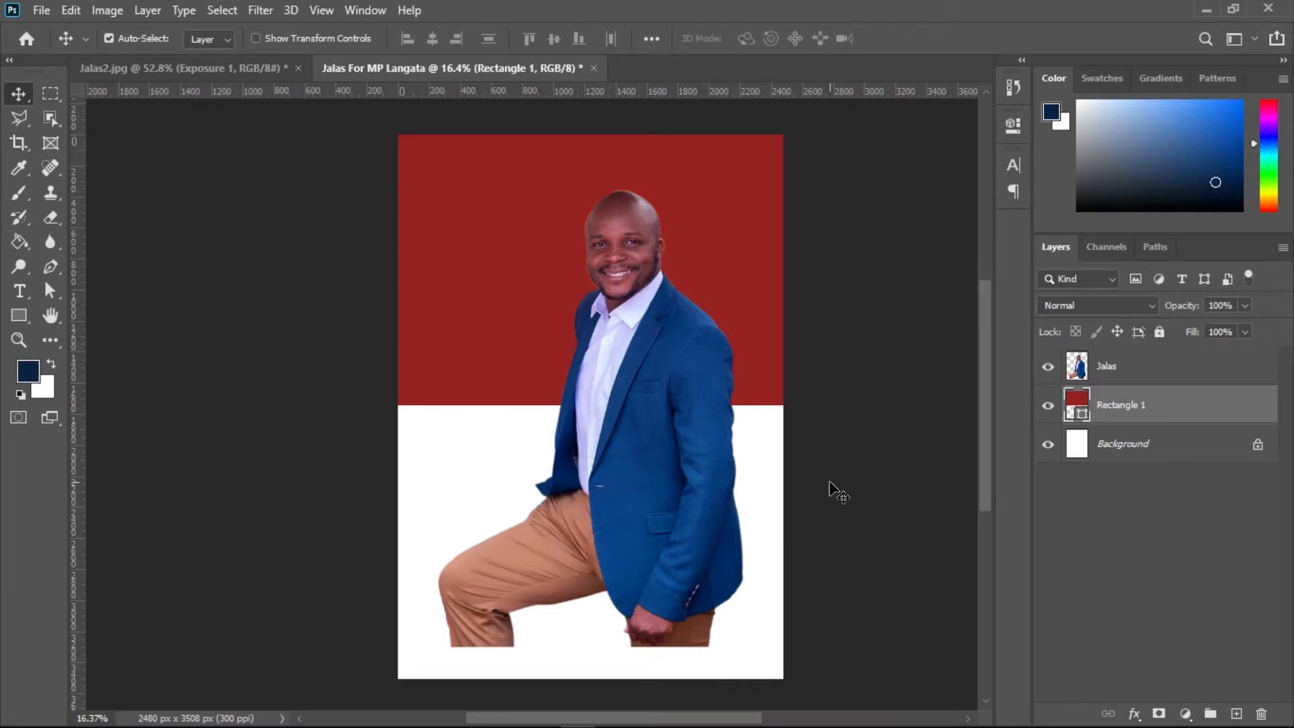
# Add a new layer above the rectangle and draw a closed four-point Pen path with a diagonal upper edge across the poster's lower part
pyautogui.scroll(-2, 758, 507)
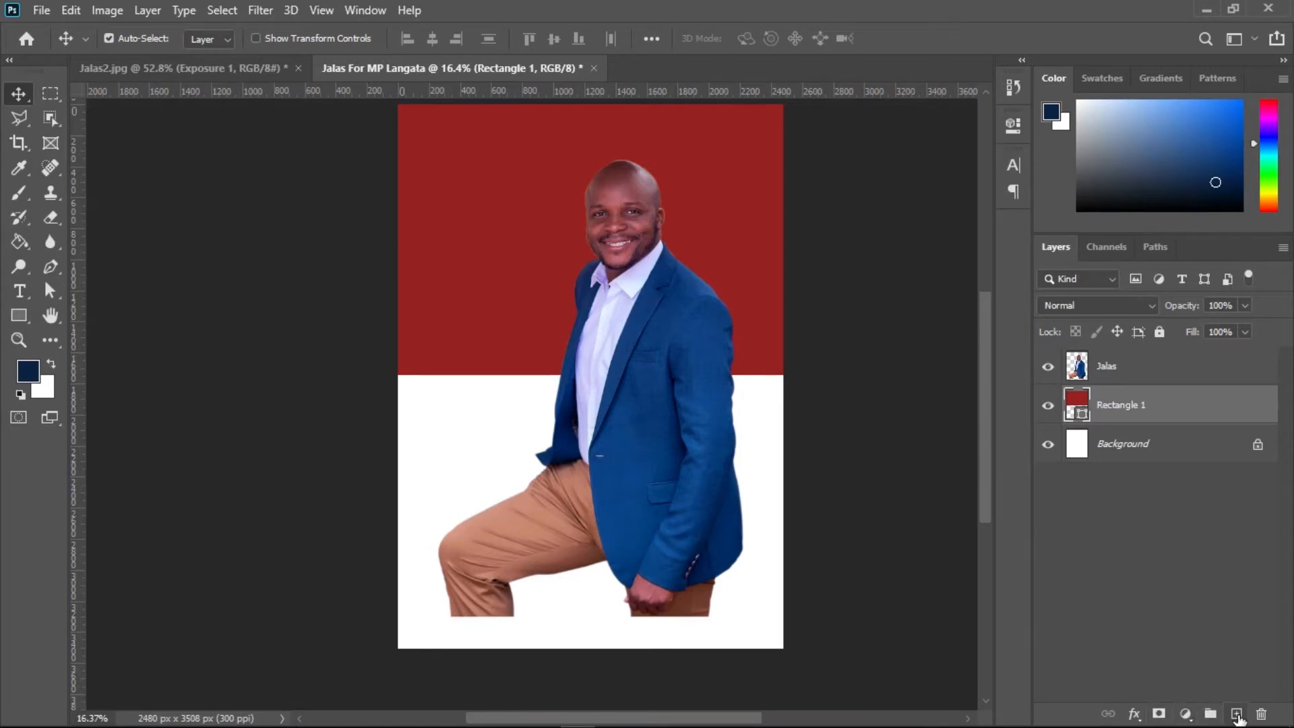
pyautogui.click(1236, 714)
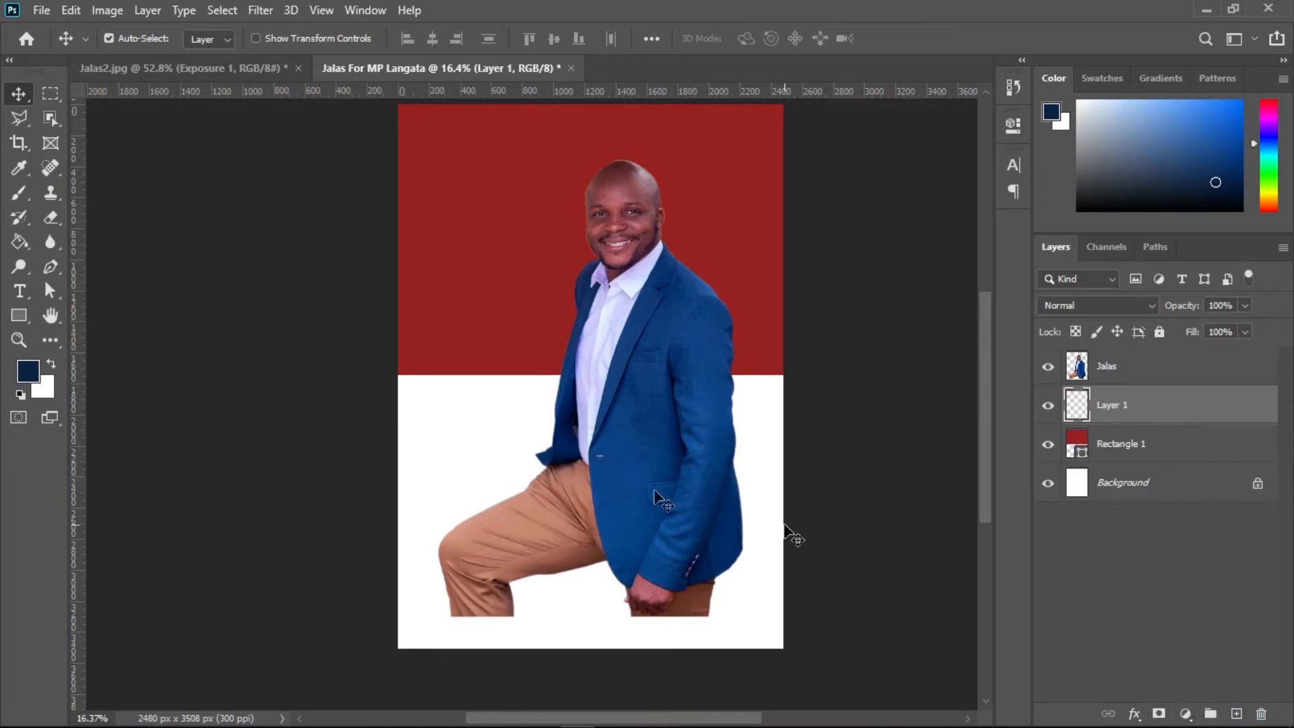
pyautogui.click(55, 266)
pyautogui.click(86, 269)
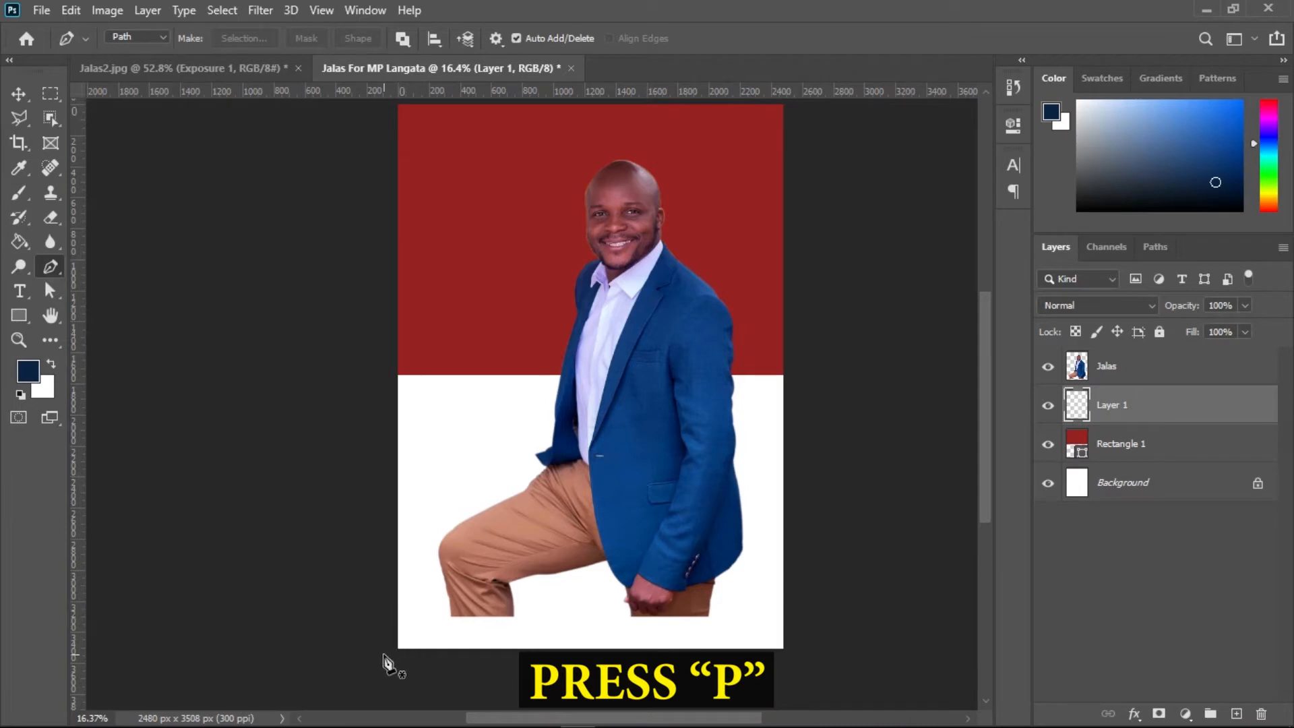
pyautogui.click(372, 587)
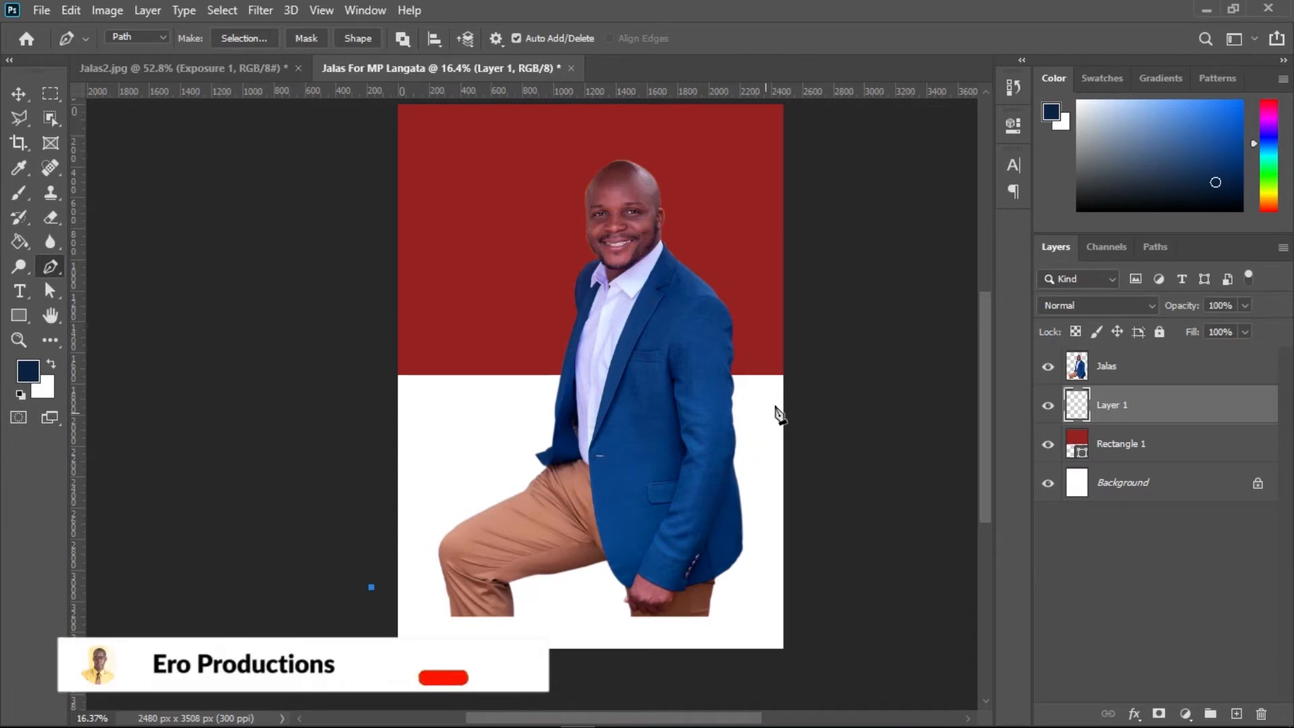
pyautogui.moveTo(802, 390); pyautogui.dragTo(808, 660)
pyautogui.click(371, 587)
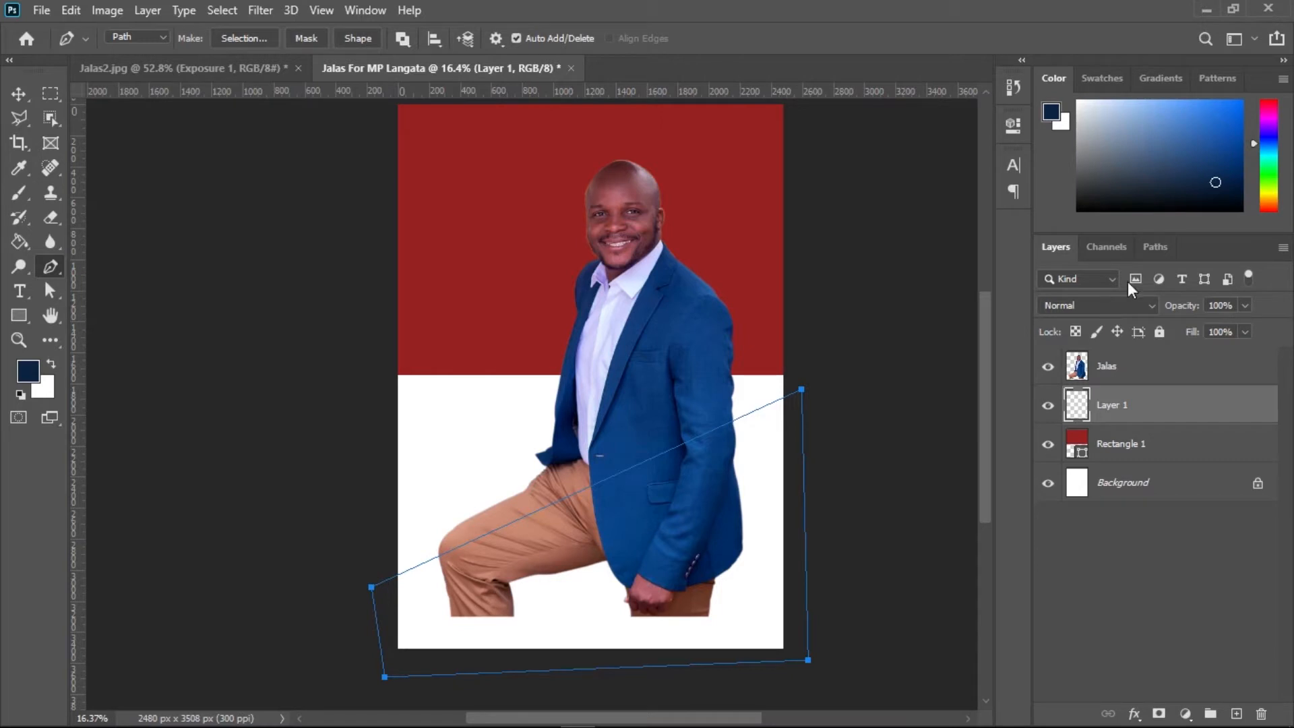
# Fill the work path with color 760000 in Normal mode at 100% opacity
pyautogui.click(1155, 247)
pyautogui.rightClick(1099, 292)
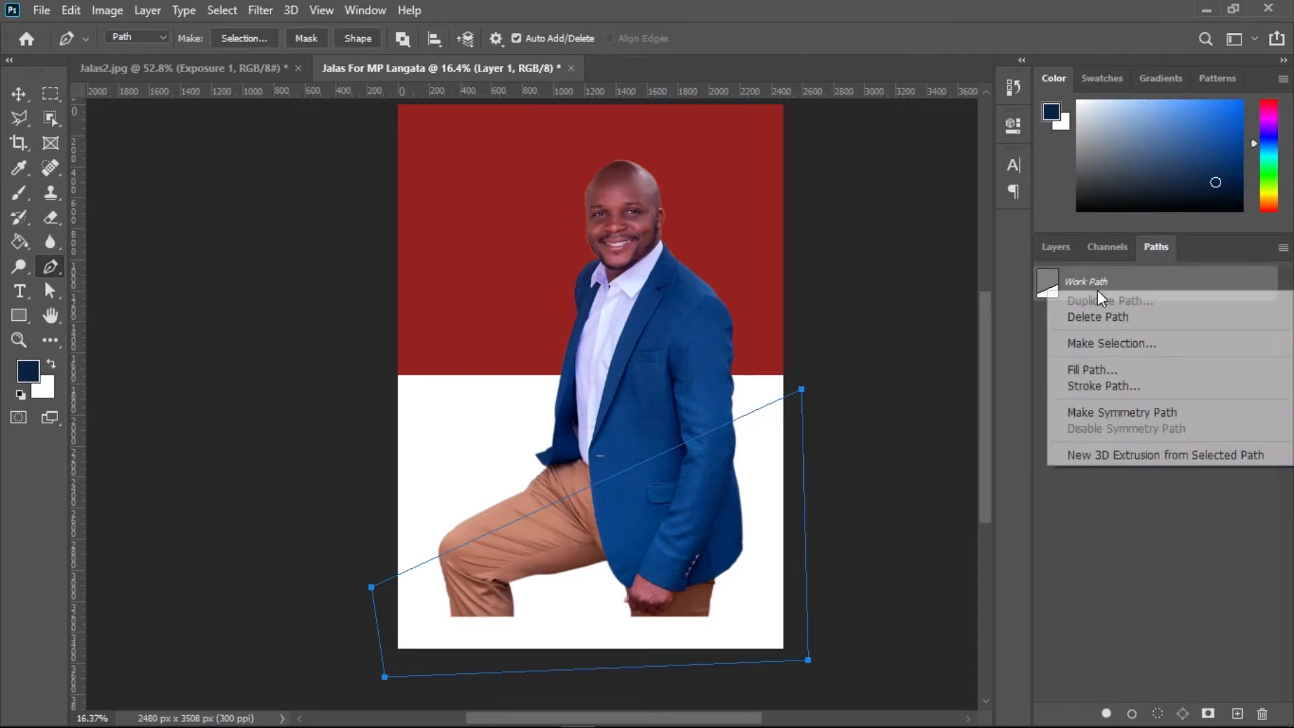
pyautogui.click(1122, 371)
pyautogui.click(616, 173)
pyautogui.click(629, 222)
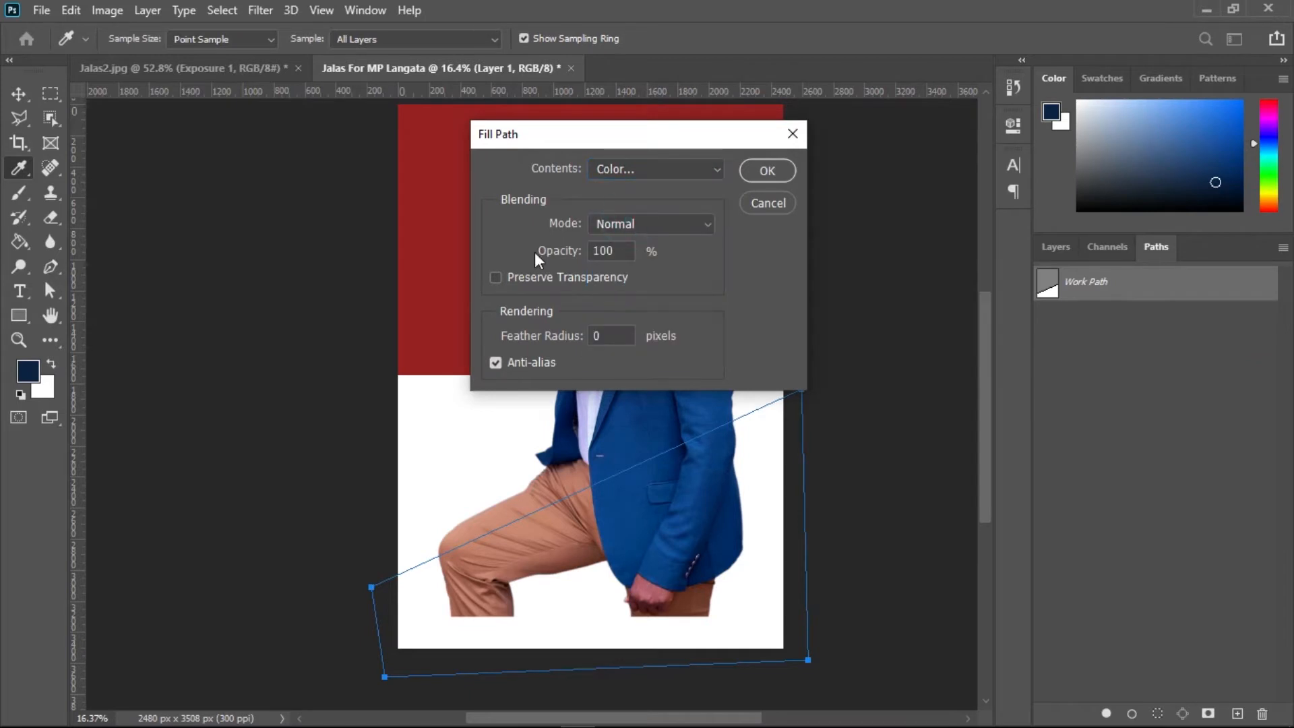
pyautogui.click(982, 219)
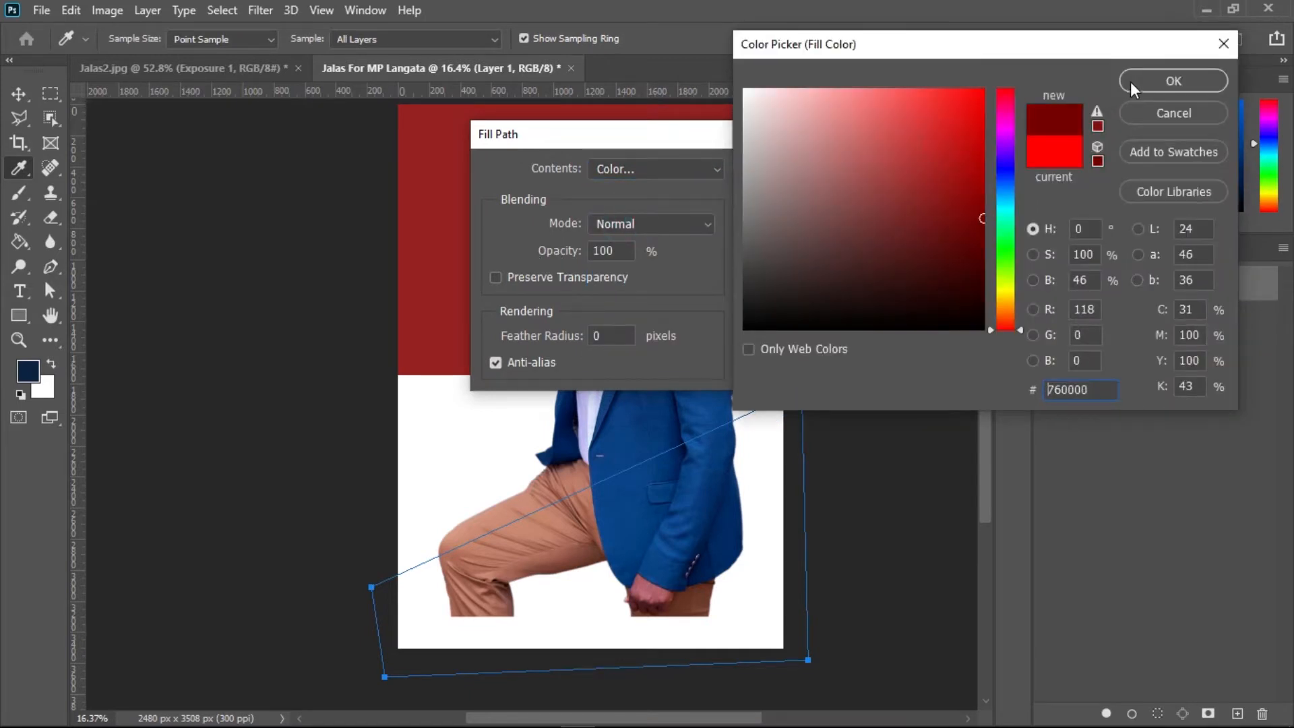
pyautogui.press('Return')
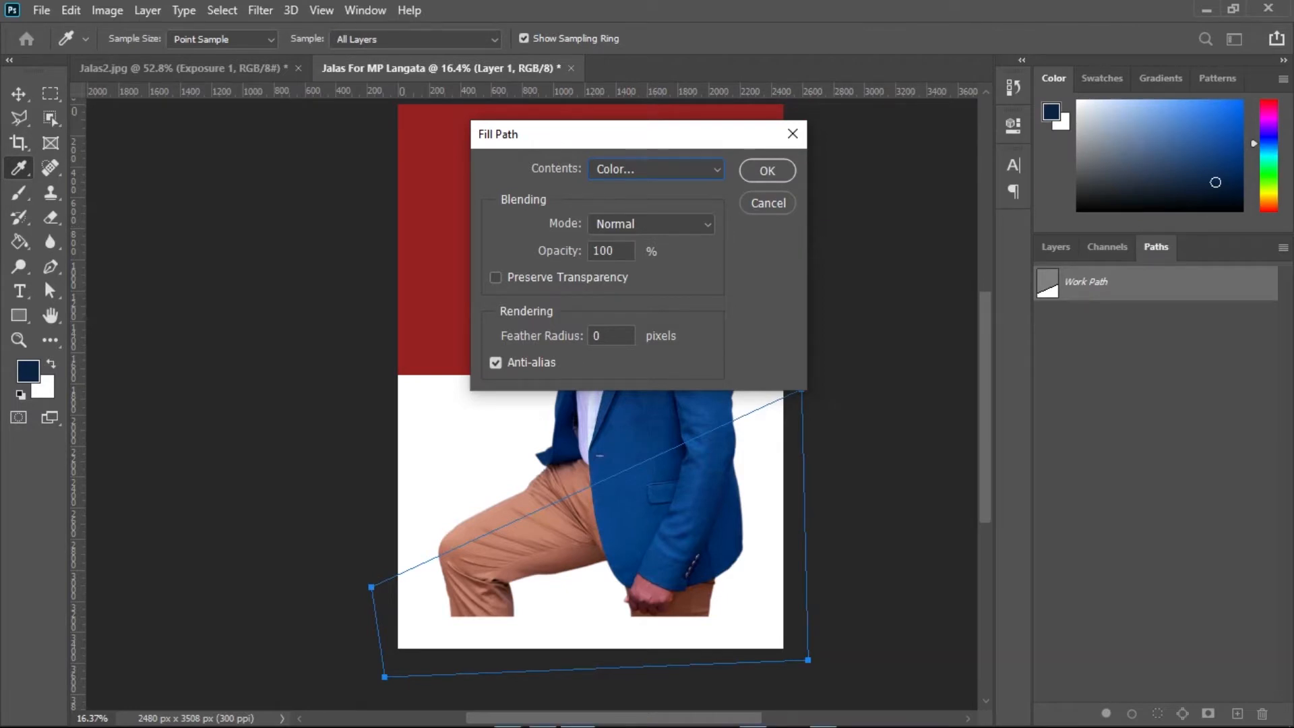
pyautogui.click(768, 171)
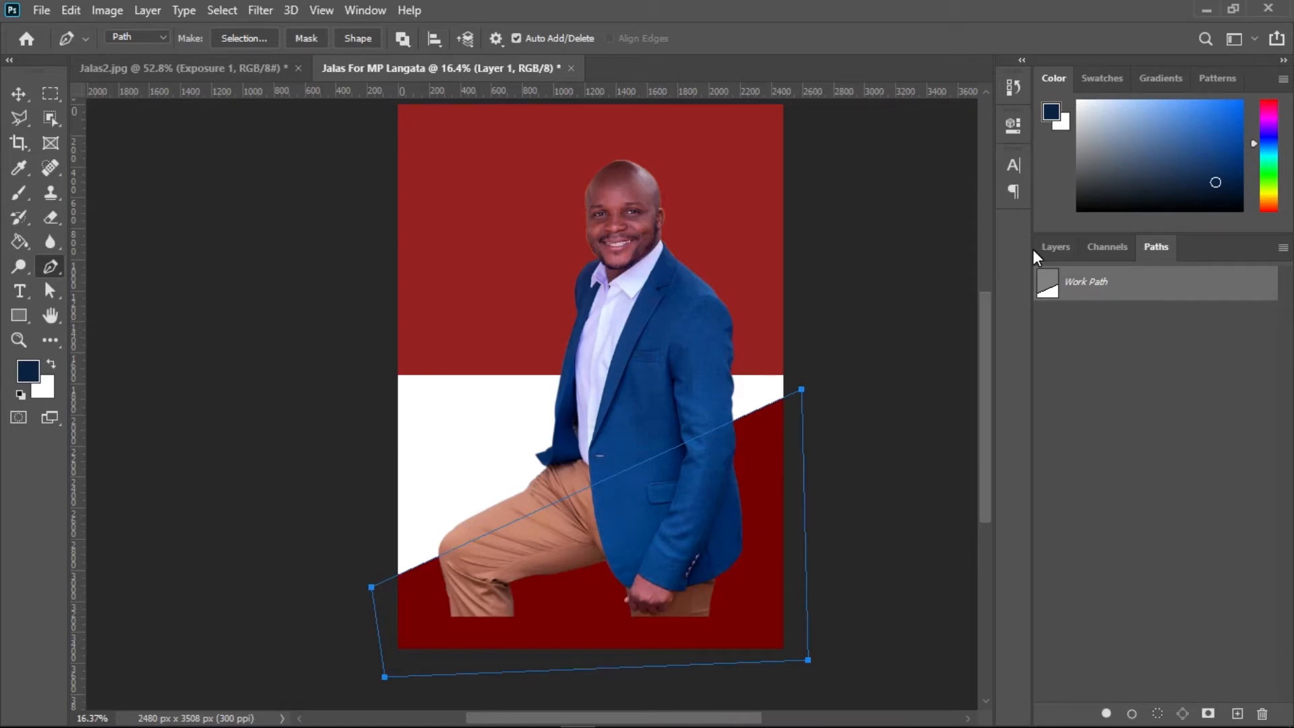
# Switch to Notepad and copy the color code 0b2242 without its hash sign
pyautogui.click(1206, 10)
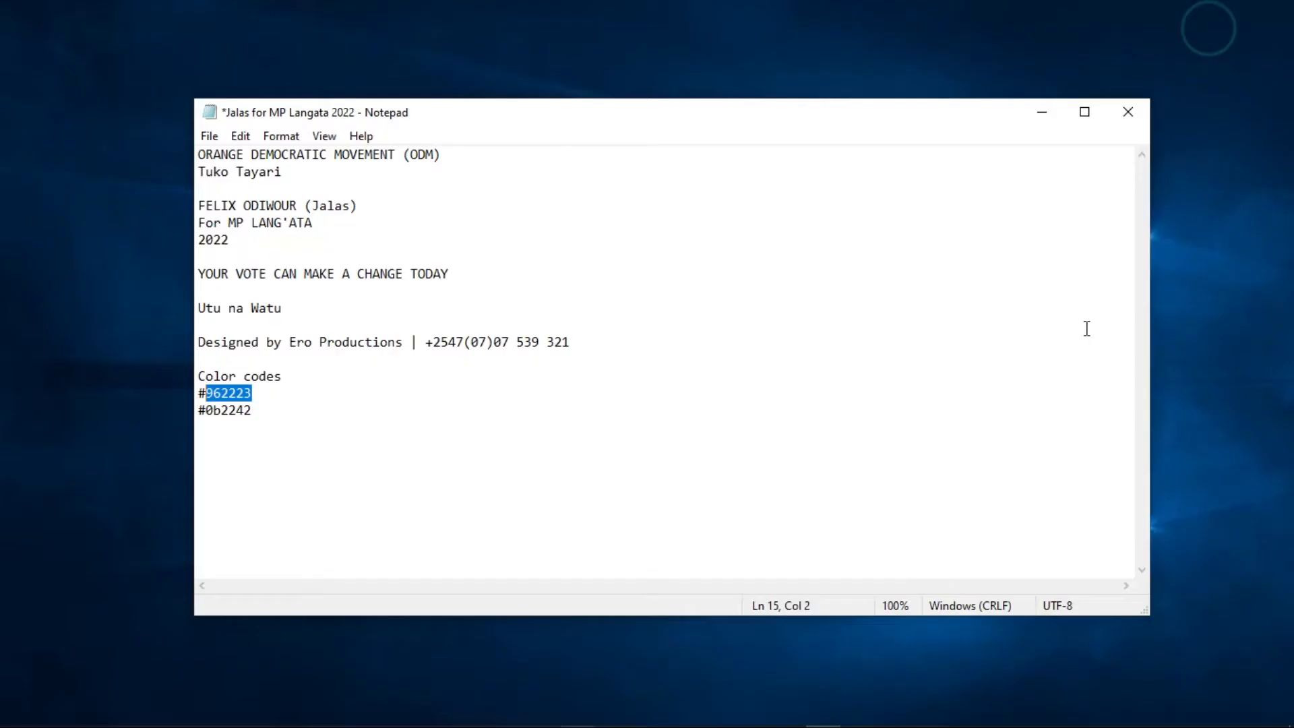
pyautogui.doubleClick(255, 407)
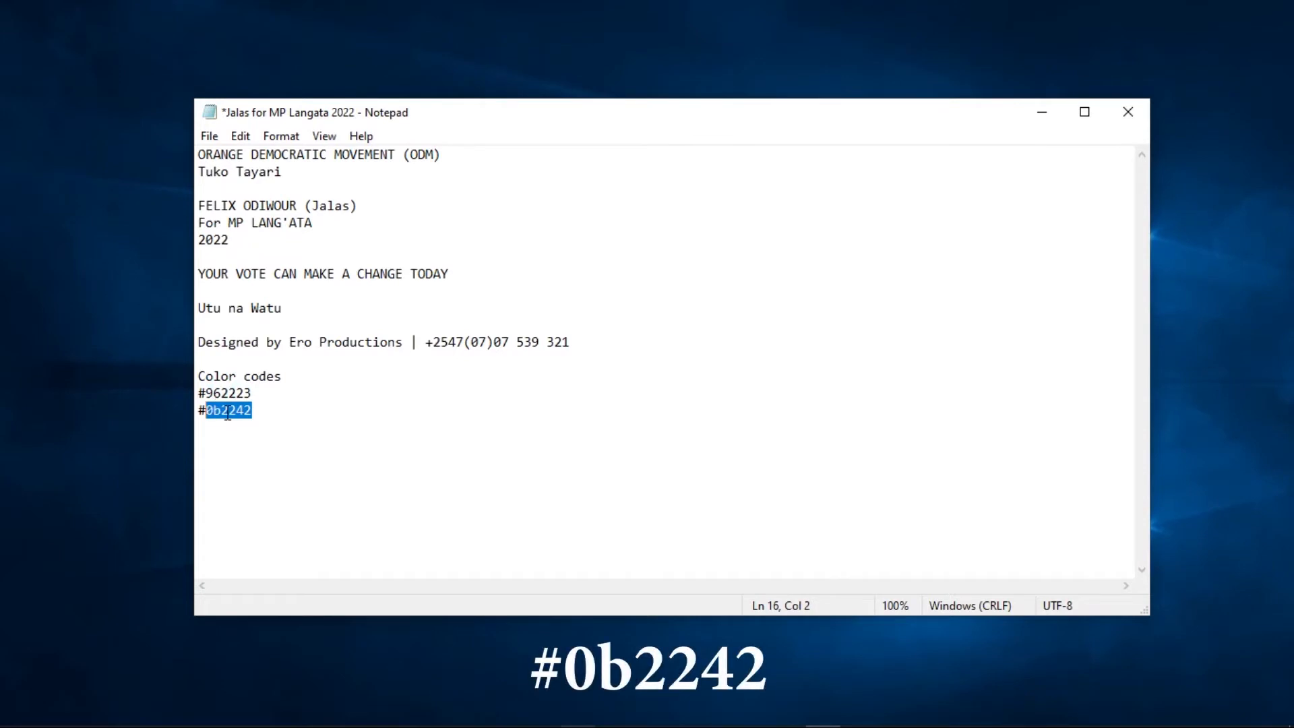
pyautogui.rightClick(227, 412)
pyautogui.click(270, 473)
# Return to Photoshop and refill the work path with color 0b2242 in Normal mode at 100% opacity
pyautogui.click(579, 713)
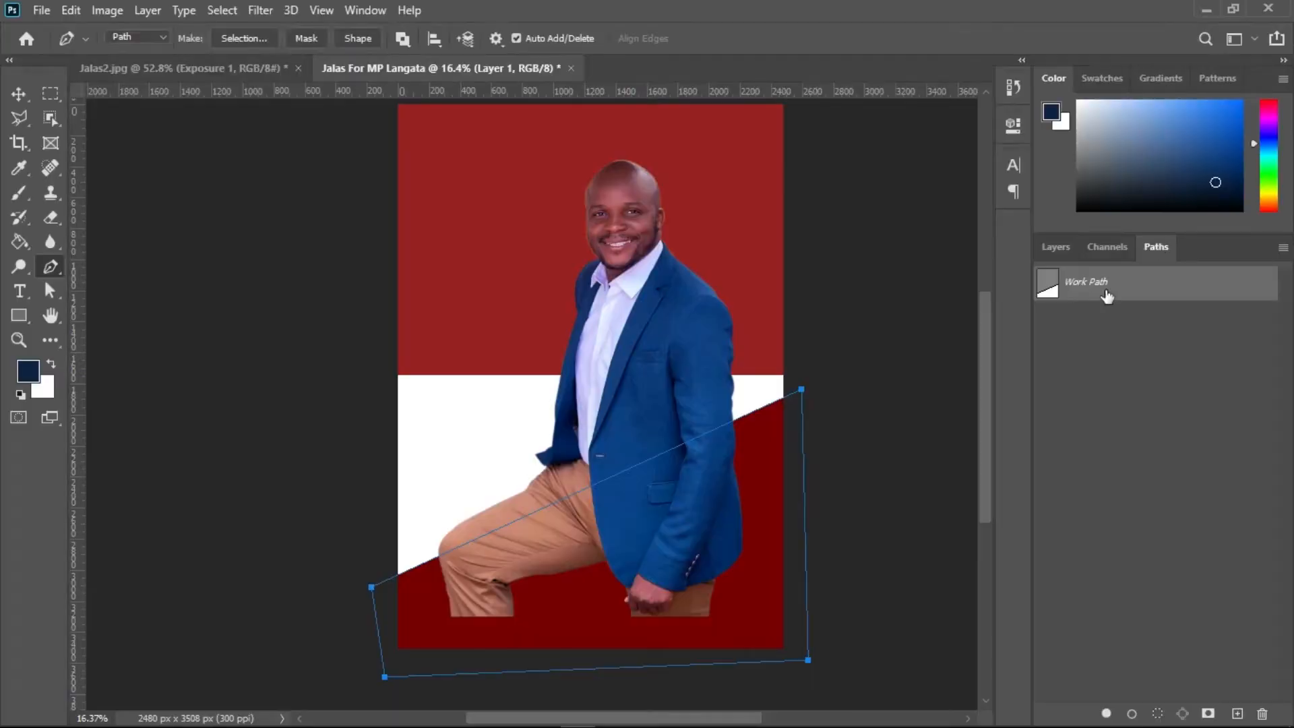
pyautogui.rightClick(1102, 287)
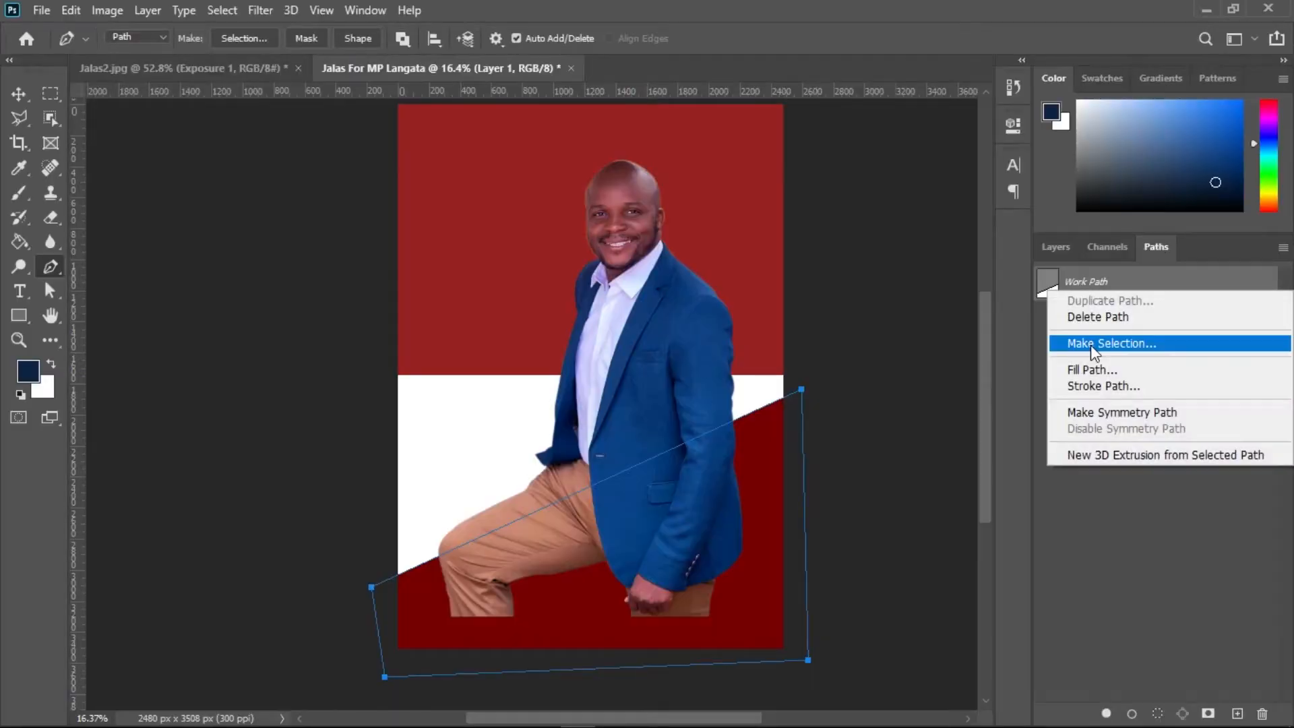
pyautogui.click(1090, 370)
pyautogui.click(631, 168)
pyautogui.click(618, 216)
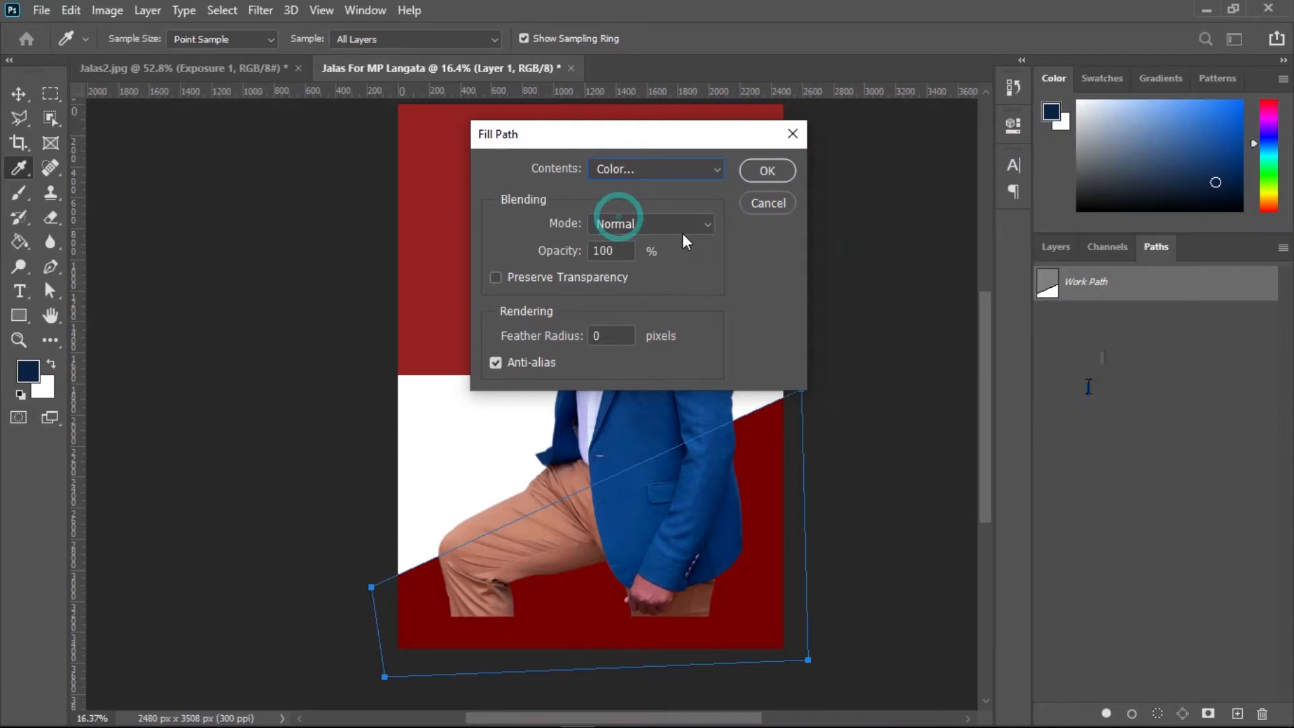
pyautogui.rightClick(1078, 391)
pyautogui.click(1078, 473)
pyautogui.click(1173, 81)
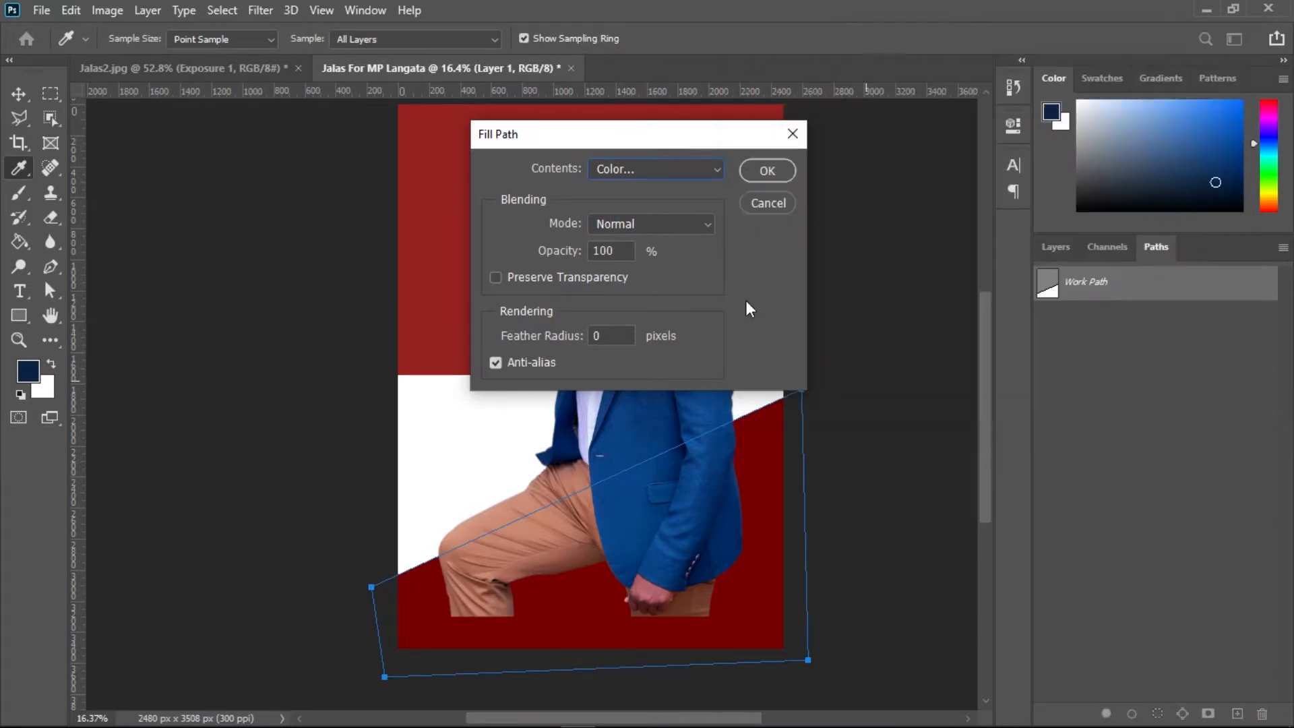
pyautogui.click(746, 171)
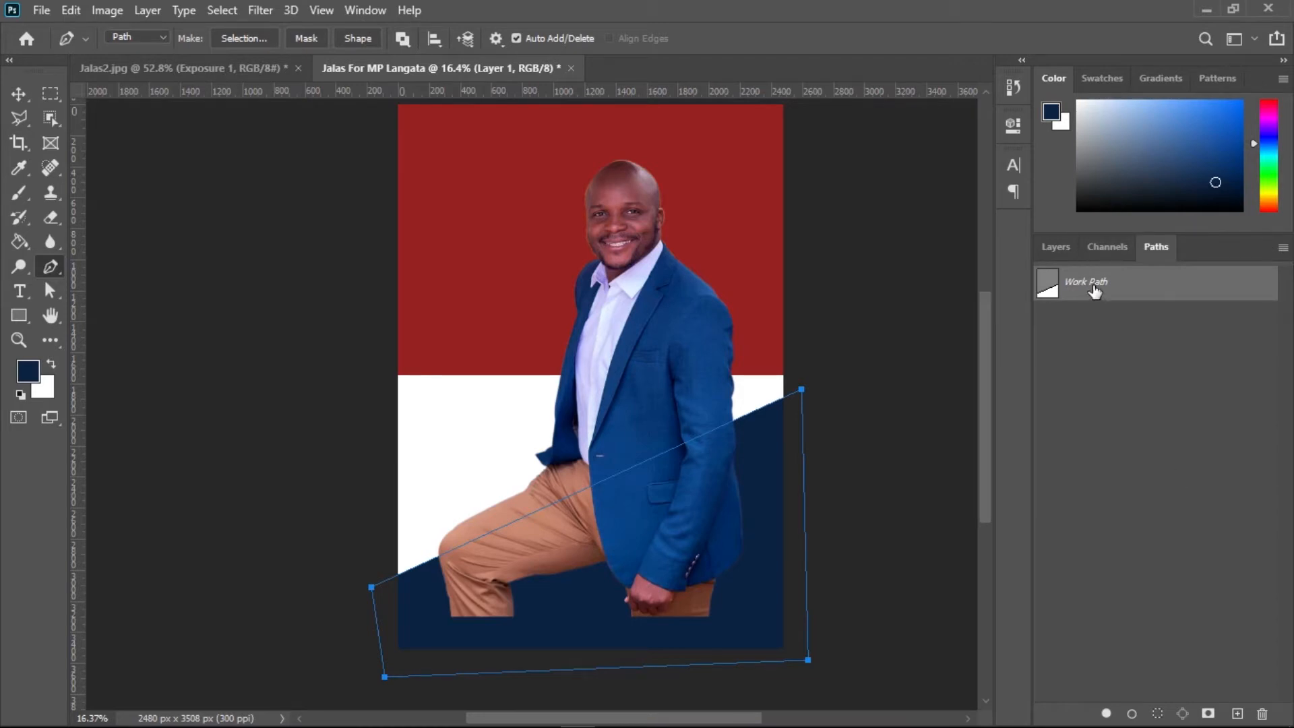
# Delete the work path and return to the layer list
pyautogui.rightClick(1264, 289)
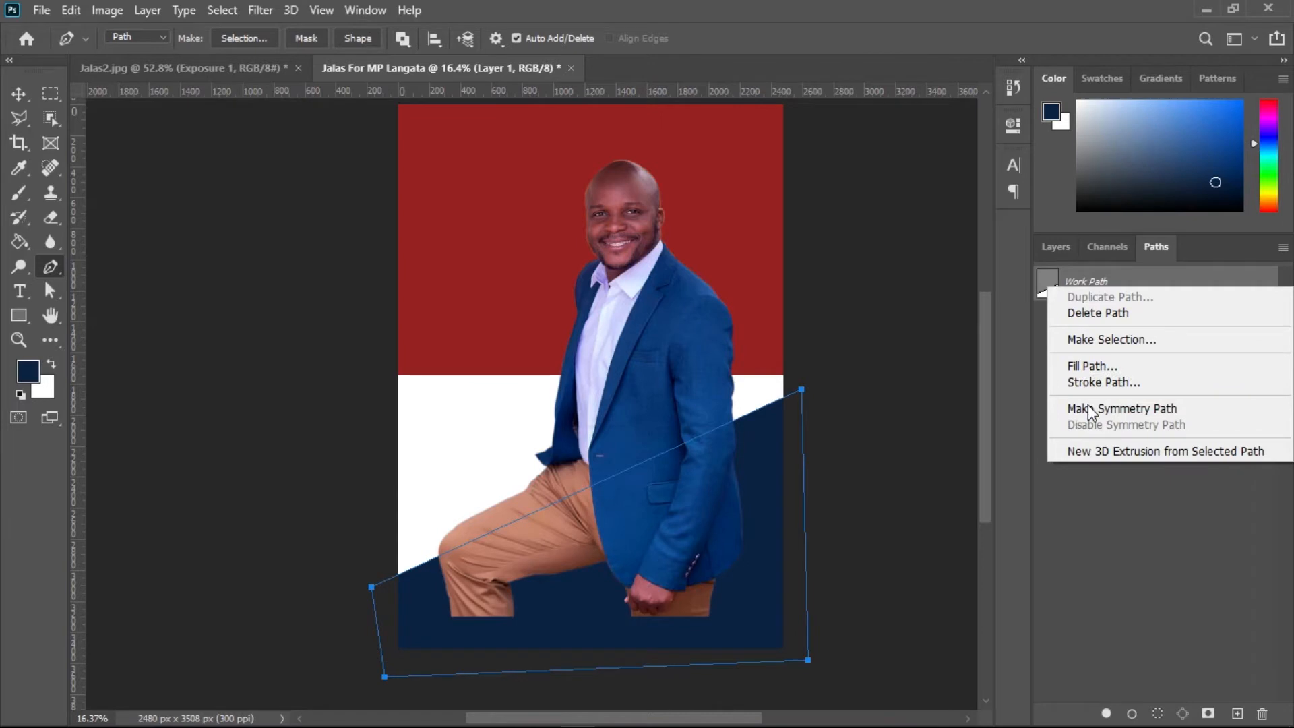
pyautogui.click(1079, 311)
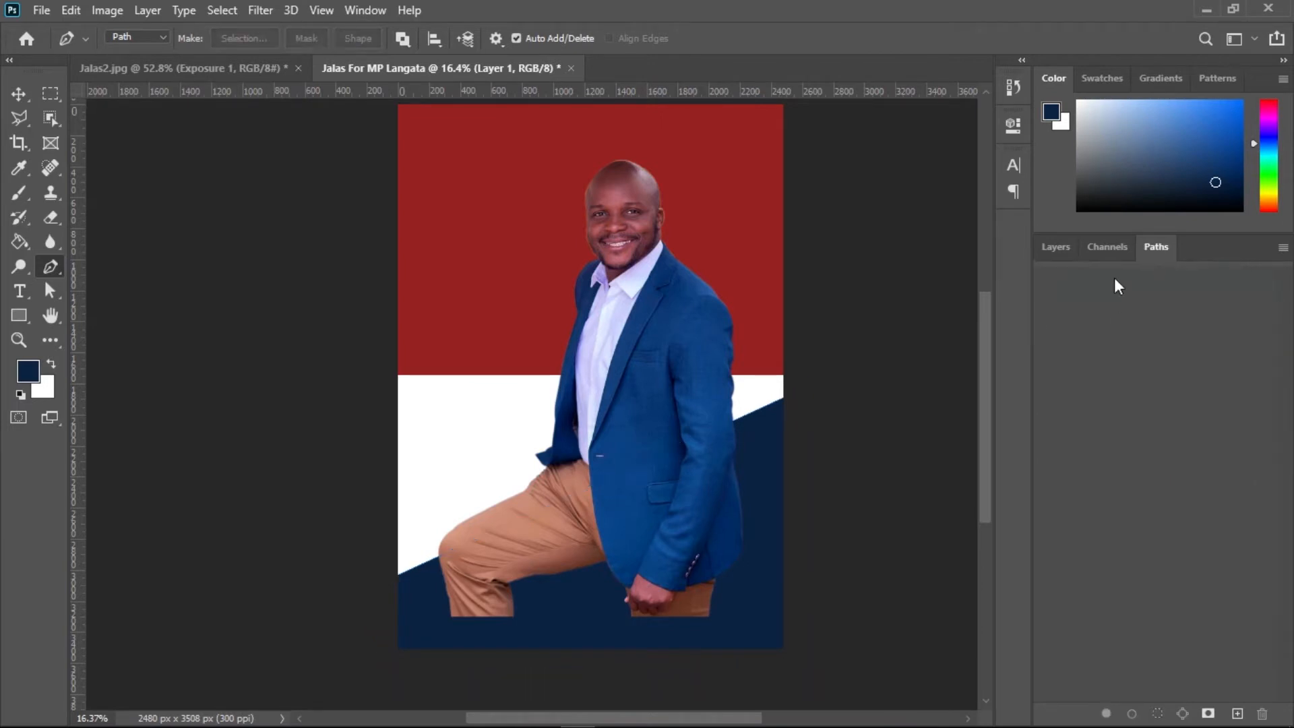
pyautogui.click(1043, 251)
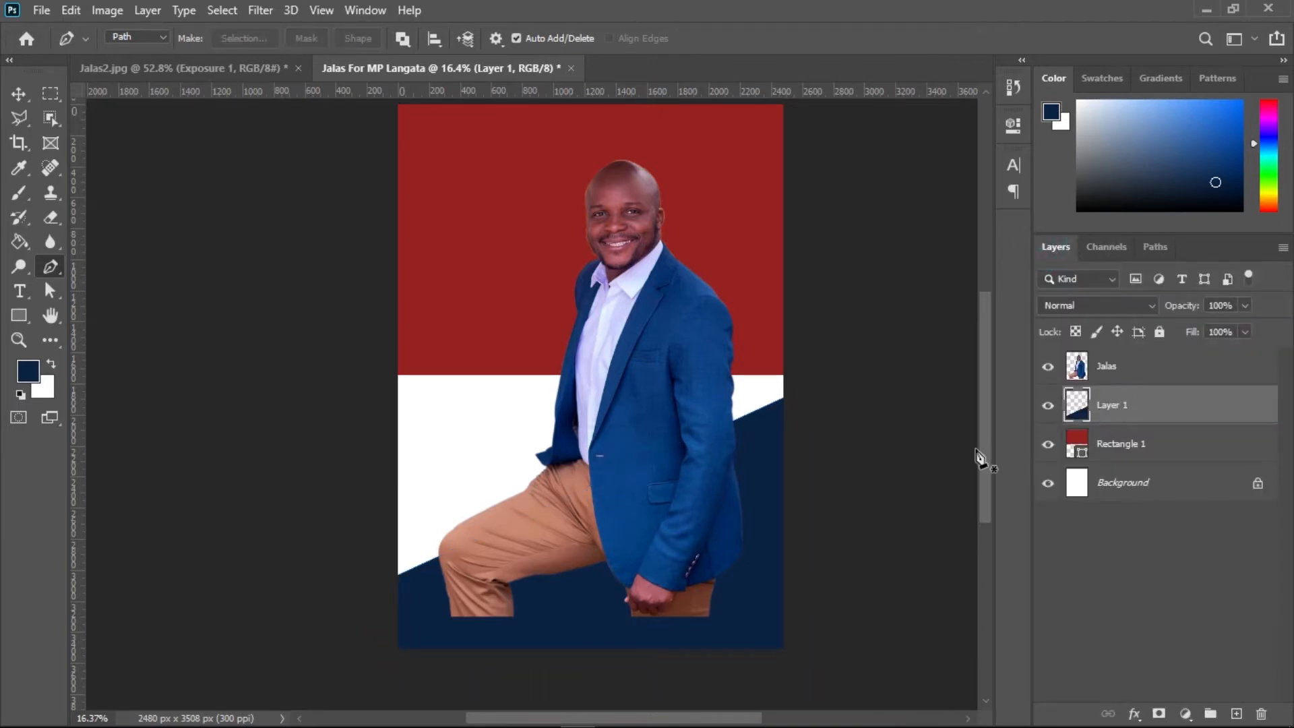
# Move Layer 1 with the navy diagonal shape above the Jalas layer
pyautogui.press('v')
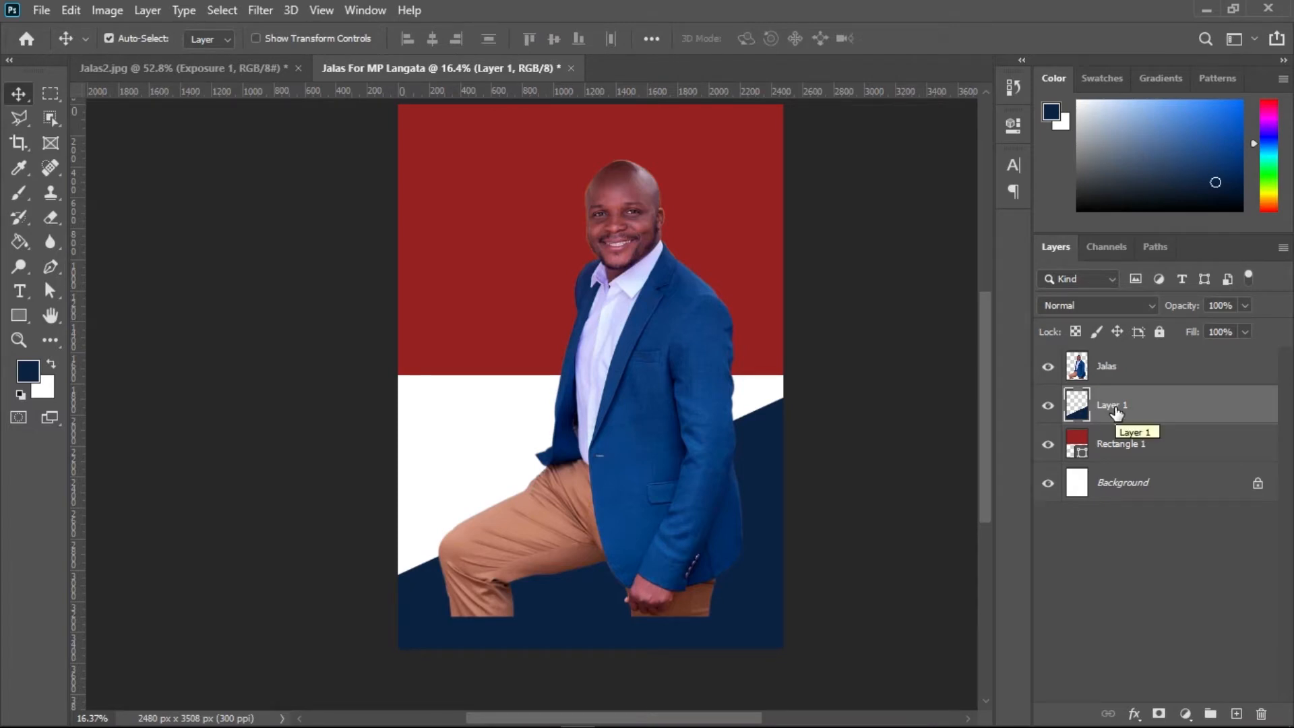
pyautogui.moveTo(1119, 412); pyautogui.dragTo(1136, 360)
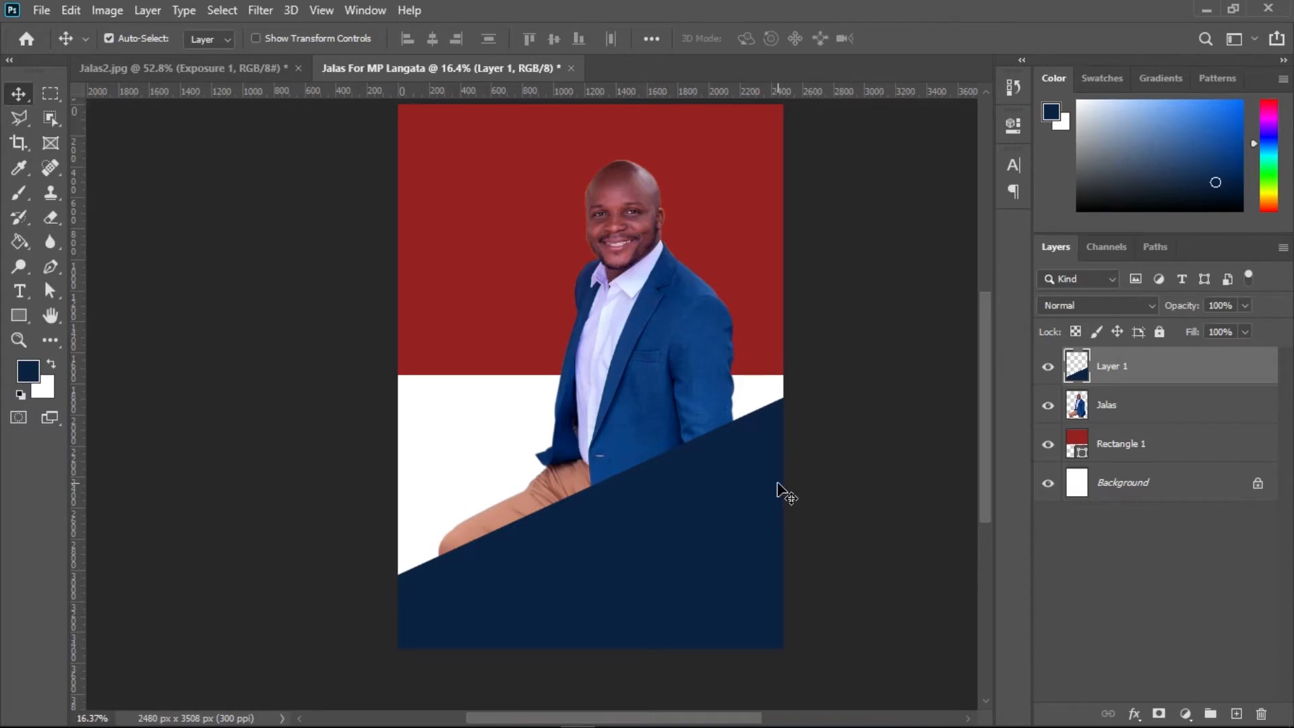
pyautogui.click(740, 538)
# Duplicate Layer 1 and shift the copy slightly upward on the poster
pyautogui.click(1176, 366)
pyautogui.hotkey('ctrl', 'j')
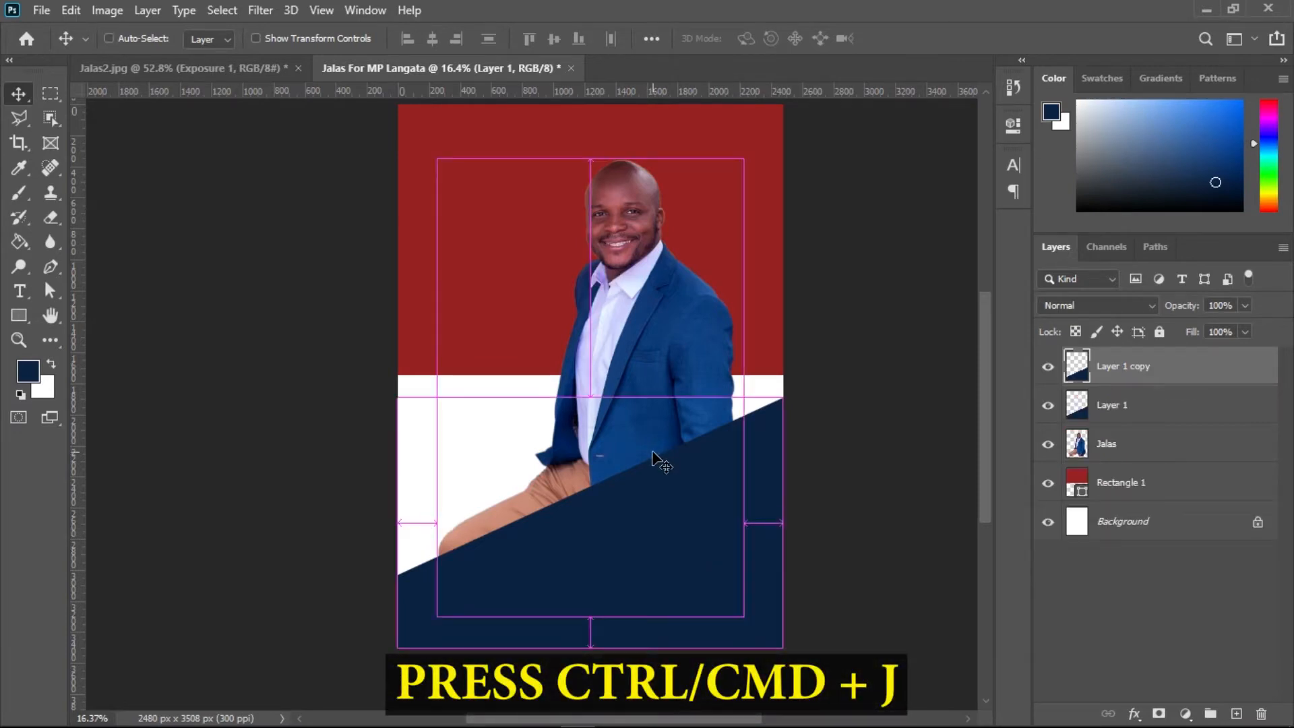
pyautogui.moveTo(633, 540); pyautogui.dragTo(630, 505)
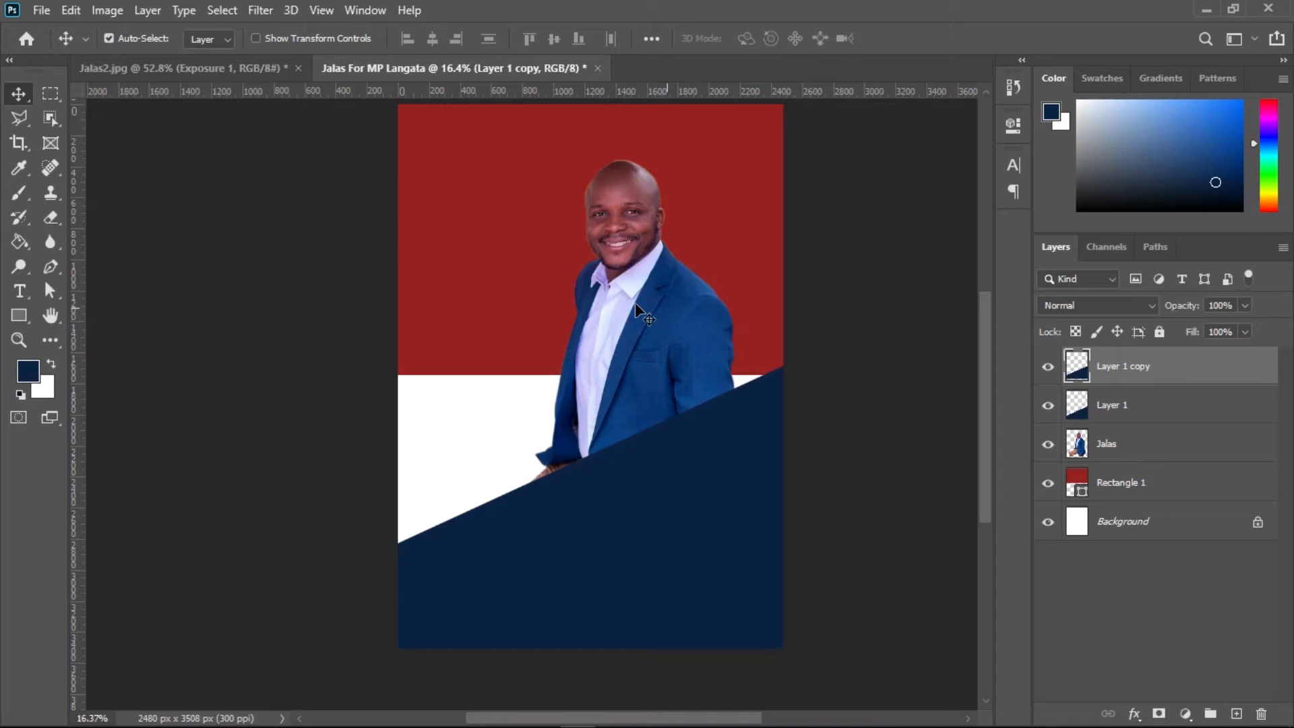
# Sample the blue of the candidate's jacket sleeve as the foreground color with the Eyedropper tool
pyautogui.hotkey('ctrl', 'space')
pyautogui.moveTo(661, 342)
pyautogui.mouseDown()
pyautogui.moveTo(714, 341)
pyautogui.moveTo(685, 342)
pyautogui.mouseUp()
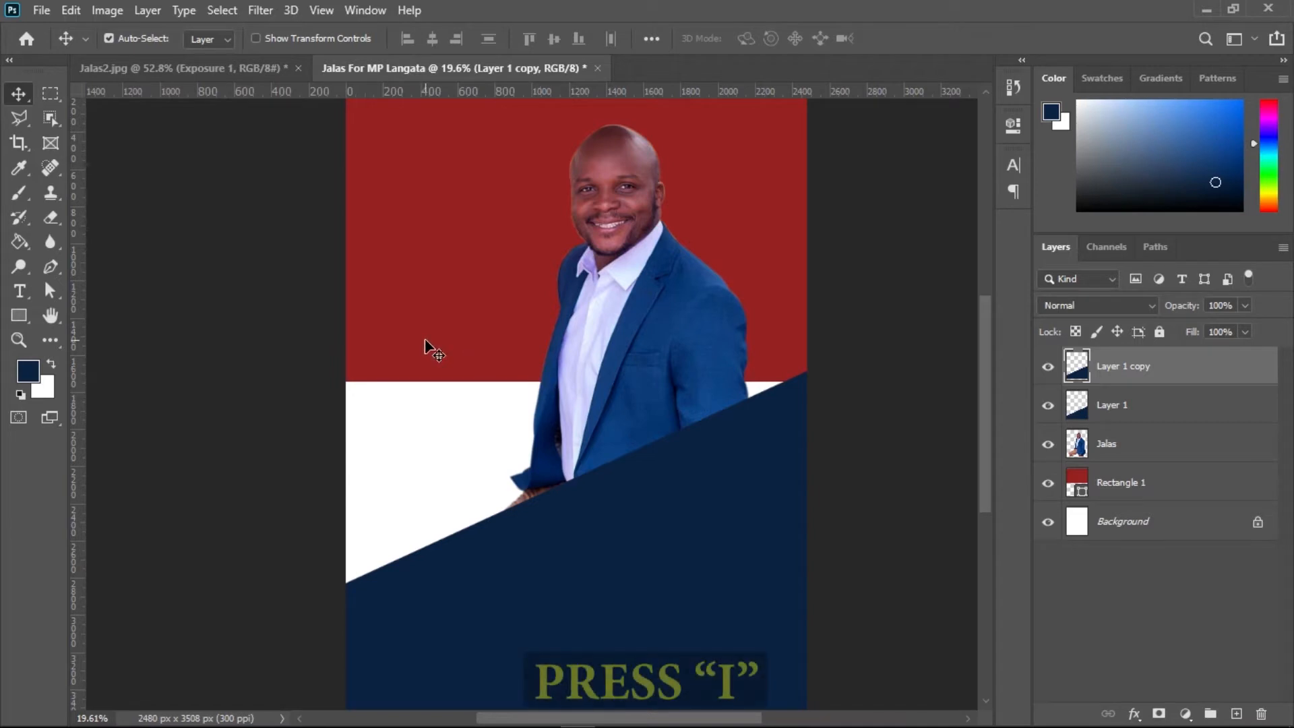
pyautogui.press('i')
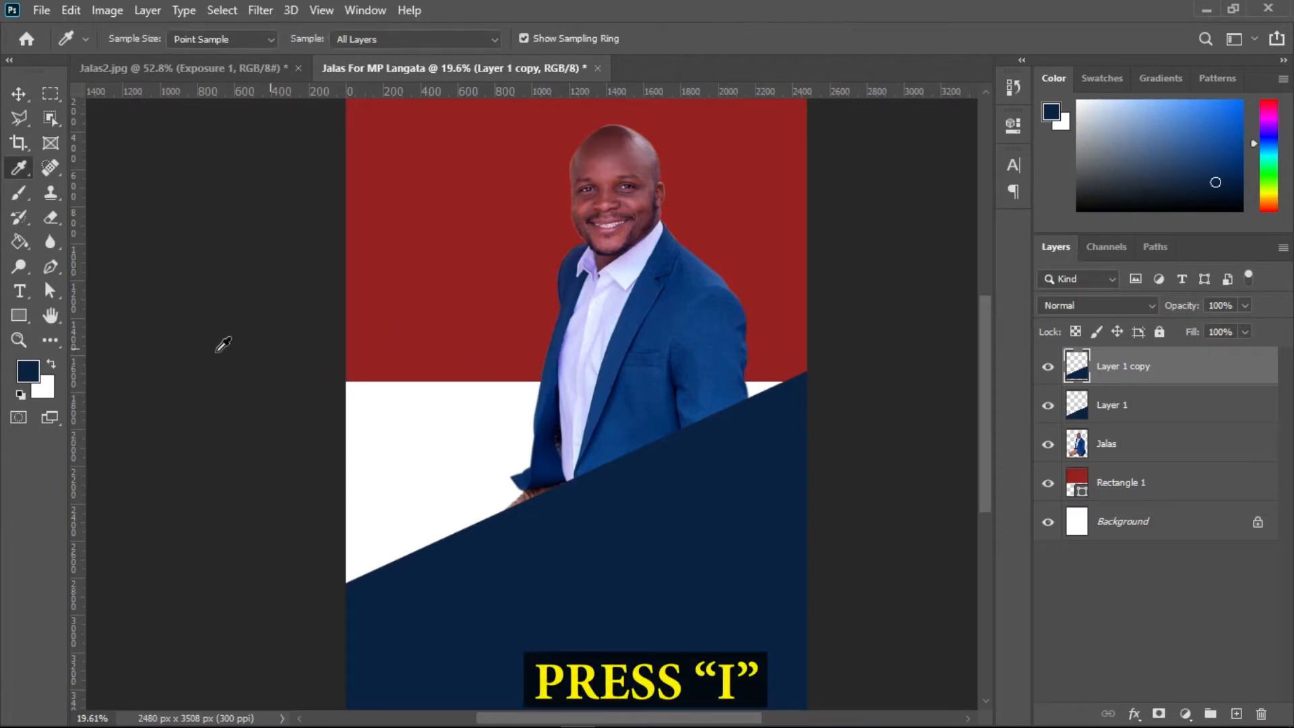
pyautogui.rightClick(19, 167)
pyautogui.click(85, 168)
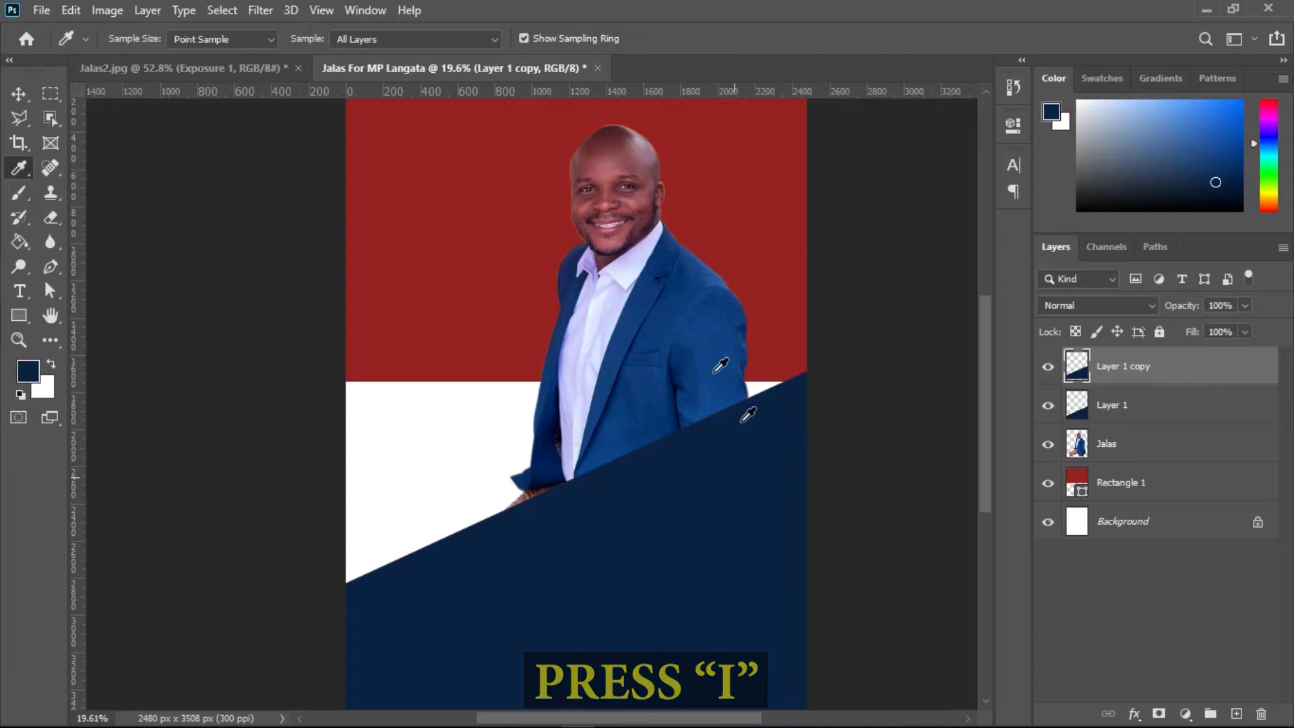
pyautogui.click(696, 326)
pyautogui.click(704, 324)
pyautogui.click(706, 327)
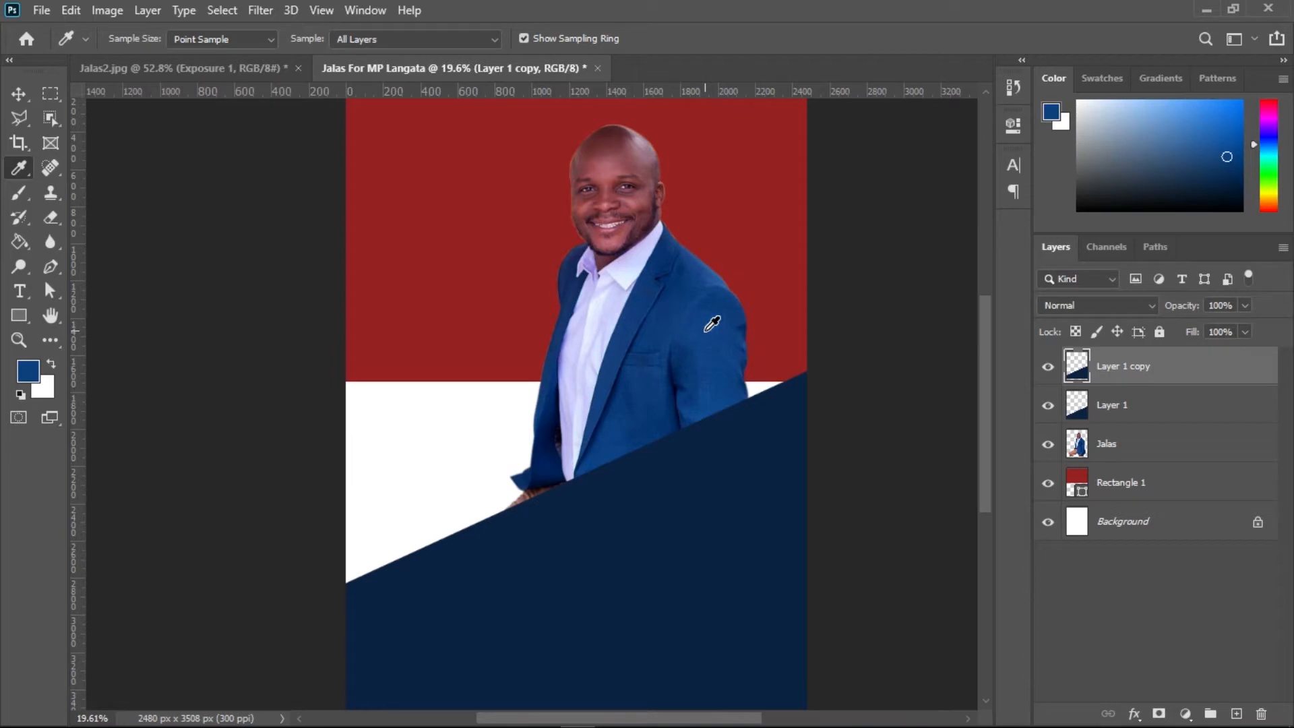
# Fill the diagonal shape on Layer 1 copy with the sampled jacket blue using the Paint Bucket tool
pyautogui.press('v')
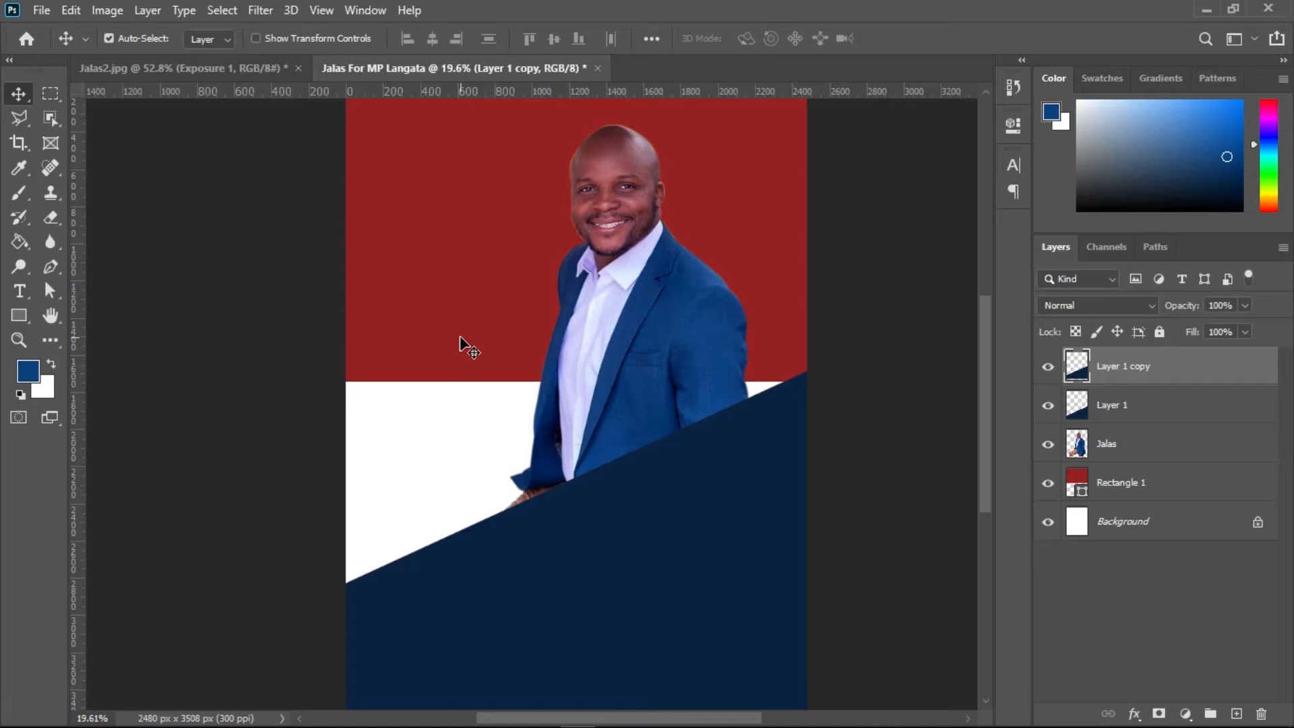
pyautogui.press('g')
pyautogui.rightClick(20, 241)
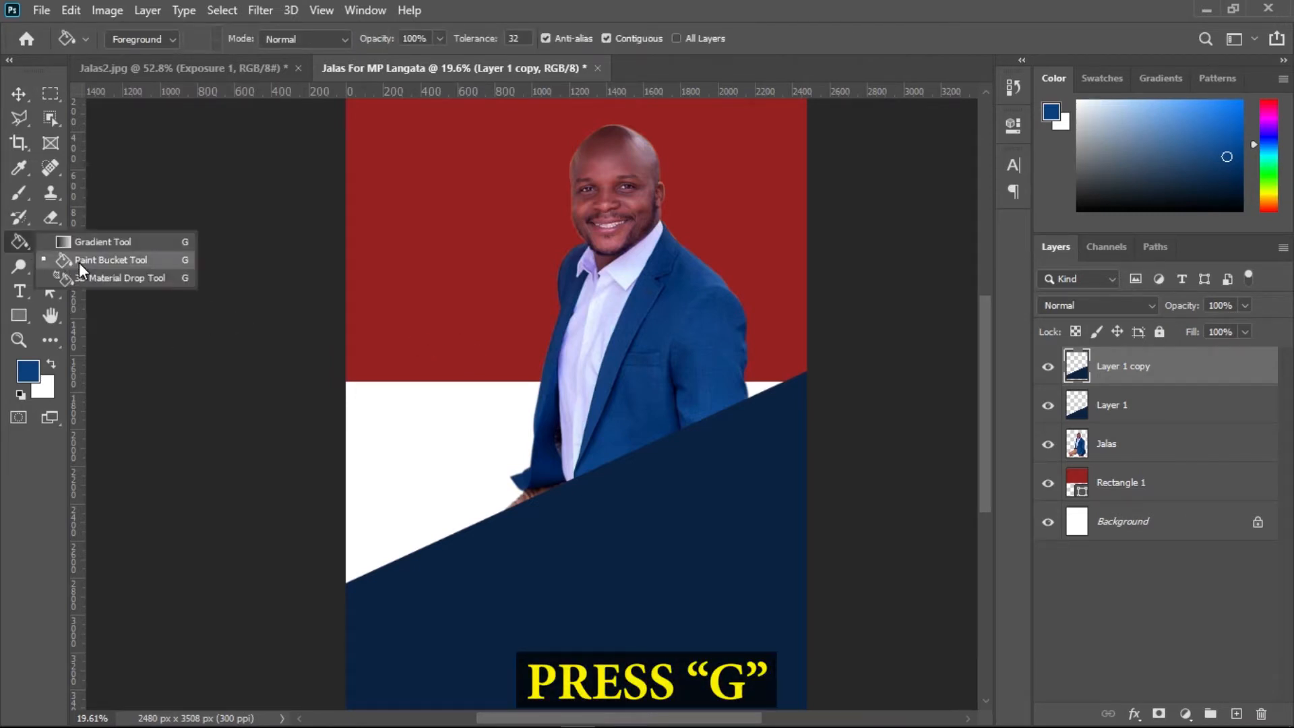
pyautogui.click(113, 264)
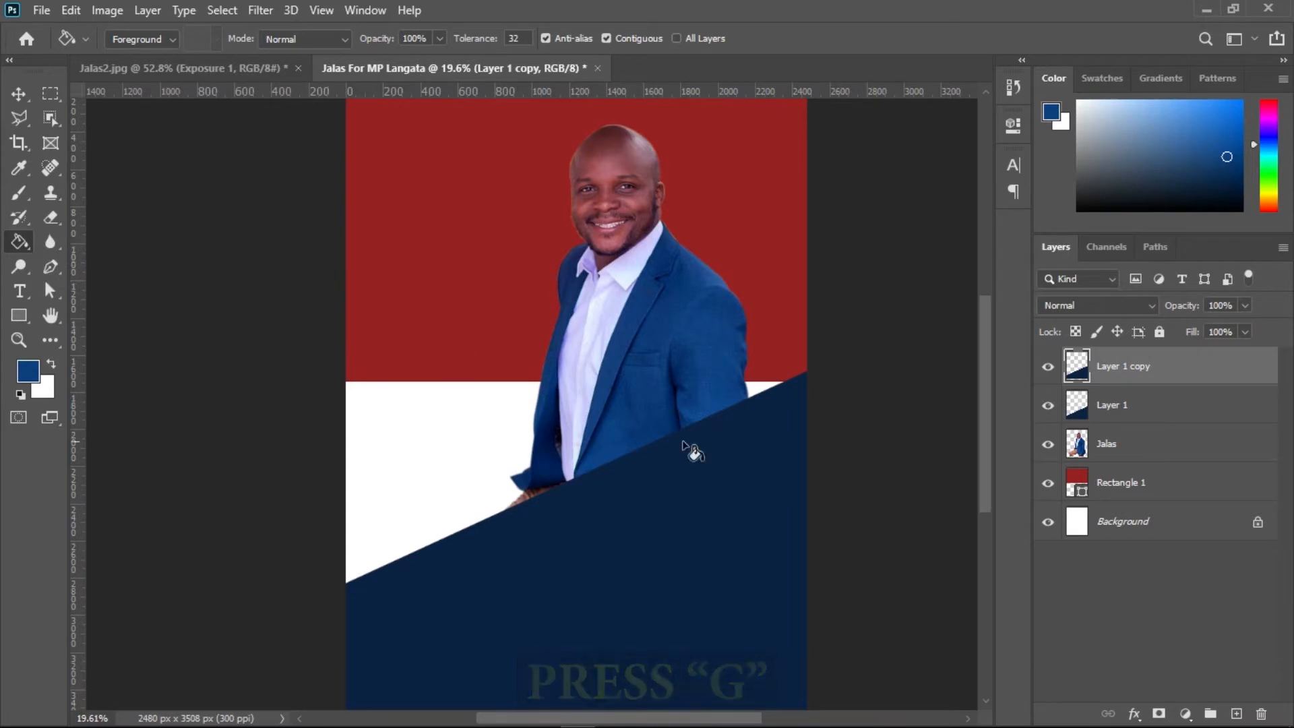
pyautogui.click(709, 436)
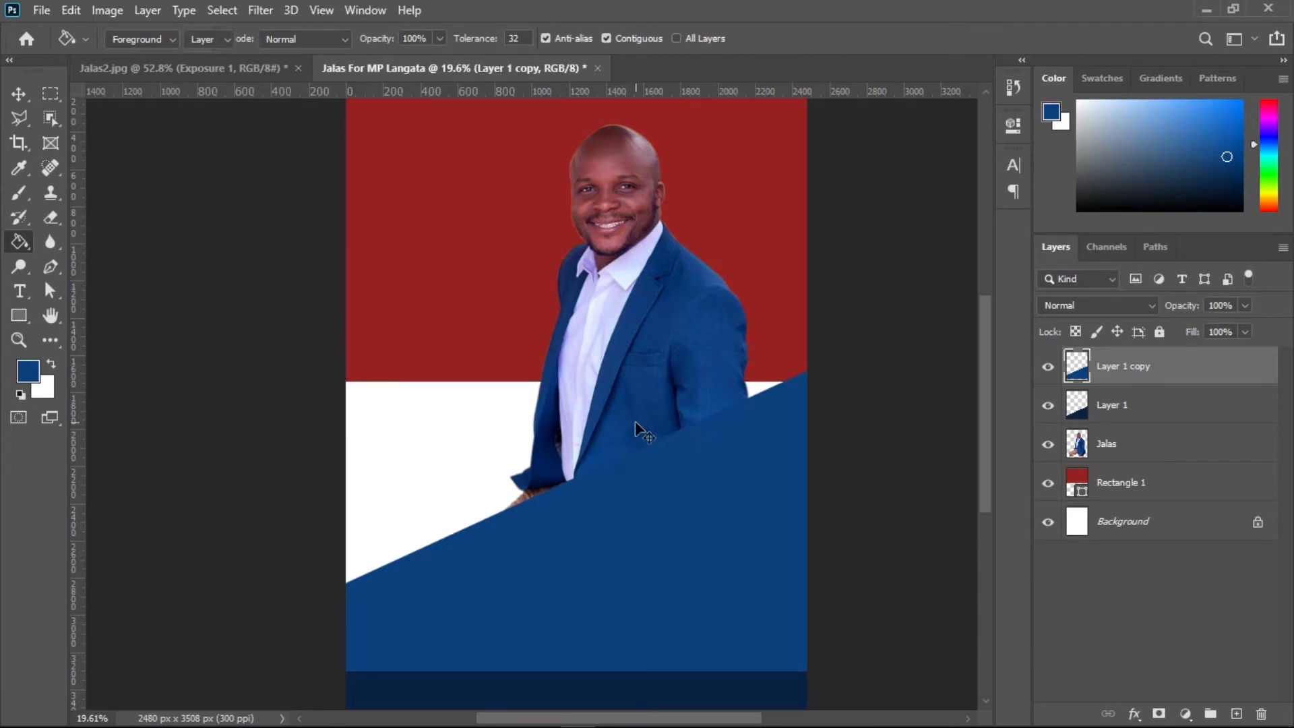
# Move Layer 1 copy beneath the Jalas layer and shift it slightly upward to widen the blue diagonal band
pyautogui.press('v')
pyautogui.moveTo(1145, 370); pyautogui.dragTo(1146, 463)
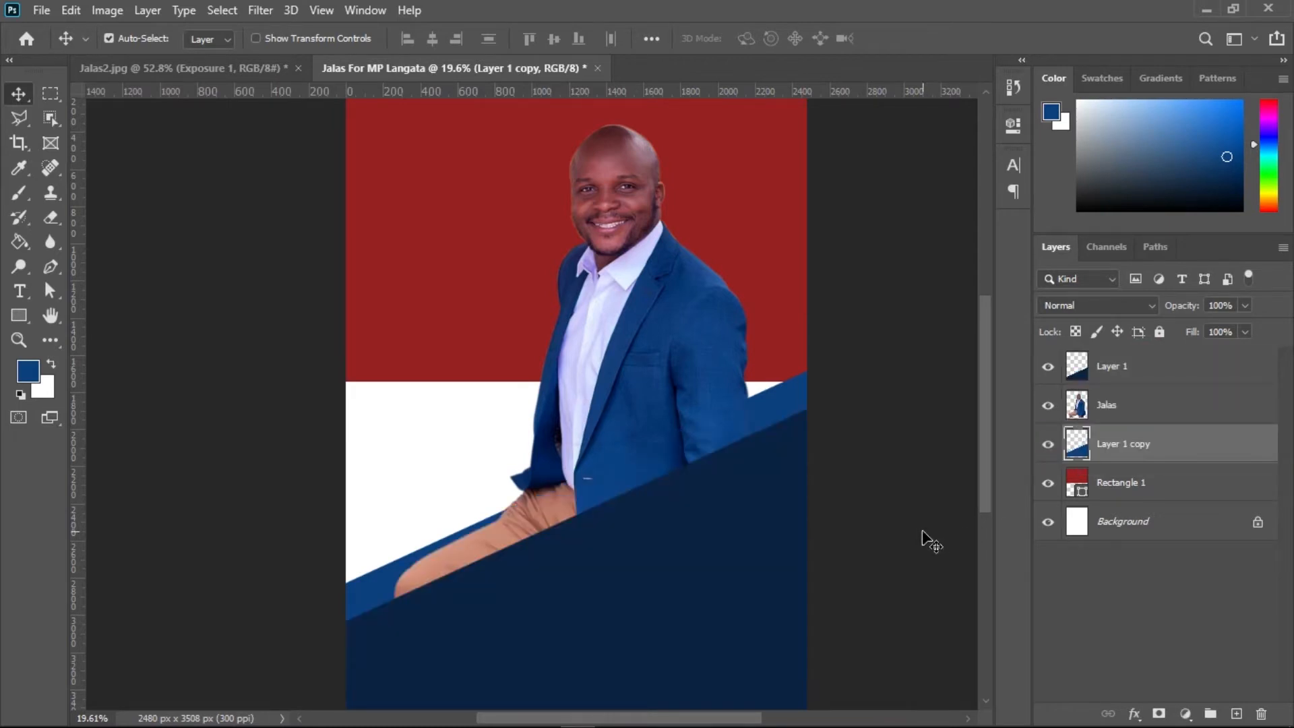
pyautogui.click(788, 398)
pyautogui.moveTo(787, 396); pyautogui.dragTo(785, 385)
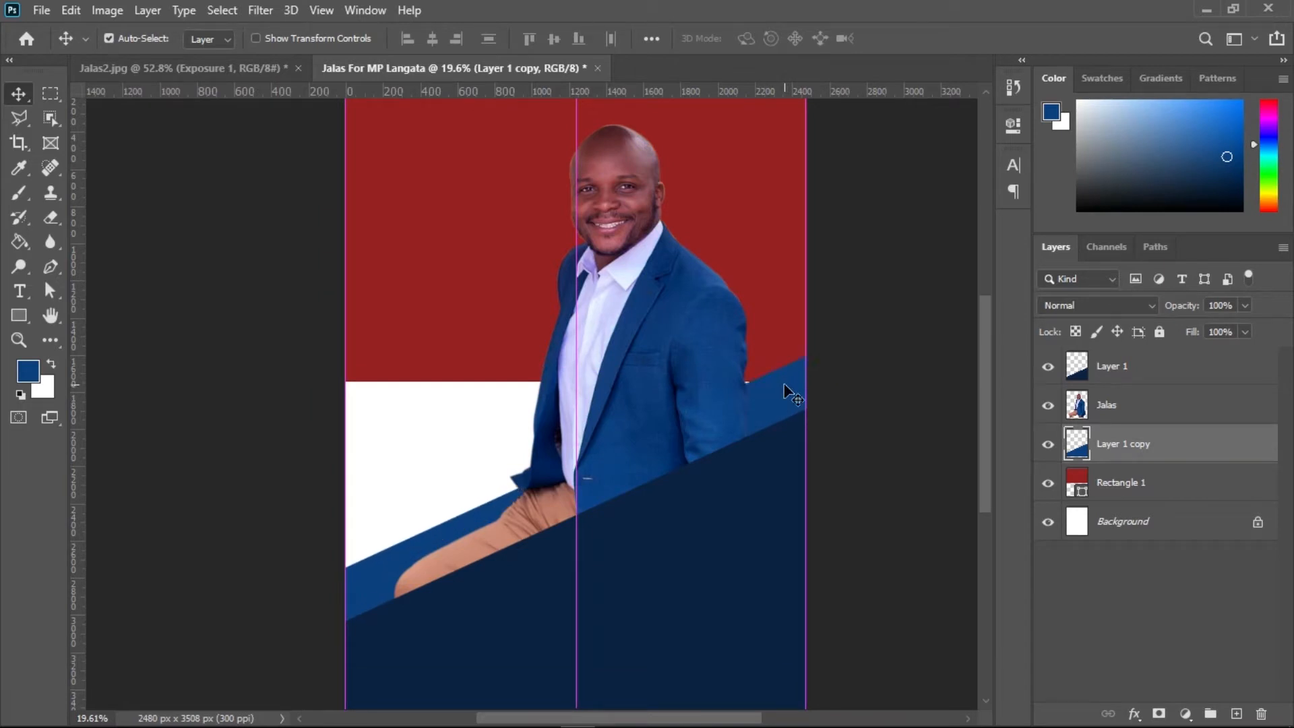
pyautogui.click(890, 441)
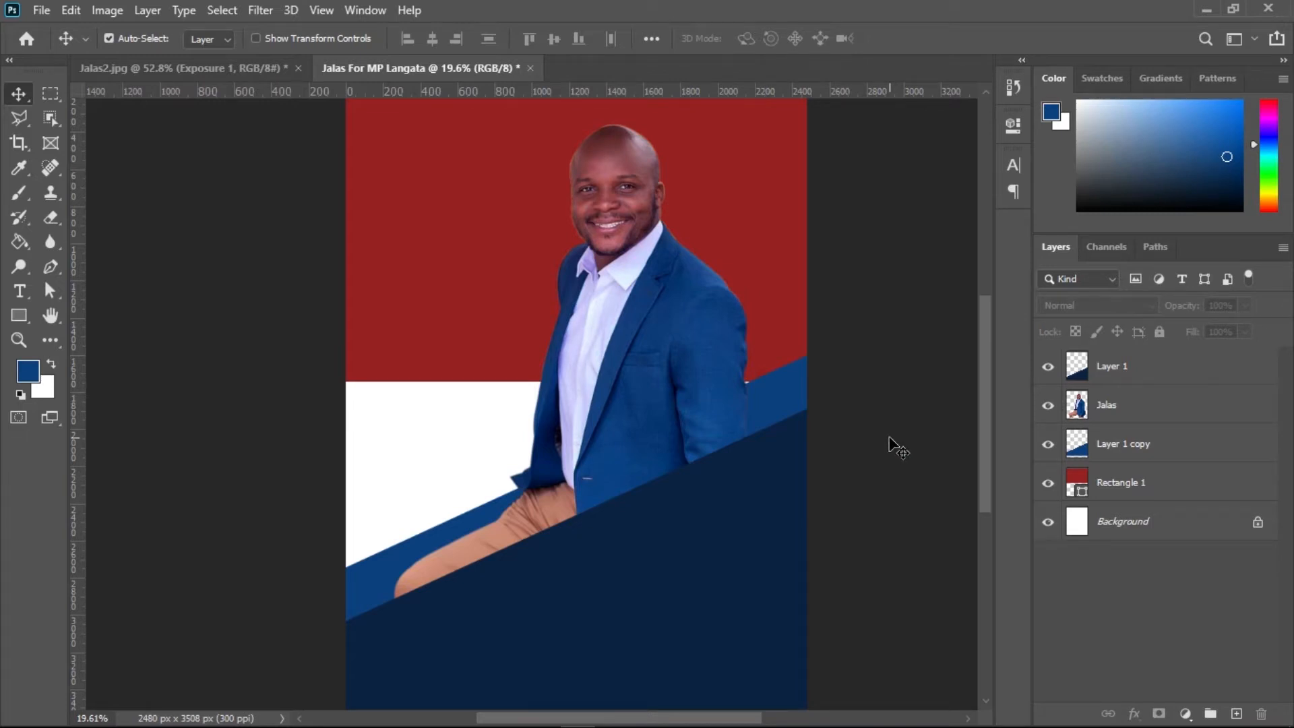
# Place the Nairobi image from the Jalas for MP folder into the poster, scaled to about 165.87%
pyautogui.click(1208, 9)
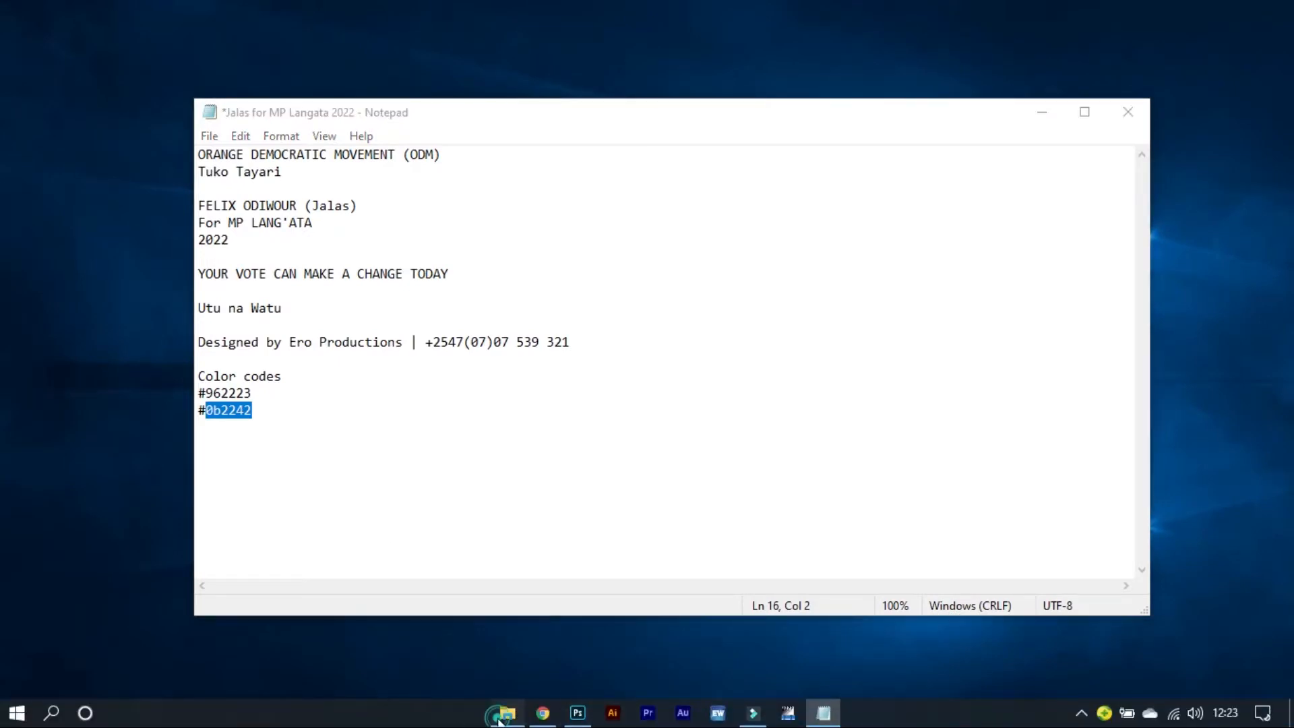
pyautogui.click(507, 712)
pyautogui.click(426, 342)
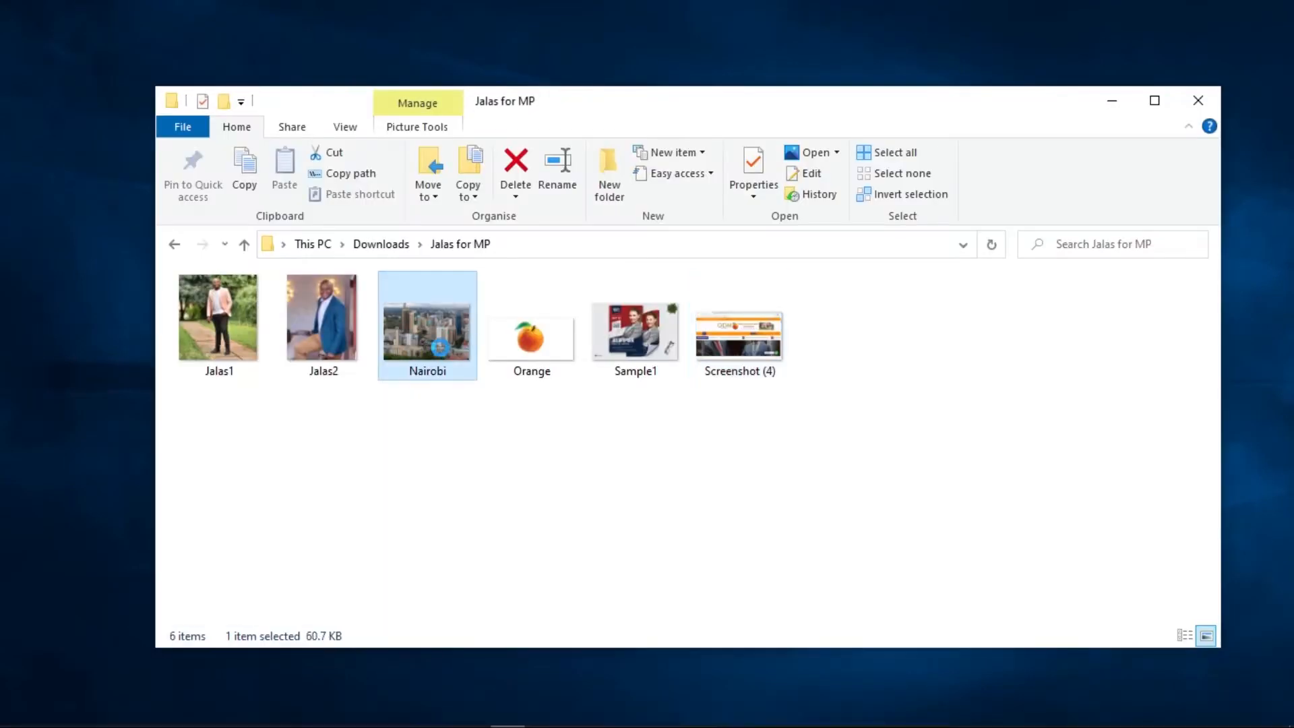
pyautogui.moveTo(587, 503); pyautogui.dragTo(502, 449)
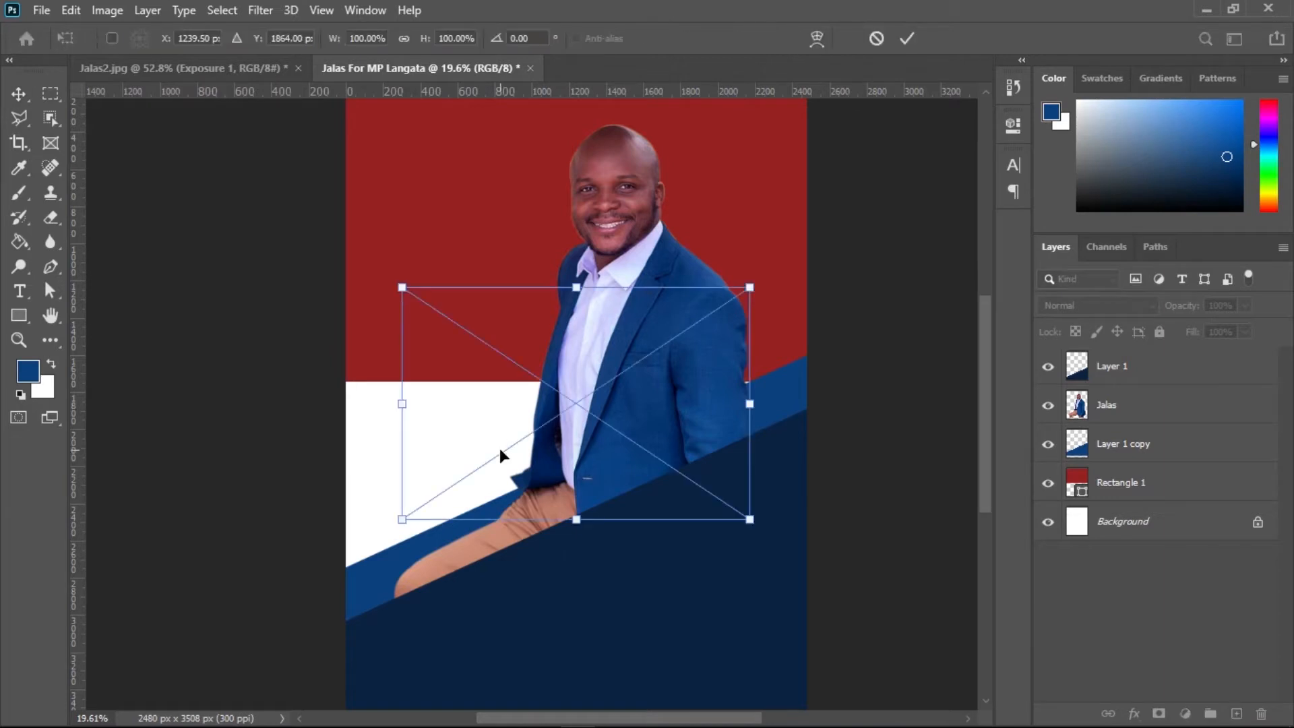
pyautogui.moveTo(749, 519); pyautogui.dragTo(856, 617)
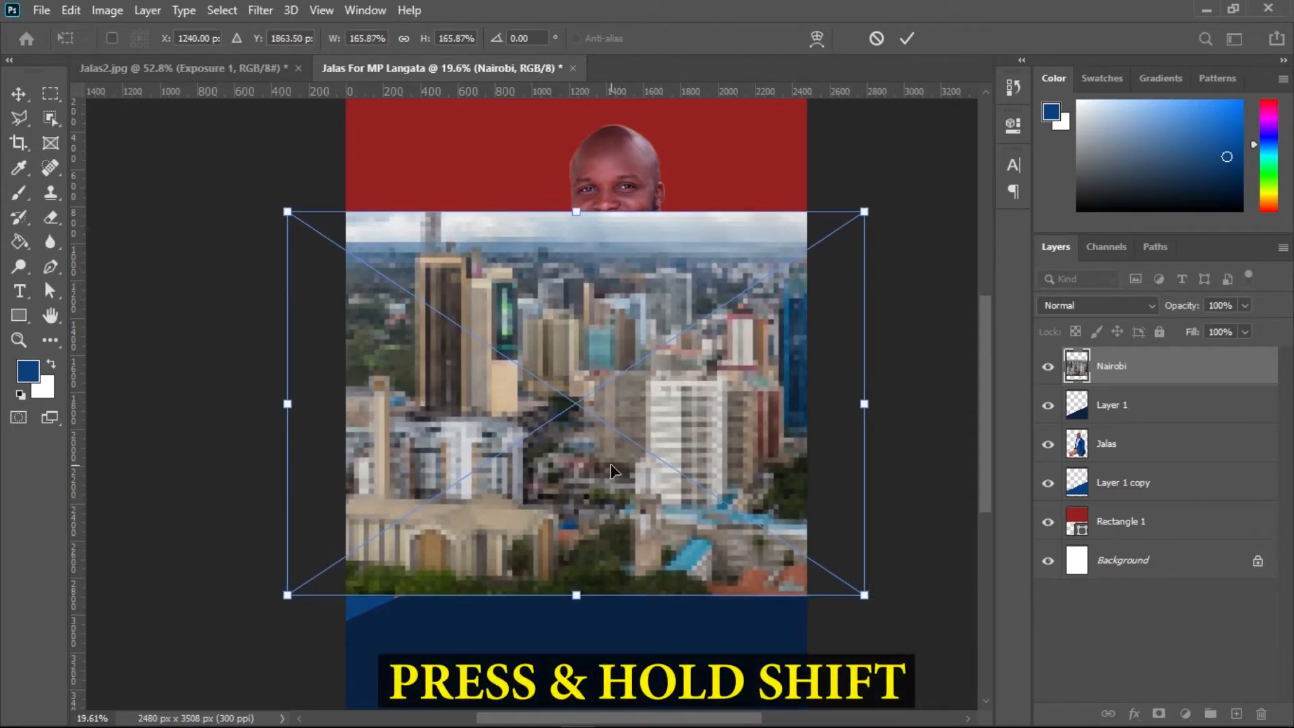
pyautogui.moveTo(613, 470); pyautogui.dragTo(606, 494)
pyautogui.click(907, 39)
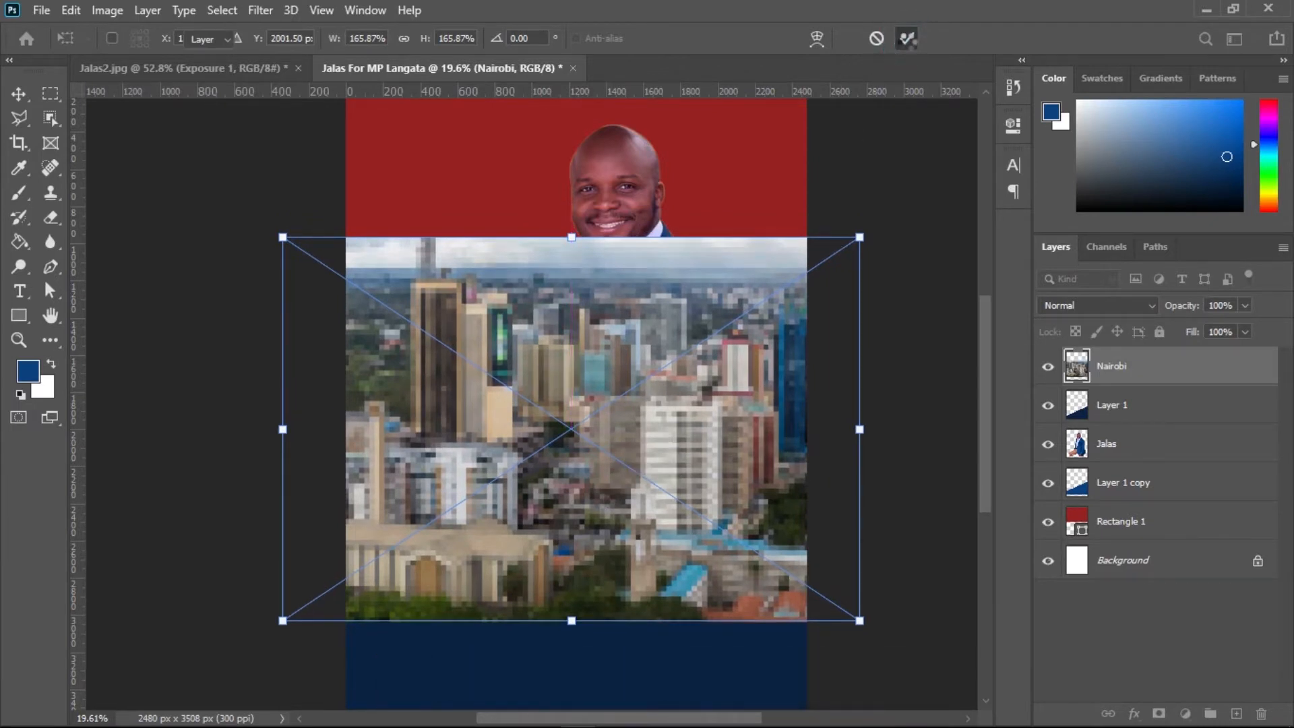
# Move the Nairobi layer between Rectangle 1 and Background and reposition the skyline within the white gap beside the candidate
pyautogui.moveTo(1153, 364); pyautogui.dragTo(1166, 539)
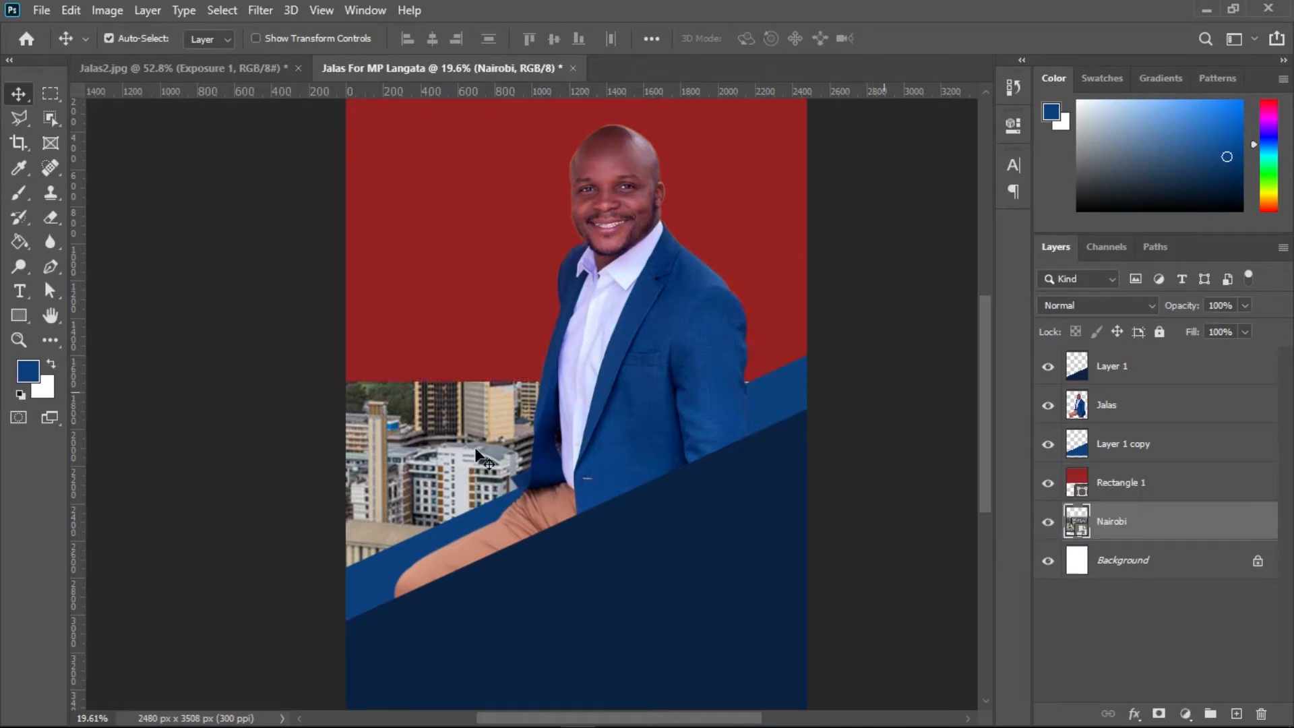
pyautogui.moveTo(448, 481); pyautogui.dragTo(396, 551)
pyautogui.moveTo(436, 483); pyautogui.dragTo(430, 475)
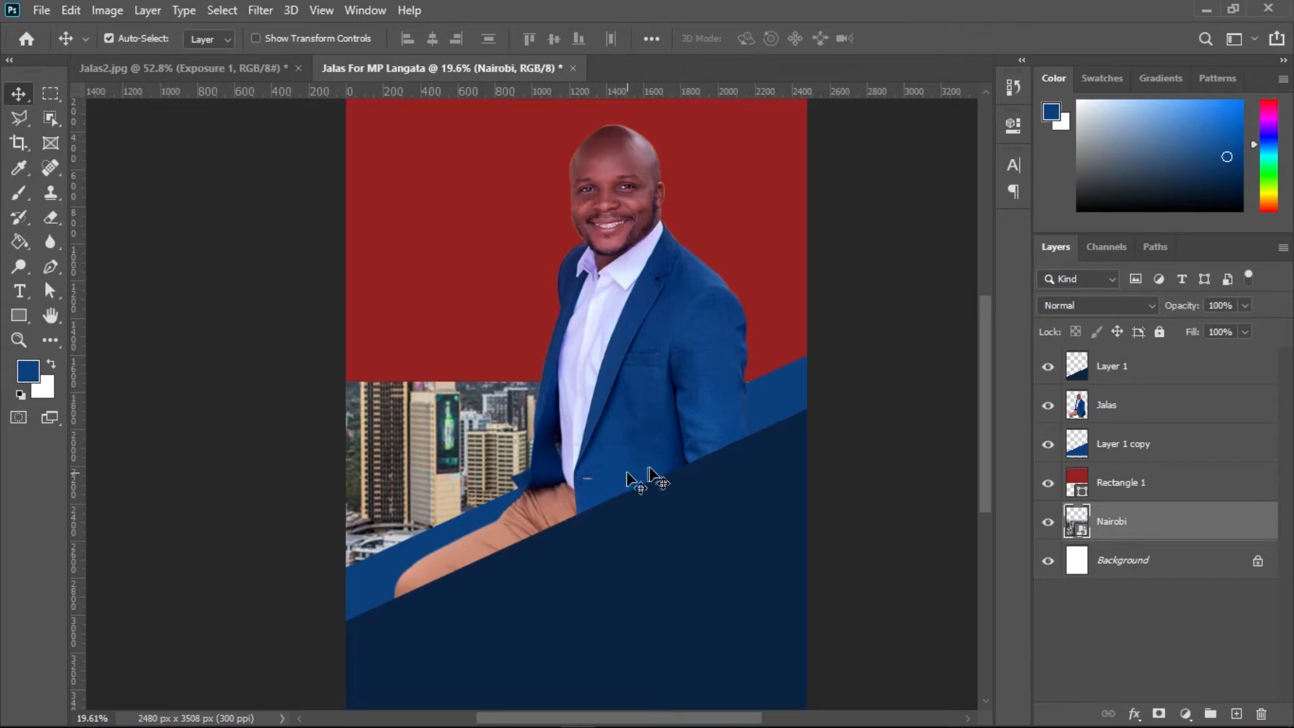
# Scale the Nairobi layer to 117.44% and reposition the skyline within the gap beside the candidate
pyautogui.hotkey('ctrl', 't')
pyautogui.moveTo(800, 322); pyautogui.dragTo(713, 363)
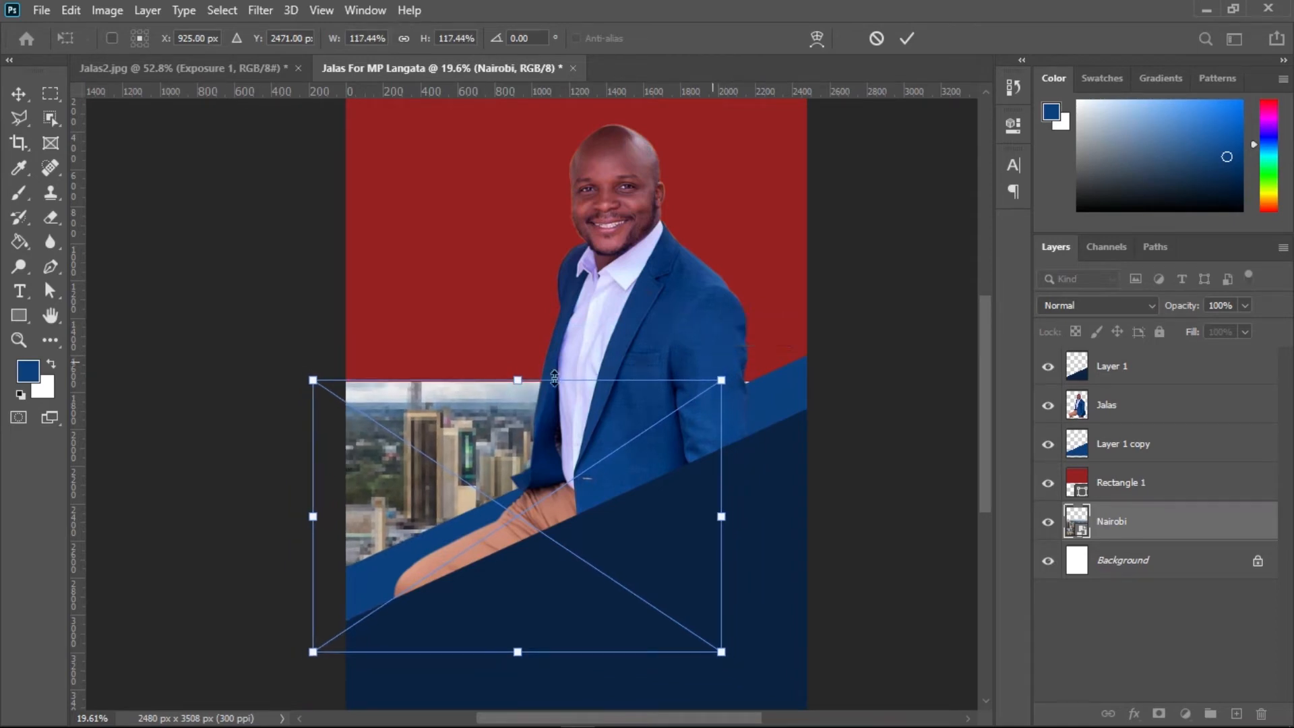
pyautogui.moveTo(463, 431); pyautogui.dragTo(426, 423)
pyautogui.press('Down')
pyautogui.press('Down')
pyautogui.press('Down')
pyautogui.press('Left')
pyautogui.press('Left')
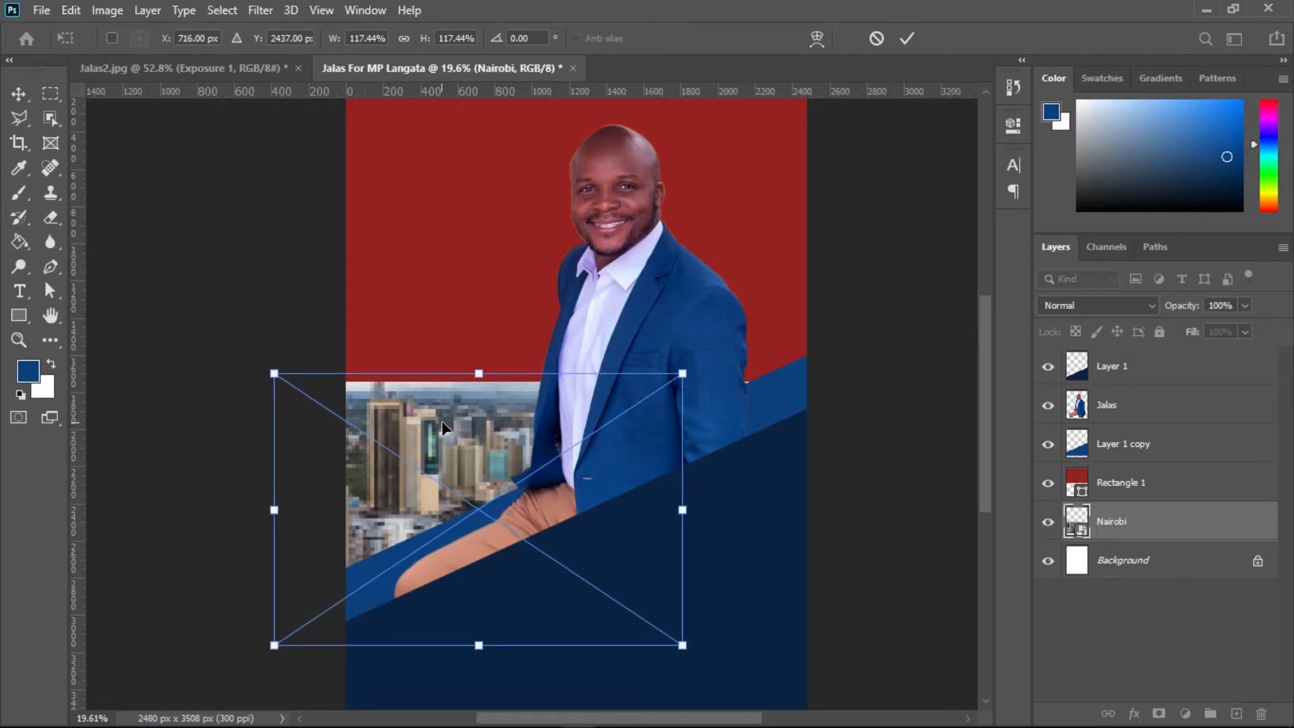
pyautogui.press('Down')
pyautogui.press('Down')
pyautogui.press('Down')
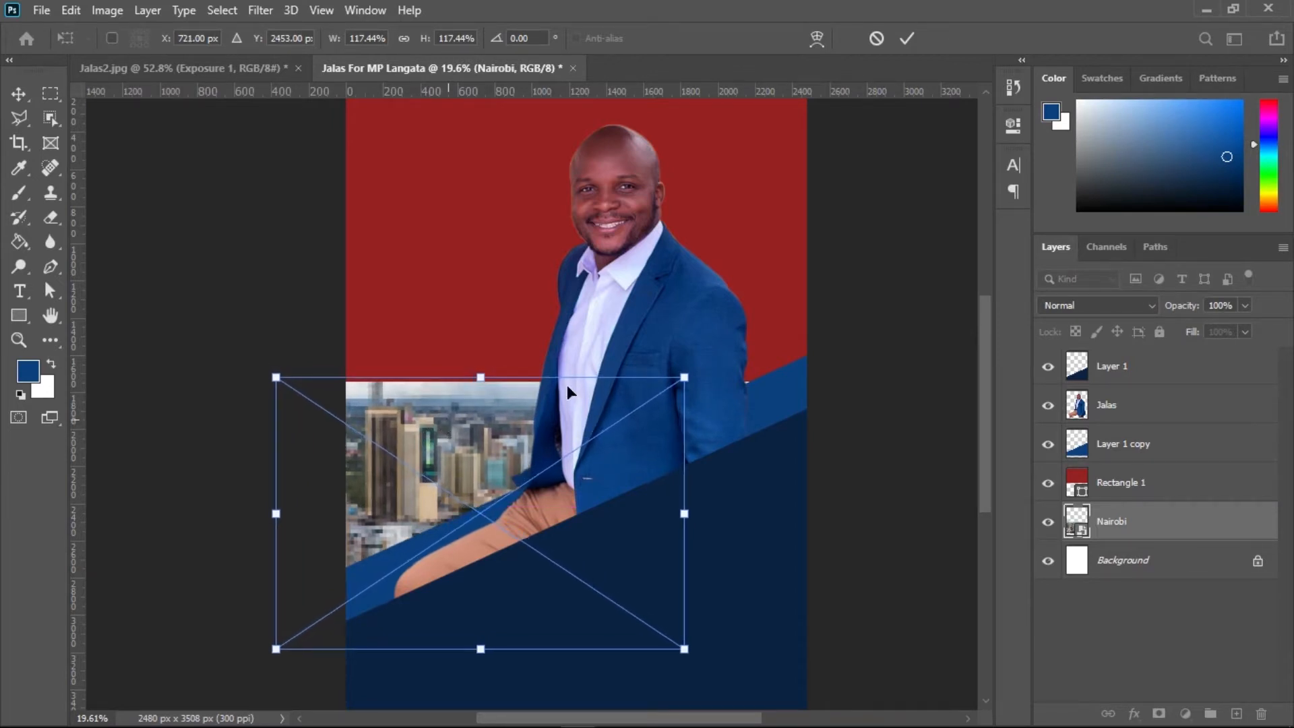
pyautogui.click(906, 39)
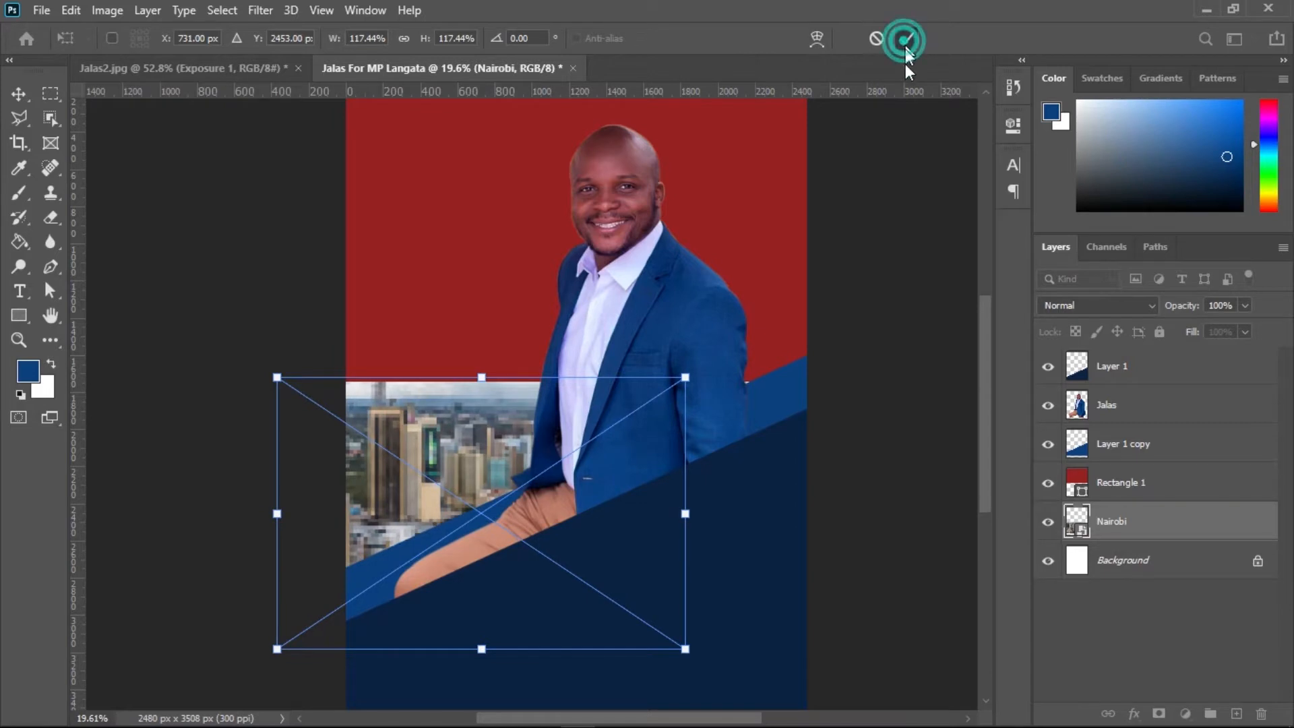
pyautogui.click(891, 471)
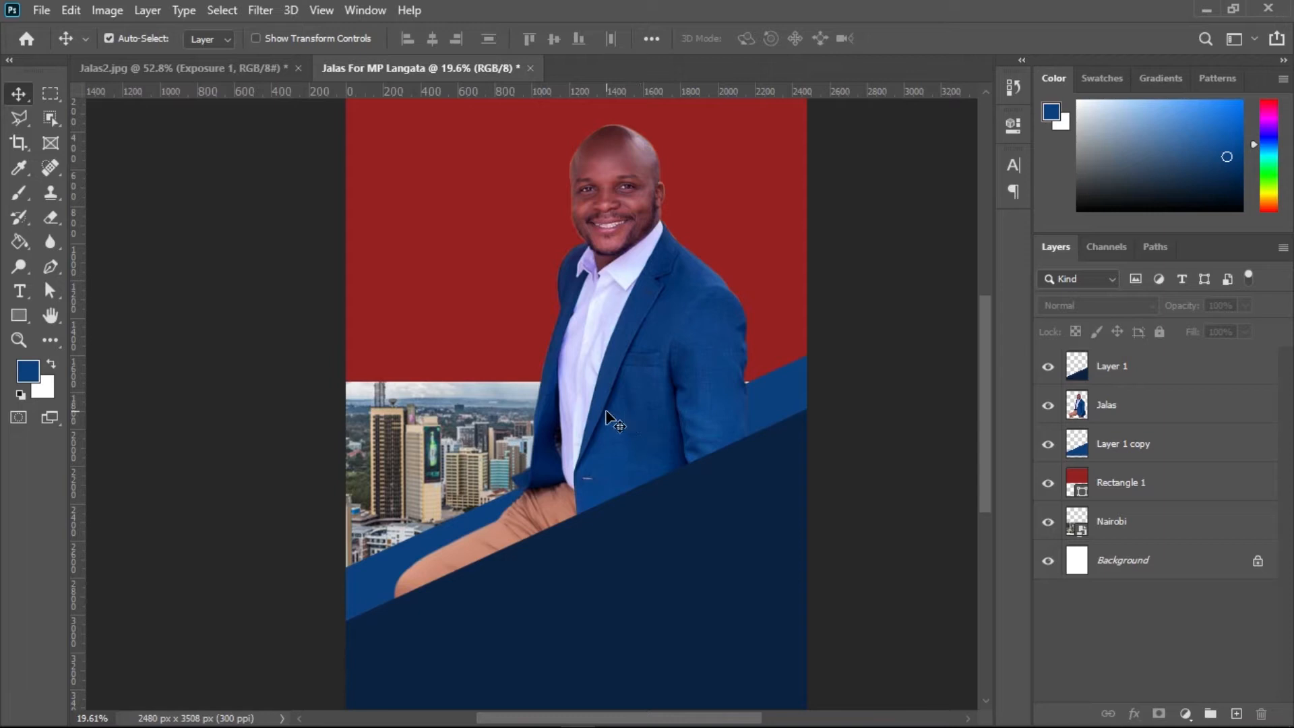
# Add a light grey #f1f1f1 Solid Color fill layer directly above Nairobi and set its opacity to 62%
pyautogui.scroll(2, 485, 421)
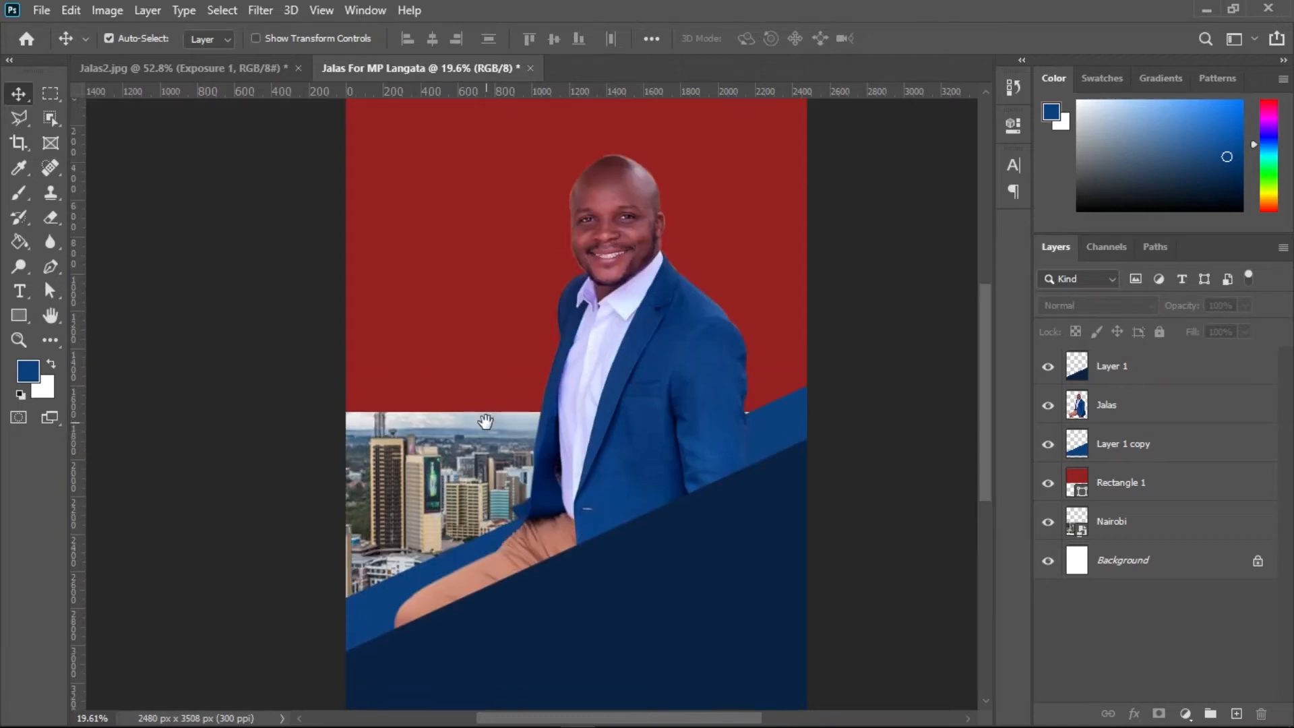
pyautogui.click(1131, 525)
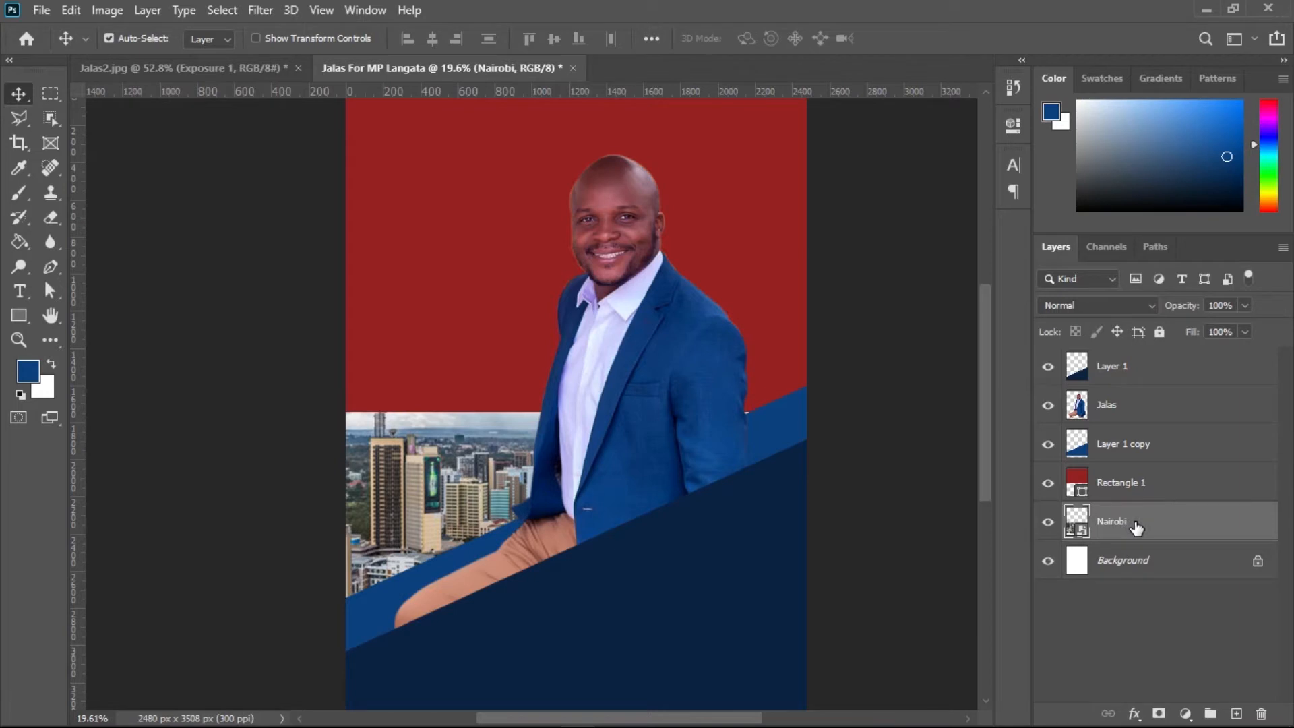
pyautogui.click(1186, 714)
pyautogui.click(1166, 381)
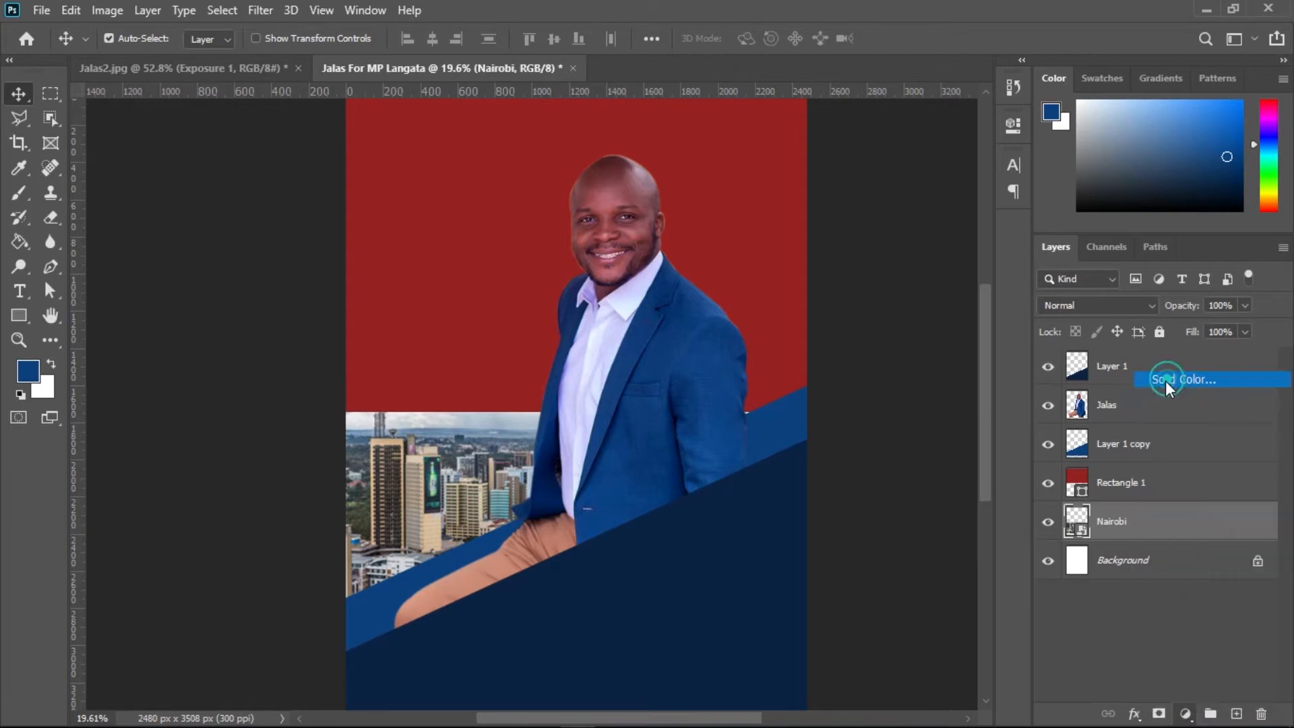
pyautogui.click(771, 116)
pyautogui.moveTo(771, 117)
pyautogui.mouseDown()
pyautogui.moveTo(744, 89)
pyautogui.moveTo(744, 111)
pyautogui.moveTo(744, 100)
pyautogui.mouseUp()
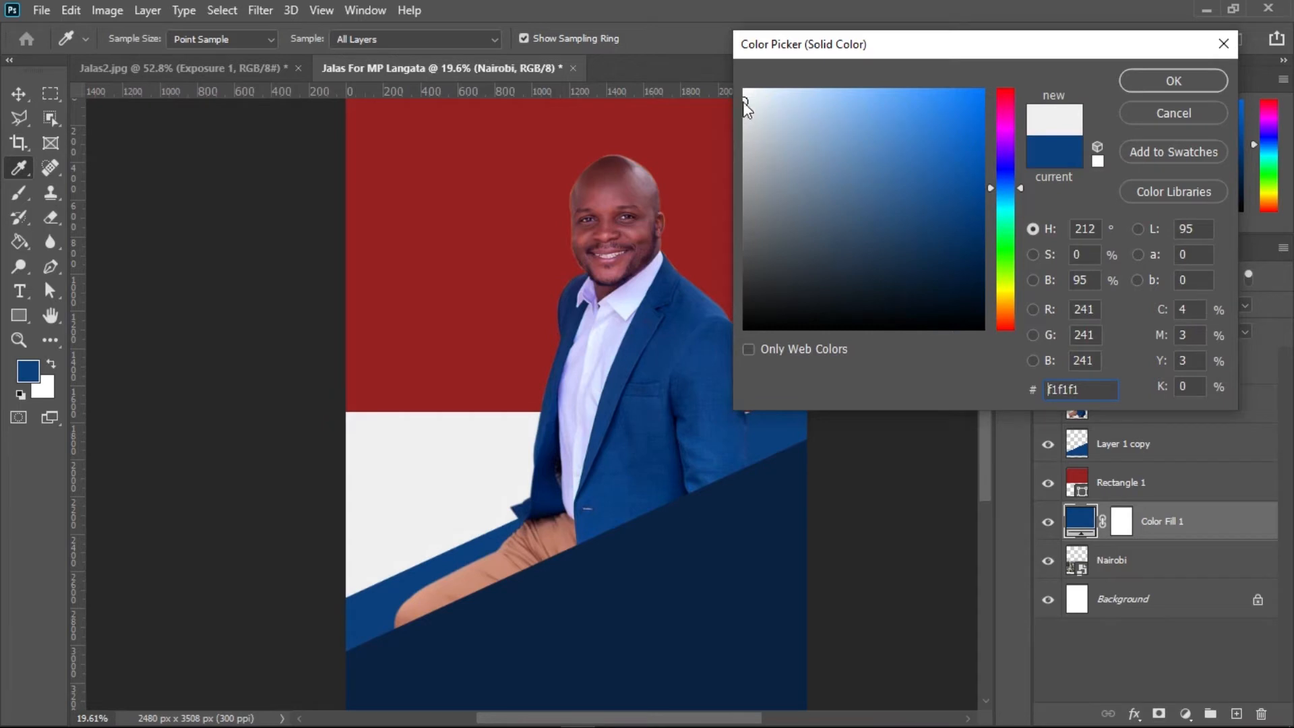
pyautogui.click(1145, 86)
pyautogui.moveTo(1185, 306); pyautogui.dragTo(1150, 308)
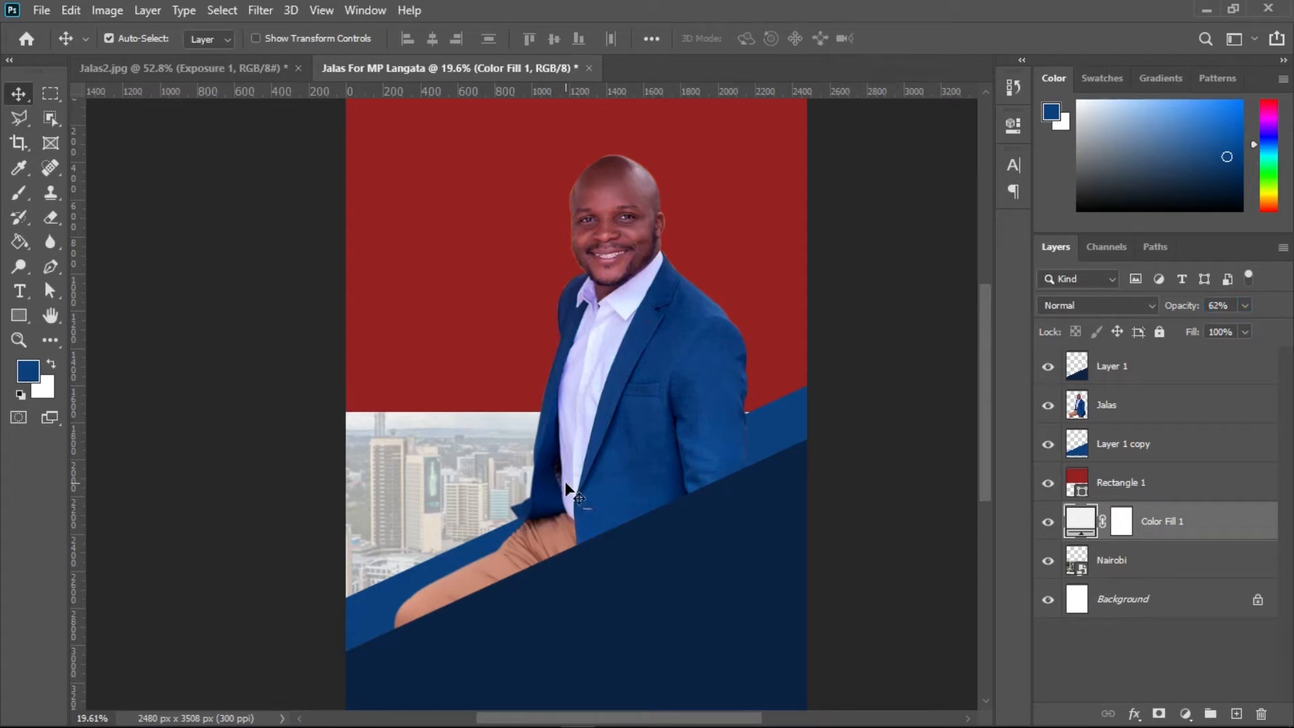
# Duplicate Layer 1 copy, move the duplicate up over the skyline and rotate it 180°
pyautogui.scroll(1, 425, 413)
pyautogui.scroll(-1, 425, 414)
pyautogui.moveTo(478, 301); pyautogui.dragTo(475, 368)
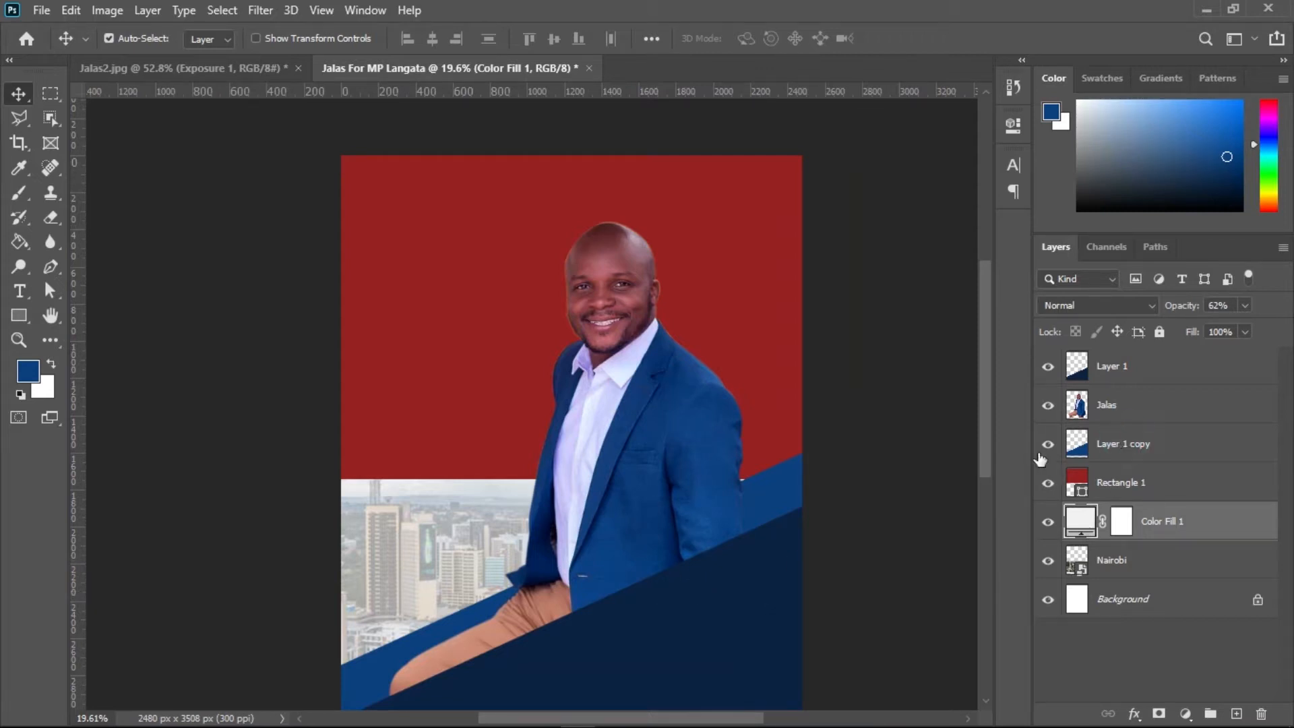
pyautogui.click(1058, 450)
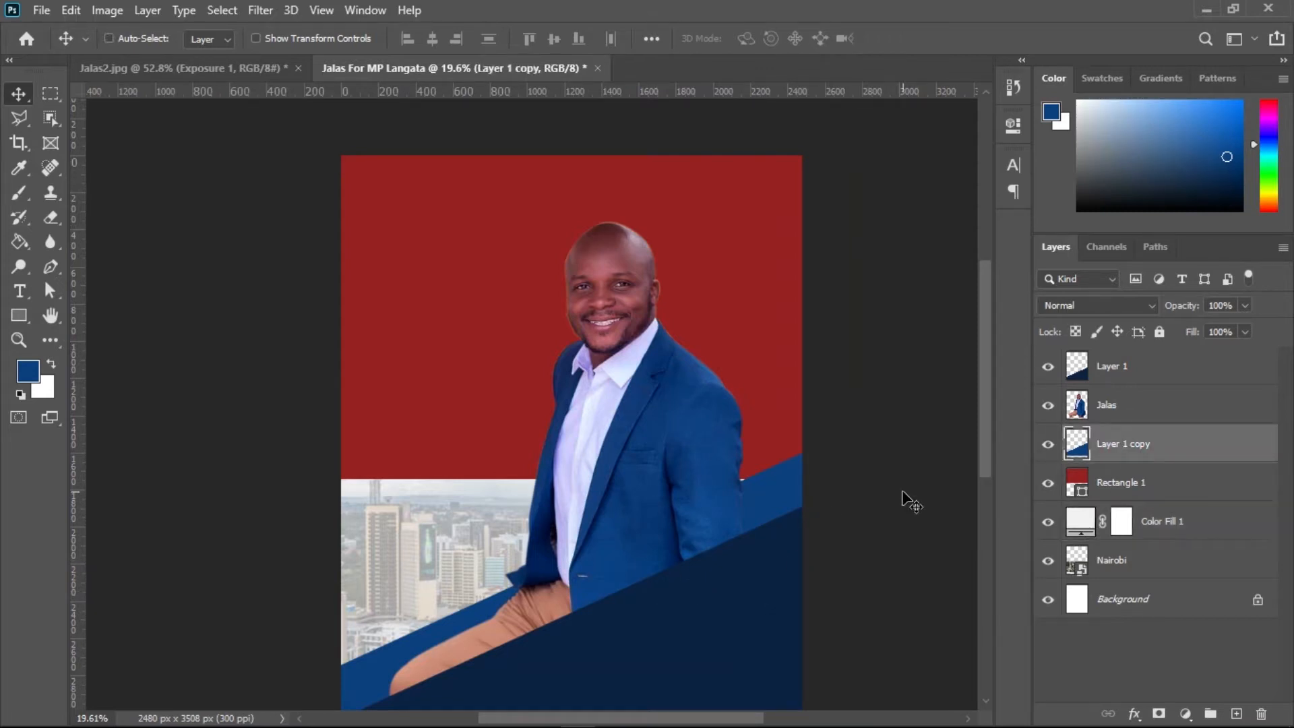
pyautogui.hotkey('ctrl', 'j')
pyautogui.moveTo(427, 634); pyautogui.dragTo(432, 511)
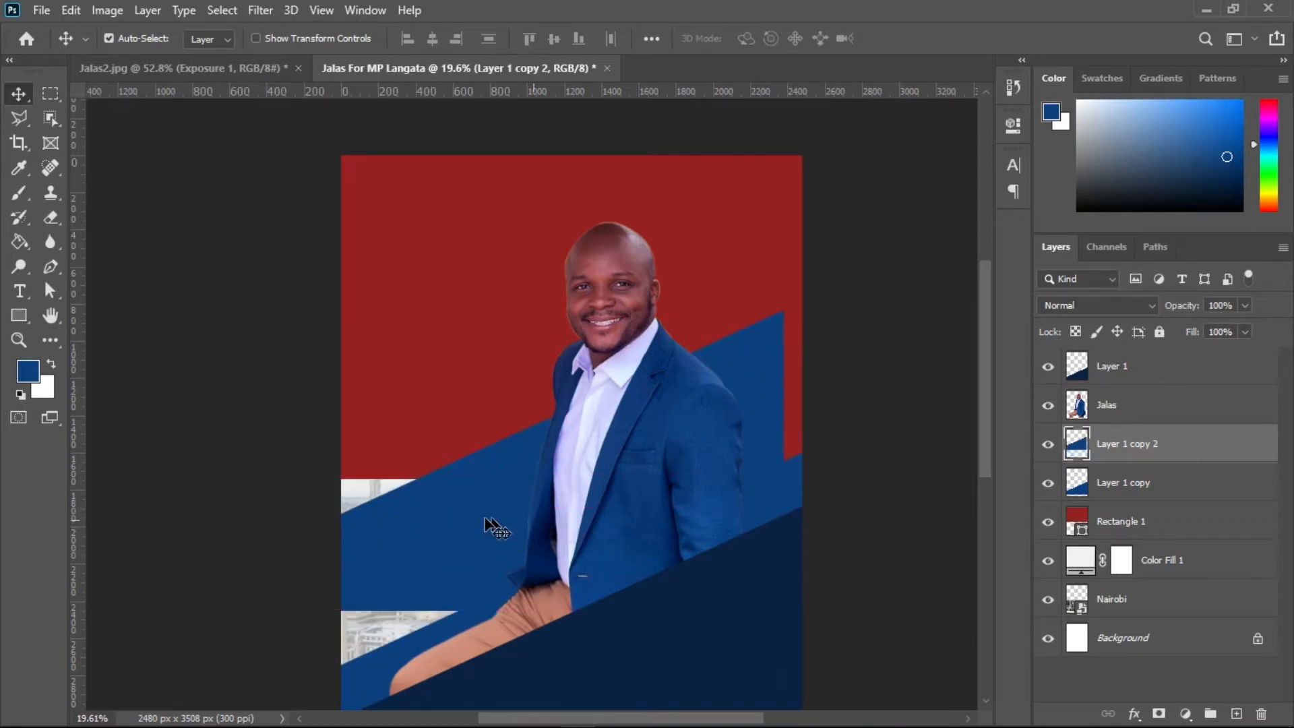
pyautogui.press('ctrl')
pyautogui.hotkey('ctrl', 't')
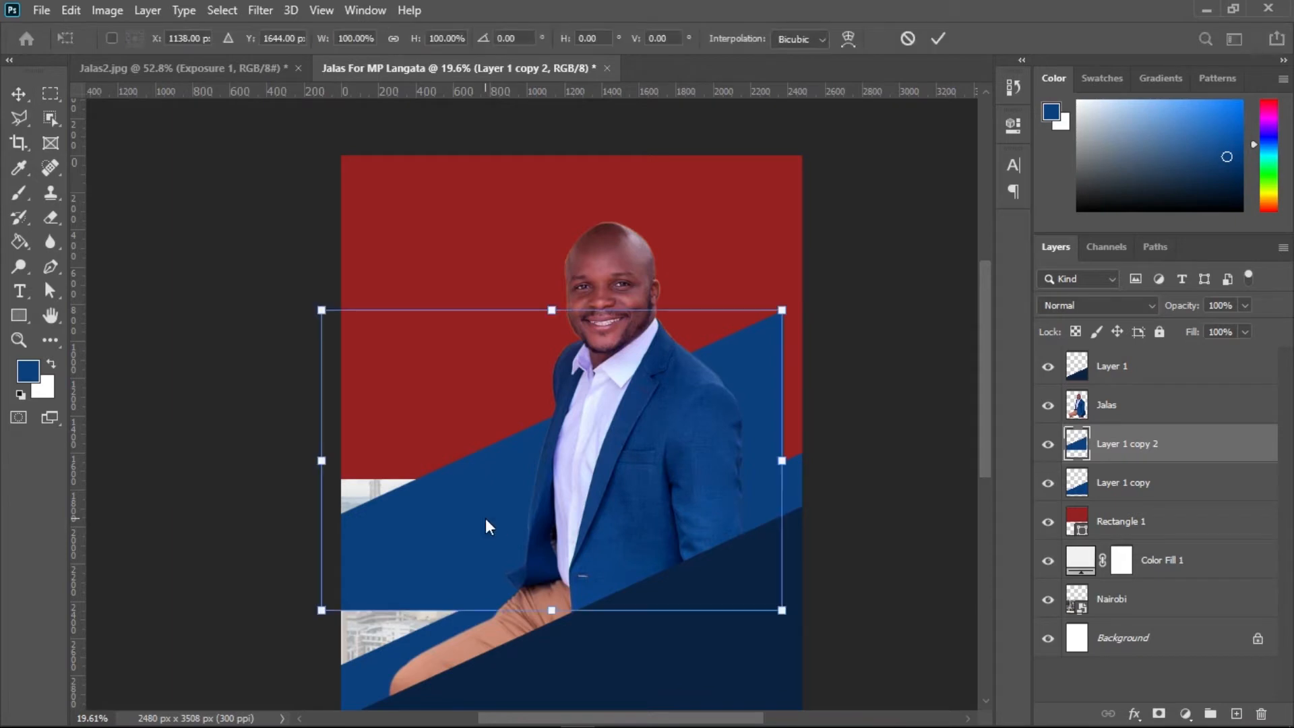
pyautogui.rightClick(485, 518)
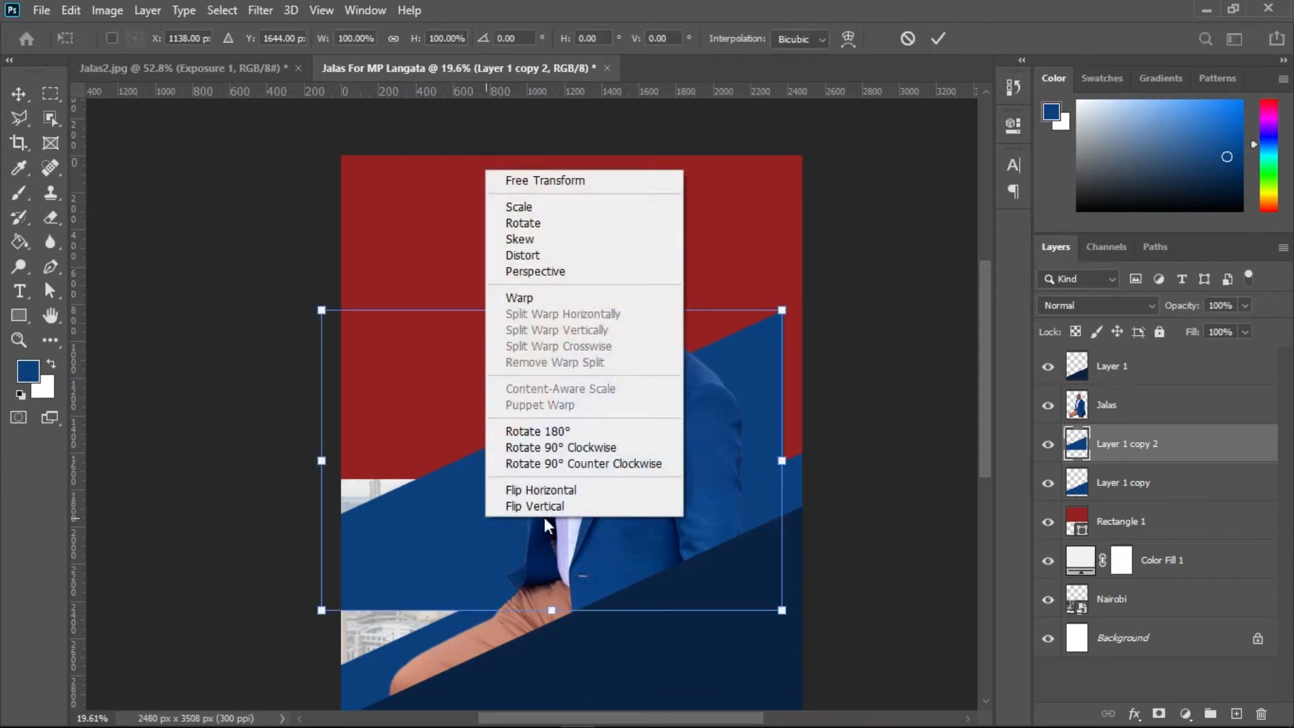
pyautogui.click(565, 431)
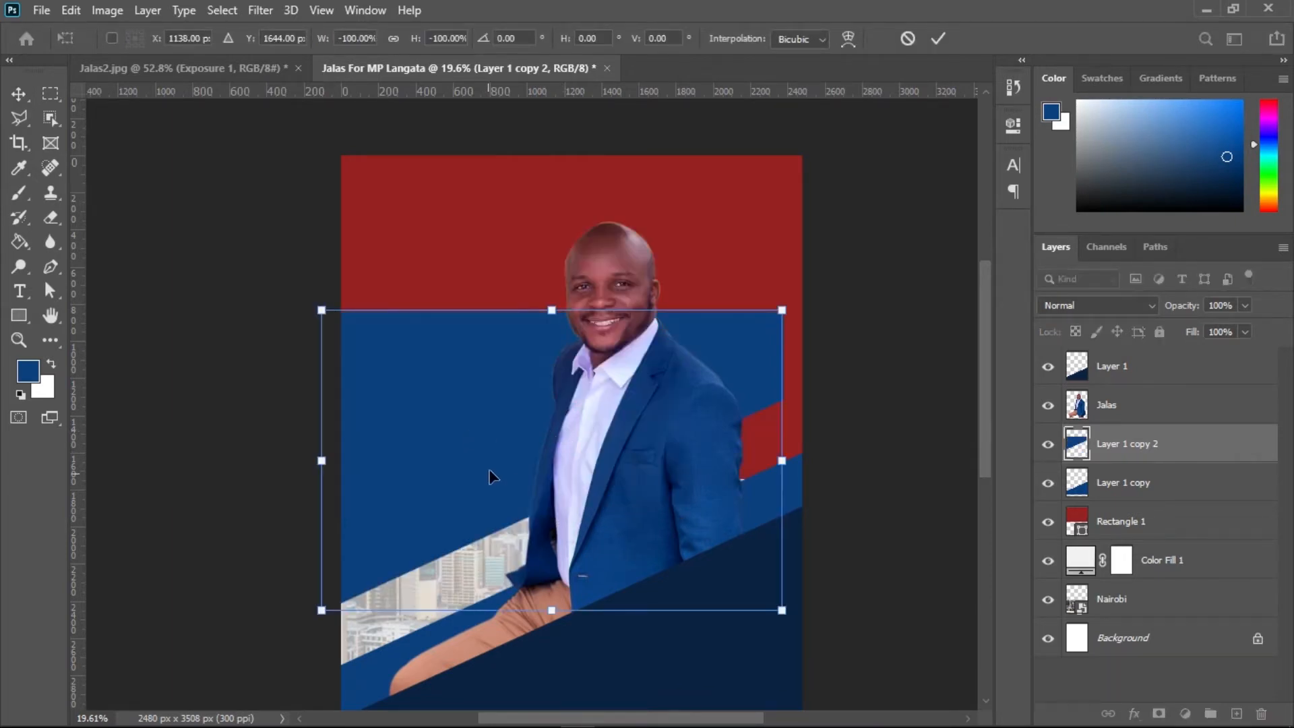
# Widen Layer 1 copy 2 to 106.09%, tilt it to 178.34° and position its slanted edge across the skyline, parallel to the blue band
pyautogui.moveTo(465, 472); pyautogui.dragTo(471, 485)
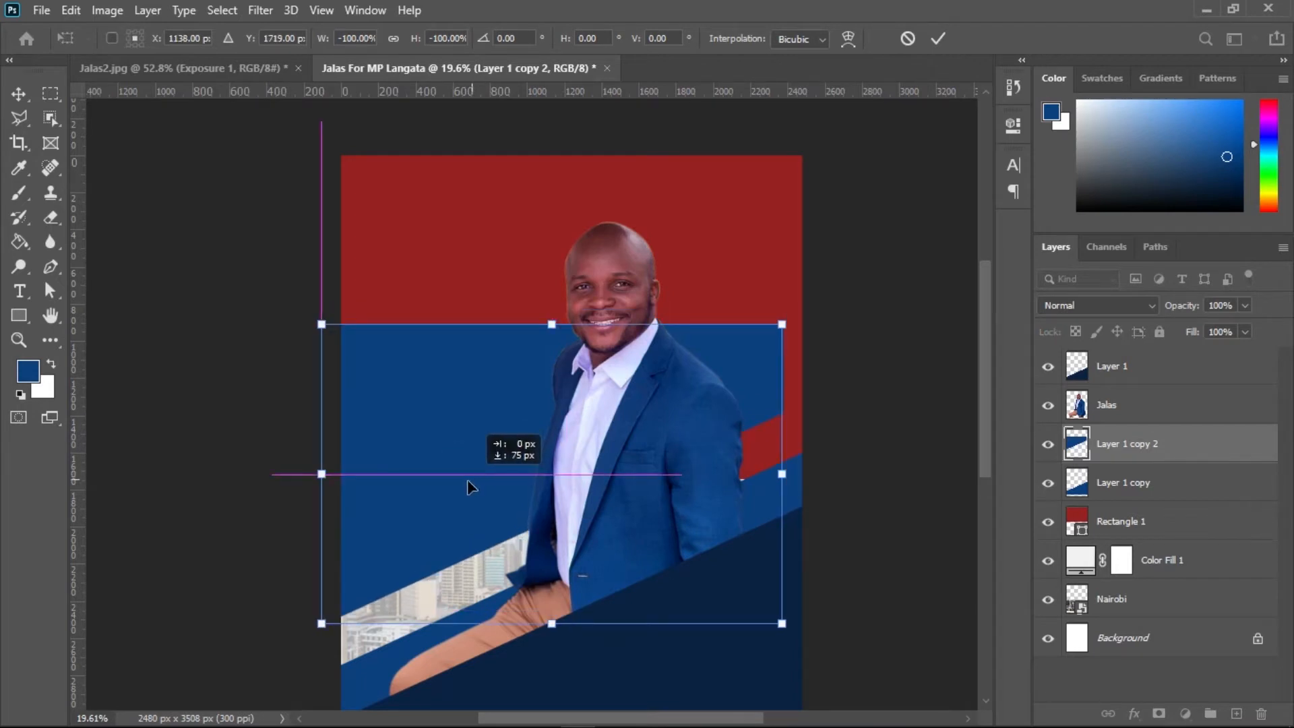
pyautogui.moveTo(783, 473); pyautogui.dragTo(810, 473)
pyautogui.moveTo(446, 464); pyautogui.dragTo(443, 470)
pyautogui.moveTo(292, 630); pyautogui.dragTo(296, 636)
pyautogui.moveTo(387, 546); pyautogui.dragTo(364, 500)
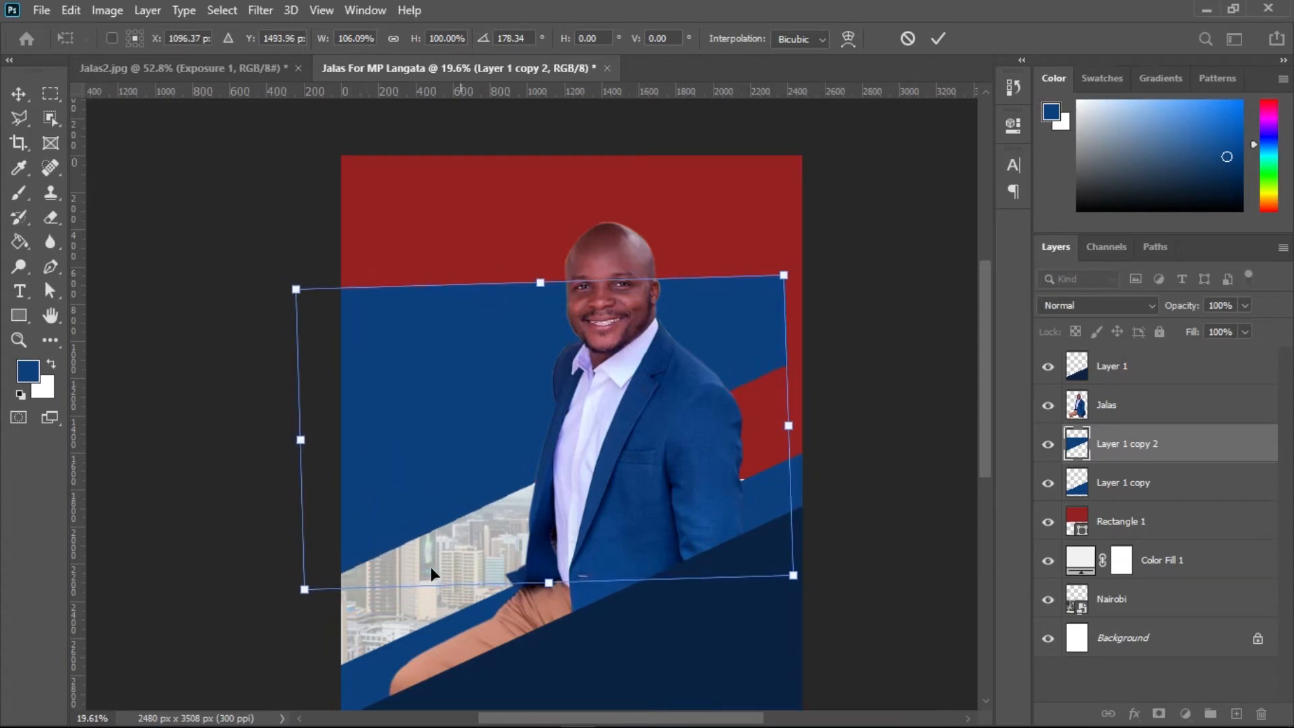
pyautogui.press('Left')
pyautogui.press('Left')
pyautogui.press('Left')
pyautogui.press('Down')
pyautogui.press('Down')
pyautogui.press('Down')
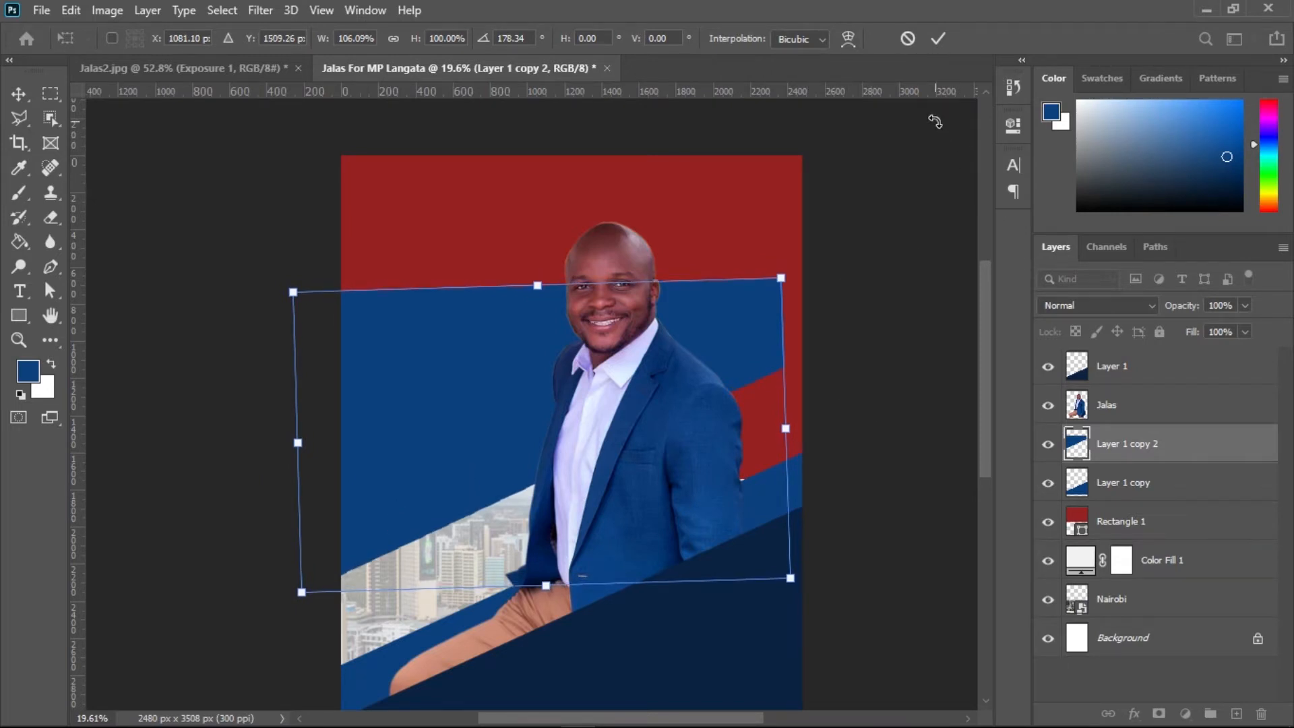
pyautogui.click(938, 38)
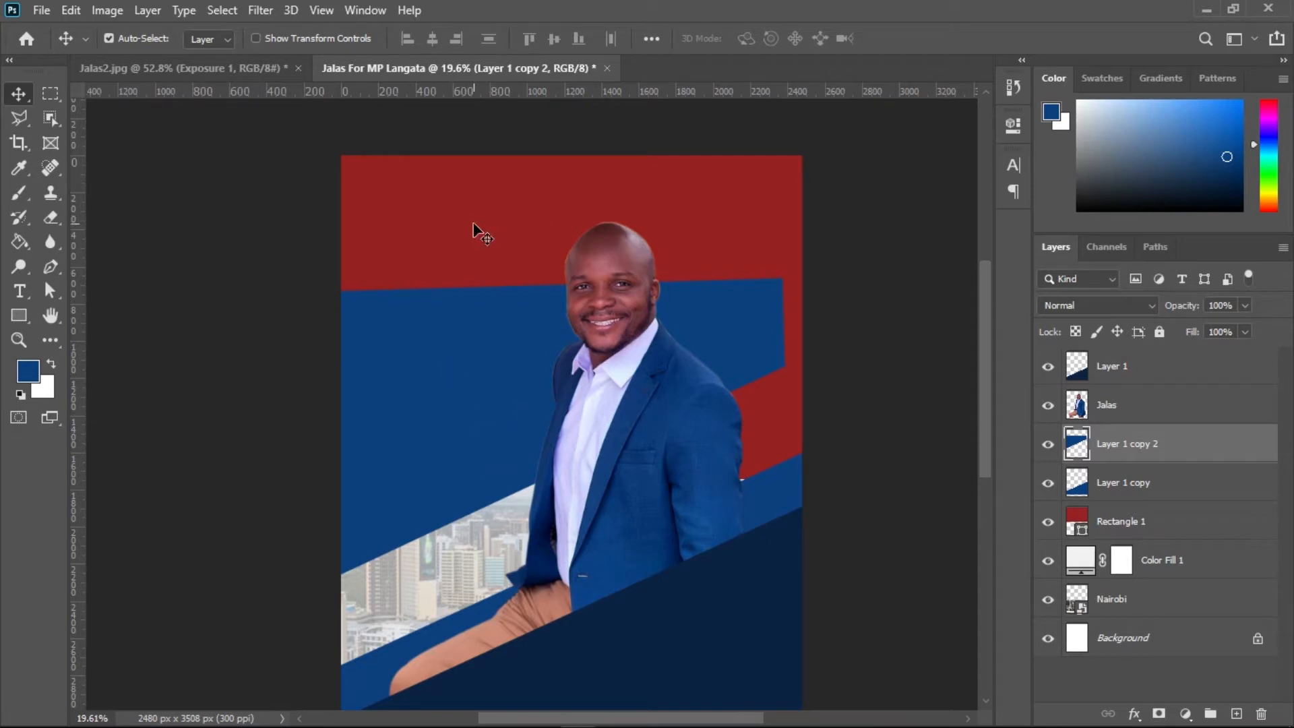
# Sample the red of the poster background and fill Layer 1 copy 2 with it using the Paint Bucket tool
pyautogui.press('i')
pyautogui.click(535, 231)
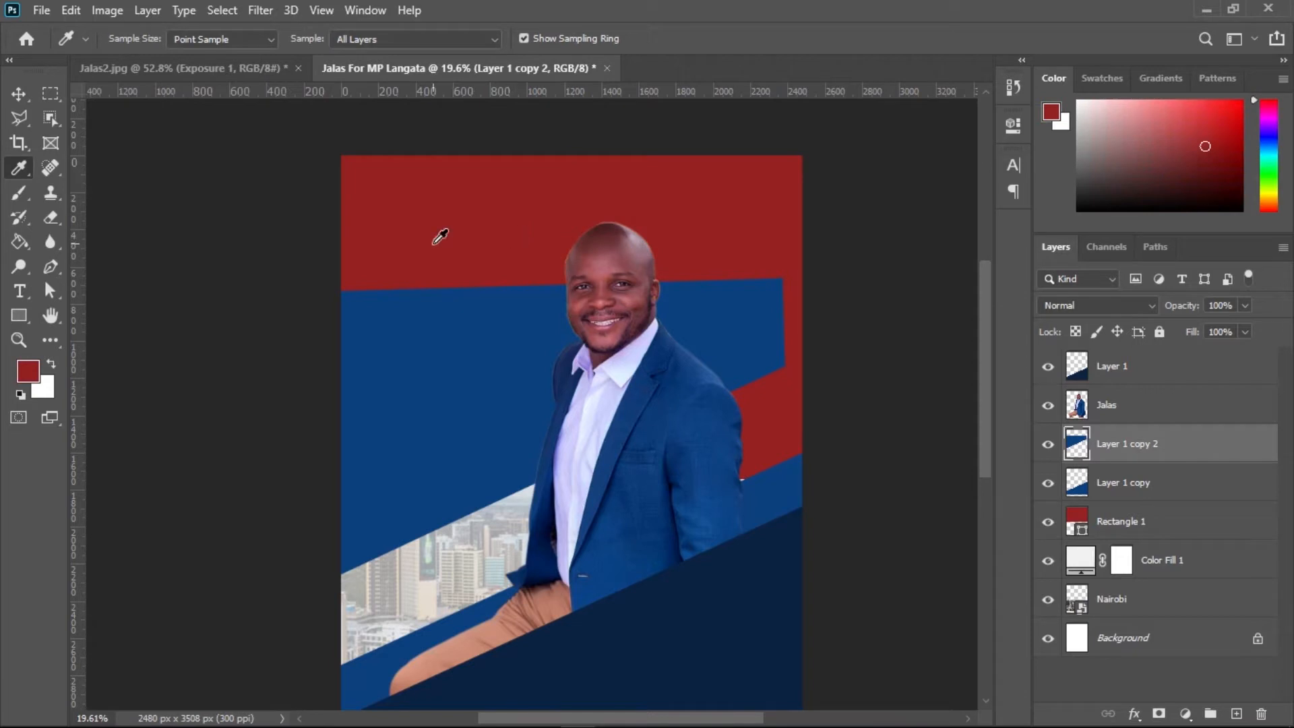
pyautogui.press('g')
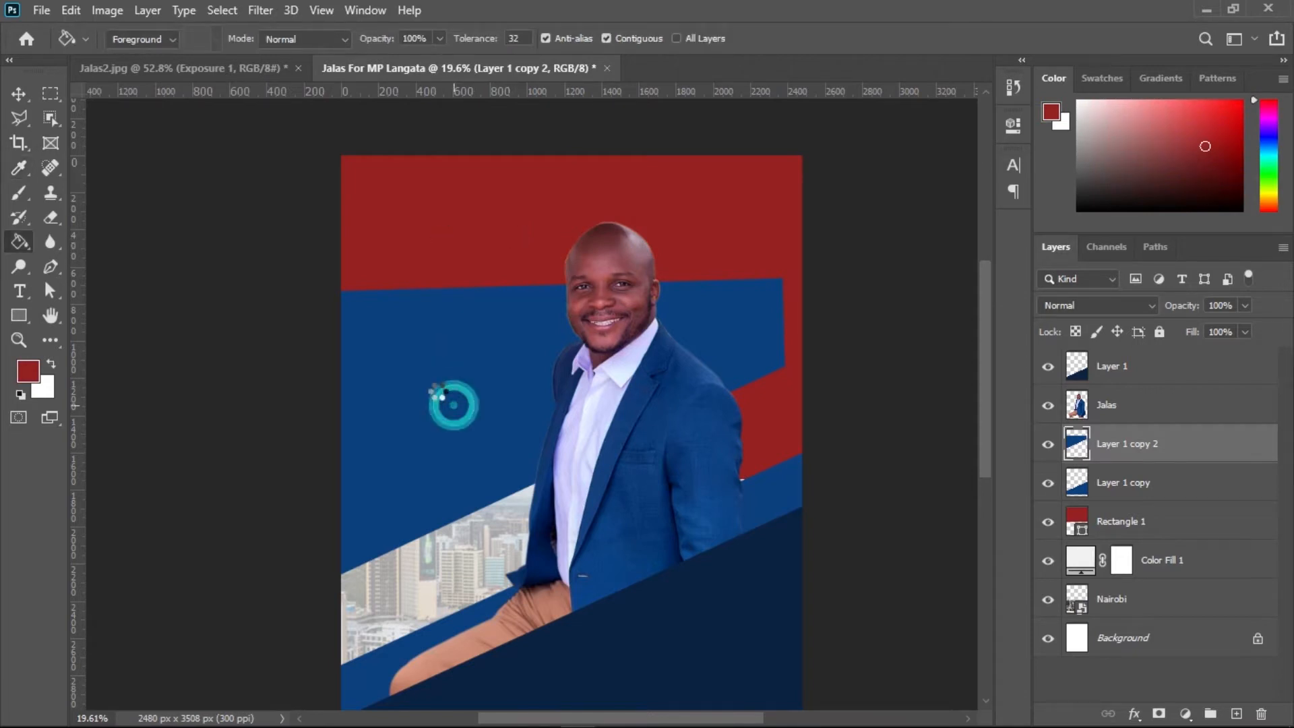
pyautogui.click(498, 446)
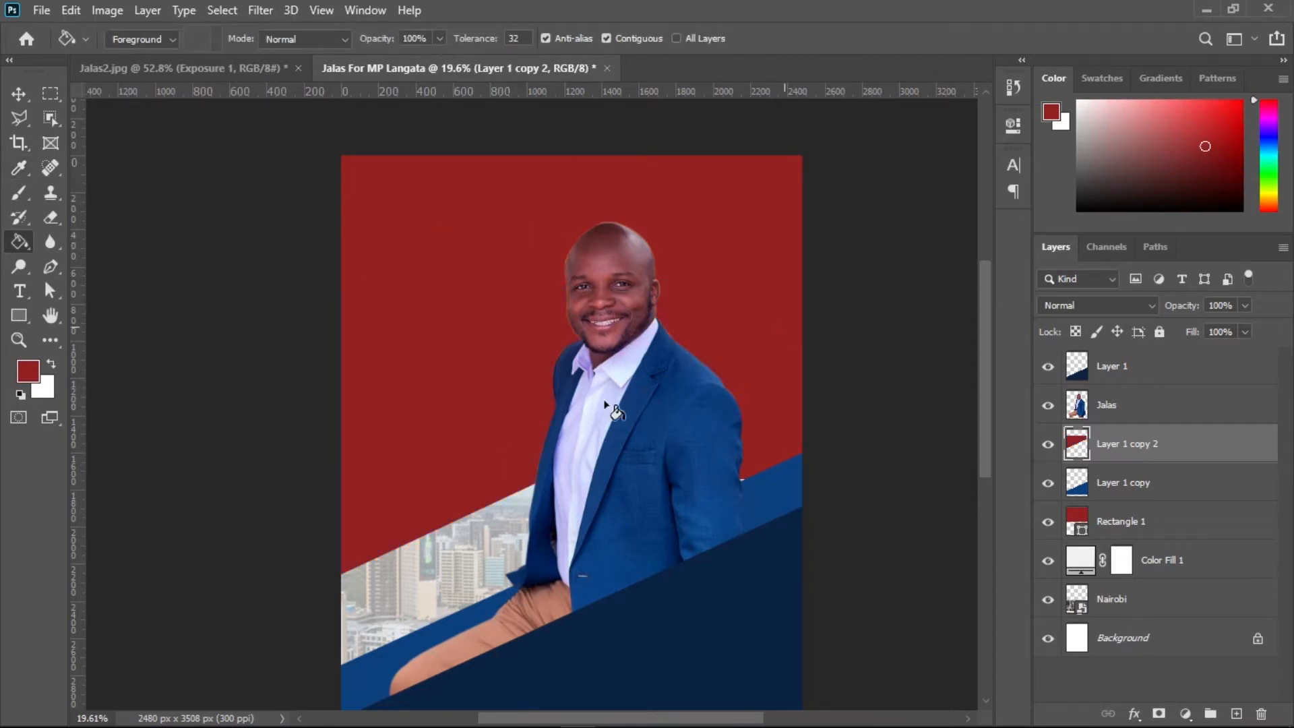
pyautogui.press('v')
pyautogui.click(925, 445)
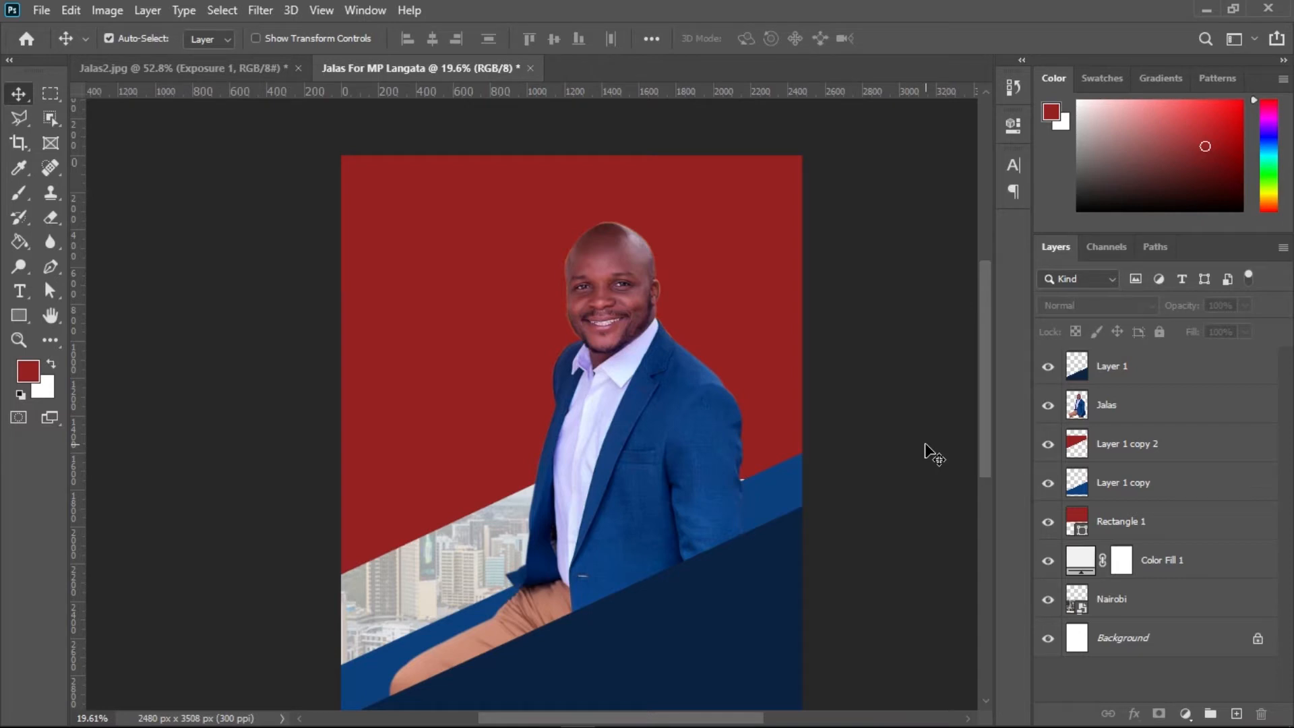
pyautogui.click(766, 297)
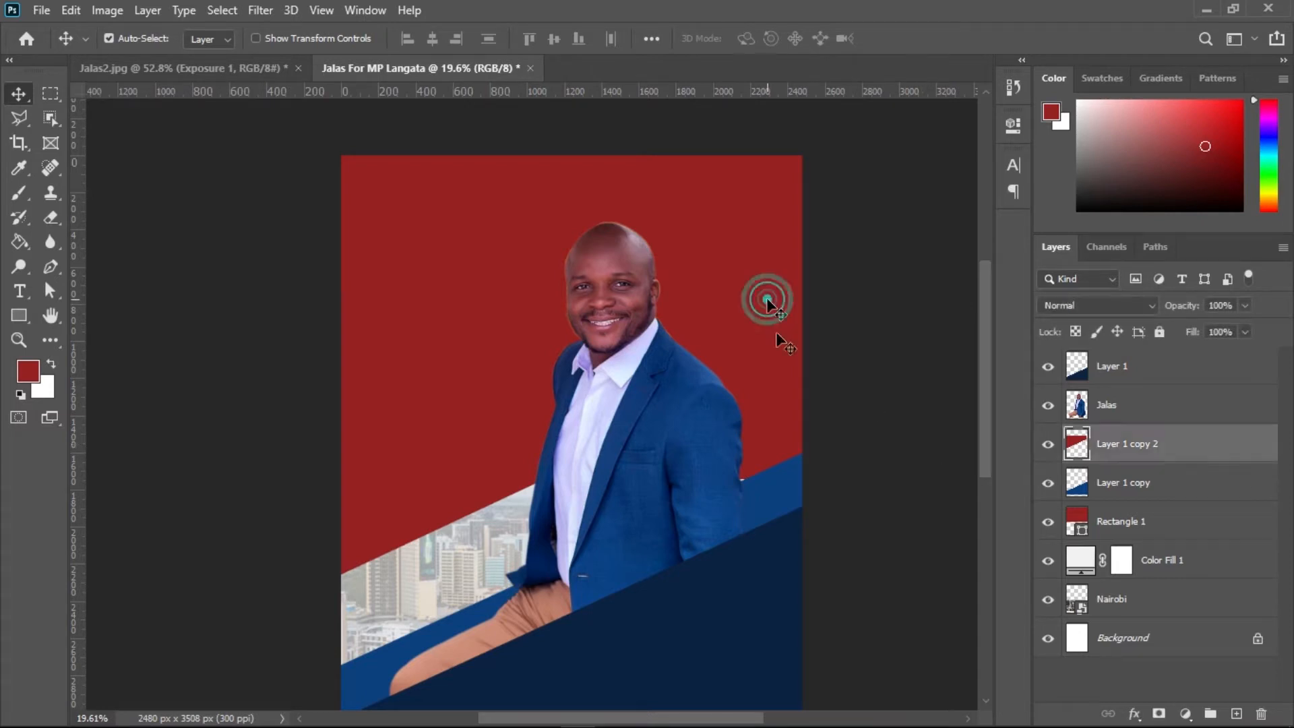
pyautogui.click(724, 458)
pyautogui.hotkey('ctrl', 't')
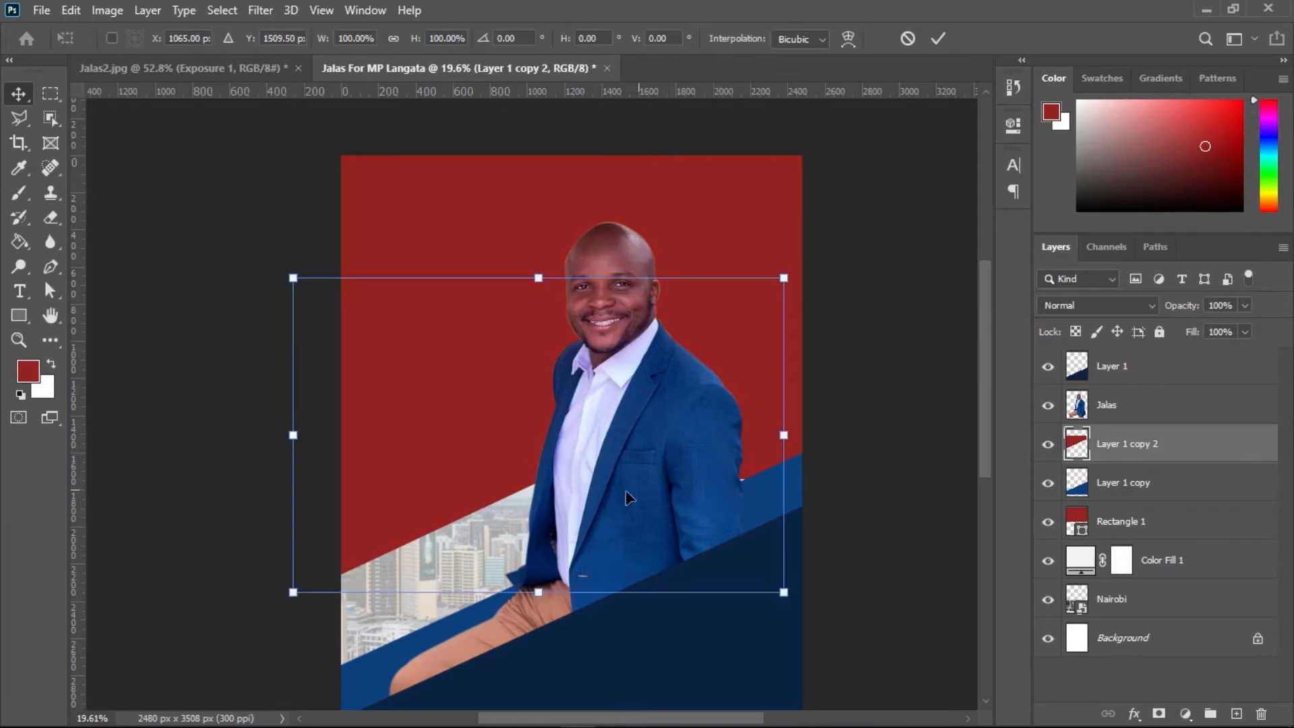
pyautogui.moveTo(736, 196); pyautogui.dragTo(740, 191)
pyautogui.click(908, 39)
# Stretch Rectangle 1 downward to 100.47% height to cover the thin gap beside the candidate's sleeve
pyautogui.click(745, 189)
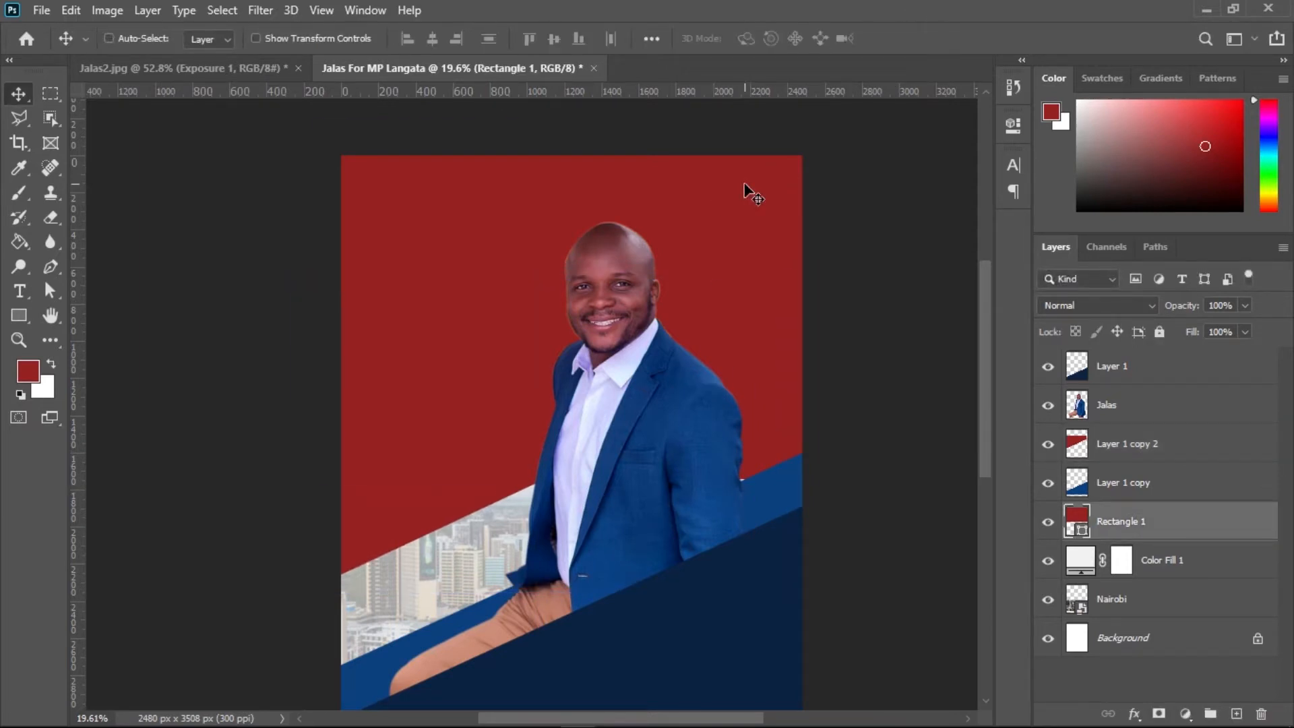
pyautogui.hotkey('ctrl', 't')
pyautogui.moveTo(566, 479)
pyautogui.mouseDown()
pyautogui.moveTo(563, 493)
pyautogui.moveTo(573, 481)
pyautogui.mouseUp()
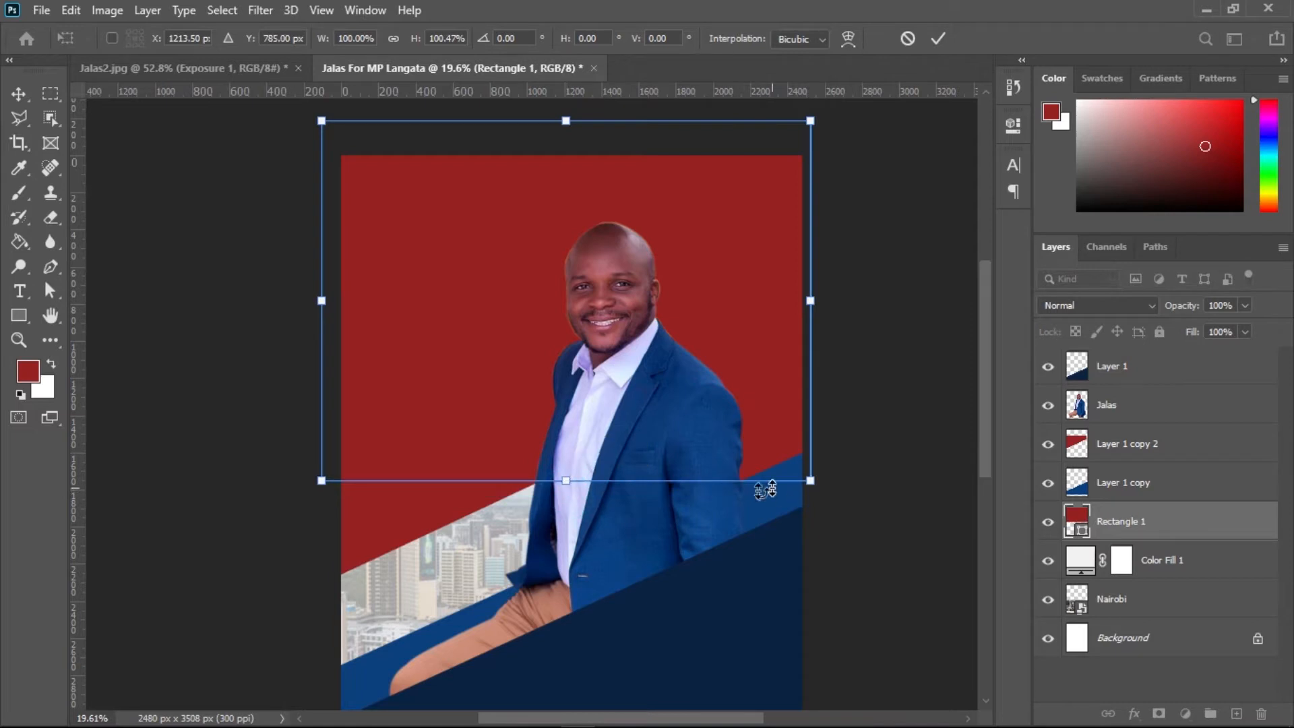
pyautogui.click(938, 38)
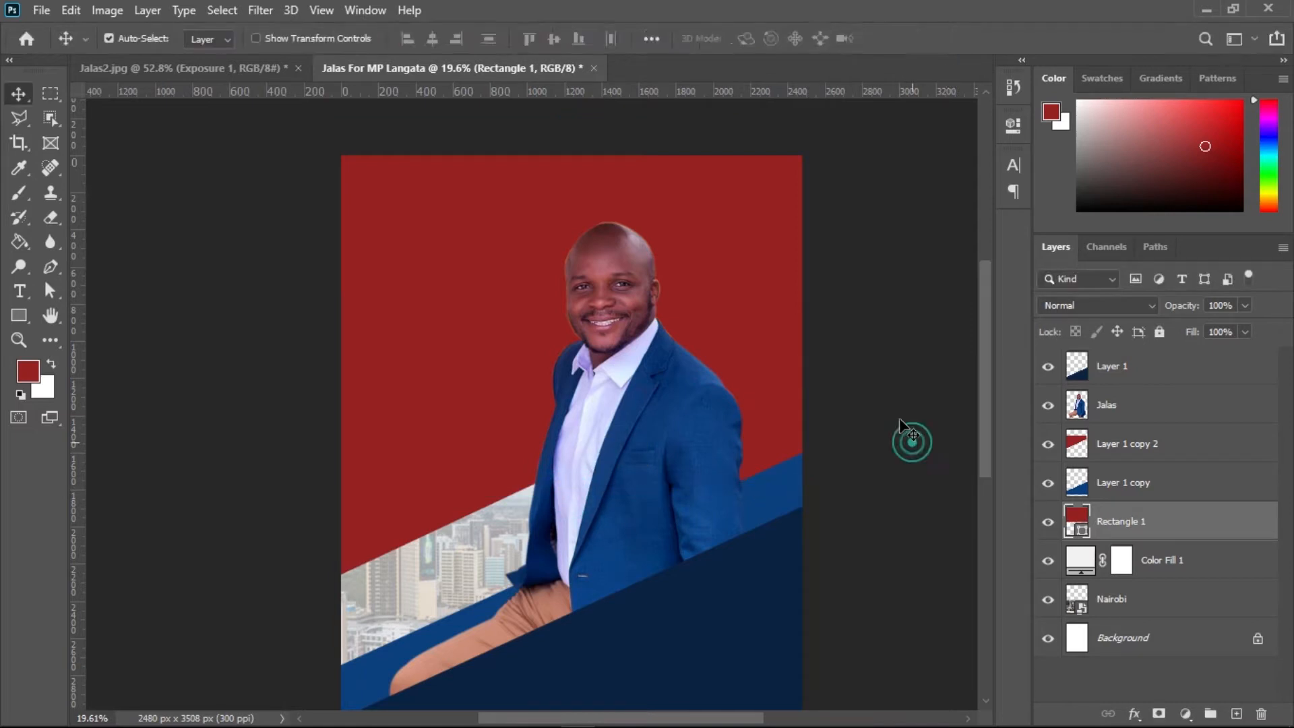
pyautogui.click(911, 399)
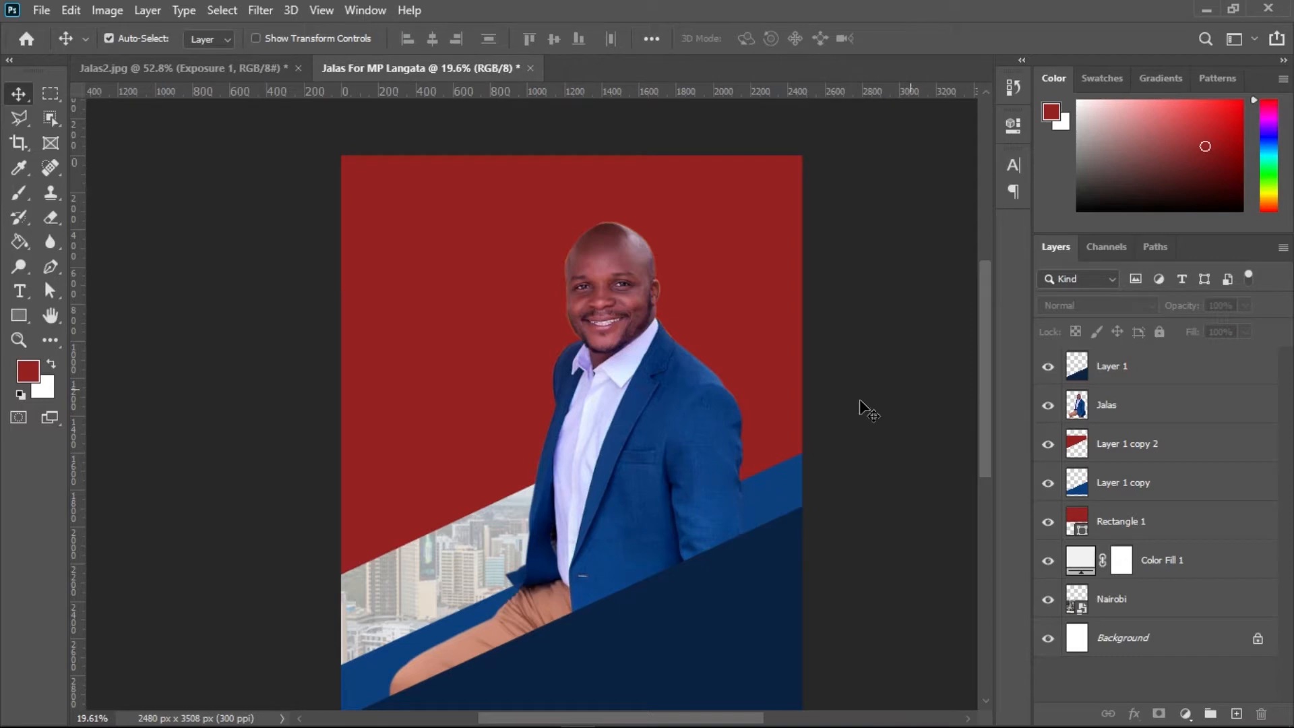
pyautogui.scroll(-1, 715, 438)
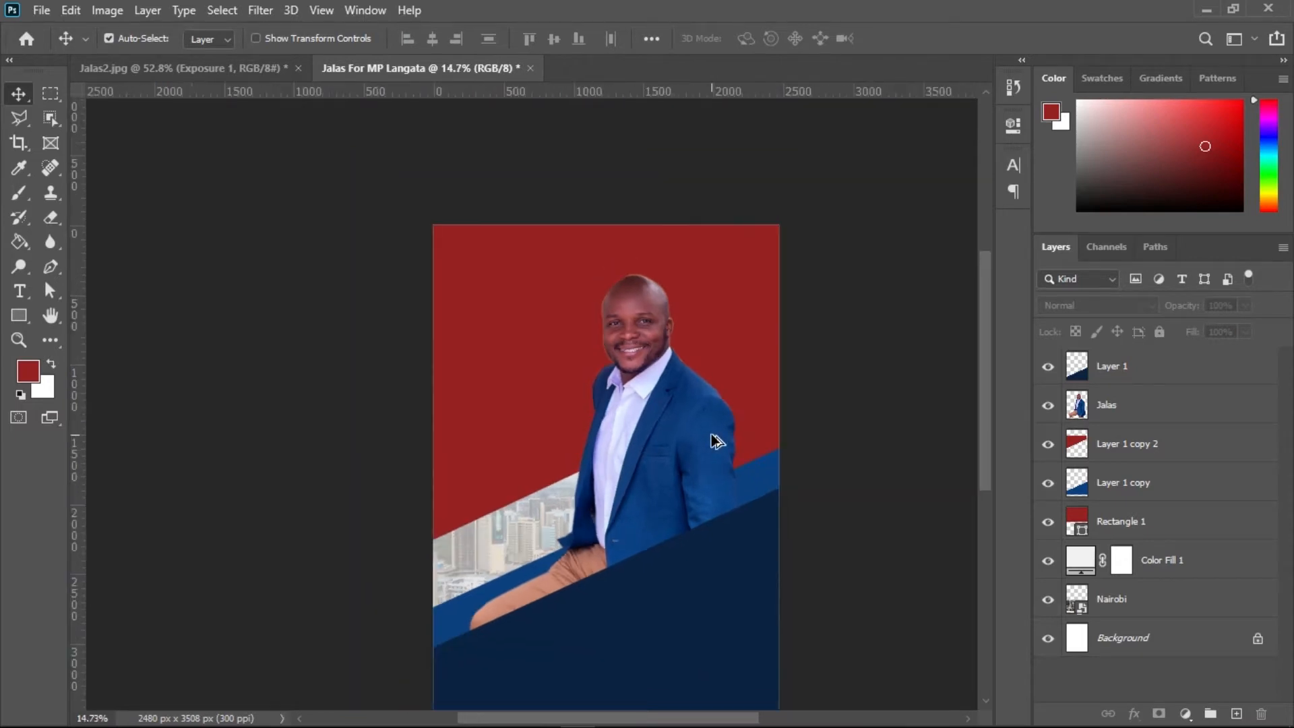
pyautogui.scroll(3, 716, 440)
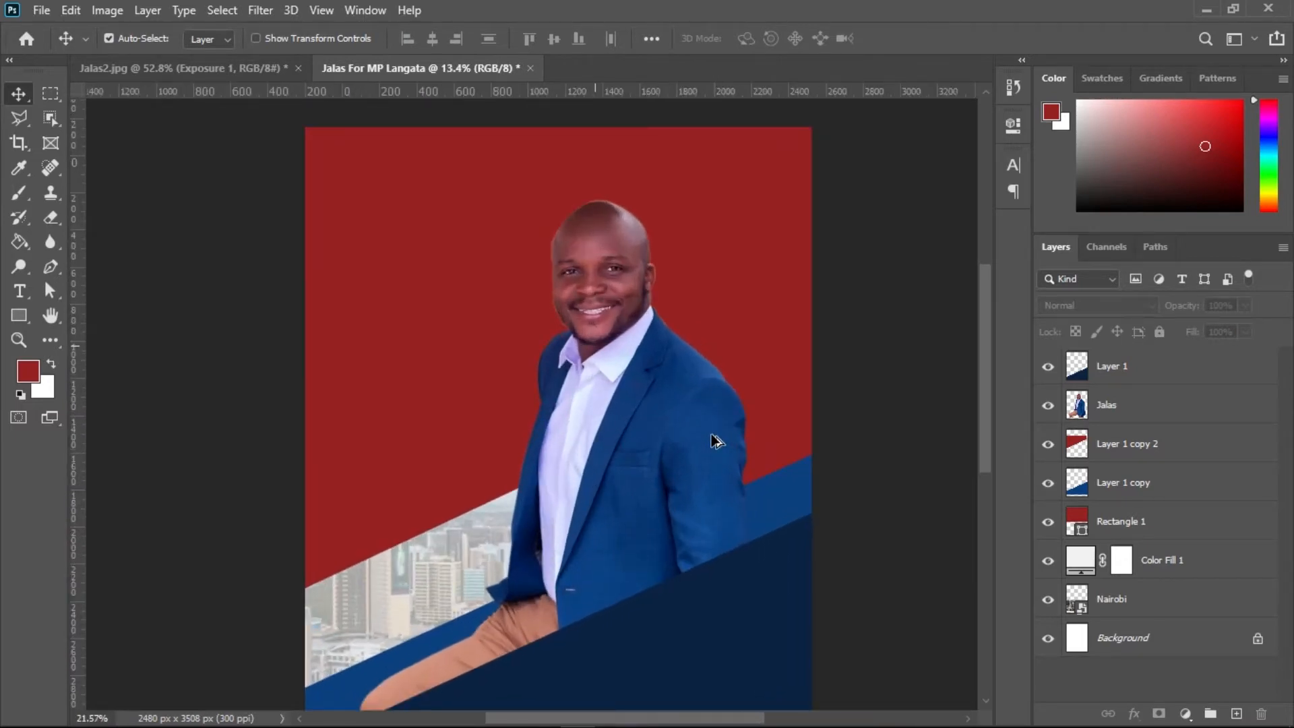
pyautogui.scroll(-3, 716, 440)
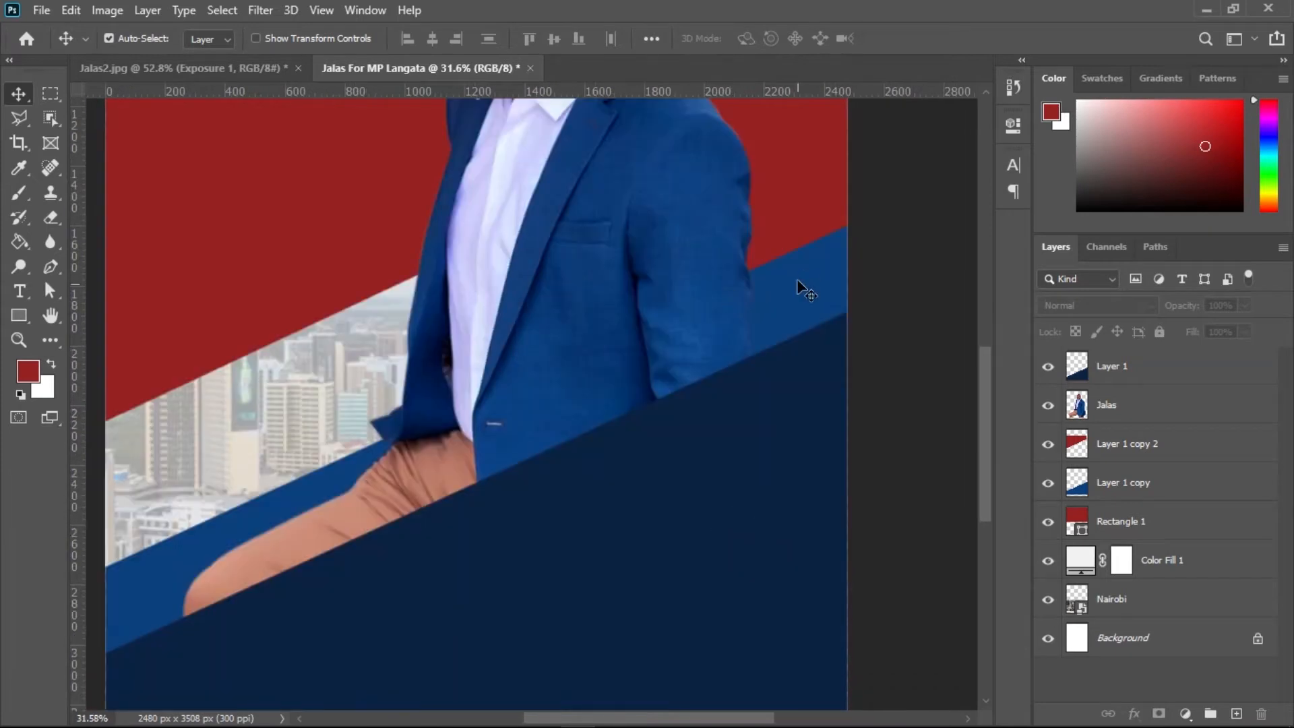
pyautogui.scroll(-3, 701, 343)
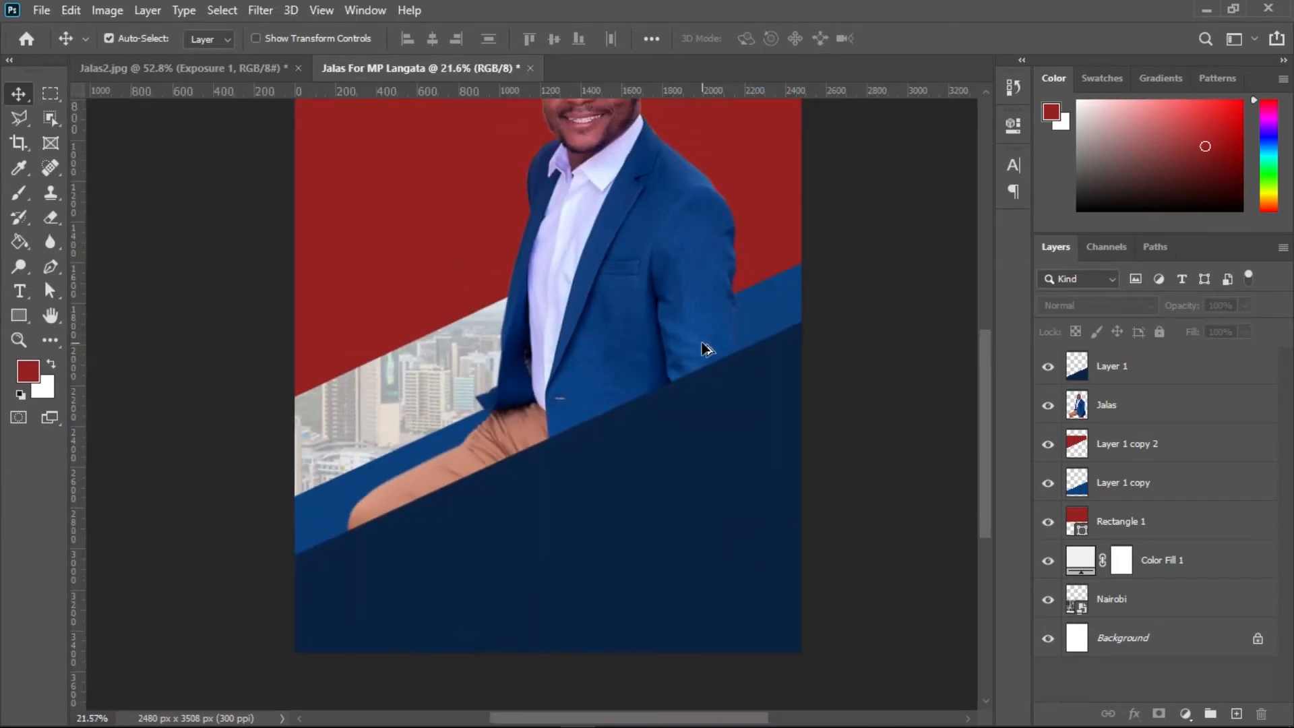
pyautogui.moveTo(692, 303); pyautogui.dragTo(682, 331)
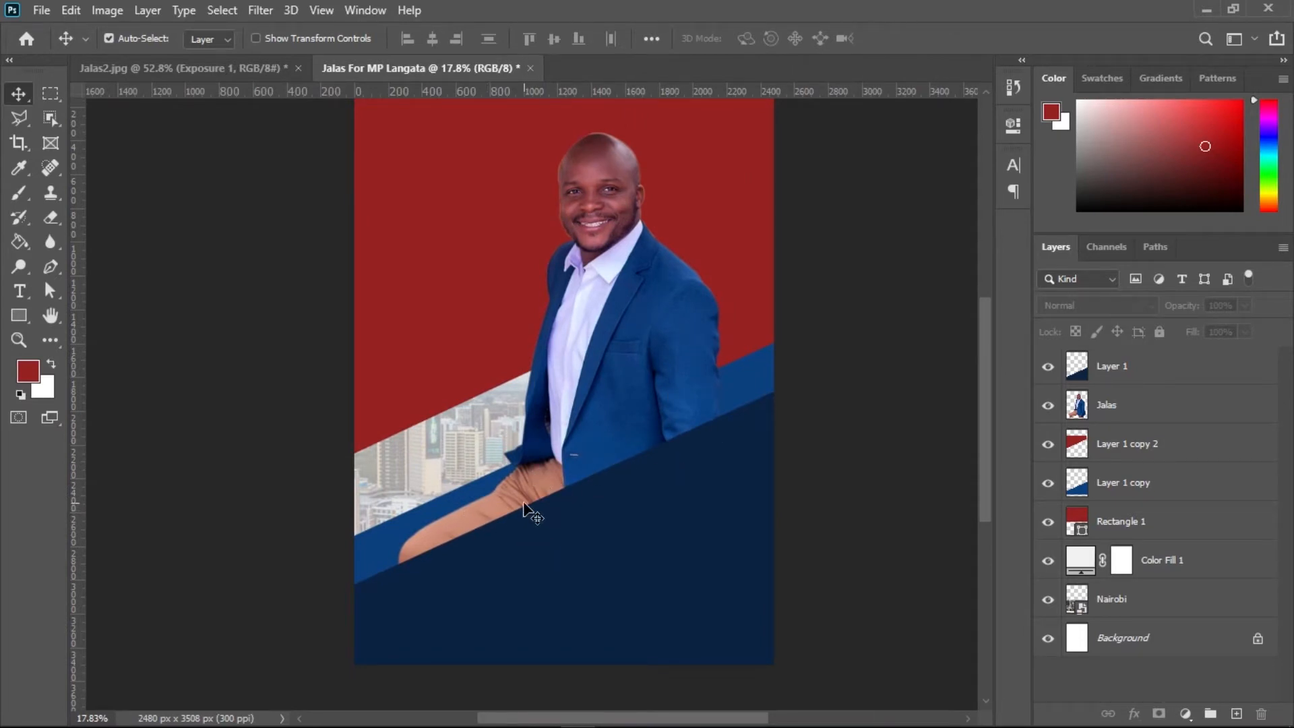
# Add a layer mask to the Jalas layer and target it for editing around the candidate's leg
pyautogui.click(1102, 406)
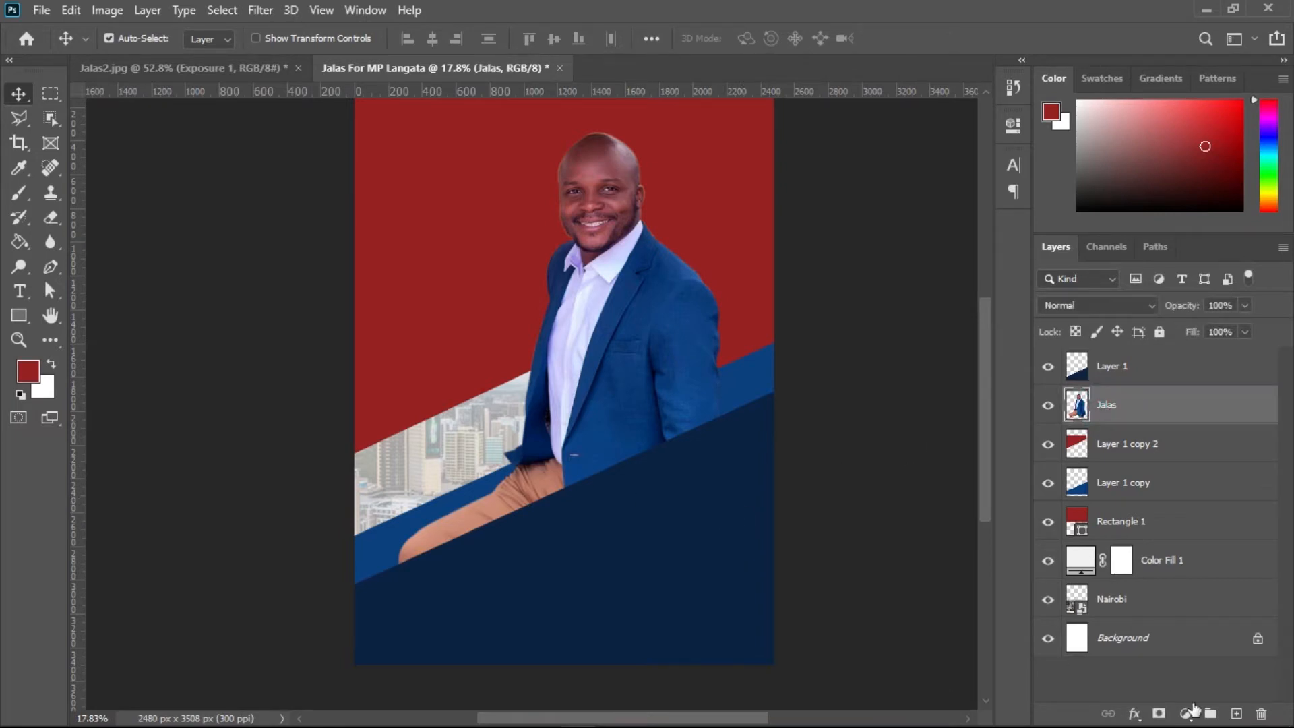
pyautogui.click(1159, 714)
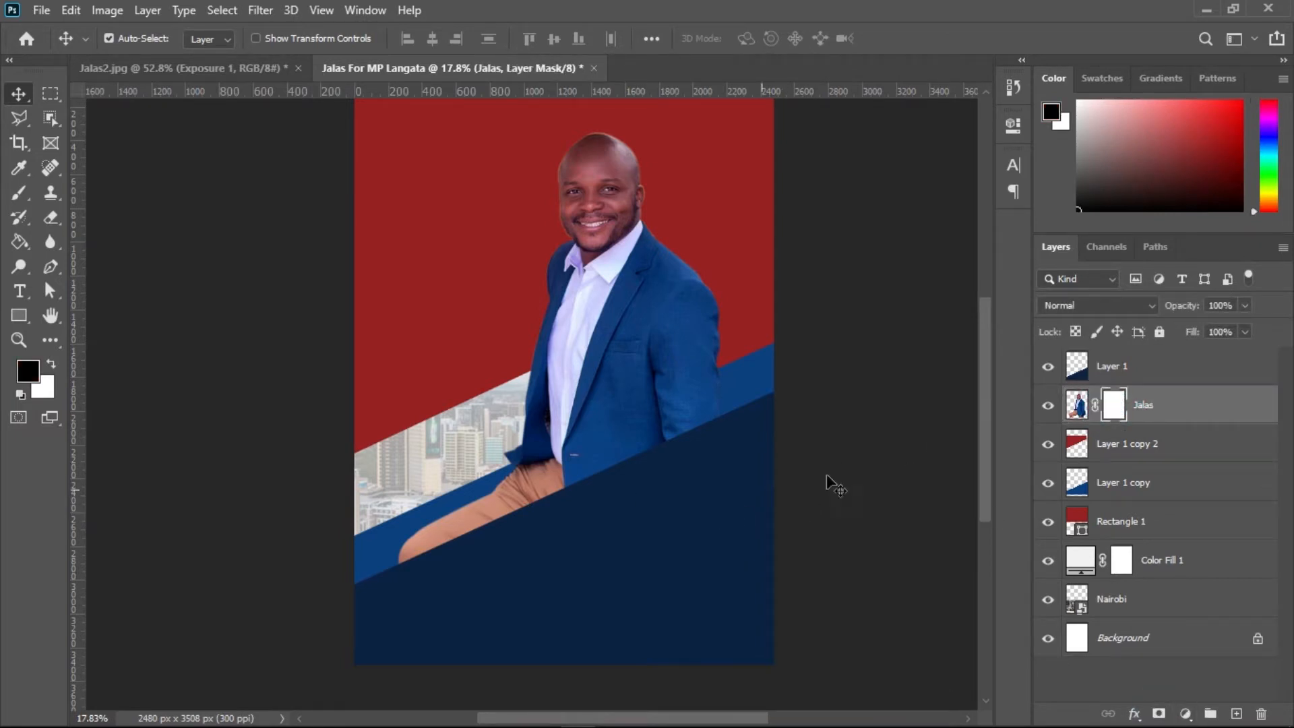
pyautogui.click(1114, 405)
pyautogui.click(446, 468)
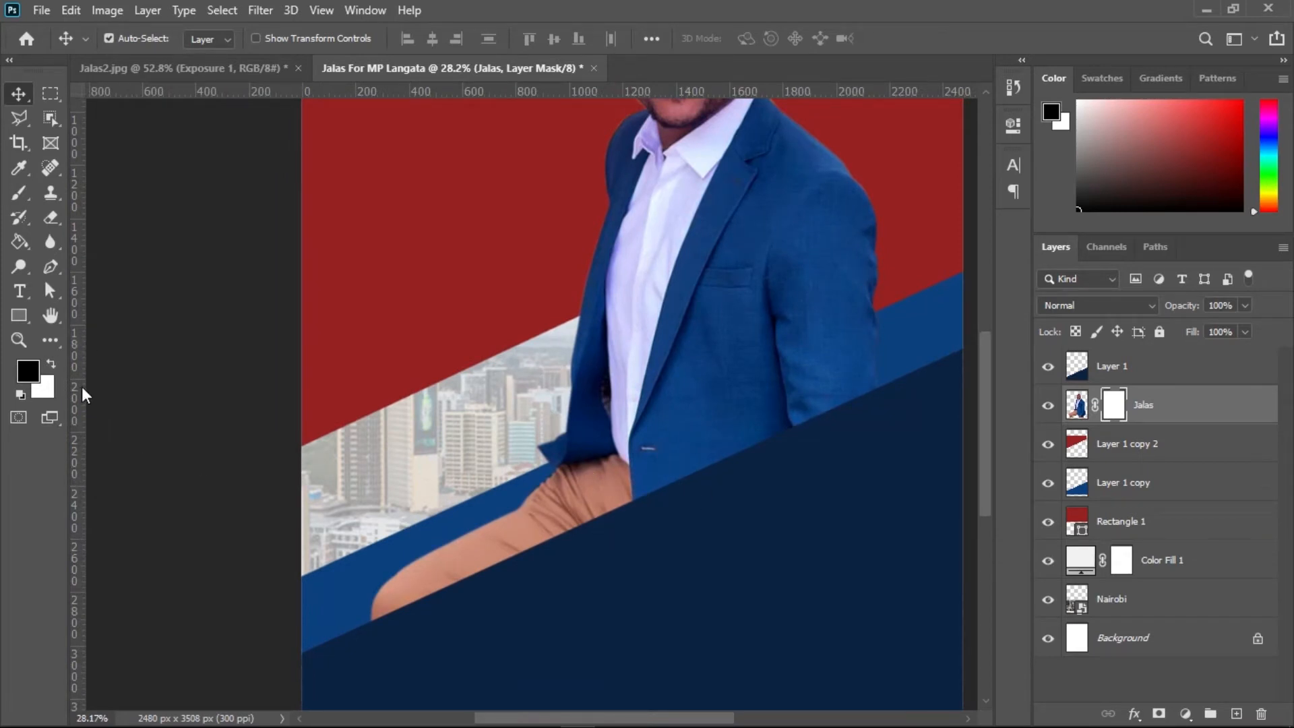
# Paint black on the Jalas mask with a large soft brush to hide the lower part of the candidate's leg
pyautogui.press('b')
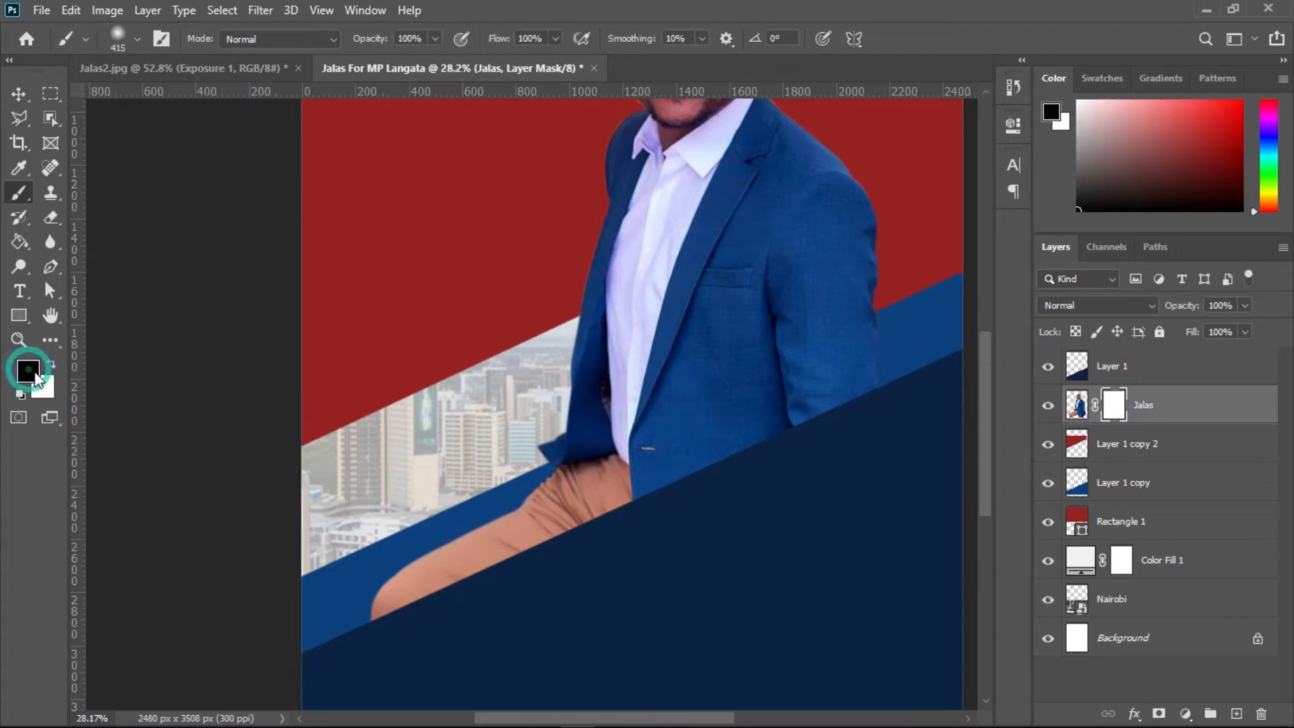
pyautogui.click(25, 370)
pyautogui.press('x')
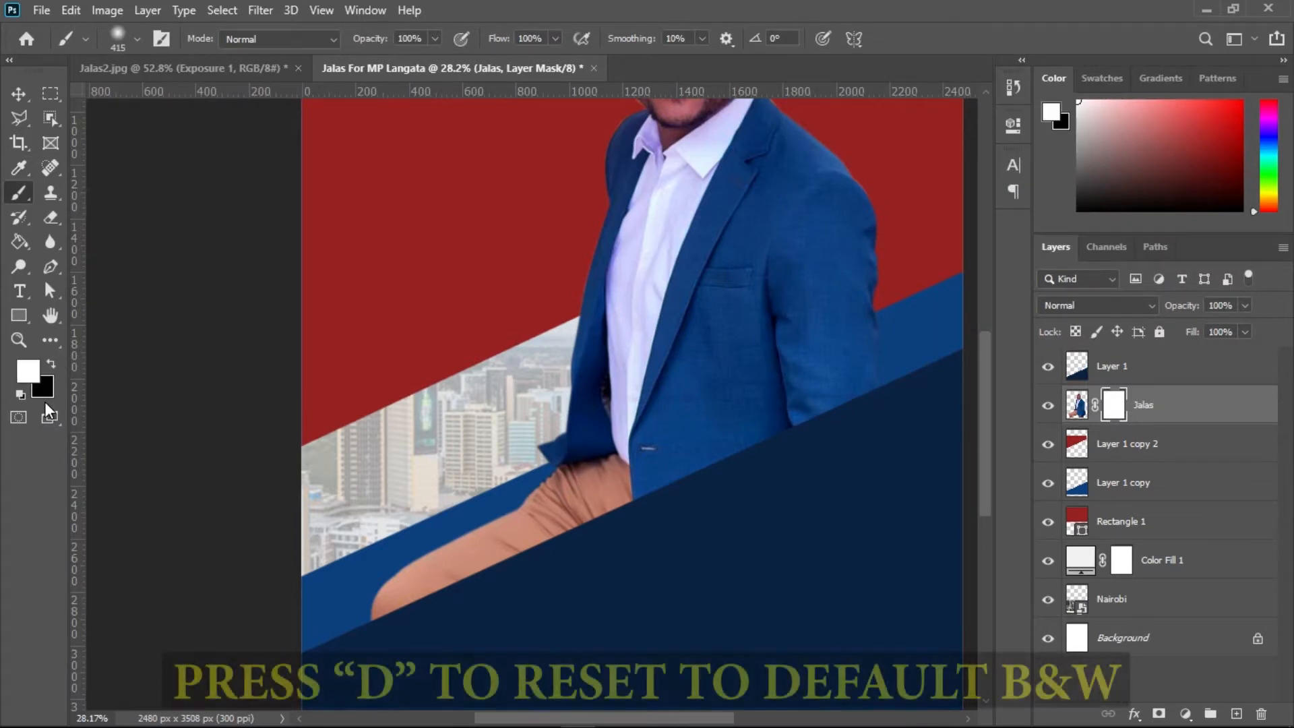
pyautogui.press('x')
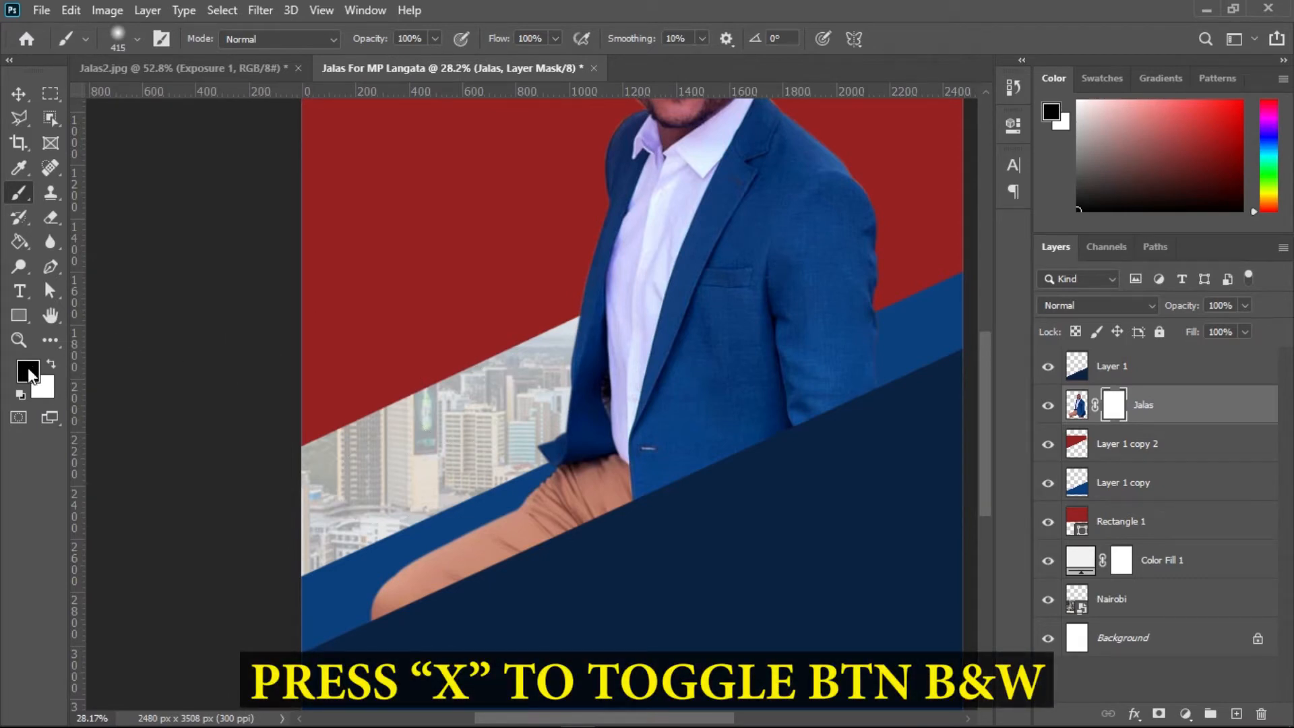
pyautogui.moveTo(490, 558); pyautogui.dragTo(558, 558)
pyautogui.moveTo(739, 592)
pyautogui.mouseDown()
pyautogui.moveTo(676, 552)
pyautogui.moveTo(681, 523)
pyautogui.mouseUp()
pyautogui.moveTo(524, 523)
pyautogui.mouseDown()
pyautogui.moveTo(318, 554)
pyautogui.moveTo(301, 569)
pyautogui.moveTo(576, 512)
pyautogui.moveTo(543, 520)
pyautogui.mouseUp()
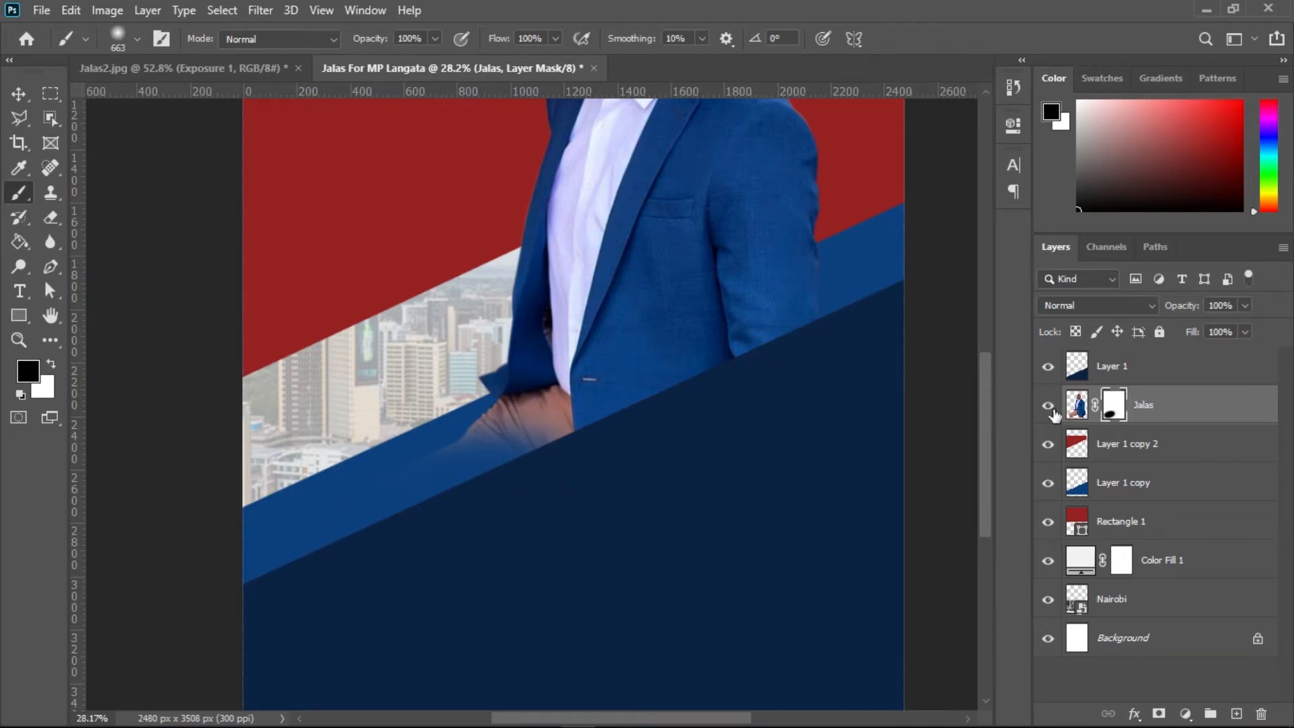
# Extend the black masking across the remaining trousers and the jacket hem, fading them into the blue band
pyautogui.moveTo(624, 510); pyautogui.dragTo(470, 512)
pyautogui.moveTo(495, 512)
pyautogui.mouseDown()
pyautogui.moveTo(399, 484)
pyautogui.moveTo(516, 475)
pyautogui.moveTo(497, 478)
pyautogui.moveTo(590, 487)
pyautogui.mouseUp()
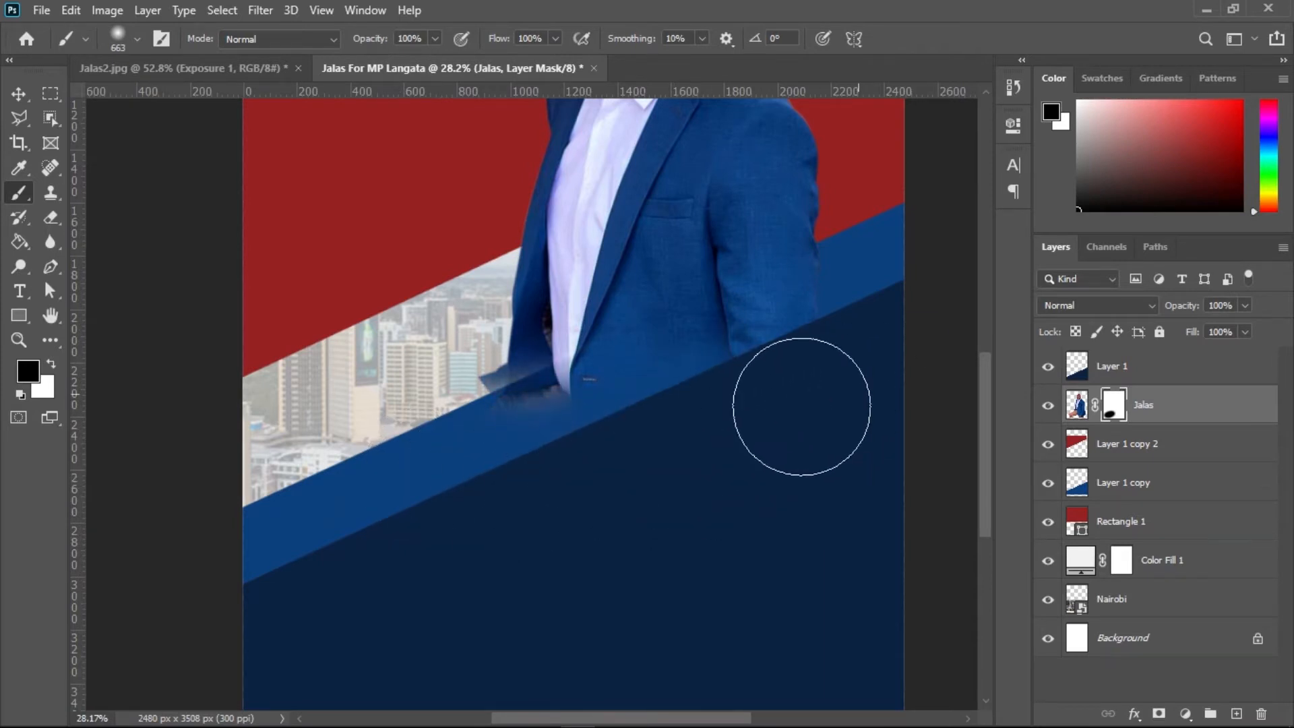
pyautogui.moveTo(547, 477)
pyautogui.mouseDown()
pyautogui.moveTo(397, 465)
pyautogui.moveTo(457, 466)
pyautogui.moveTo(413, 483)
pyautogui.mouseUp()
pyautogui.scroll(-2, 332, 471)
pyautogui.scroll(-3, 336, 467)
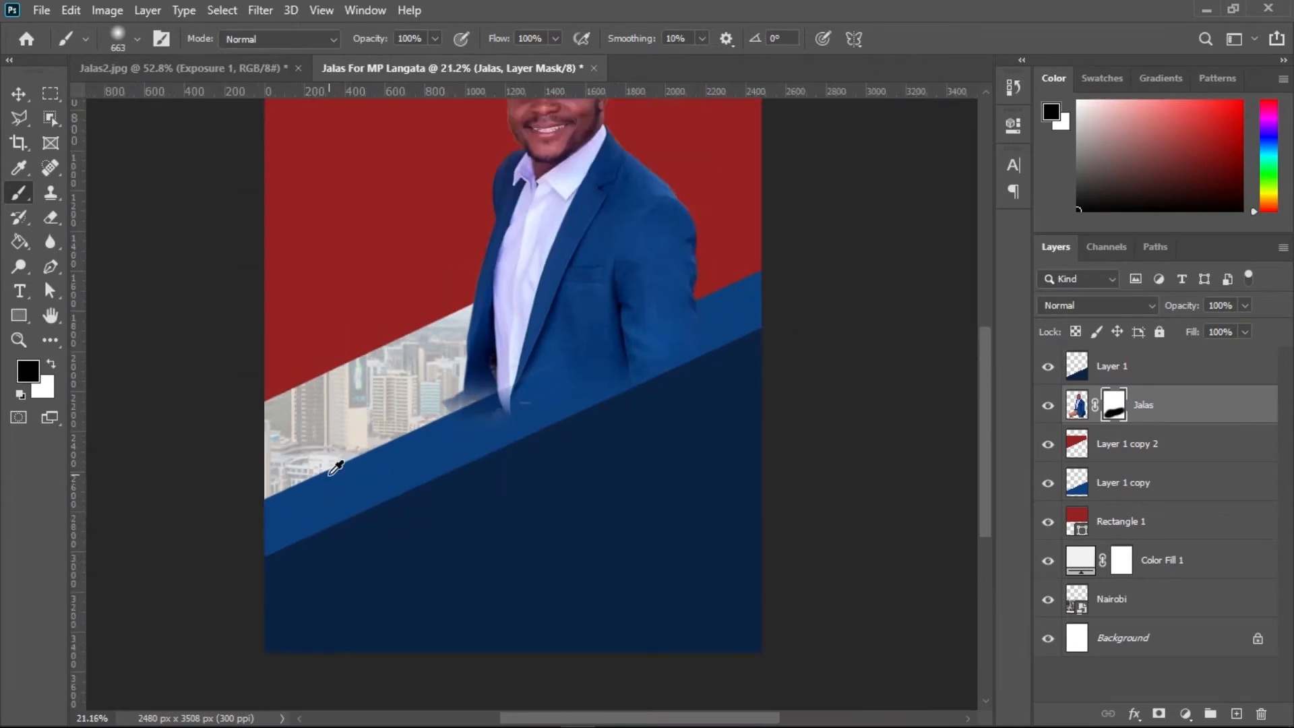
pyautogui.scroll(4, 335, 466)
pyautogui.scroll(3, 336, 466)
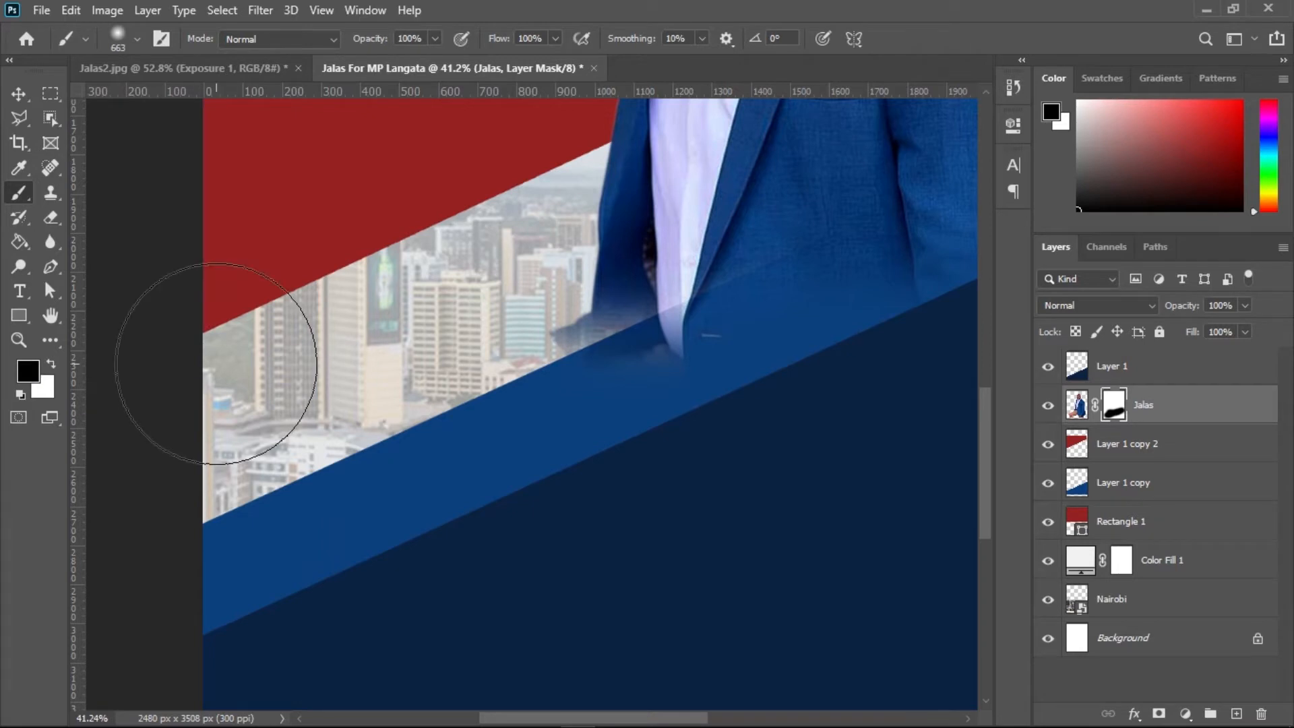
# Paint white on the Jalas mask with a smaller 91 px brush to restore the jacket's front corner and shirt hem
pyautogui.press('x')
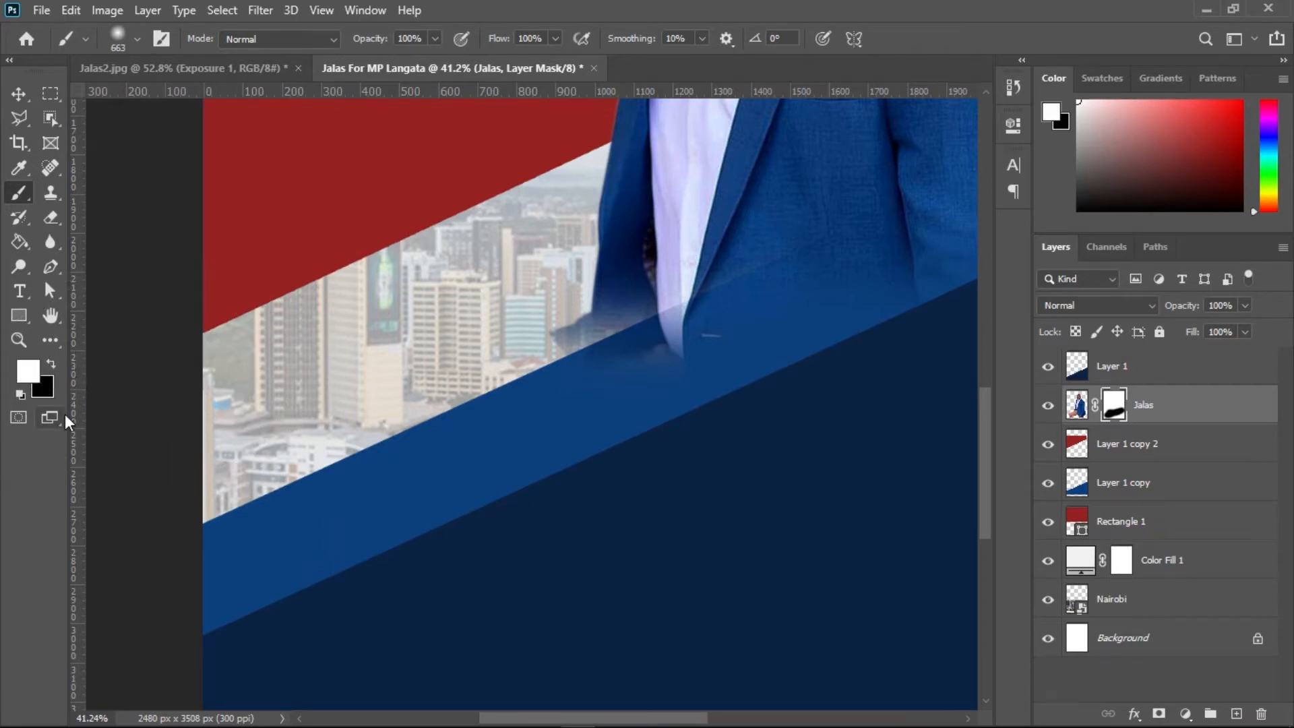
pyautogui.moveTo(599, 511); pyautogui.dragTo(527, 512)
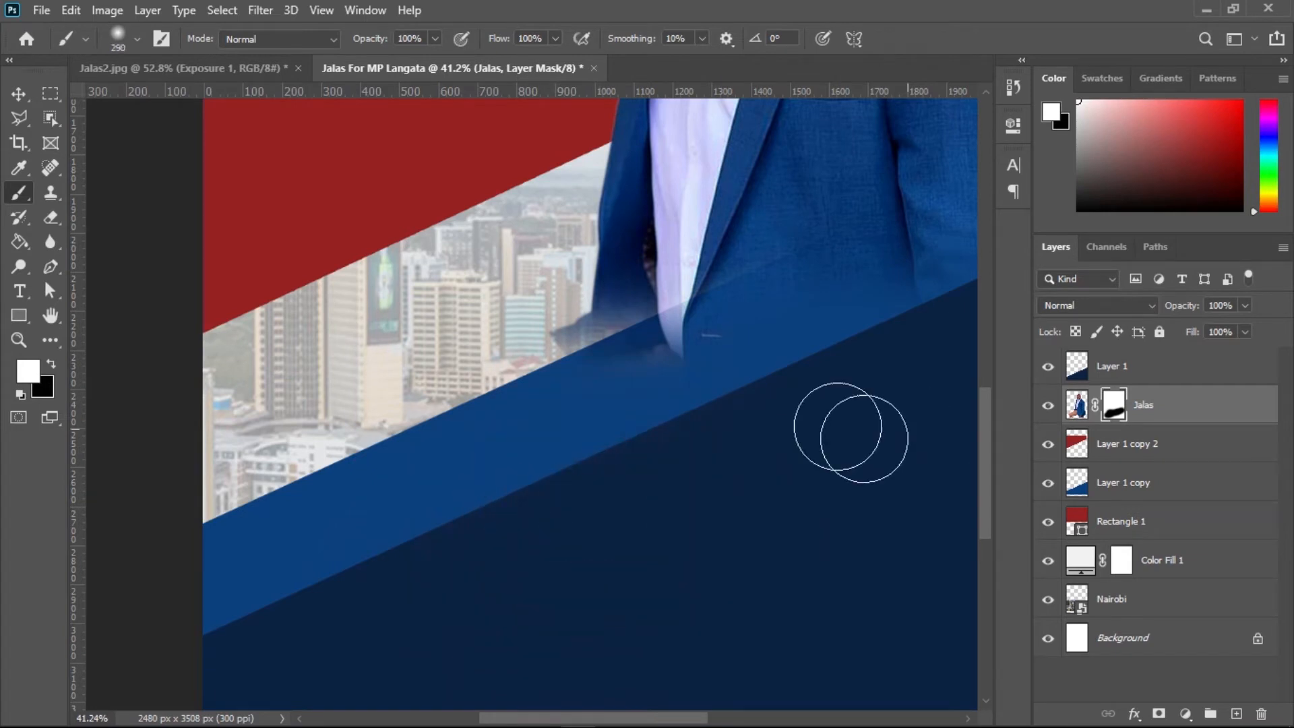
pyautogui.scroll(3, 669, 336)
pyautogui.moveTo(610, 302); pyautogui.dragTo(597, 302)
pyautogui.moveTo(637, 340)
pyautogui.mouseDown()
pyautogui.moveTo(672, 341)
pyautogui.moveTo(636, 312)
pyautogui.moveTo(593, 303)
pyautogui.moveTo(516, 325)
pyautogui.moveTo(565, 342)
pyautogui.mouseUp()
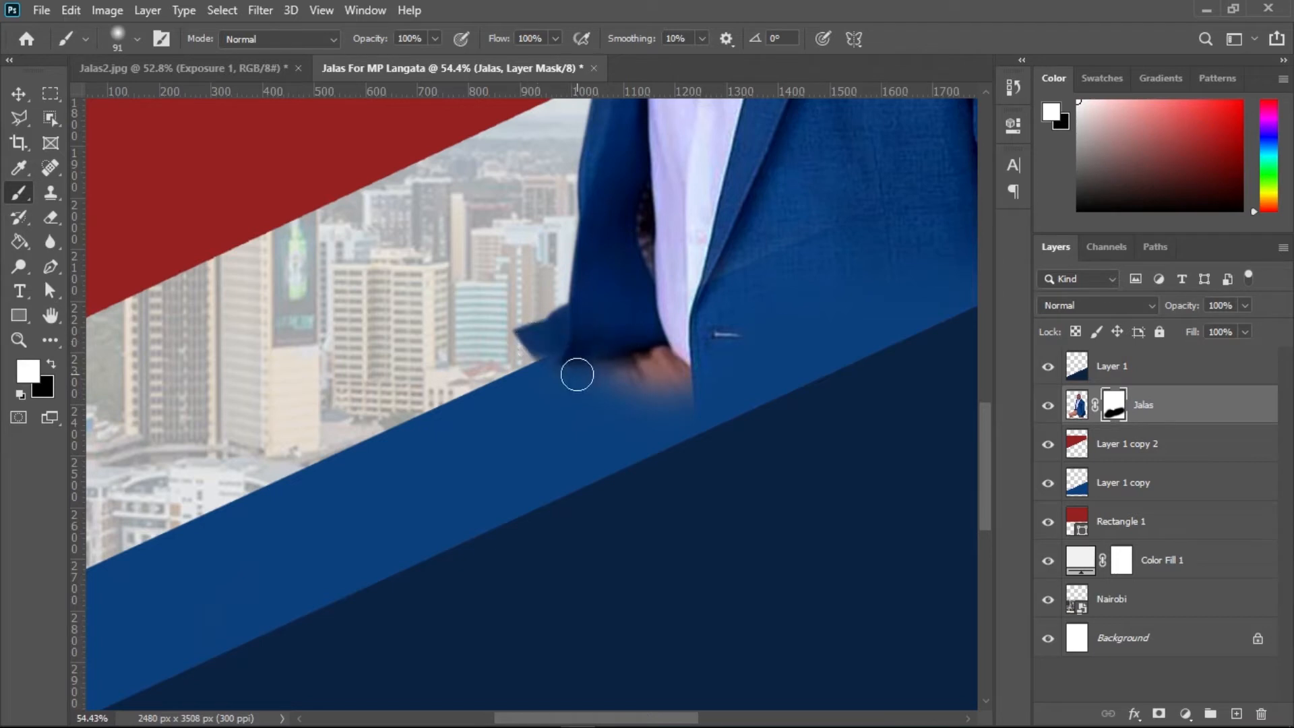
pyautogui.scroll(-3, 583, 367)
pyautogui.scroll(-3, 583, 366)
pyautogui.scroll(3, 603, 403)
pyautogui.scroll(-3, 604, 402)
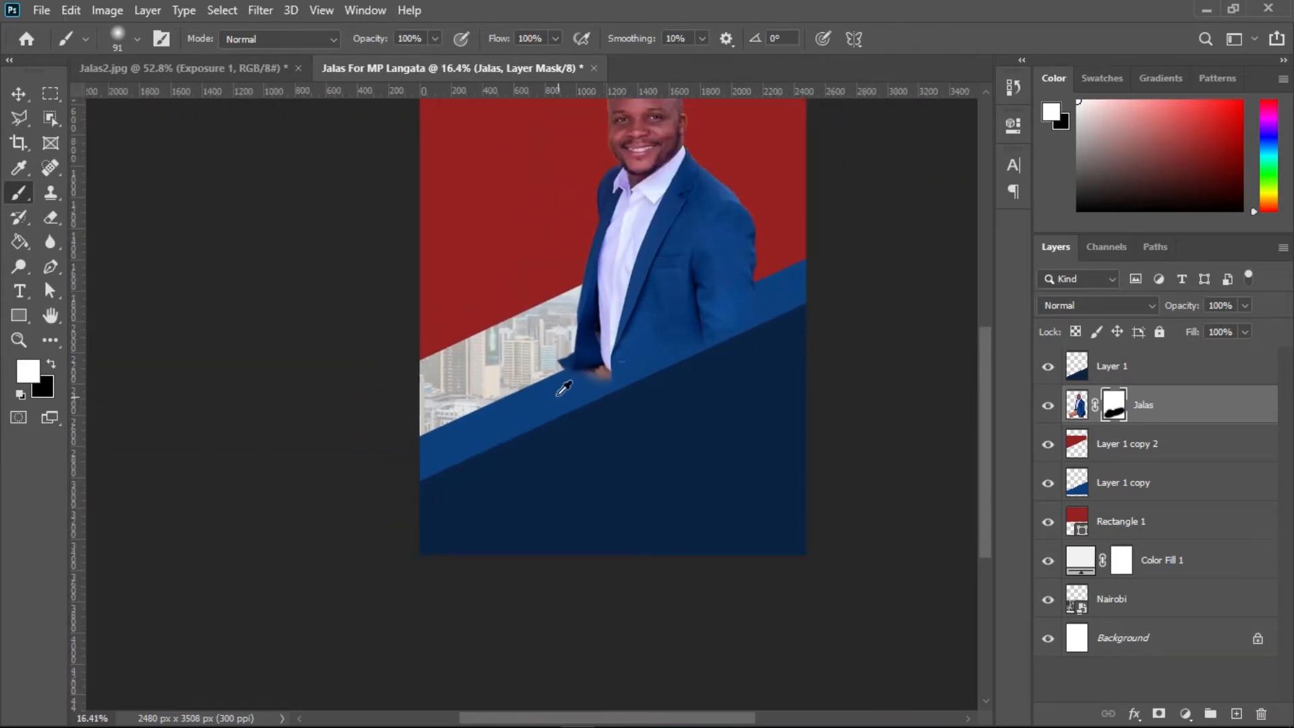
# Reset to black and mask out the leftover trousers and jacket corner with a 204 px soft brush
pyautogui.scroll(2, 563, 388)
pyautogui.keyDown('alt'); pyautogui.click(557, 396); pyautogui.keyUp('alt')
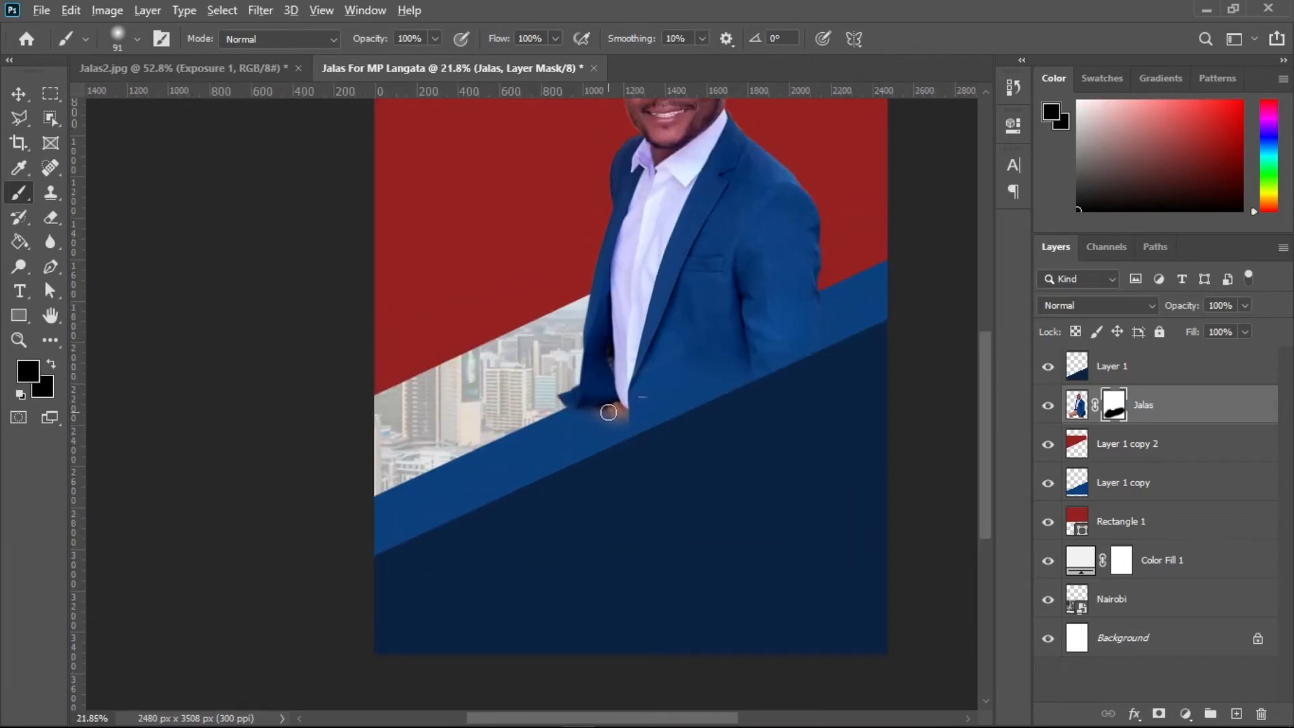
pyautogui.scroll(2, 608, 412)
pyautogui.press('d')
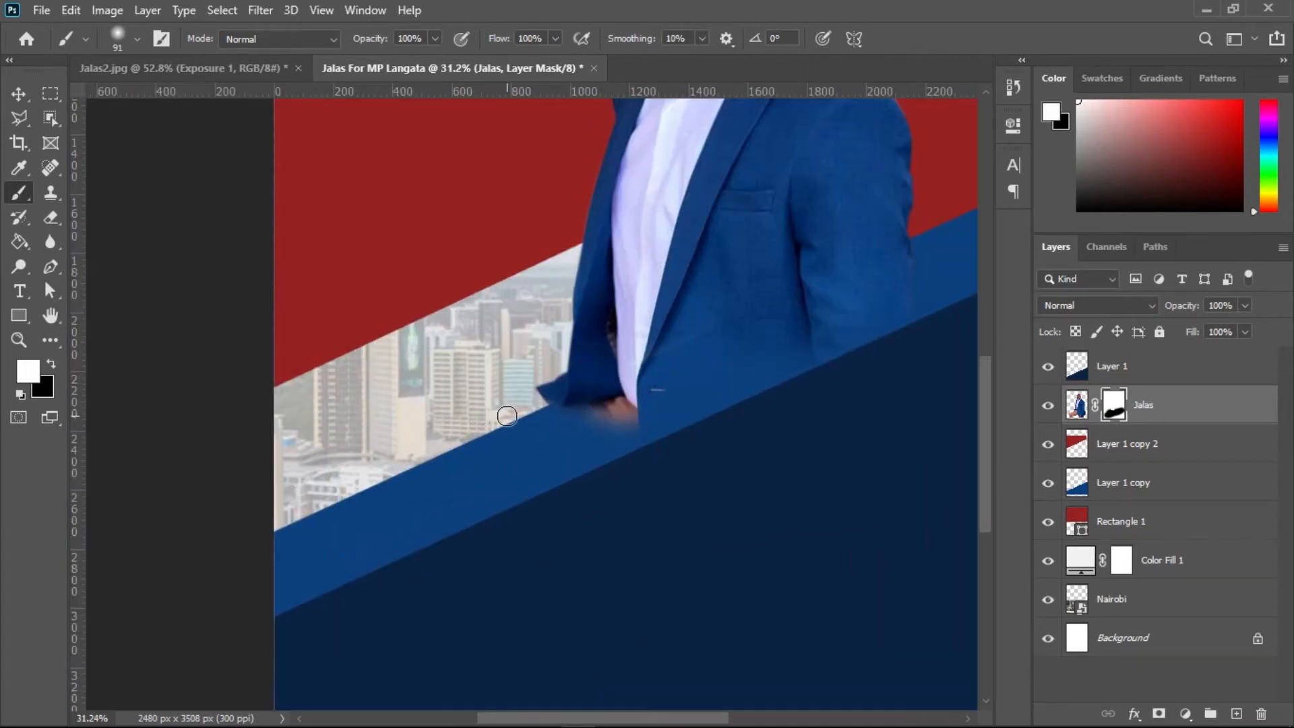
pyautogui.press('x')
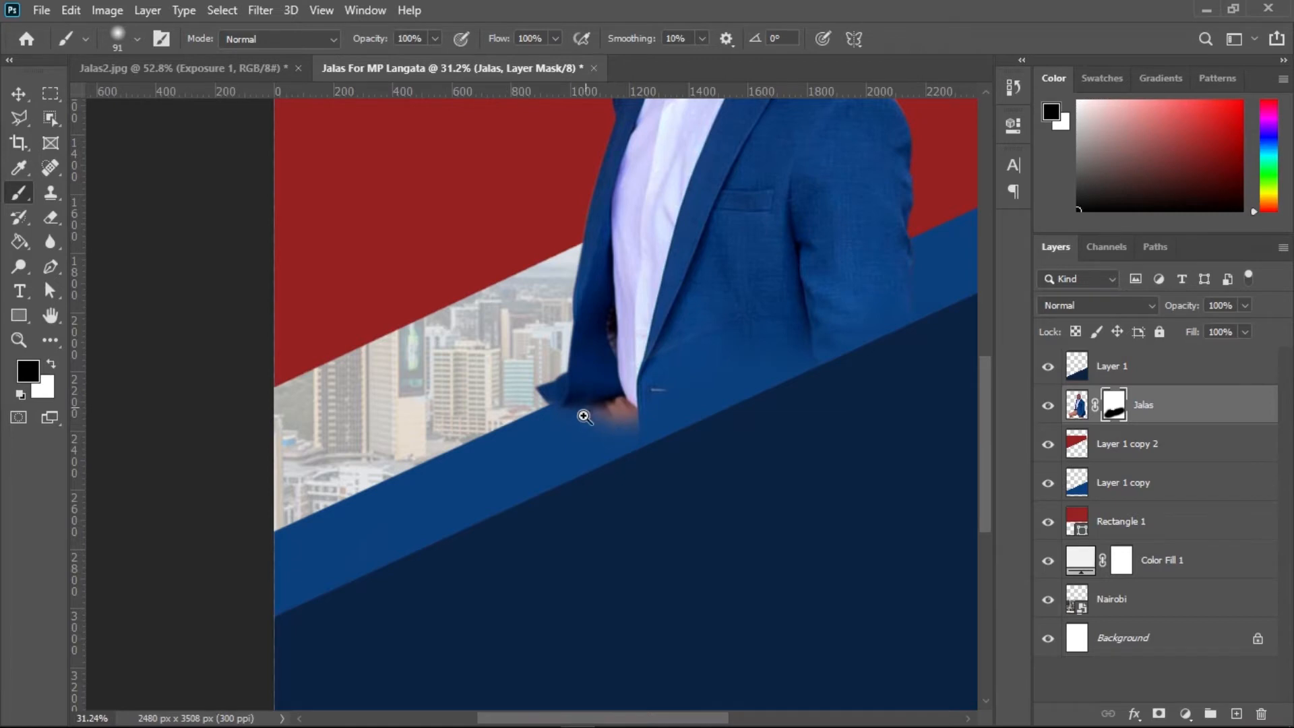
pyautogui.scroll(2, 634, 426)
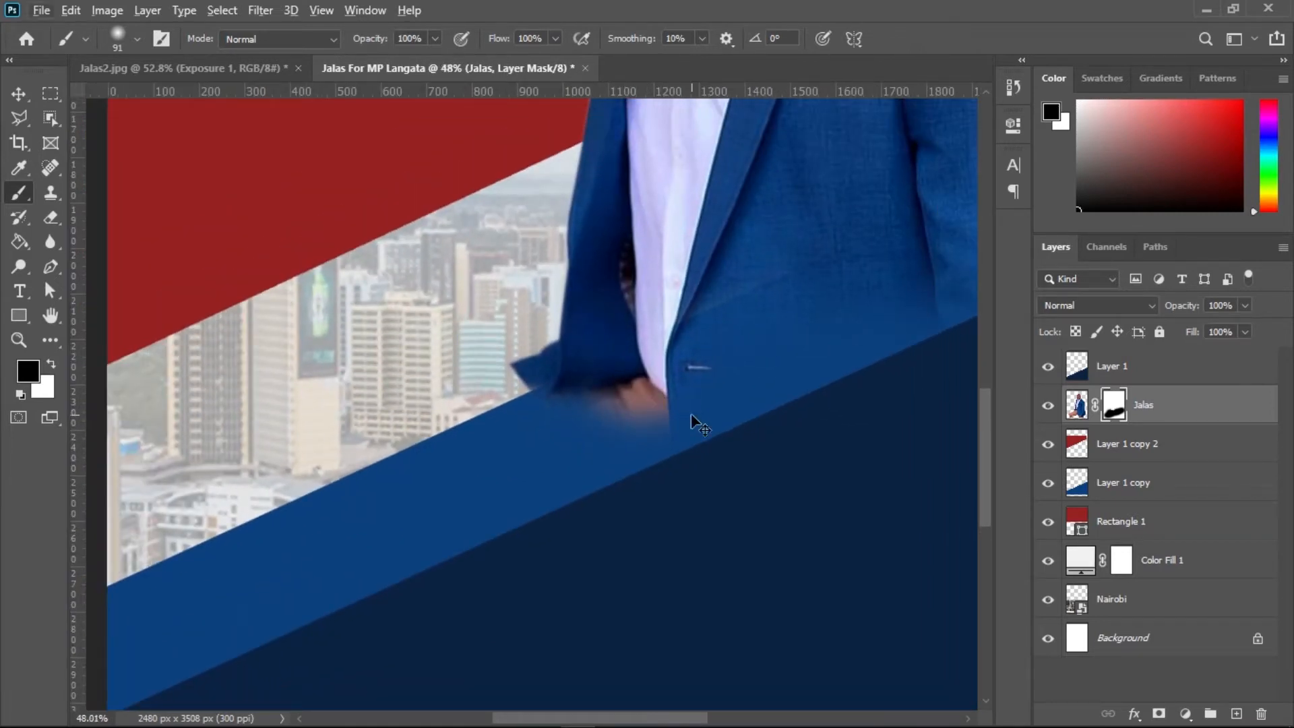
pyautogui.moveTo(698, 415)
pyautogui.keyDown('alt'); pyautogui.mouseDown()
pyautogui.moveTo(724, 414)
pyautogui.moveTo(697, 426)
pyautogui.moveTo(650, 428)
pyautogui.moveTo(635, 412)
pyautogui.moveTo(554, 397)
pyautogui.mouseUp(); pyautogui.keyUp('alt')
pyautogui.press('space')
pyautogui.moveTo(772, 374); pyautogui.dragTo(515, 434)
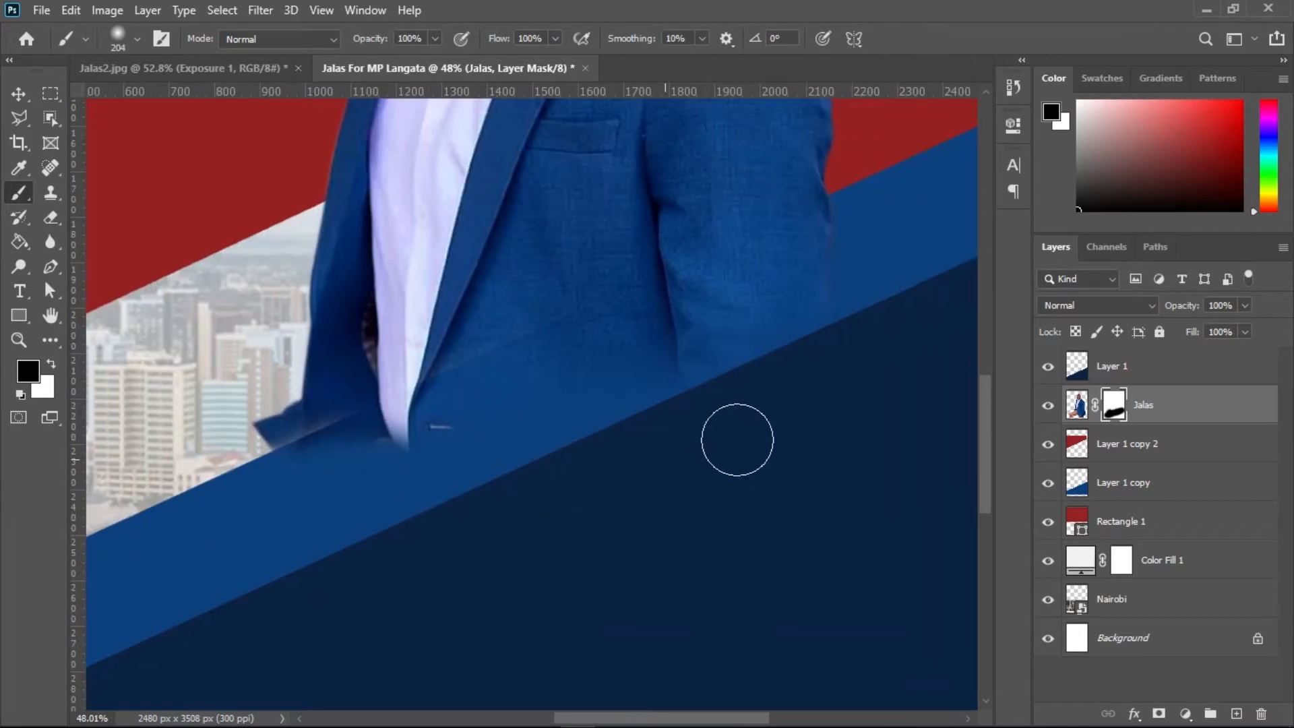
pyautogui.moveTo(280, 457)
pyautogui.mouseDown()
pyautogui.moveTo(240, 460)
pyautogui.moveTo(235, 440)
pyautogui.moveTo(246, 476)
pyautogui.moveTo(252, 438)
pyautogui.moveTo(427, 485)
pyautogui.mouseUp()
pyautogui.press('v')
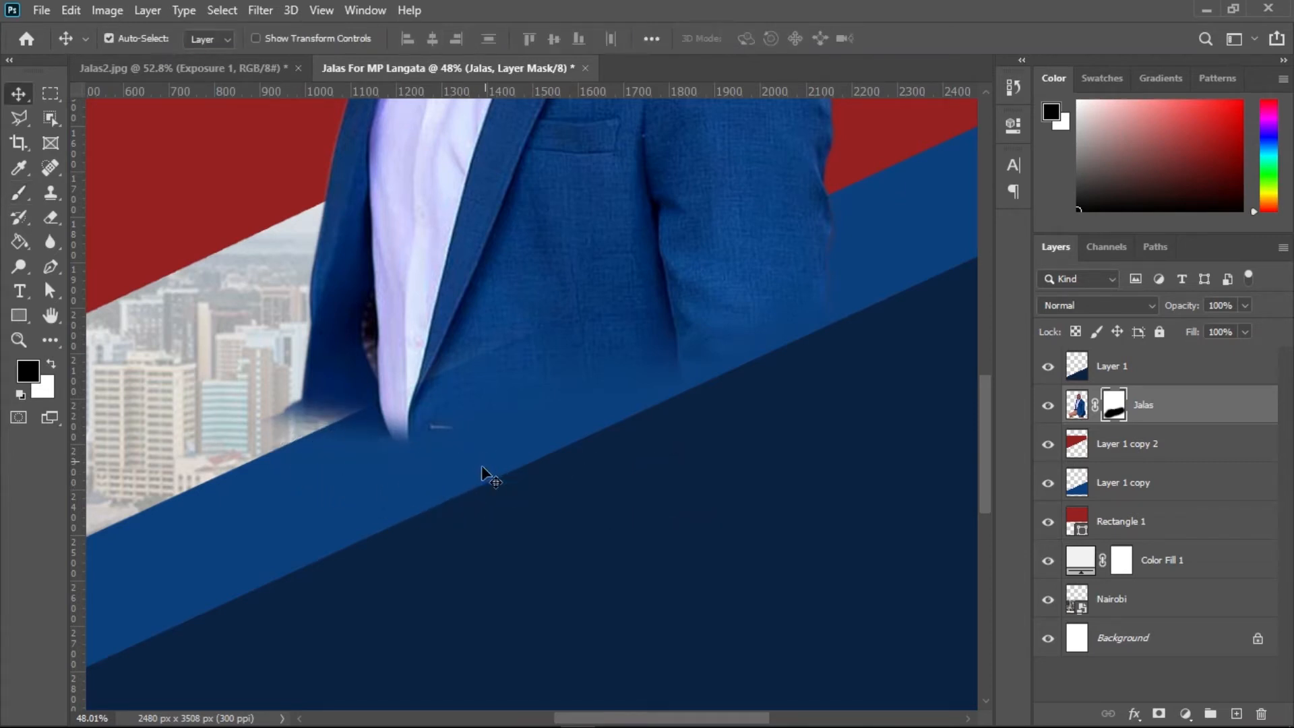
pyautogui.scroll(-6, 452, 467)
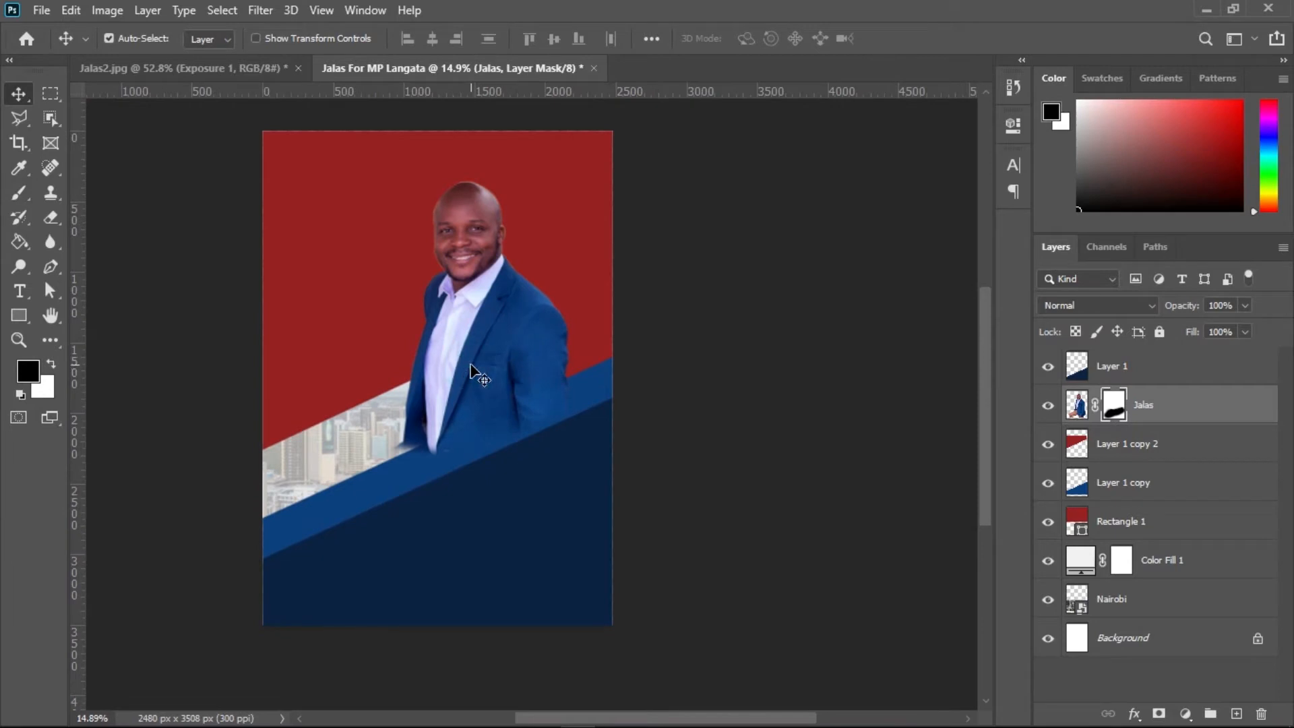
# Scale the Jalas layer to 127.36% and position it at X 1257 px, Y 2077.50 px
pyautogui.hotkey('ctrl', 't')
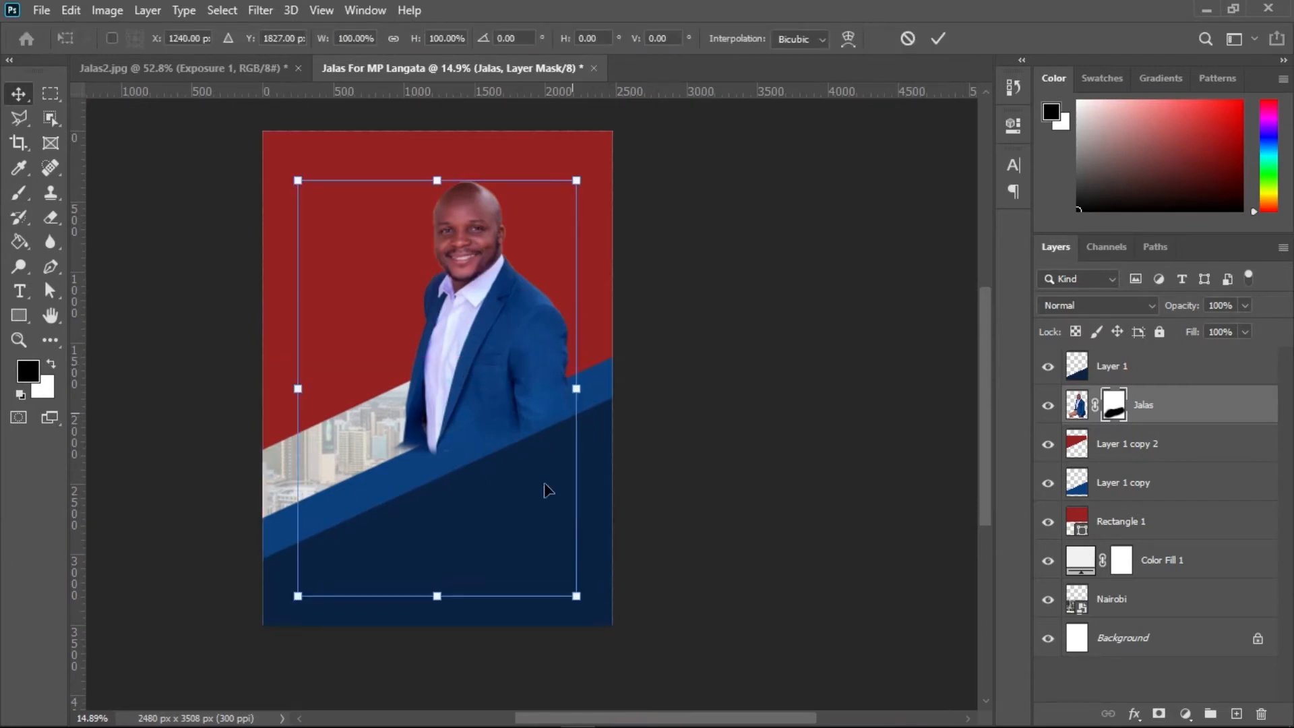
pyautogui.moveTo(577, 597); pyautogui.dragTo(653, 660)
pyautogui.moveTo(487, 358); pyautogui.dragTo(486, 393)
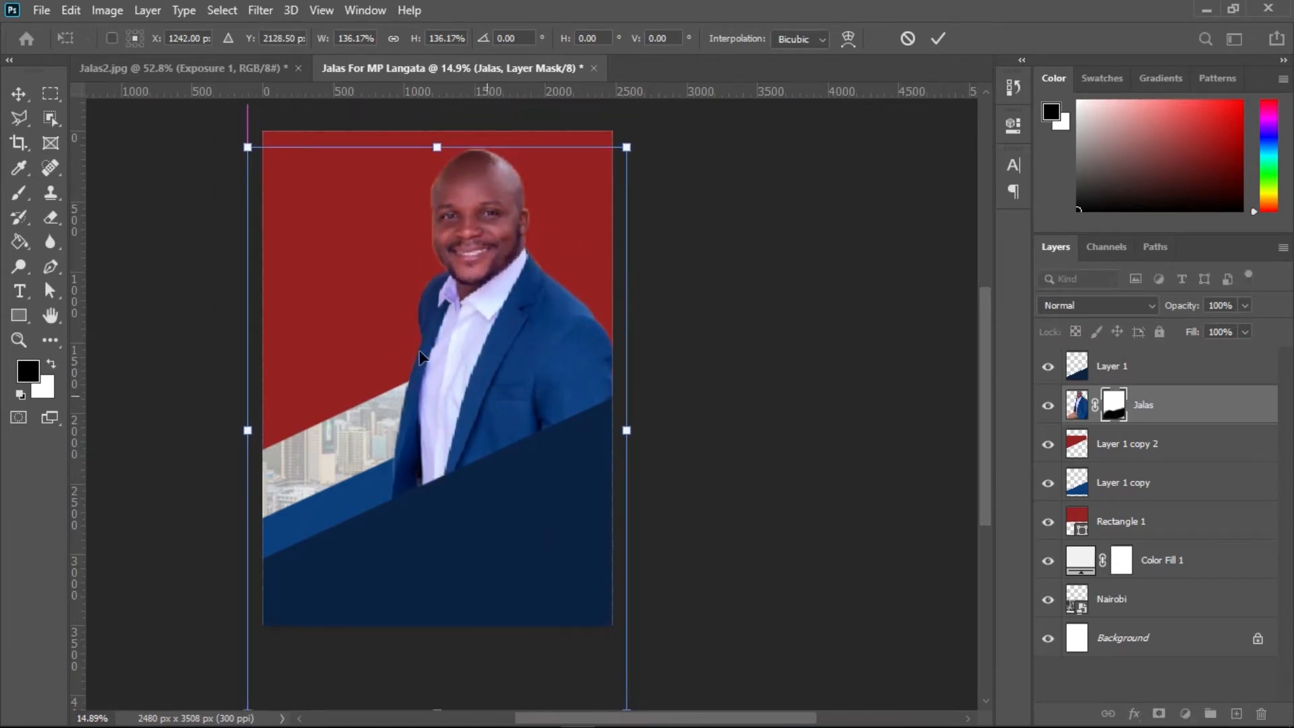
pyautogui.moveTo(245, 147); pyautogui.dragTo(271, 184)
pyautogui.moveTo(495, 395); pyautogui.dragTo(486, 365)
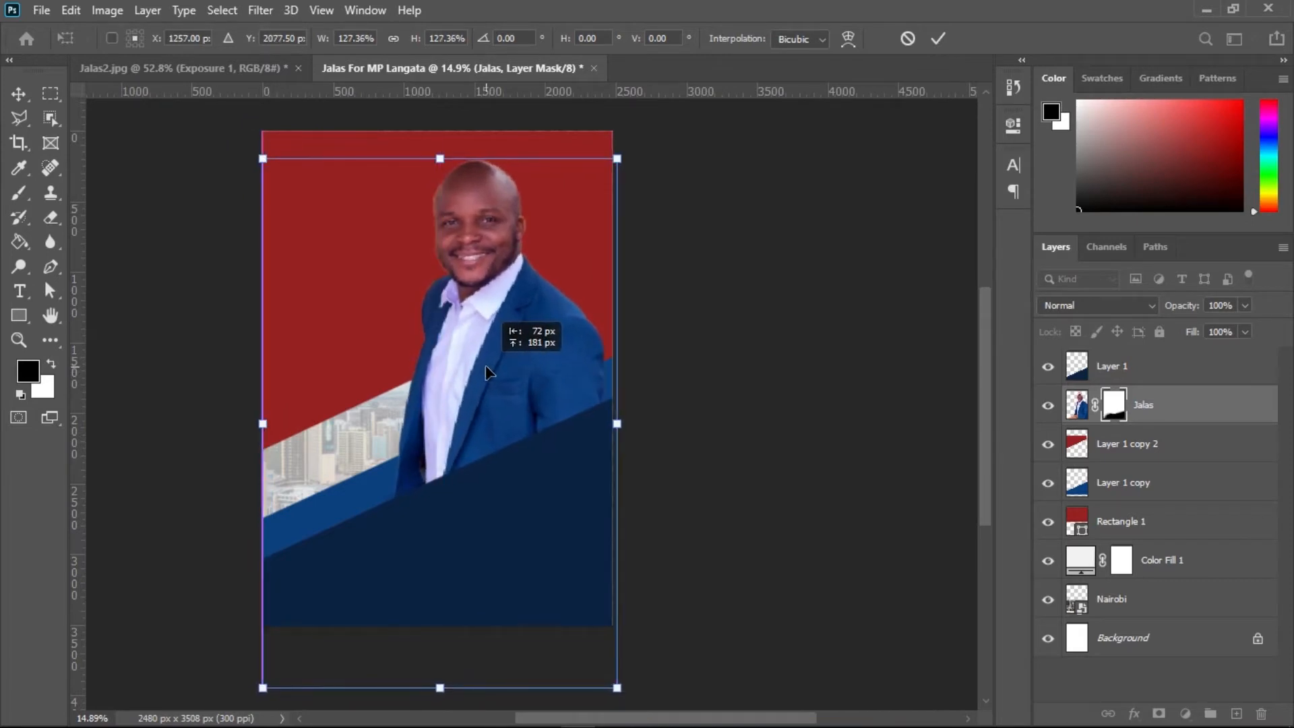
pyautogui.click(938, 41)
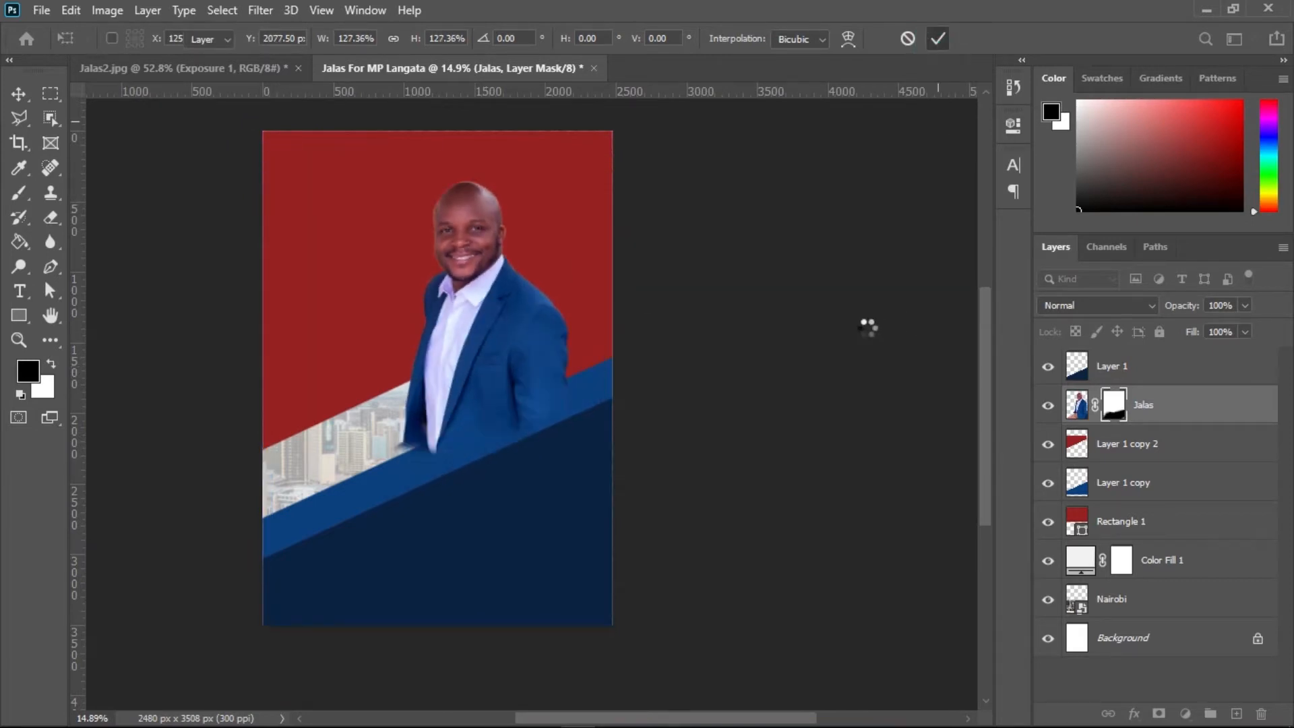
pyautogui.click(866, 336)
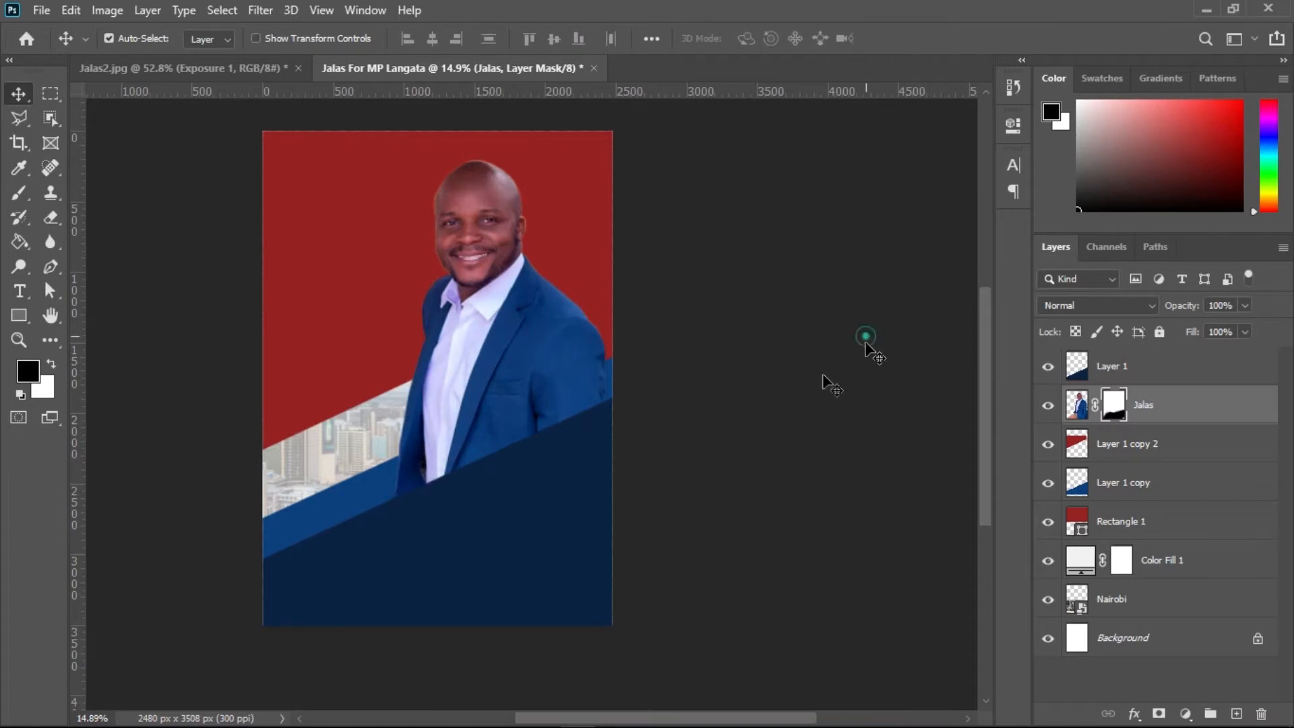
# Paint white on the Jalas mask with a 114 px brush to restore the jacket and sleeve along the dark blue edge
pyautogui.moveTo(414, 467); pyautogui.dragTo(502, 466)
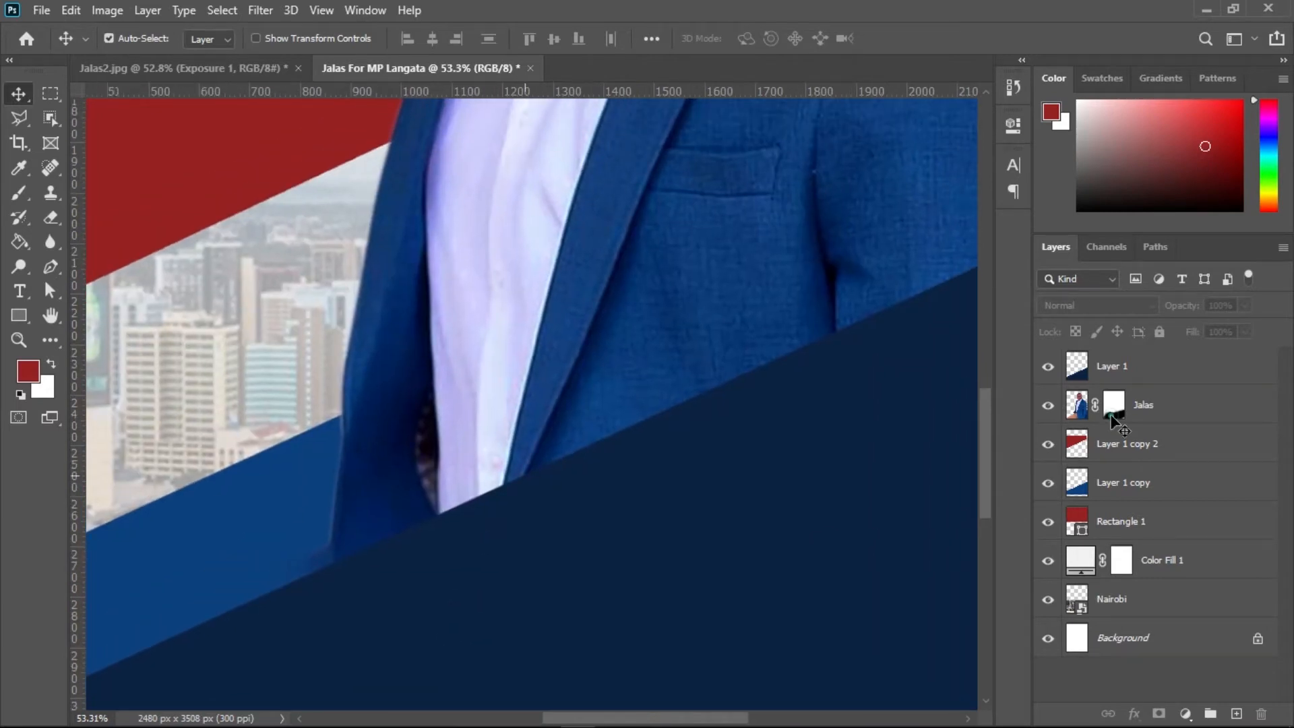
pyautogui.click(1113, 407)
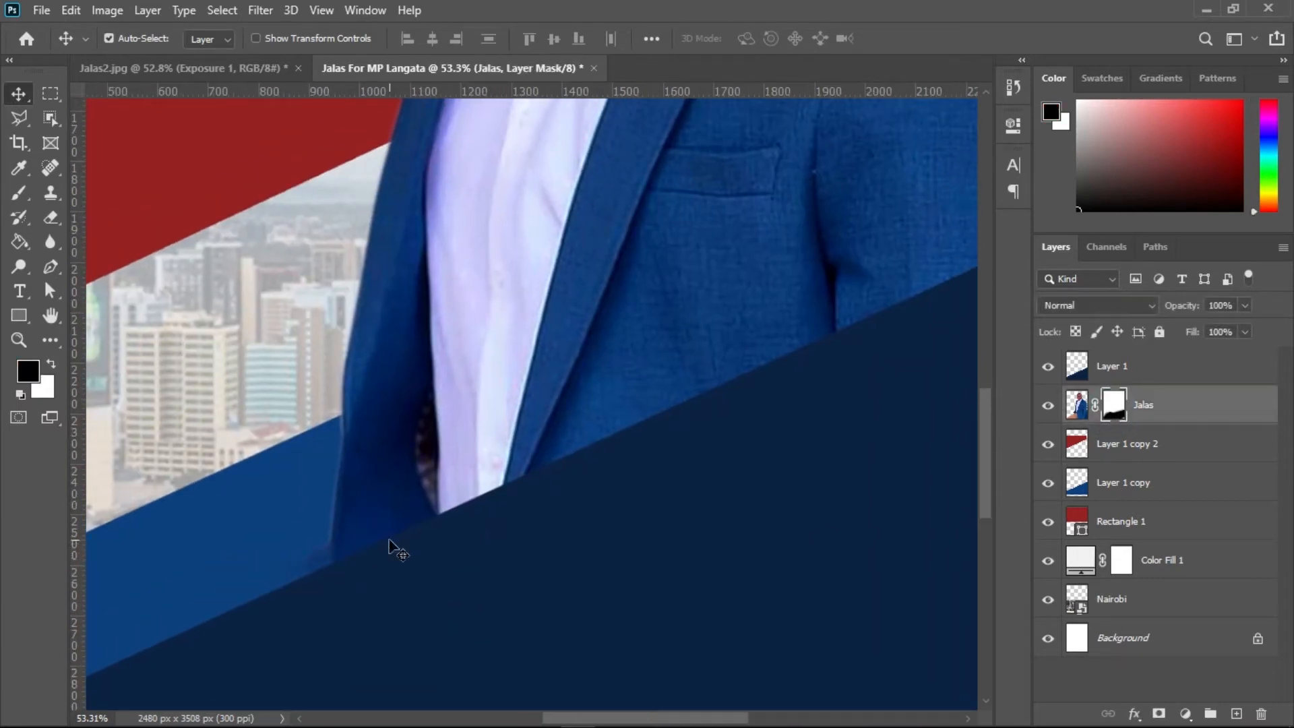
pyautogui.press('b')
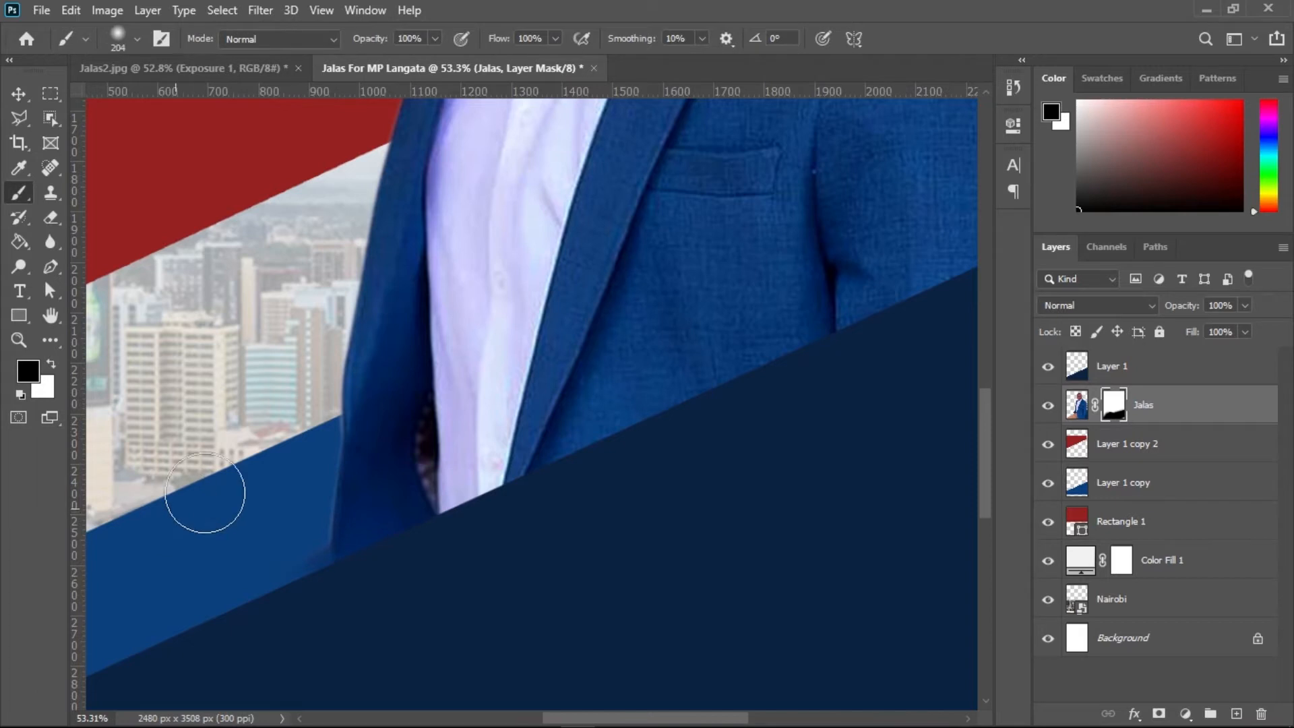
pyautogui.moveTo(449, 502)
pyautogui.mouseDown()
pyautogui.moveTo(416, 502)
pyautogui.moveTo(426, 502)
pyautogui.mouseUp()
pyautogui.press('x')
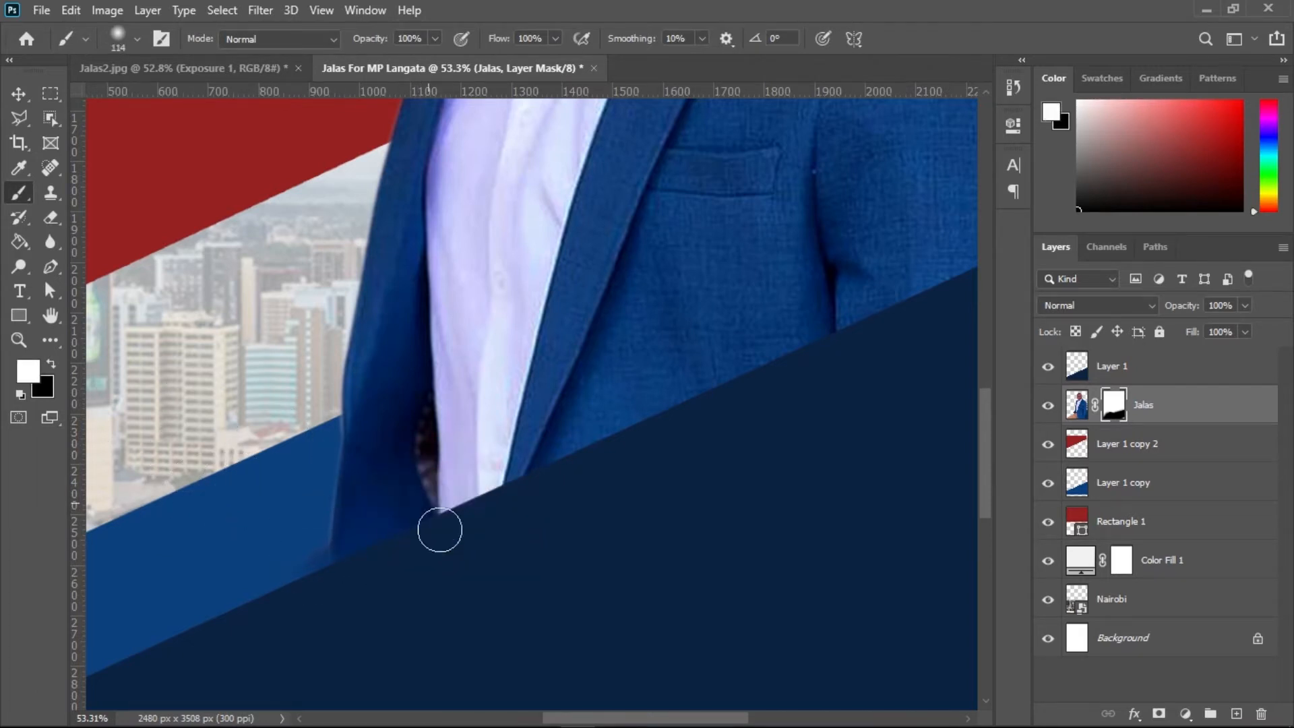
pyautogui.moveTo(341, 549)
pyautogui.mouseDown()
pyautogui.moveTo(345, 564)
pyautogui.moveTo(358, 554)
pyautogui.moveTo(280, 583)
pyautogui.moveTo(409, 535)
pyautogui.mouseUp()
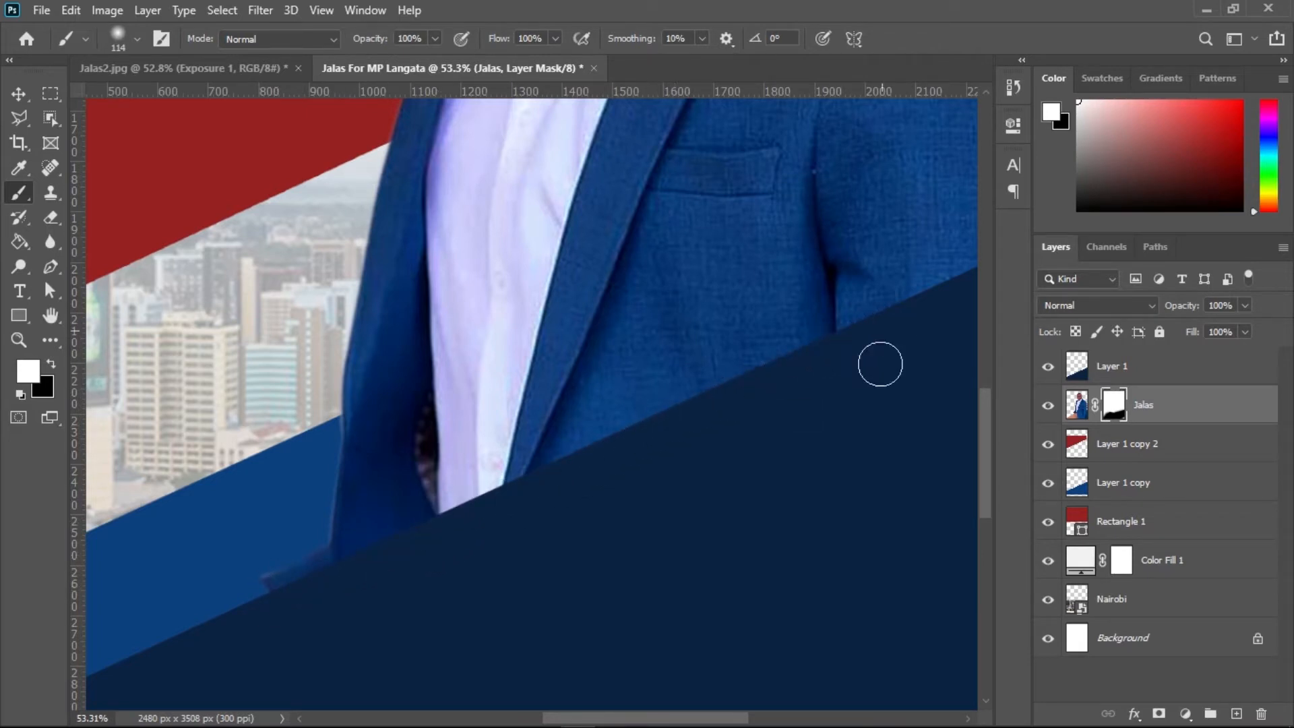
pyautogui.moveTo(765, 375); pyautogui.dragTo(544, 496)
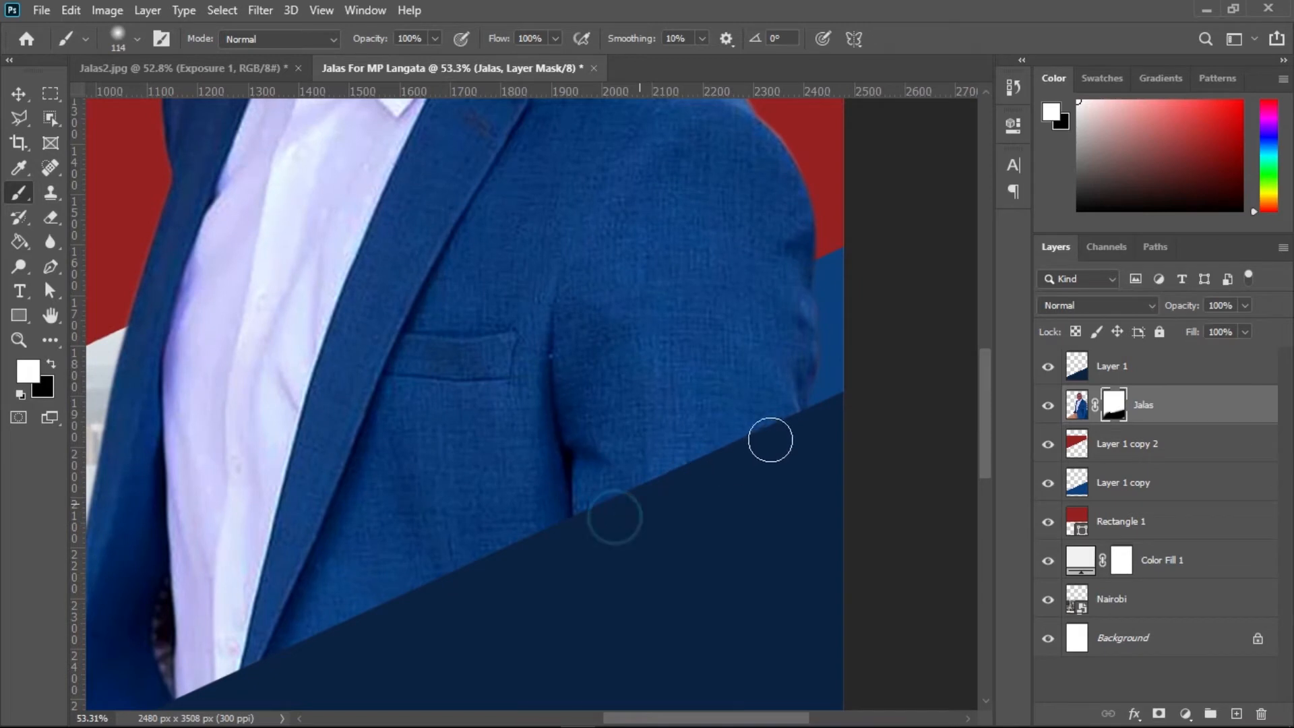
# Move the Jalas cut-out slightly down behind the dark blue shape and deselect the layer
pyautogui.press('v')
pyautogui.keyDown('ctrl'); pyautogui.click(717, 501); pyautogui.keyUp('ctrl')
pyautogui.moveTo(695, 506); pyautogui.dragTo(571, 515)
pyautogui.moveTo(528, 447); pyautogui.dragTo(530, 470)
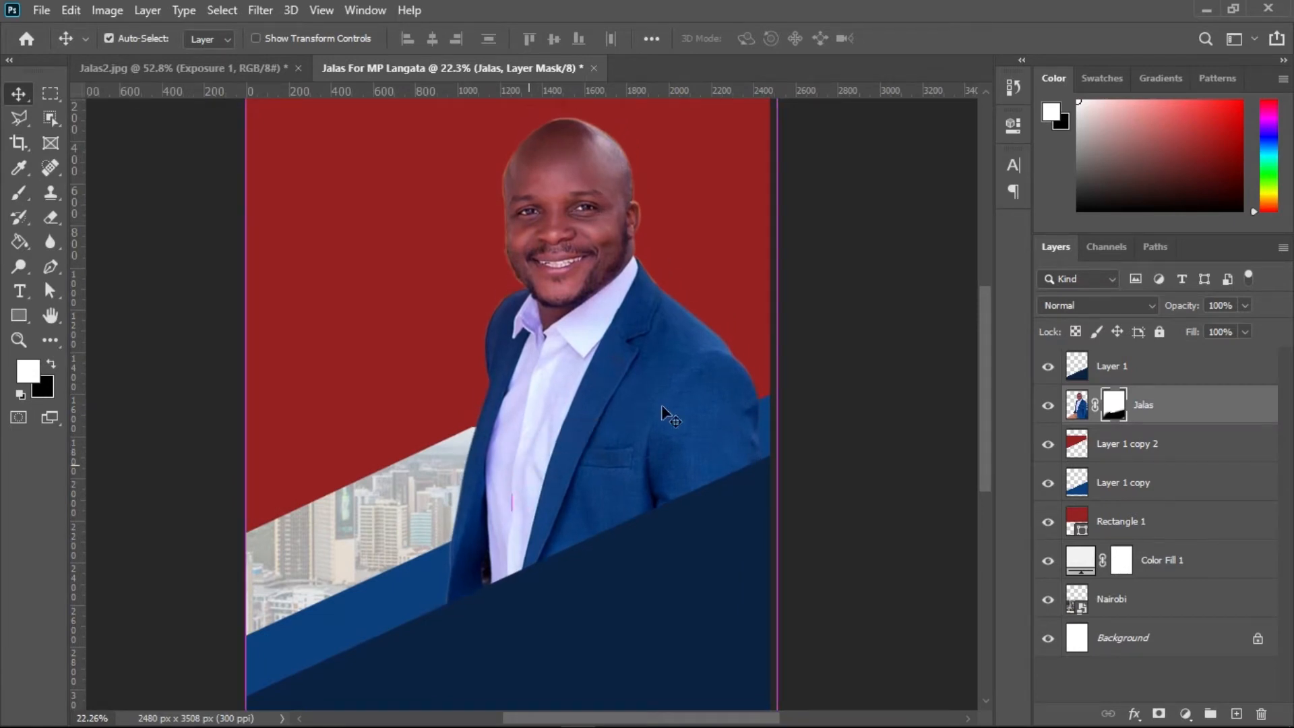
pyautogui.click(733, 393)
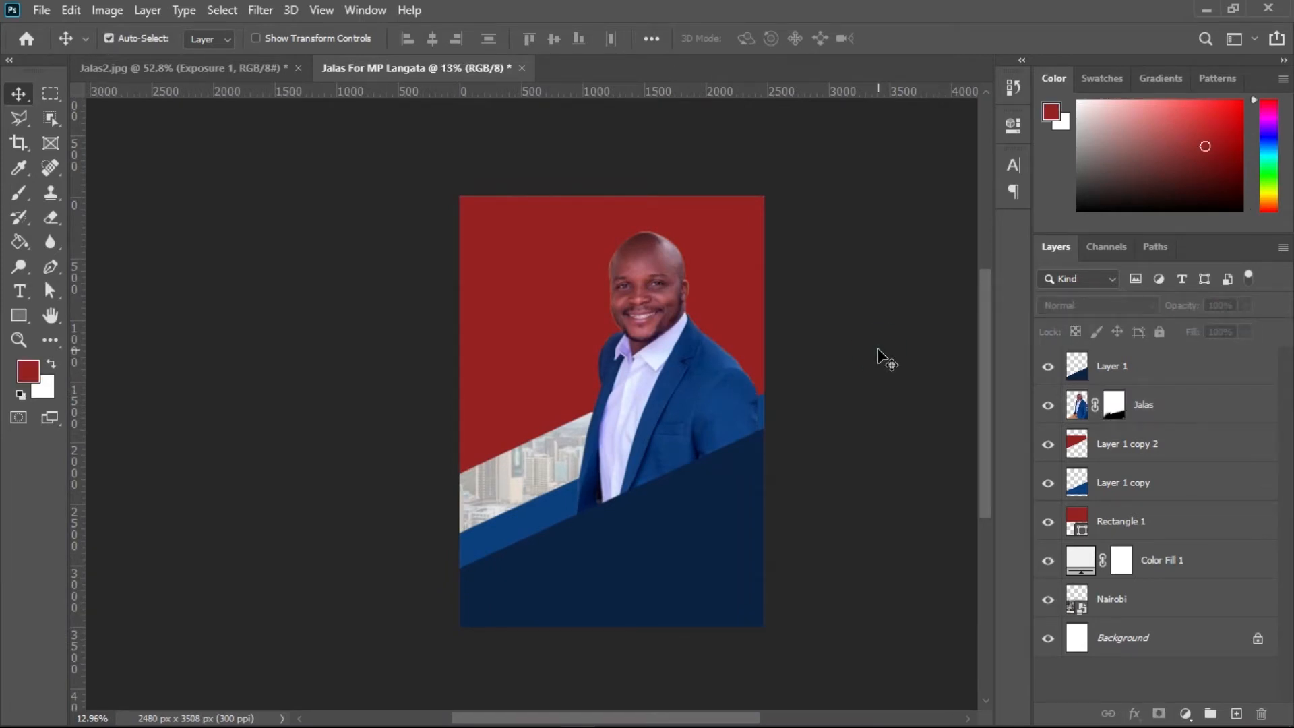
pyautogui.moveTo(605, 265); pyautogui.dragTo(650, 260)
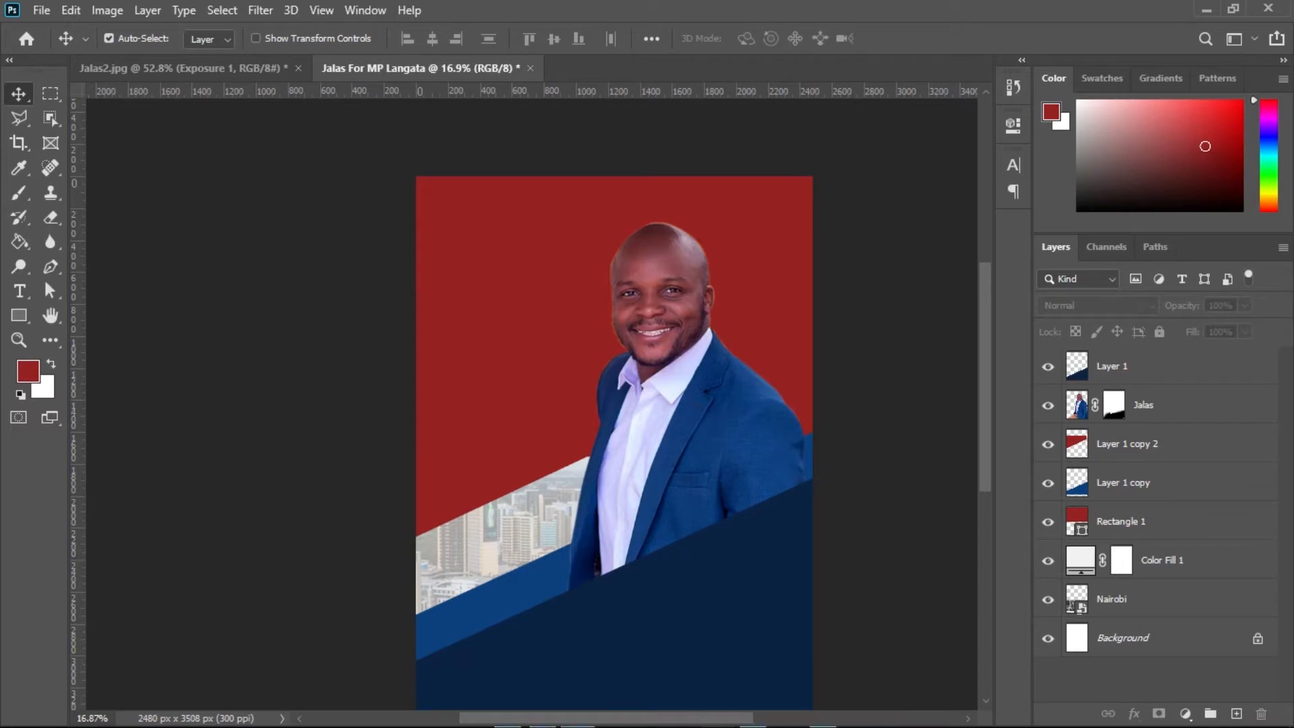
# Copy the line ORANGE DEMOCRATIC MOVEMENT (ODM) from the Notepad text file and return to Photoshop
pyautogui.click(1206, 10)
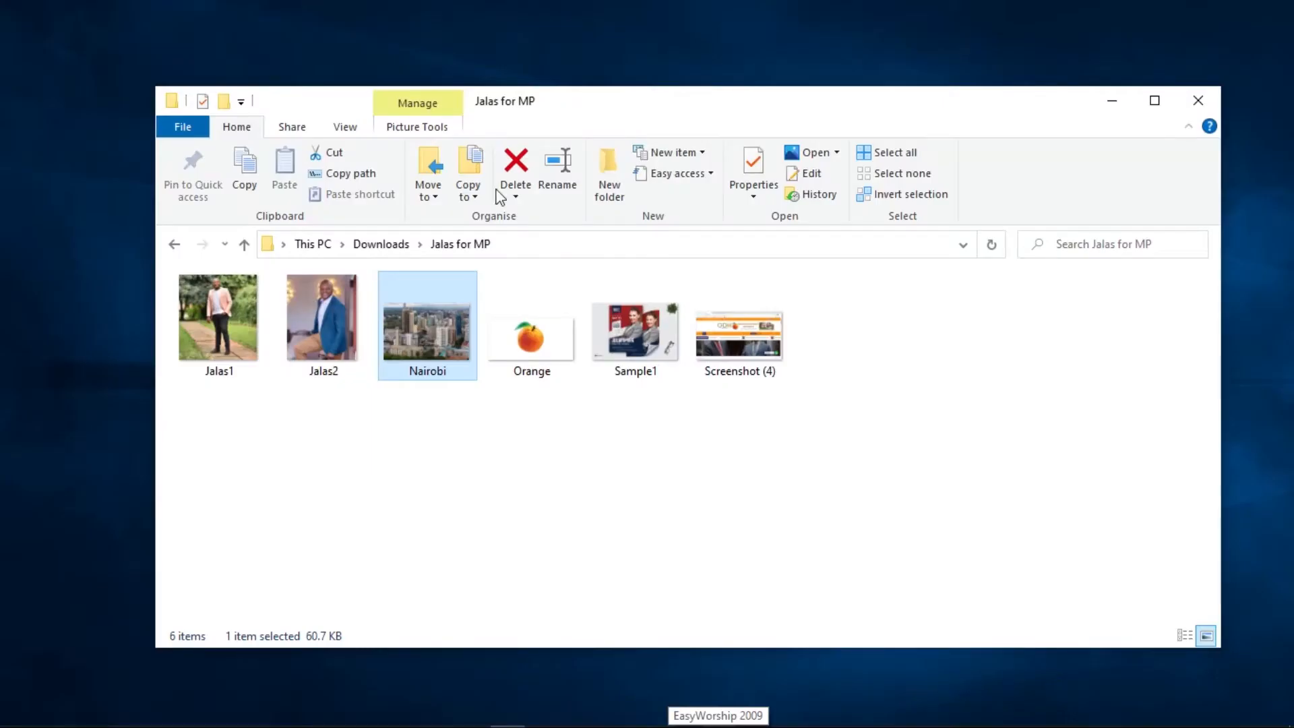
pyautogui.click(822, 720)
pyautogui.moveTo(443, 154); pyautogui.dragTo(226, 154)
pyautogui.rightClick(216, 155)
pyautogui.click(260, 203)
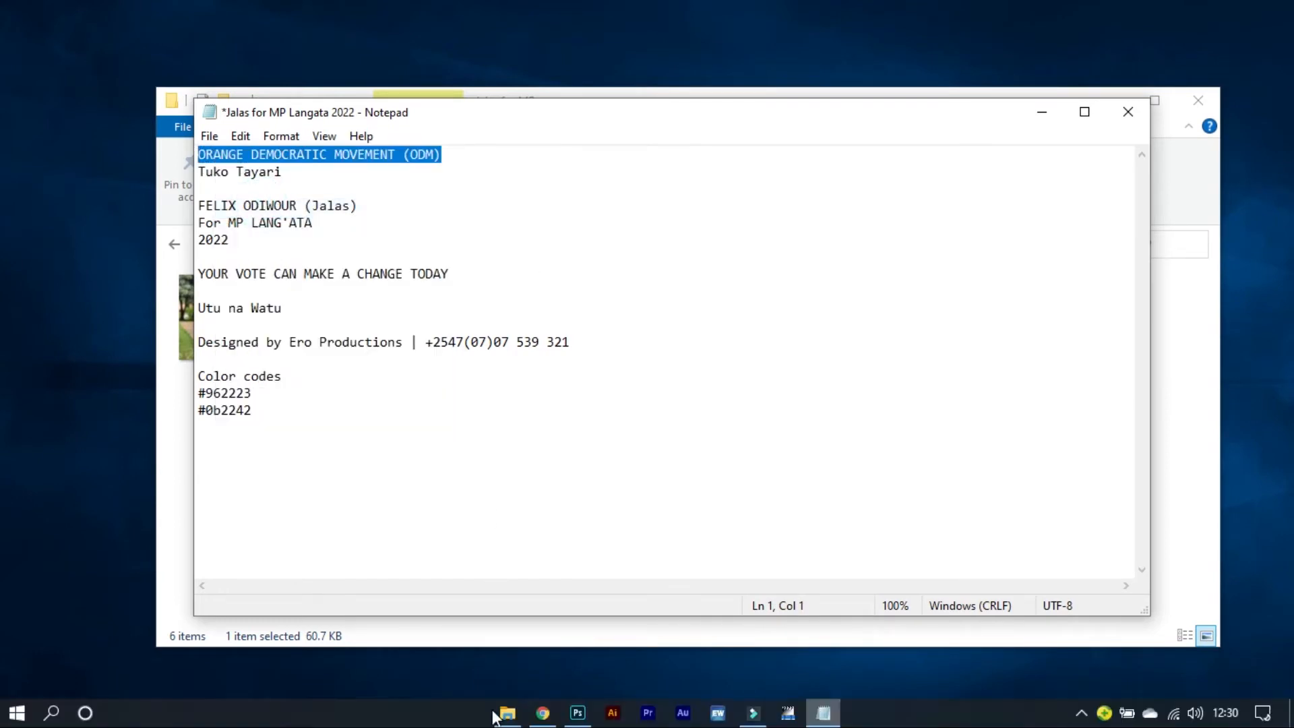
pyautogui.click(578, 713)
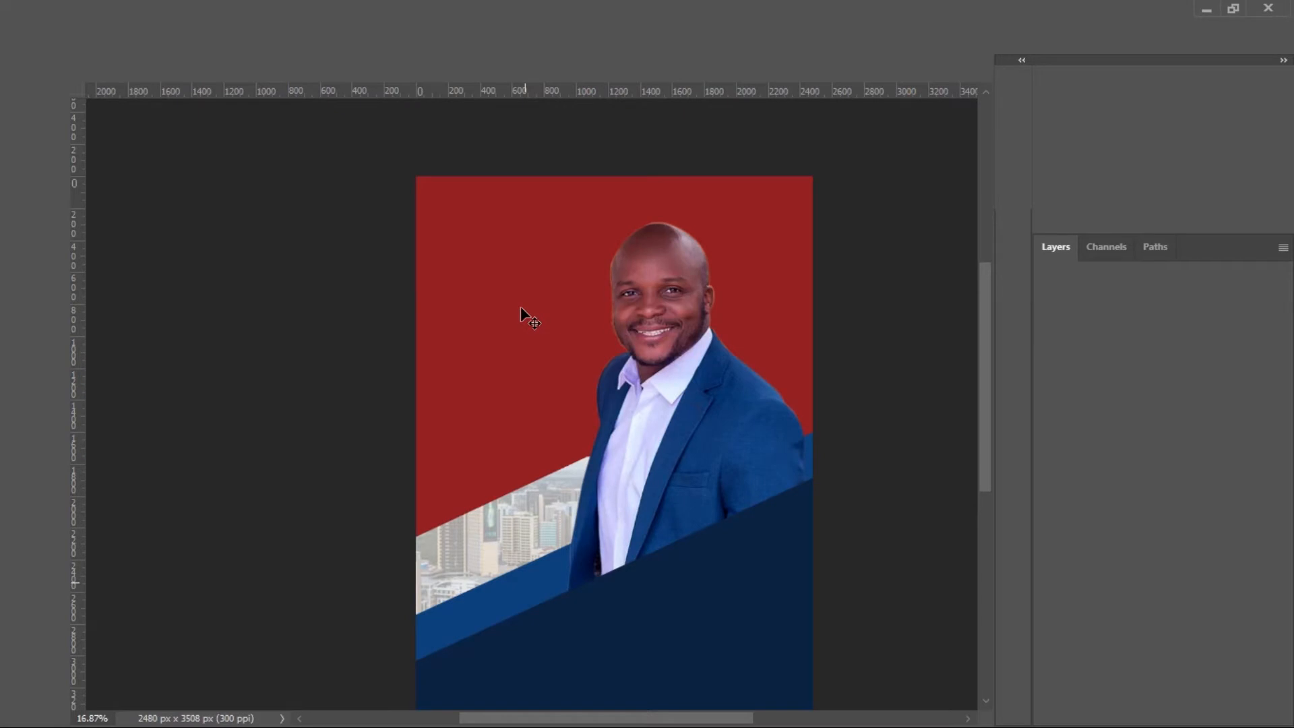
# Add a horizontal text layer on the red area with the copied ORANGE DEMOCRATIC MOVEMENT (ODM) line and left-align it
pyautogui.click(20, 291)
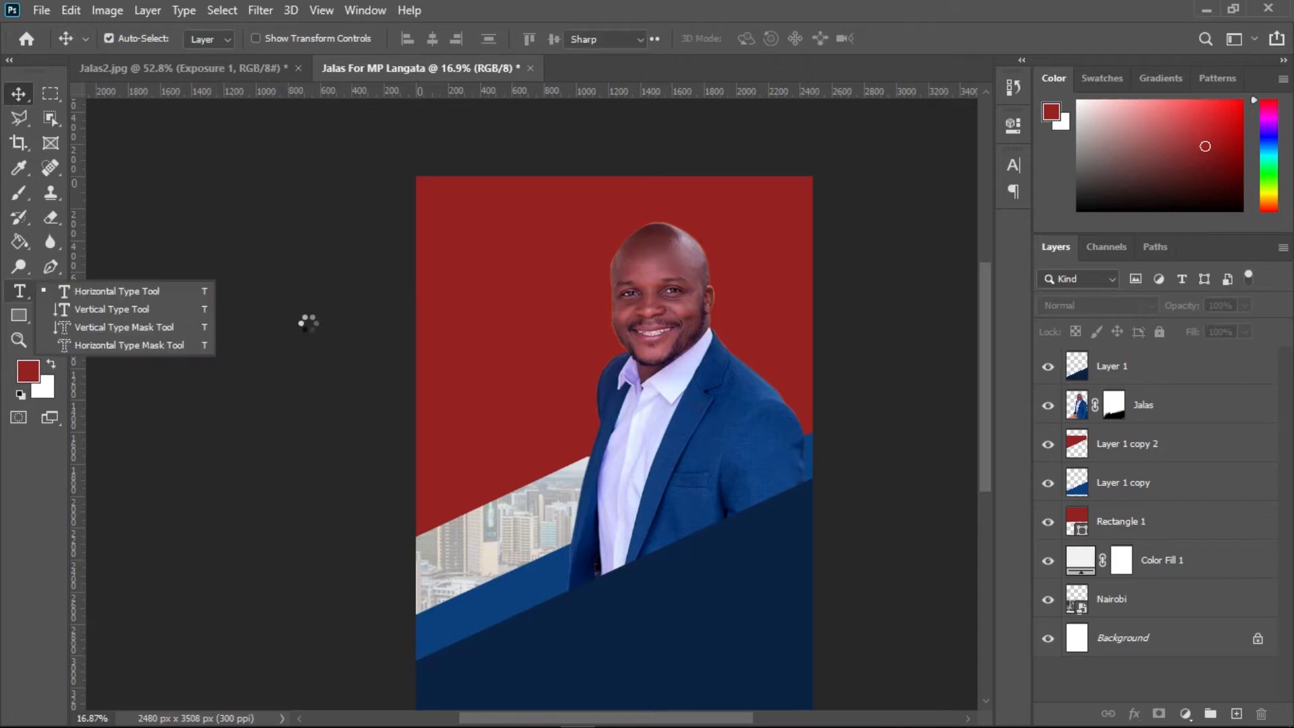
pyautogui.click(122, 292)
pyautogui.click(481, 268)
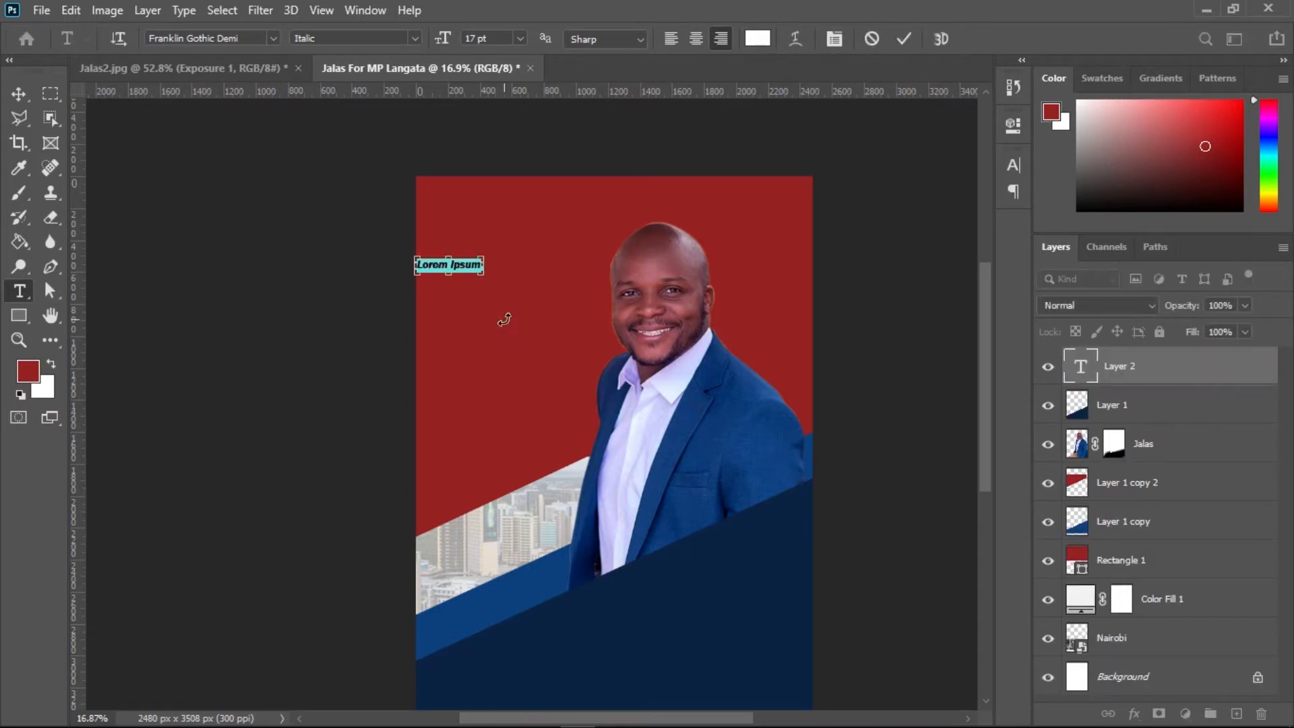
pyautogui.hotkey('ctrl', 'v')
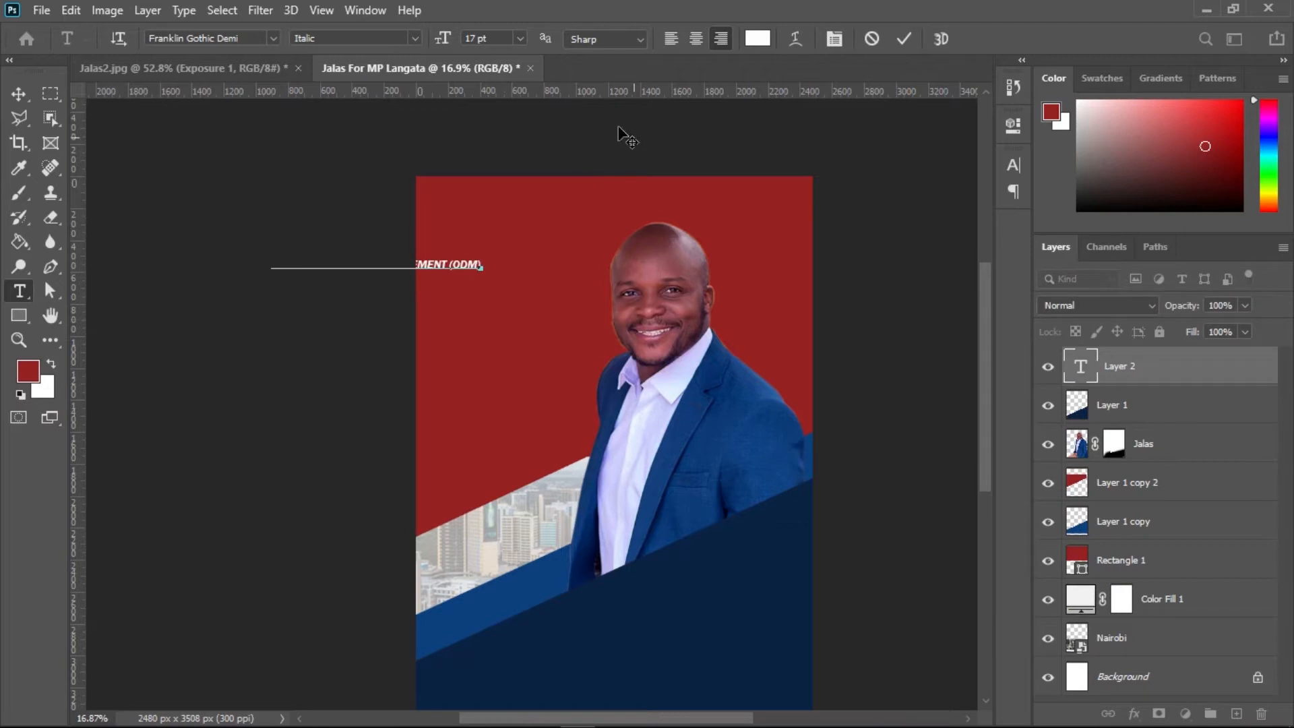
pyautogui.hotkey('ctrl', 'a')
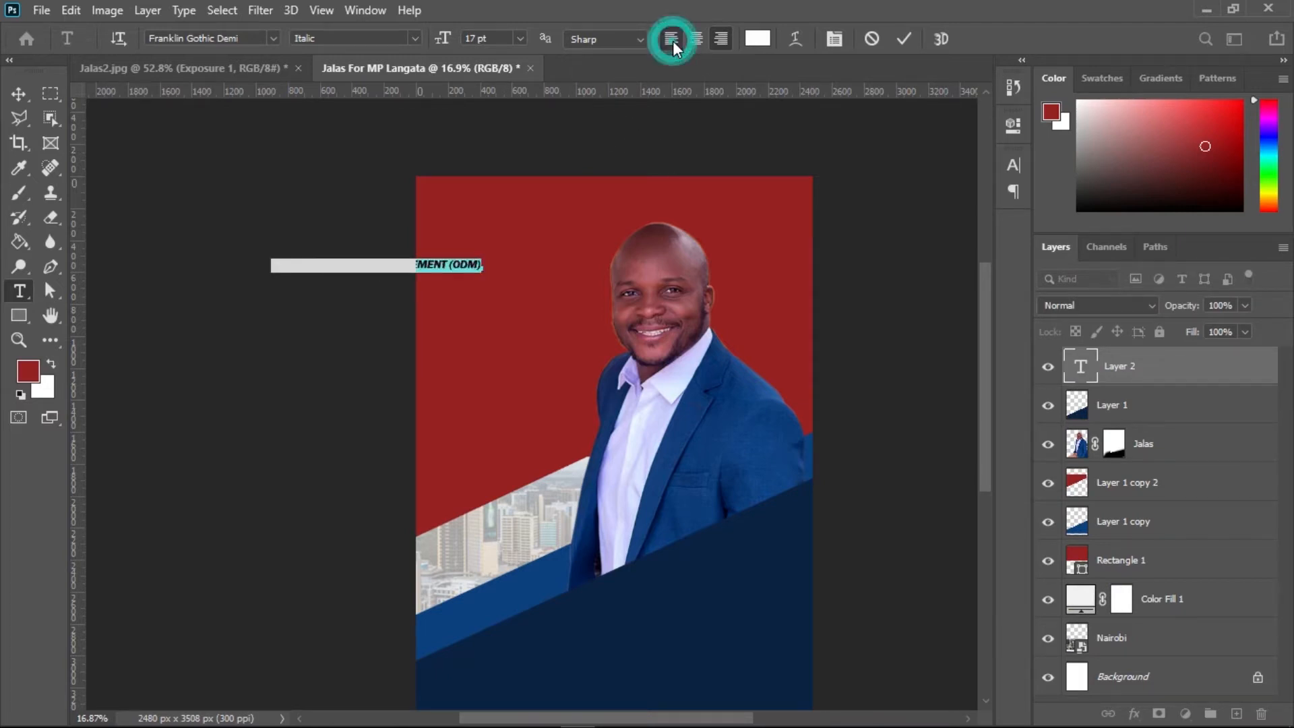
pyautogui.click(672, 41)
pyautogui.click(903, 40)
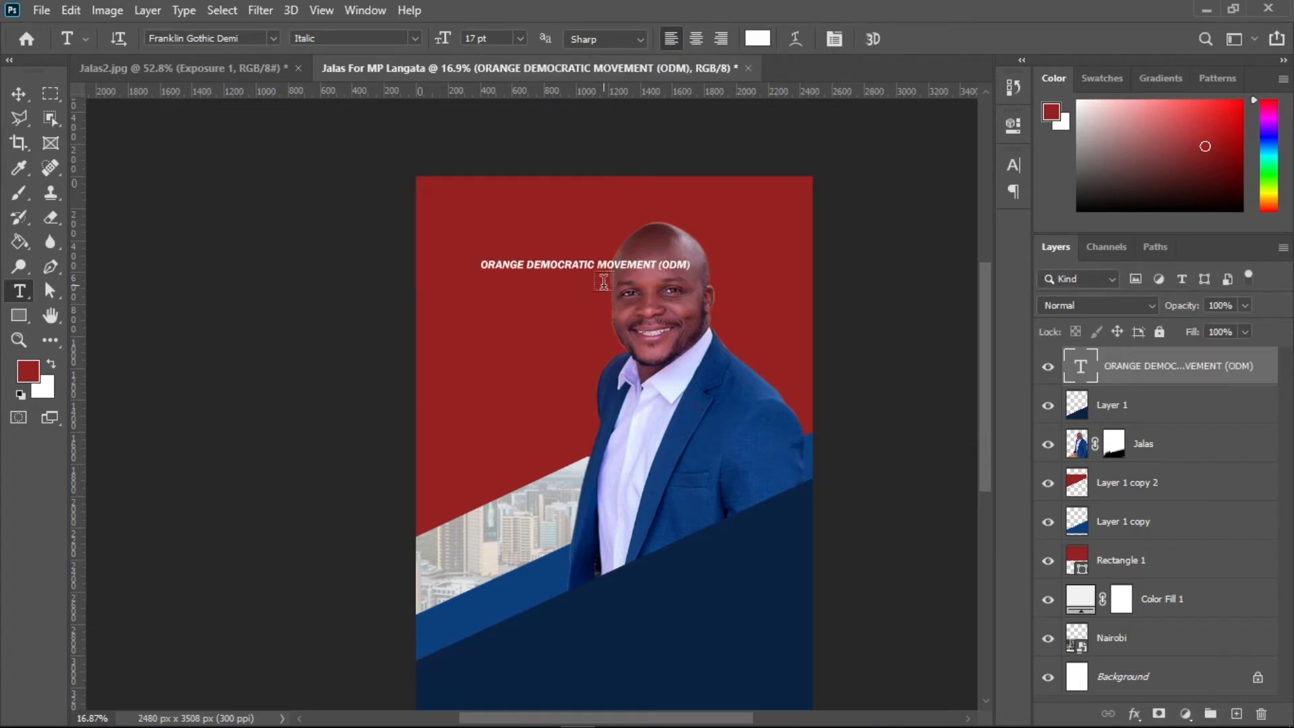
# Move the ORANGE DEMOCRATIC MOVEMENT (ODM) headline above the candidate's head and scale it to about 29.28 pt, nearly the poster's width
pyautogui.press('v')
pyautogui.moveTo(603, 259); pyautogui.dragTo(592, 200)
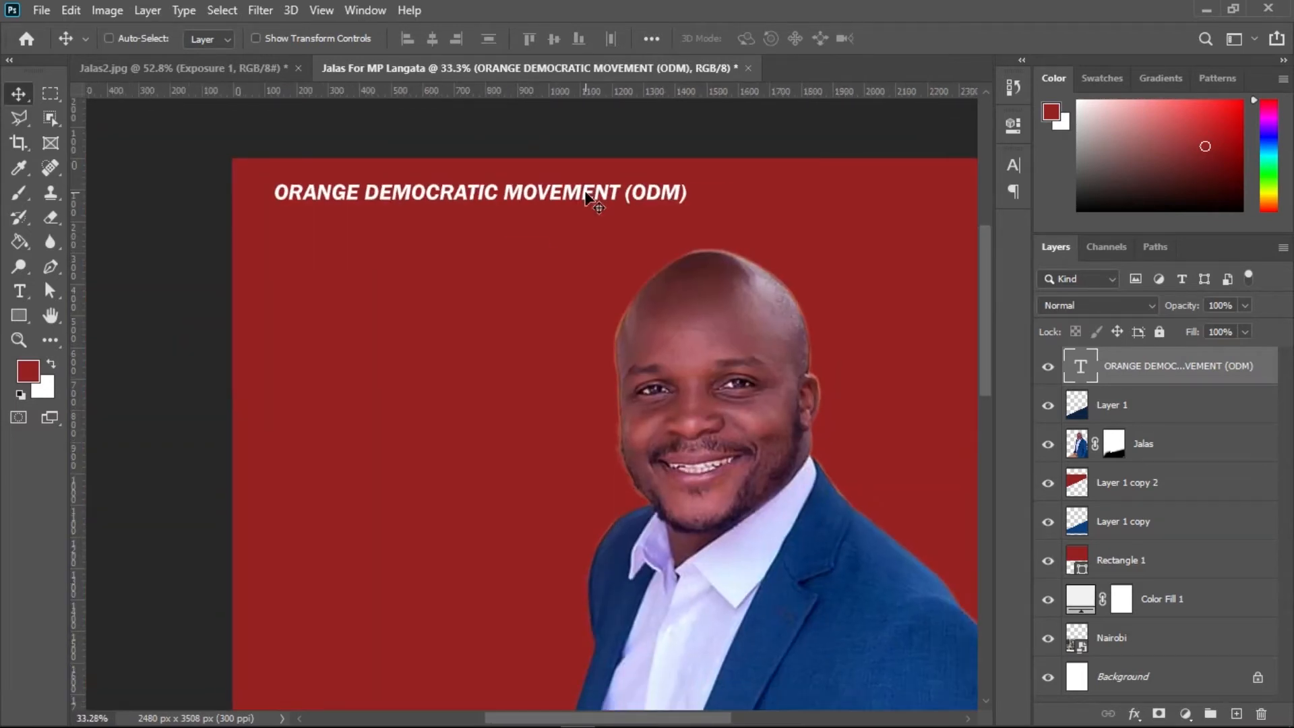
pyautogui.hotkey('ctrl', 't')
pyautogui.moveTo(735, 237); pyautogui.dragTo(895, 277)
pyautogui.click(939, 39)
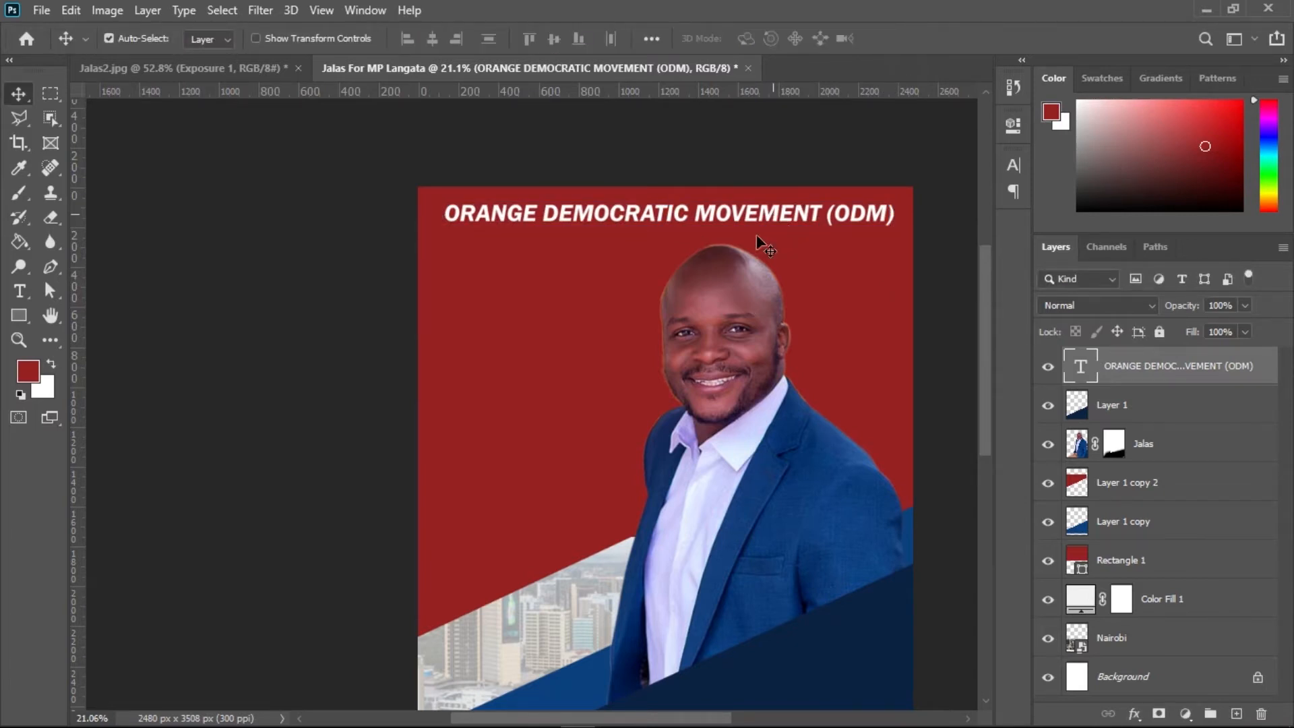
# Center the ORANGE DEMOCRATIC MOVEMENT (ODM) headline horizontally on the Background layer and deselect both layers
pyautogui.click(1156, 678)
pyautogui.click(432, 41)
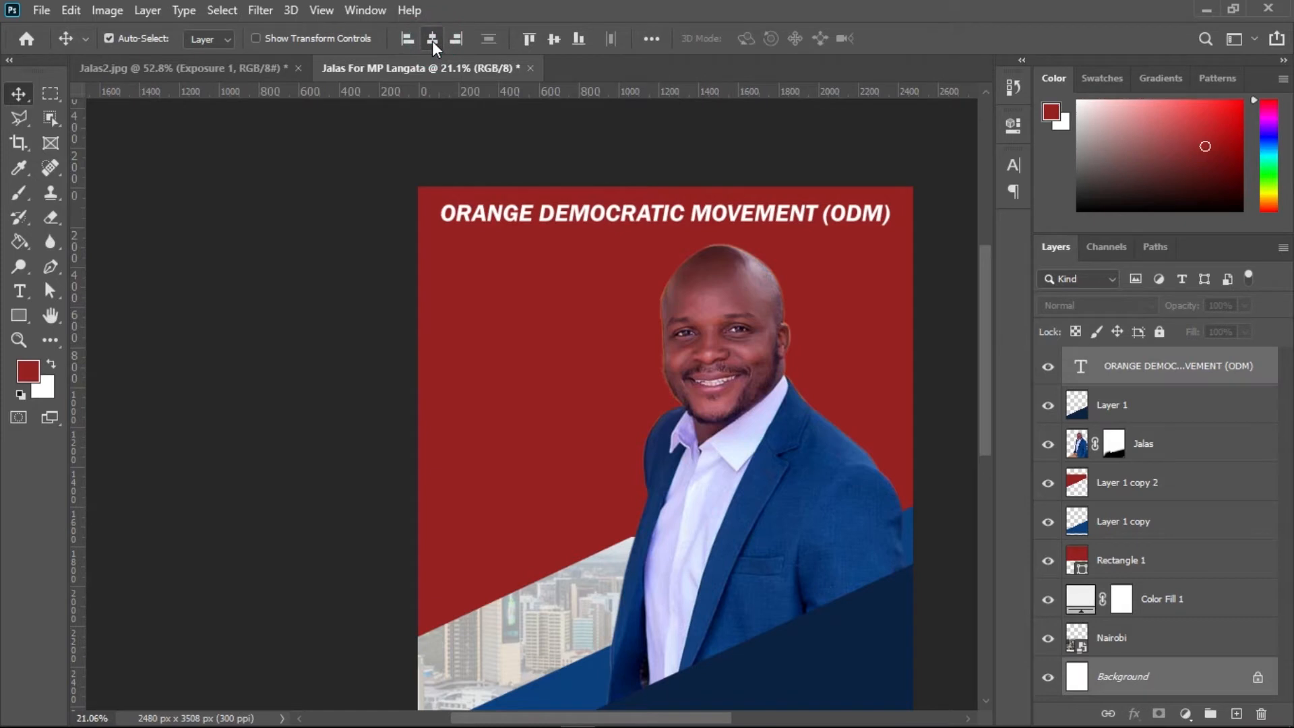
pyautogui.click(867, 141)
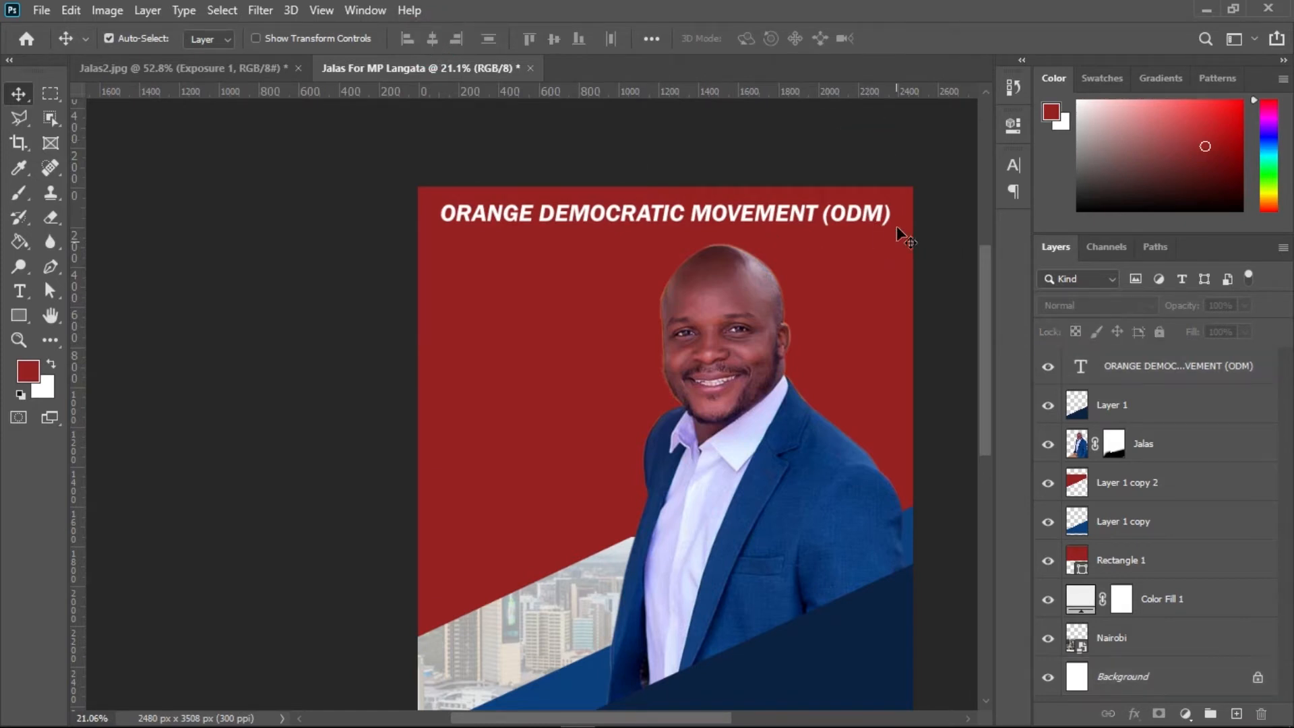
# Examine the character settings and available font styles of the ORANGE DEMOCRATIC MOVEMENT (ODM) headline
pyautogui.click(843, 214)
pyautogui.click(1012, 166)
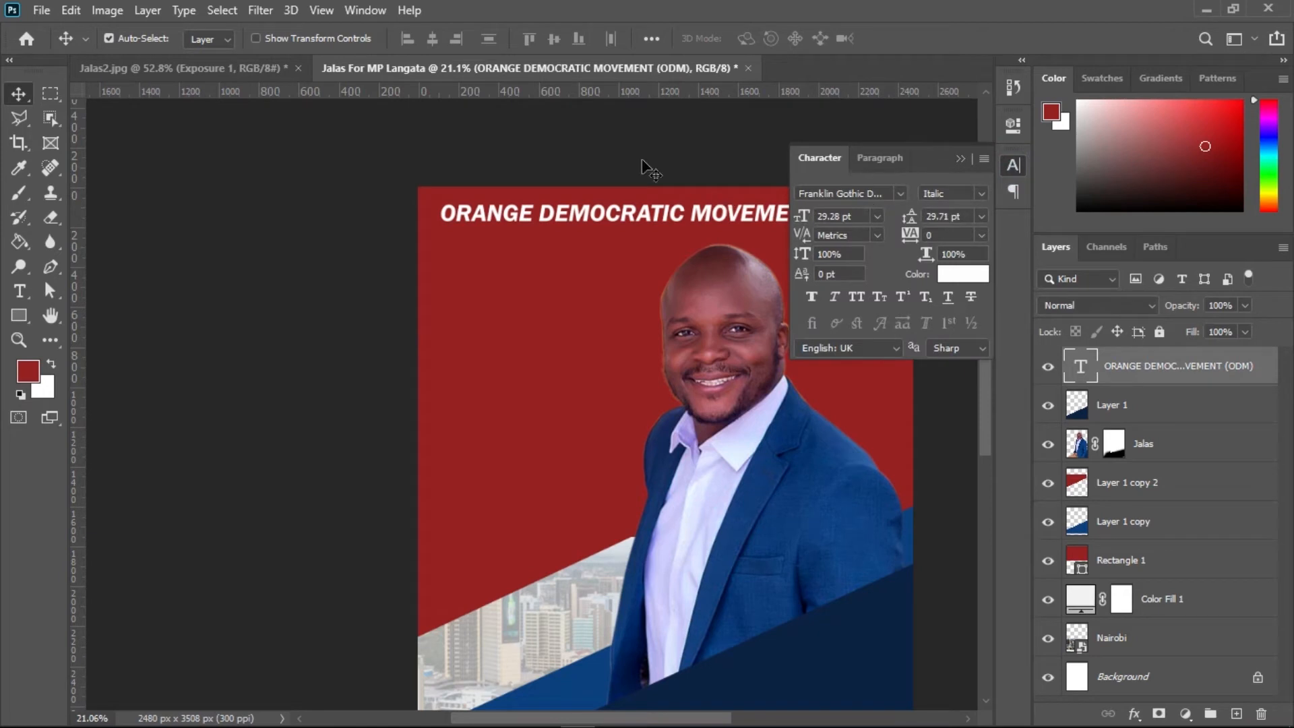
pyautogui.click(982, 193)
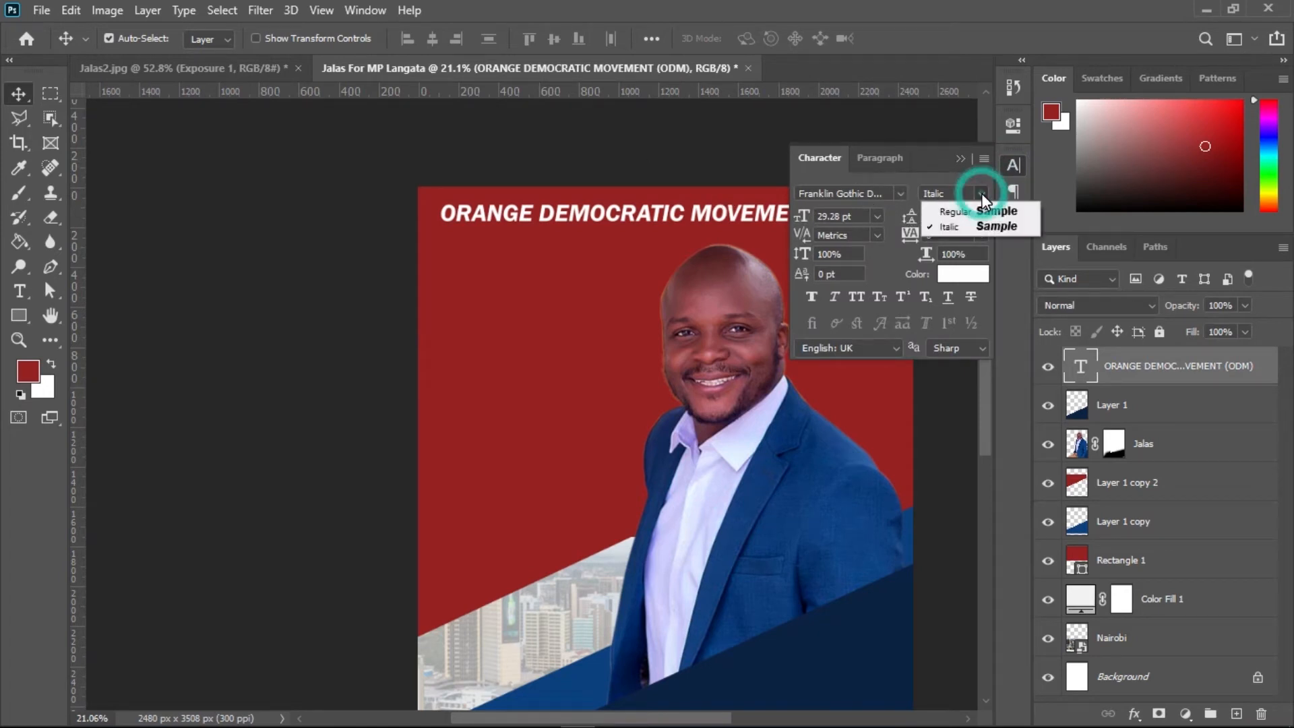
pyautogui.click(653, 156)
pyautogui.click(713, 154)
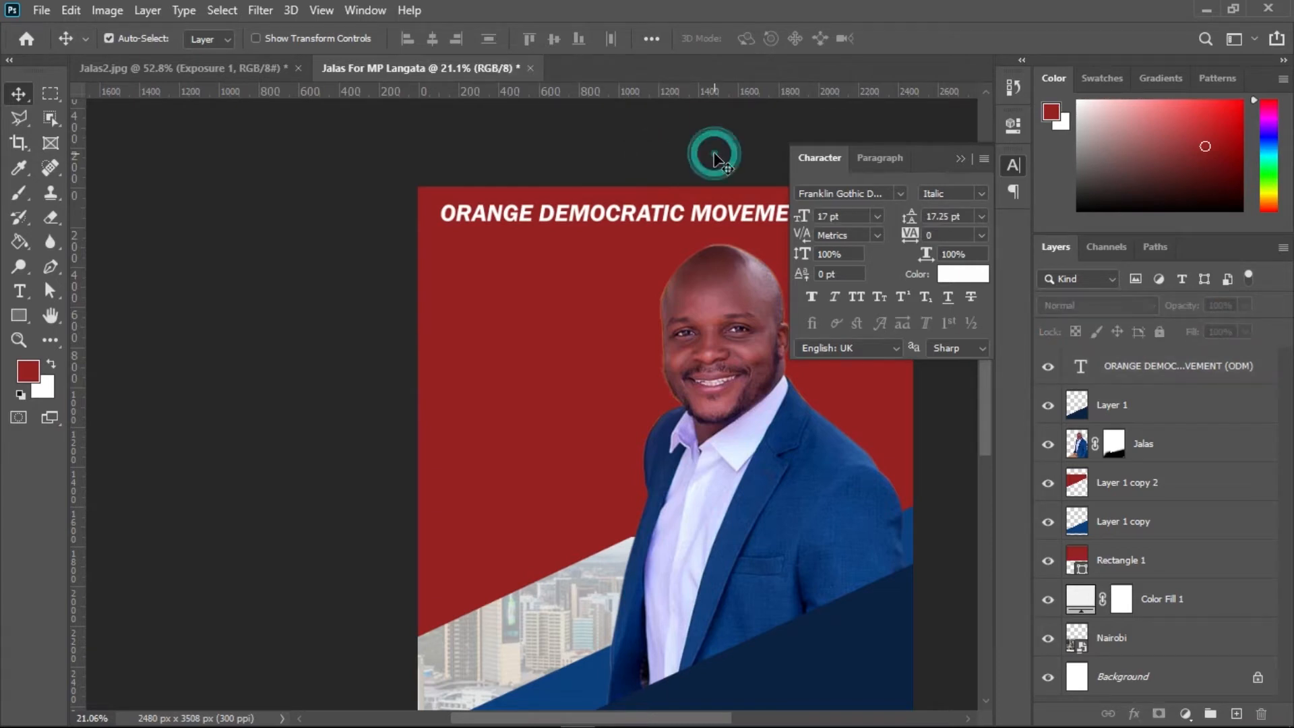
pyautogui.click(959, 158)
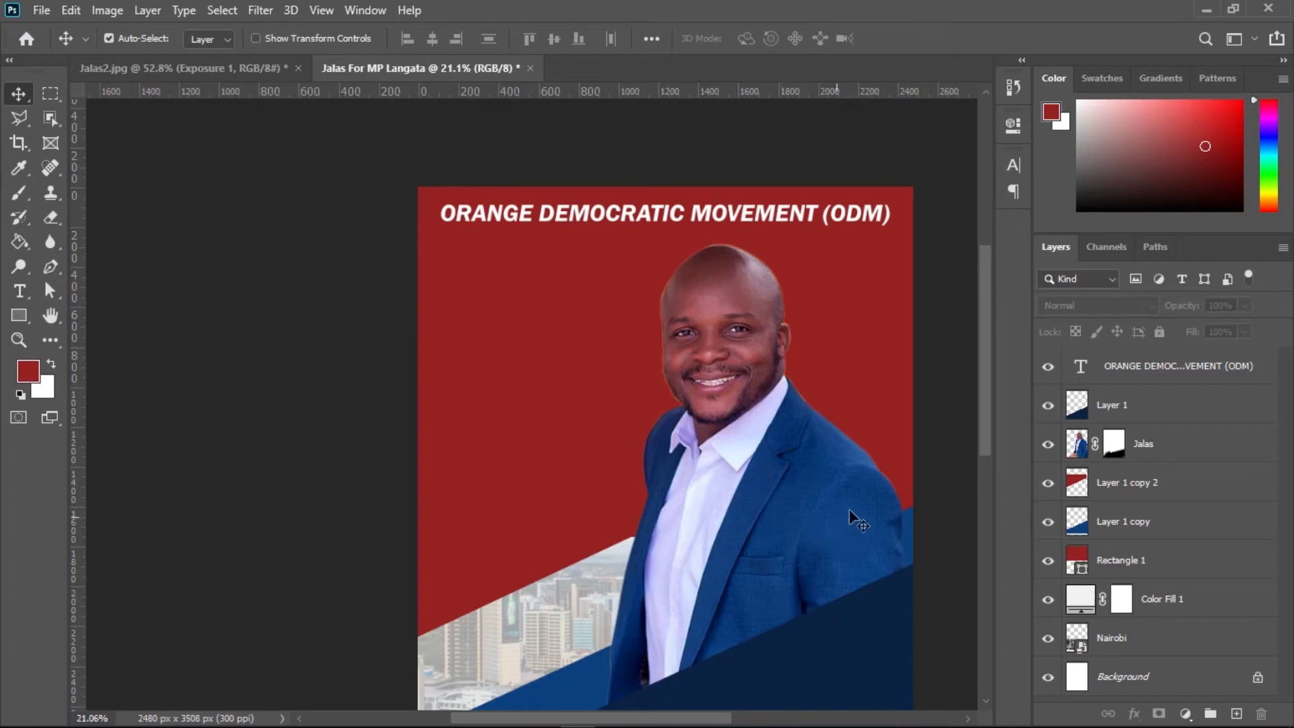
# Copy the slogan Tuko Tayari from the Notepad text file and return to Photoshop
pyautogui.click(1205, 12)
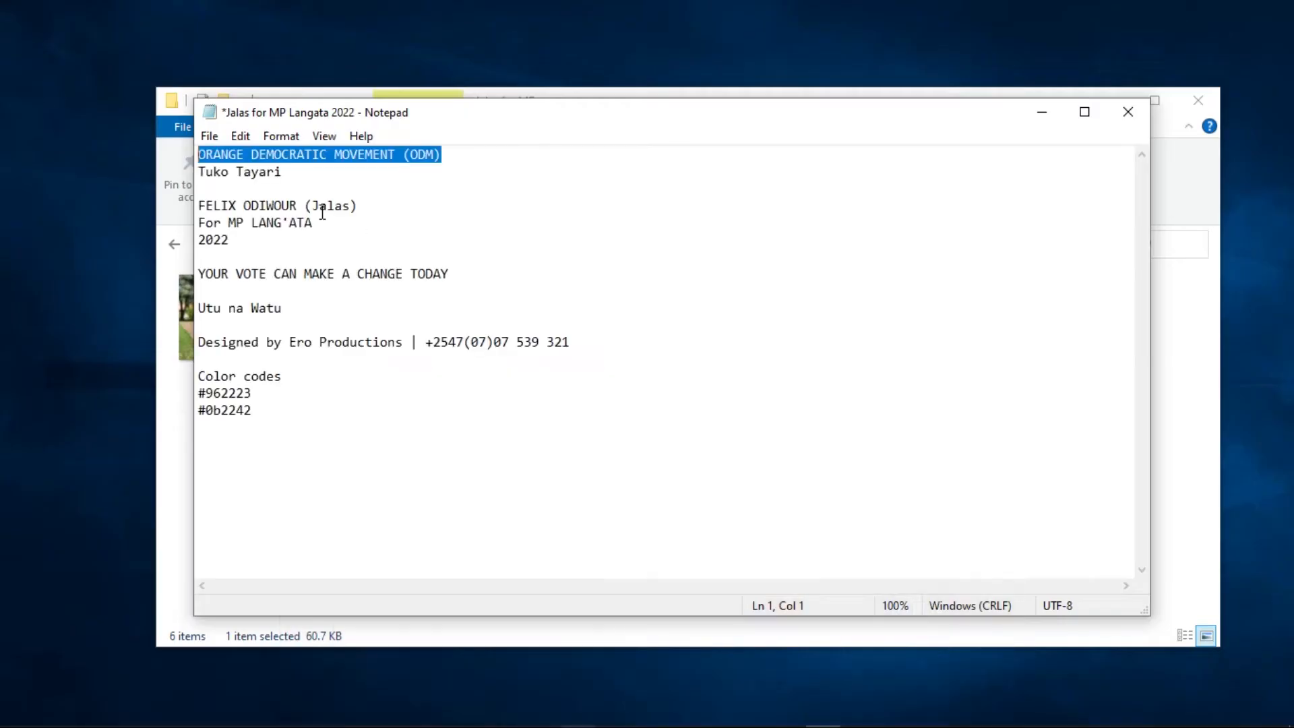
pyautogui.moveTo(293, 171); pyautogui.dragTo(203, 173)
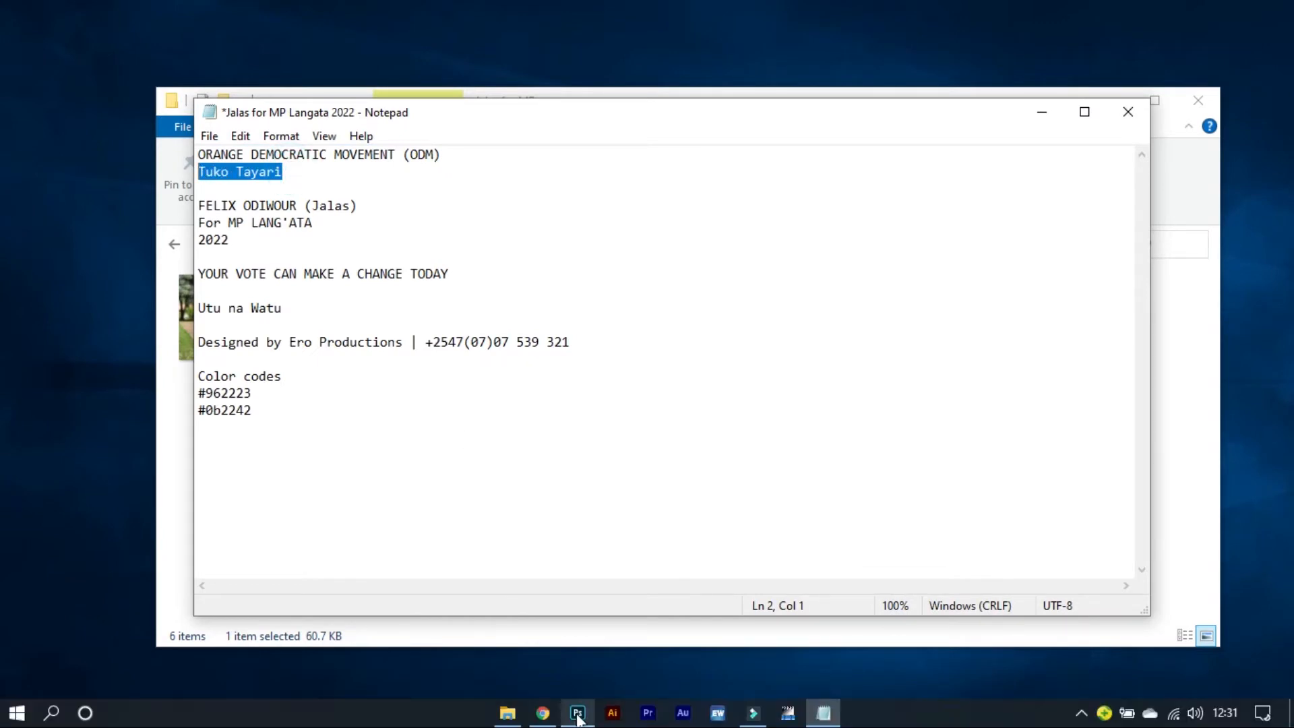
pyautogui.click(576, 712)
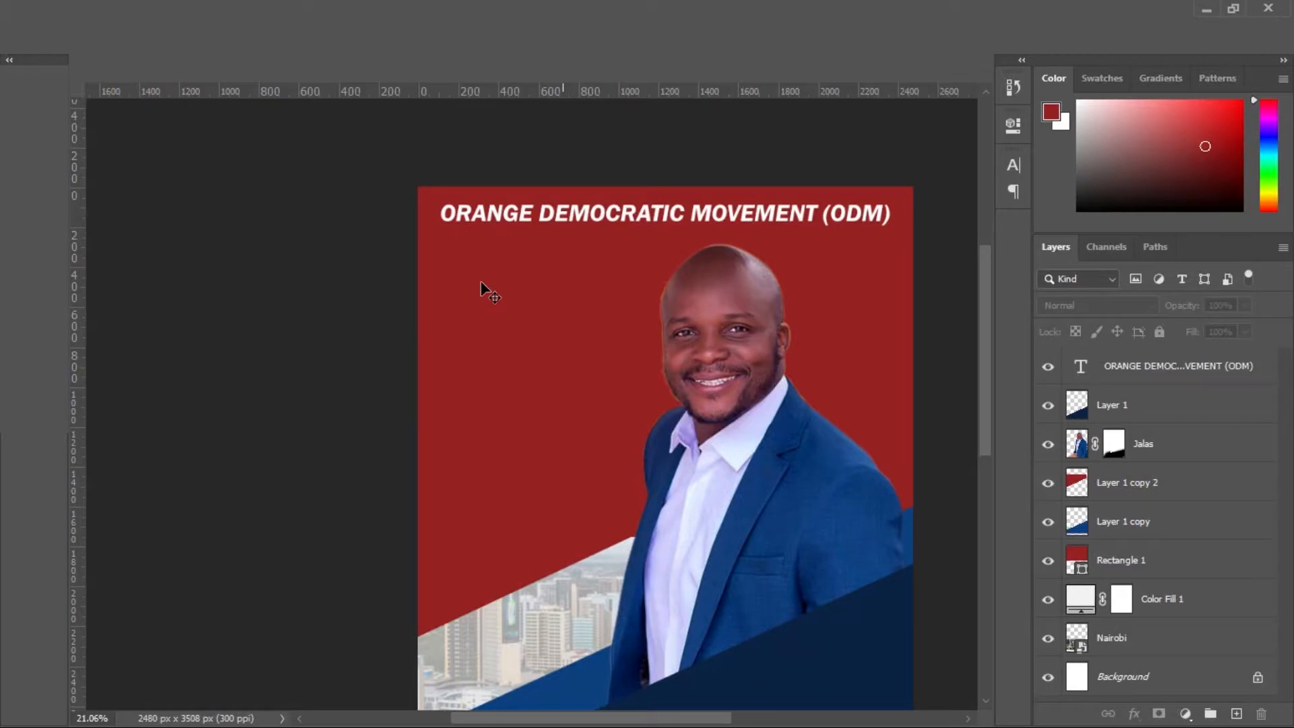
# Duplicate the ORANGE DEMOCRATIC MOVEMENT (ODM) headline below the original and replace the copy's text with Tuko Tayari
pyautogui.click(569, 214)
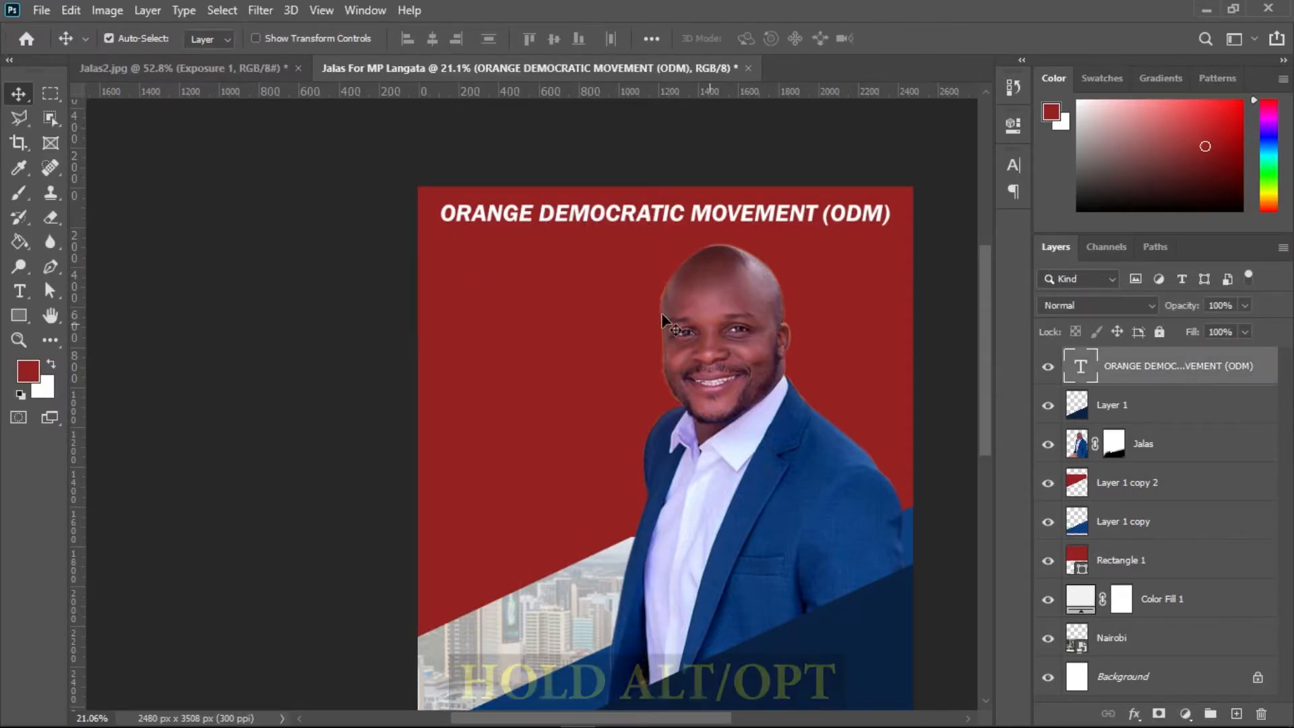
pyautogui.moveTo(583, 219); pyautogui.dragTo(565, 284)
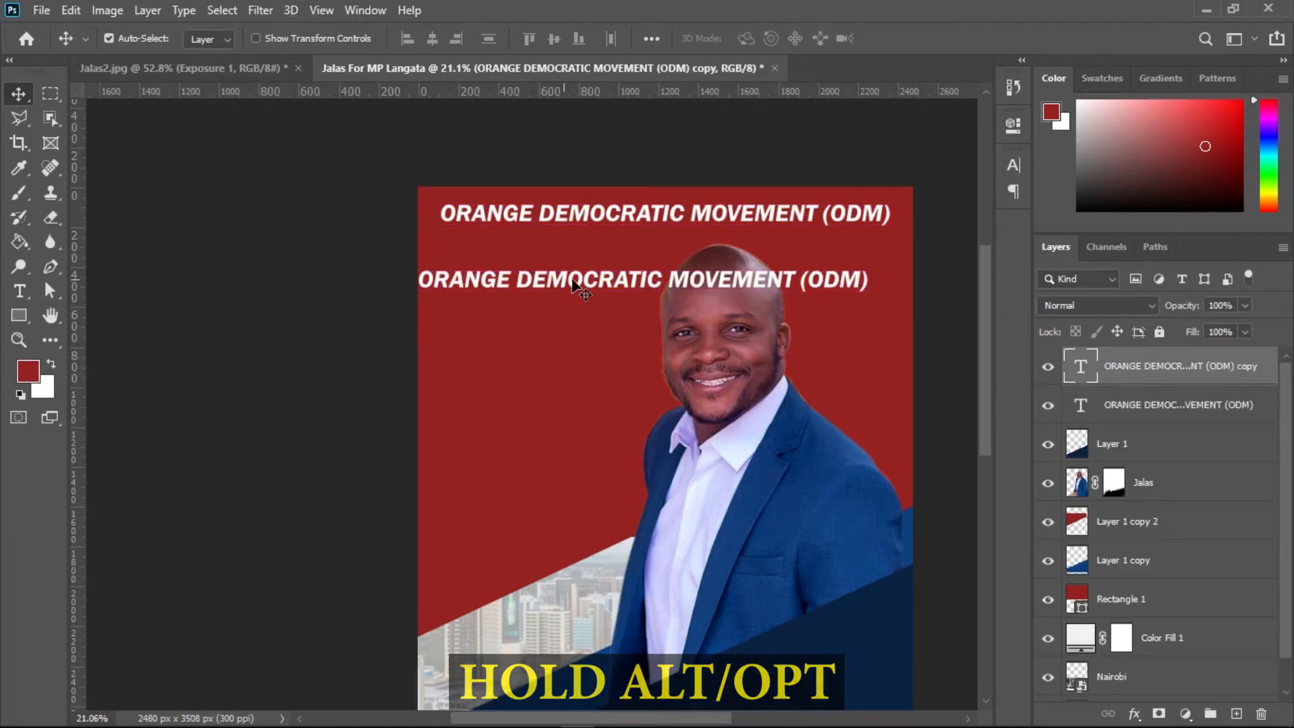
pyautogui.doubleClick(602, 276)
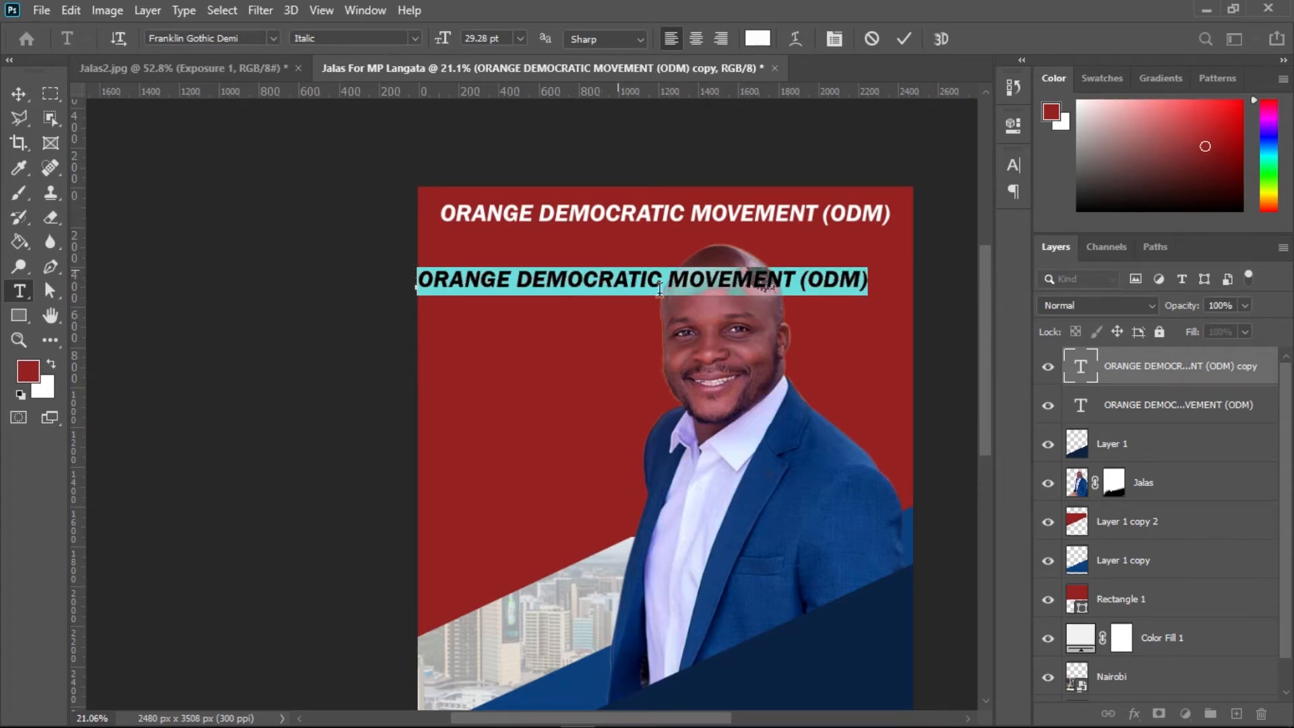
pyautogui.rightClick(610, 282)
pyautogui.click(646, 352)
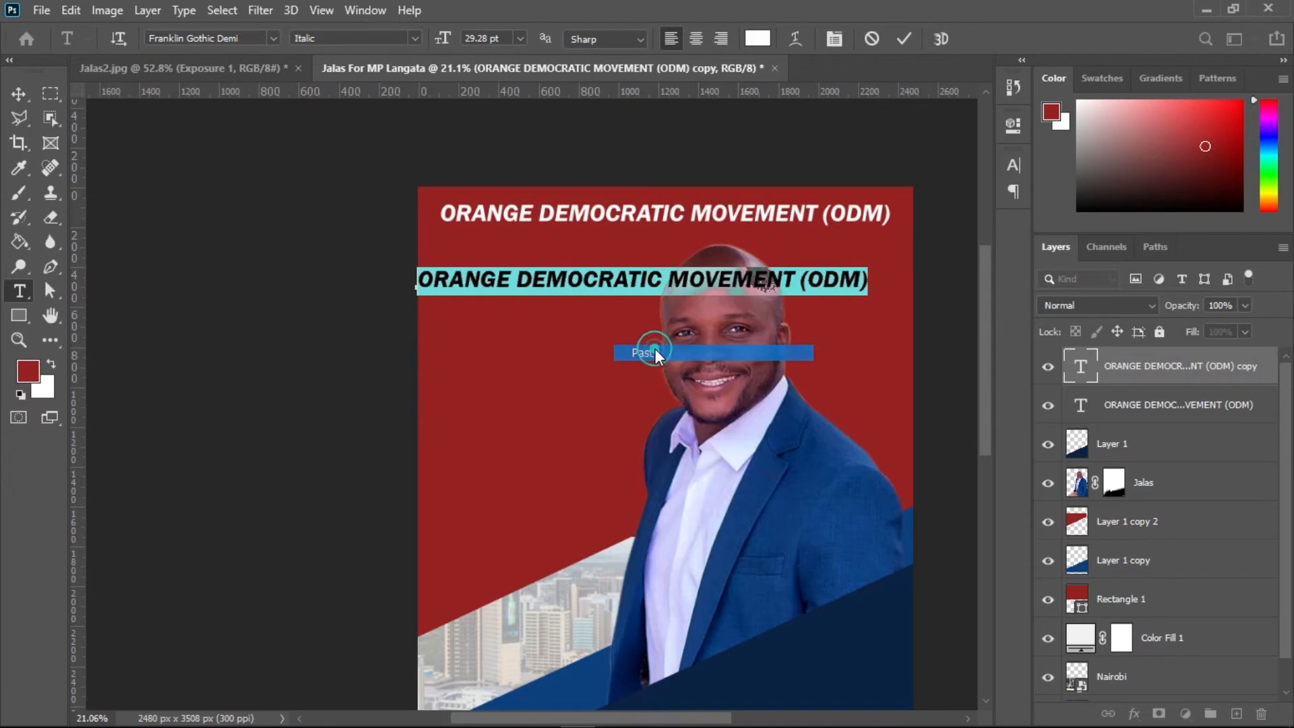
pyautogui.click(903, 39)
# Move the Tuko Tayari text directly beneath the headline's first words and deselect it
pyautogui.press('v')
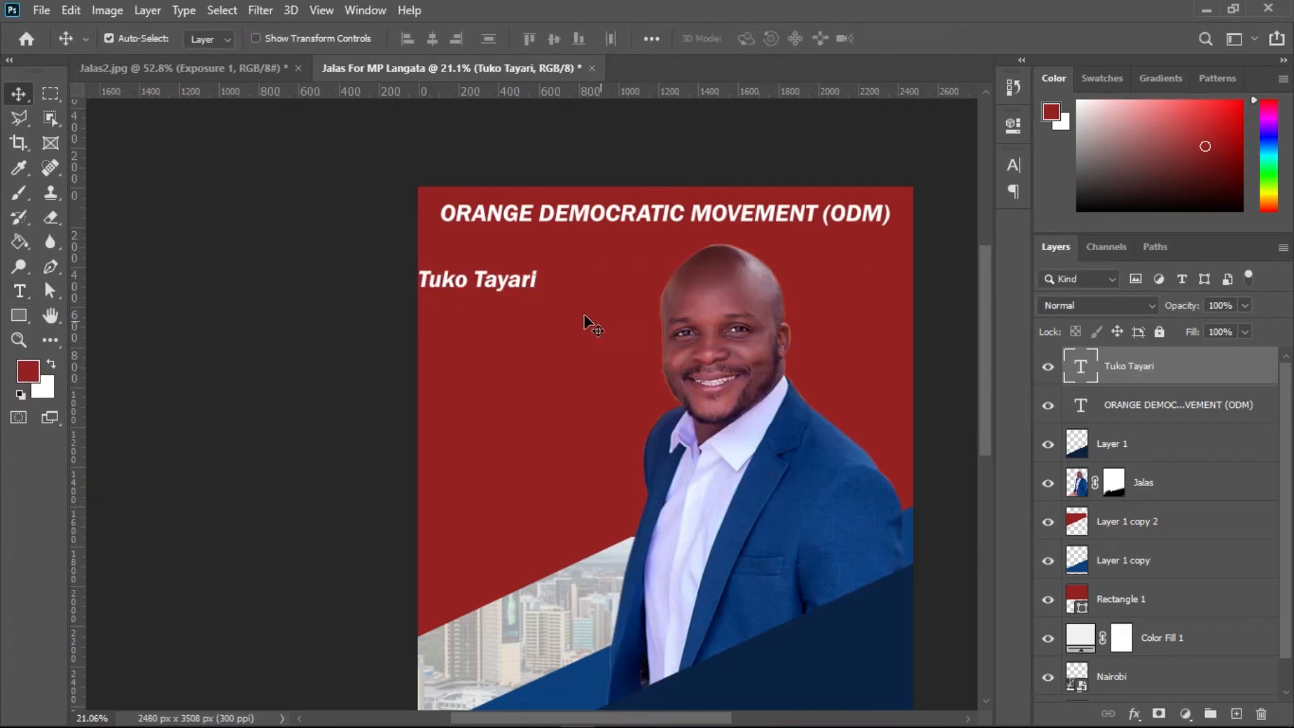
pyautogui.moveTo(512, 286); pyautogui.dragTo(570, 248)
pyautogui.click(644, 165)
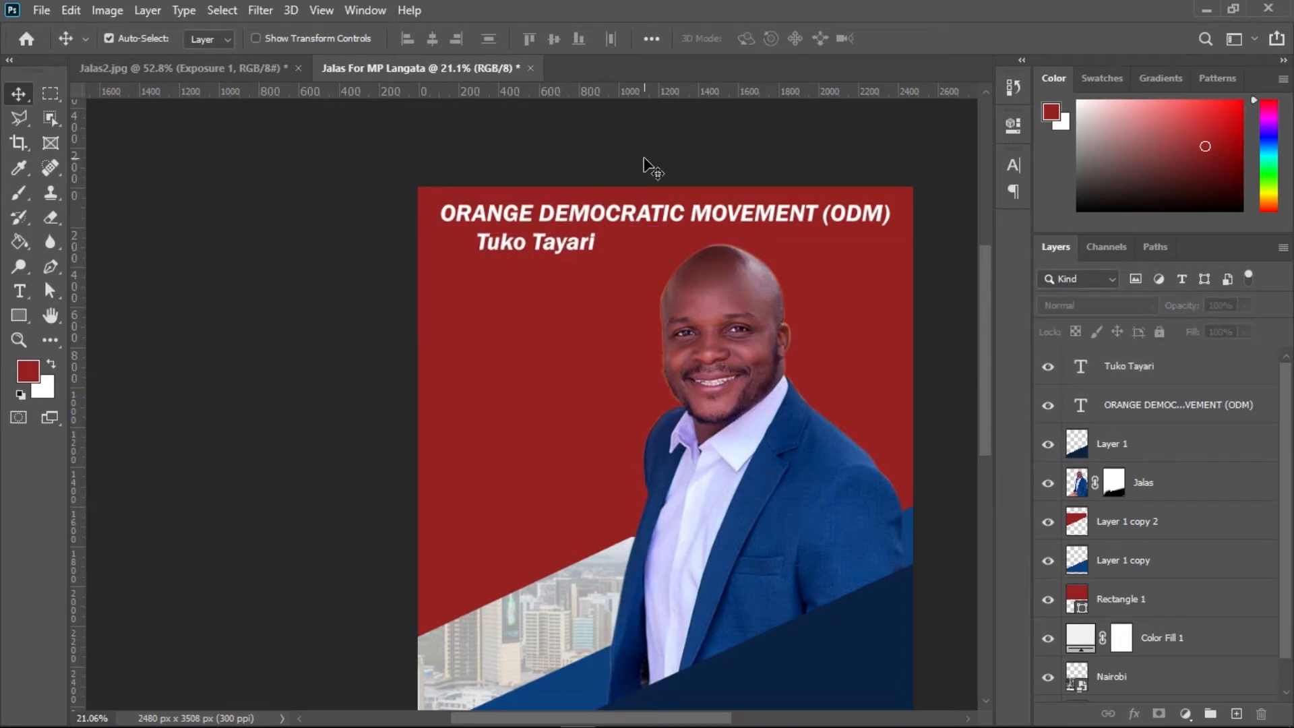
# Browse the font families for the Tuko Tayari text and set it to Calisto MT Italic
pyautogui.click(572, 253)
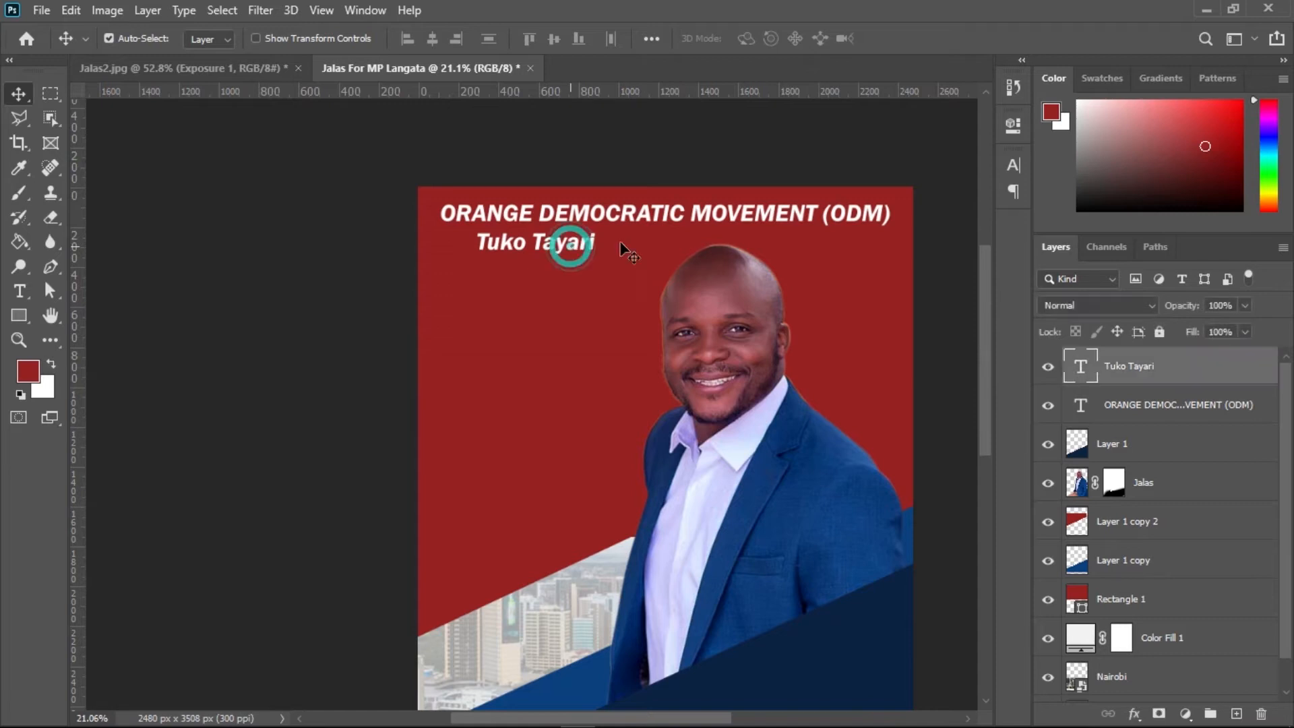
pyautogui.click(1013, 165)
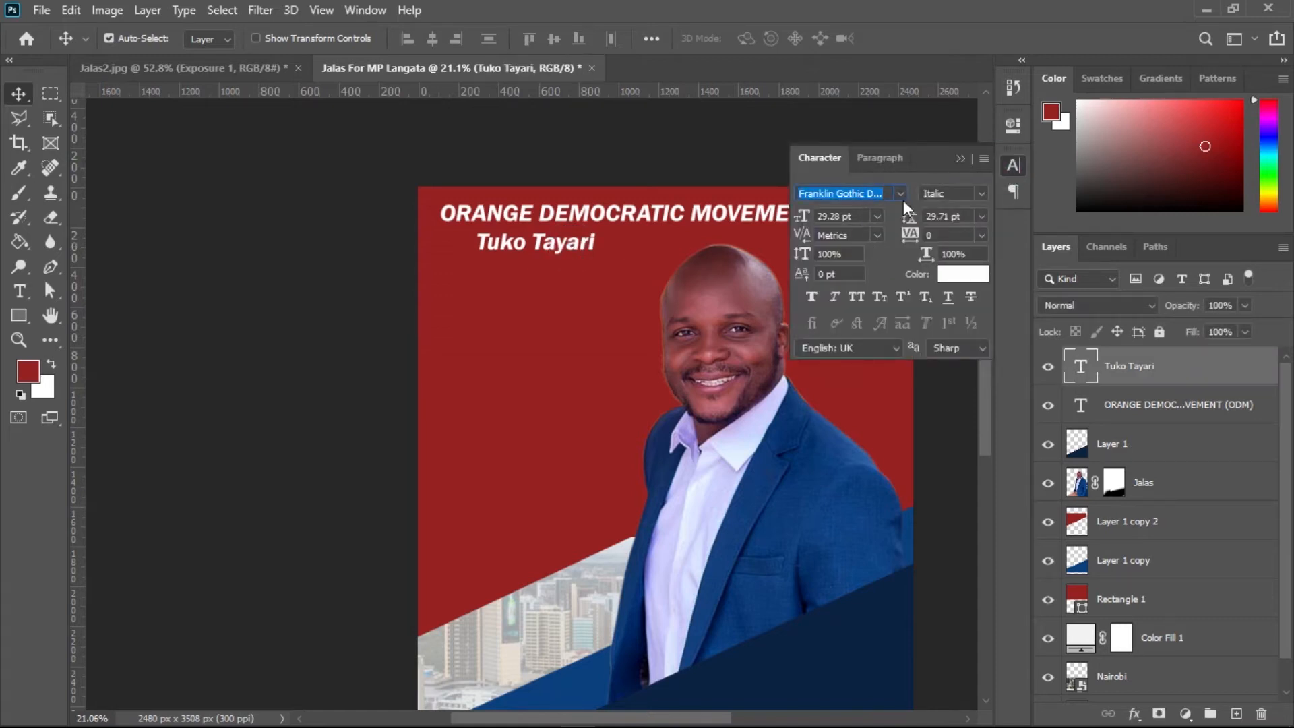
pyautogui.click(901, 194)
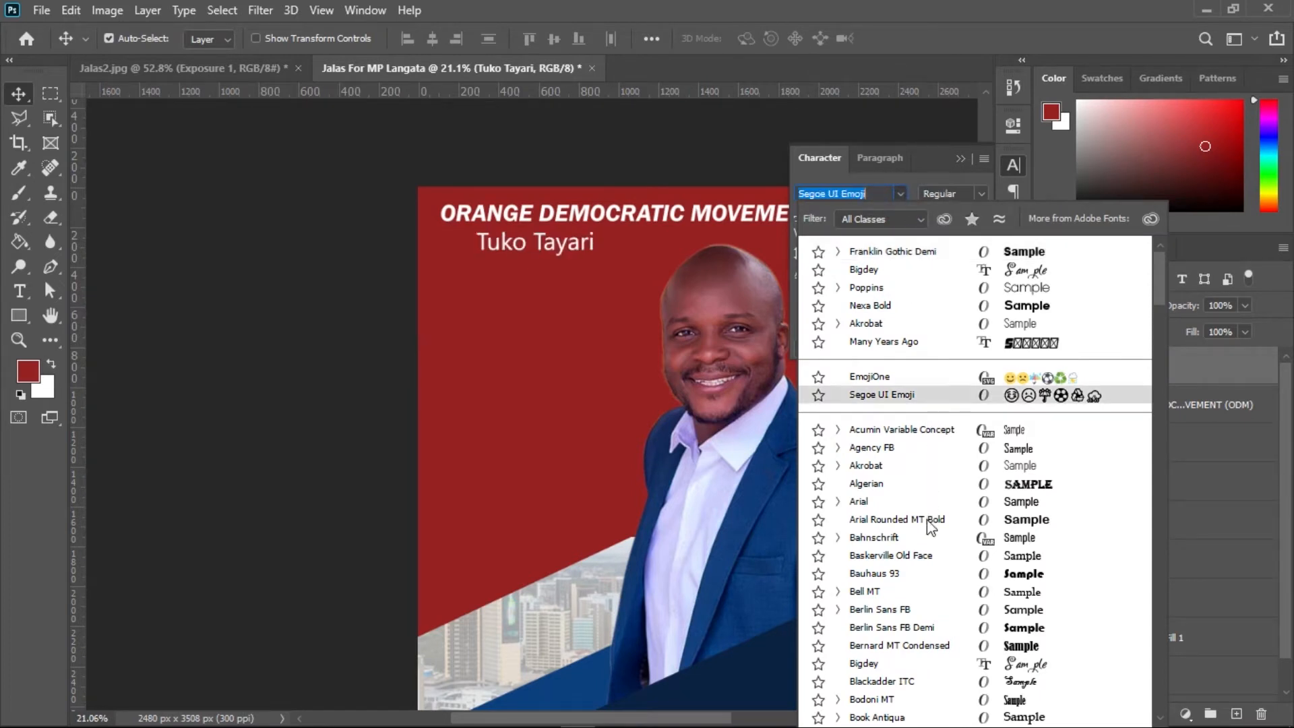
pyautogui.scroll(-1, 927, 526)
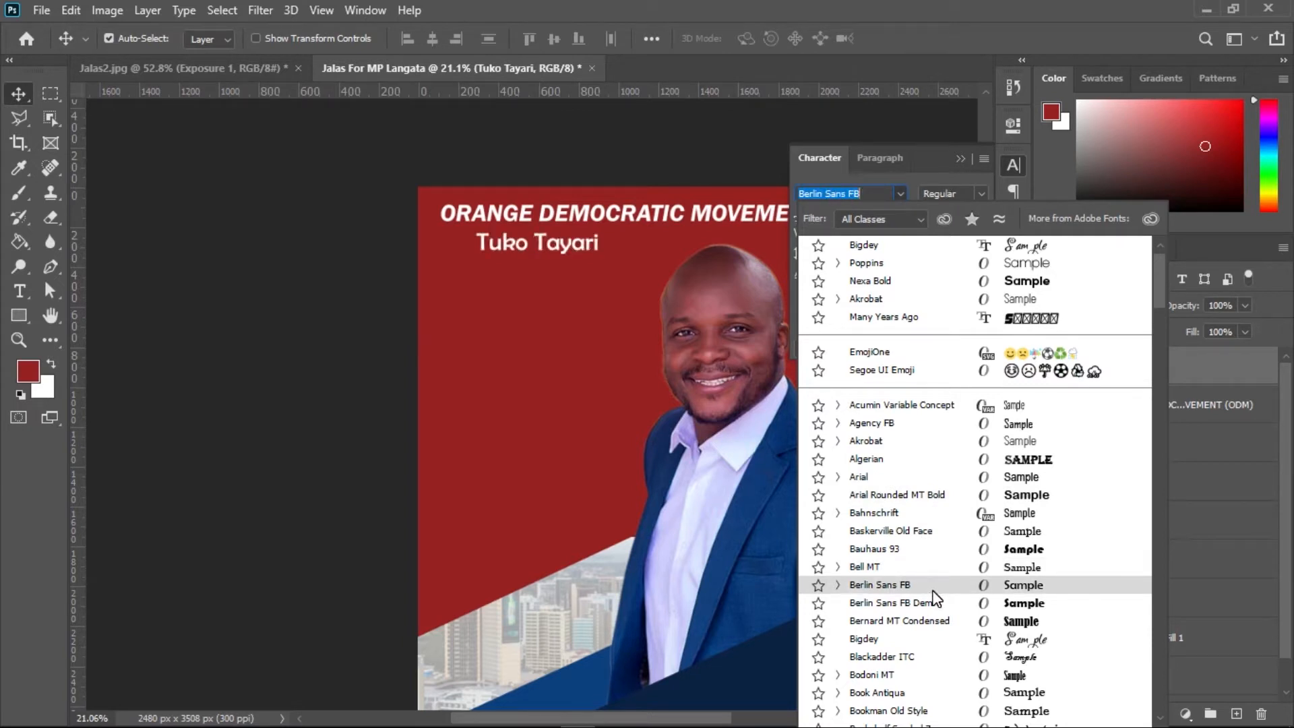
pyautogui.scroll(-4, 935, 598)
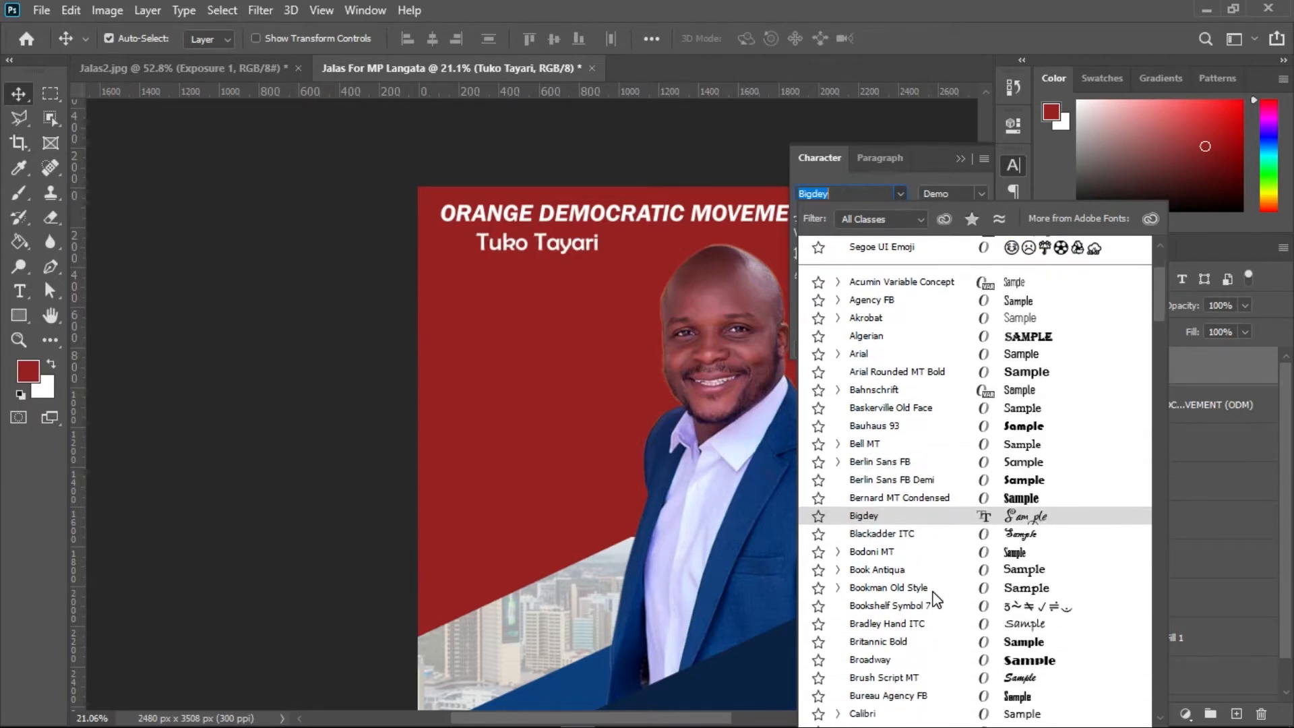
pyautogui.scroll(-1, 934, 598)
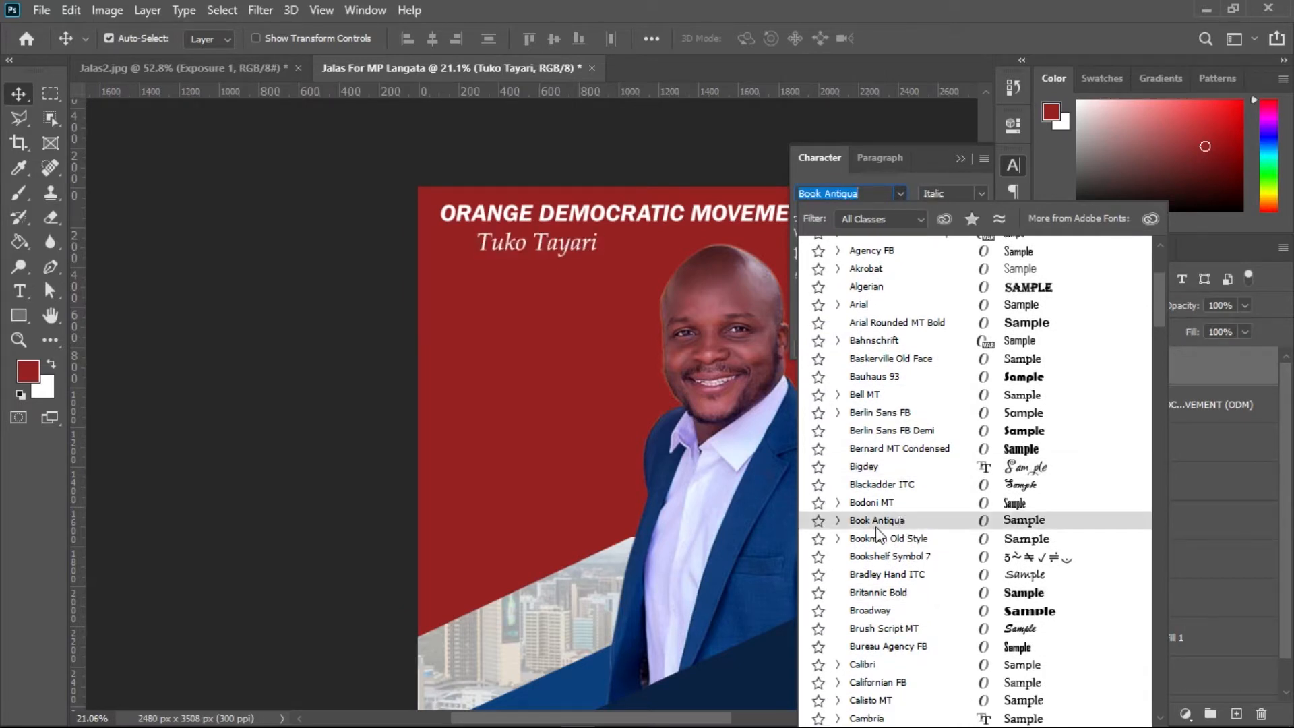
pyautogui.click(838, 520)
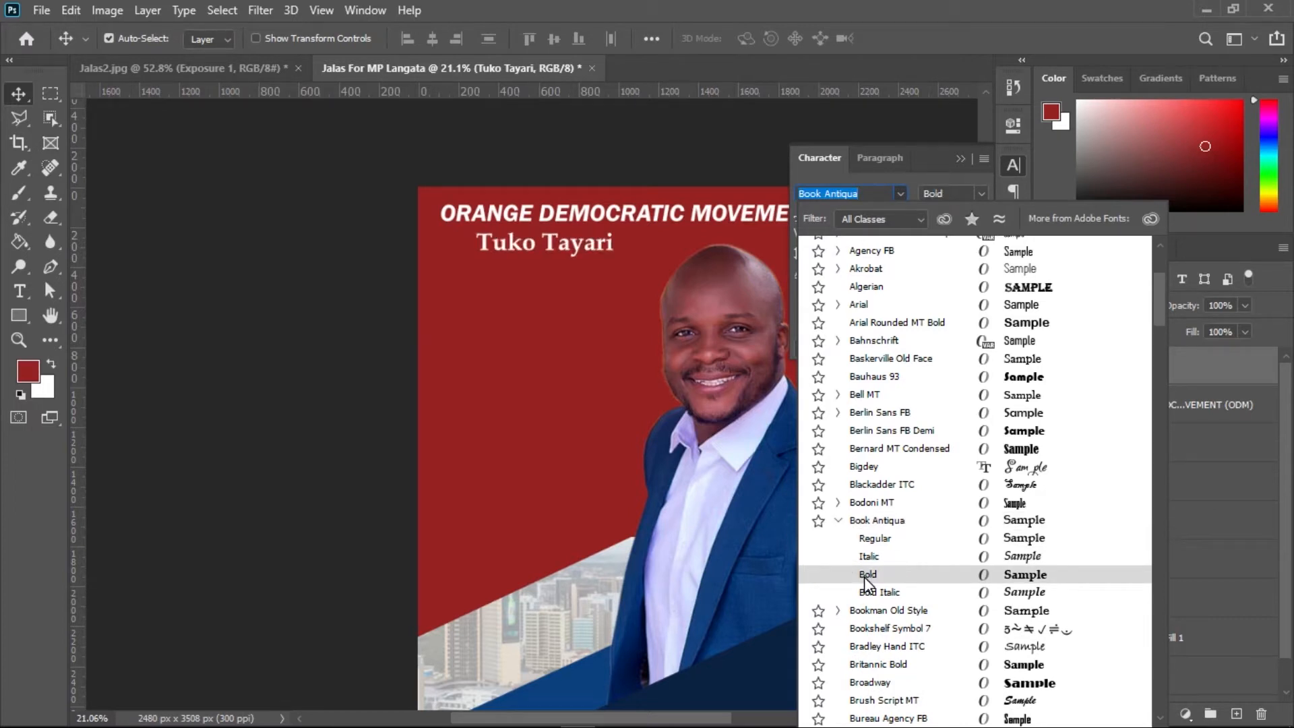
pyautogui.scroll(-3, 868, 581)
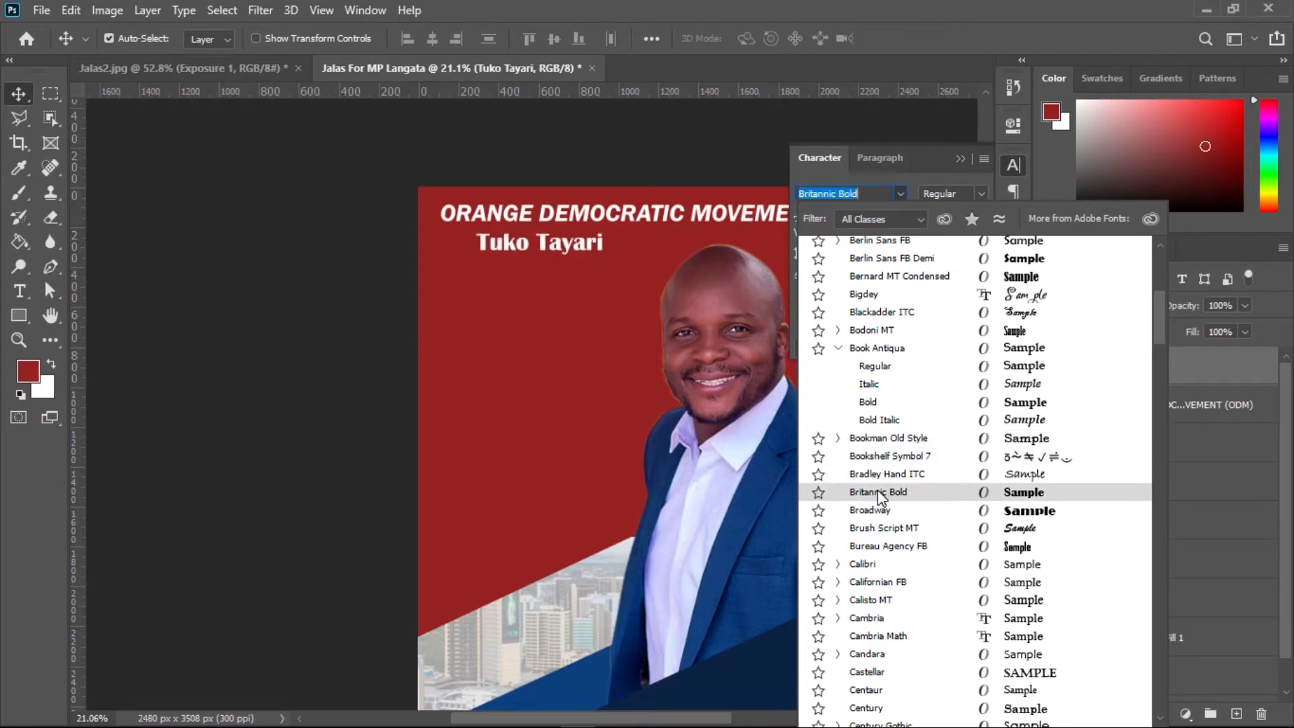
pyautogui.scroll(-4, 896, 536)
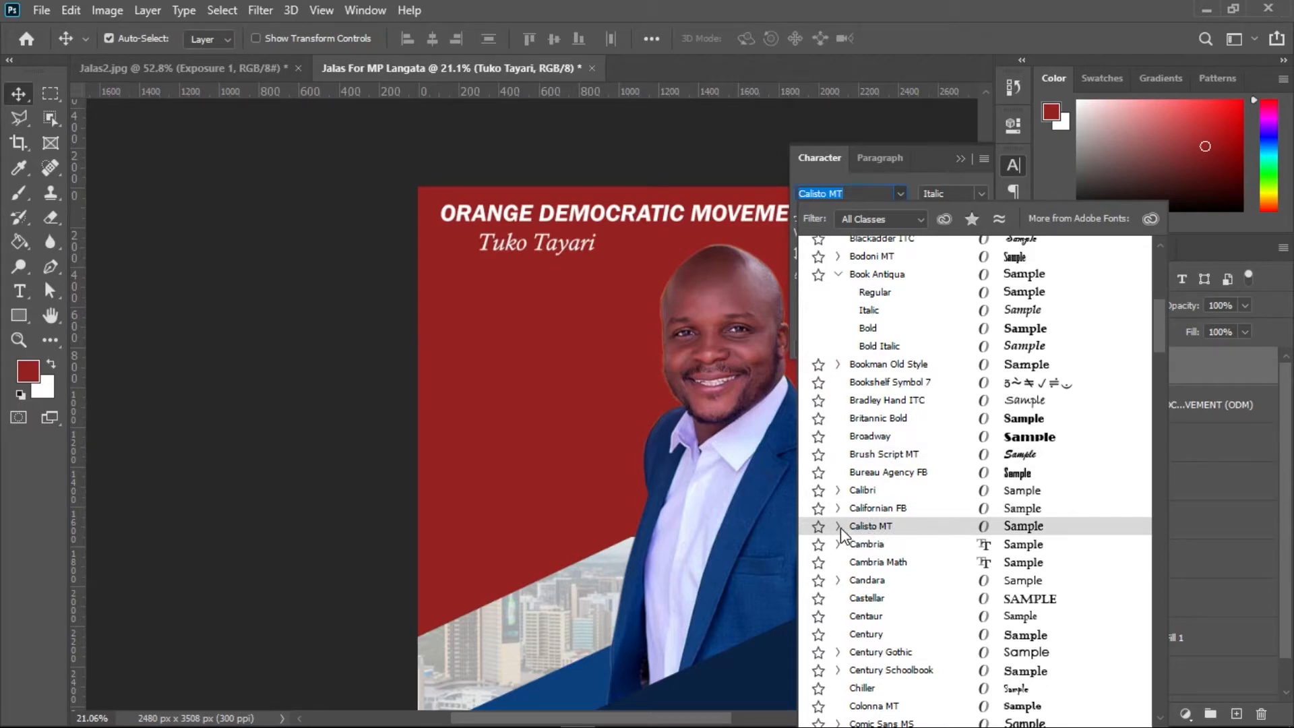
pyautogui.click(838, 527)
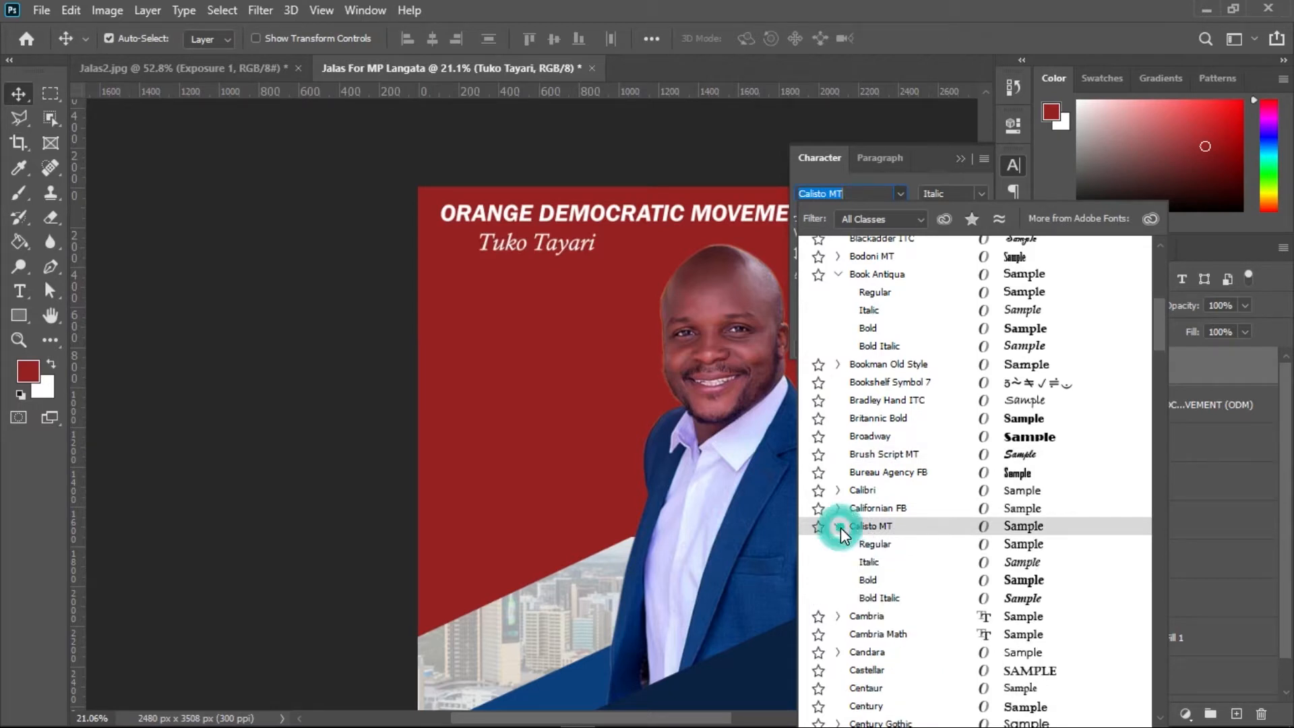
pyautogui.click(868, 561)
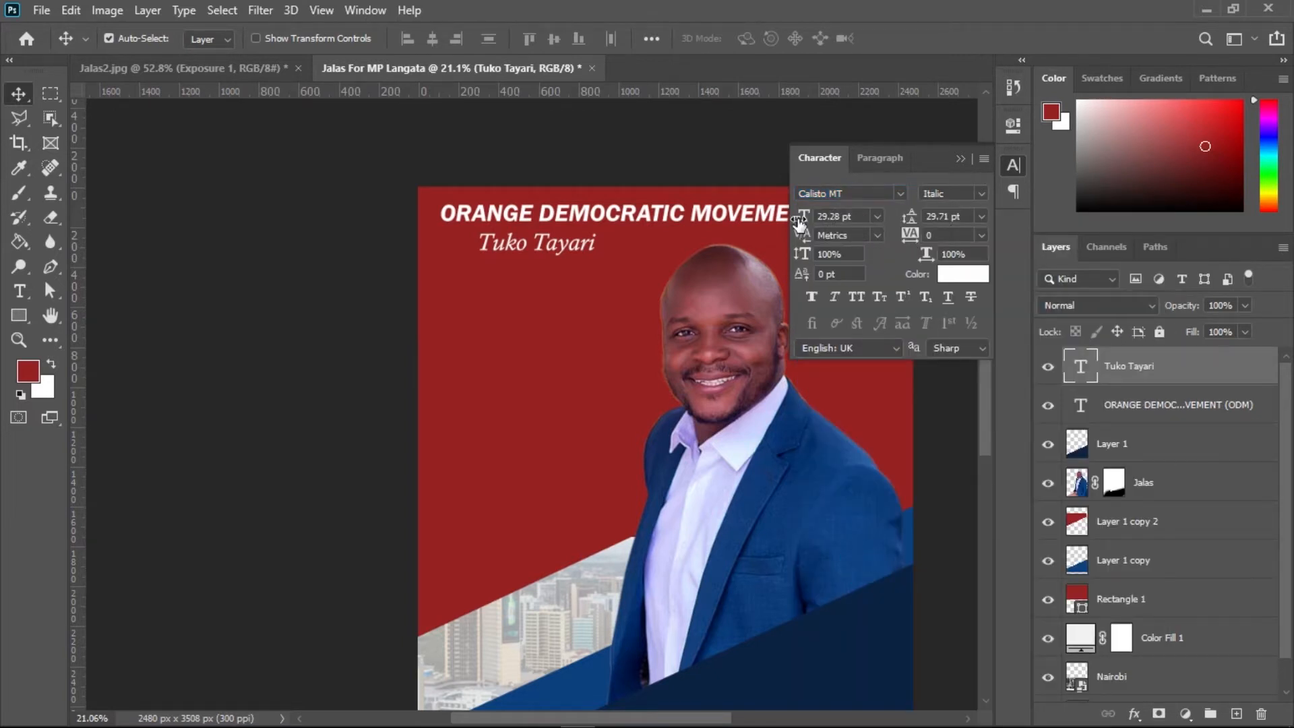
# Increase the Tuko Tayari font size slightly, shift the text a little to the right under the headline and deselect it
pyautogui.moveTo(802, 216); pyautogui.dragTo(806, 217)
pyautogui.click(960, 158)
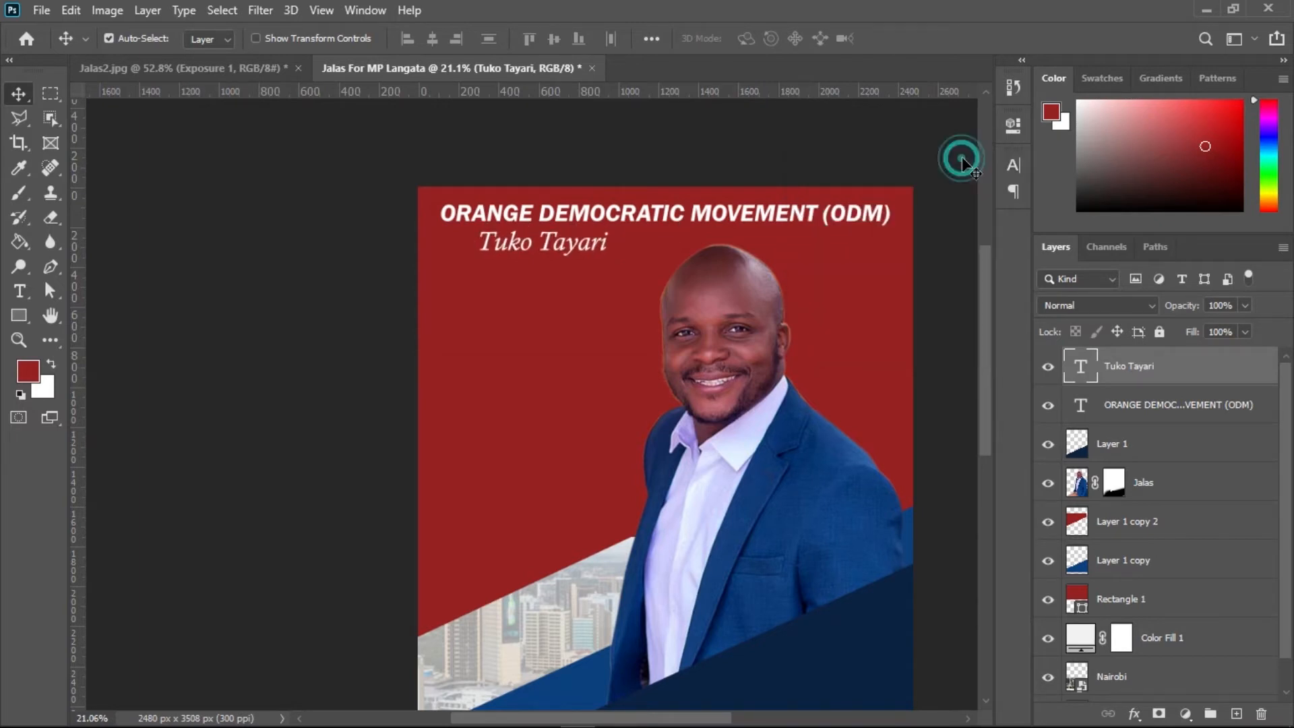
pyautogui.moveTo(591, 251); pyautogui.dragTo(611, 250)
pyautogui.click(493, 143)
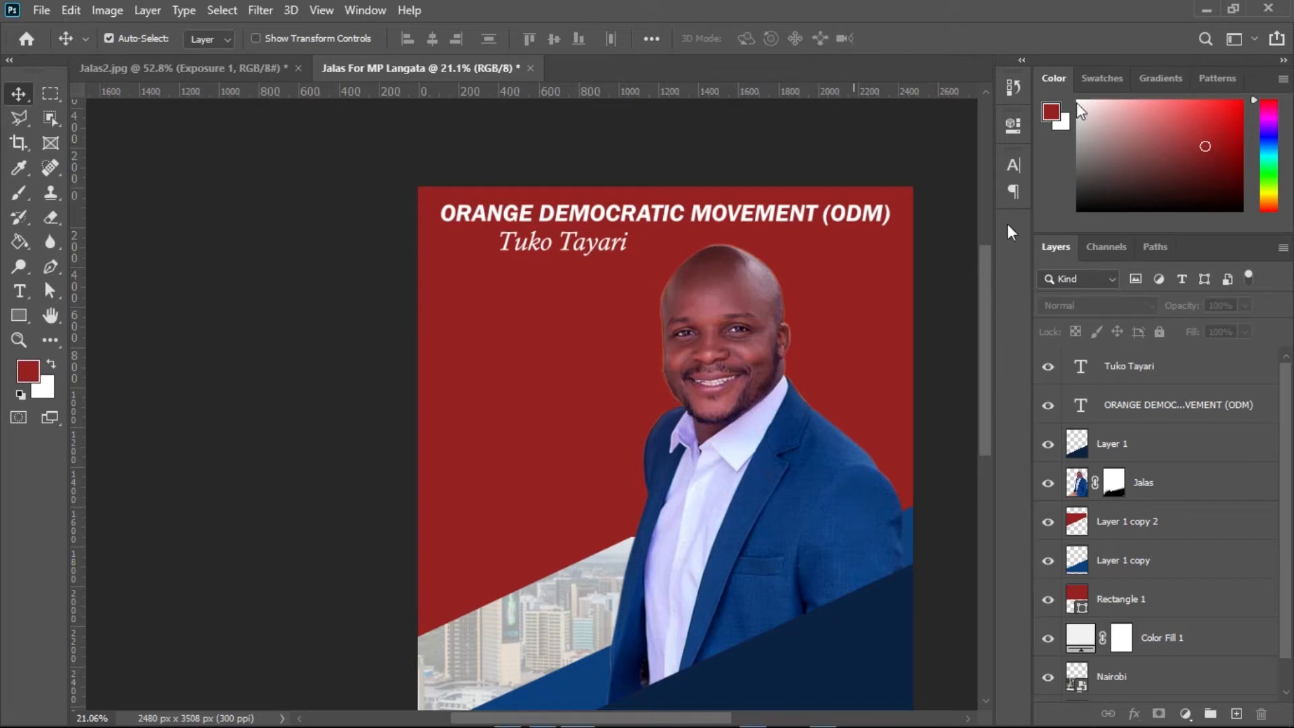
# Copy the line with the candidate's full name and nickname from the Notepad text file and return to Photoshop
pyautogui.click(1200, 9)
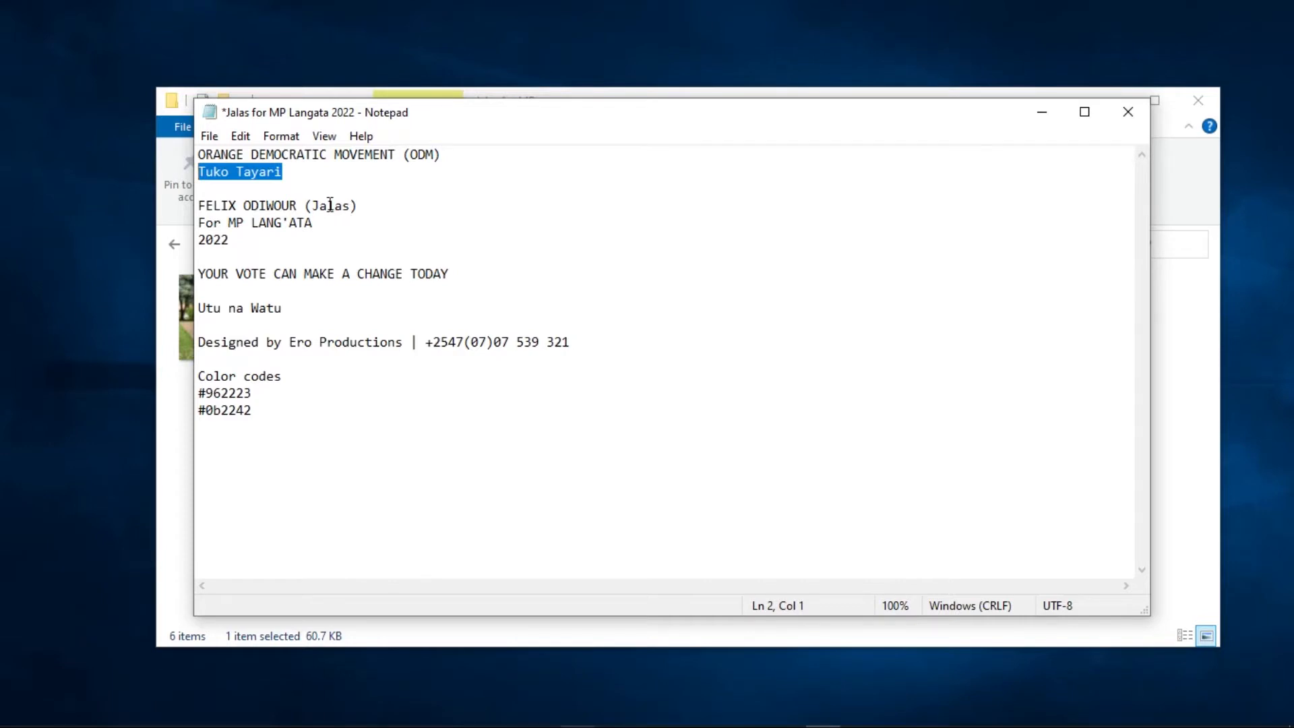
pyautogui.moveTo(357, 206); pyautogui.dragTo(201, 202)
pyautogui.rightClick(223, 204)
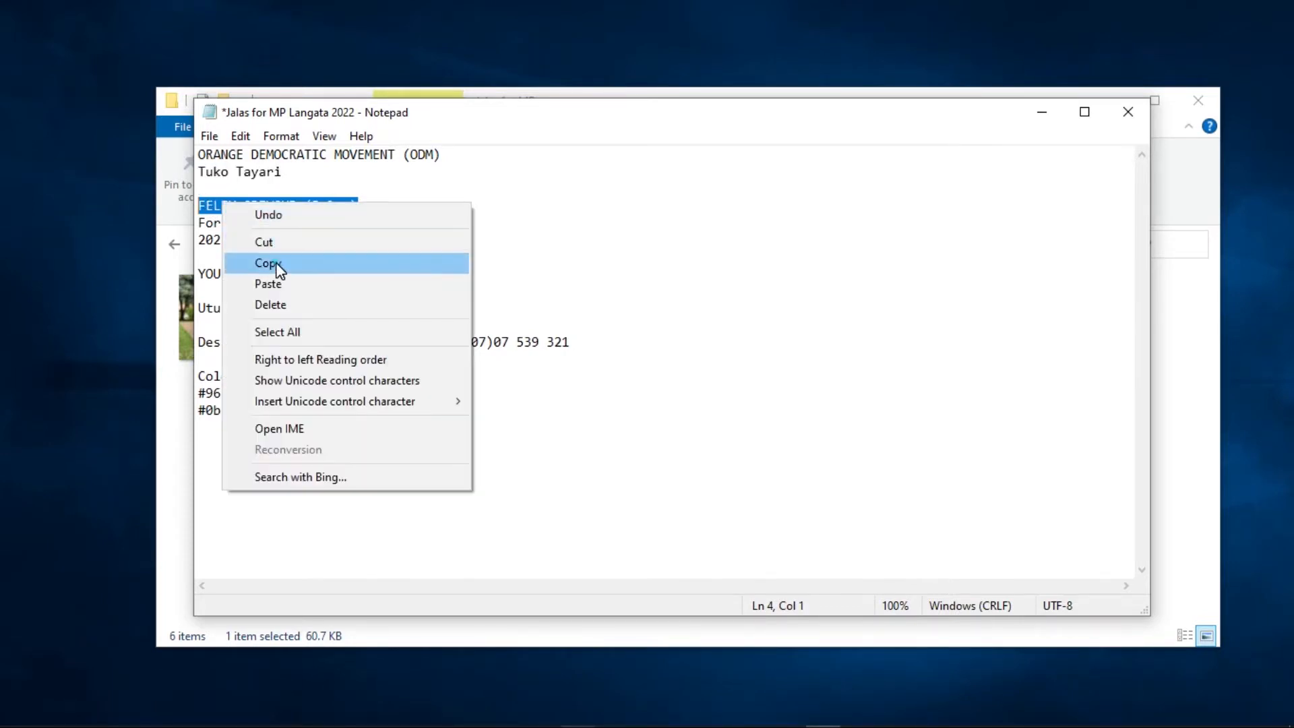
pyautogui.click(277, 264)
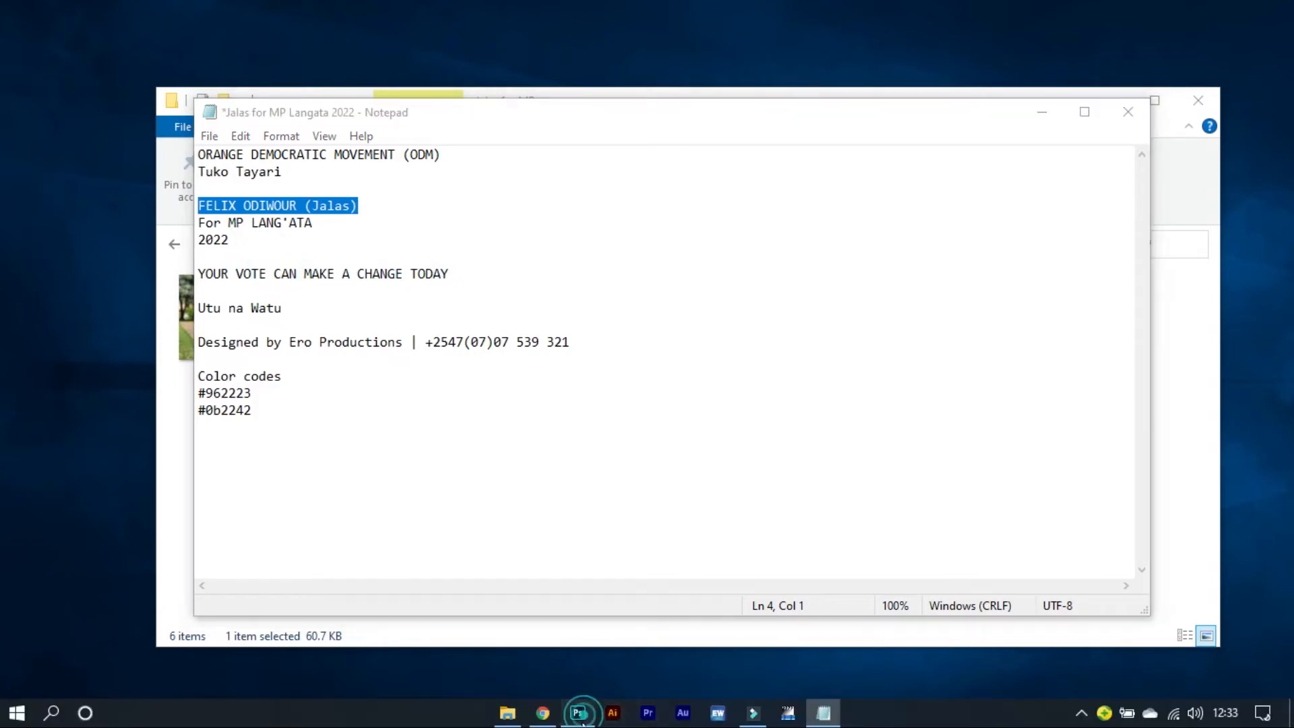
pyautogui.click(578, 720)
# Duplicate the party headline below the original, replace the copy's text with the candidate's name and break the bracketed nickname onto a second line
pyautogui.click(652, 212)
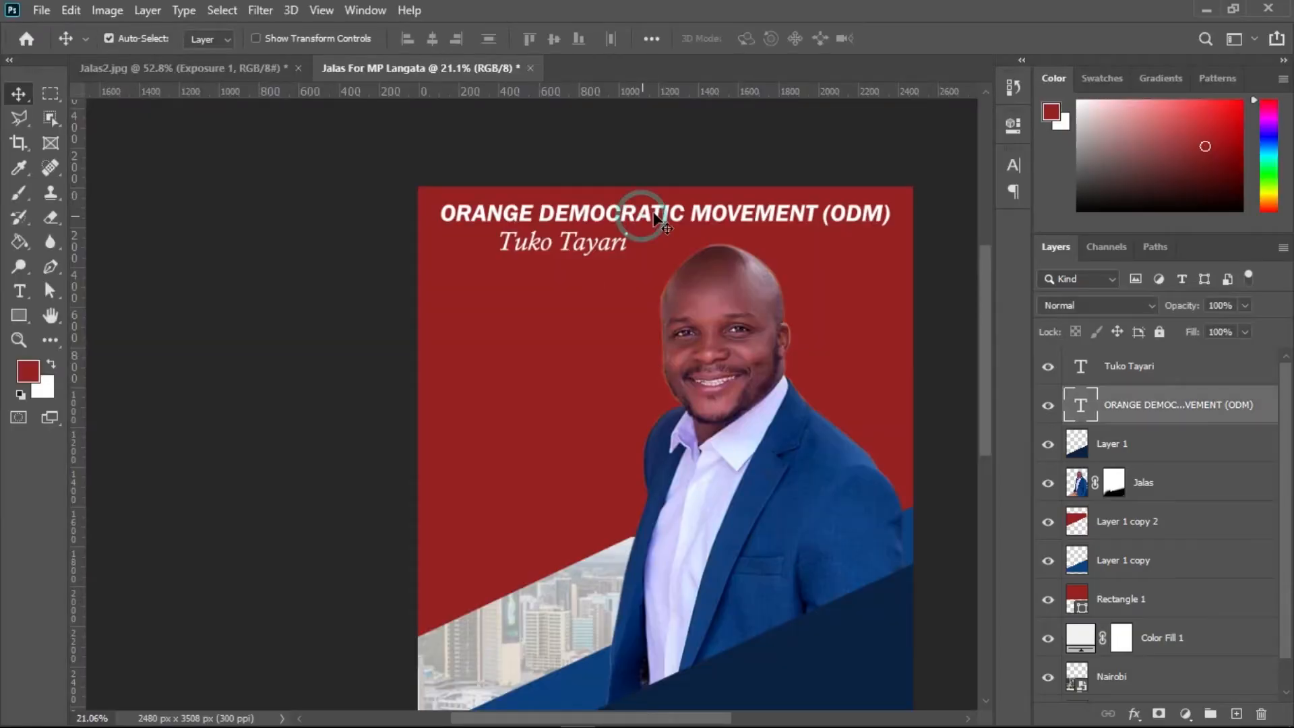
pyautogui.moveTo(657, 210); pyautogui.dragTo(639, 340)
pyautogui.doubleClick(639, 338)
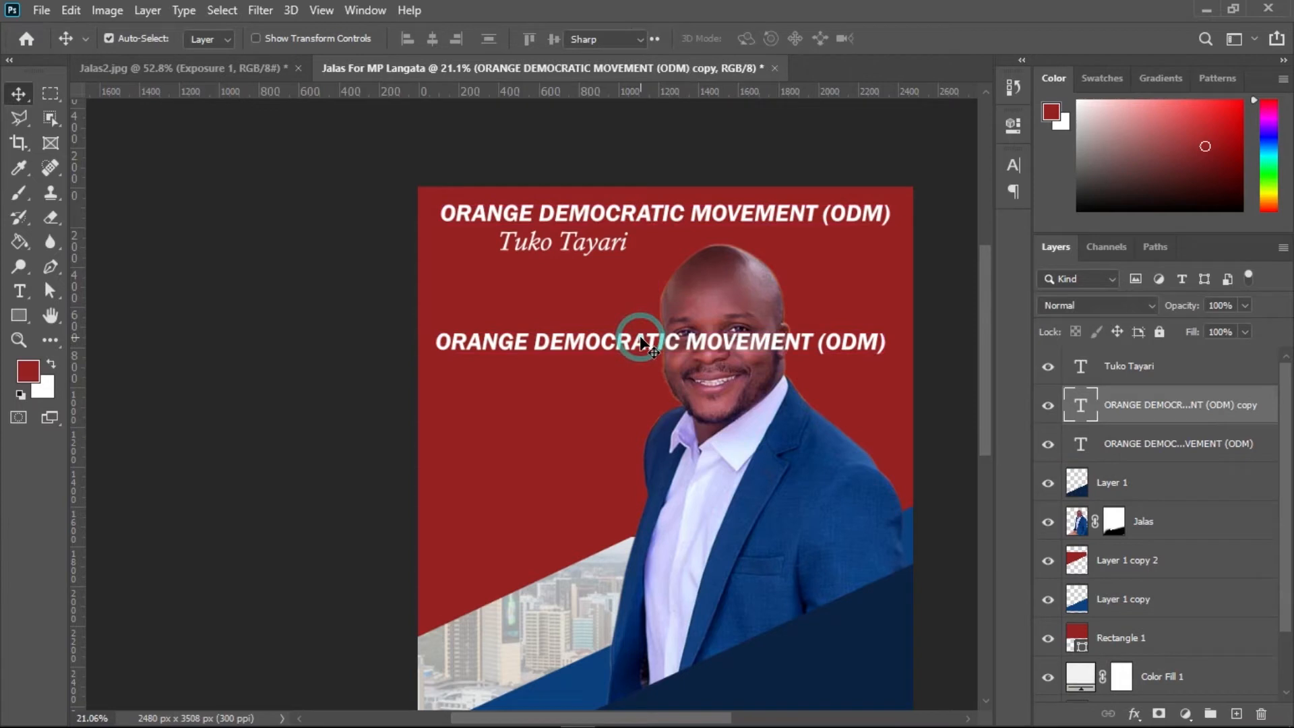
pyautogui.hotkey('ctrl', 'v')
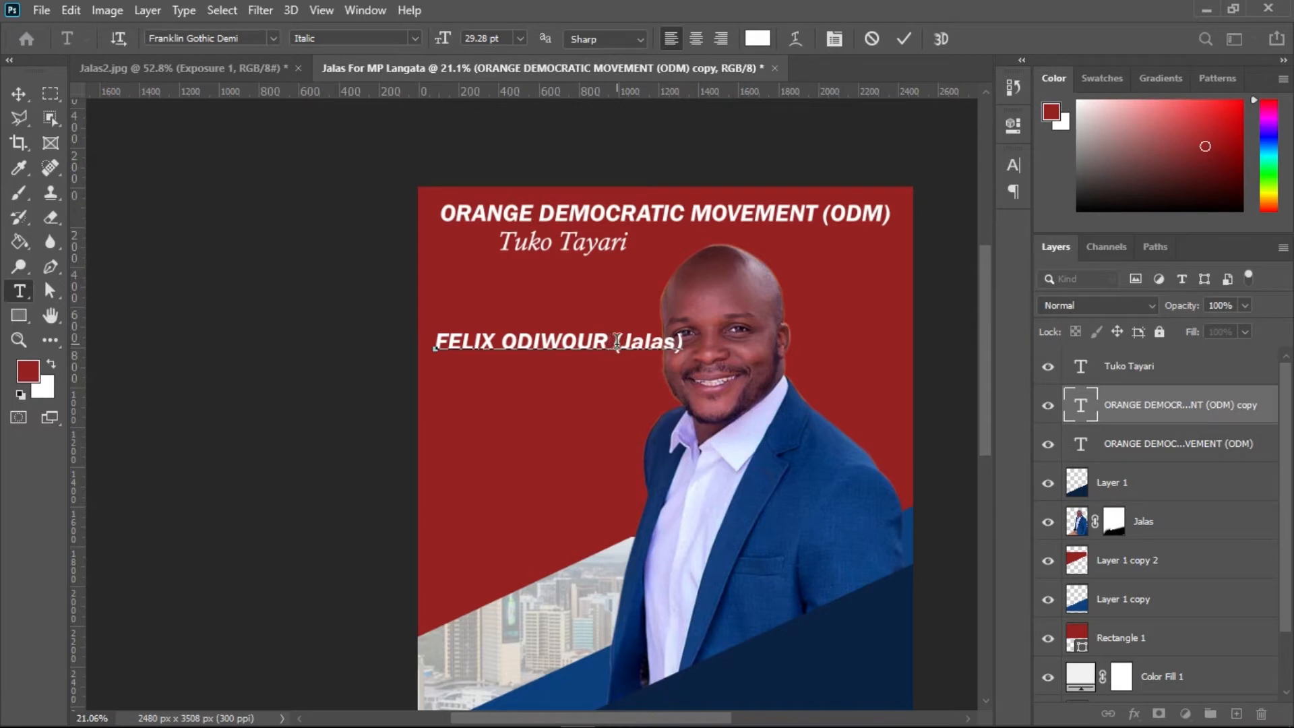
pyautogui.press('Return')
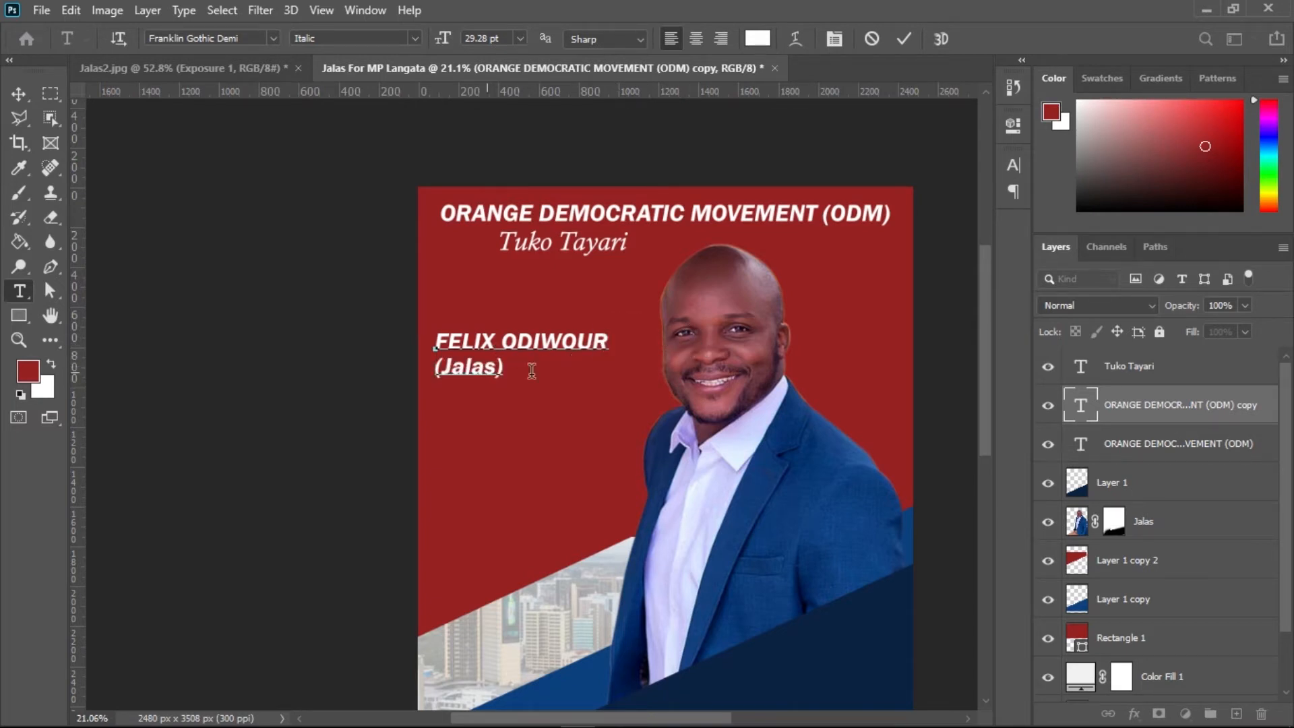
pyautogui.click(904, 39)
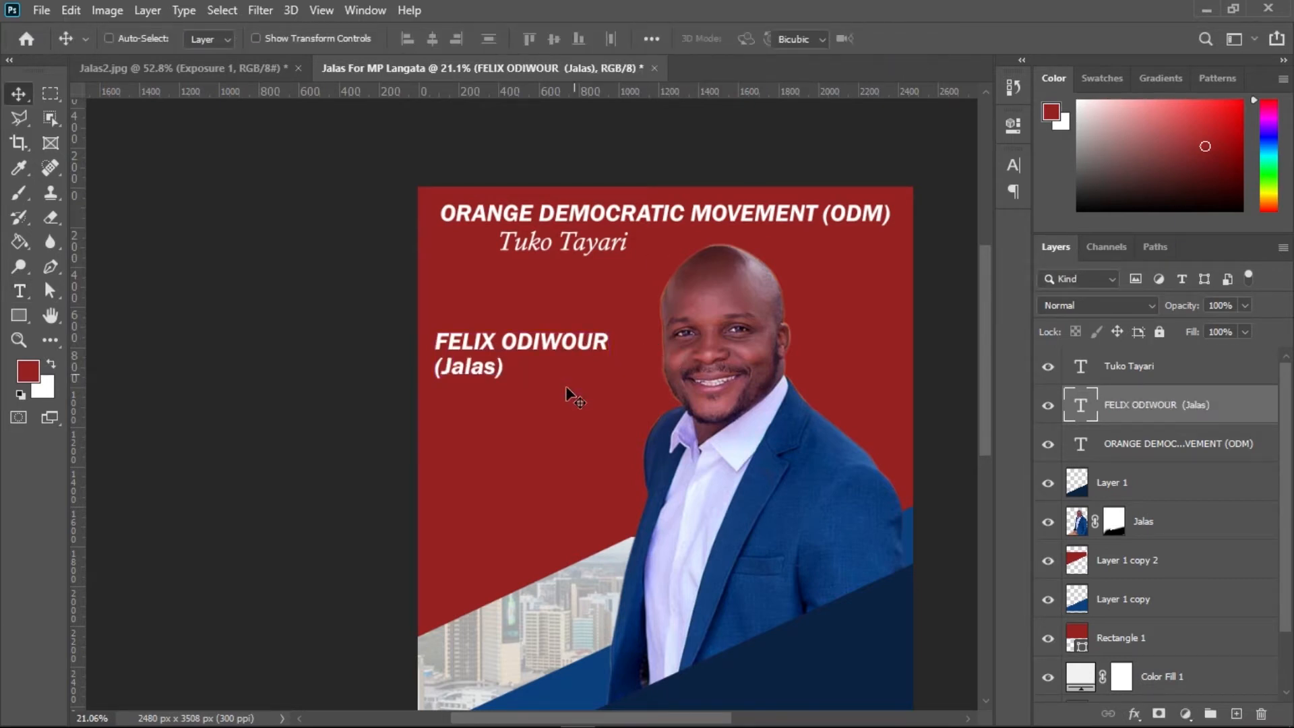
# Scale the candidate's name text to about 120% and move it down over the blue diagonal shapes
pyautogui.hotkey('ctrl', 't')
pyautogui.moveTo(613, 381); pyautogui.dragTo(646, 402)
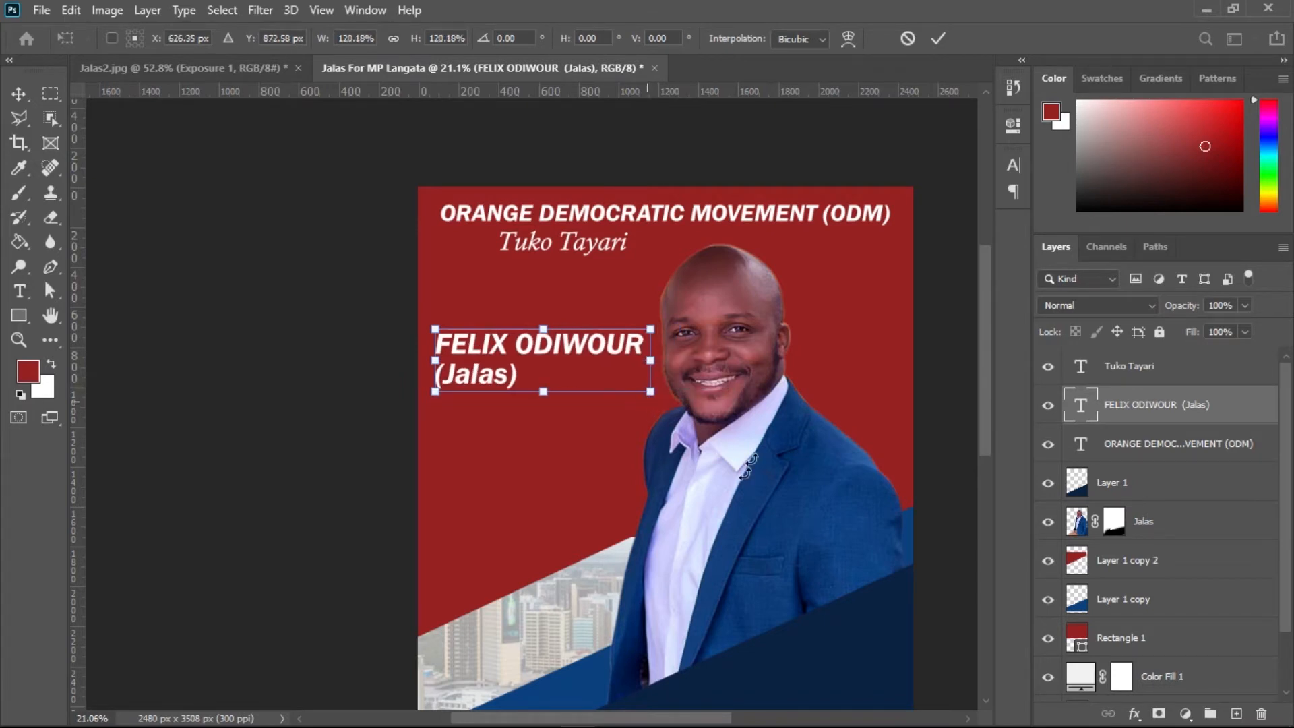
pyautogui.moveTo(708, 502); pyautogui.dragTo(689, 301)
pyautogui.moveTo(559, 157); pyautogui.dragTo(609, 404)
pyautogui.moveTo(607, 452); pyautogui.dragTo(579, 561)
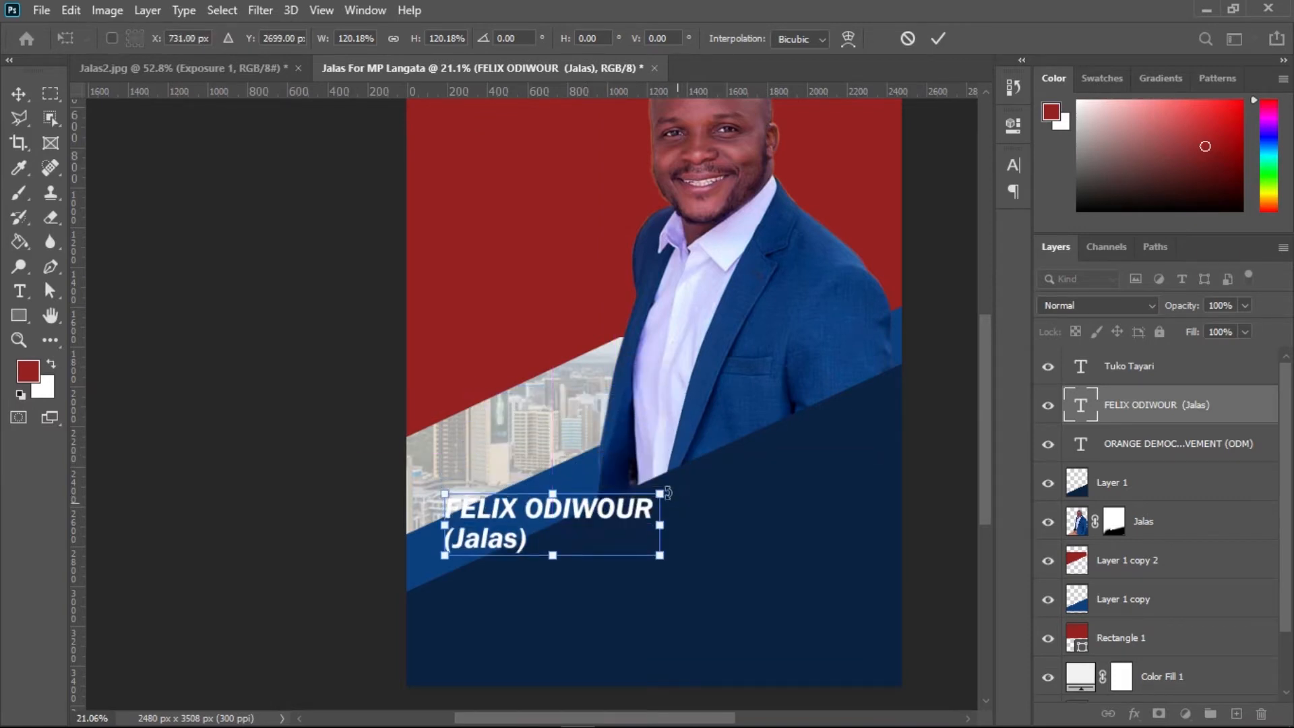
# Enlarge the candidate's name to about 202% and place it across the dark blue shape near the poster's right edge
pyautogui.moveTo(660, 494); pyautogui.dragTo(863, 394)
pyautogui.moveTo(751, 481); pyautogui.dragTo(741, 501)
pyautogui.moveTo(617, 499); pyautogui.dragTo(616, 498)
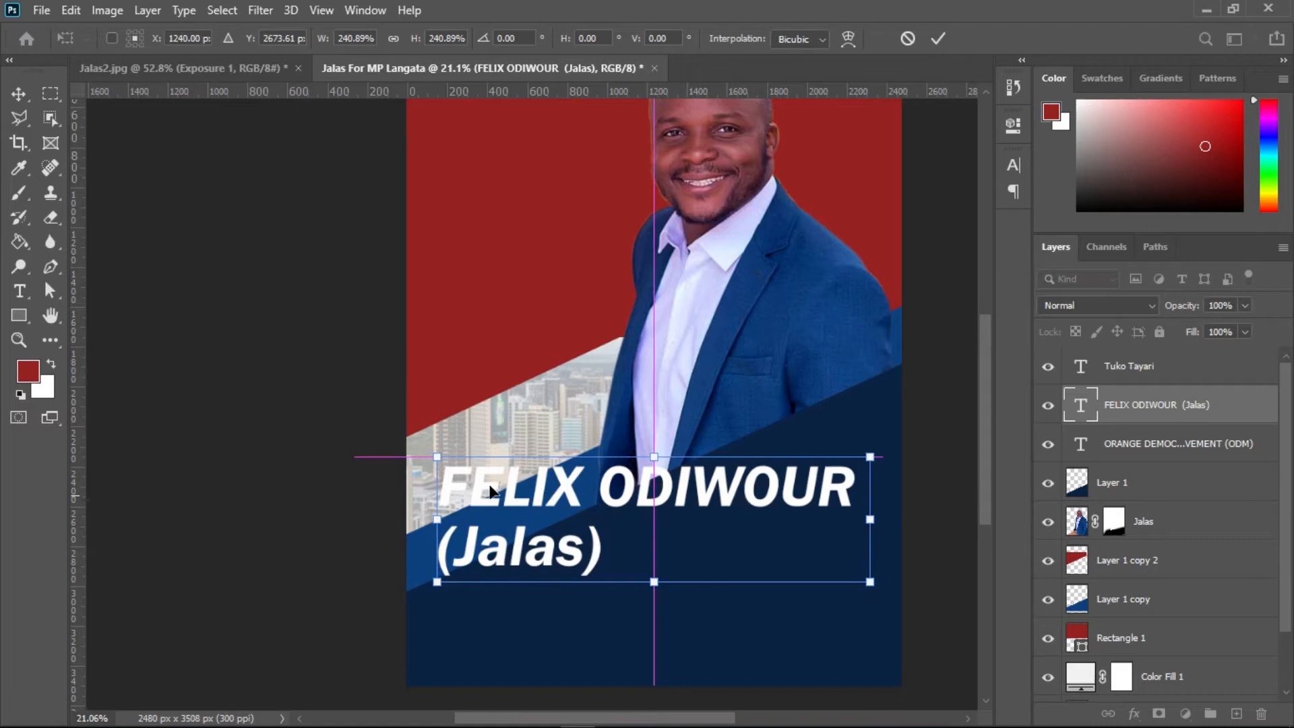
pyautogui.moveTo(437, 456); pyautogui.dragTo(504, 501)
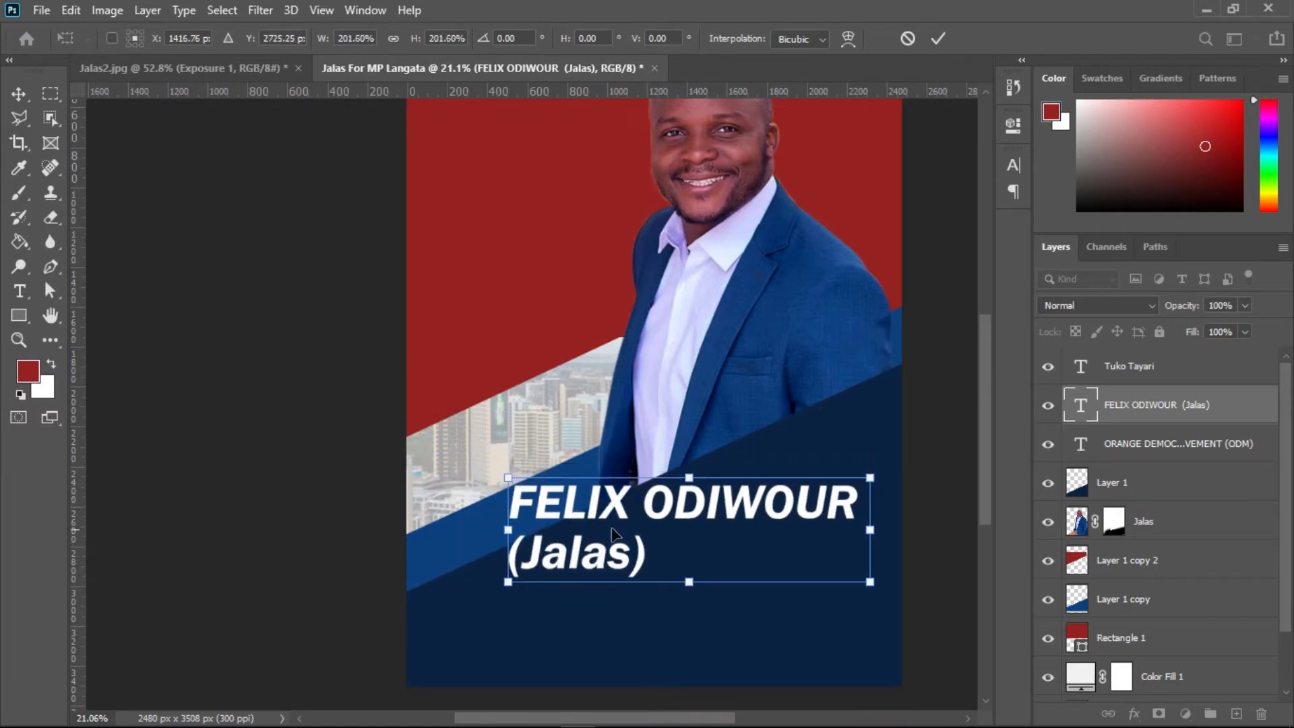
pyautogui.moveTo(614, 518); pyautogui.dragTo(645, 516)
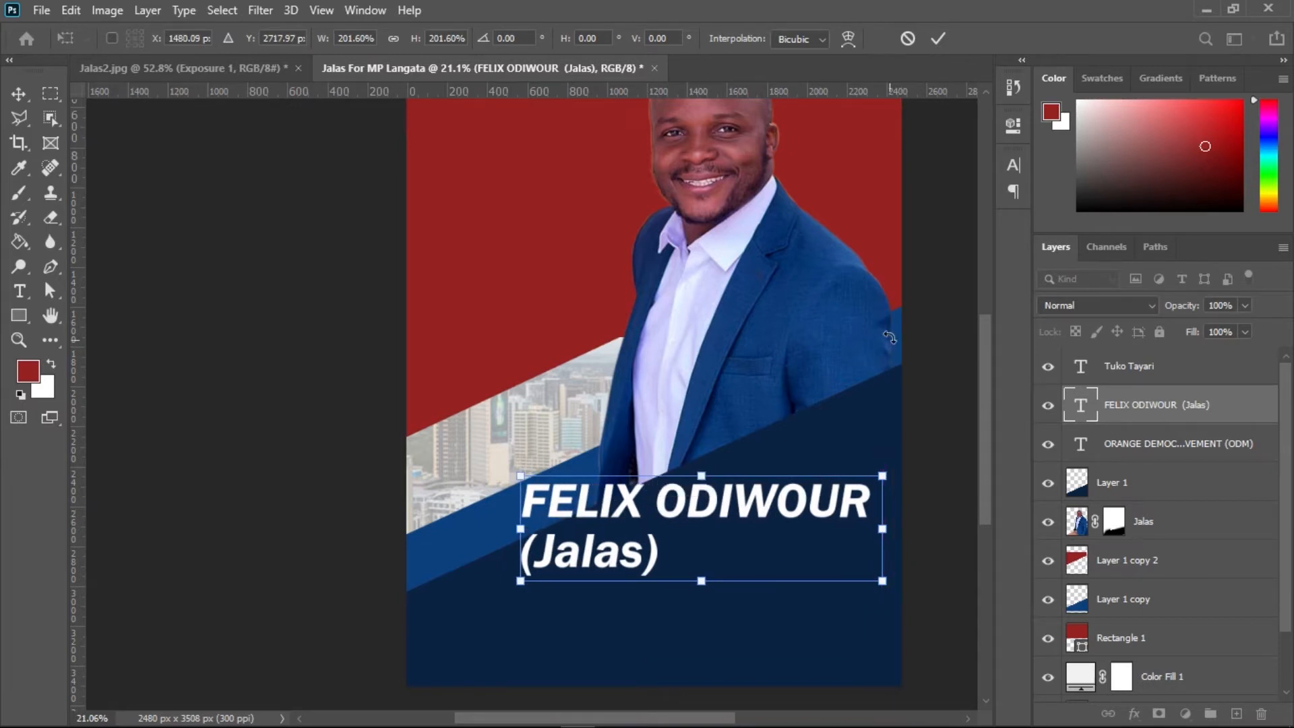
pyautogui.click(938, 37)
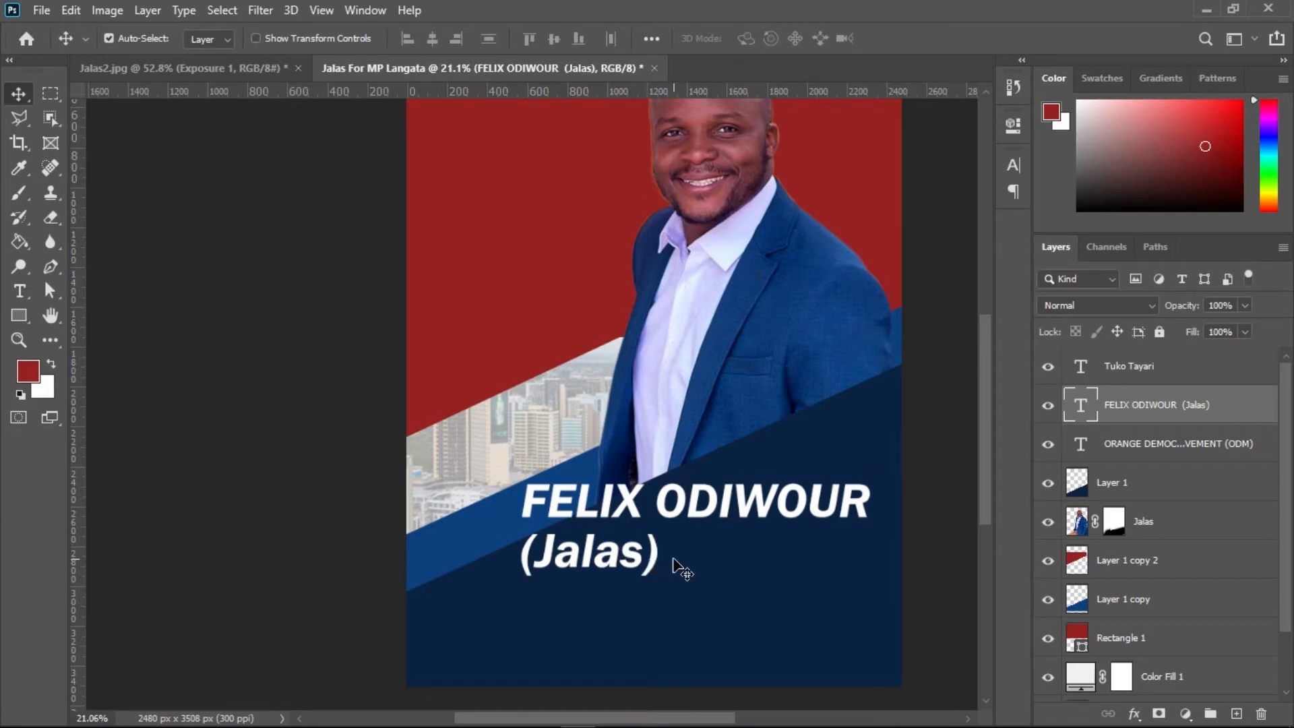
# Try right-aligning the two lines of the candidate's name and move the text back onto the dark blue shape
pyautogui.click(1013, 192)
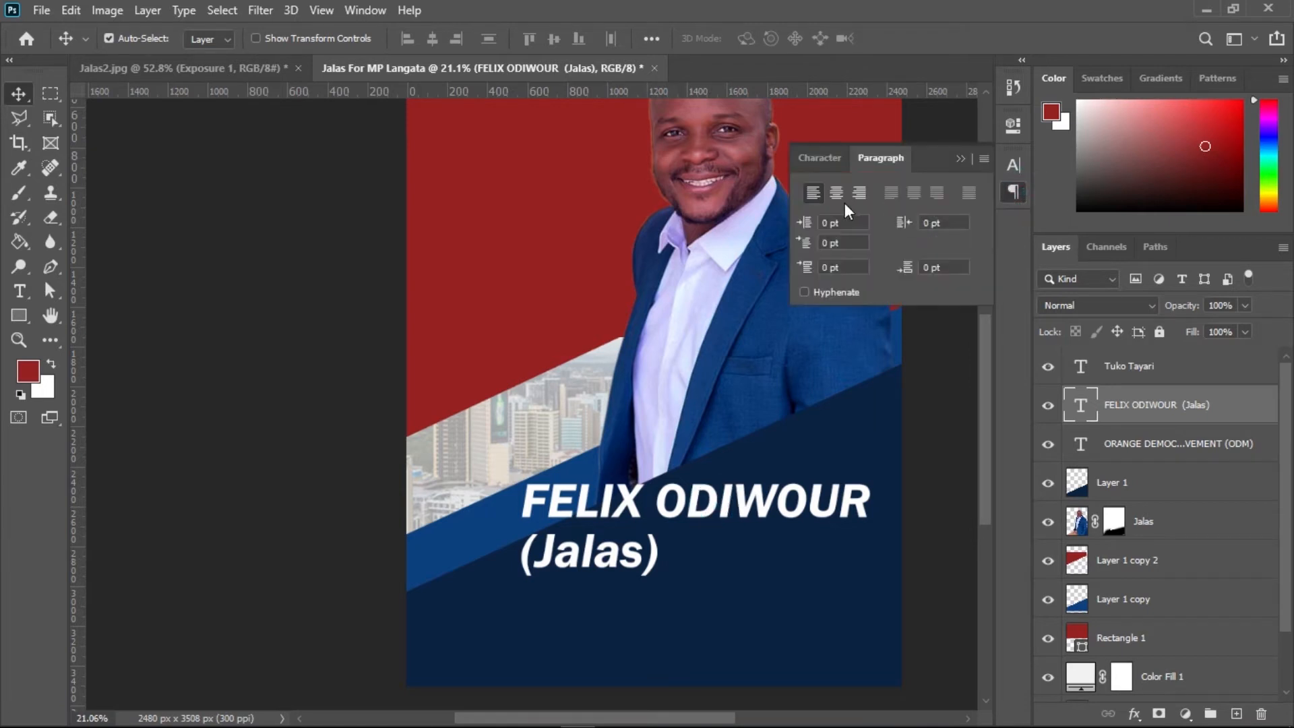
pyautogui.click(866, 198)
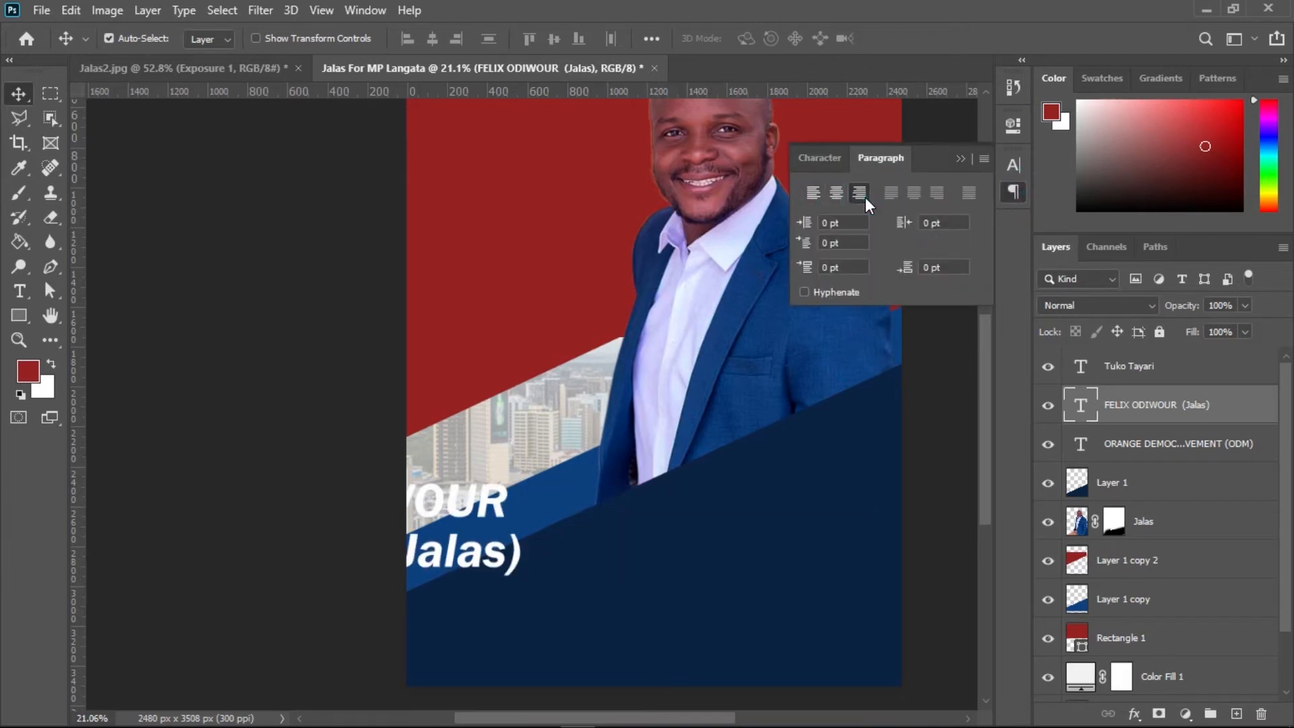
pyautogui.click(961, 161)
pyautogui.moveTo(502, 510); pyautogui.dragTo(852, 510)
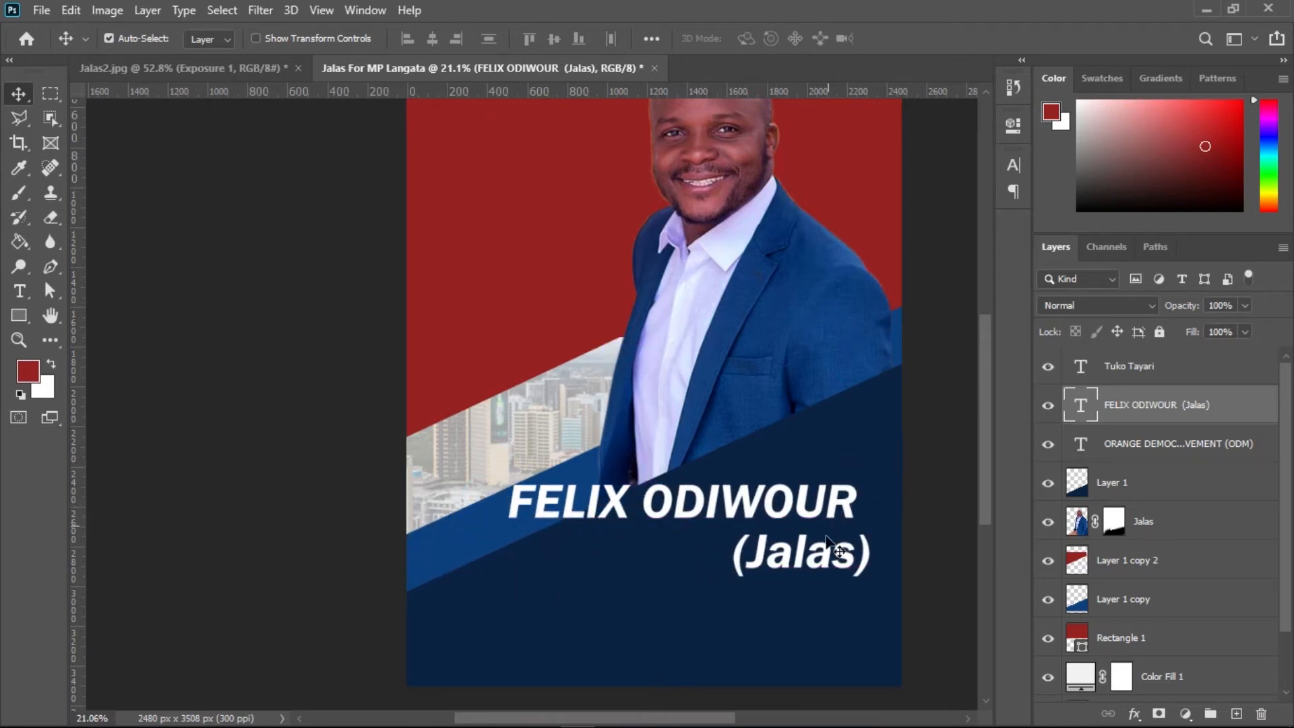
# Centre-align the two lines of the candidate's name and reposition the text on the dark blue shape below the portrait
pyautogui.click(1012, 192)
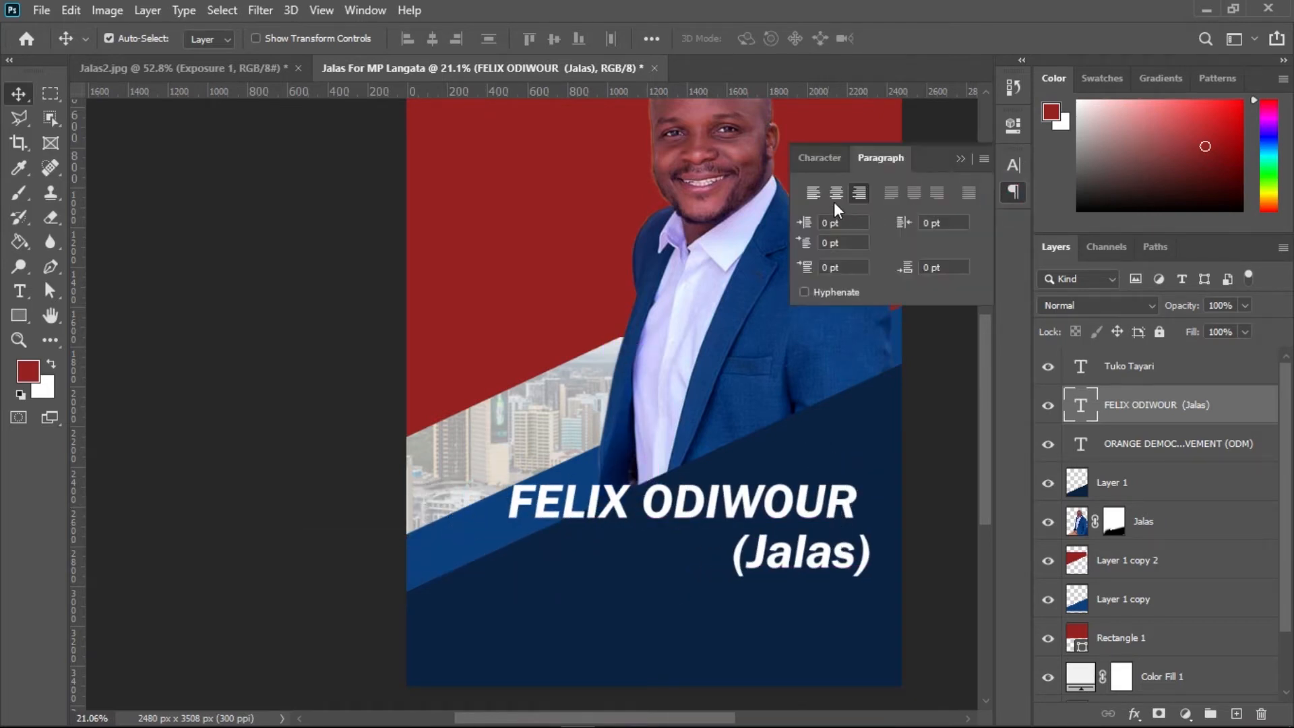
pyautogui.click(834, 194)
pyautogui.moveTo(837, 520); pyautogui.dragTo(695, 536)
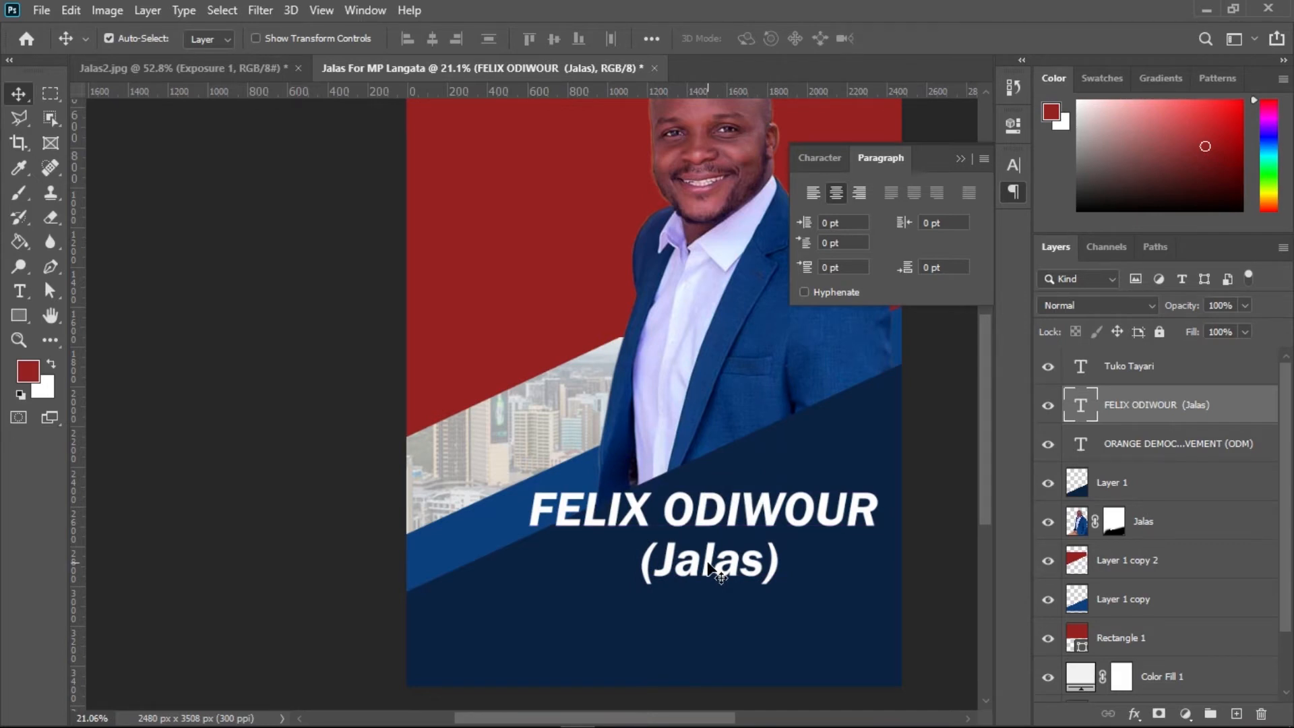
pyautogui.moveTo(775, 515); pyautogui.dragTo(757, 516)
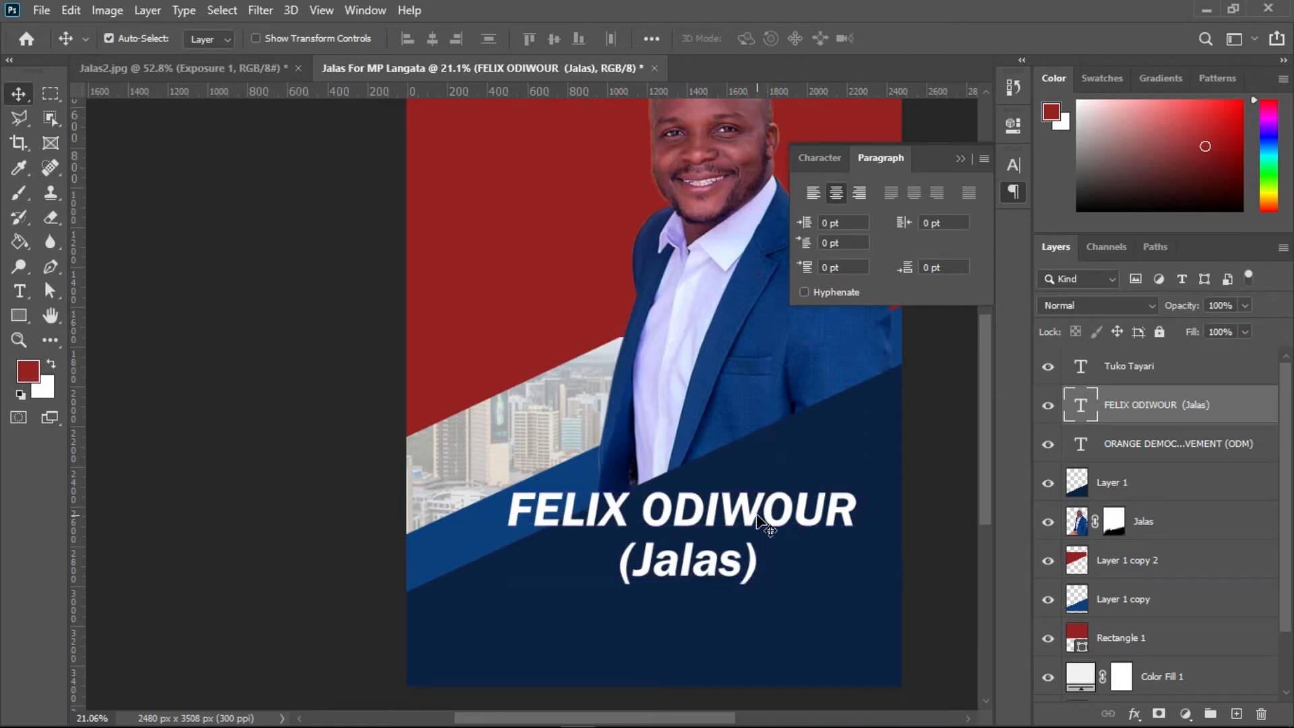
# Scale the two-line candidate name text up to about 108%
pyautogui.hotkey('ctrl', 't')
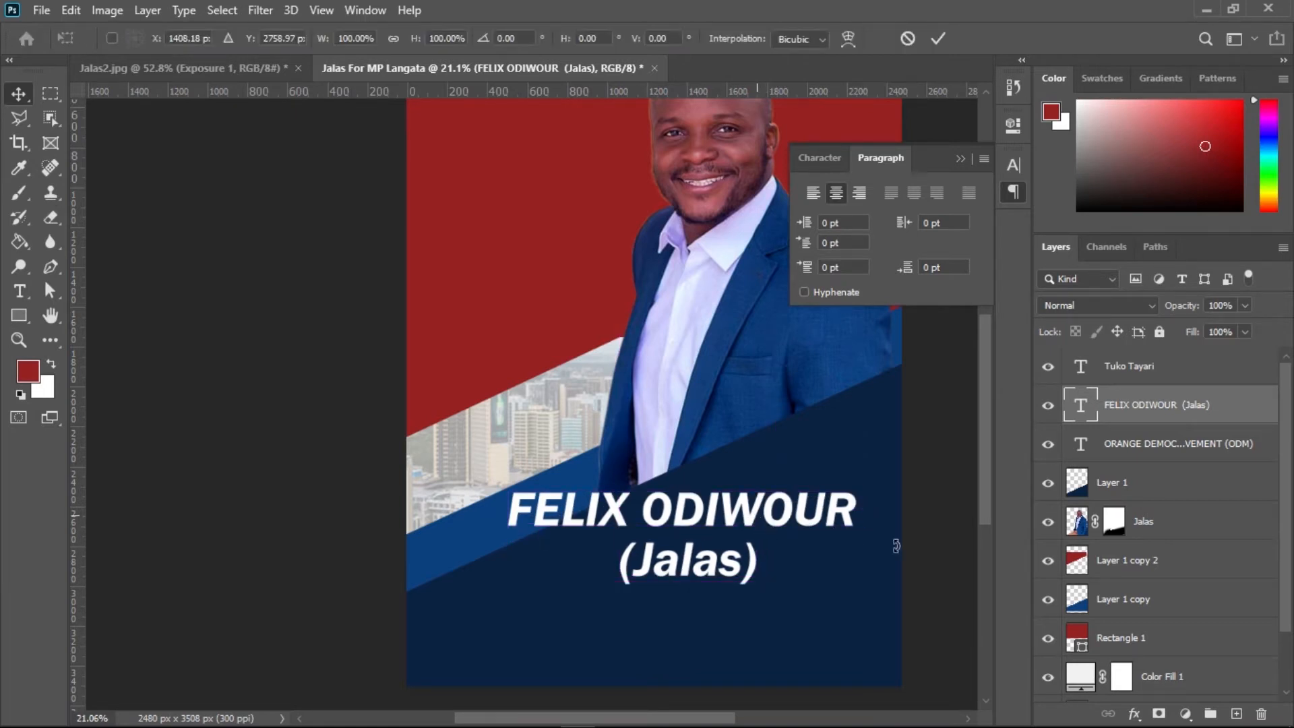
pyautogui.moveTo(868, 484); pyautogui.dragTo(893, 463)
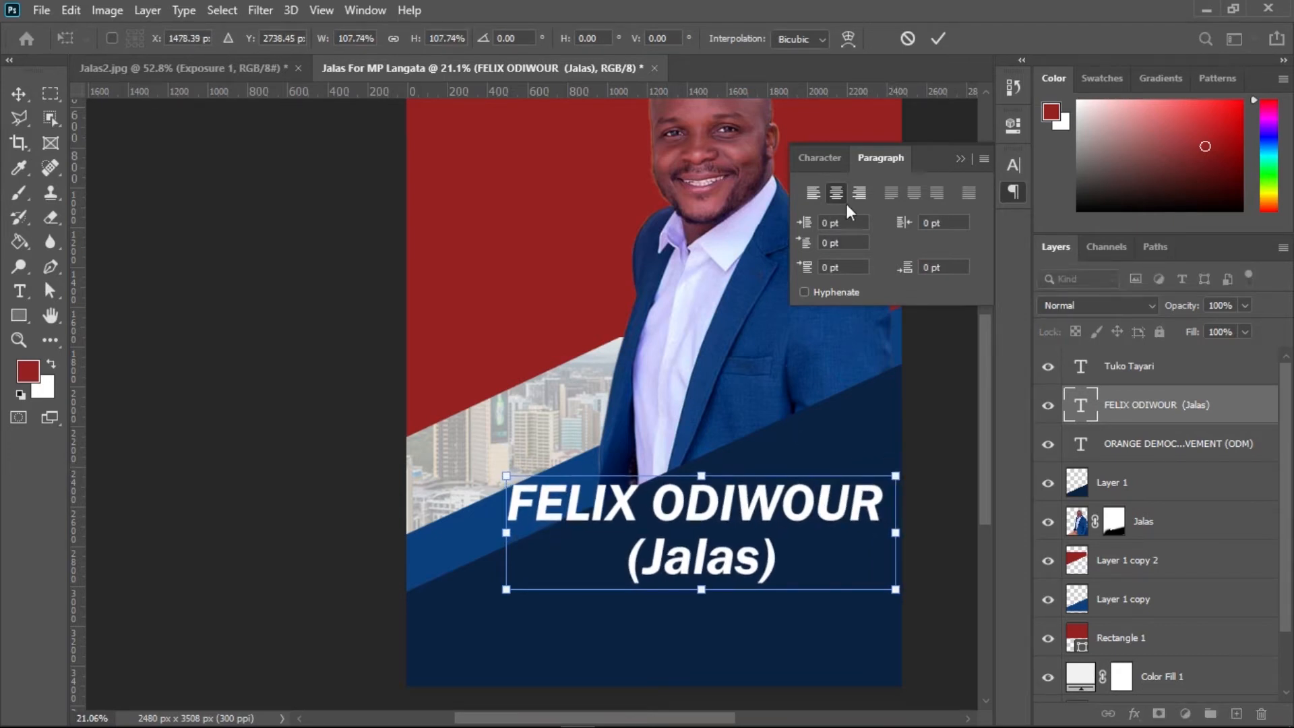
pyautogui.click(938, 39)
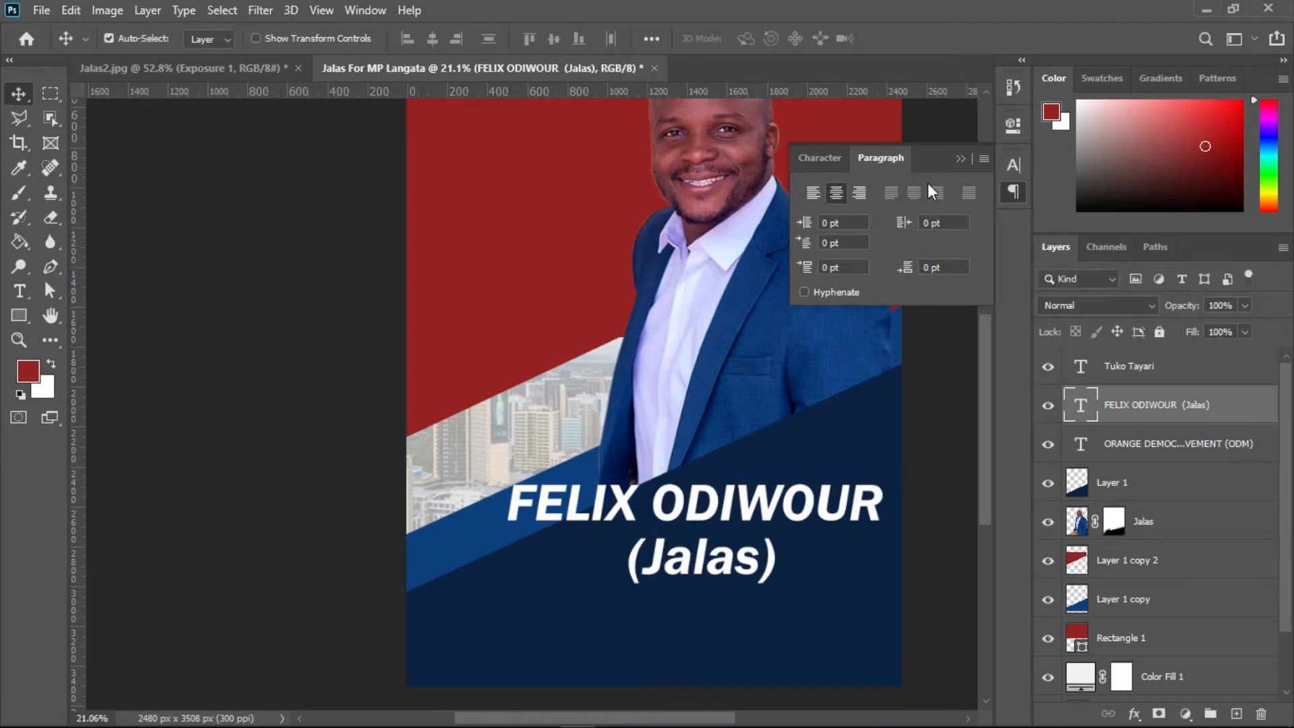
# Set the candidate's name in Poppins Black at 57.59 pt and shift it slightly down on the dark blue shape
pyautogui.click(831, 159)
pyautogui.doubleClick(830, 194)
pyautogui.hotkey('ctrl', 'a')
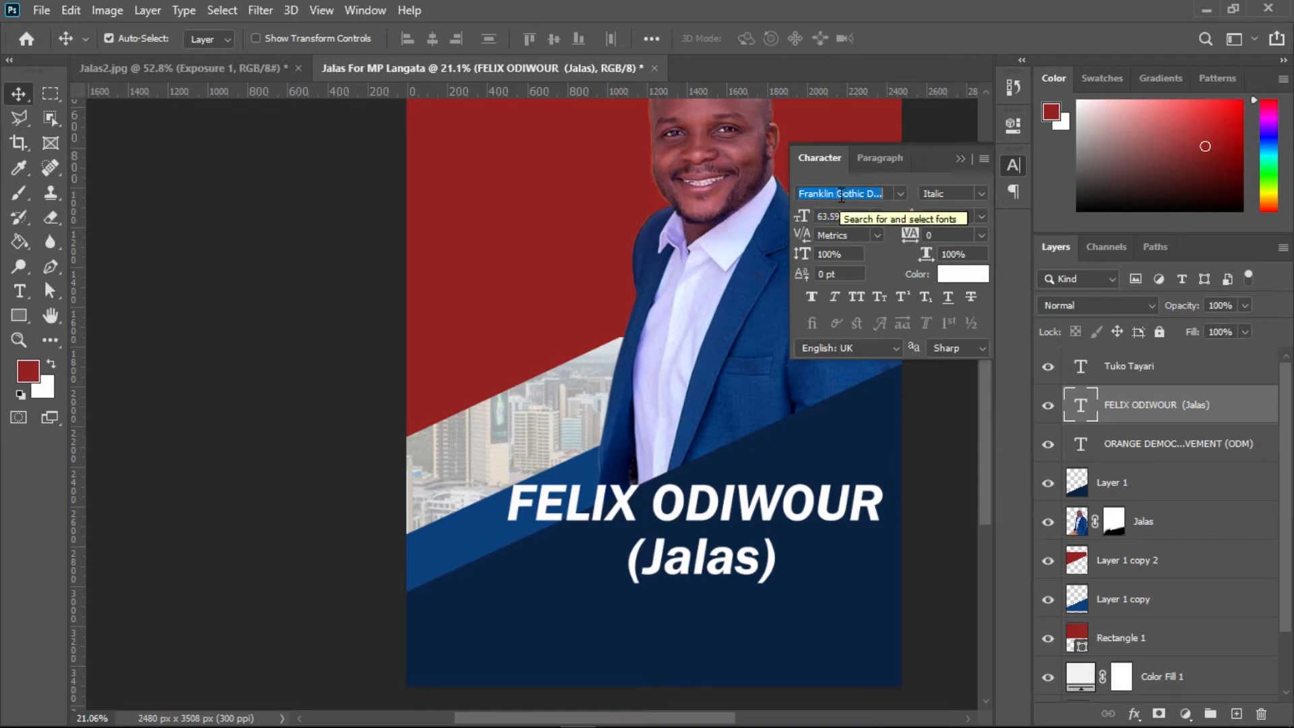
pyautogui.write('poppi')
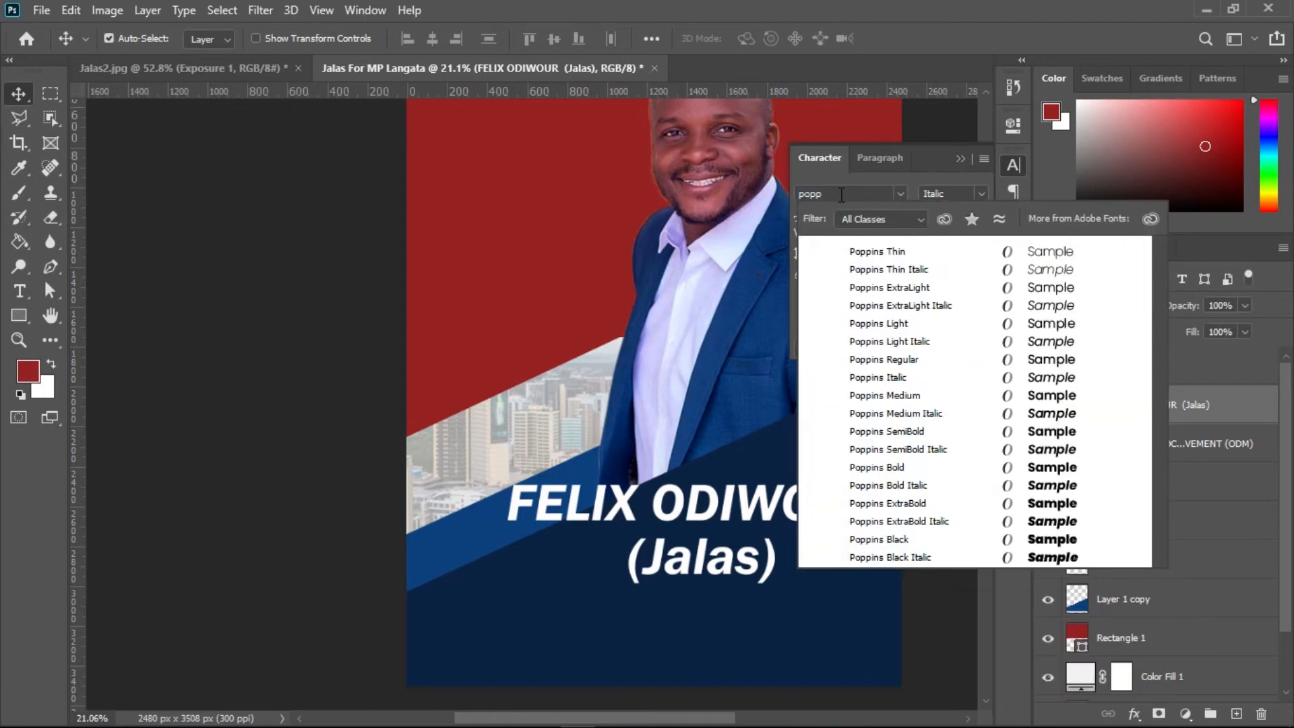
pyautogui.click(876, 539)
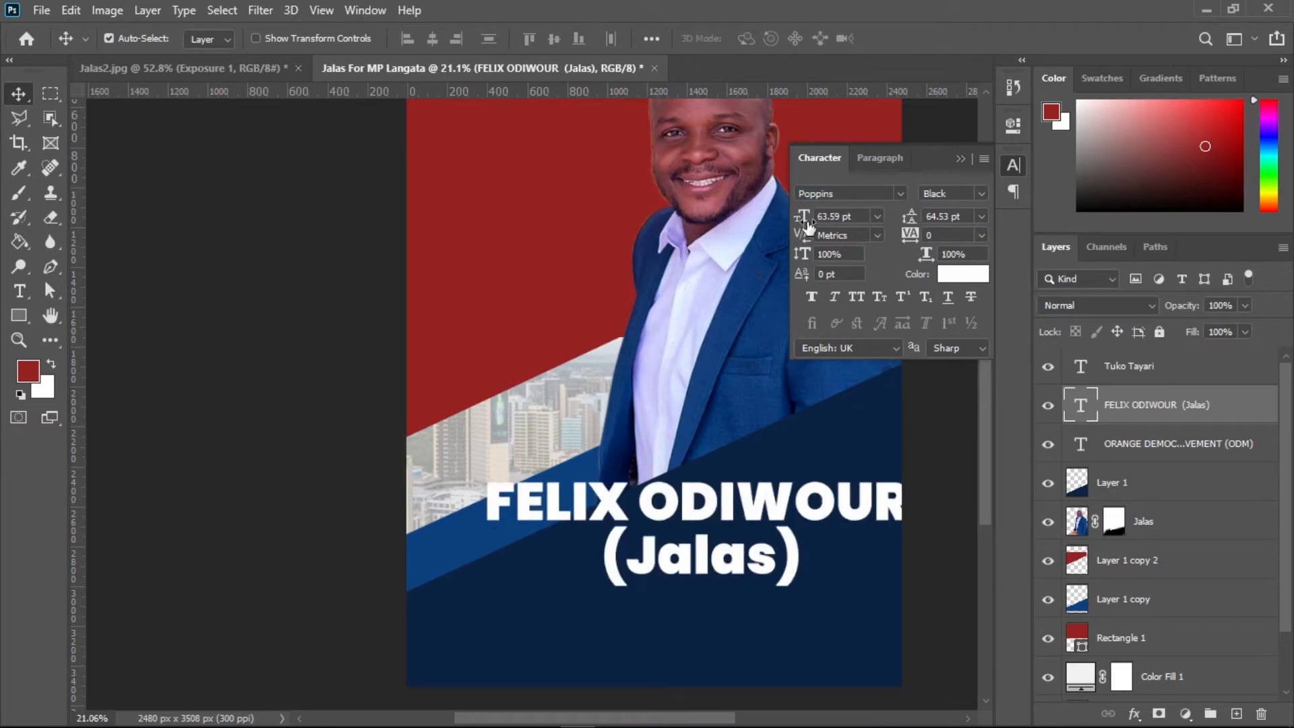
pyautogui.moveTo(805, 221); pyautogui.dragTo(802, 223)
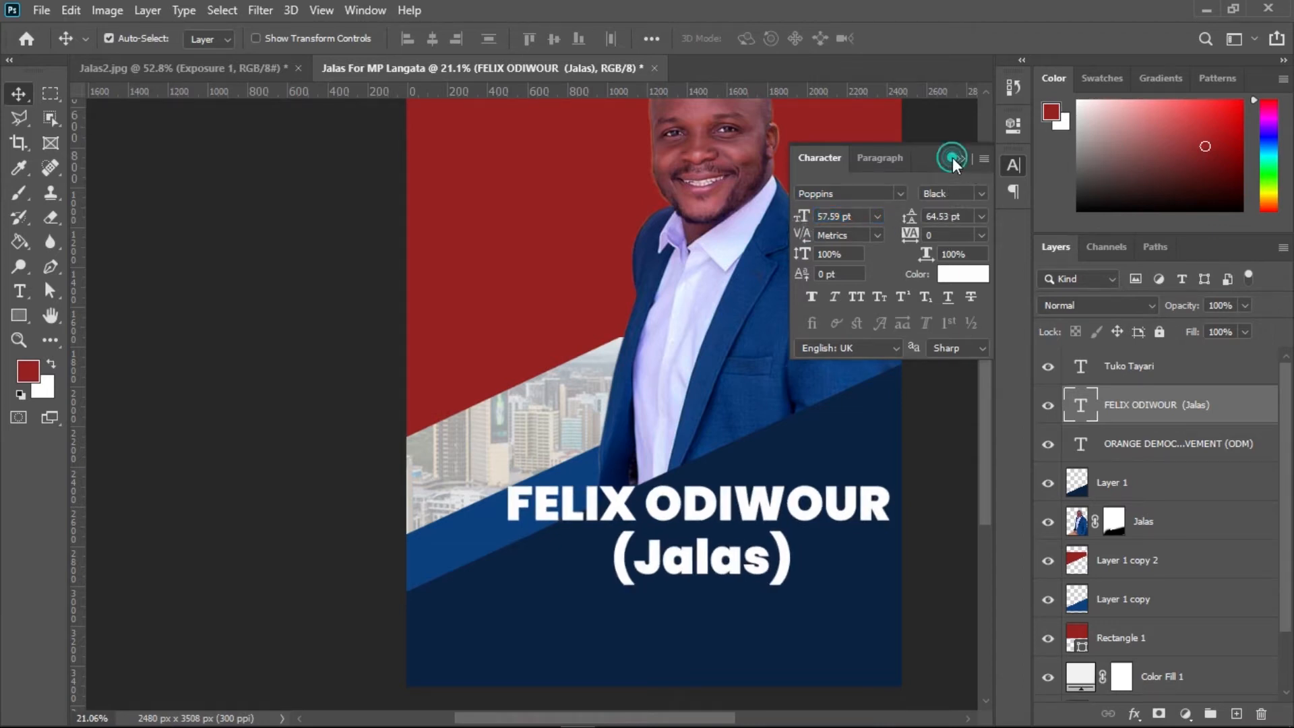
pyautogui.moveTo(806, 507); pyautogui.dragTo(804, 512)
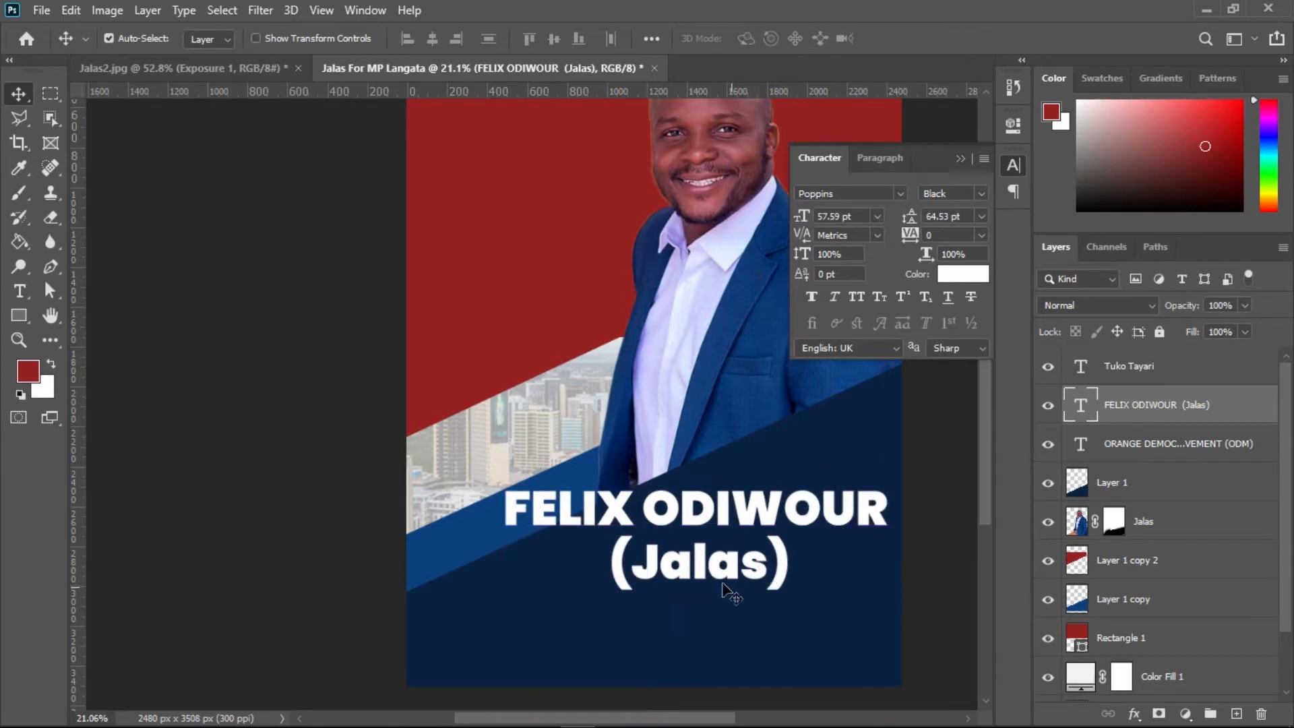
pyautogui.scroll(-1, 698, 579)
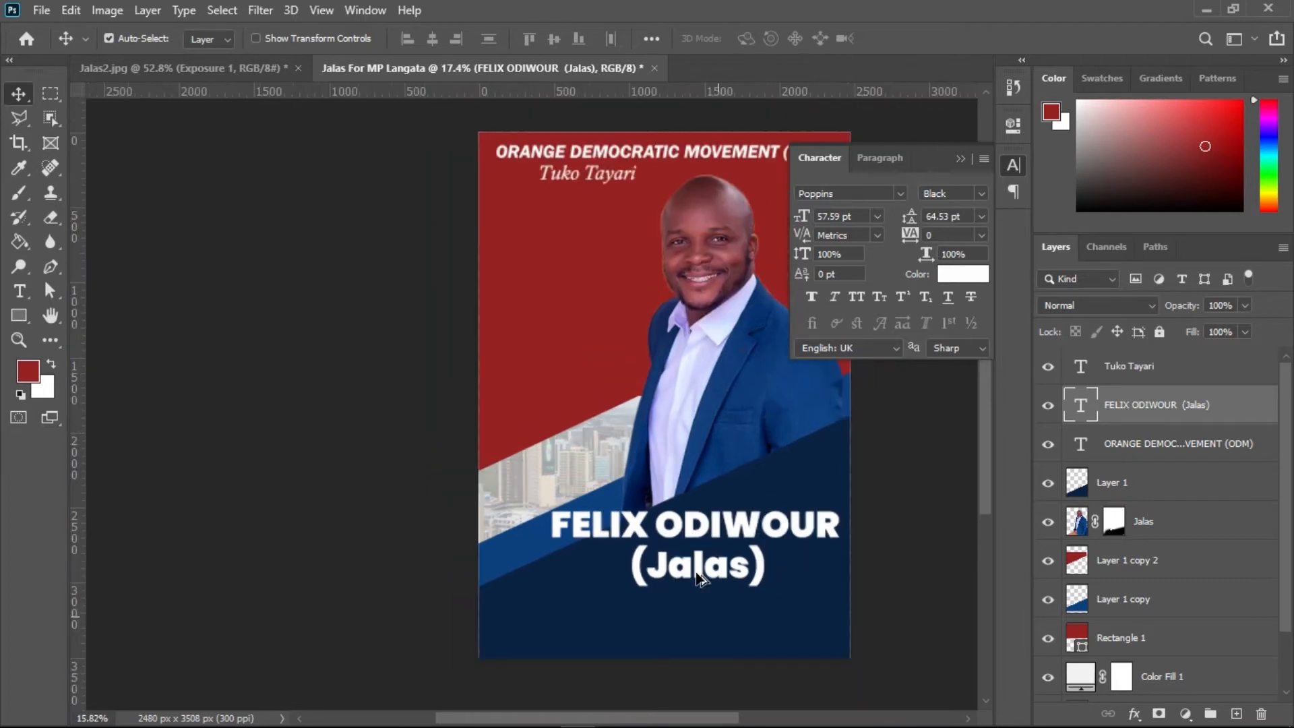
pyautogui.scroll(1, 698, 579)
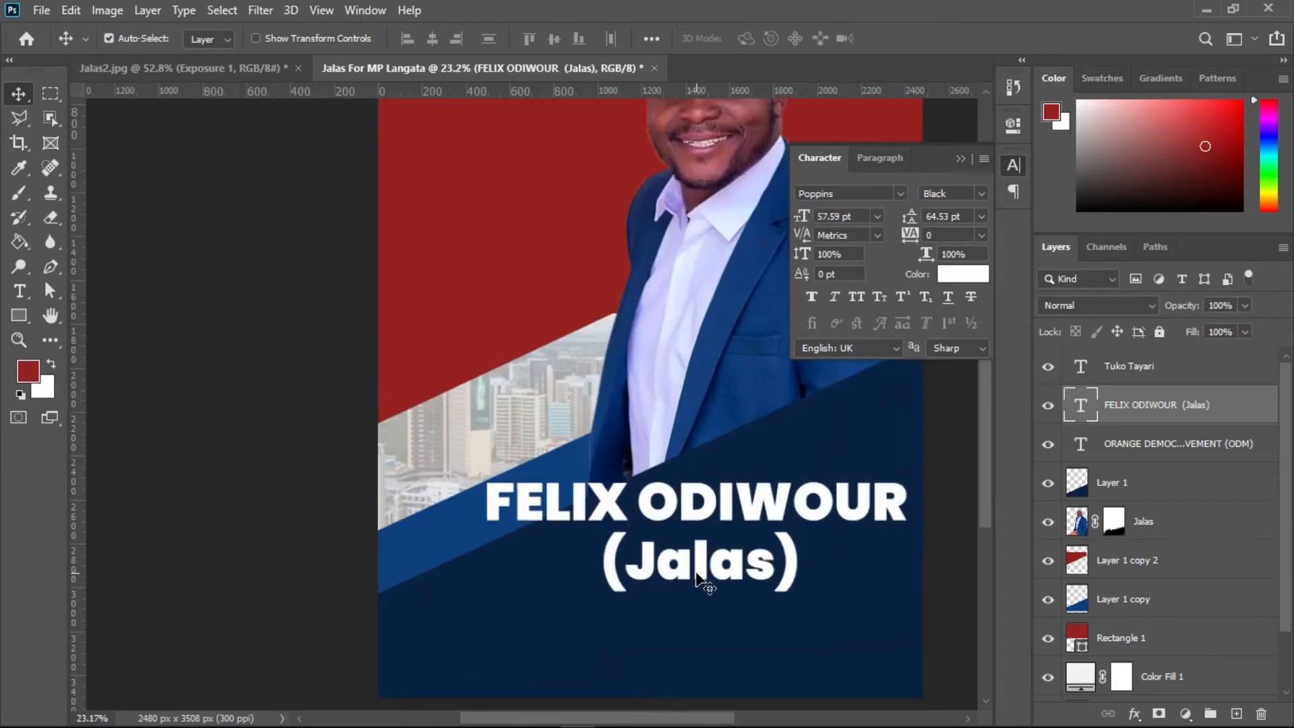
pyautogui.click(958, 160)
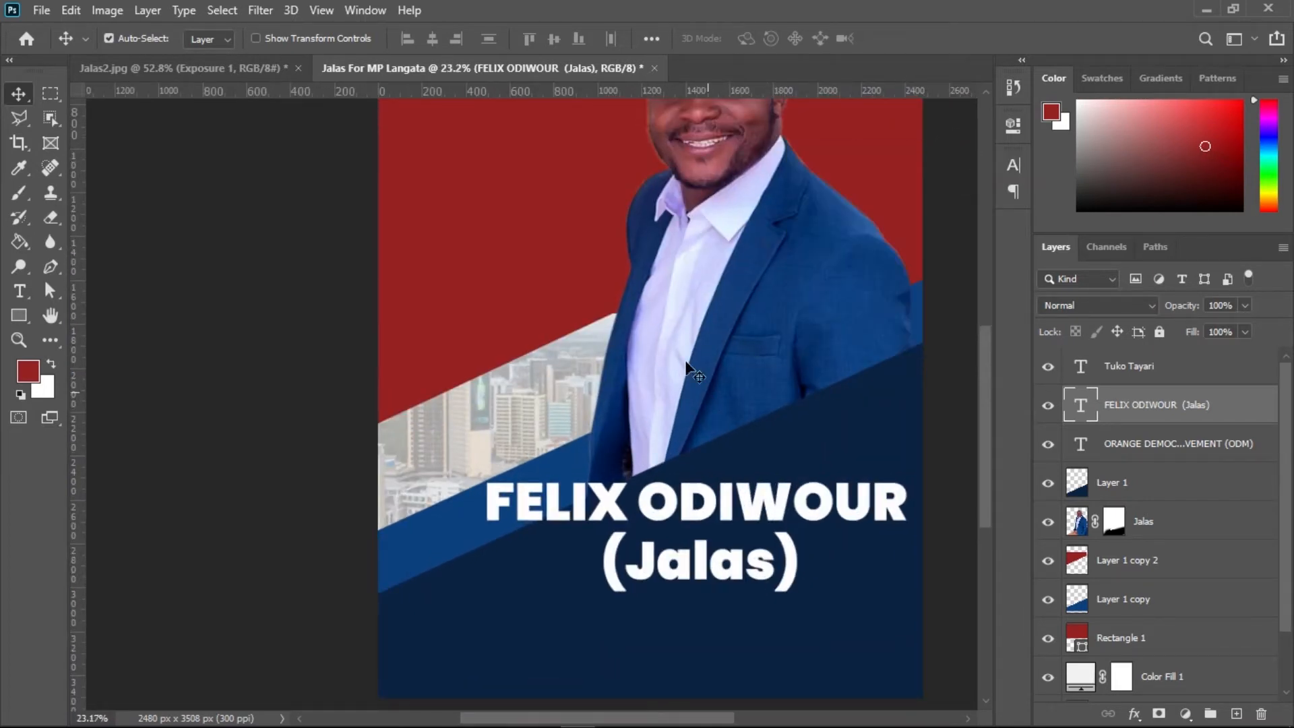
pyautogui.scroll(-2, 679, 361)
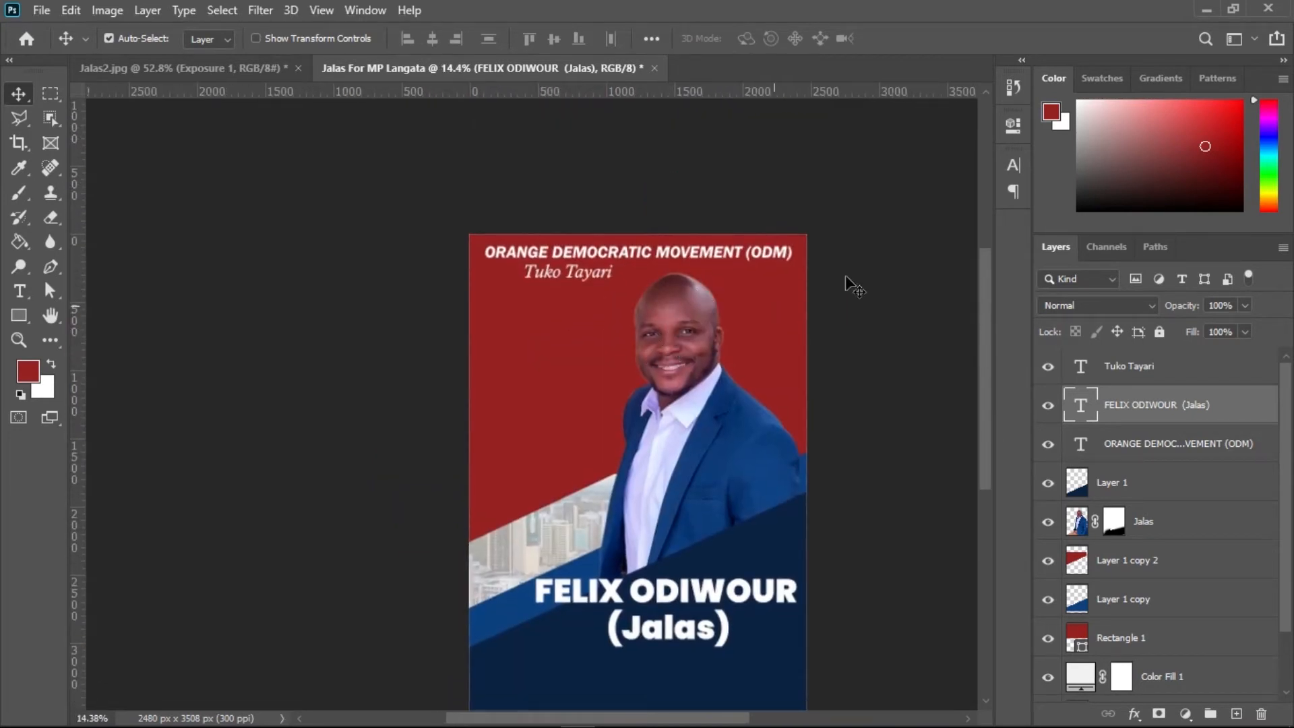
# Switch to the Notepad notes, copy the line For MP LANG'ATA, and return to the Photoshop poster
pyautogui.click(1204, 9)
pyautogui.moveTo(327, 226); pyautogui.dragTo(212, 224)
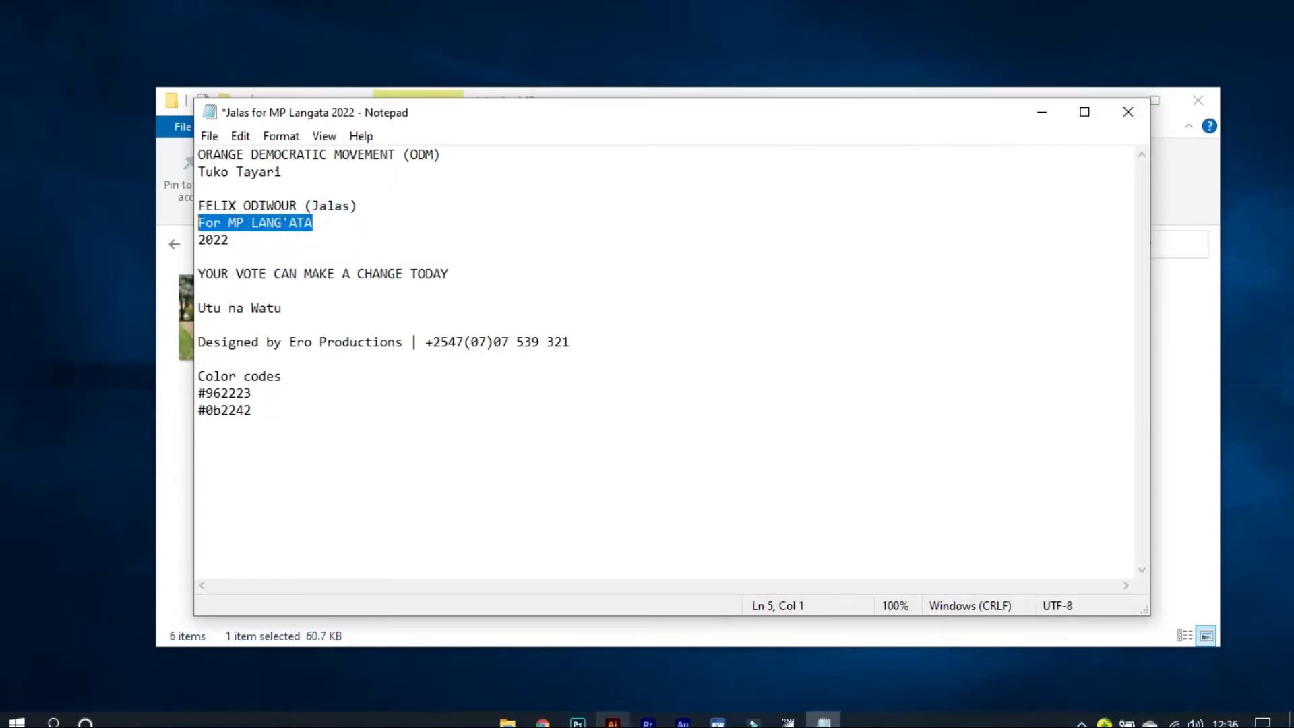
pyautogui.click(581, 714)
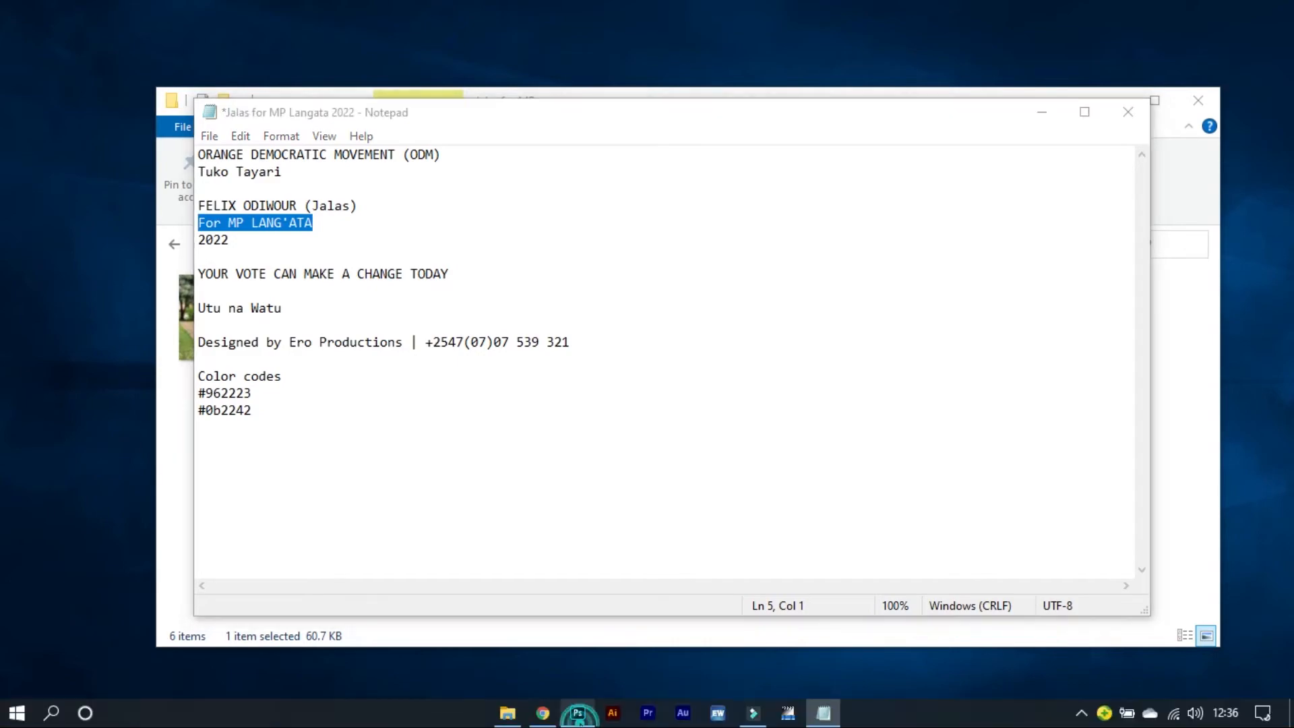
pyautogui.scroll(-3, 612, 573)
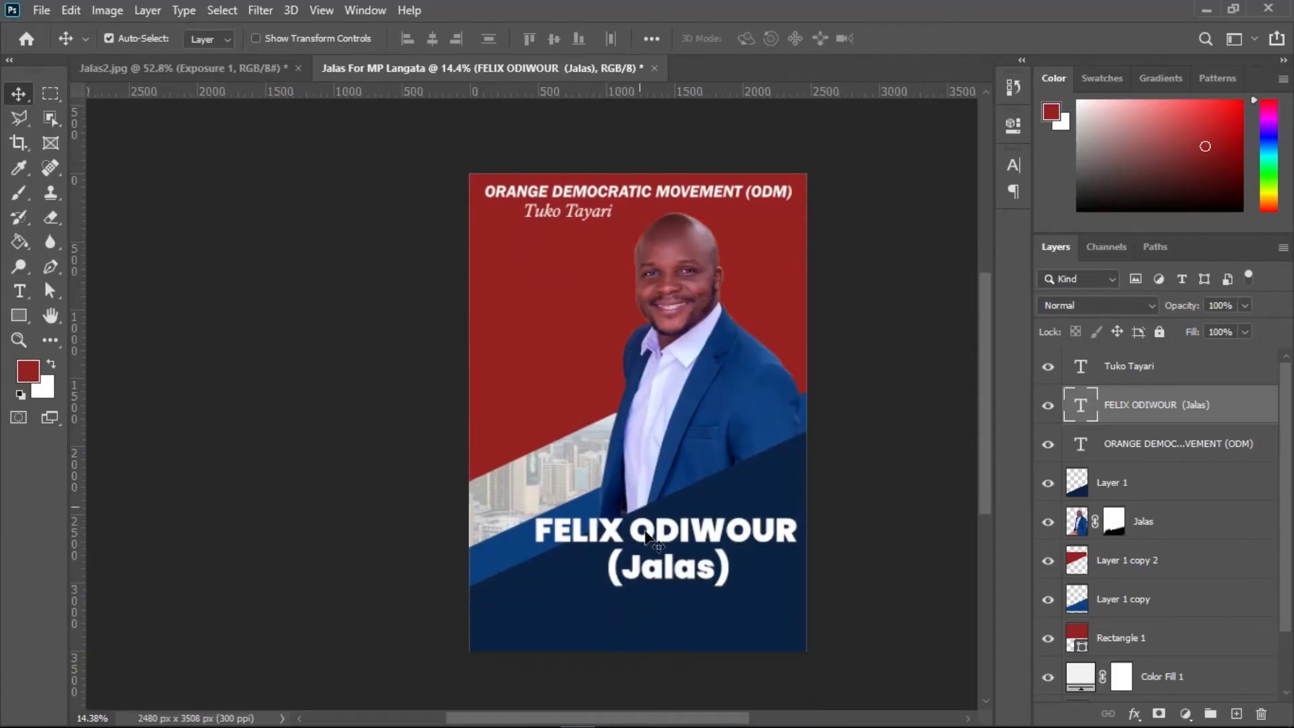
# Duplicate the candidate's name text below itself, replace the copy's wording with For MP LANG'ATA, and place it just beneath the nickname
pyautogui.moveTo(679, 536); pyautogui.dragTo(646, 614)
pyautogui.doubleClick(644, 611)
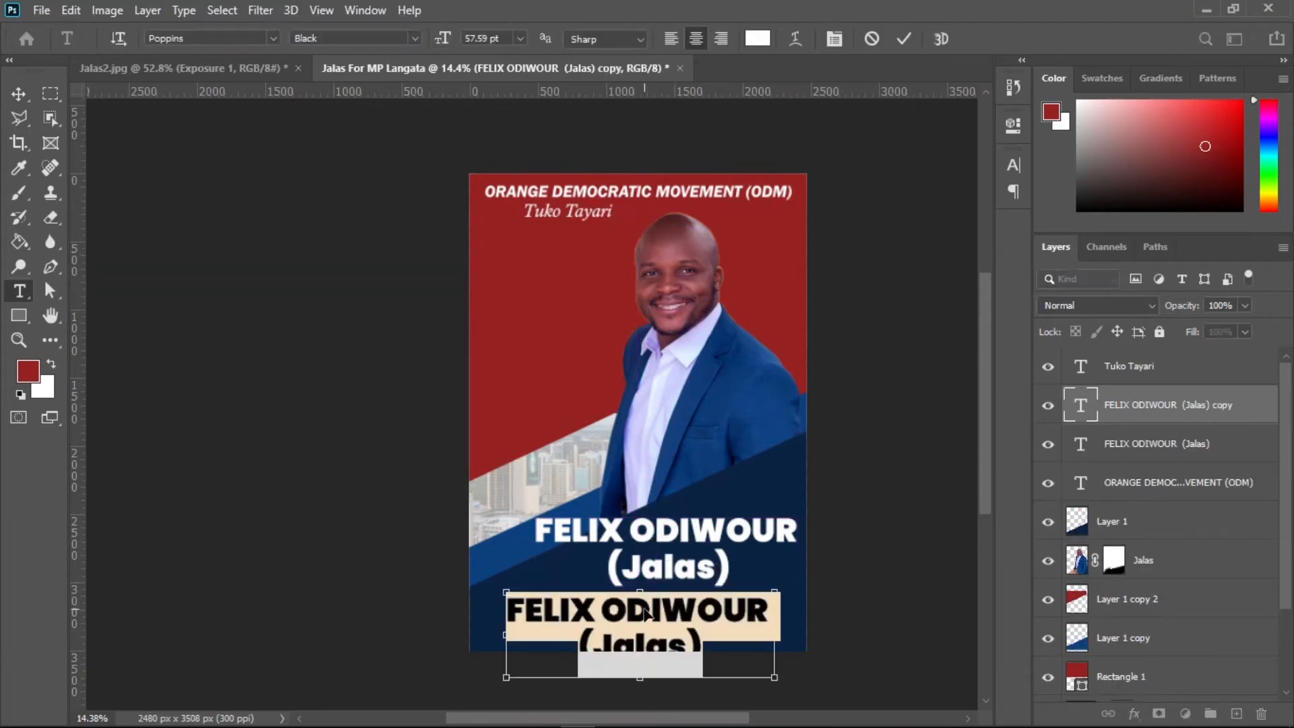
pyautogui.write("For MP LANG'ATA")
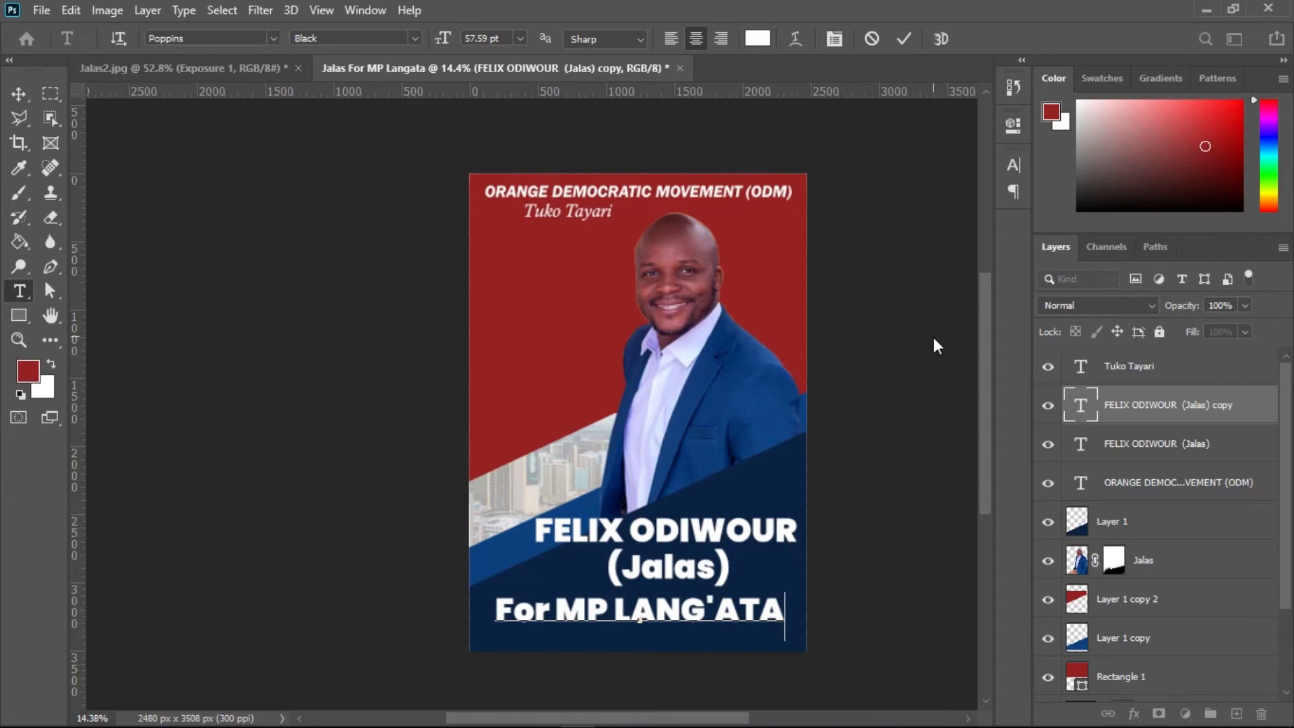
pyautogui.click(903, 39)
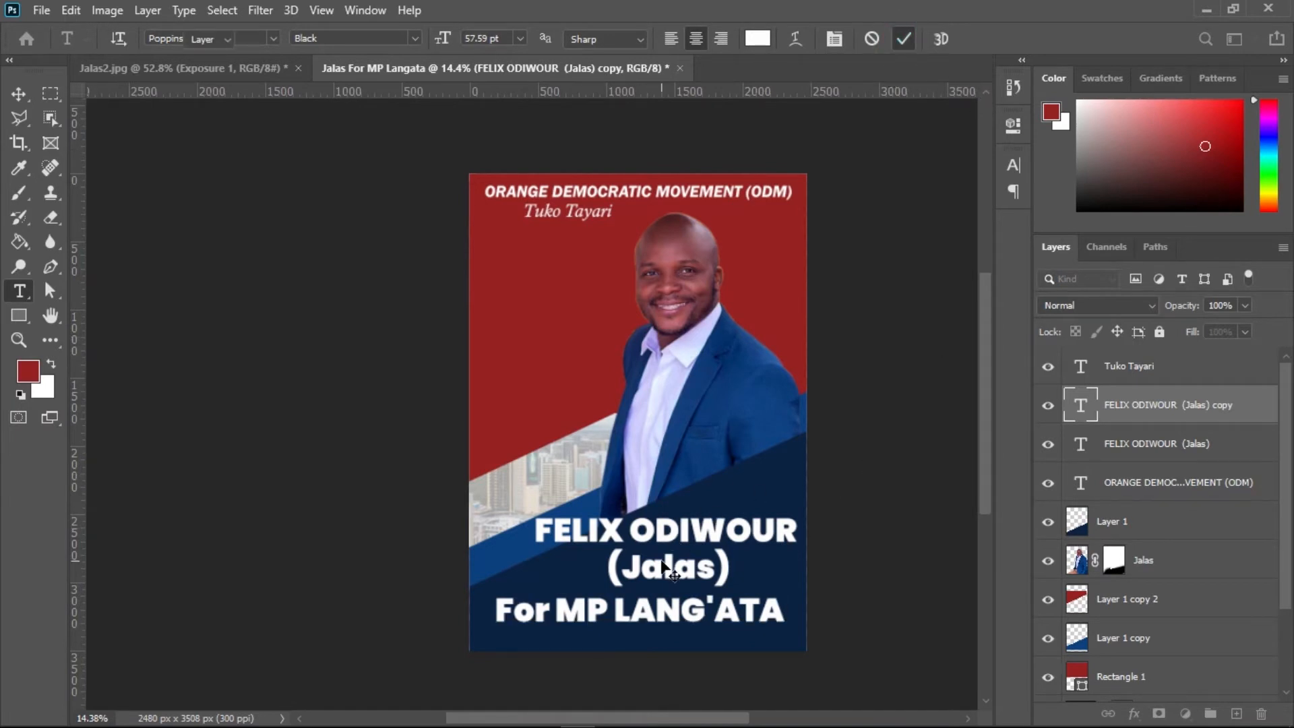
pyautogui.scroll(6, 662, 563)
pyautogui.moveTo(754, 611); pyautogui.dragTo(754, 359)
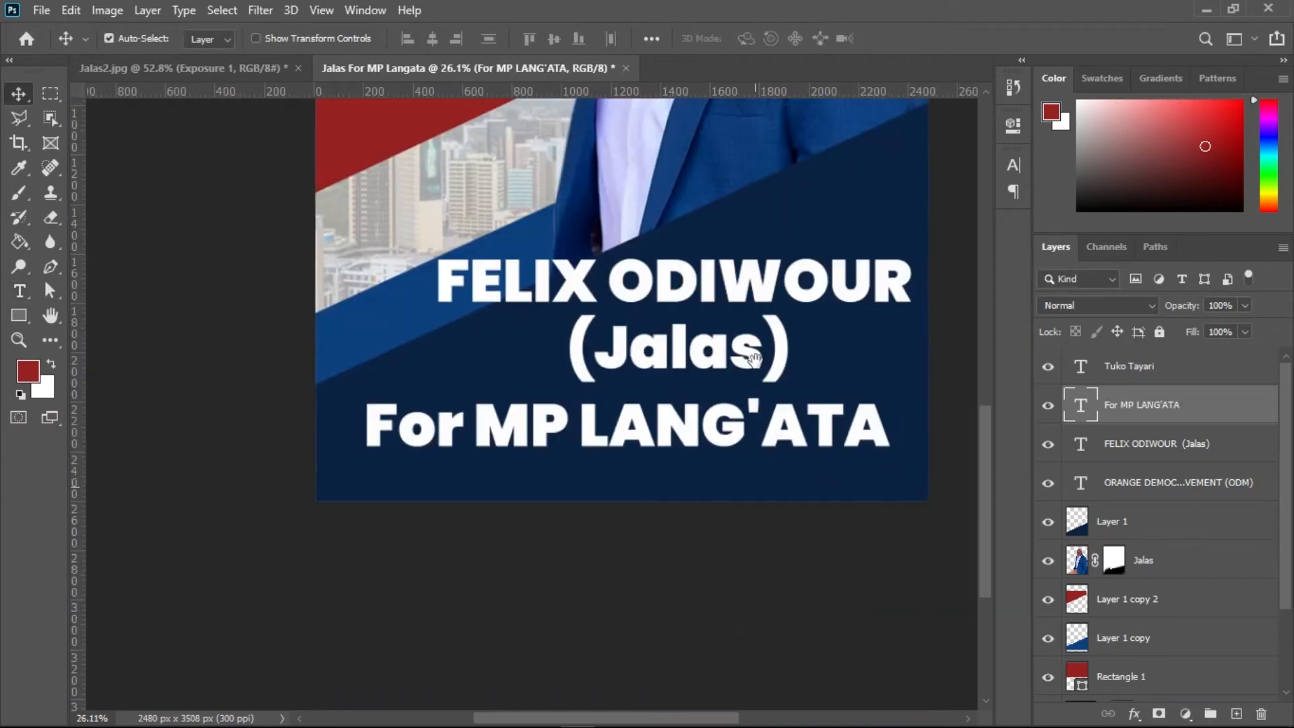
pyautogui.moveTo(706, 409); pyautogui.dragTo(701, 395)
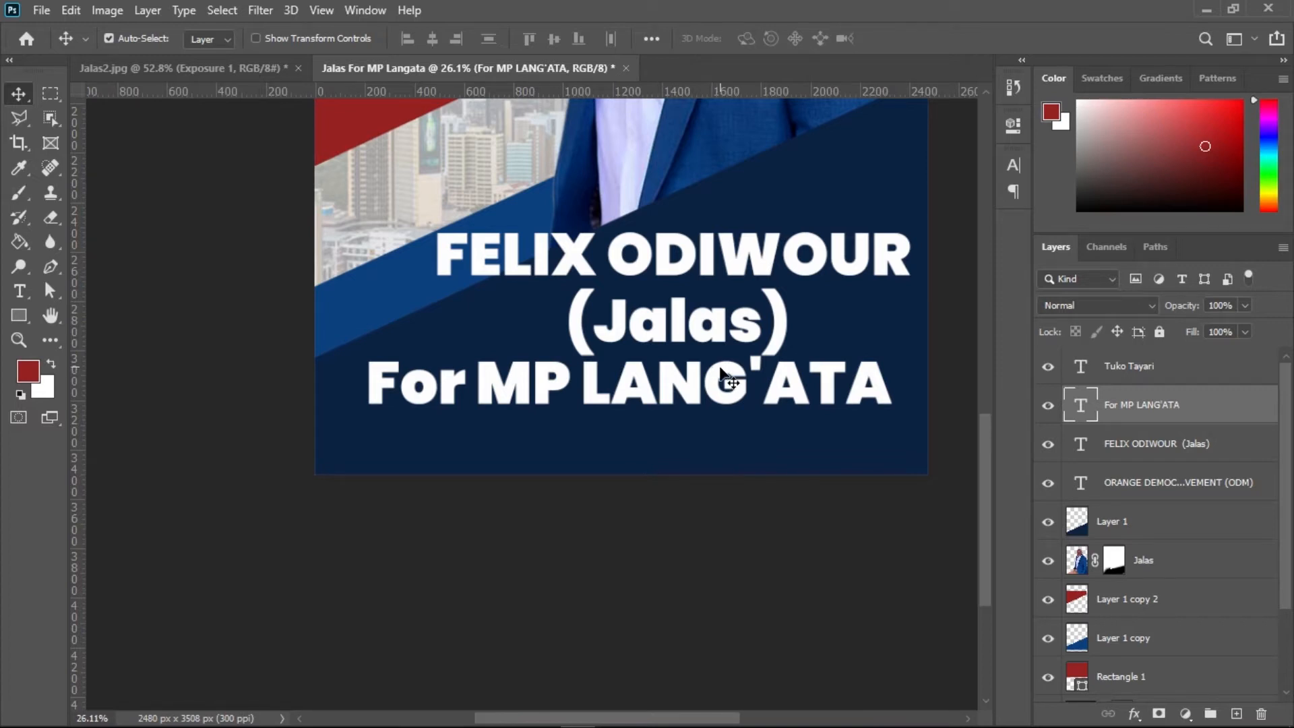
# Delete the bracketed nickname line from the candidate's name text and move the remaining line slightly down
pyautogui.click(726, 337)
pyautogui.doubleClick(790, 325)
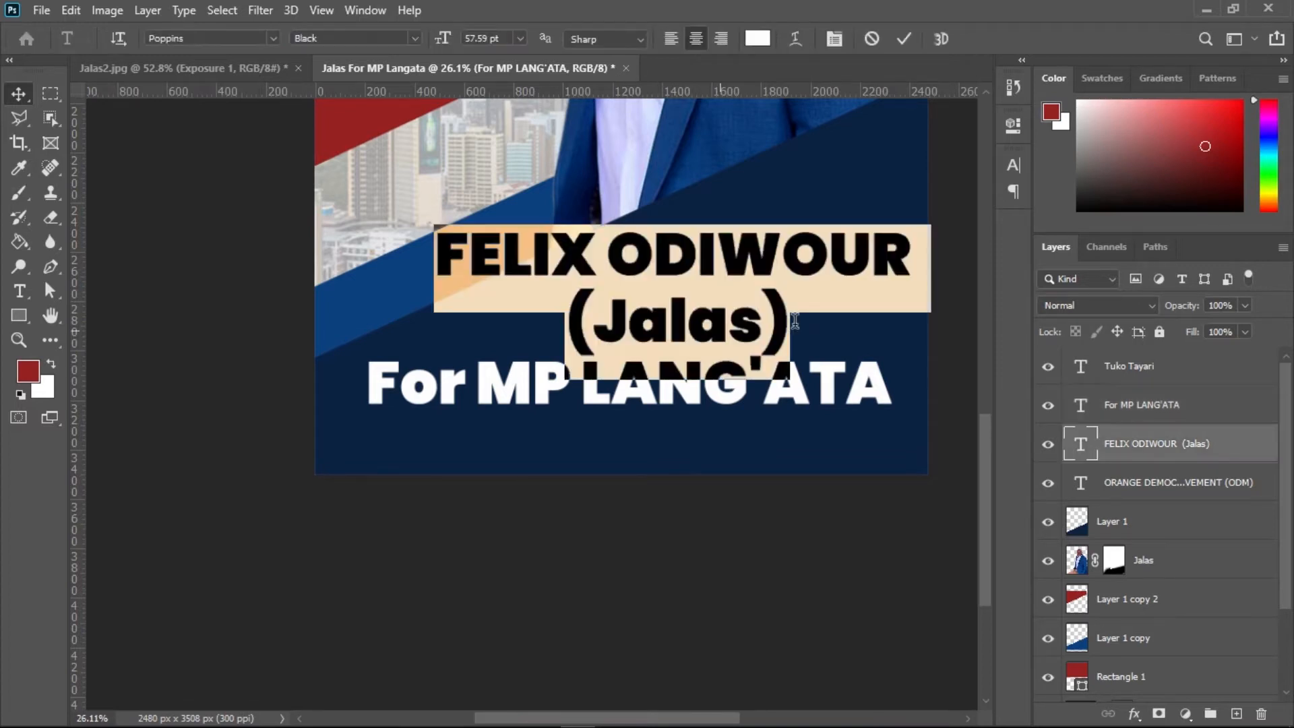
pyautogui.click(795, 322)
pyautogui.moveTo(795, 323); pyautogui.dragTo(579, 313)
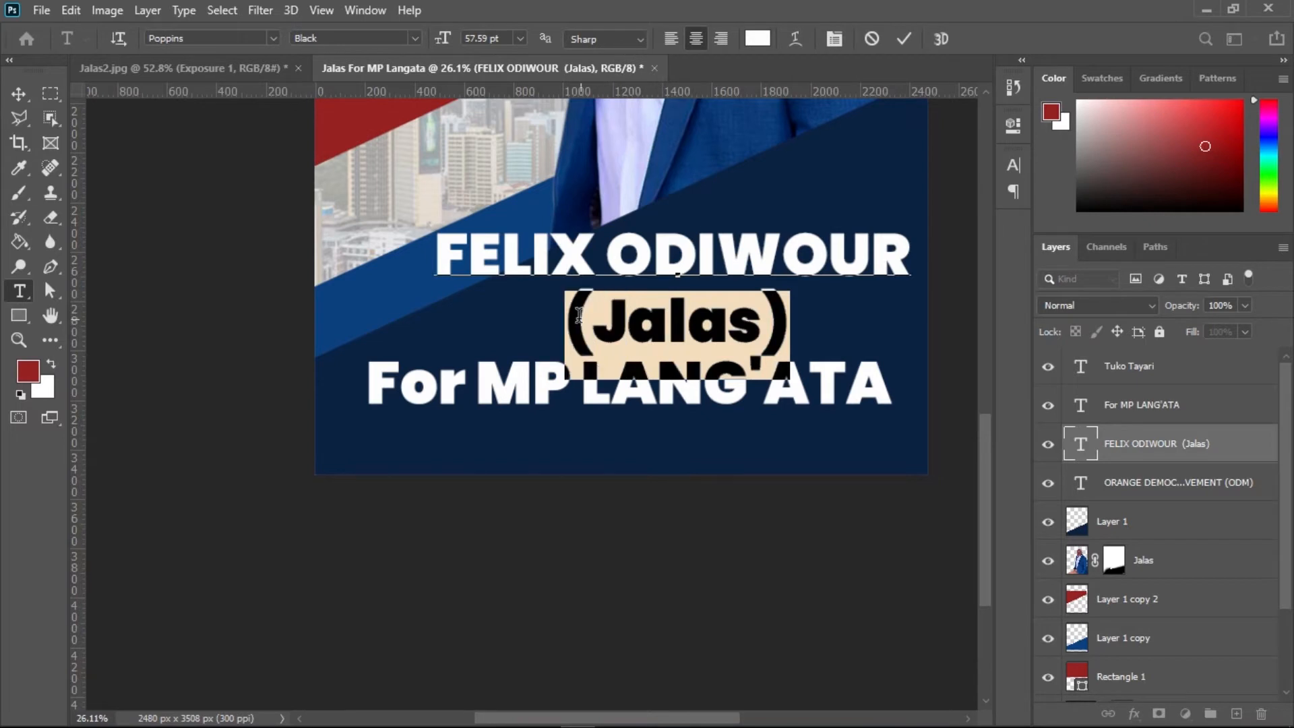
pyautogui.press('BackSpace')
pyautogui.press('BackSpace')
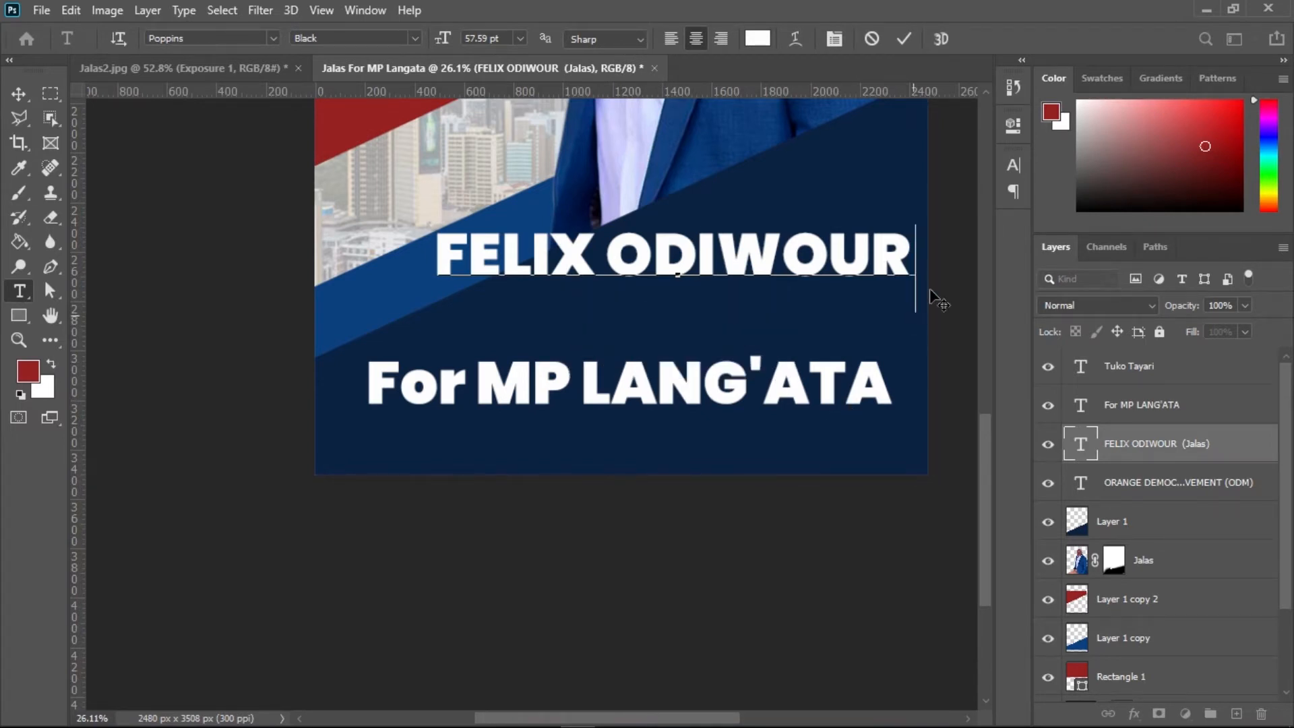
pyautogui.click(904, 38)
pyautogui.press('v')
pyautogui.moveTo(846, 260); pyautogui.dragTo(841, 280)
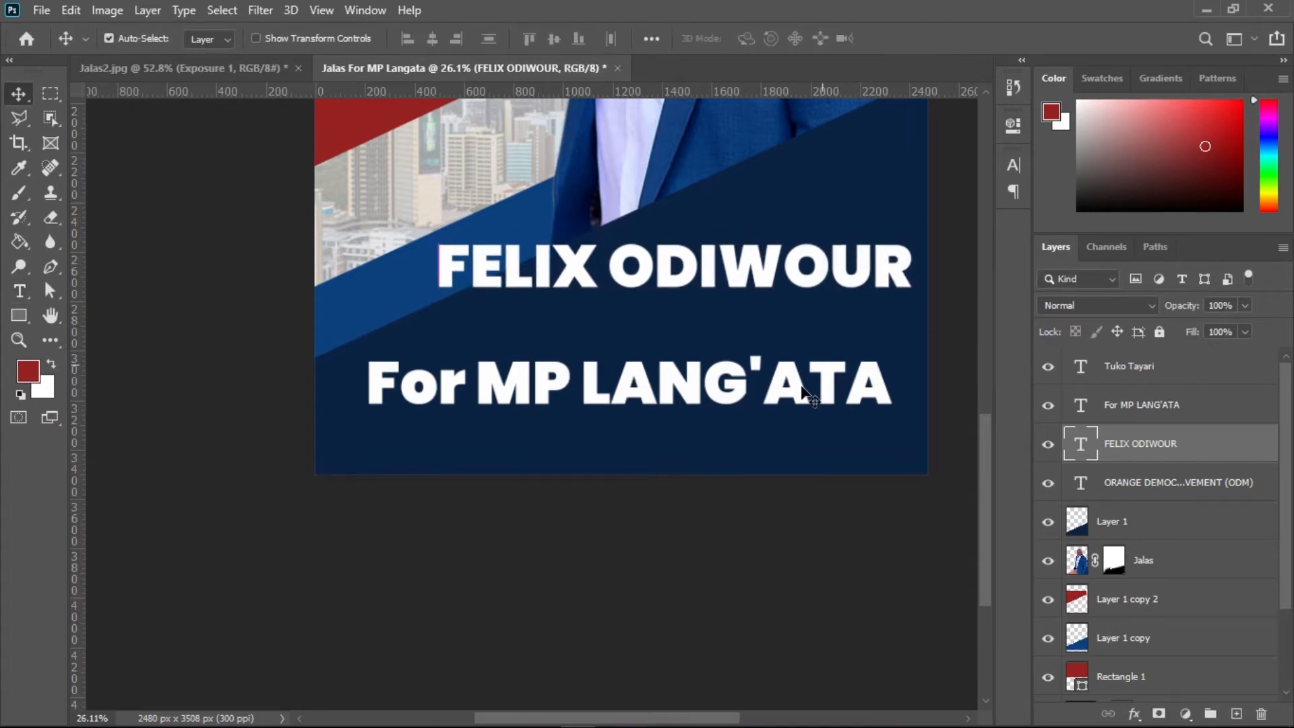
# Move For MP LANG'ATA directly under the candidate's name and scale it down to about 43 pt
pyautogui.moveTo(807, 389); pyautogui.dragTo(830, 337)
pyautogui.hotkey('ctrl', 't')
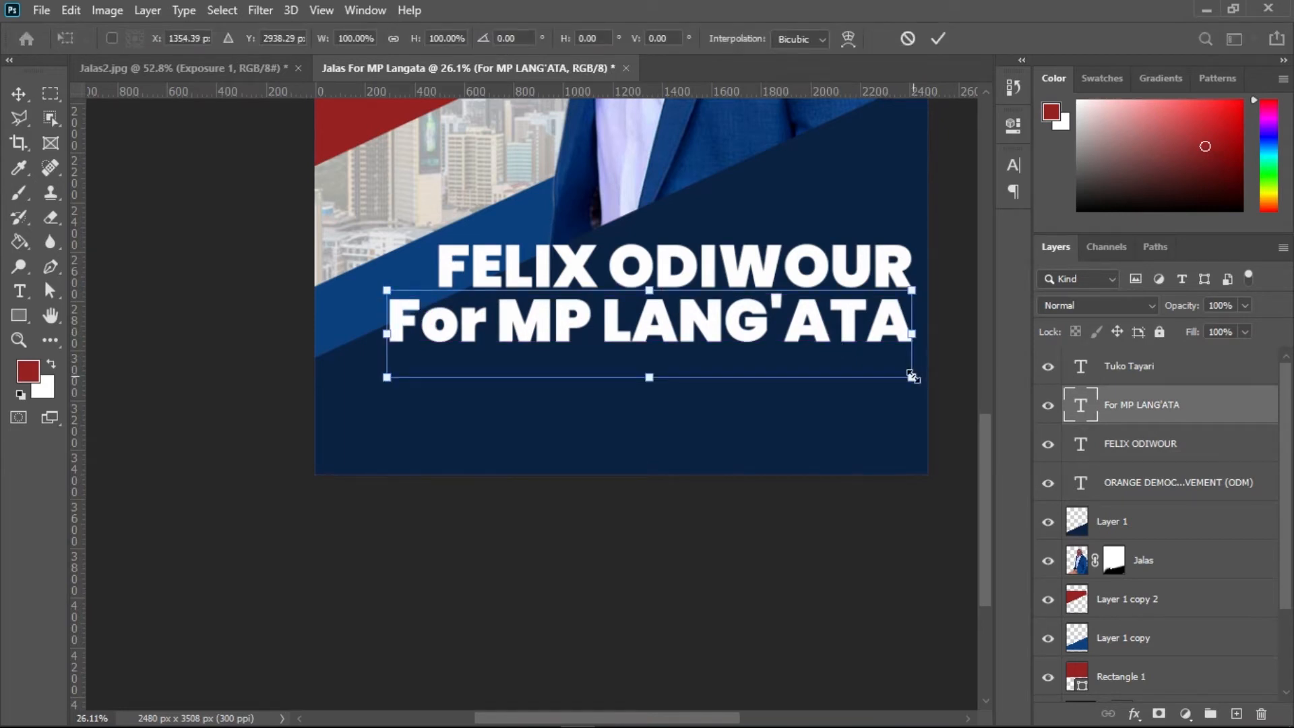
pyautogui.moveTo(912, 377); pyautogui.dragTo(846, 335)
pyautogui.click(937, 39)
pyautogui.moveTo(697, 337); pyautogui.dragTo(722, 327)
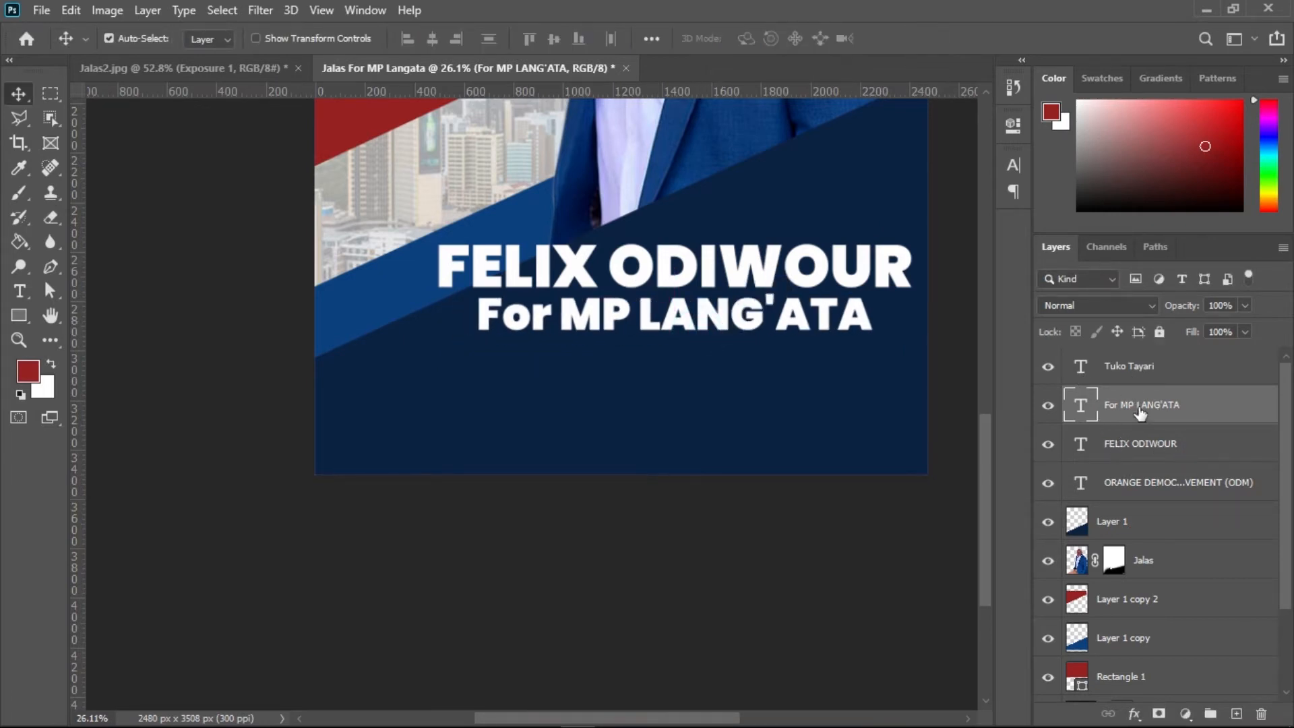
# Align the candidate's name and For MP LANG'ATA layers on their horizontal centres, then deselect them
pyautogui.click(1148, 446)
pyautogui.keyDown('ctrl'); pyautogui.click(1232, 450); pyautogui.keyUp('ctrl')
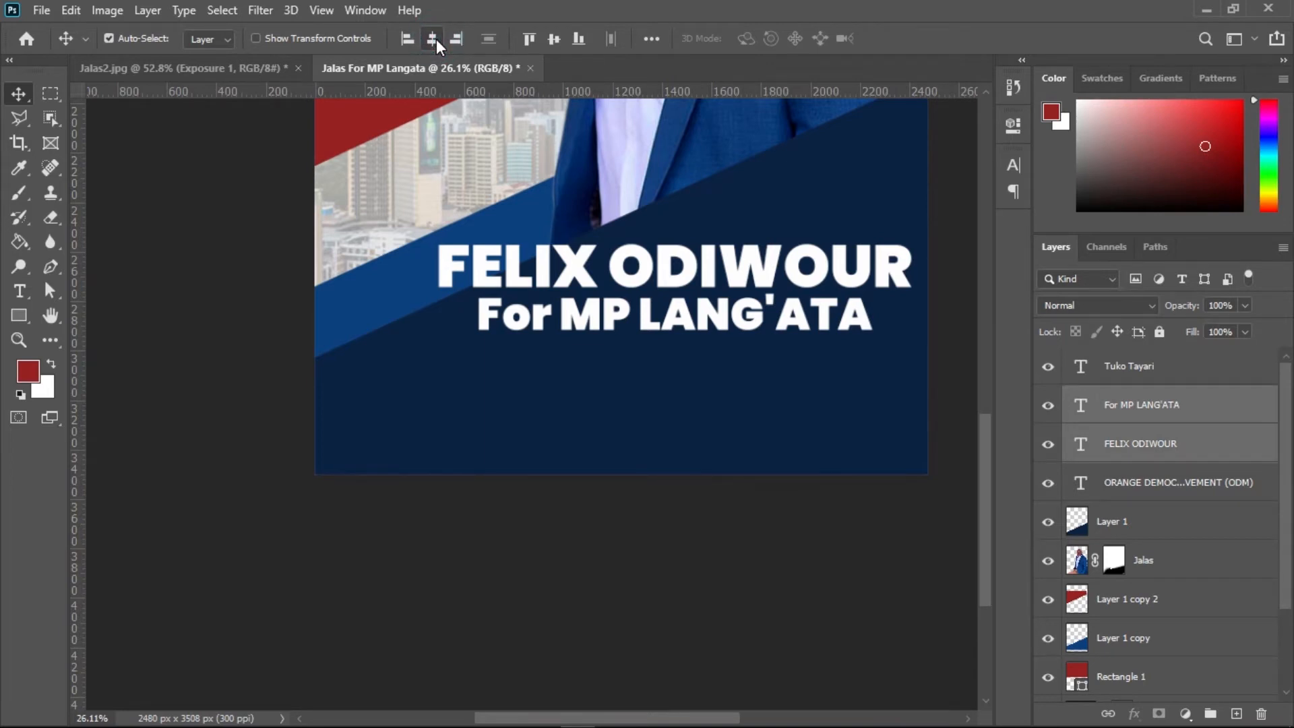
pyautogui.click(698, 522)
pyautogui.scroll(-1, 508, 369)
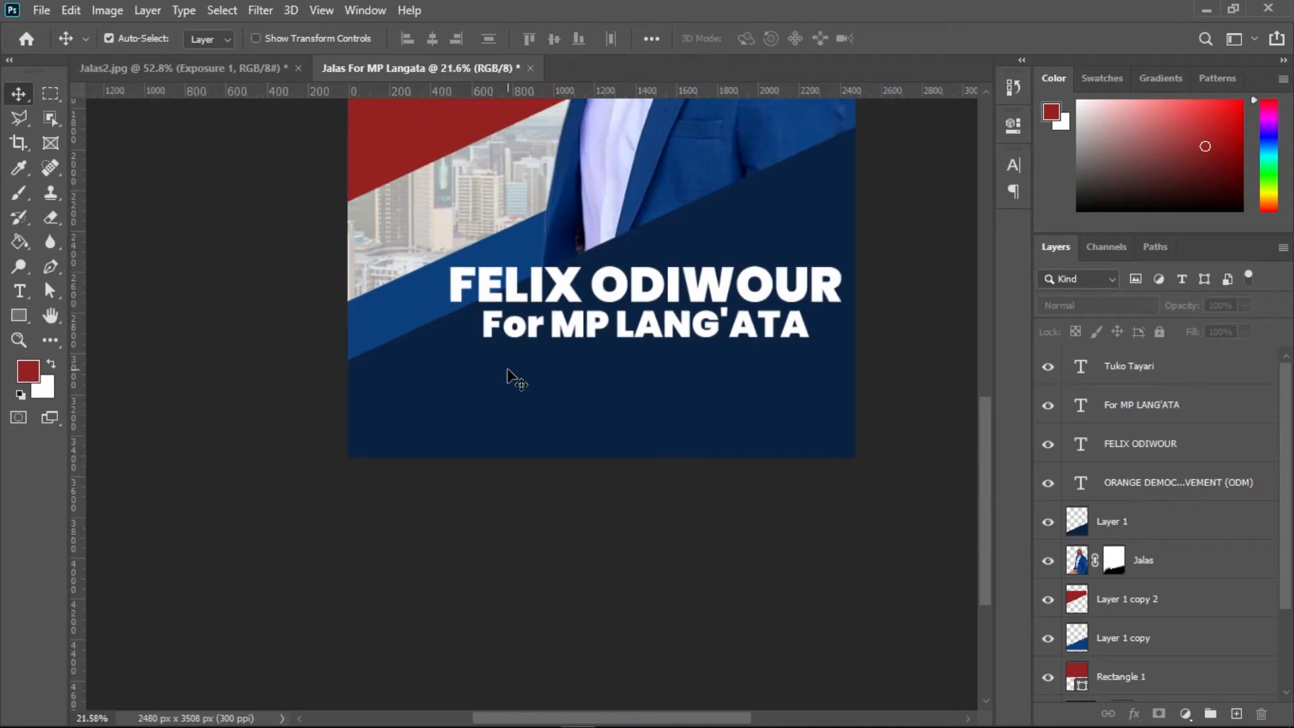
pyautogui.scroll(-1, 507, 369)
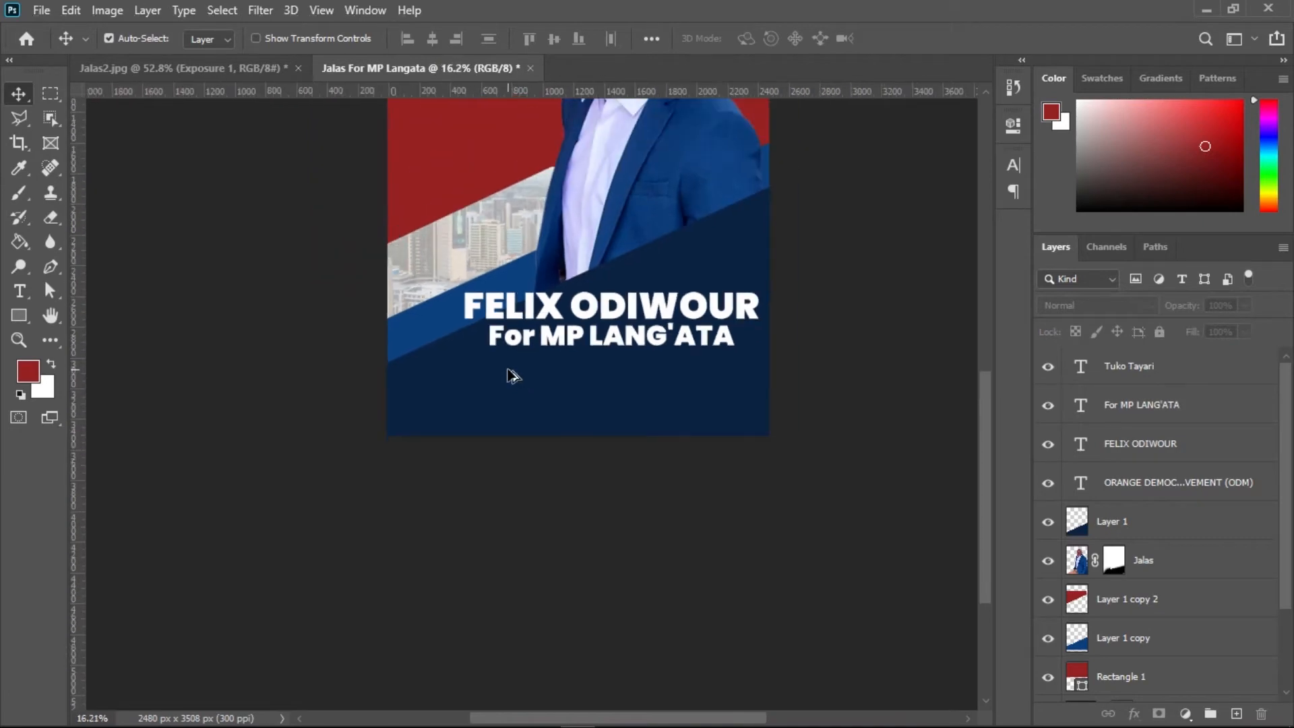
# Switch to the Notepad notes, copy the year 2022, and return to the Photoshop poster
pyautogui.click(1205, 10)
pyautogui.doubleClick(249, 241)
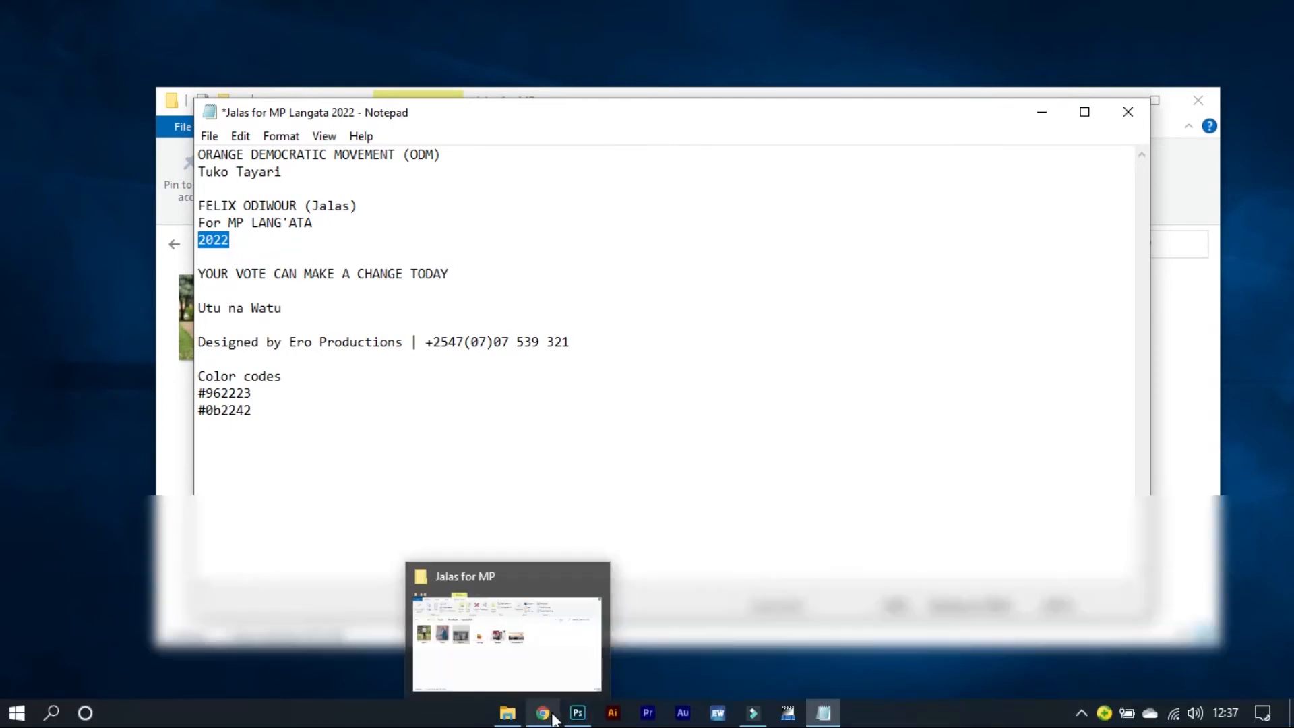
pyautogui.click(578, 712)
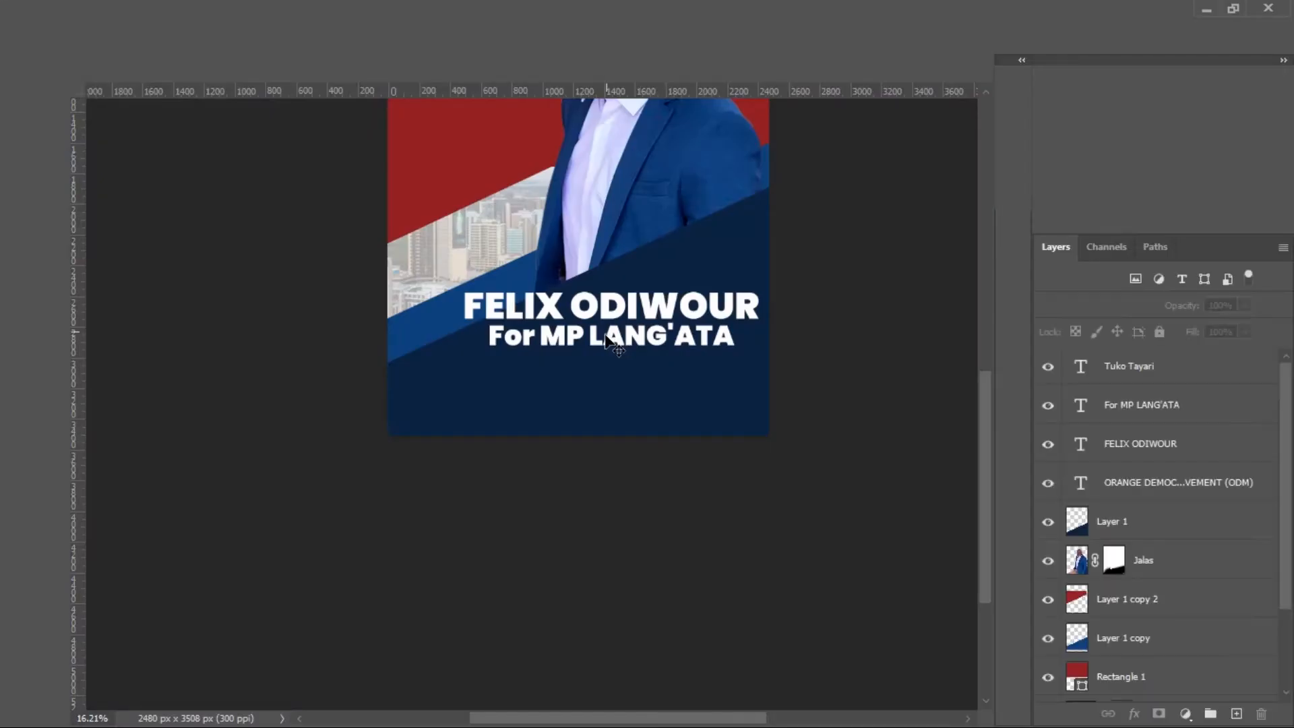
# Duplicate For MP LANG'ATA below itself, replace the copy's wording with 2022, and enlarge it to 74.32 pt
pyautogui.moveTo(625, 340); pyautogui.dragTo(626, 393)
pyautogui.doubleClick(623, 380)
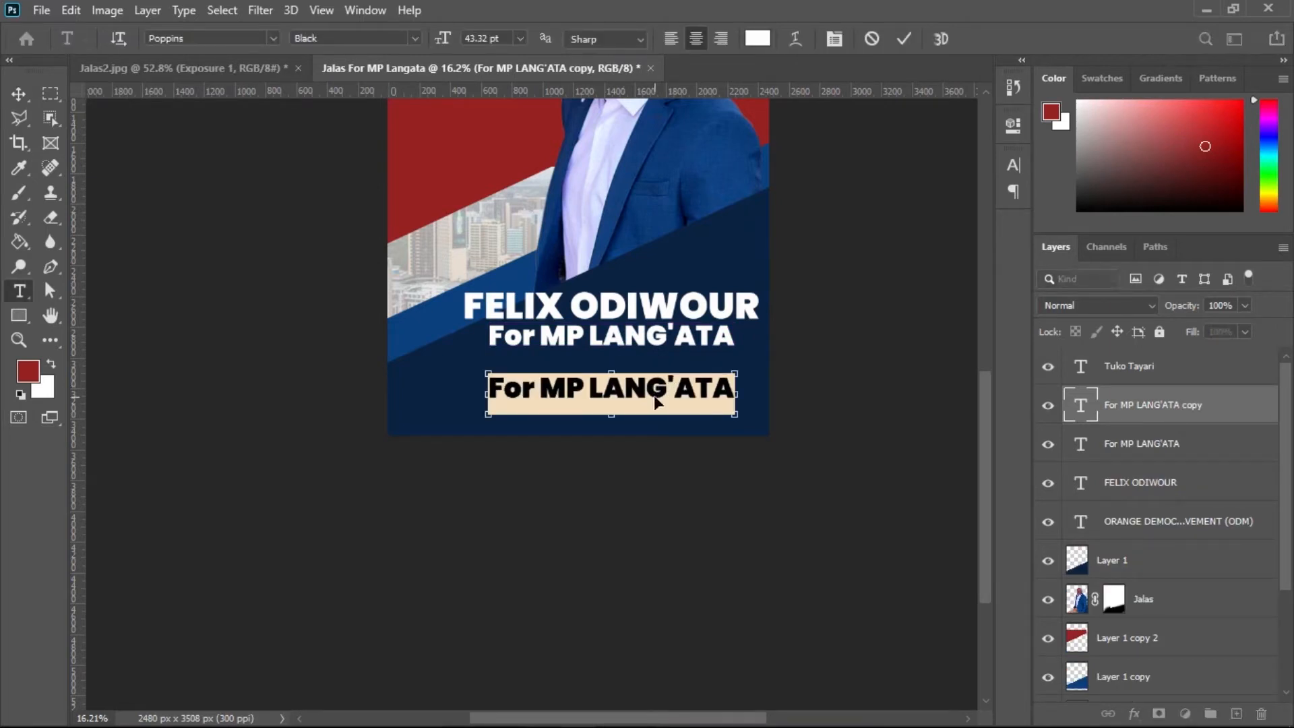
pyautogui.write('2022')
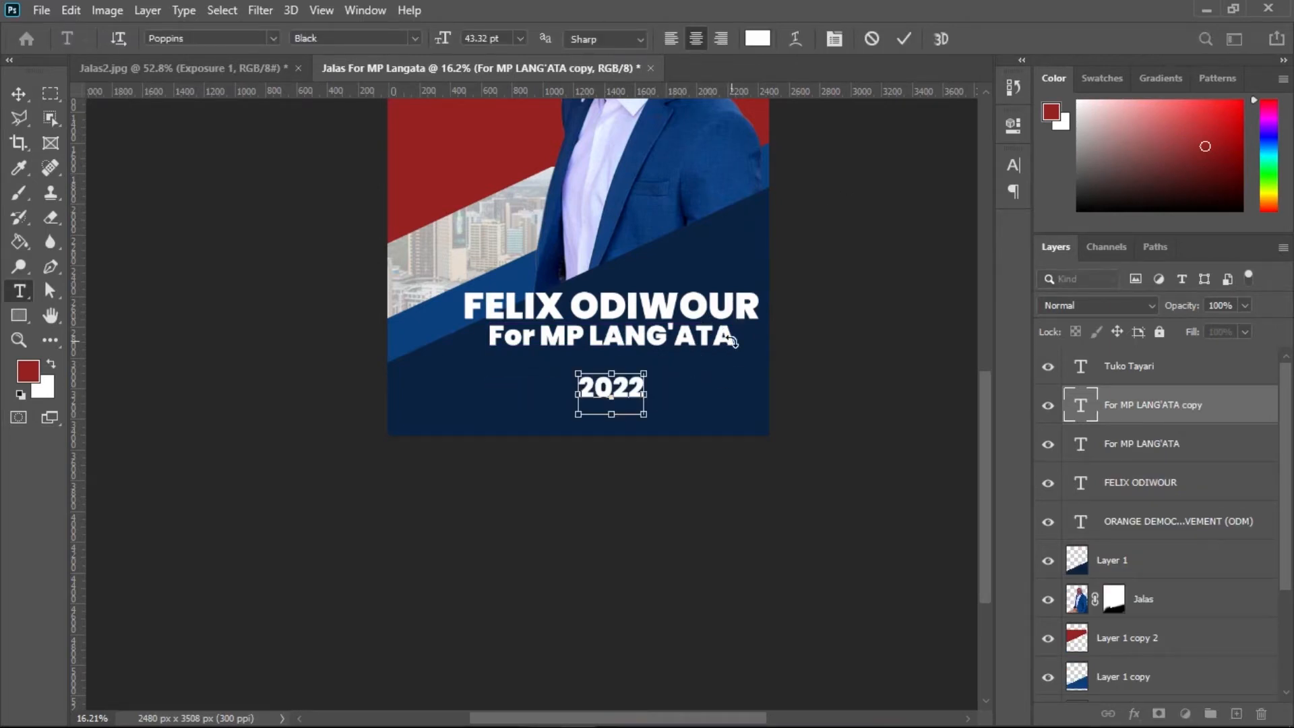
pyautogui.hotkey('ctrl', 'a')
pyautogui.moveTo(445, 40); pyautogui.dragTo(479, 39)
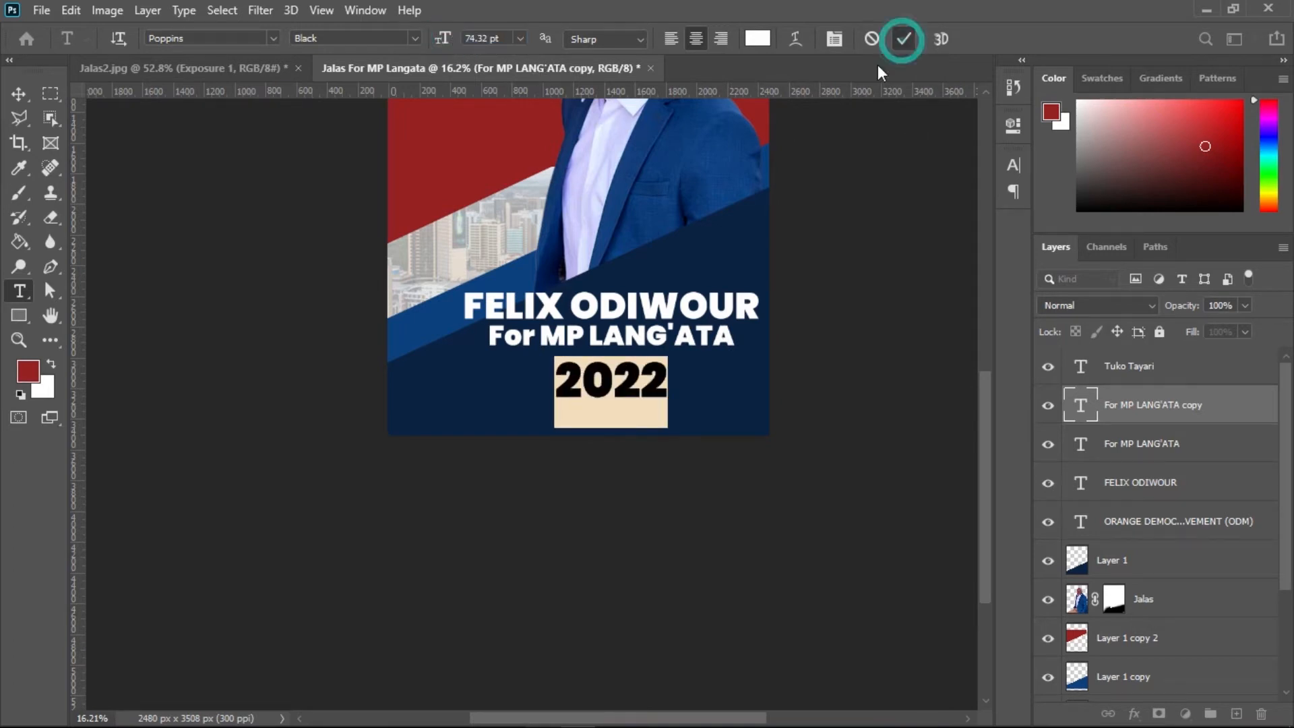
pyautogui.click(903, 39)
# Align the 2022, For MP LANG'ATA and candidate's name layers on their horizontal centres, and deselect them
pyautogui.press('v')
pyautogui.moveTo(628, 397); pyautogui.dragTo(624, 396)
pyautogui.keyDown('ctrl'); pyautogui.click(1138, 486); pyautogui.keyUp('ctrl')
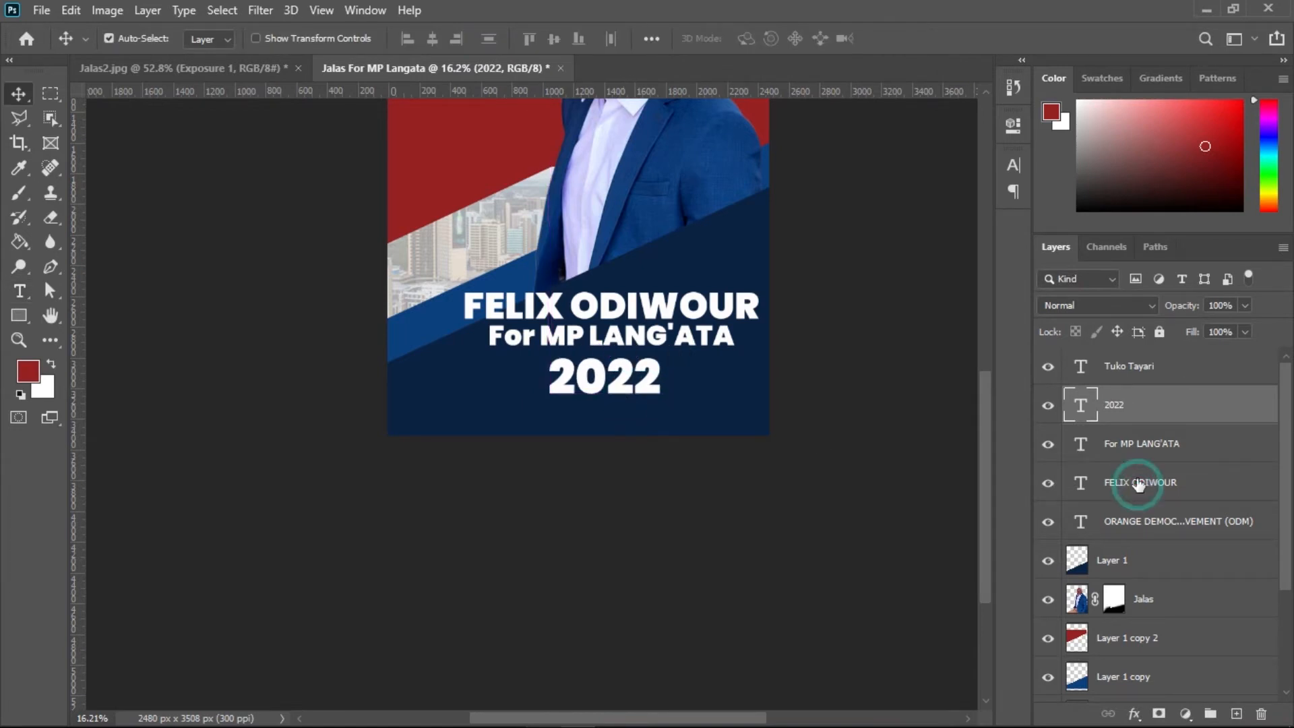
pyautogui.keyDown('ctrl'); pyautogui.click(1130, 445); pyautogui.keyUp('ctrl')
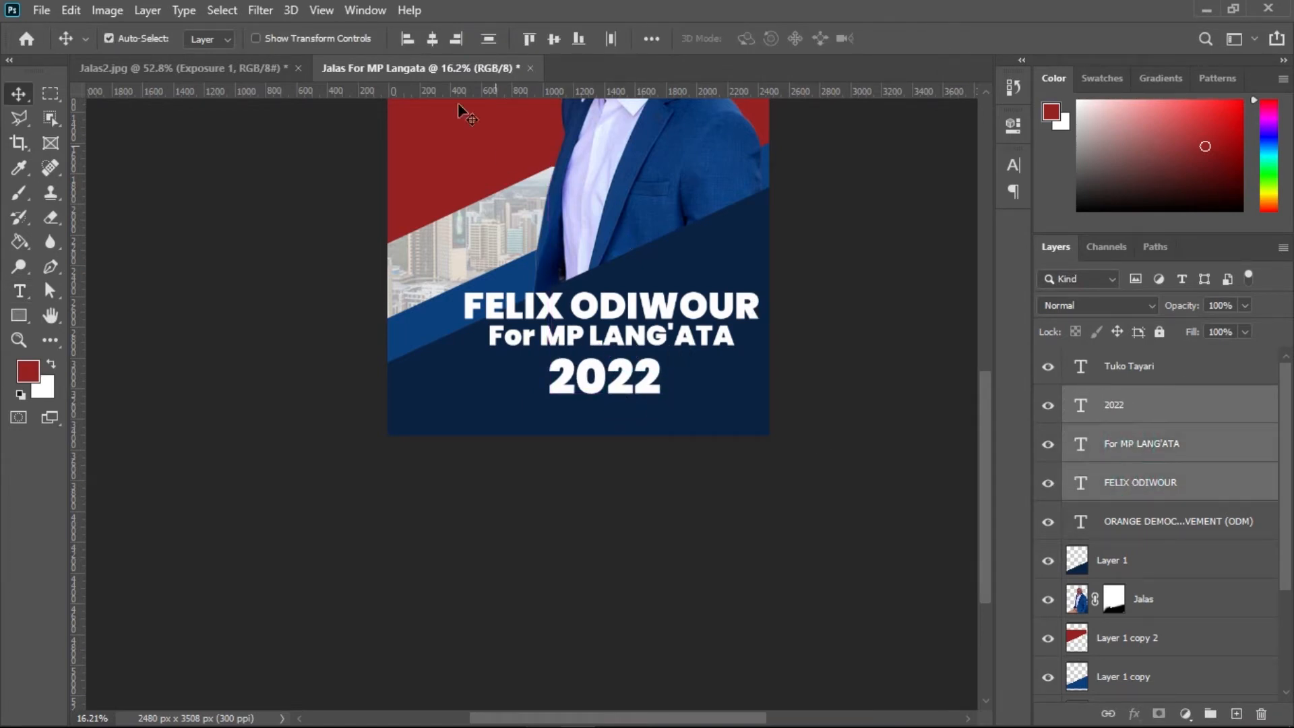
pyautogui.click(433, 39)
pyautogui.click(817, 509)
# Move 2022 straight up about 49 px, closer beneath For MP LANG'ATA, and deselect it
pyautogui.scroll(2, 664, 415)
pyautogui.moveTo(633, 368); pyautogui.dragTo(613, 352)
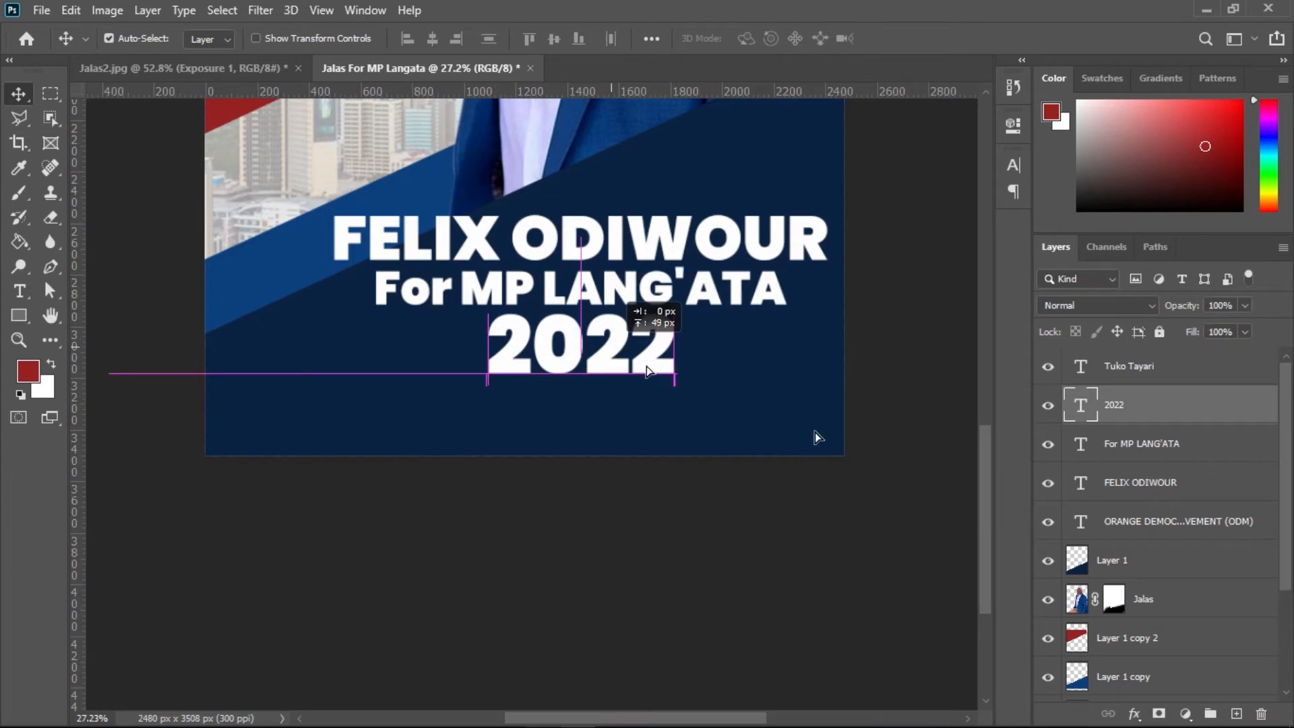
pyautogui.click(745, 563)
pyautogui.scroll(-2, 566, 480)
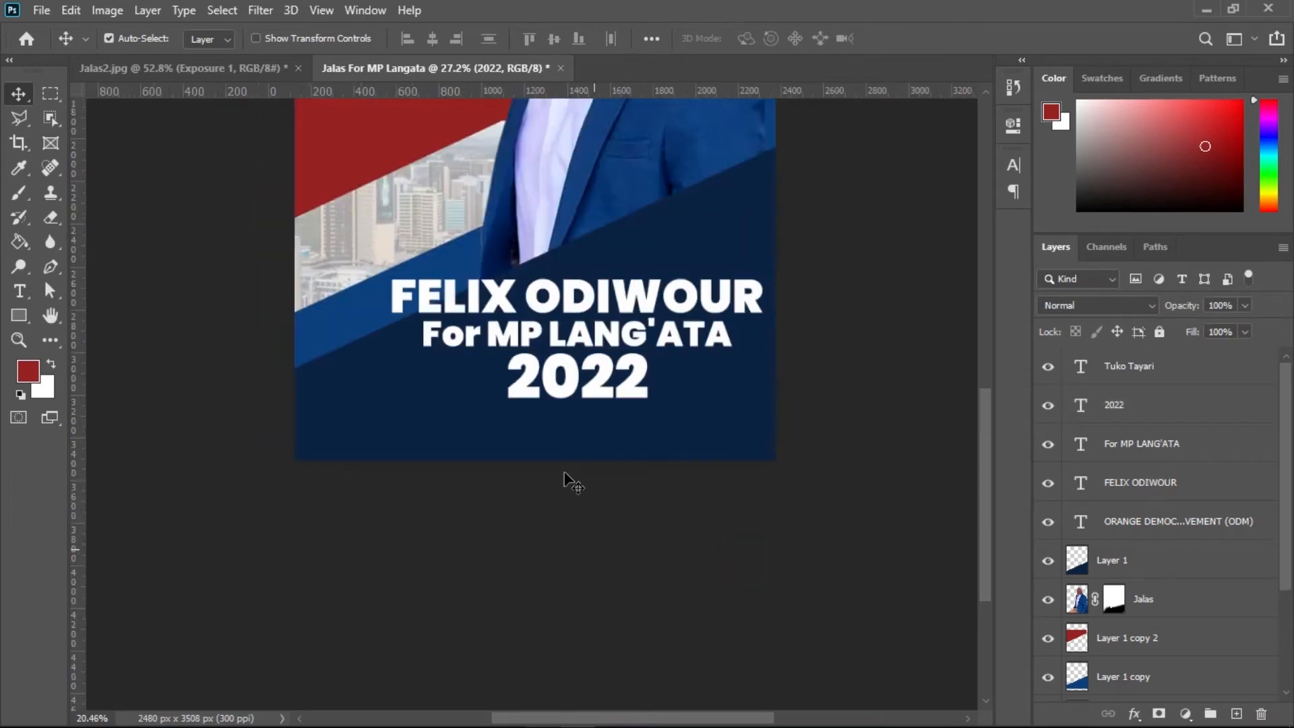
pyautogui.scroll(-2, 571, 480)
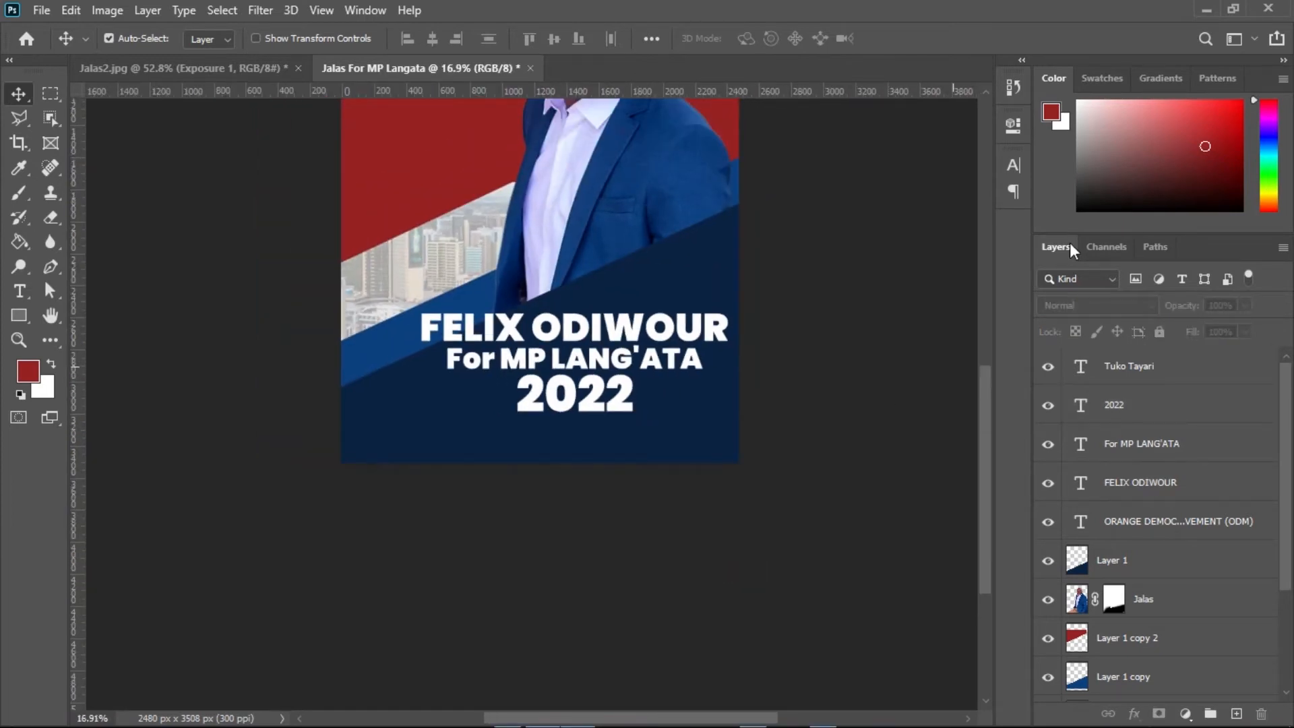
# Check the Notepad notes for the remaining poster text and return to the Photoshop poster
pyautogui.click(1206, 9)
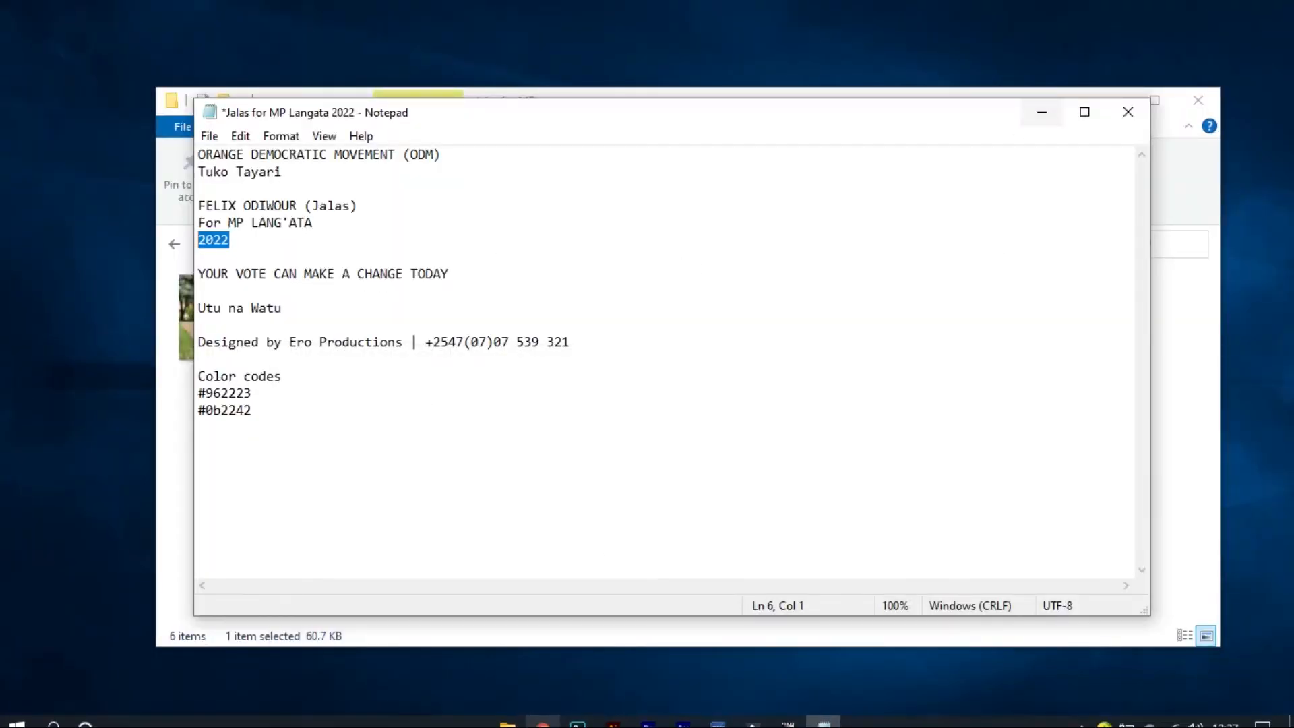
pyautogui.click(579, 713)
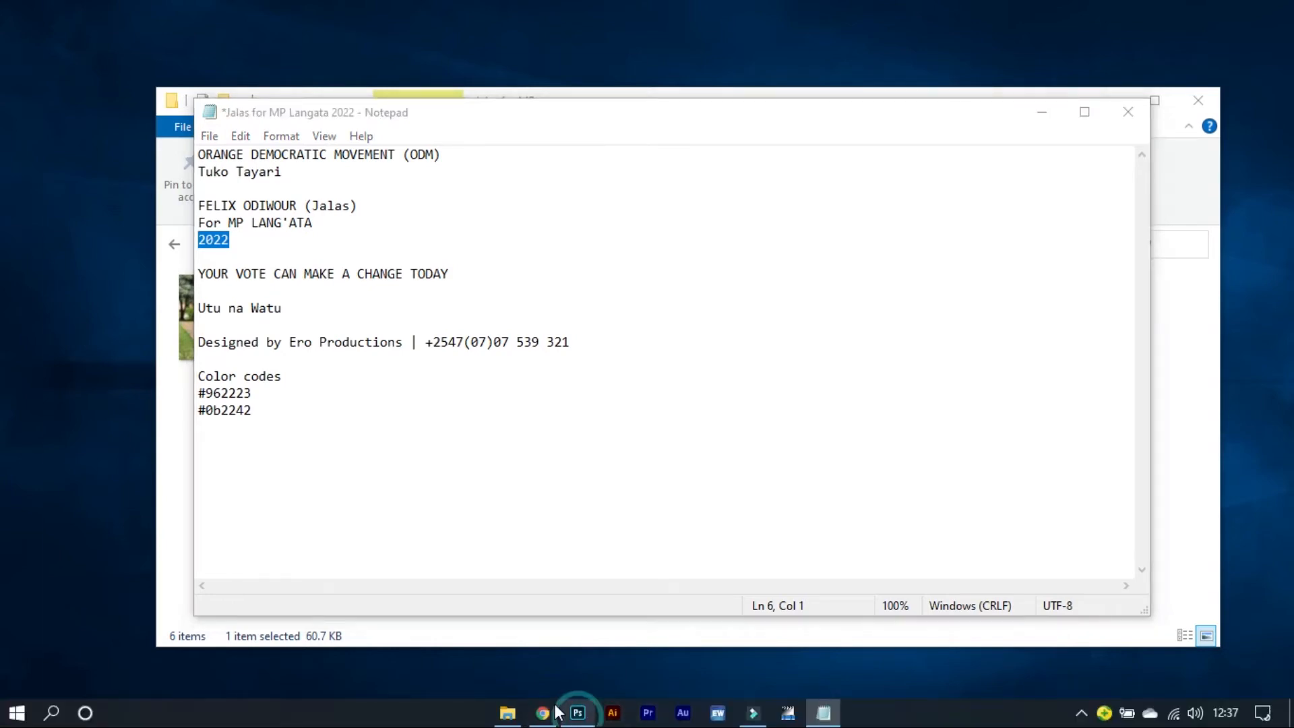
pyautogui.scroll(2, 410, 398)
pyautogui.scroll(-3, 411, 398)
pyautogui.click(27, 317)
pyautogui.click(95, 316)
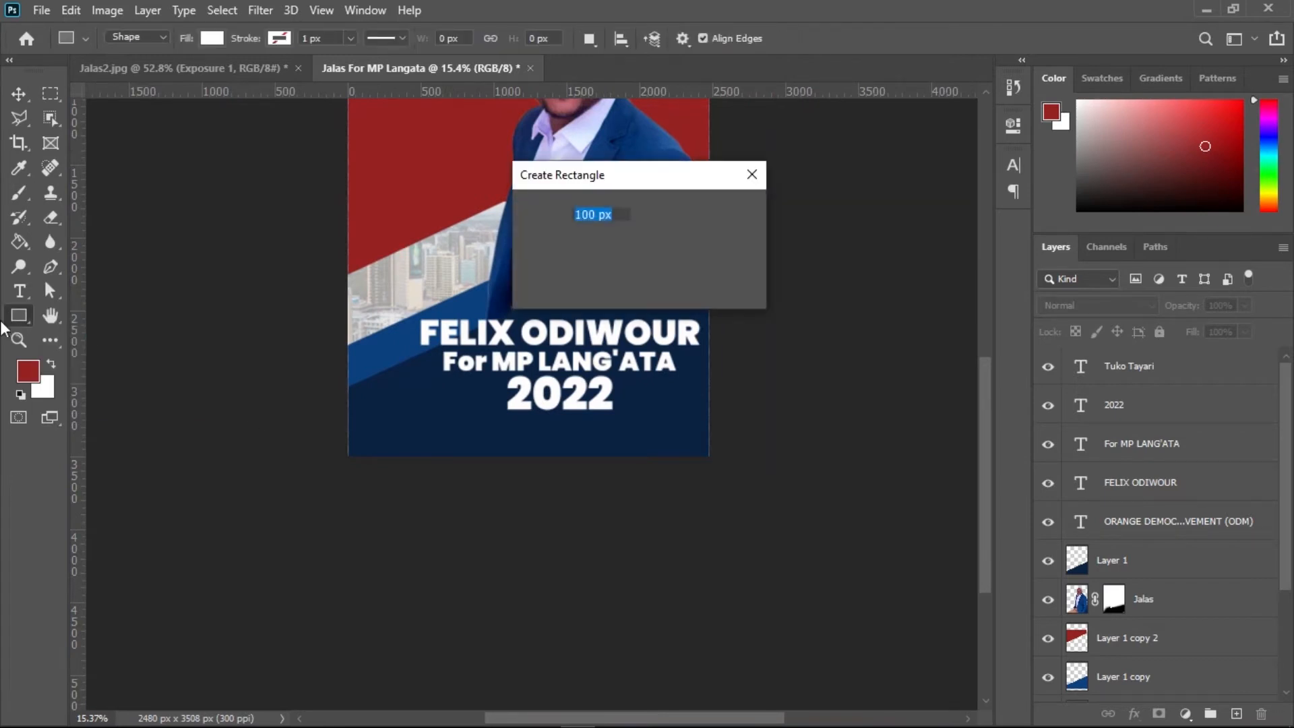
pyautogui.click(686, 284)
# Draw a white rectangle about 2738 × 151 px across the full poster width, just below 2022
pyautogui.rightClick(19, 316)
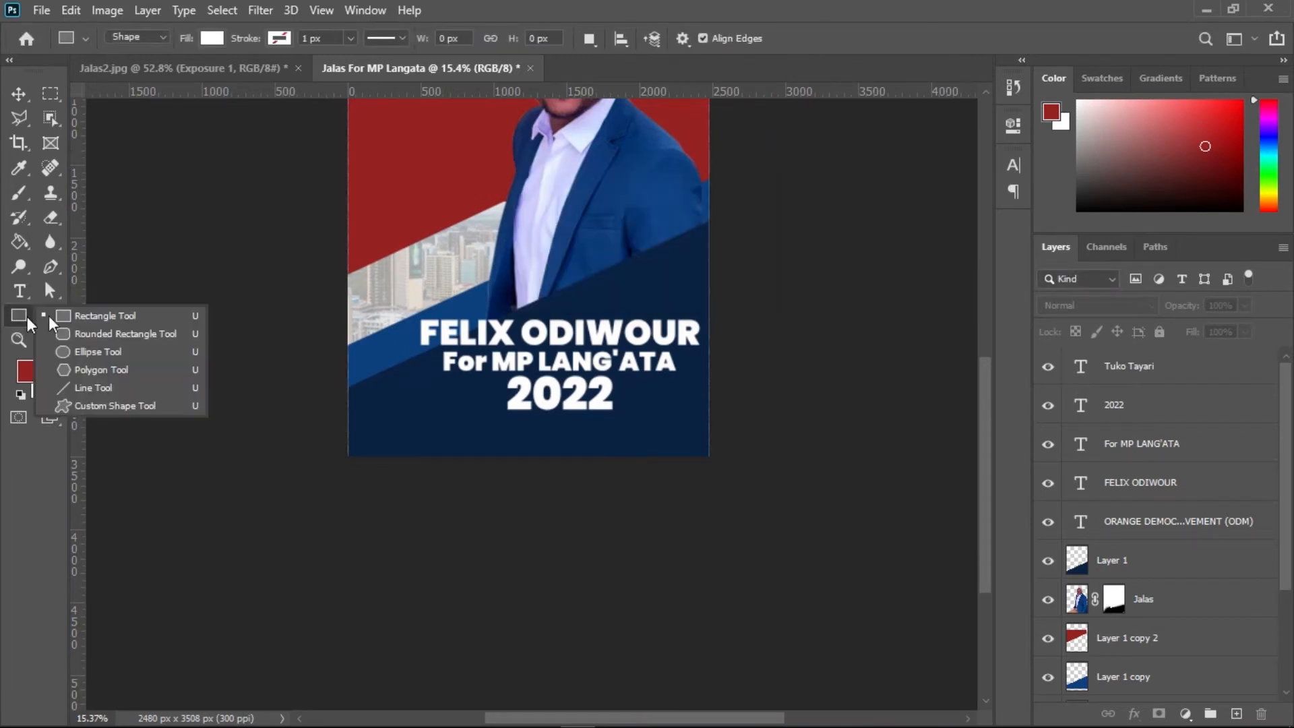
pyautogui.click(100, 314)
pyautogui.moveTo(332, 421); pyautogui.dragTo(731, 442)
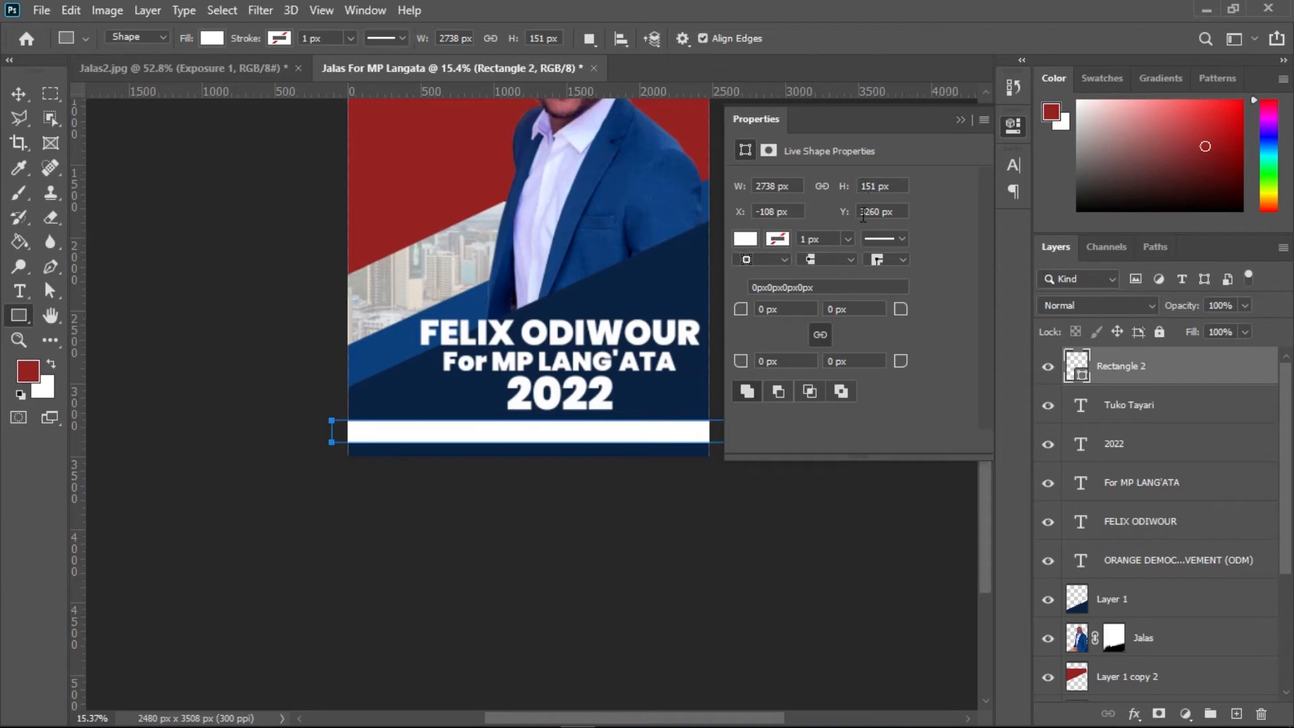
pyautogui.click(959, 120)
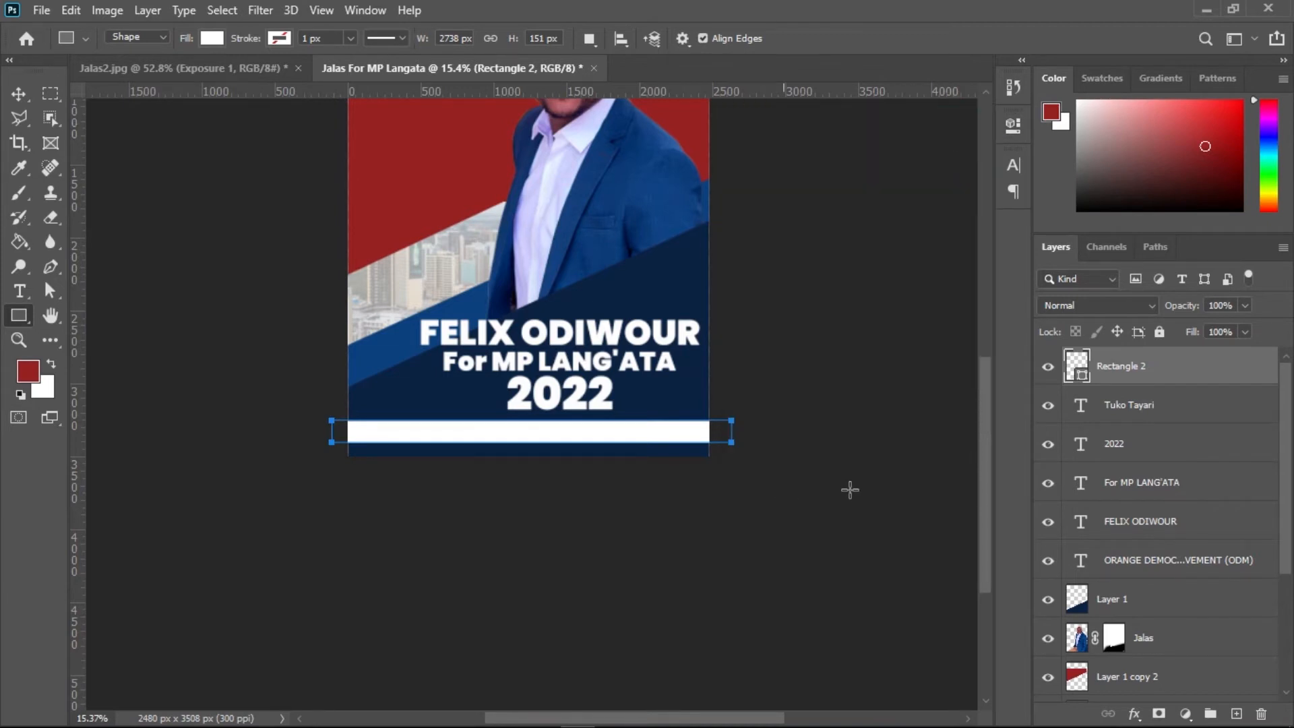
pyautogui.press('v')
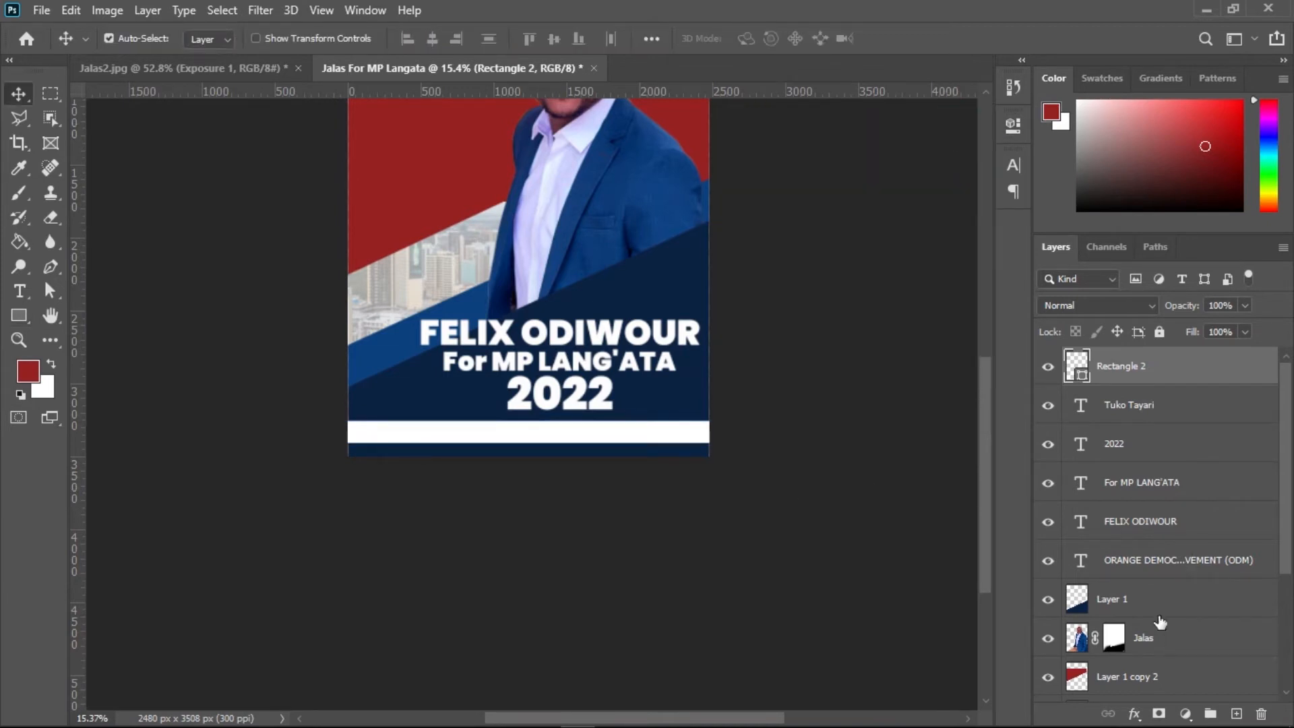
# Open the Blending Options for the white bar and arrange the dialog beside the poster so the bar stays in view
pyautogui.rightClick(1170, 369)
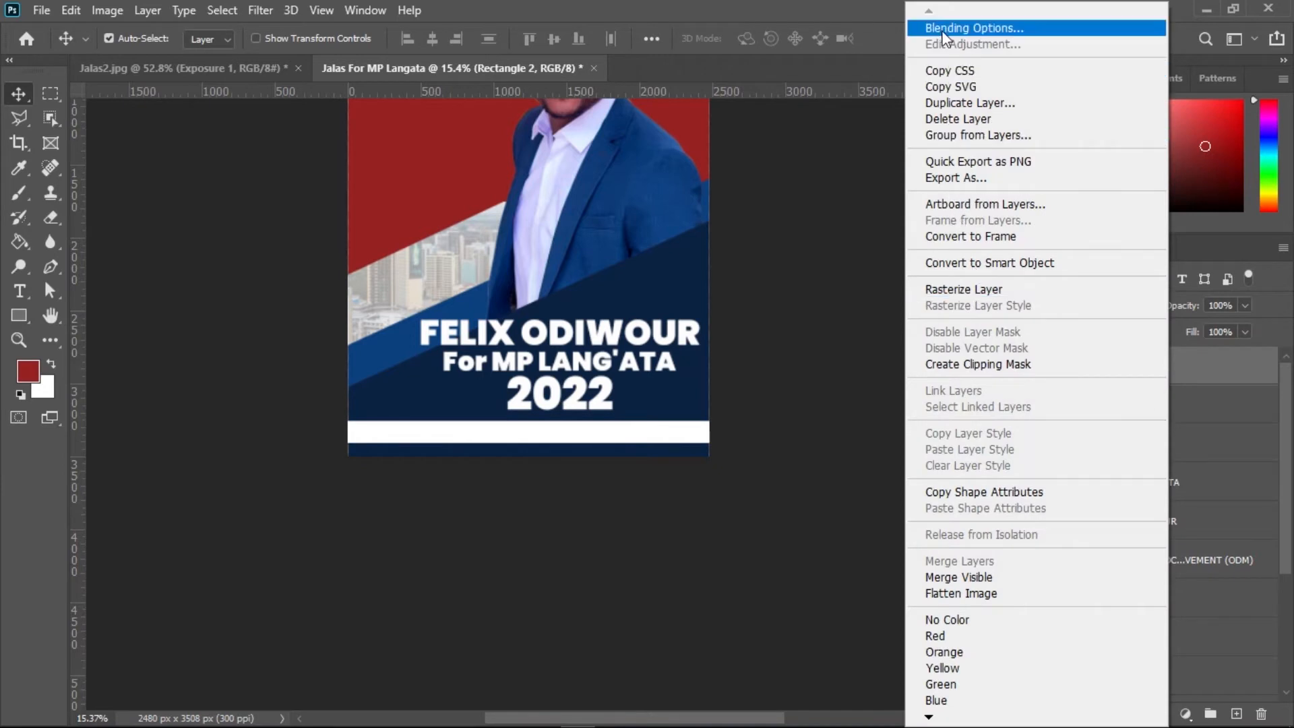
pyautogui.click(972, 28)
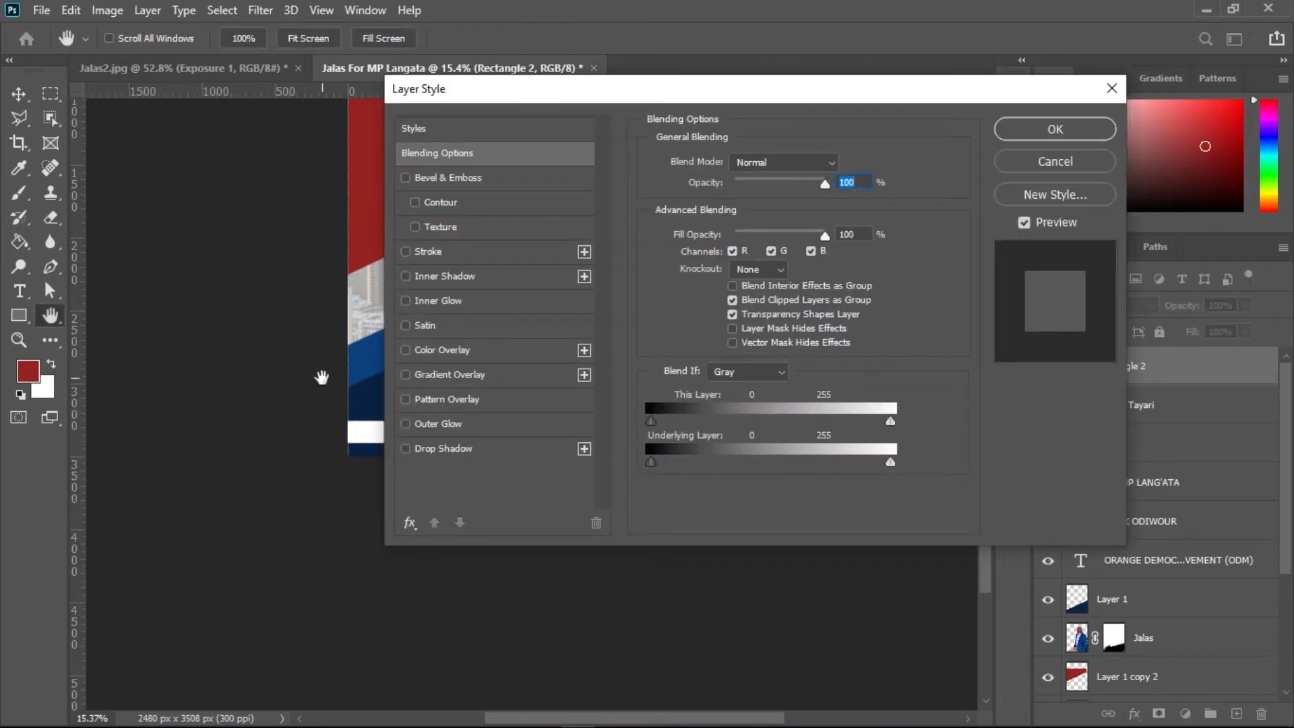
pyautogui.moveTo(331, 376); pyautogui.dragTo(110, 365)
pyautogui.moveTo(304, 391); pyautogui.dragTo(256, 394)
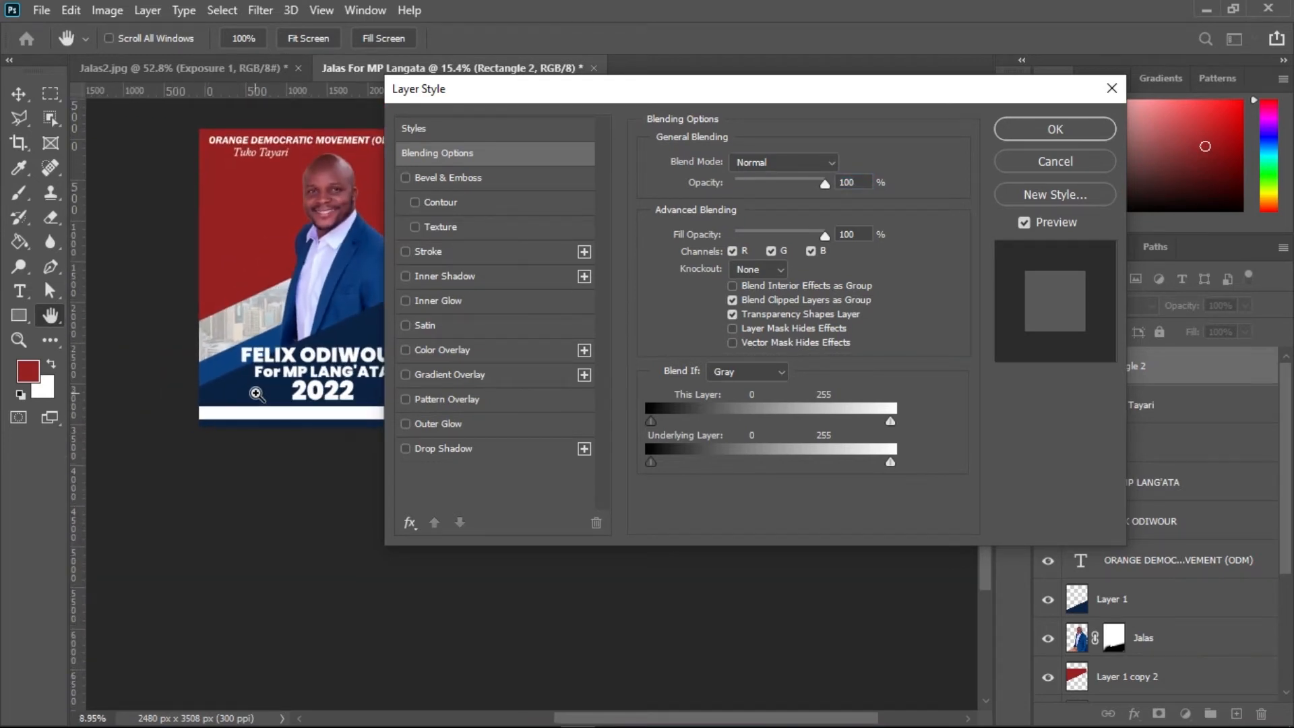
pyautogui.moveTo(330, 342); pyautogui.dragTo(256, 389)
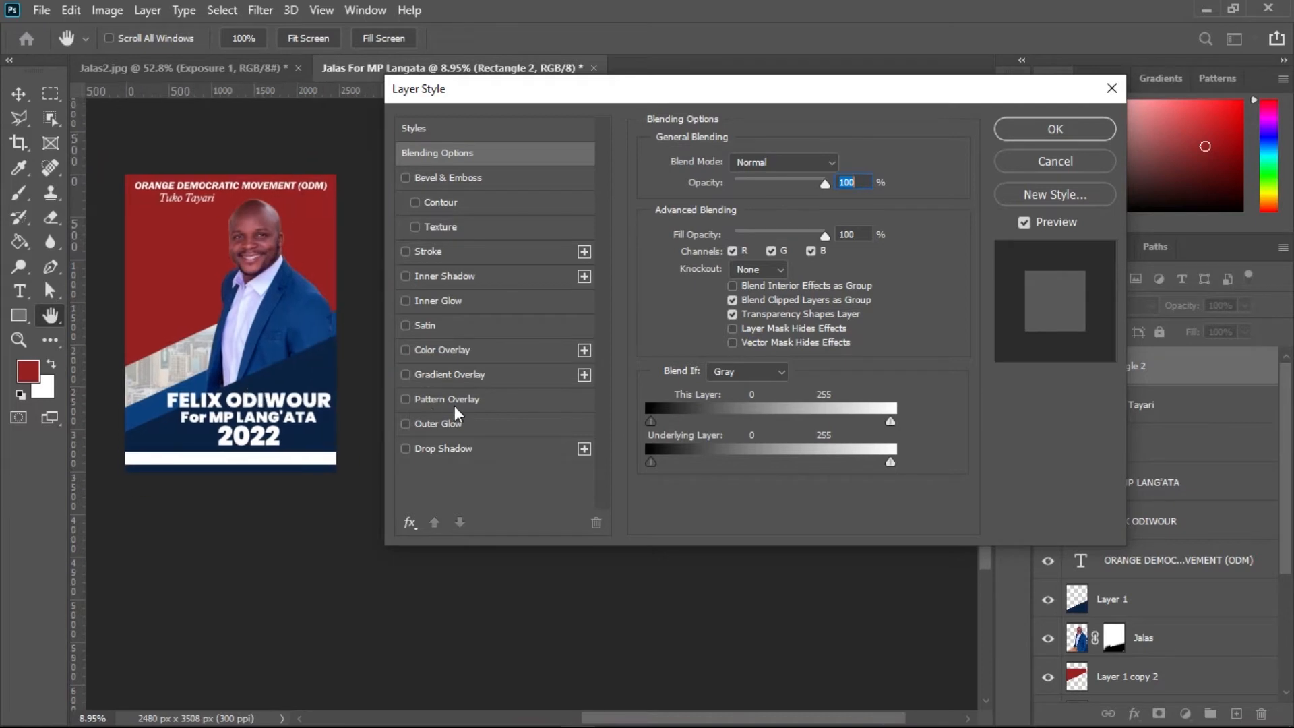
pyautogui.moveTo(712, 88); pyautogui.dragTo(854, 70)
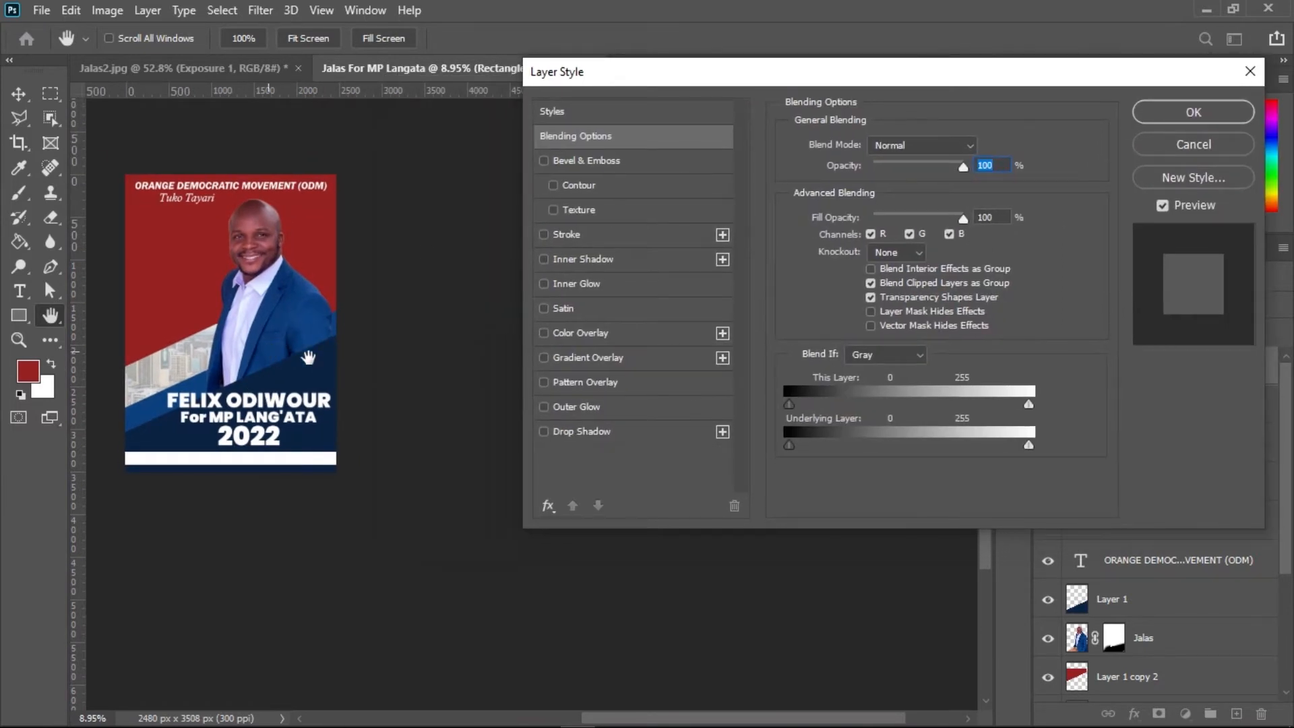
pyautogui.scroll(6, 265, 350)
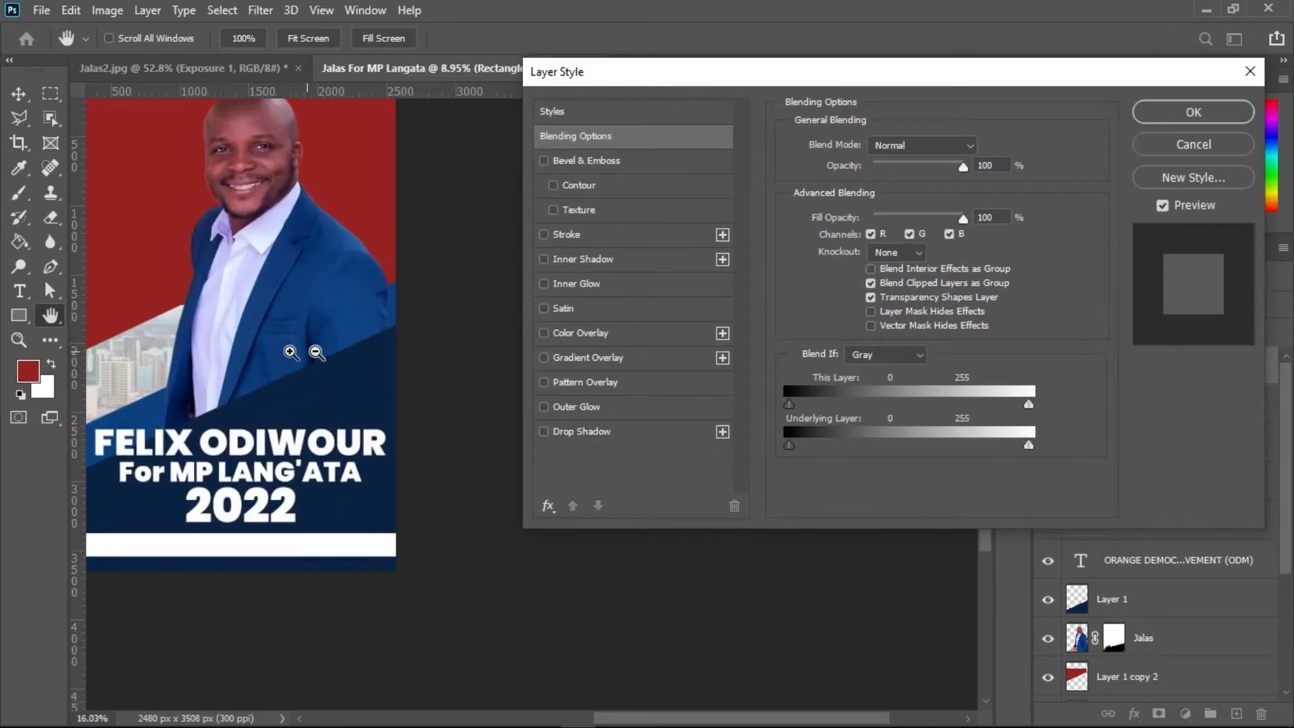
pyautogui.moveTo(267, 328); pyautogui.dragTo(321, 323)
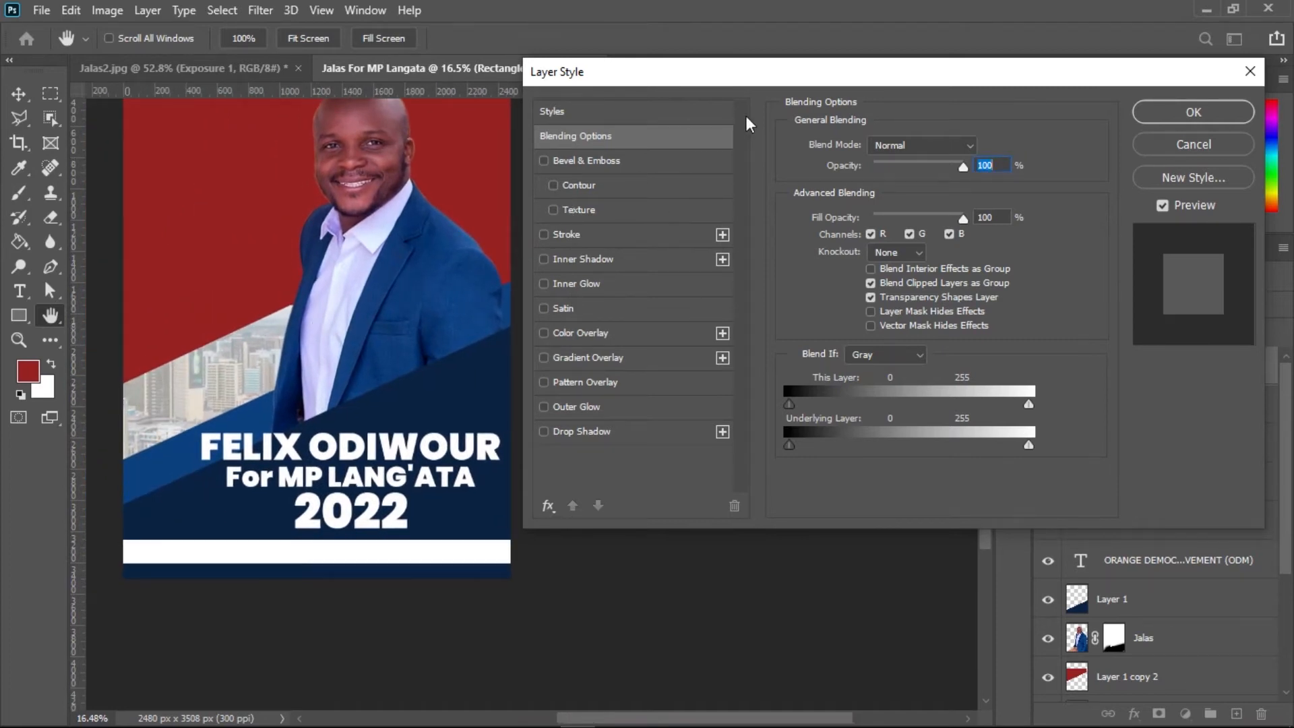
pyautogui.moveTo(764, 81); pyautogui.dragTo(762, 69)
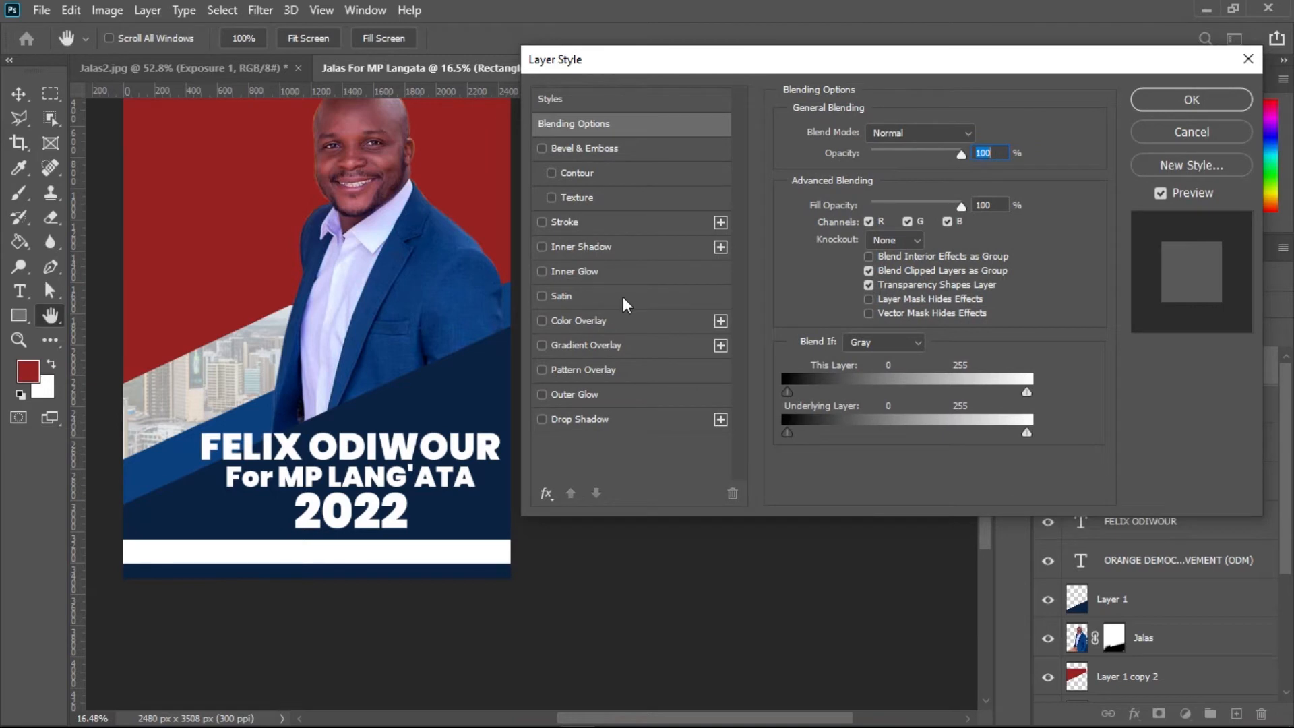
# Add a Gradient Overlay to the bar and set the gradient's start stop to the poster background's red, #962223
pyautogui.click(600, 346)
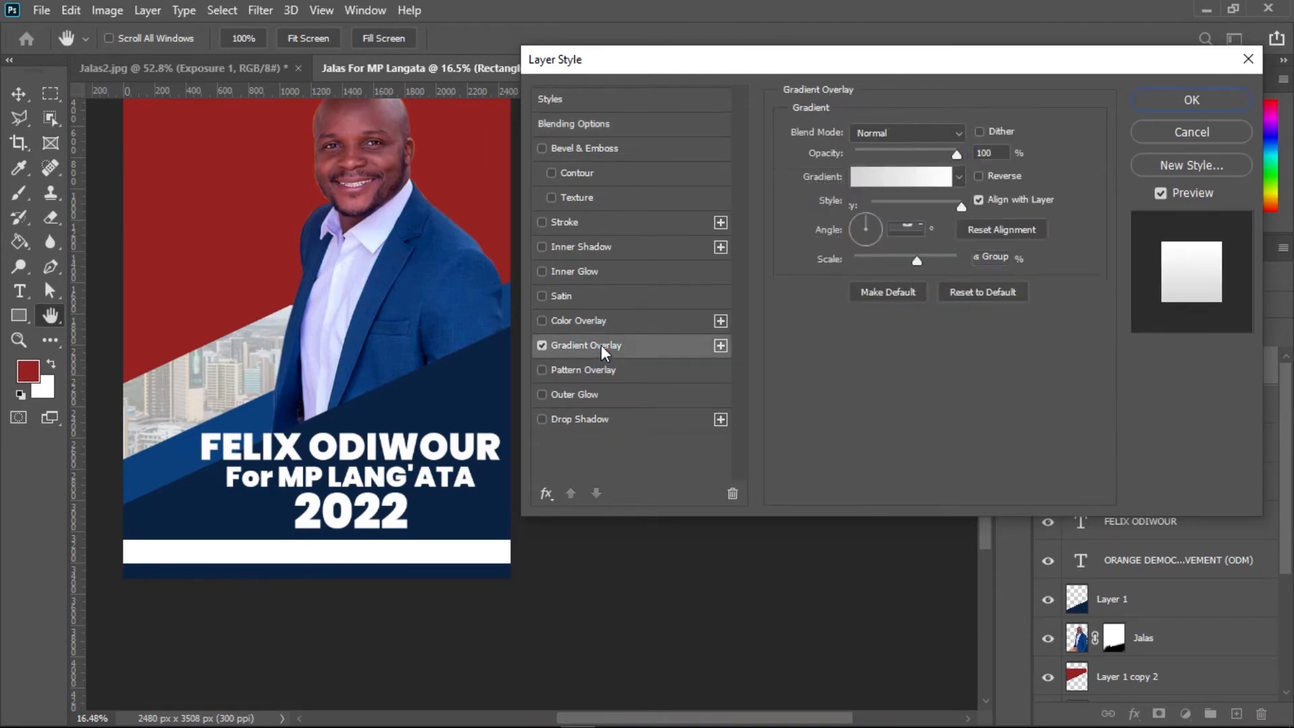
pyautogui.click(890, 183)
pyautogui.moveTo(623, 59); pyautogui.dragTo(877, 58)
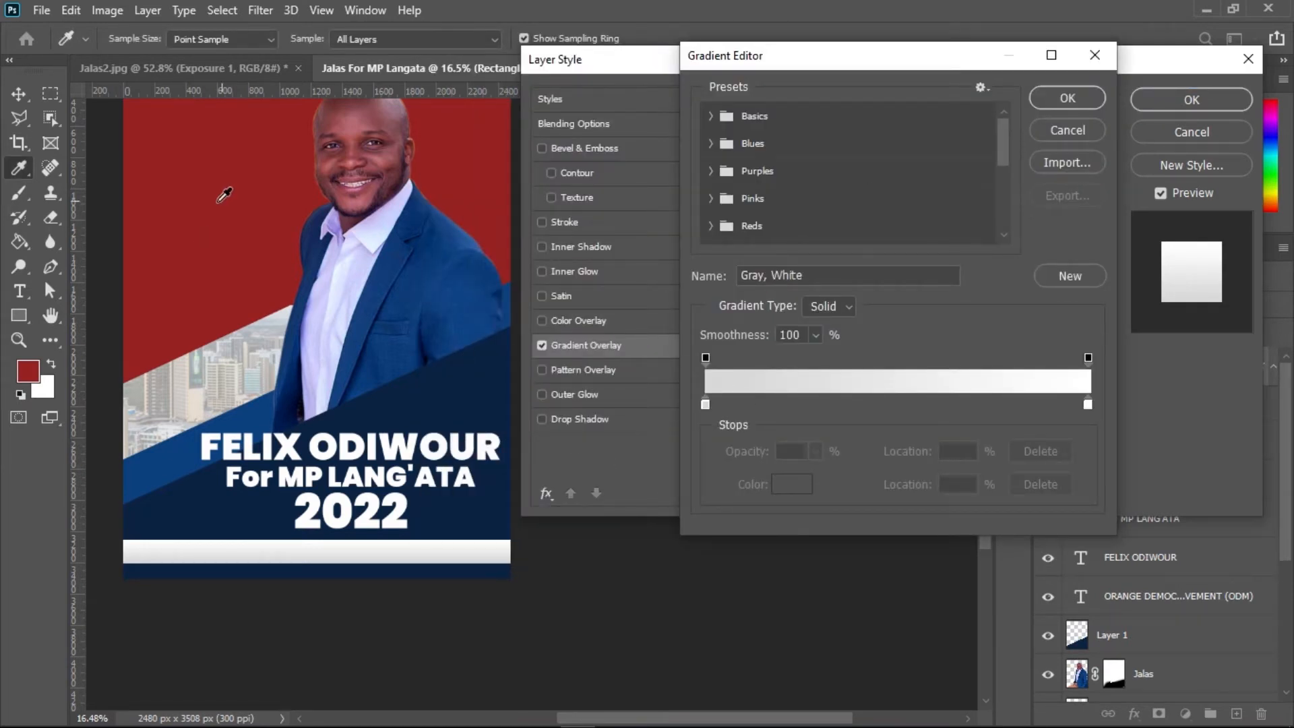
pyautogui.click(705, 404)
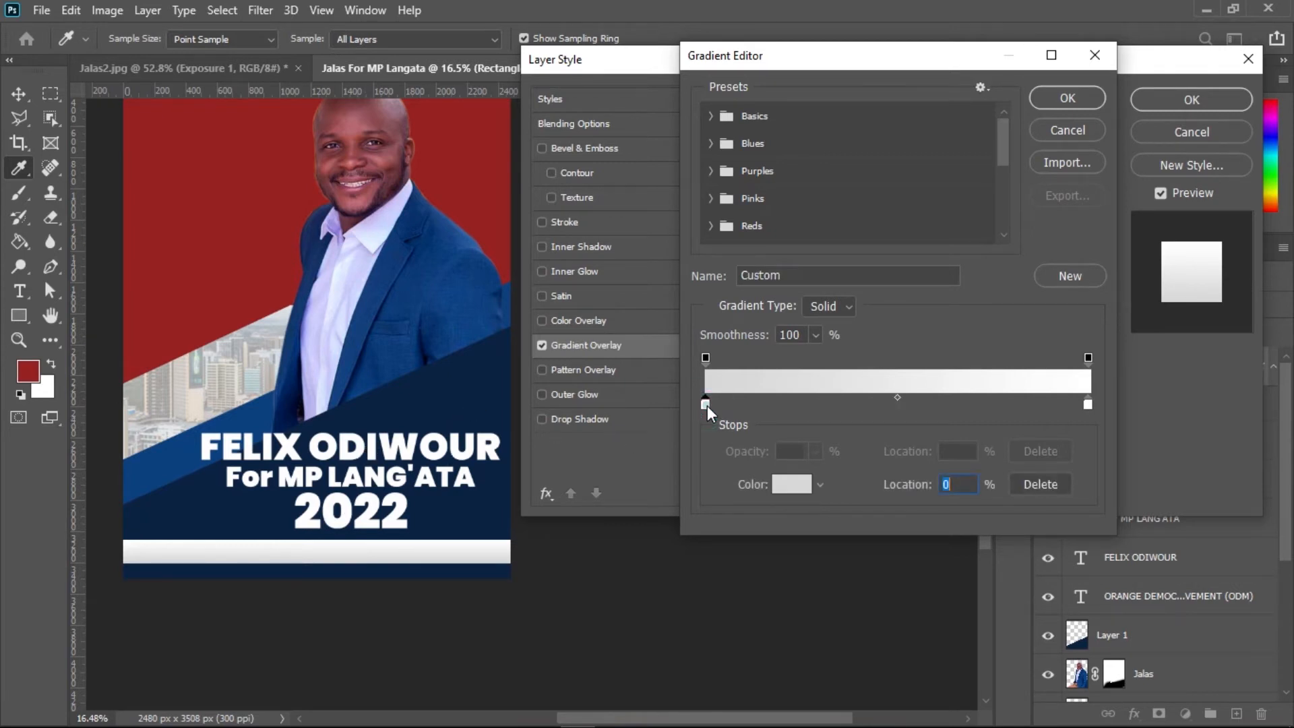
pyautogui.click(788, 486)
pyautogui.click(228, 200)
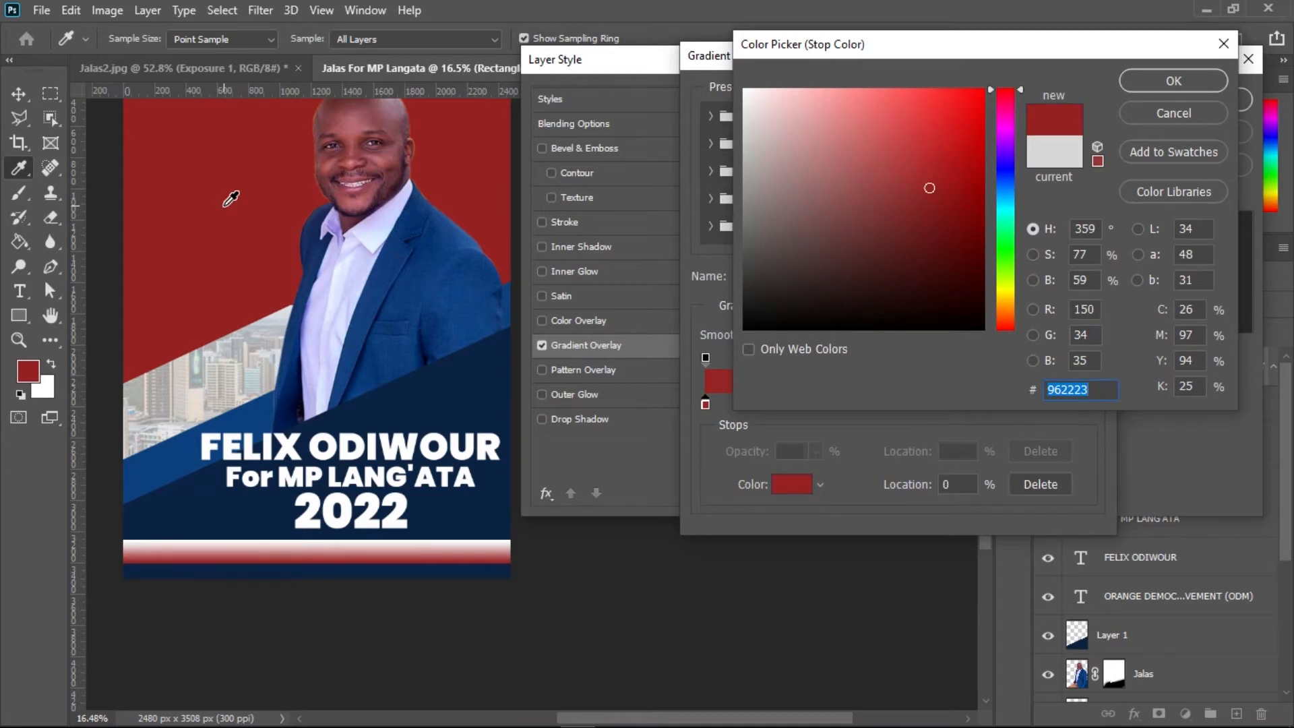
pyautogui.click(1170, 82)
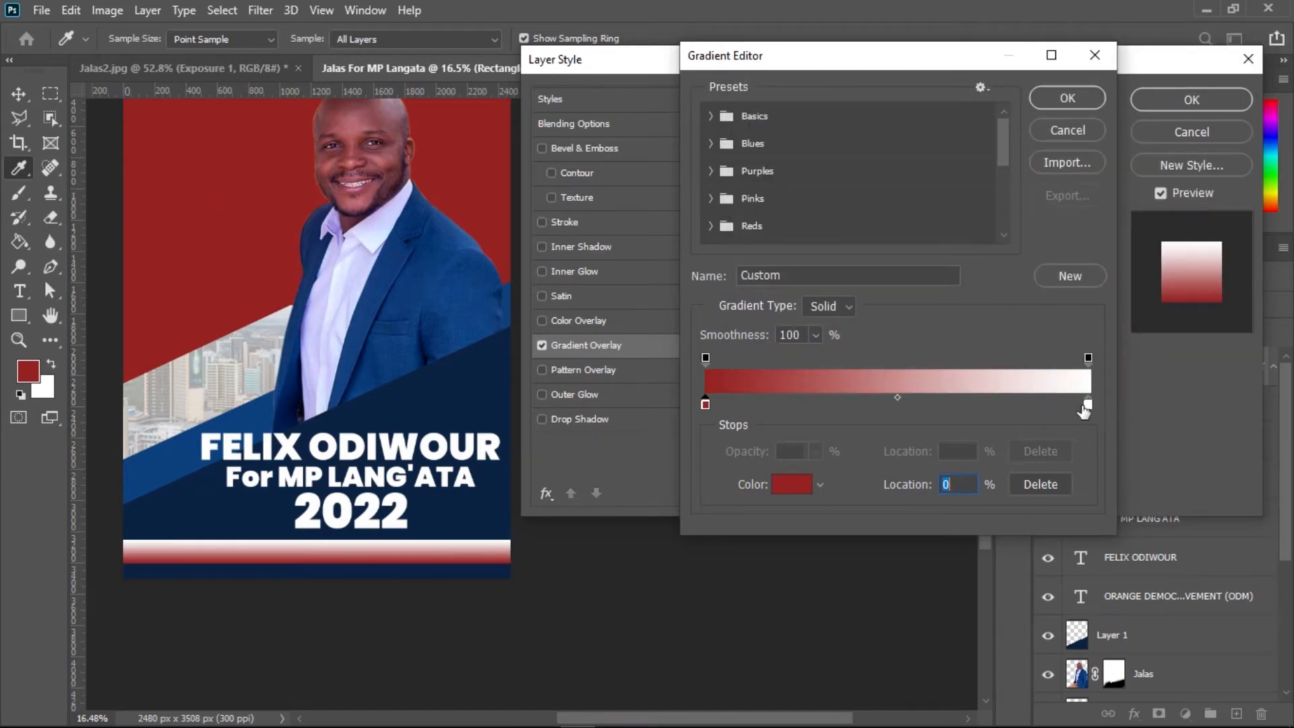
# Select the gradient's white end stop at location 100% for editing
pyautogui.click(1089, 405)
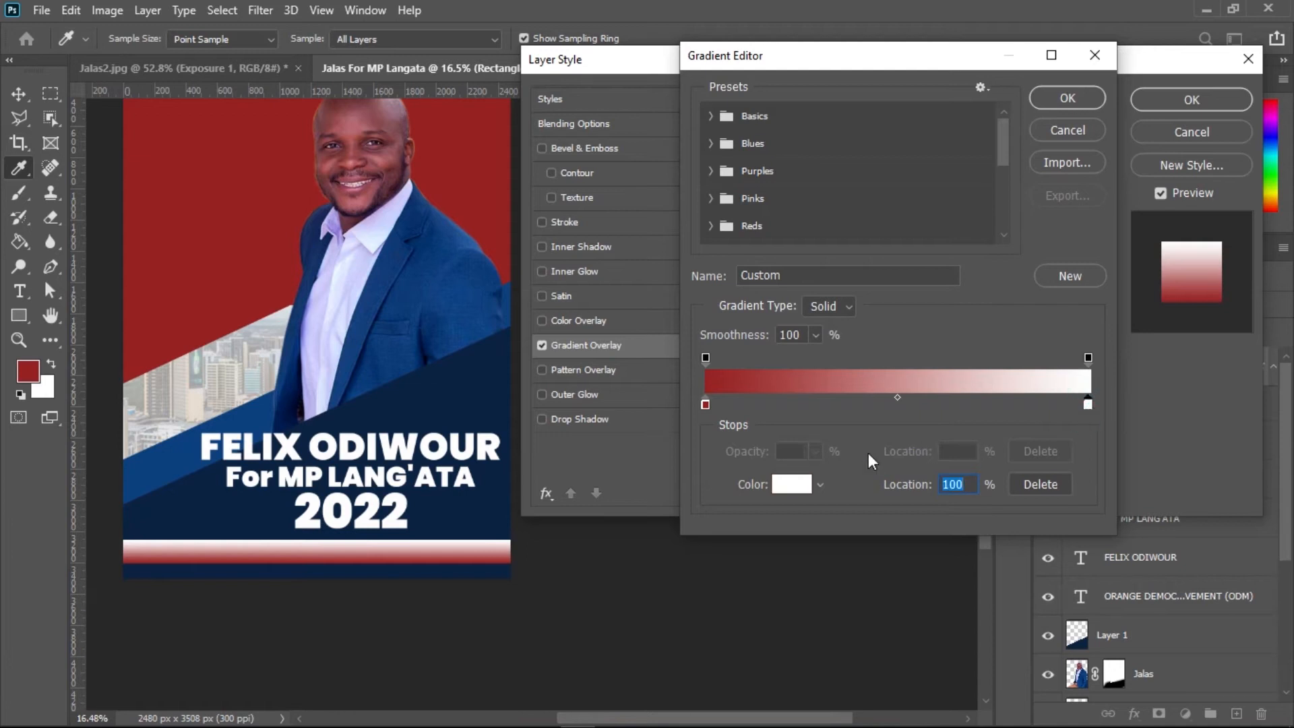
# Set the gradient's white end stop to the blue #0c407d sampled from the poster's diagonal band
pyautogui.click(797, 485)
pyautogui.click(477, 384)
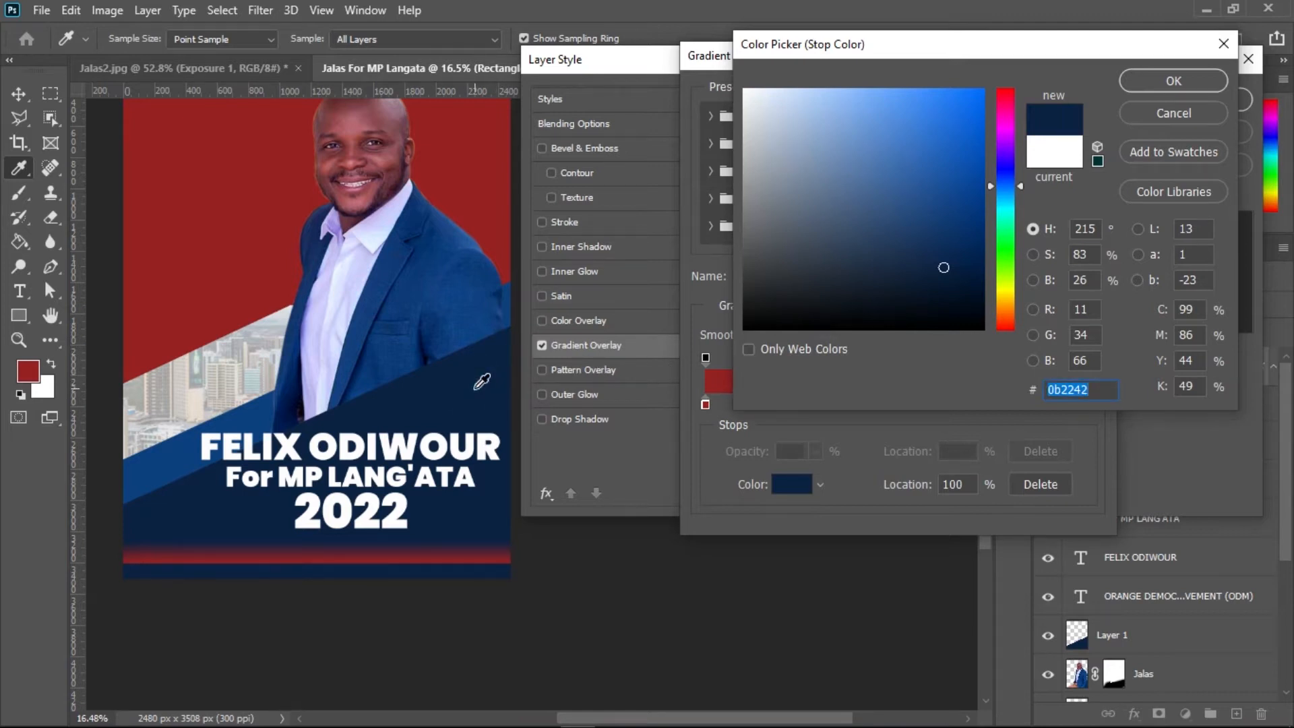
pyautogui.click(169, 448)
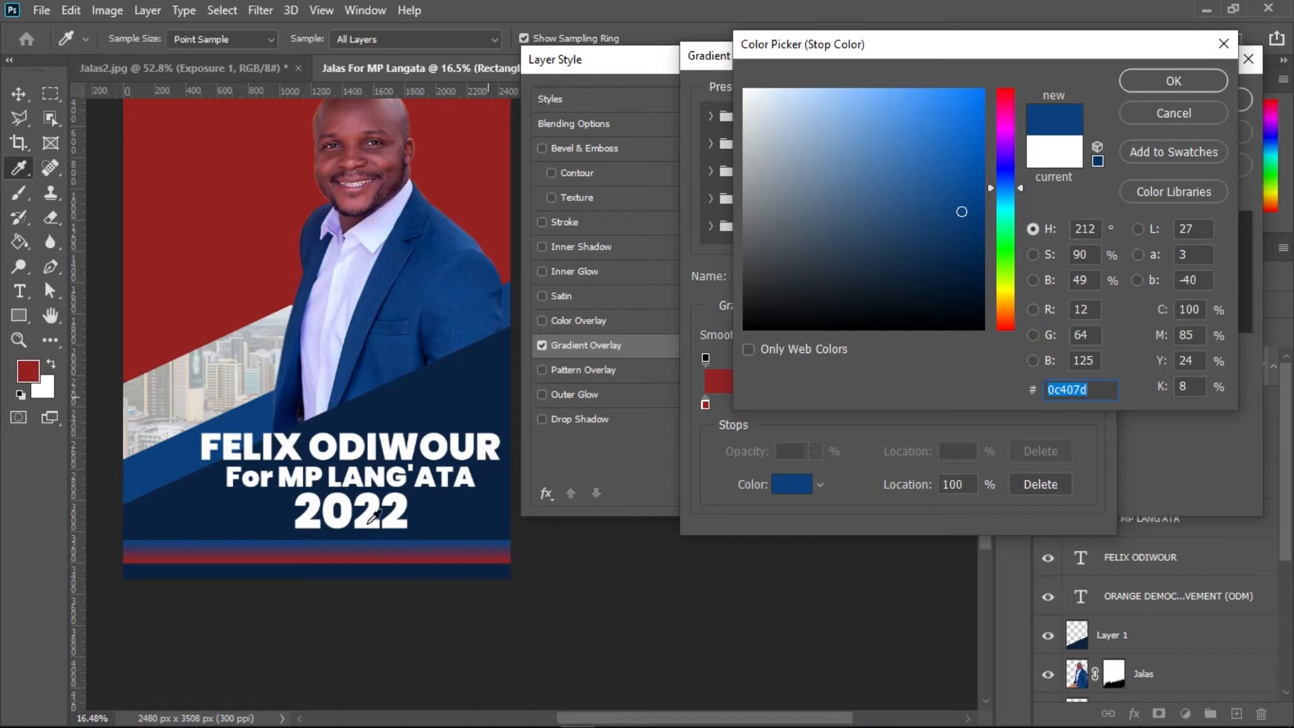
pyautogui.click(458, 399)
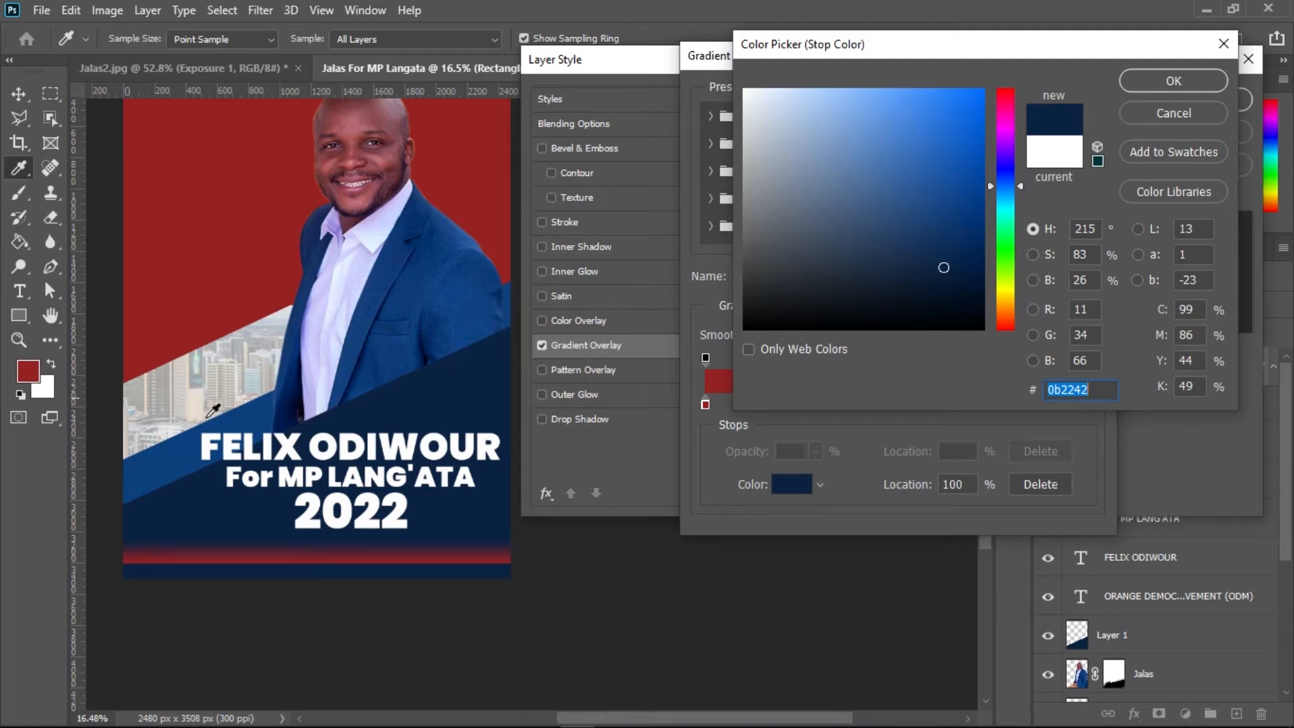
pyautogui.click(160, 462)
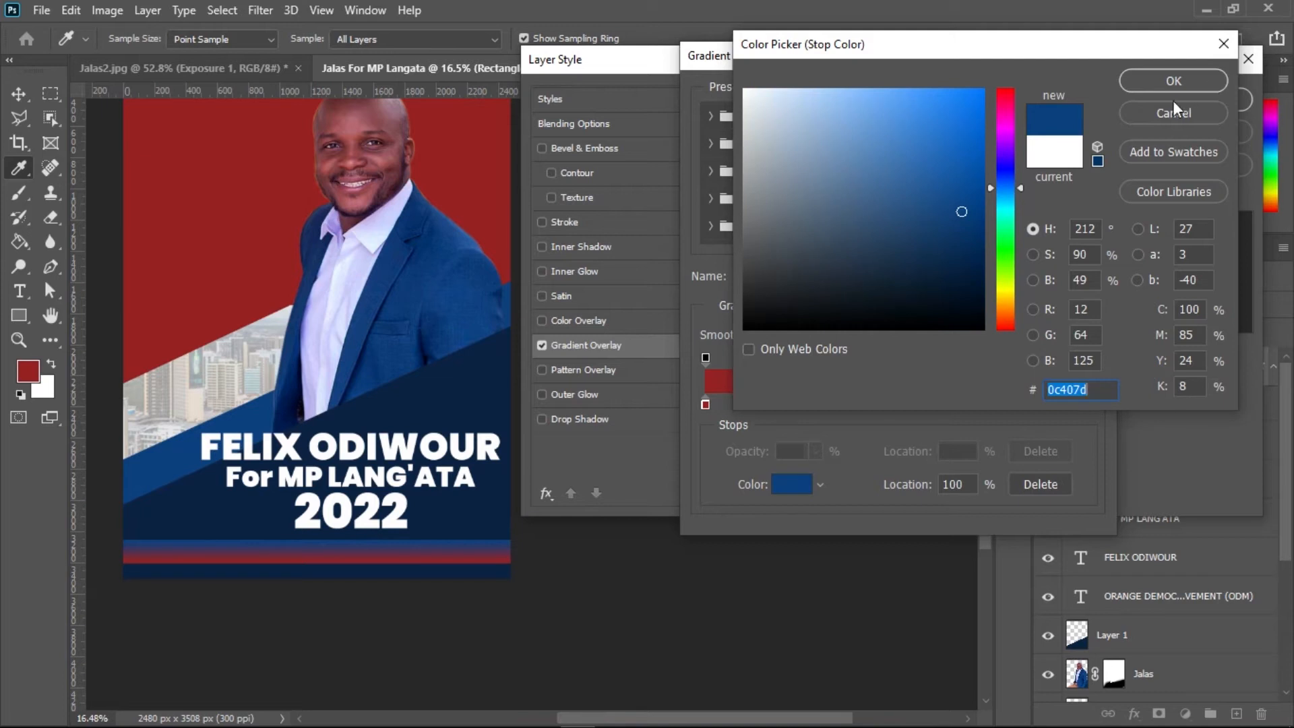
pyautogui.click(1173, 81)
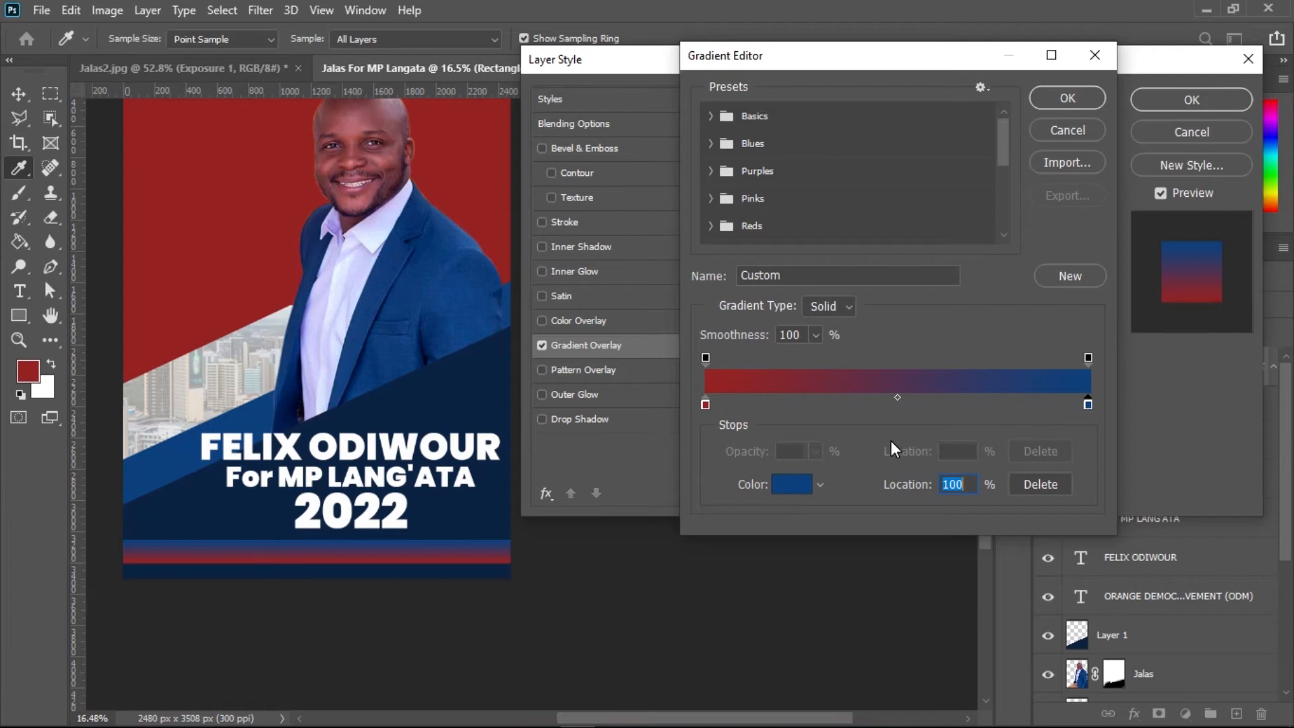
pyautogui.click(705, 404)
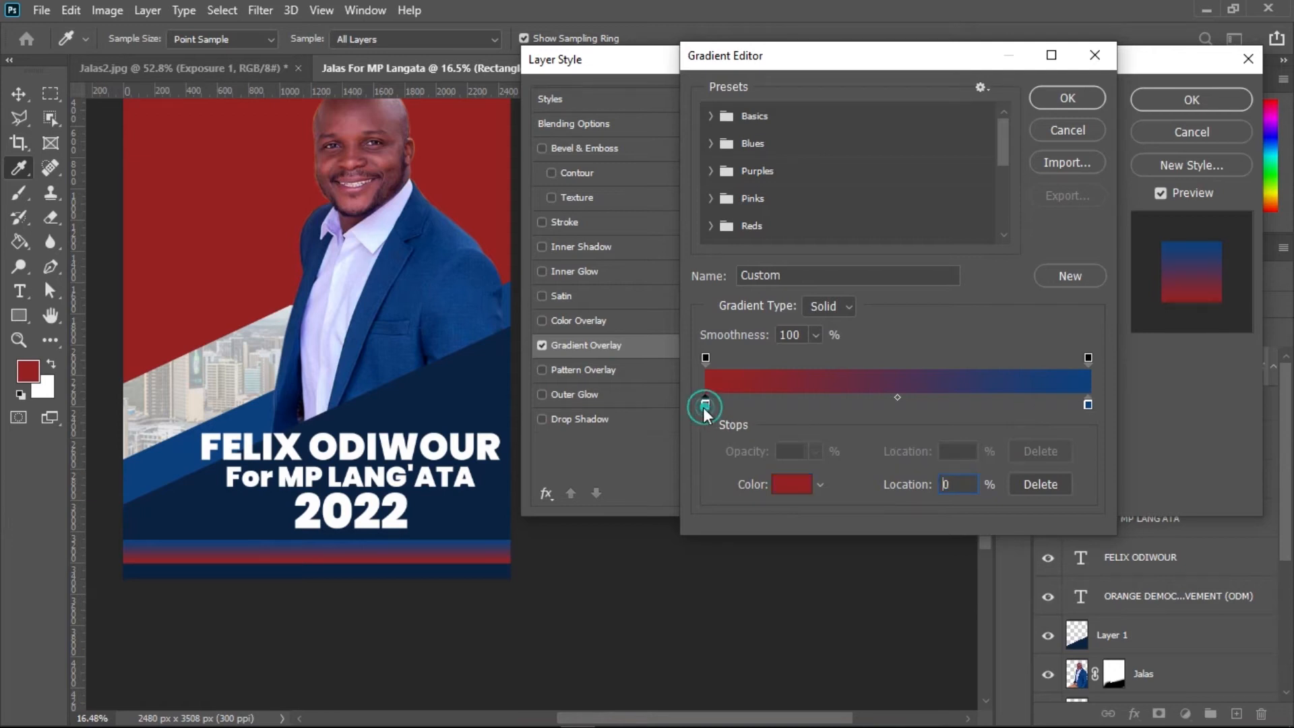
pyautogui.click(1088, 405)
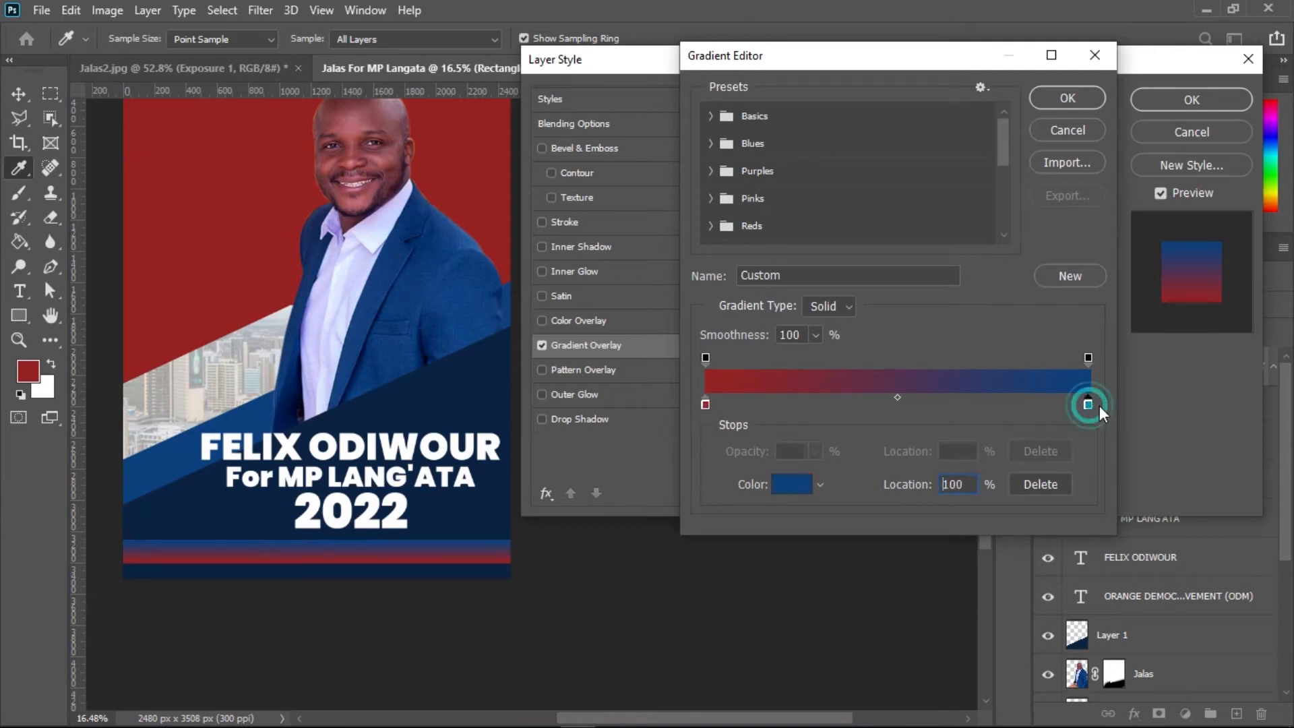
pyautogui.moveTo(1079, 403)
pyautogui.mouseDown()
pyautogui.moveTo(918, 403)
pyautogui.moveTo(1099, 411)
pyautogui.mouseUp()
pyautogui.click(927, 385)
pyautogui.click(927, 403)
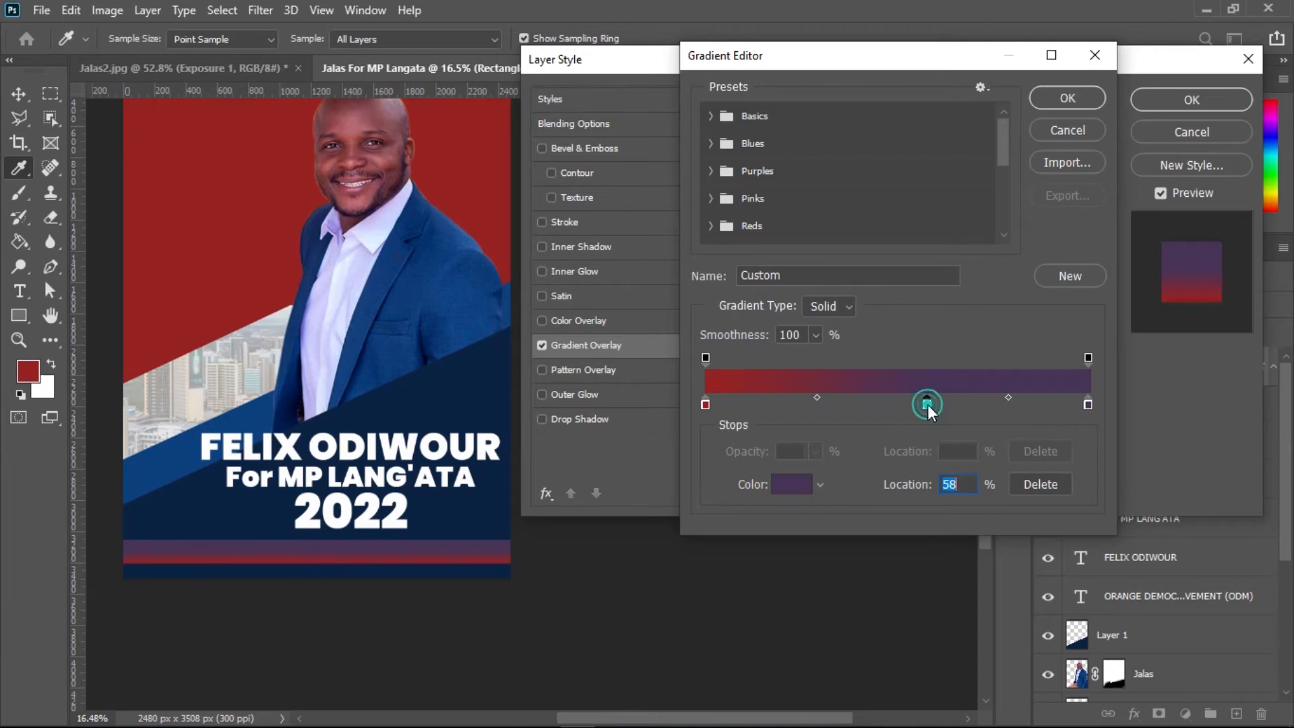
pyautogui.click(1017, 481)
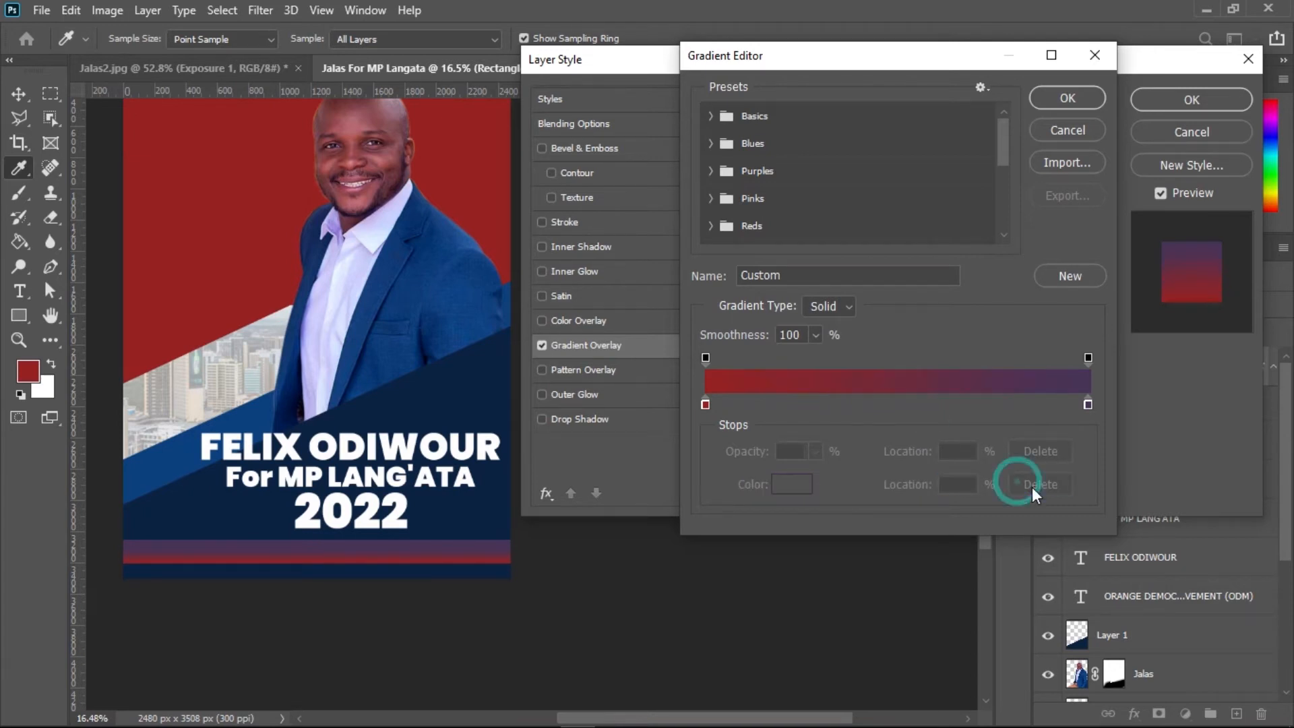
# Recolour the gradient's stop at 100% with the diagonal band's blue #0c407d and accept the edited gradient
pyautogui.click(1088, 405)
pyautogui.click(807, 486)
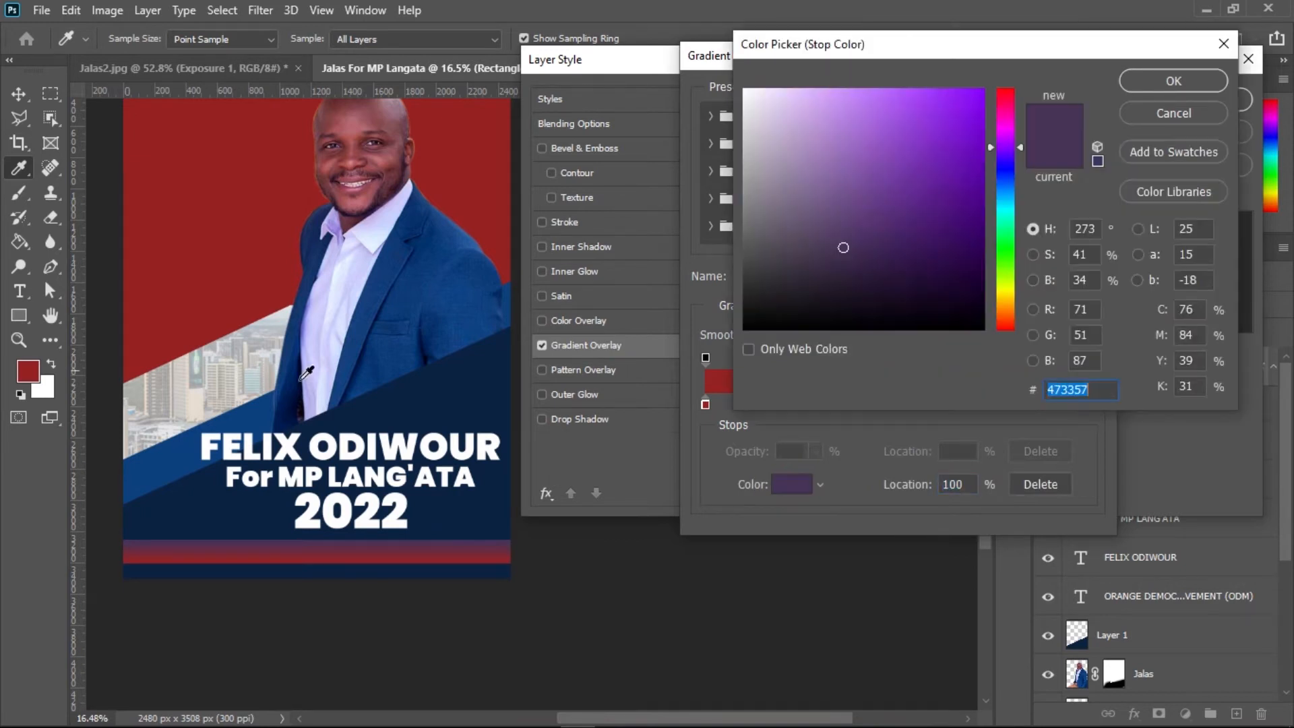
pyautogui.click(165, 464)
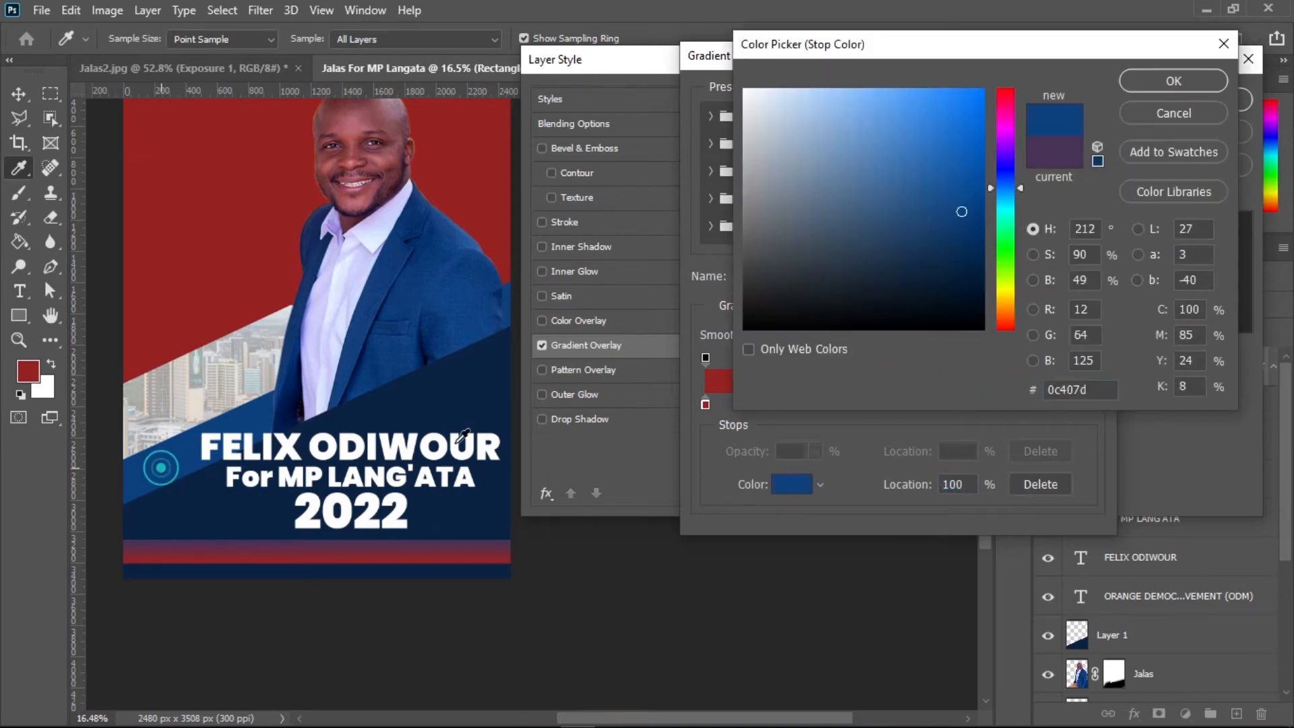
pyautogui.click(1175, 81)
pyautogui.click(1054, 104)
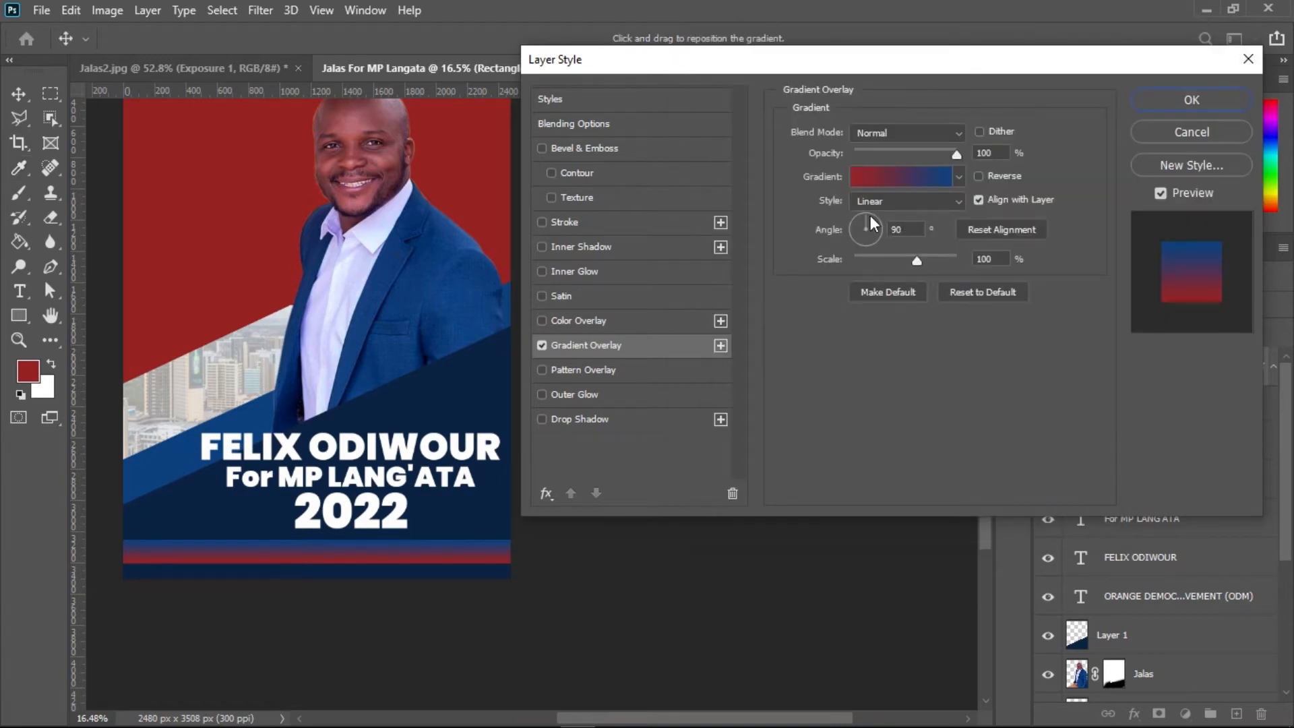
# Set the Gradient Overlay angle to -2° in Normal blend mode and apply the layer style to the bar
pyautogui.click(877, 221)
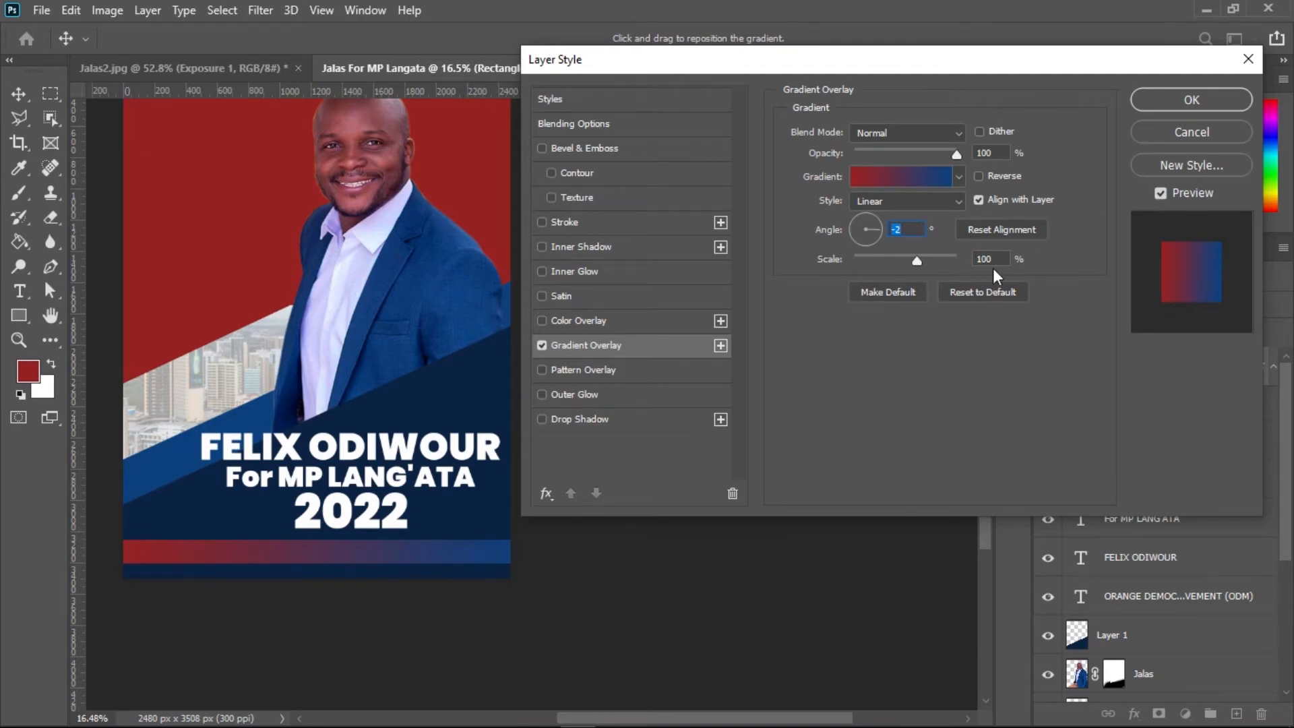
pyautogui.click(936, 132)
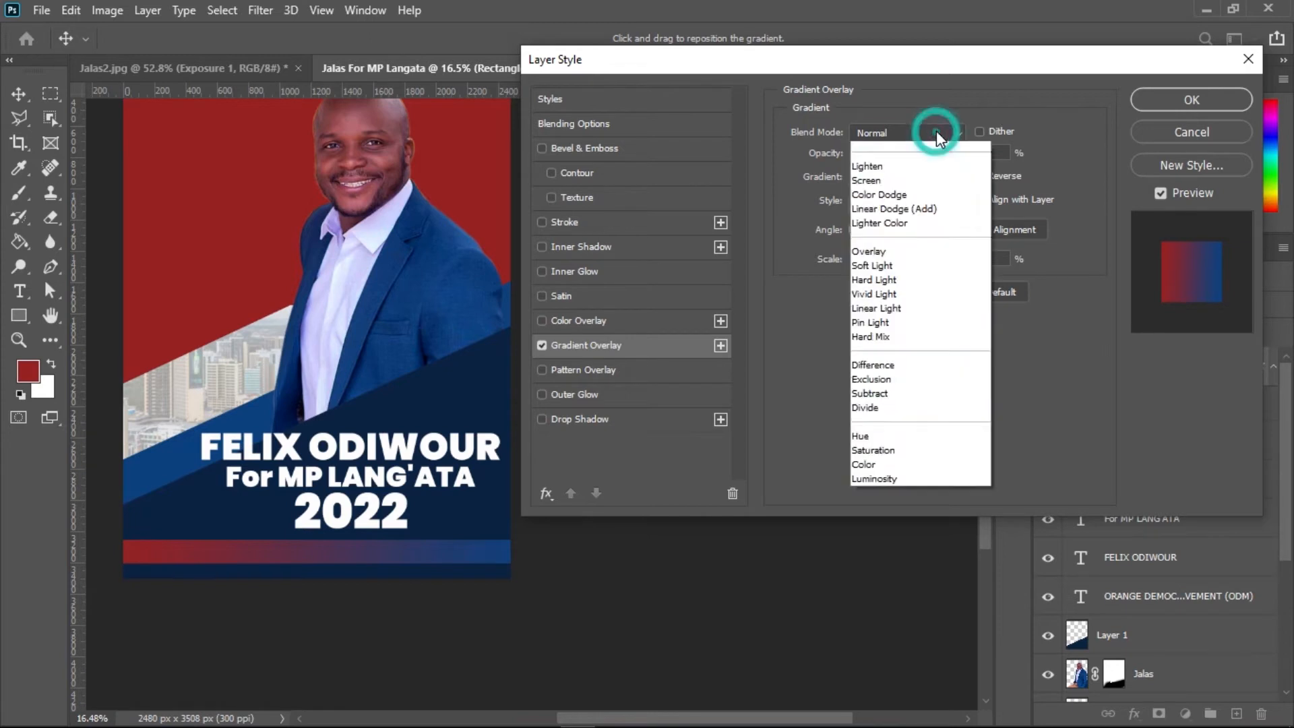
pyautogui.click(936, 132)
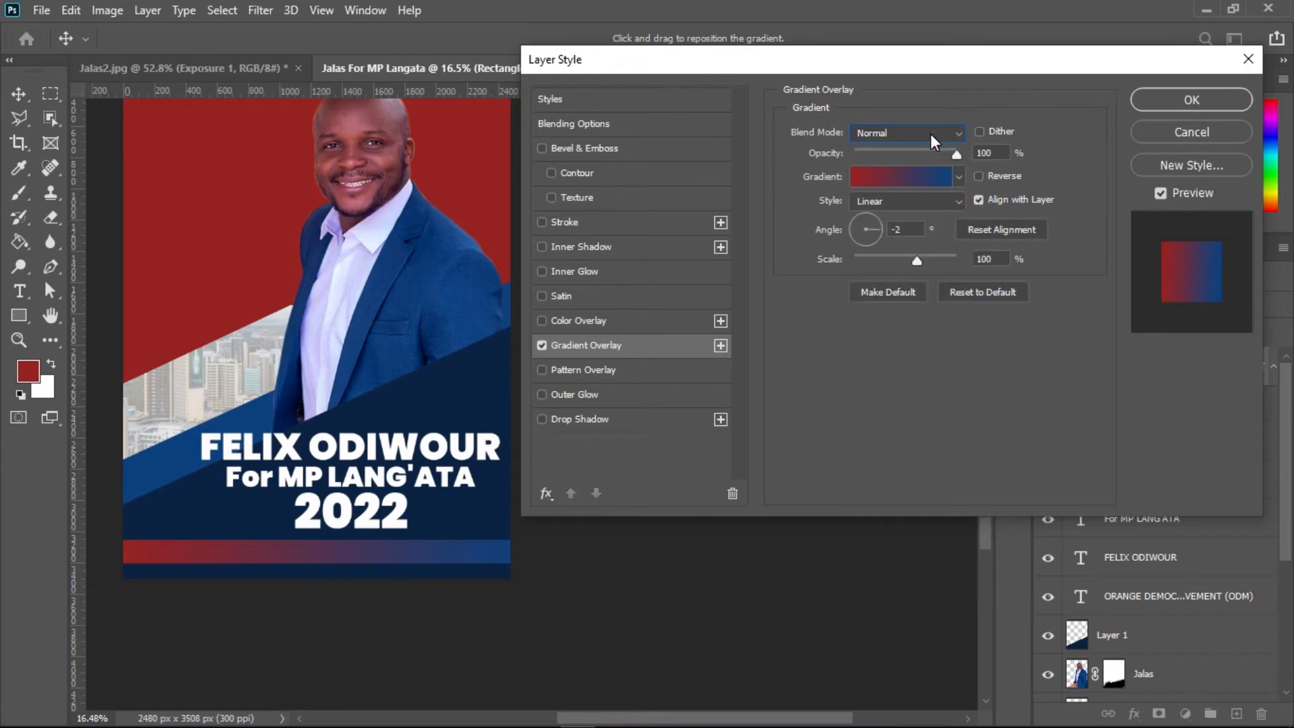
pyautogui.click(1187, 102)
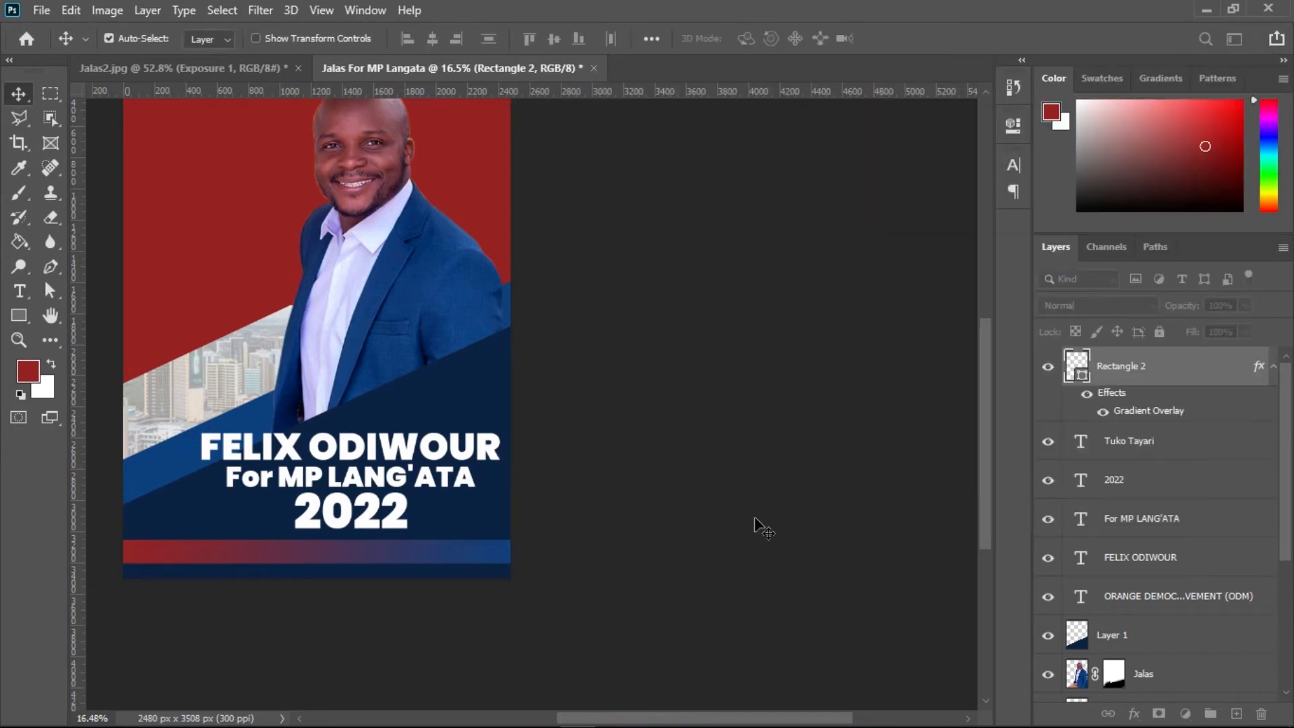
# Switch to the poster notes in Notepad and copy the line "YOUR VOTE CAN MAKE A CHANGE TODAY!"
pyautogui.hotkey('ctrl', 'space')
pyautogui.moveTo(247, 435); pyautogui.dragTo(352, 452)
pyautogui.moveTo(327, 554); pyautogui.dragTo(588, 482)
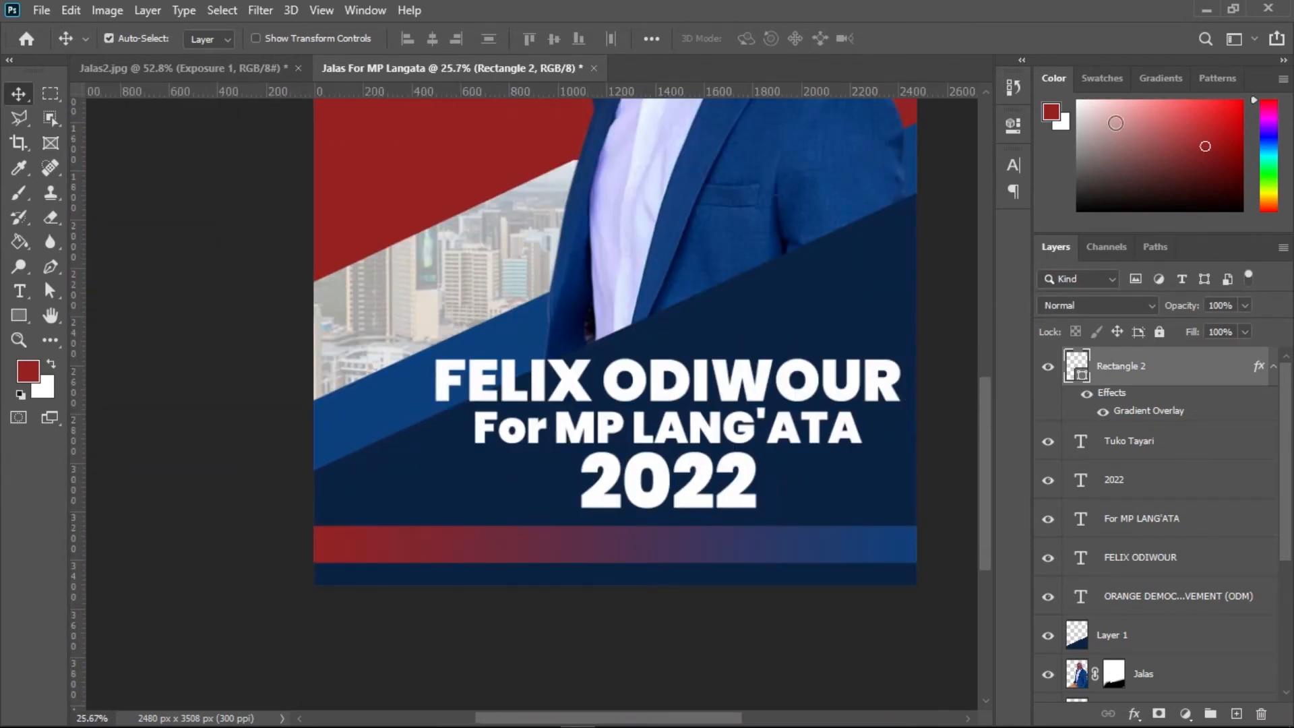
pyautogui.click(1205, 11)
pyautogui.click(454, 271)
pyautogui.hotkey('shift', 'Left')
pyautogui.hotkey('shift', 'Left')
pyautogui.hotkey('shift', 'Left')
pyautogui.hotkey('shift', 'Left')
pyautogui.hotkey('shift', 'Left')
pyautogui.hotkey('shift', 'Left')
pyautogui.hotkey('shift', 'Left')
pyautogui.hotkey('shift', 'Left')
pyautogui.hotkey('shift', 'Left')
pyautogui.hotkey('shift', 'Left')
pyautogui.hotkey('shift', 'Left')
pyautogui.hotkey('shift', 'Left')
pyautogui.hotkey('shift', 'Left')
pyautogui.hotkey('shift', 'Left')
pyautogui.hotkey('shift', 'Left')
pyautogui.hotkey('shift', 'Left')
pyautogui.hotkey('shift', 'Left')
pyautogui.hotkey('shift', 'Left')
pyautogui.hotkey('shift', 'Left')
pyautogui.hotkey('shift', 'Left')
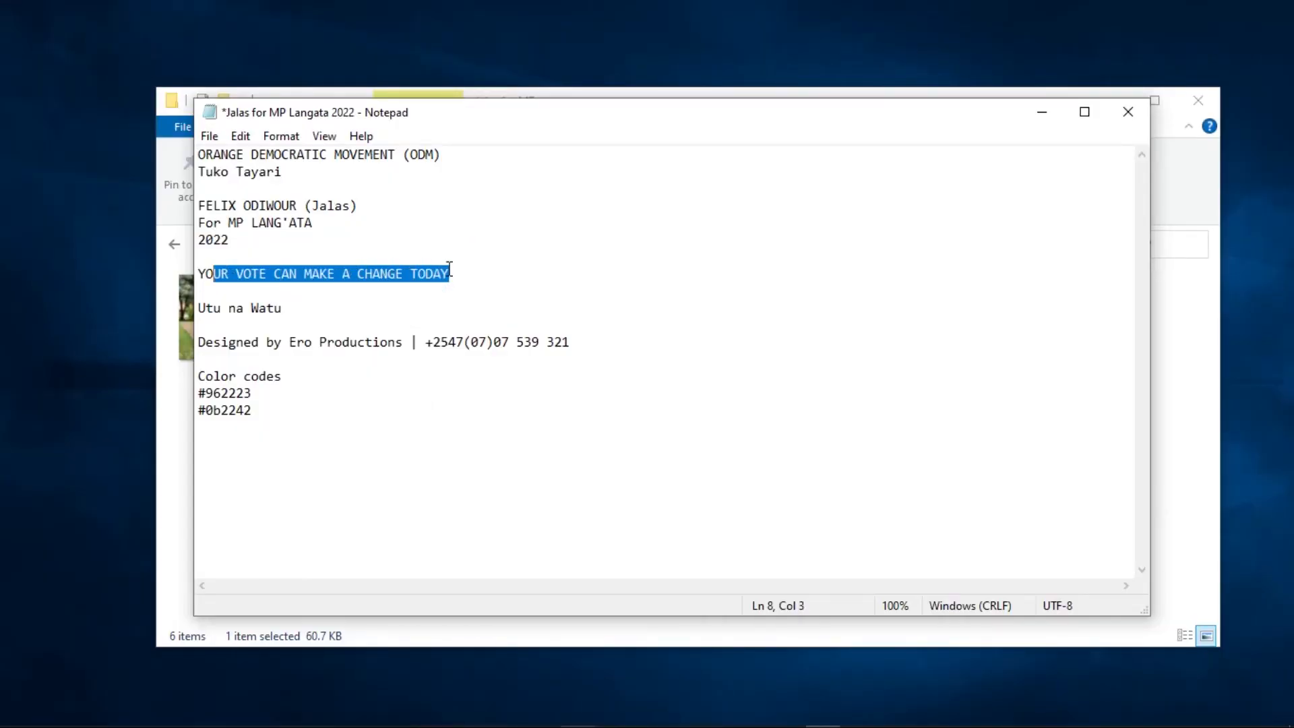
pyautogui.click(449, 271)
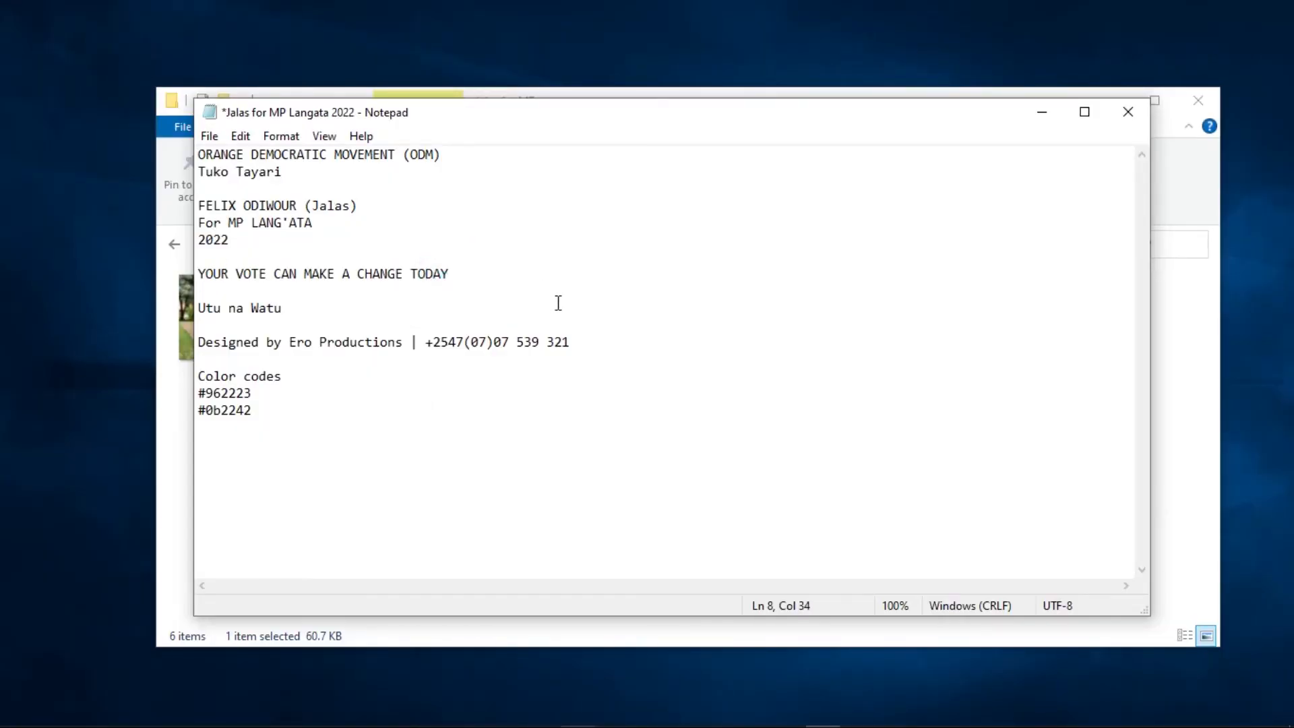
pyautogui.moveTo(459, 273); pyautogui.dragTo(201, 271)
pyautogui.rightClick(216, 271)
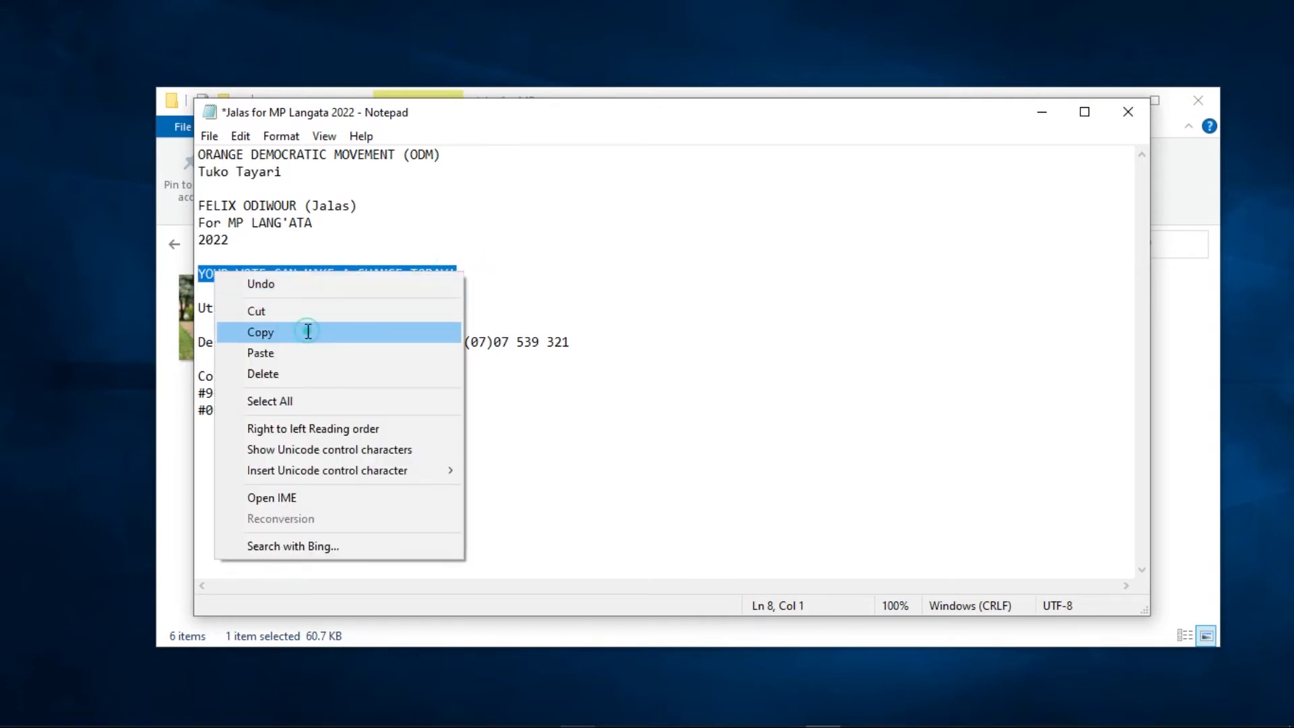
pyautogui.click(309, 332)
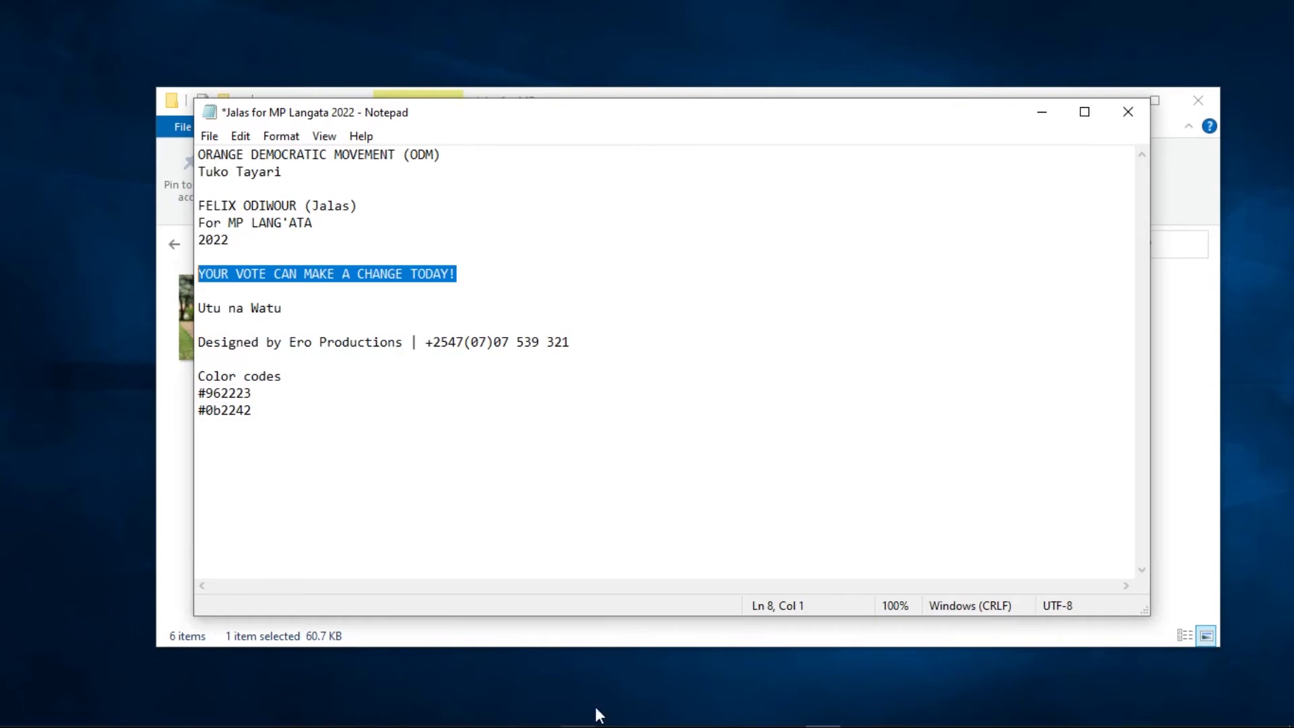
# Back in Photoshop, duplicate the "For MP LANG'ATA" text onto the gradient bar and raise the copy above Rectangle 2
pyautogui.click(578, 711)
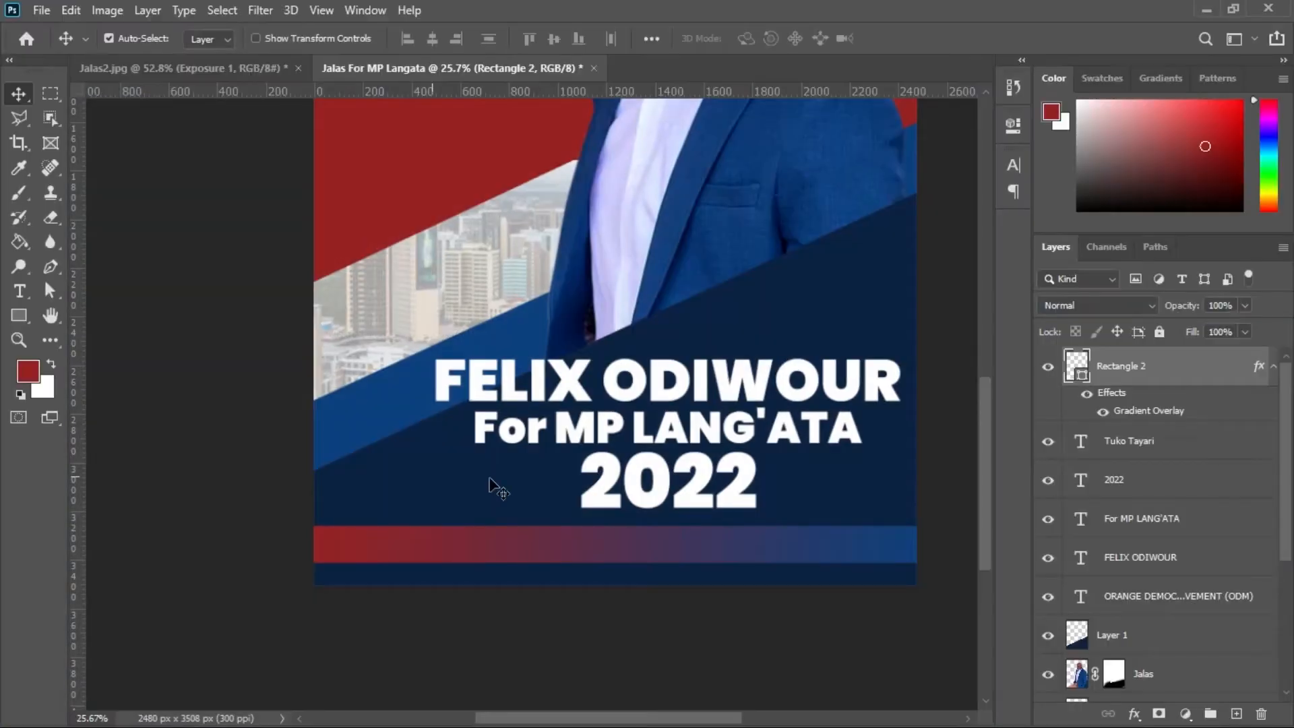
pyautogui.click(661, 441)
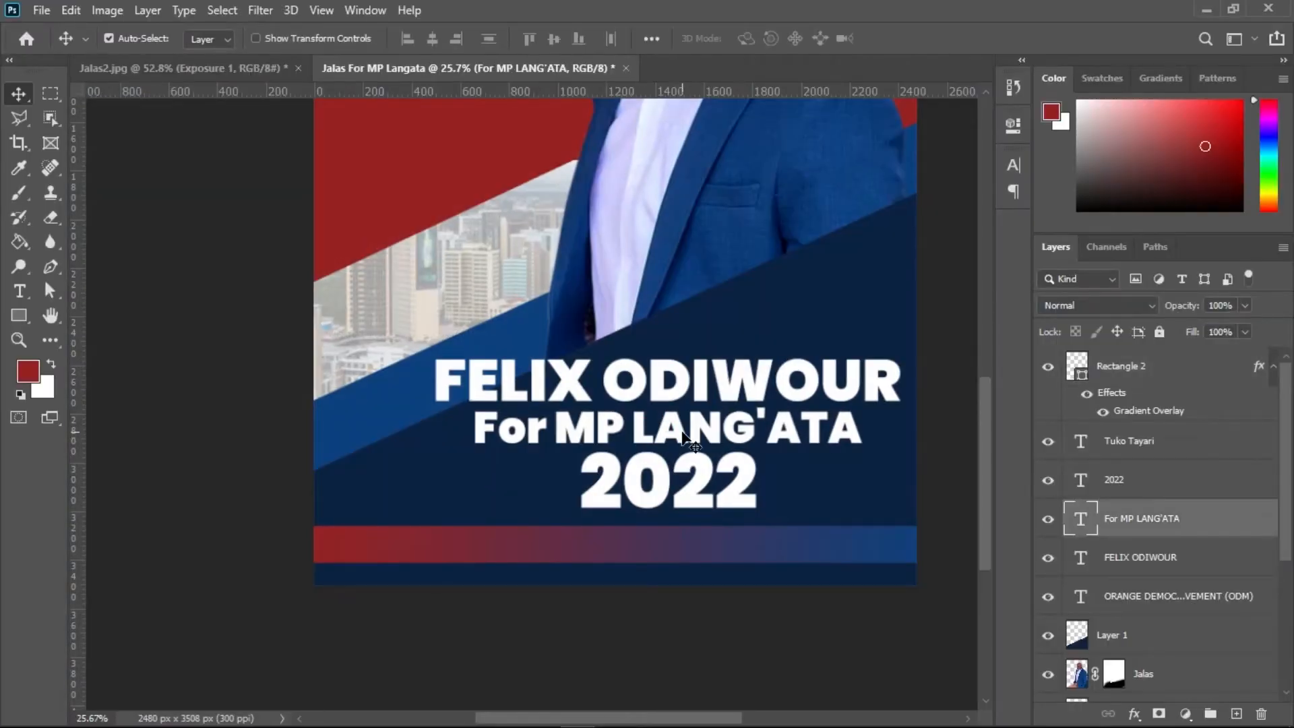
pyautogui.moveTo(683, 437); pyautogui.dragTo(539, 538)
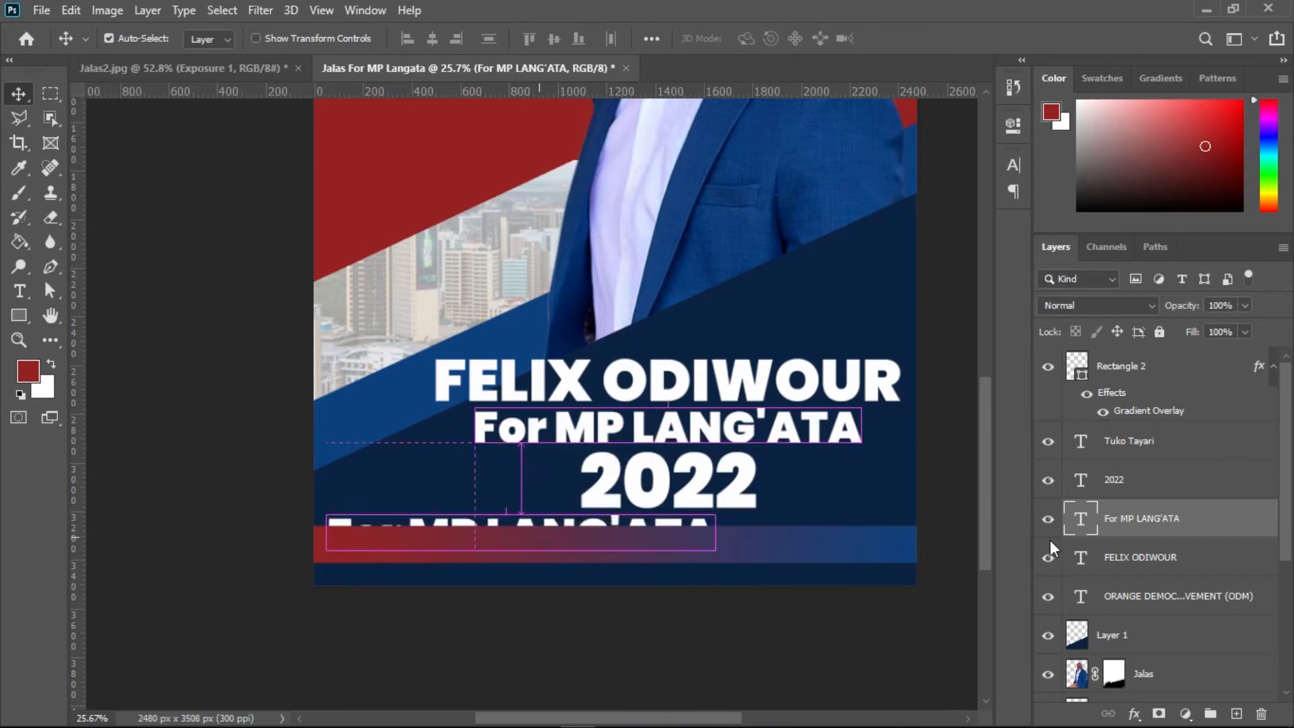
pyautogui.click(1146, 519)
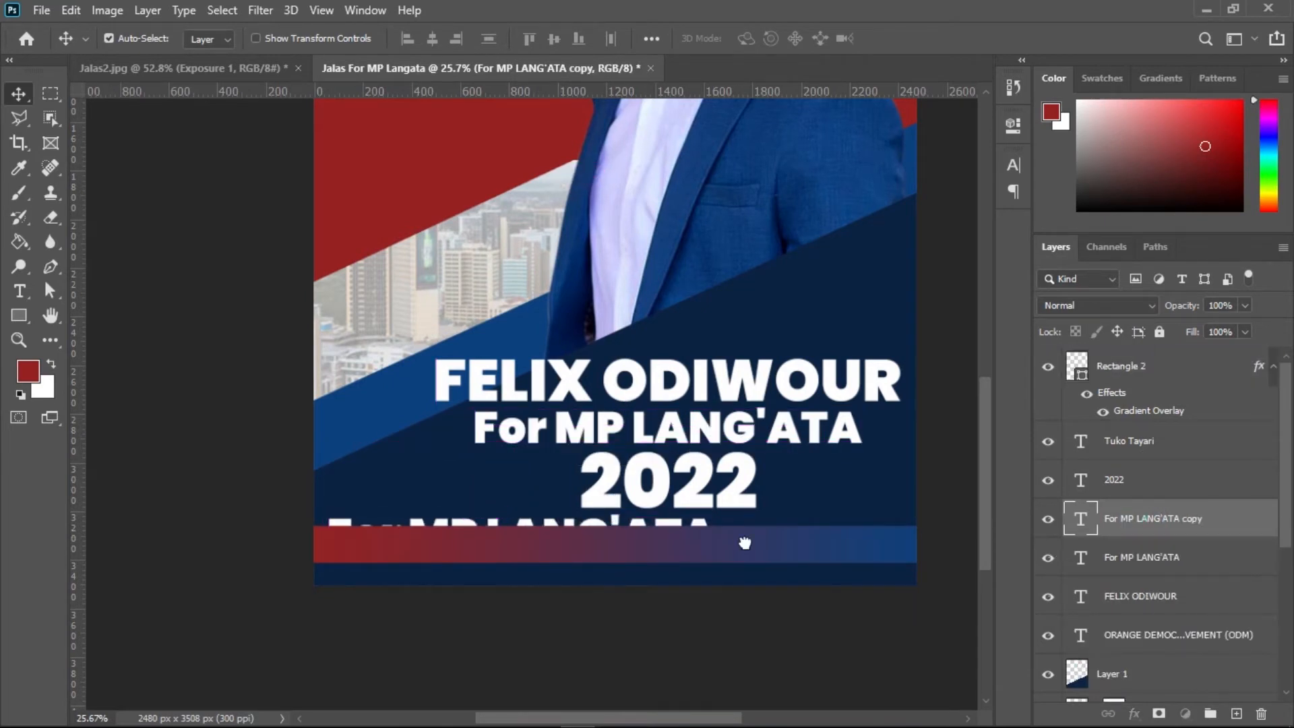
pyautogui.hotkey('ctrl', ']')
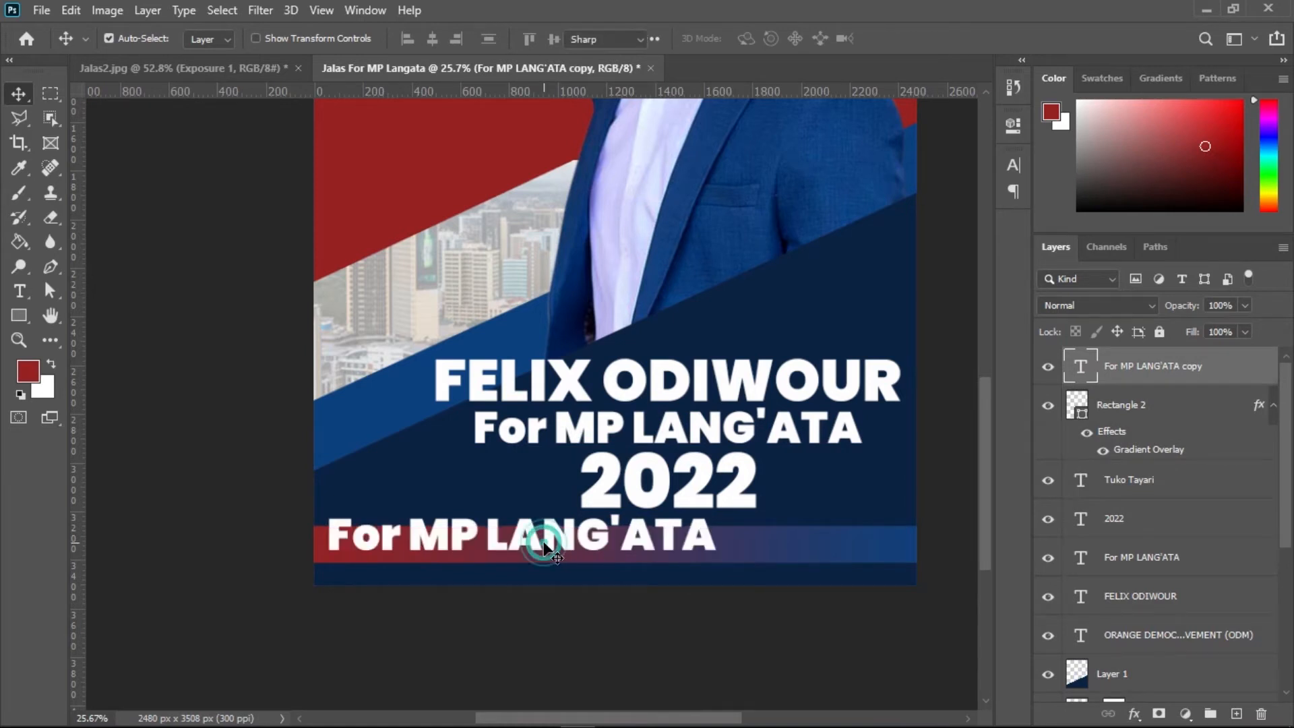
# Replace the duplicated text on the gradient bar with the copied slogan "YOUR VOTE CAN MAKE A CHANGE TODAY!"
pyautogui.doubleClick(543, 547)
pyautogui.click(549, 539)
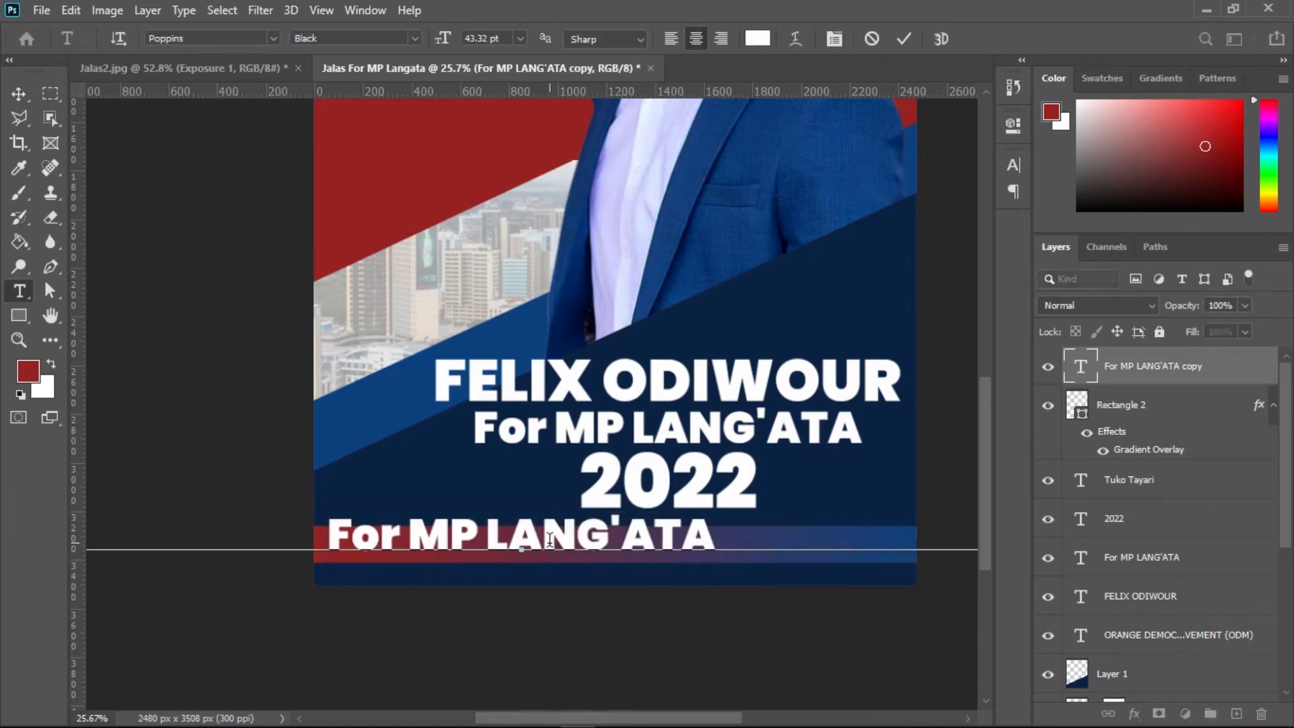
pyautogui.hotkey('ctrl', 'v')
# Left-align the slogan text, reduce its font size to 20.02 pt and commit the text edit
pyautogui.hotkey('ctrl', 'a')
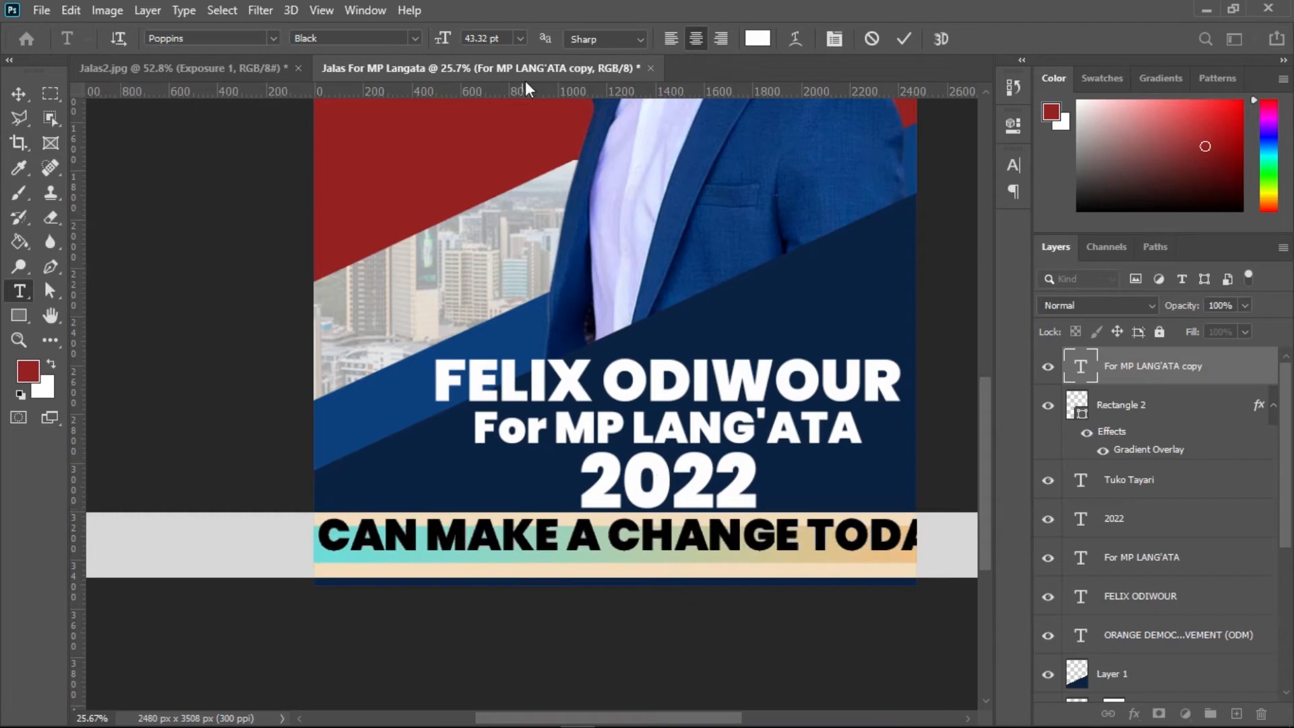
pyautogui.moveTo(445, 42); pyautogui.dragTo(409, 47)
pyautogui.click(672, 39)
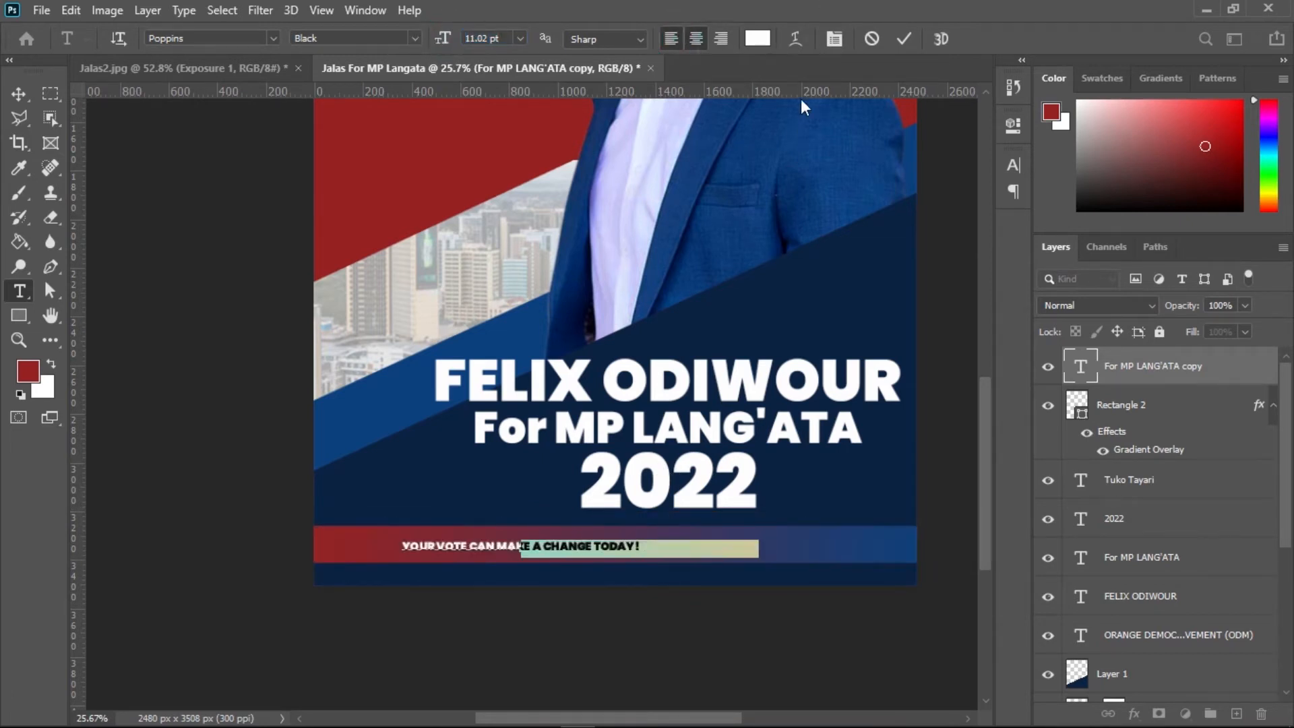
pyautogui.moveTo(443, 46); pyautogui.dragTo(475, 51)
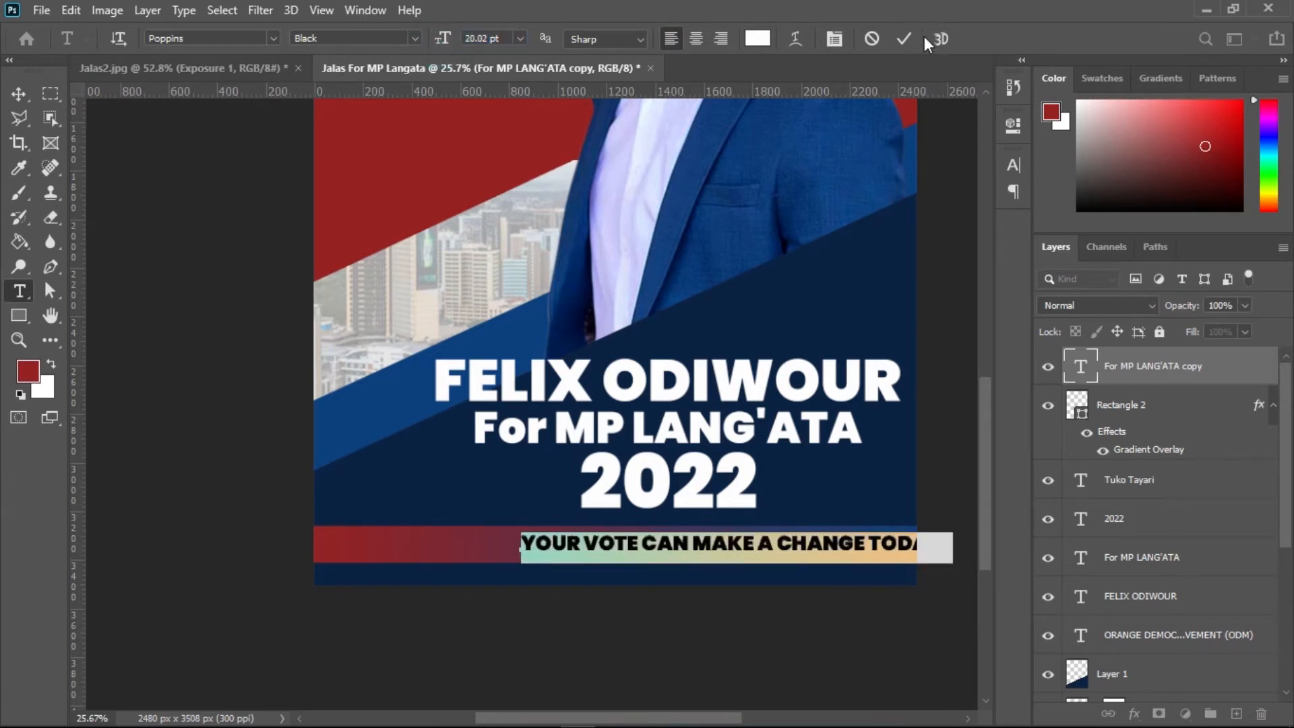
pyautogui.click(903, 38)
# Move the slogan fully onto the gradient bar and scale it up to about 111%
pyautogui.press('v')
pyautogui.moveTo(823, 549); pyautogui.dragTo(641, 551)
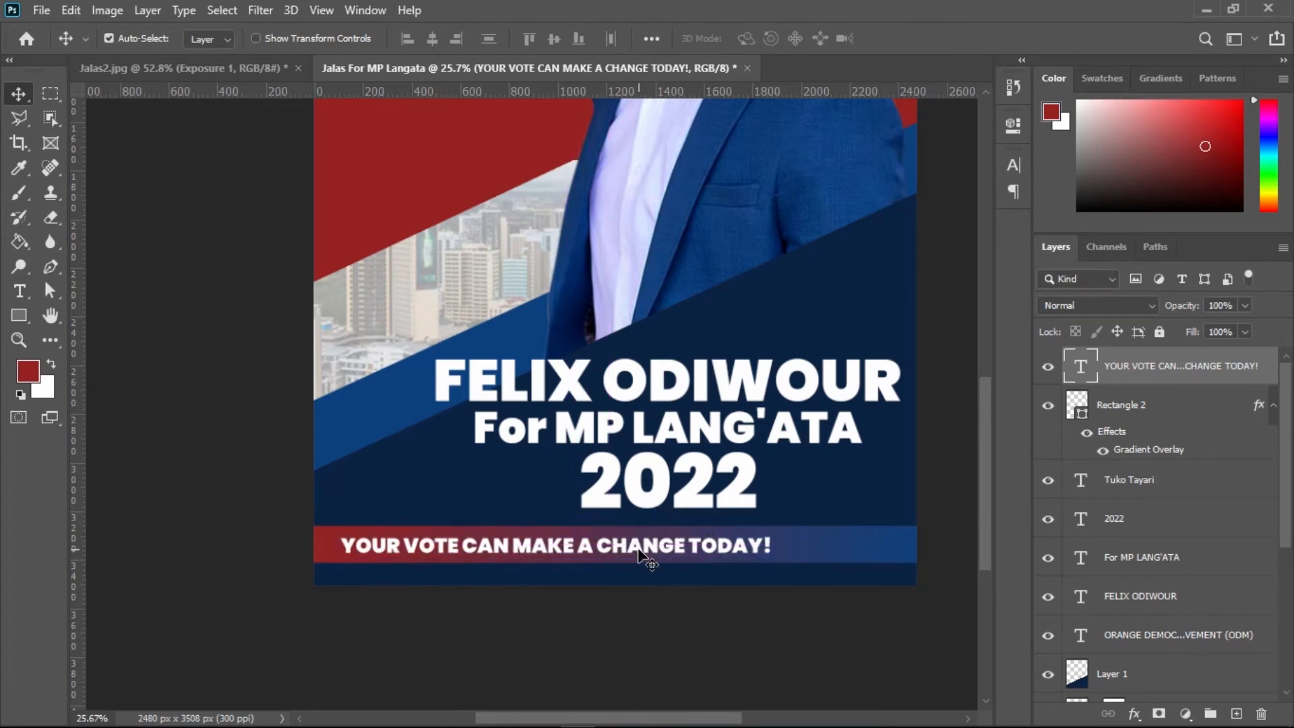
pyautogui.hotkey('ctrl', 't')
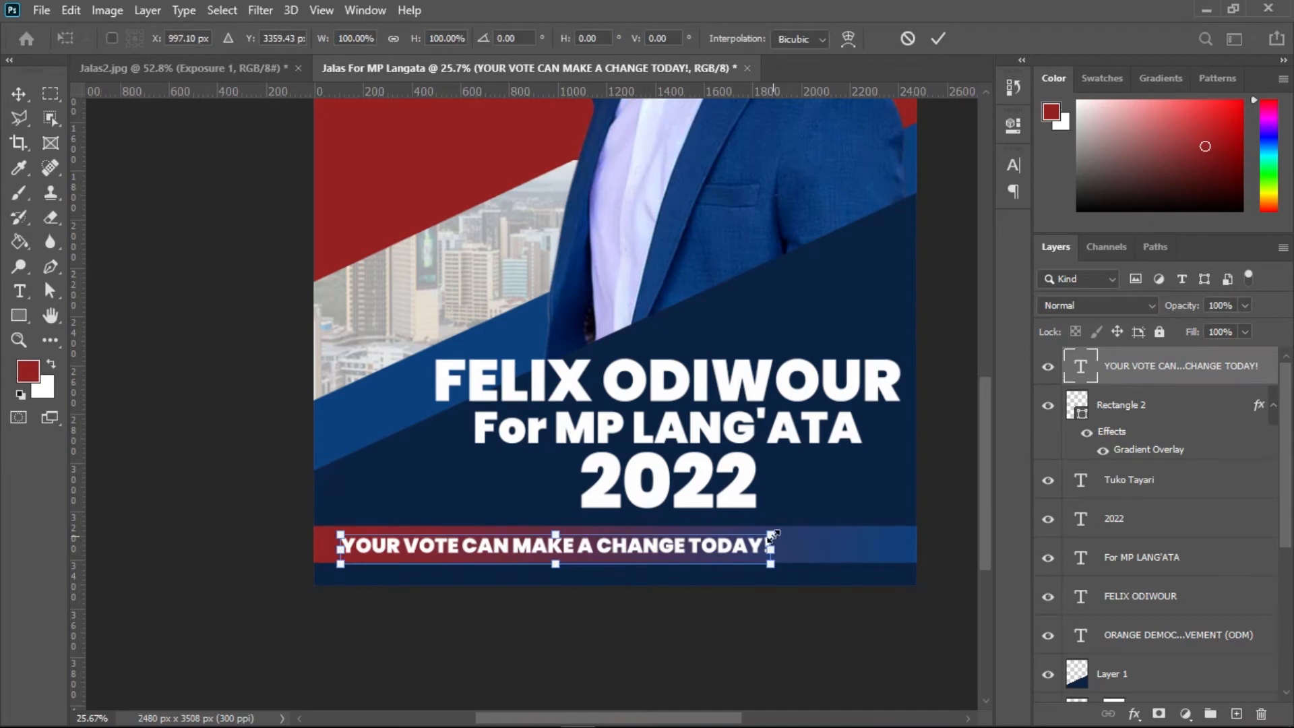
pyautogui.moveTo(772, 535); pyautogui.dragTo(802, 519)
pyautogui.moveTo(812, 518); pyautogui.dragTo(820, 515)
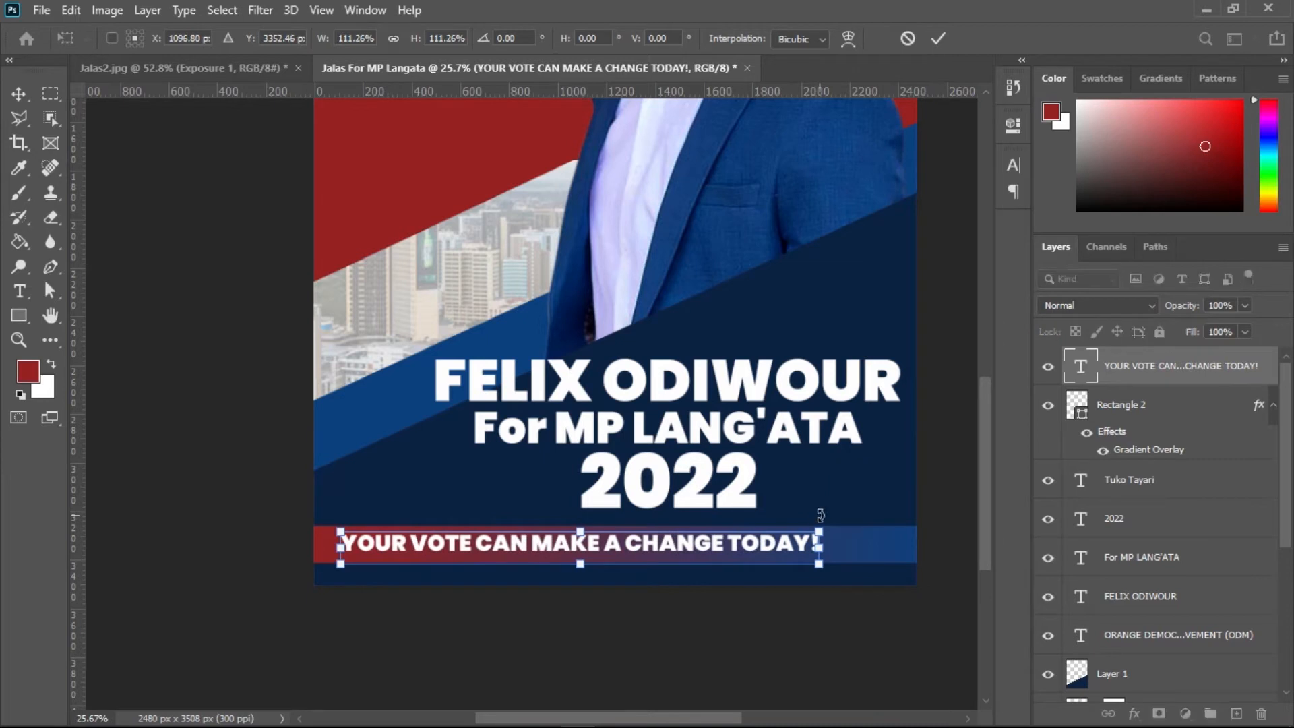
pyautogui.click(938, 39)
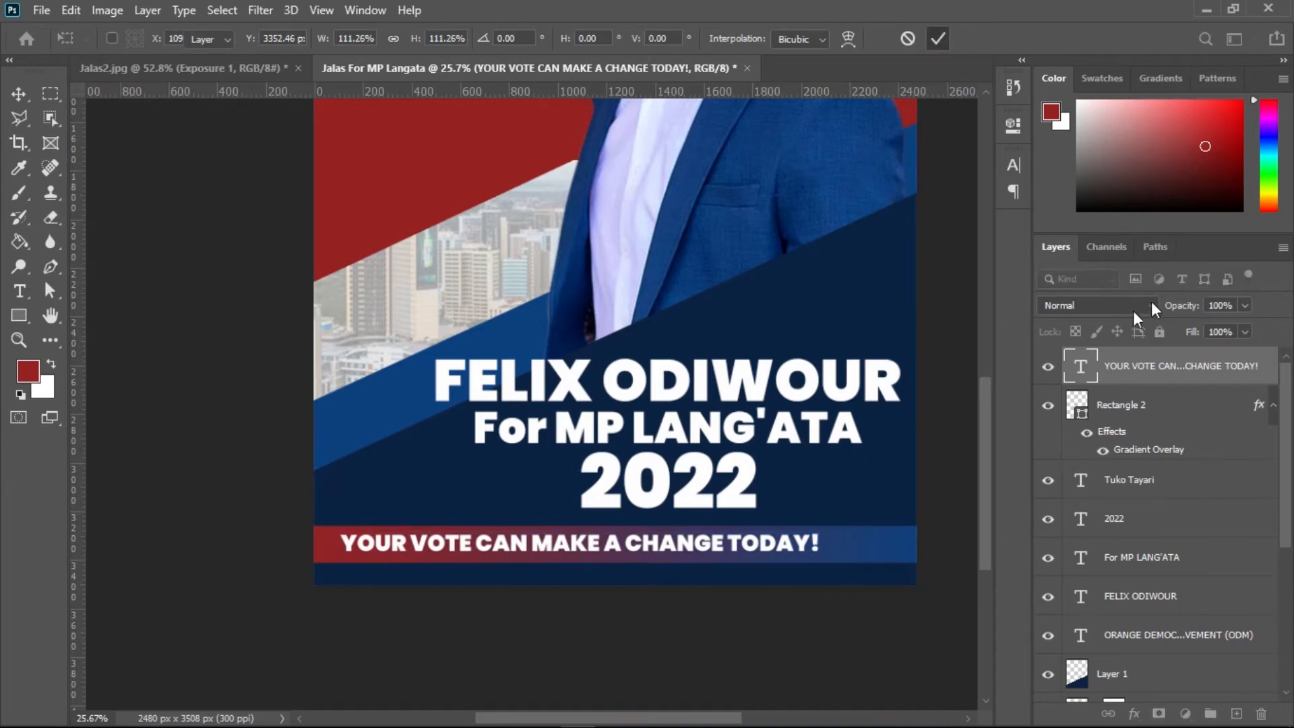
# Center the slogan text horizontally and vertically on the Rectangle 2 gradient bar, and deselect both layers
pyautogui.keyDown('ctrl'); pyautogui.click(1144, 407); pyautogui.keyUp('ctrl')
pyautogui.click(432, 38)
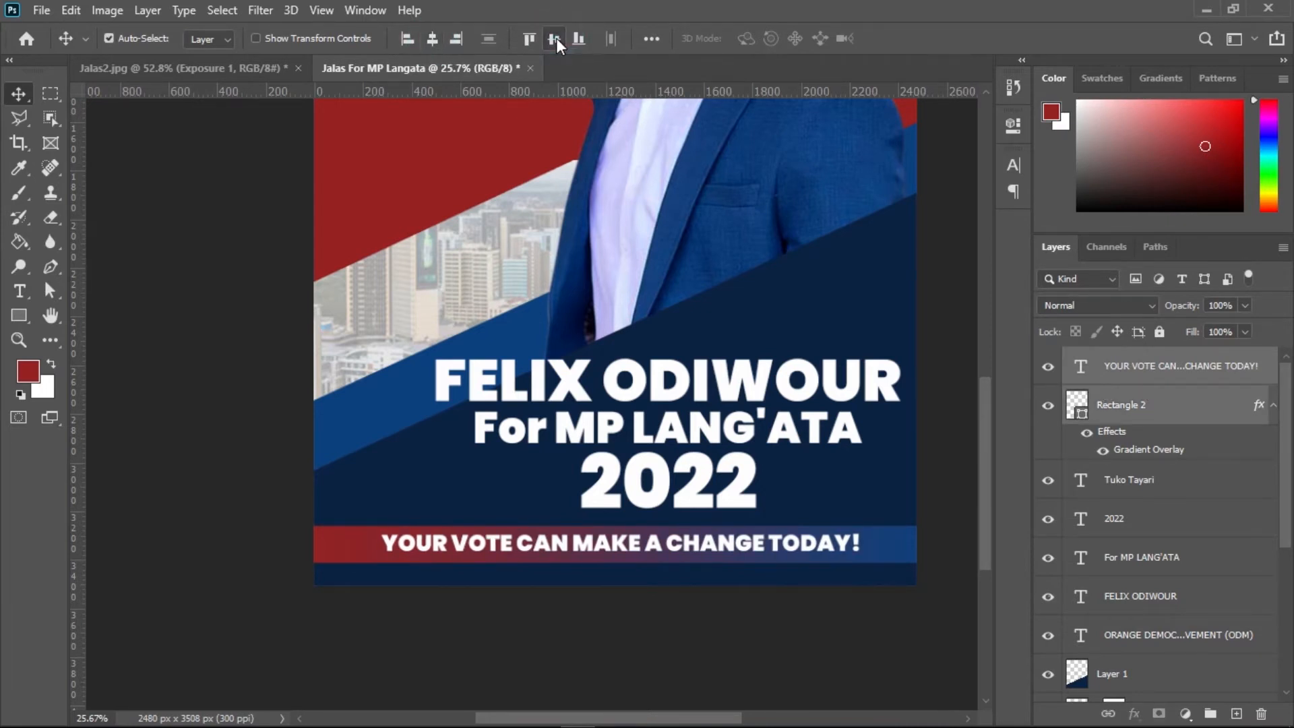
pyautogui.click(554, 39)
pyautogui.click(192, 401)
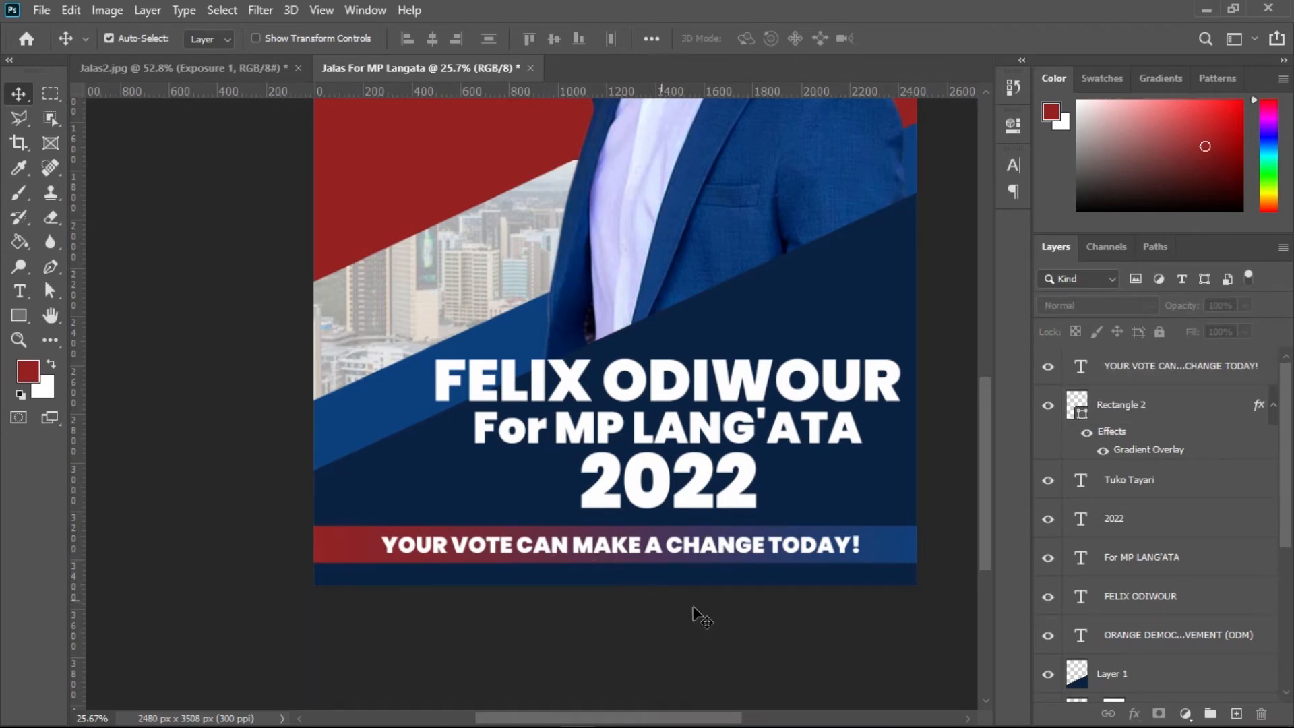
# Collapse Rectangle 2's effects list and nudge the slogan and gradient bar together slightly upward toward "2022"
pyautogui.click(1273, 414)
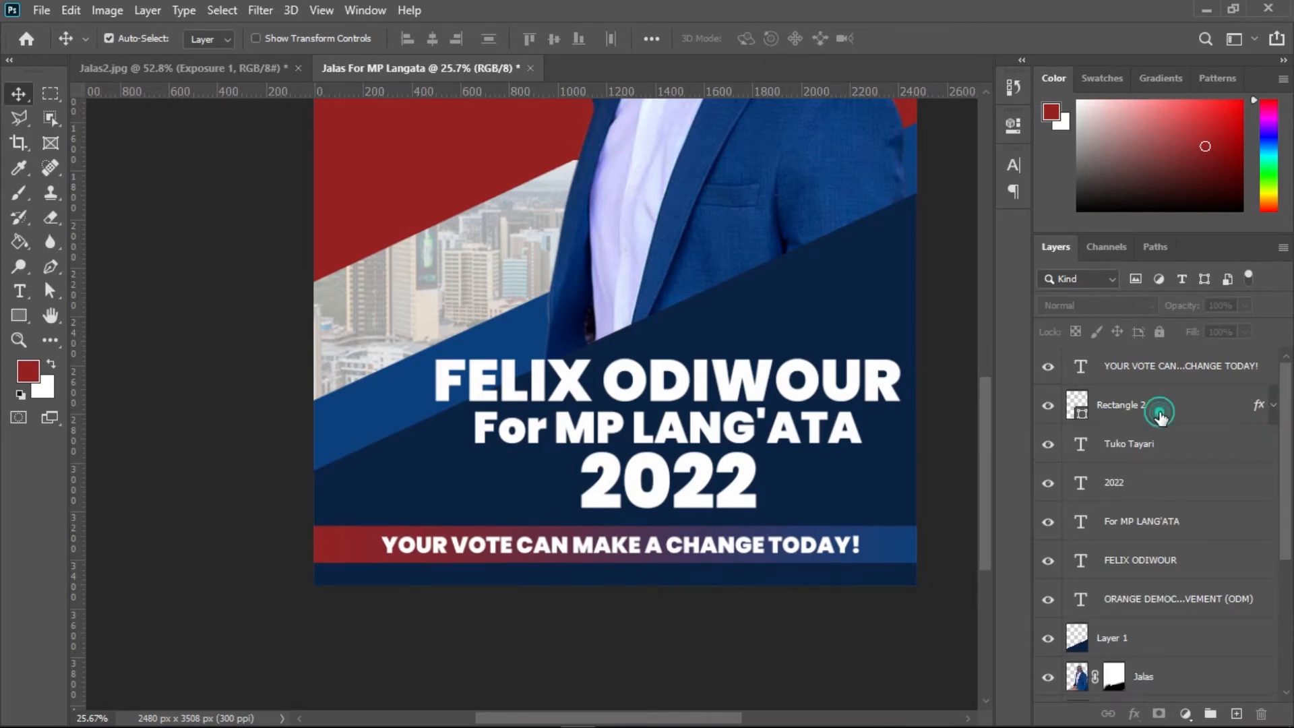
pyautogui.click(1186, 391)
pyautogui.keyDown('ctrl'); pyautogui.click(1187, 370); pyautogui.keyUp('ctrl')
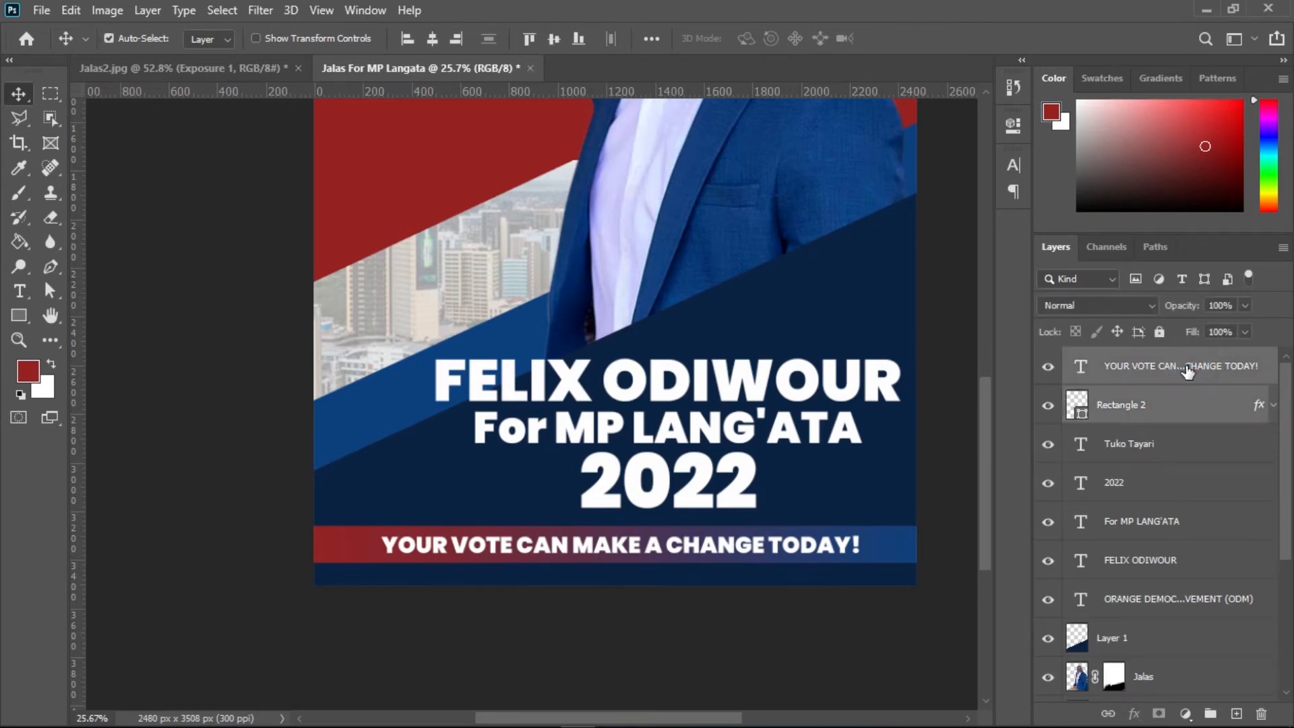
pyautogui.hotkey('shift', 'Up')
pyautogui.hotkey('shift', 'Up')
pyautogui.hotkey('shift', 'Up')
pyautogui.hotkey('shift', 'Up')
pyautogui.hotkey('shift', 'Up')
pyautogui.hotkey('shift', 'Up')
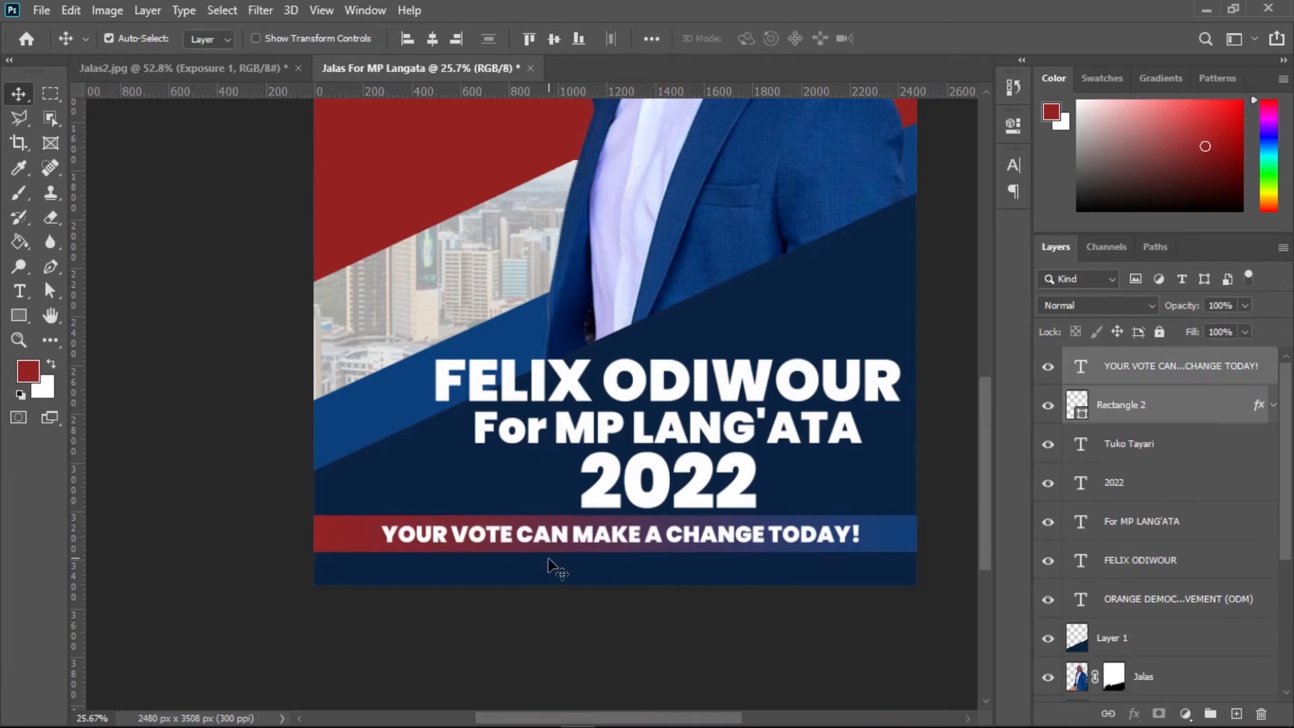
pyautogui.click(604, 614)
# Switch to the Notepad text file and copy the line "Utu na Watu"
pyautogui.scroll(-1, 462, 563)
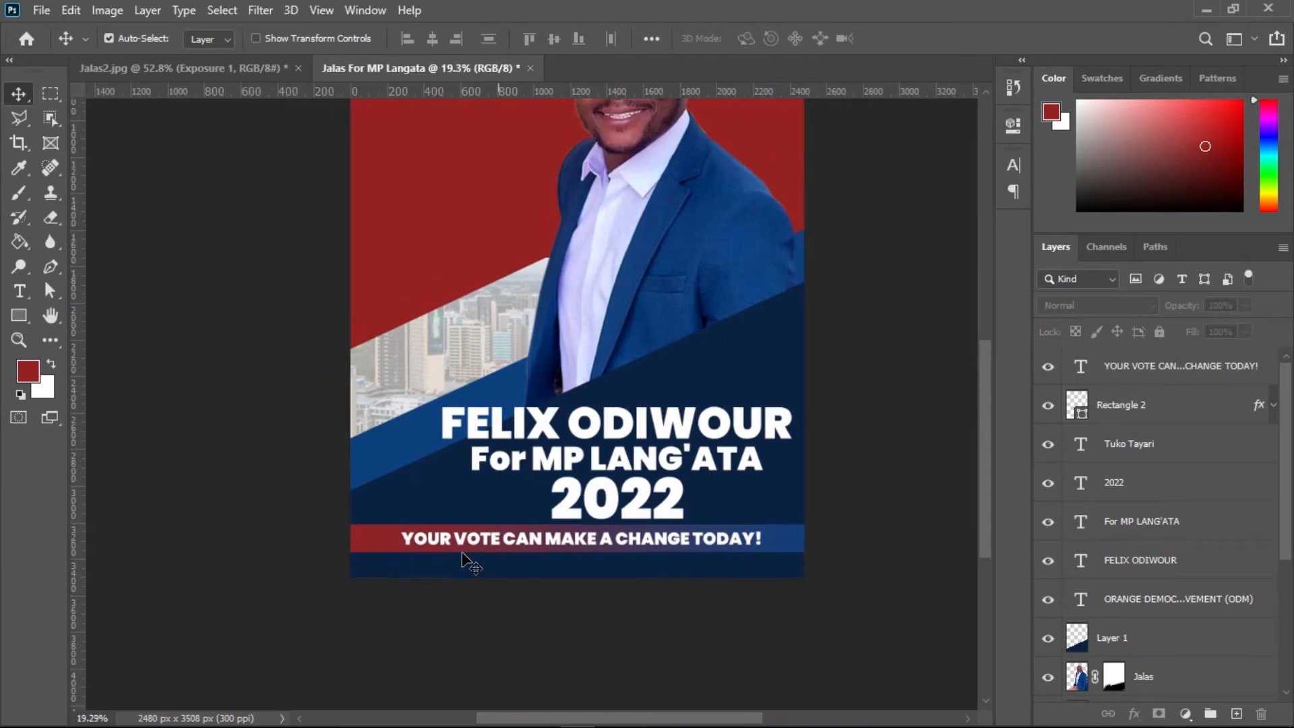
pyautogui.scroll(-1, 462, 554)
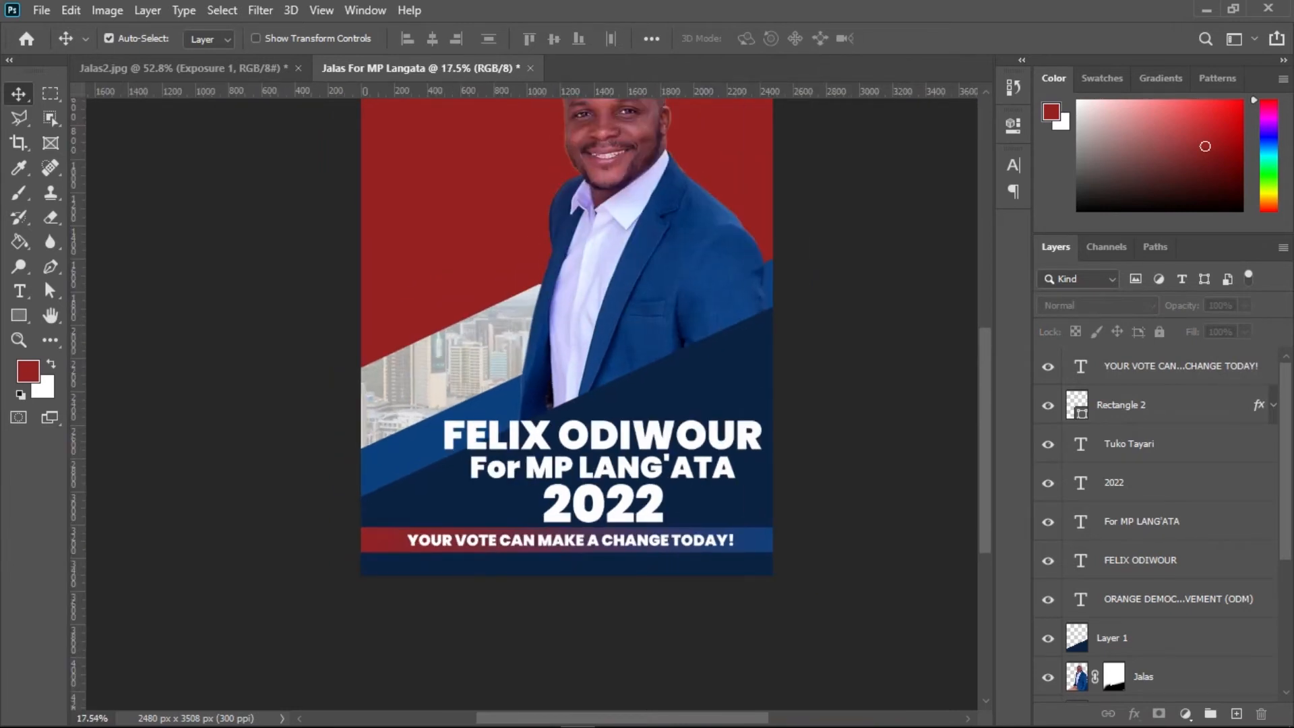
pyautogui.moveTo(680, 721); pyautogui.dragTo(676, 721)
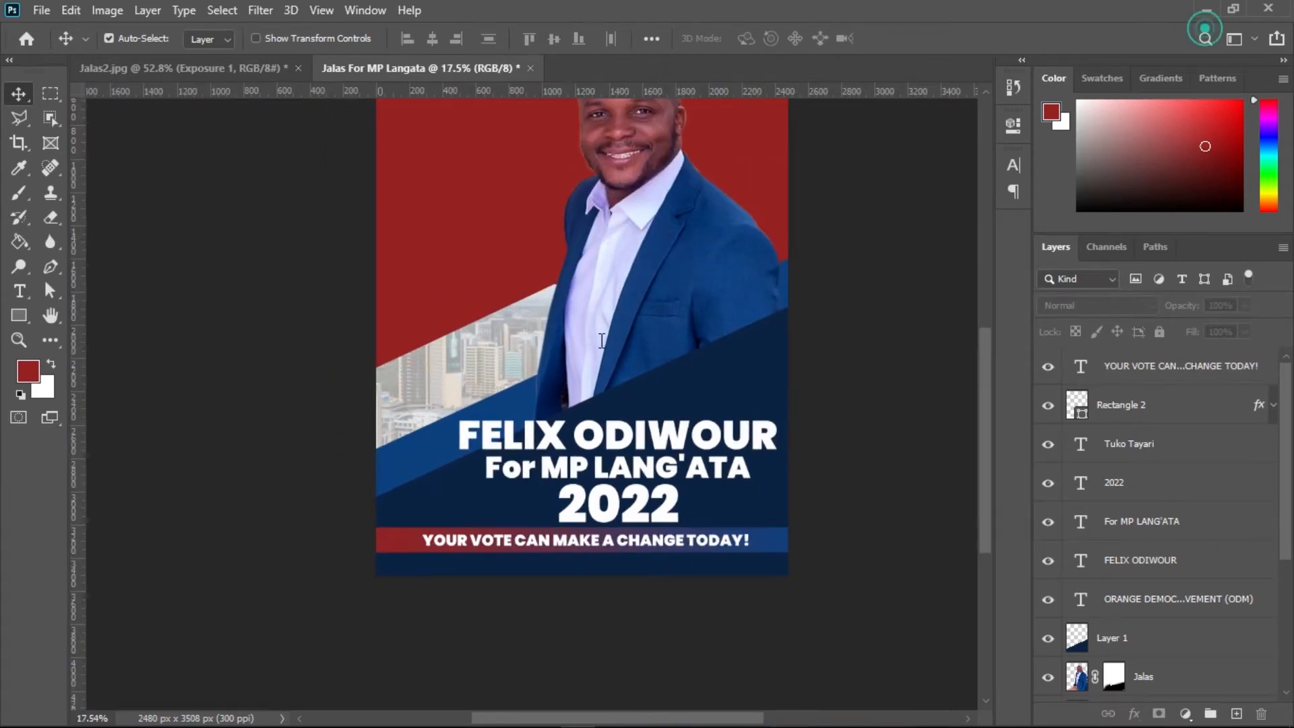
pyautogui.click(1206, 10)
pyautogui.moveTo(292, 308); pyautogui.dragTo(196, 309)
pyautogui.hotkey('ctrl', 'c')
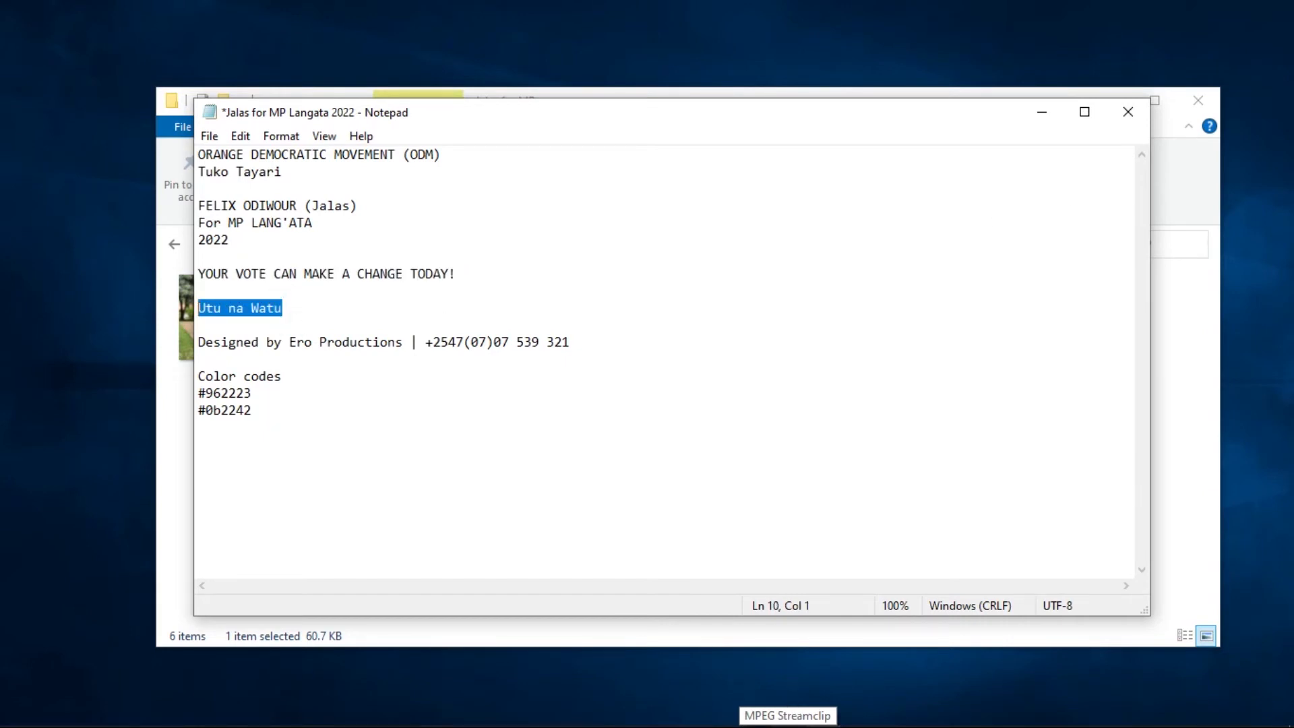
# Back in Photoshop, move the "2022" text to the left and place a duplicate of it on its right
pyautogui.click(579, 709)
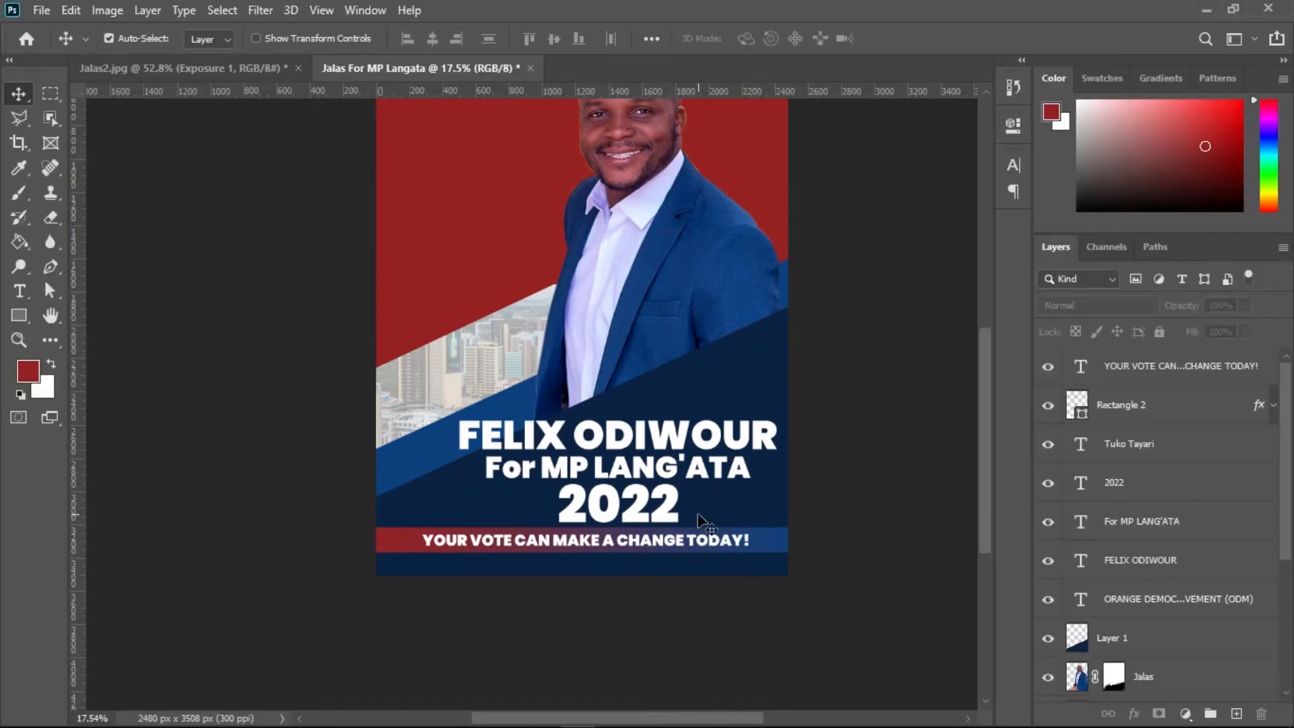
pyautogui.moveTo(657, 511); pyautogui.dragTo(593, 520)
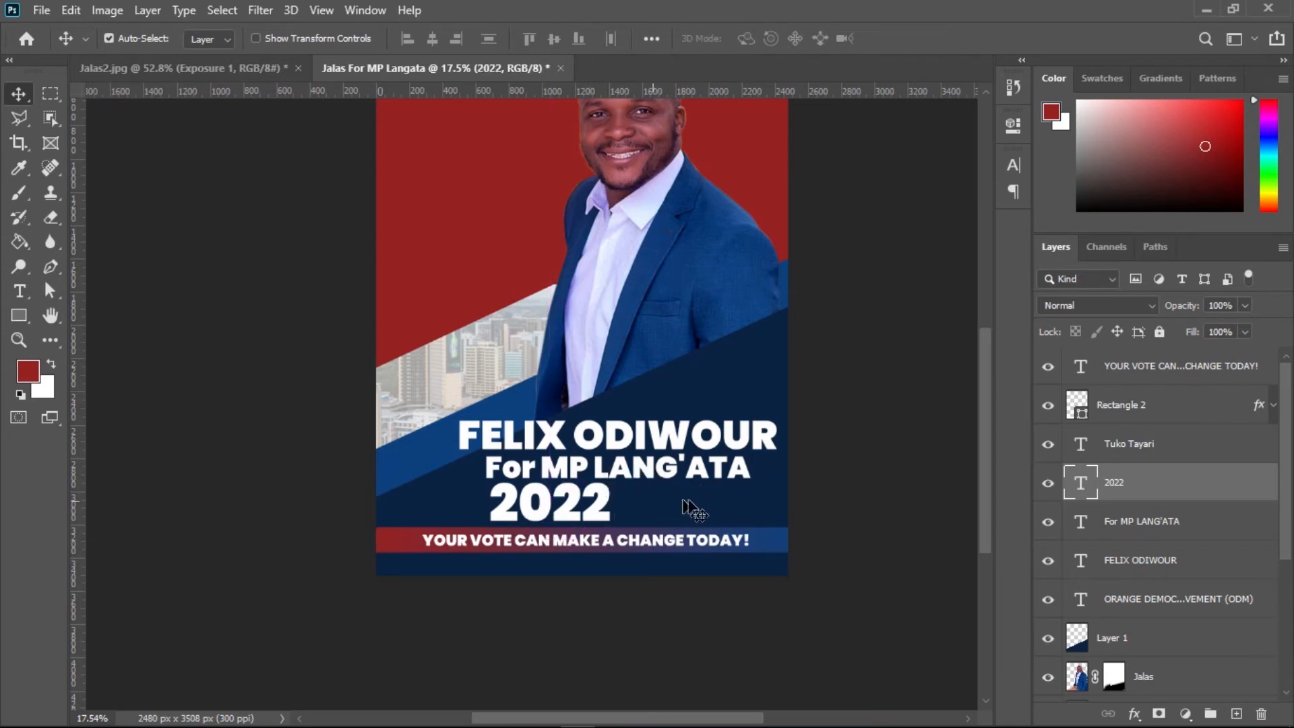
pyautogui.moveTo(566, 514); pyautogui.dragTo(724, 512)
# Replace the duplicated "2022" with the copied text "Utu na Watu" and left-align it
pyautogui.doubleClick(722, 506)
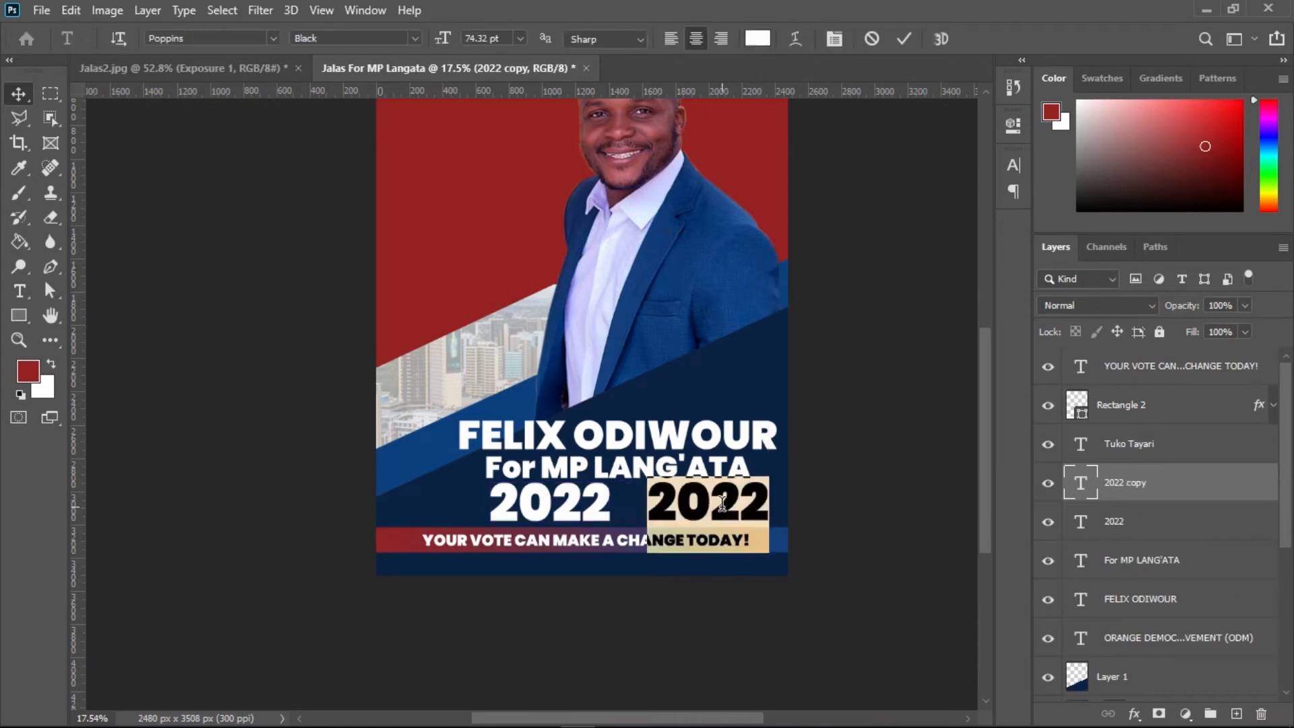
pyautogui.hotkey('ctrl', 'v')
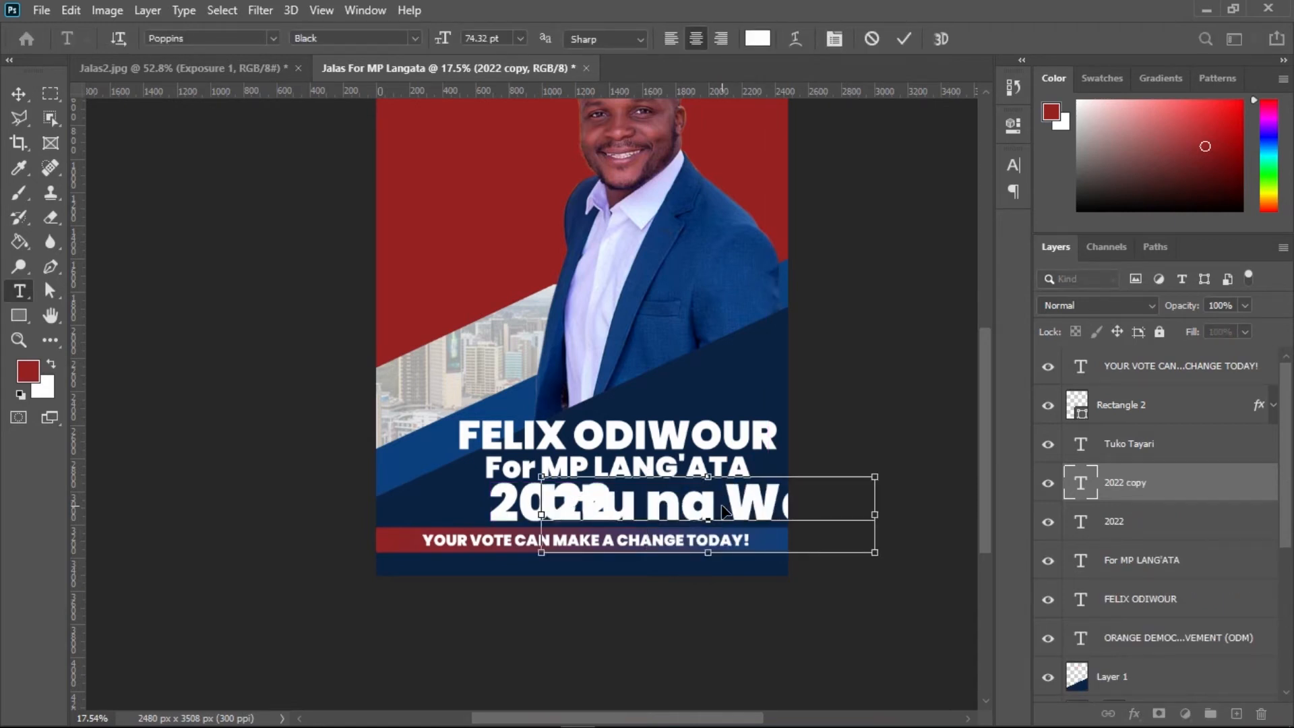
pyautogui.hotkey('ctrl', 'a')
pyautogui.click(673, 41)
pyautogui.click(695, 40)
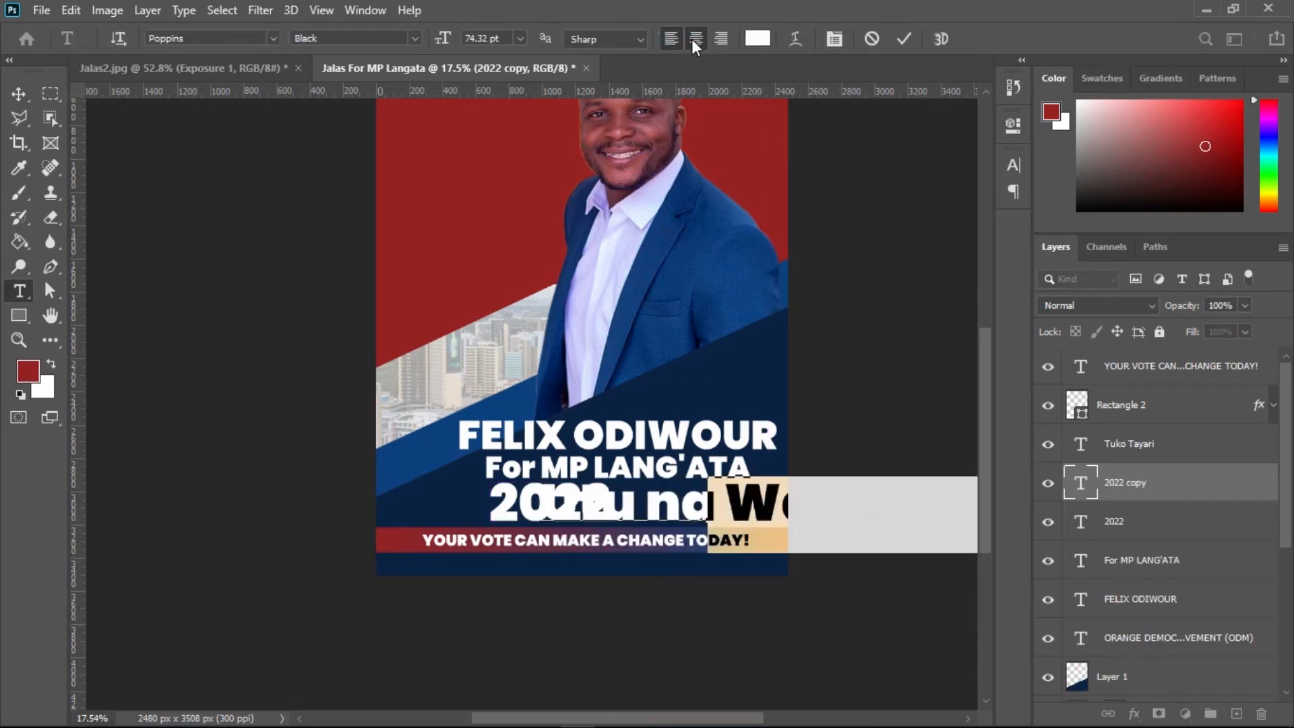
pyautogui.click(668, 42)
# Reduce the "Utu na Watu" font size to 22.32 pt, commit the text and position it beside "2022"
pyautogui.moveTo(446, 42); pyautogui.dragTo(399, 51)
pyautogui.click(903, 38)
pyautogui.press('v')
pyautogui.moveTo(765, 521); pyautogui.dragTo(694, 513)
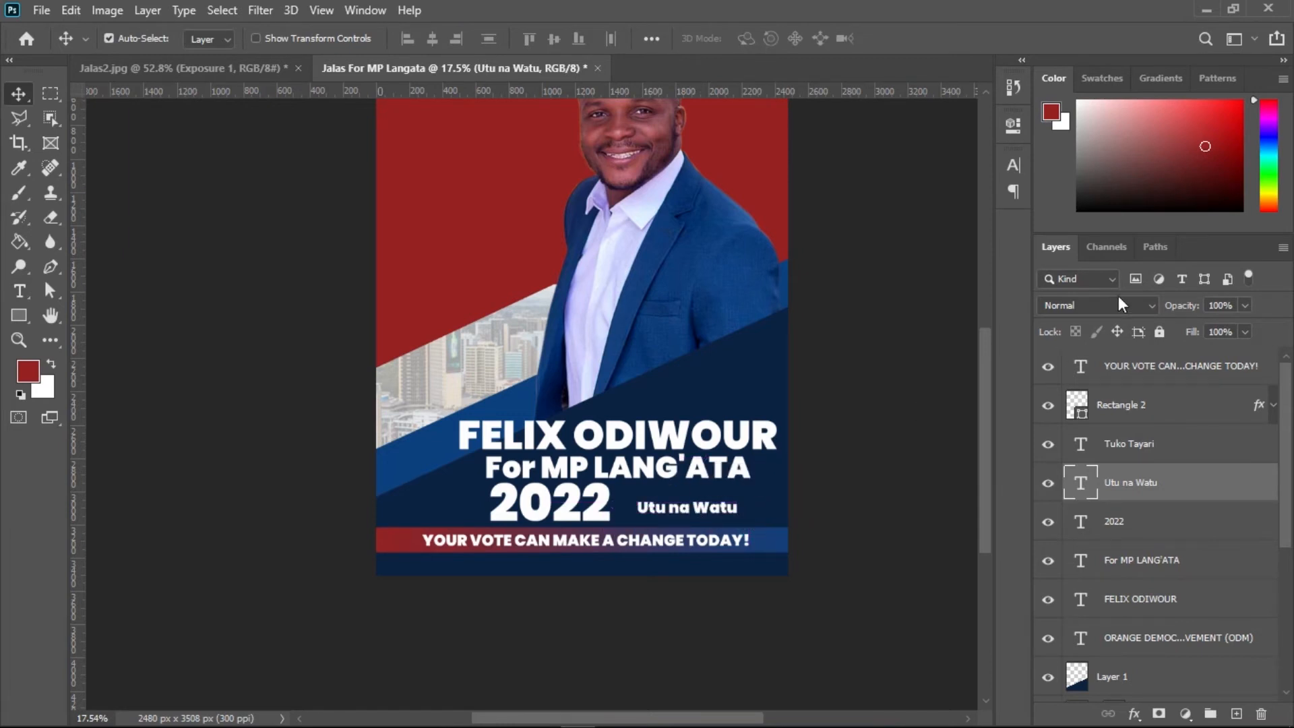
# Preview script fonts on the "Utu na Watu" text and set its font to Freestyle Script
pyautogui.click(1017, 167)
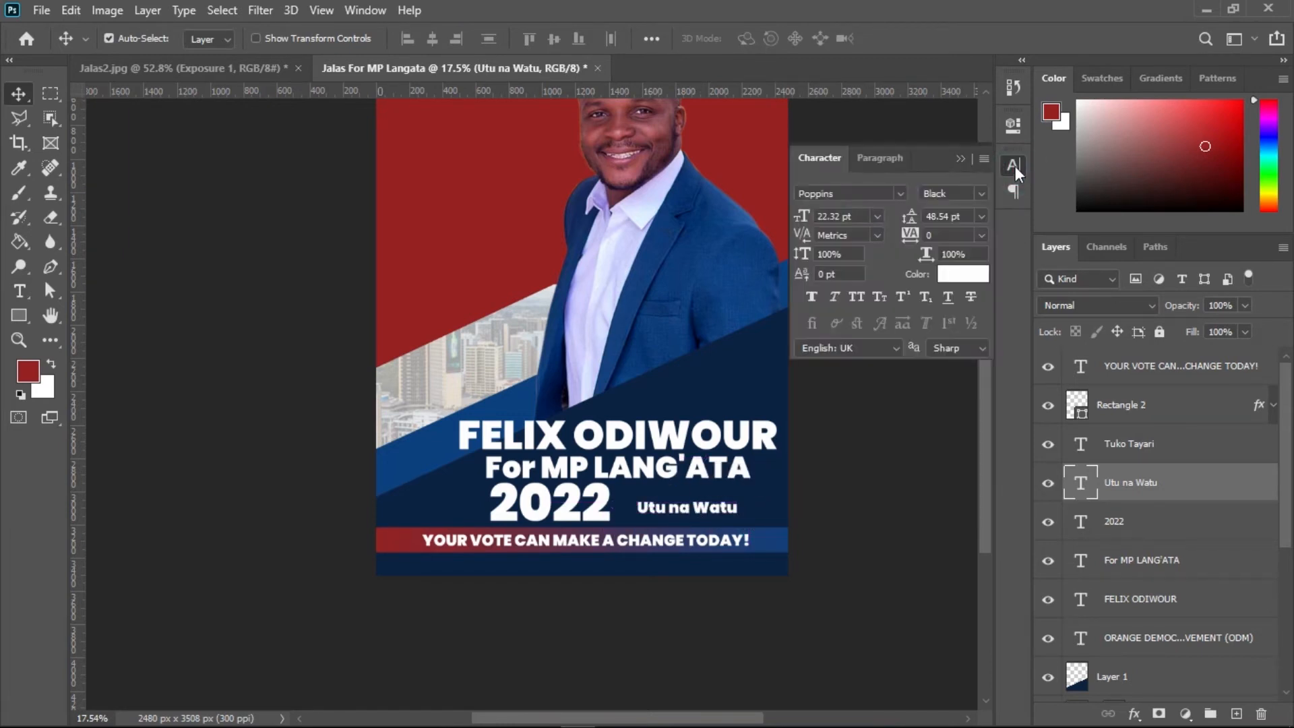
pyautogui.click(901, 193)
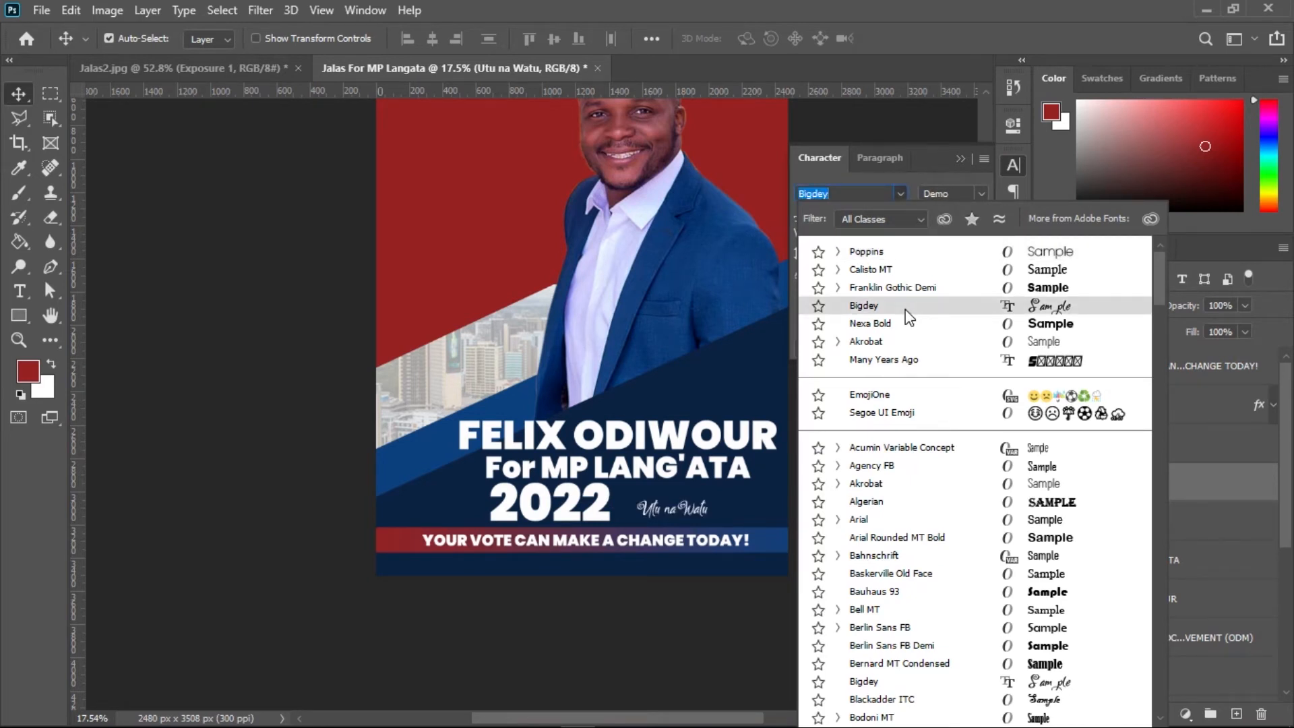
pyautogui.press('Down')
pyautogui.press('Down')
pyautogui.press('Down')
pyautogui.scroll(-3, 924, 470)
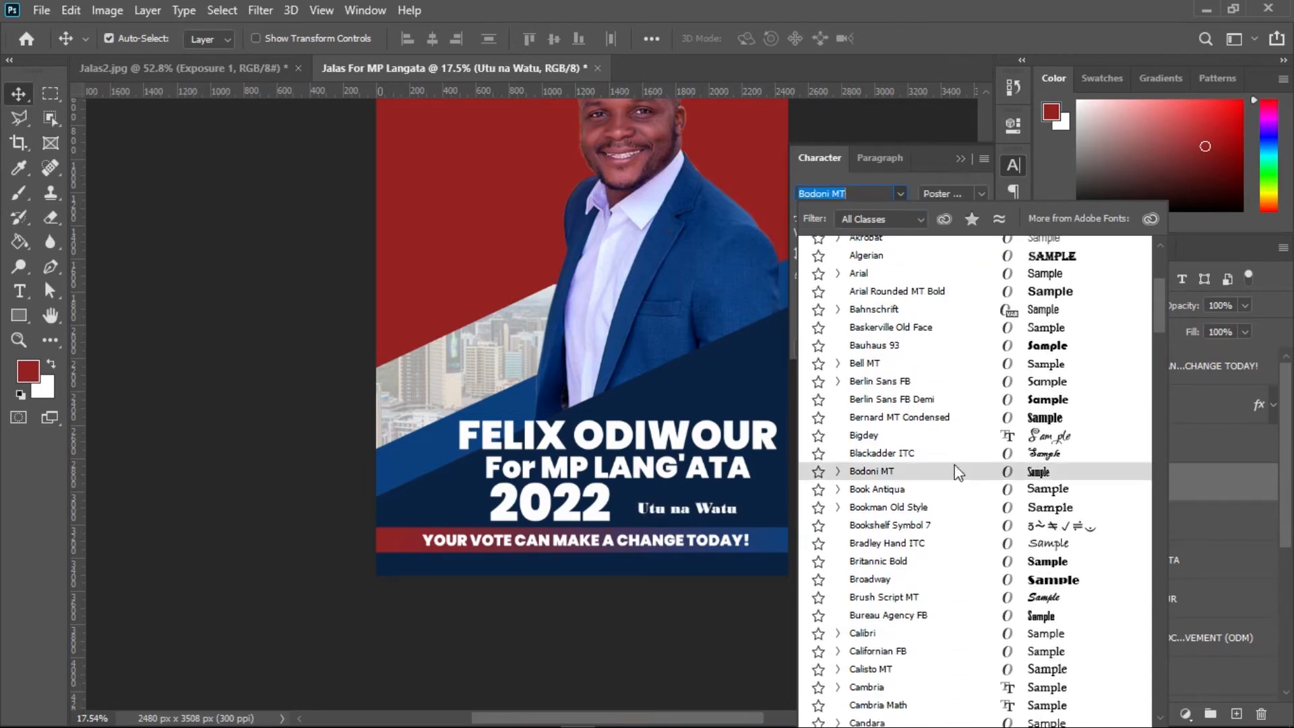
pyautogui.press('Down')
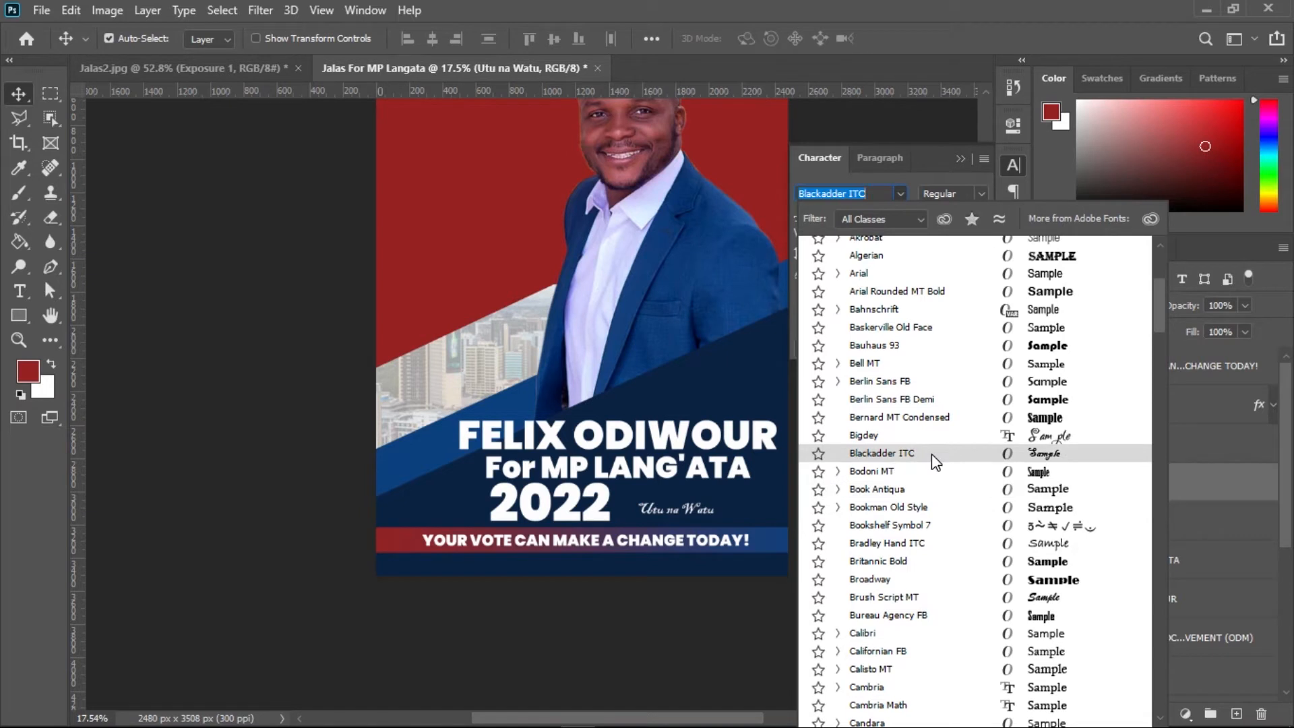
pyautogui.scroll(-3, 931, 455)
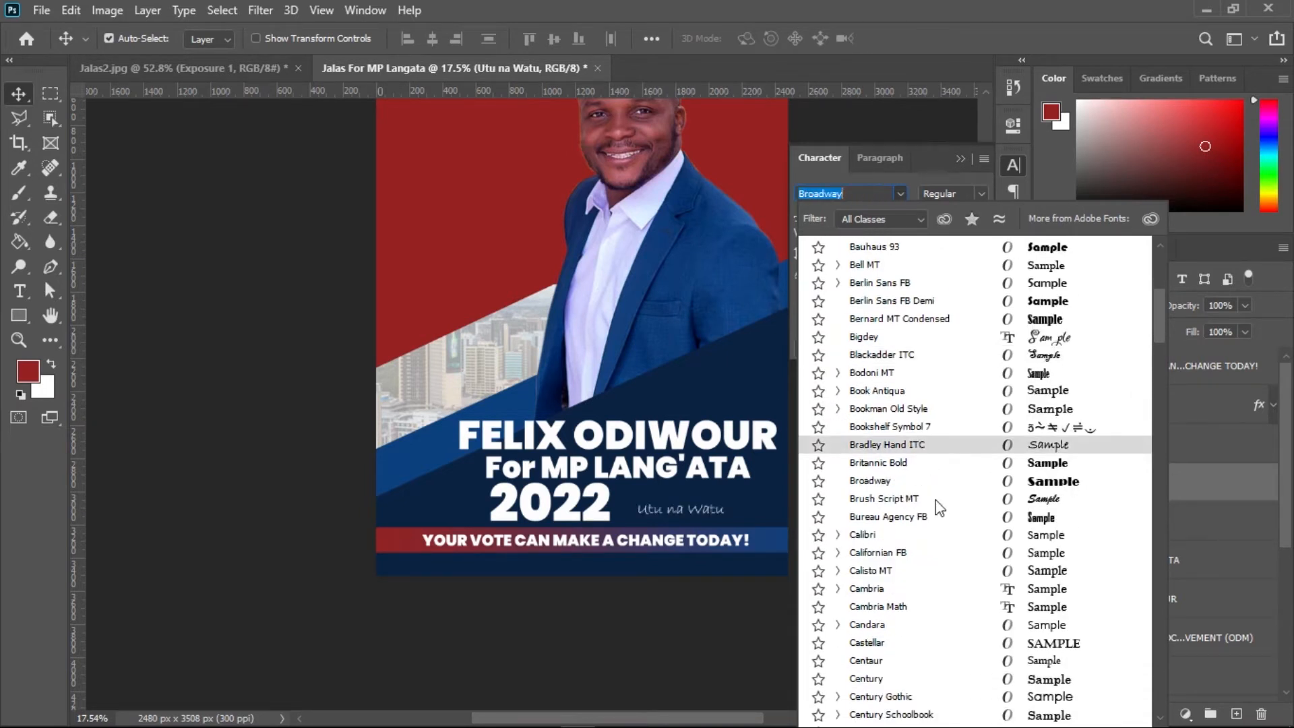
pyautogui.scroll(-2, 939, 506)
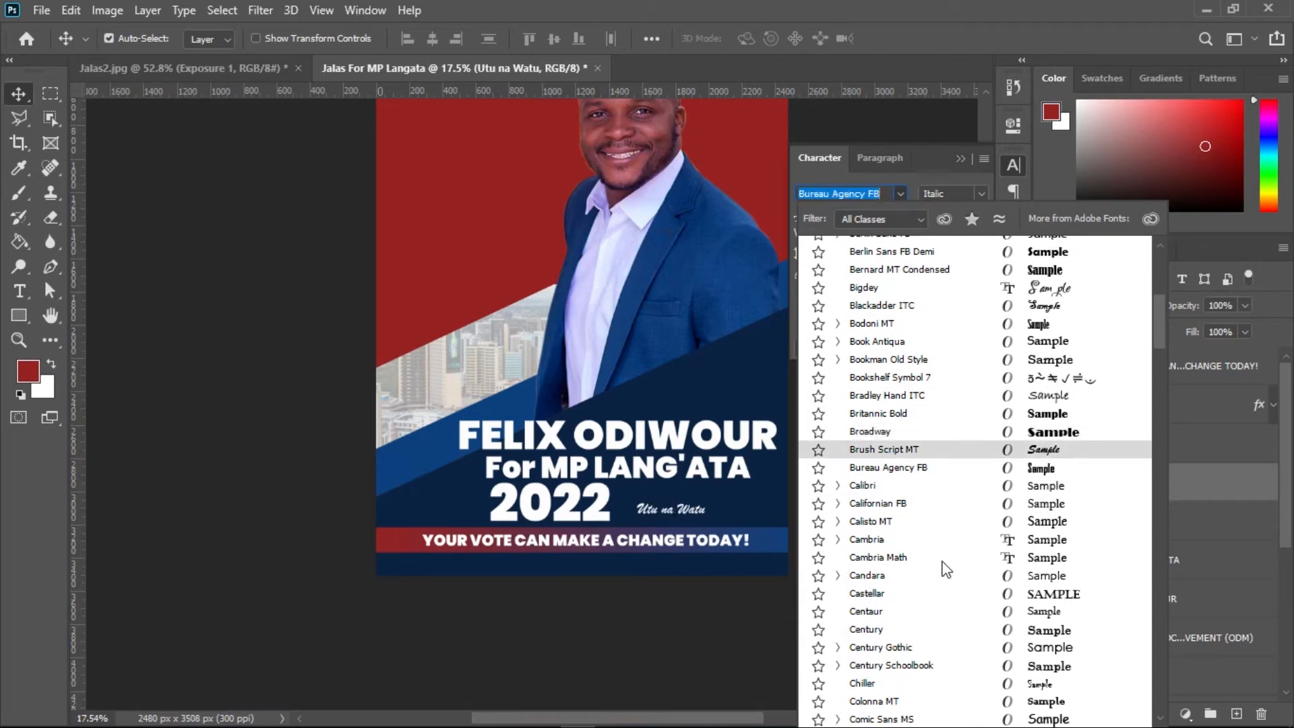
pyautogui.scroll(-4, 945, 569)
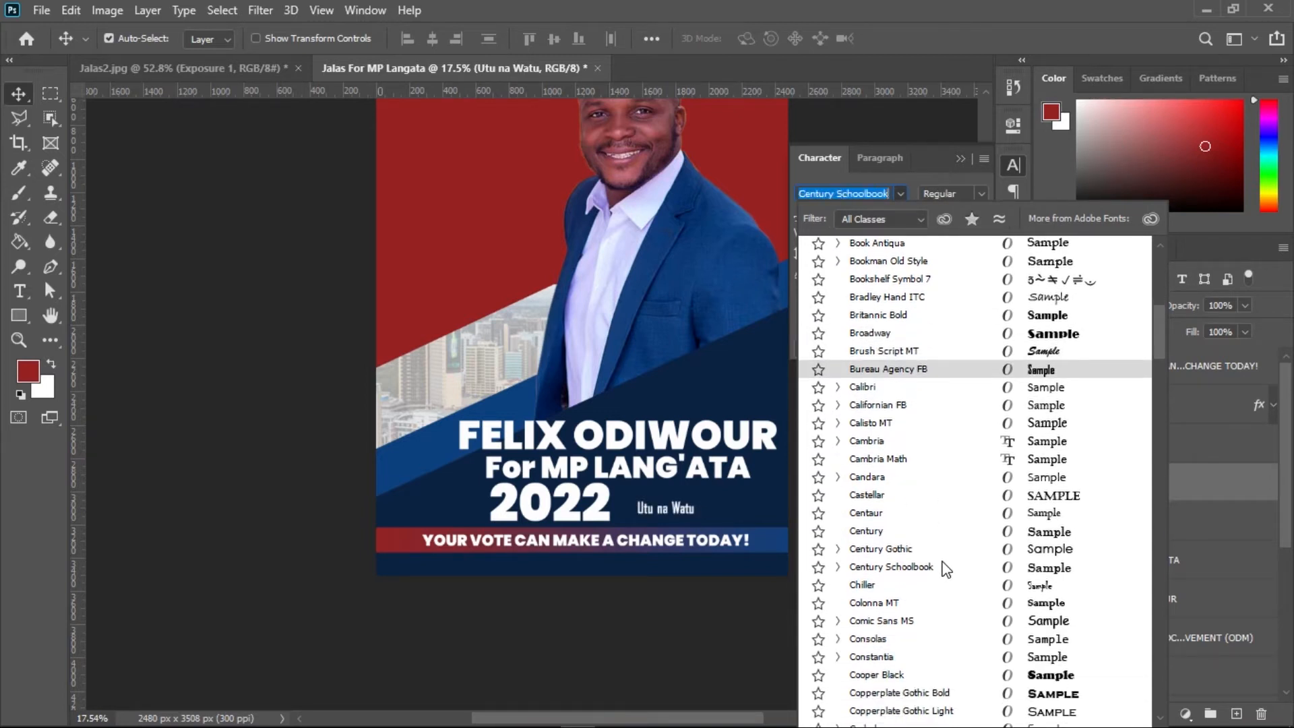
pyautogui.scroll(-1, 946, 569)
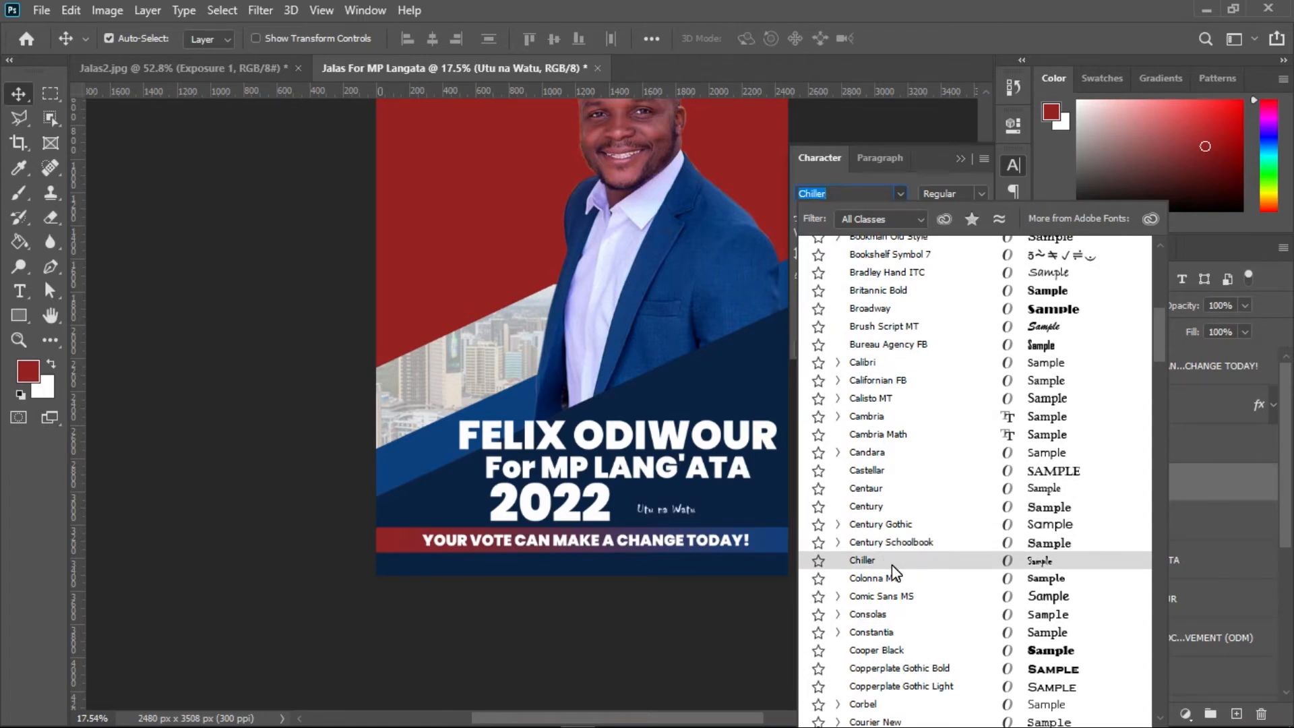
pyautogui.scroll(-5, 891, 566)
pyautogui.scroll(-3, 892, 569)
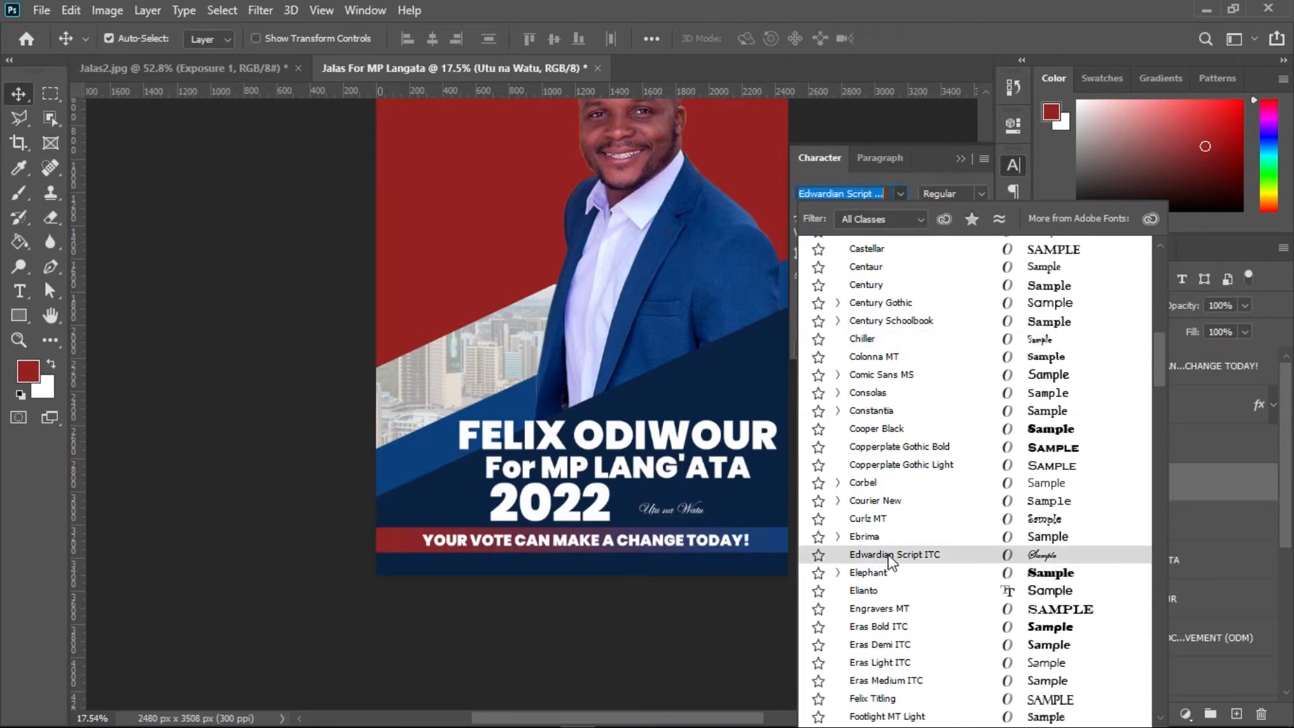
pyautogui.scroll(-8, 891, 561)
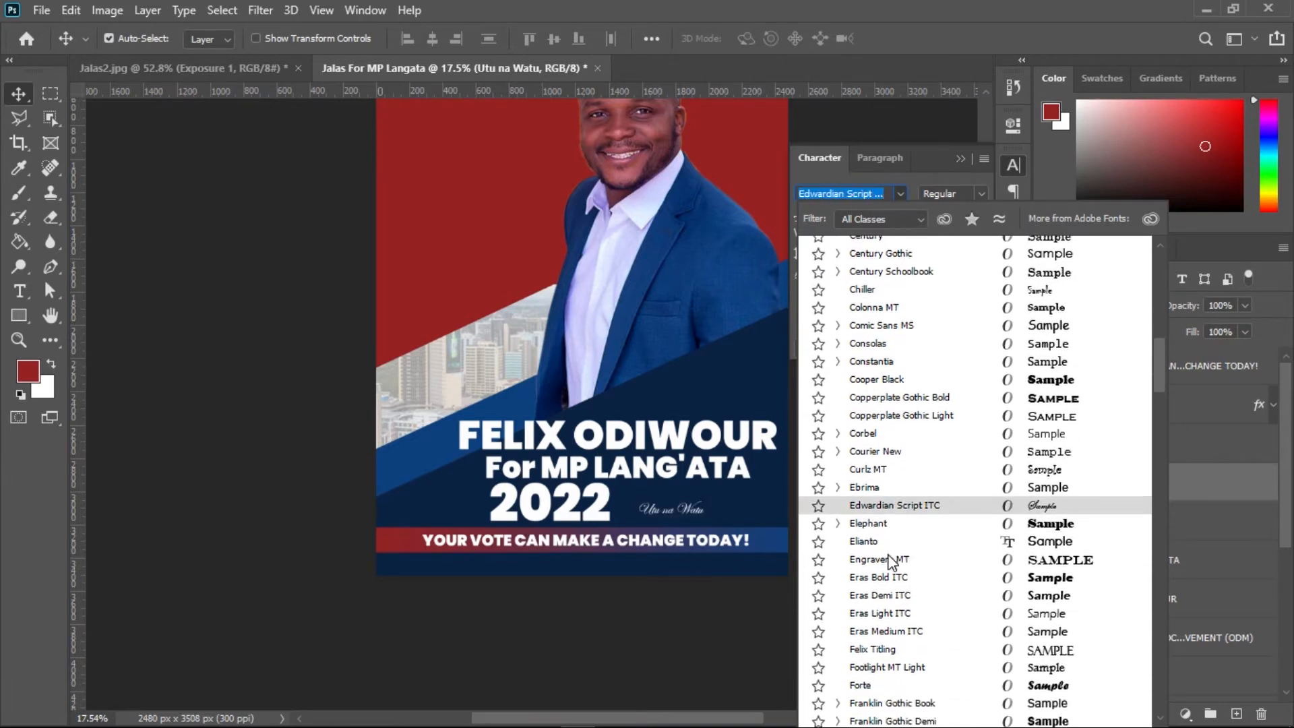
pyautogui.scroll(-1, 891, 561)
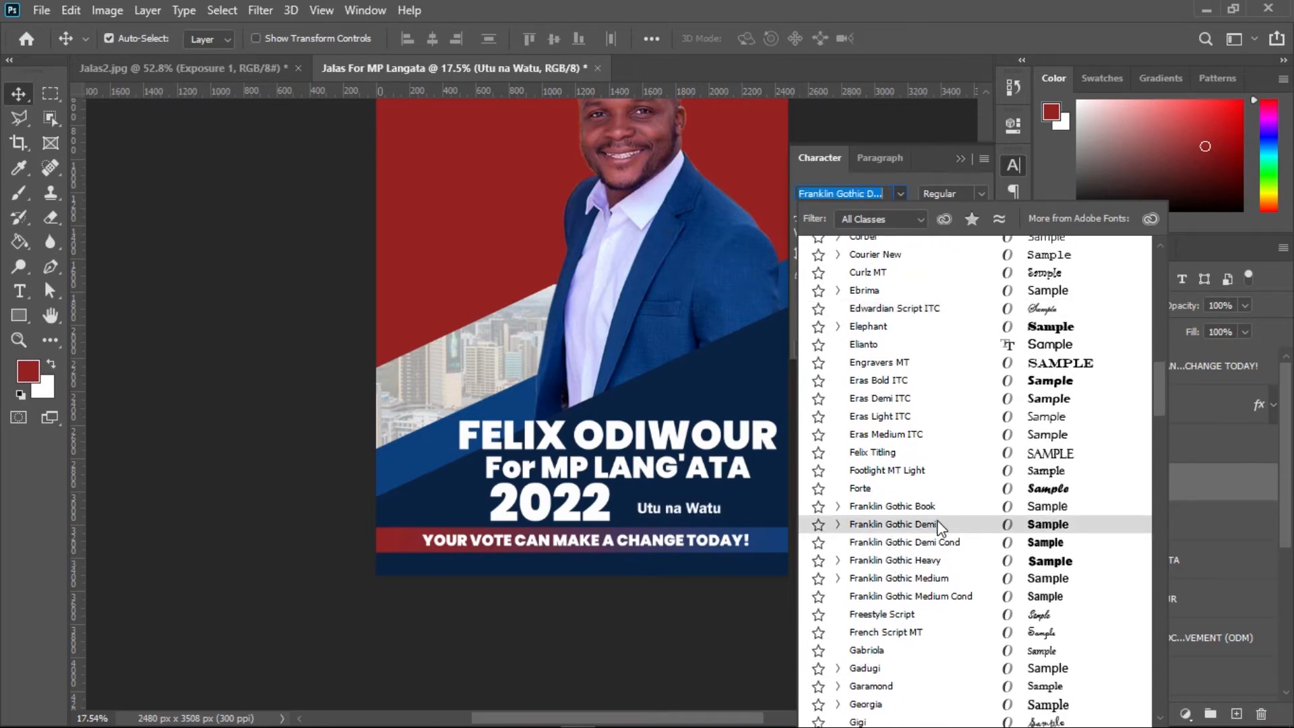
pyautogui.scroll(-1, 941, 529)
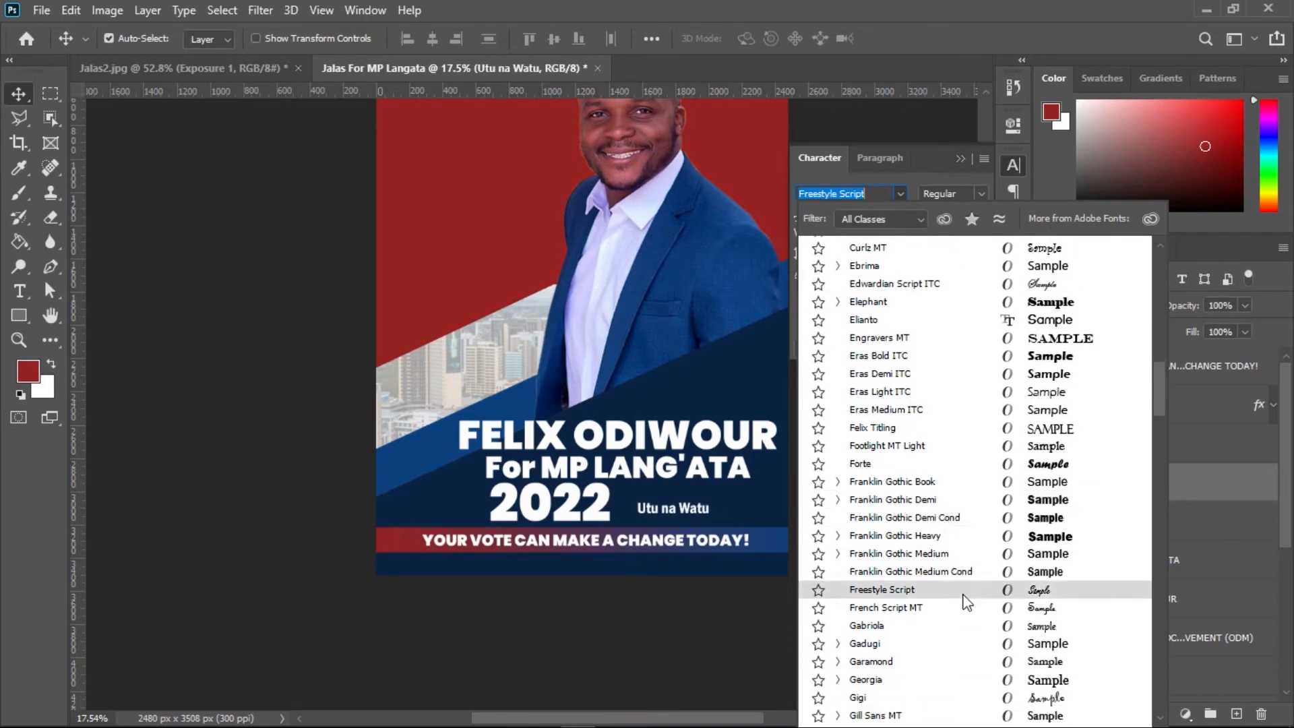
pyautogui.click(937, 591)
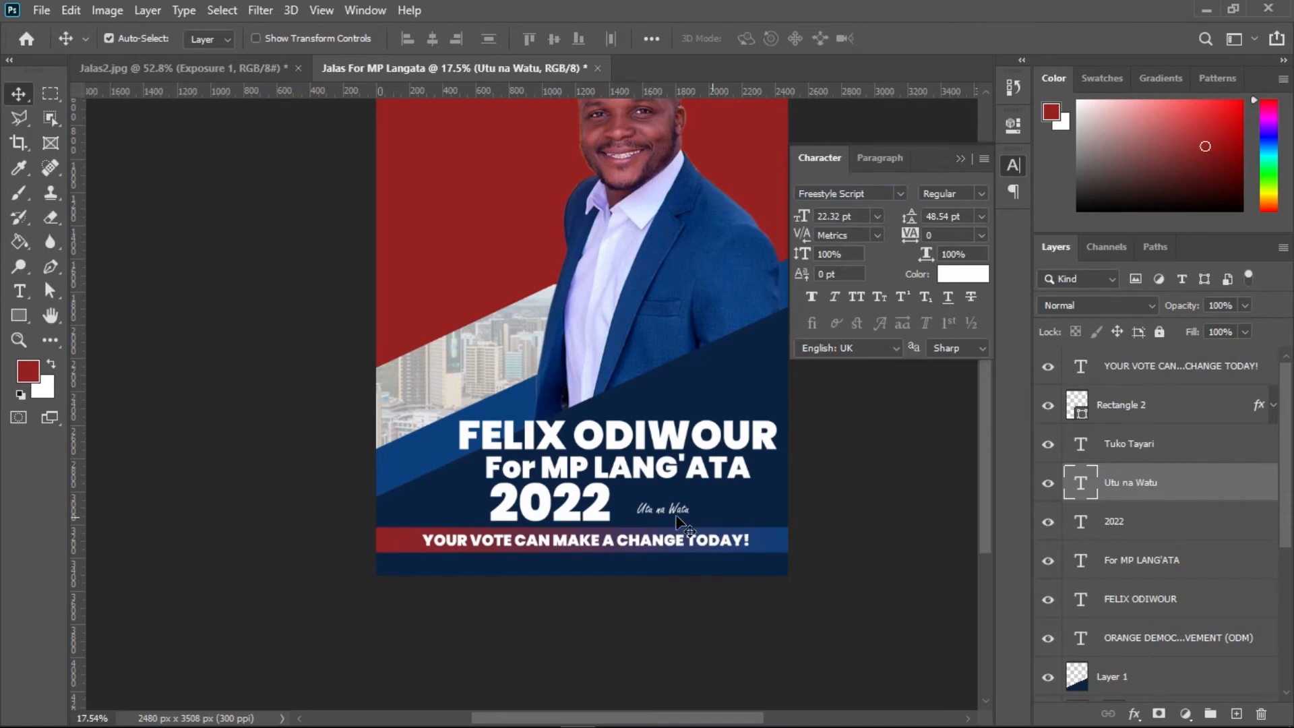
# Enlarge the "Utu na Watu" font size to about 54 pt and collapse the character settings
pyautogui.doubleClick(823, 216)
pyautogui.write('54')
pyautogui.press('Return')
pyautogui.scroll(1, 830, 216)
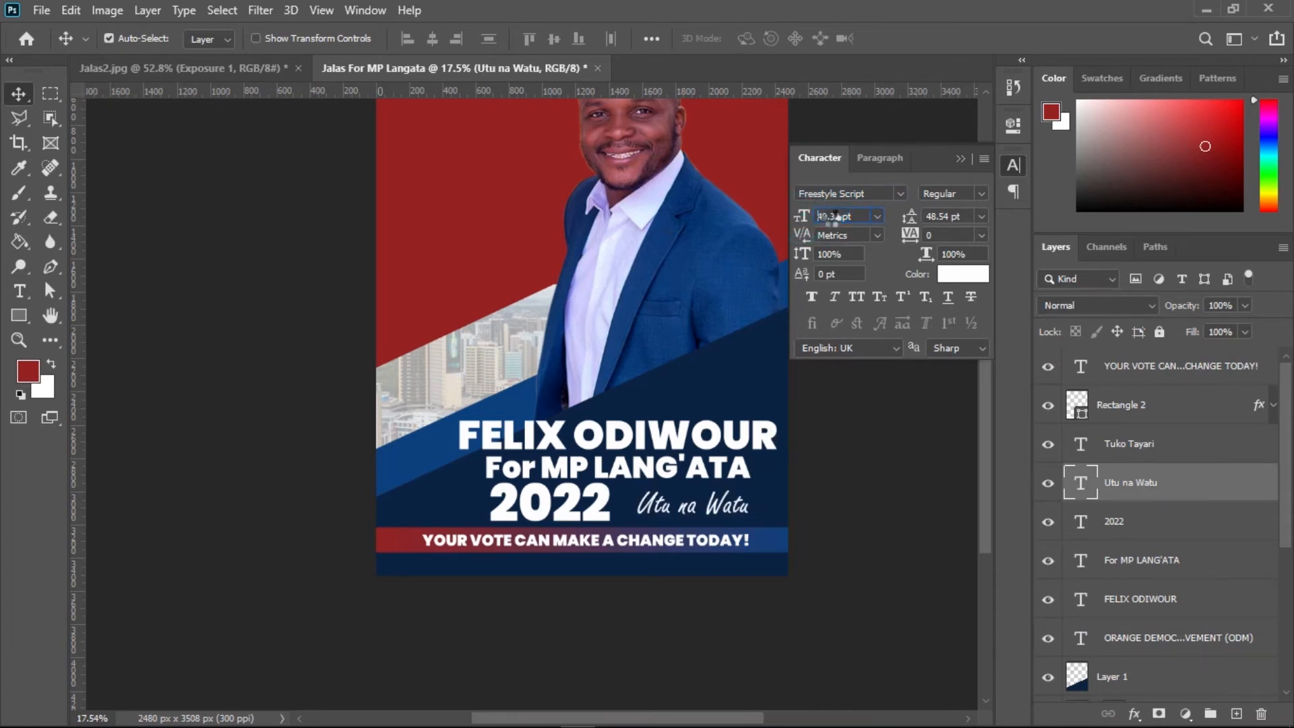
pyautogui.click(960, 159)
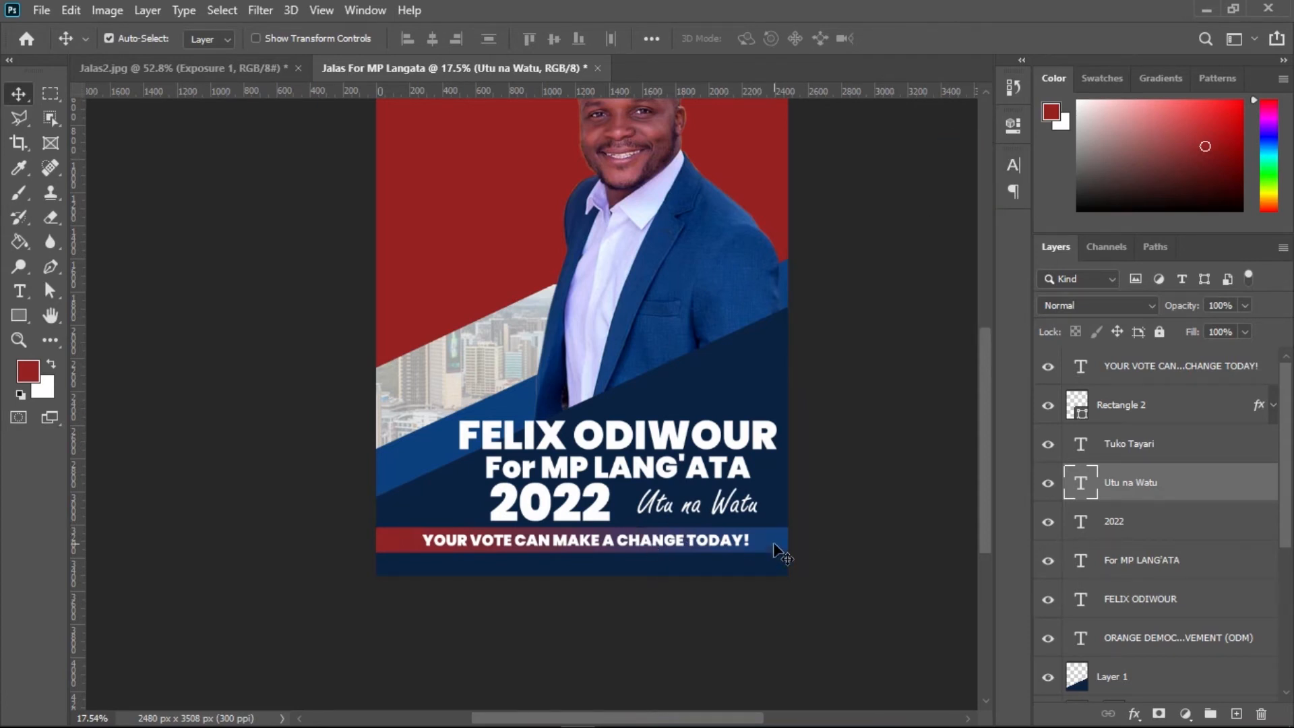
# Copy the "Designed by Ero Productions" credit line with its phone number from Notepad and return to Photoshop
pyautogui.click(1206, 9)
pyautogui.moveTo(578, 341); pyautogui.dragTo(205, 350)
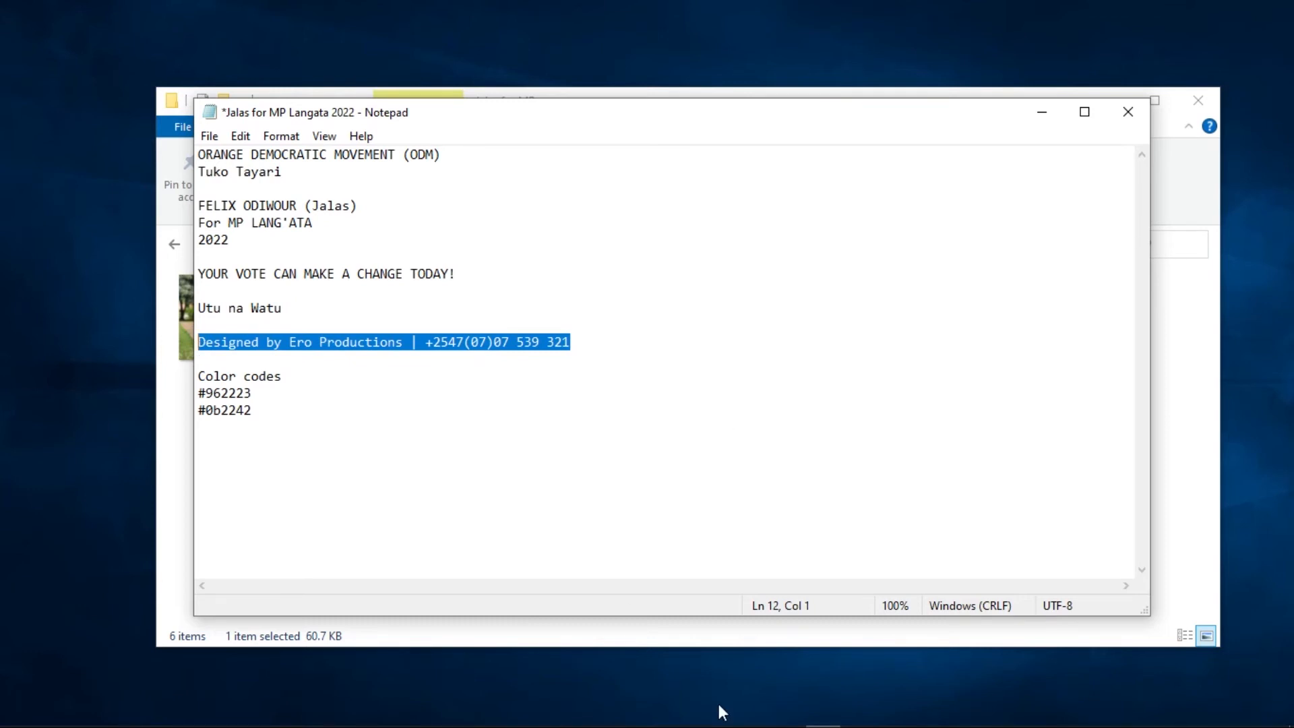
pyautogui.moveTo(719, 724)
pyautogui.click(576, 713)
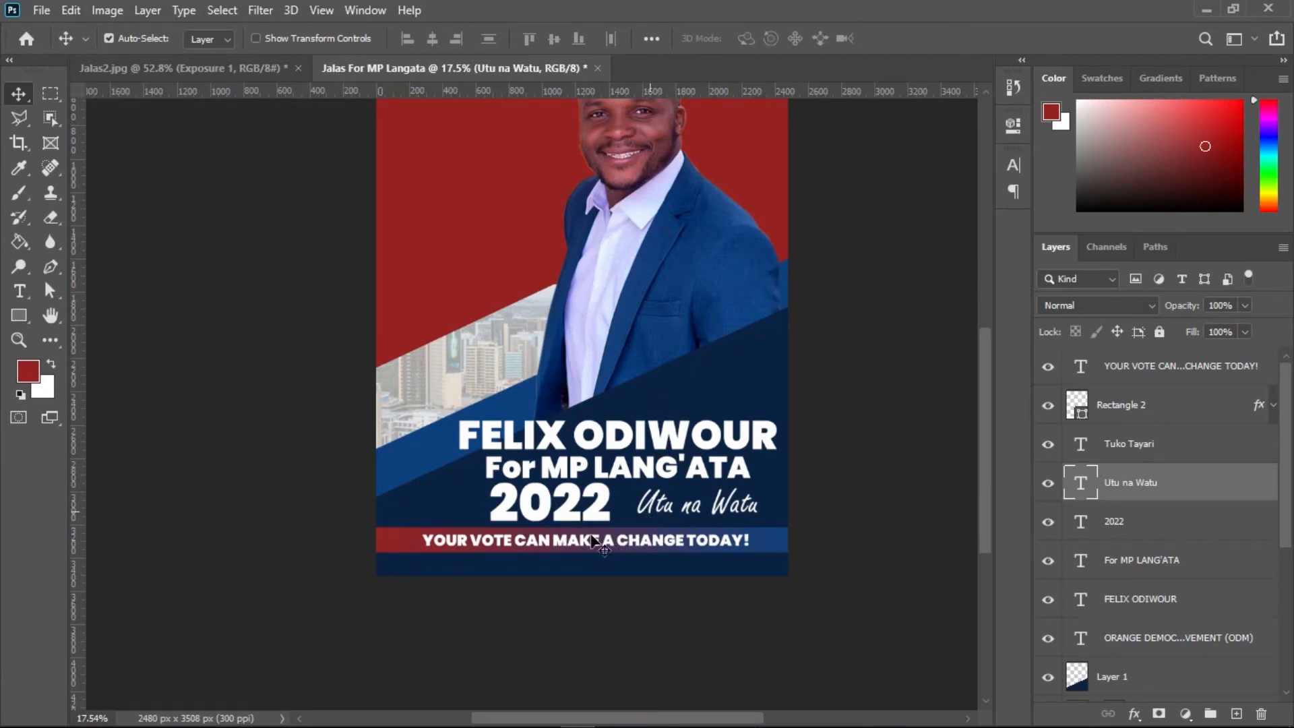
# Duplicate the voting slogan below the gradient bar and replace the copy's text with the copied designer credit line
pyautogui.moveTo(585, 547); pyautogui.dragTo(584, 573)
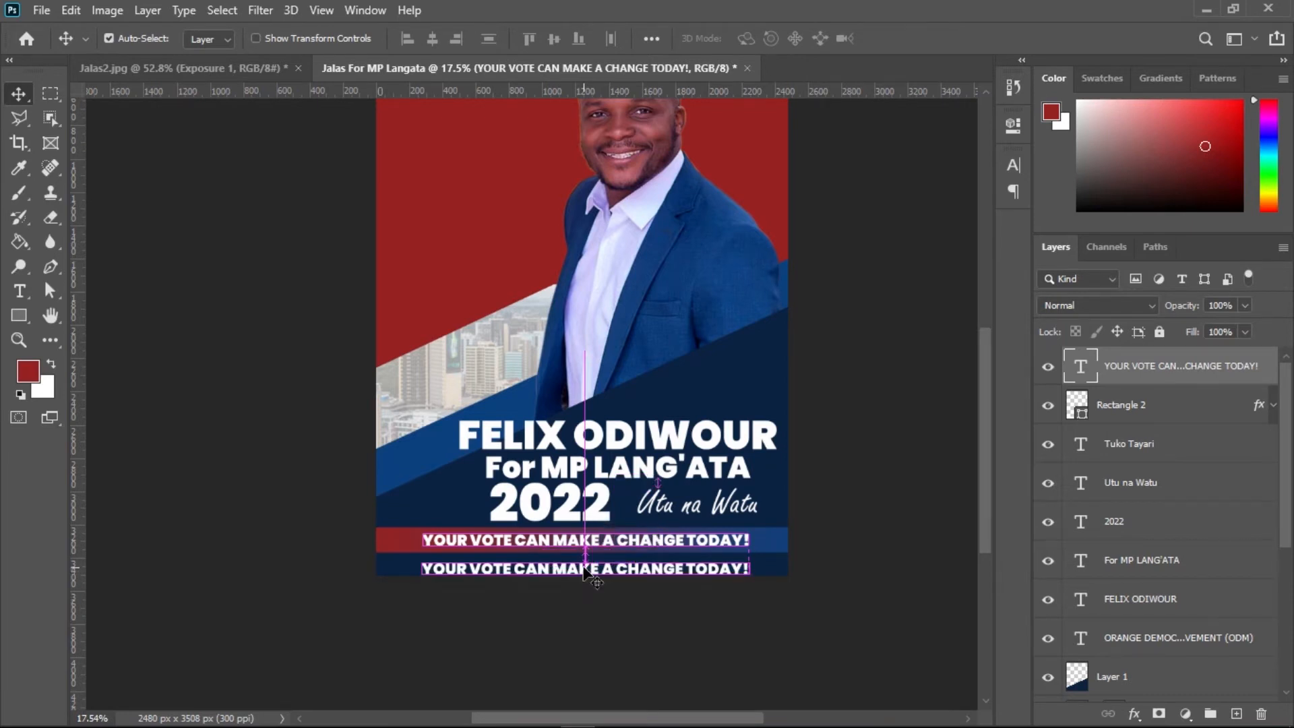
pyautogui.doubleClick(679, 573)
pyautogui.hotkey('ctrl', 'v')
# Reduce the designer credit line's font size to about 15.27 pt and set its font to Nexa Bold
pyautogui.hotkey('ctrl', 'a')
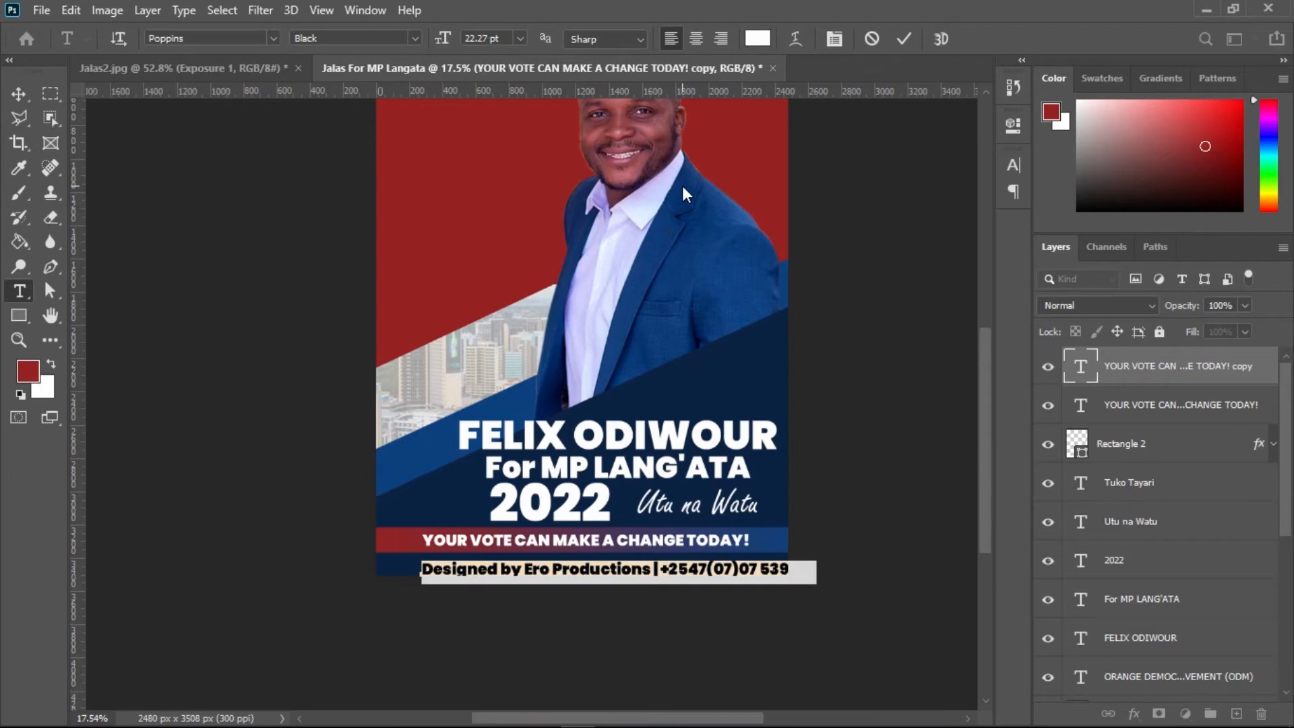
pyautogui.moveTo(445, 42); pyautogui.dragTo(440, 40)
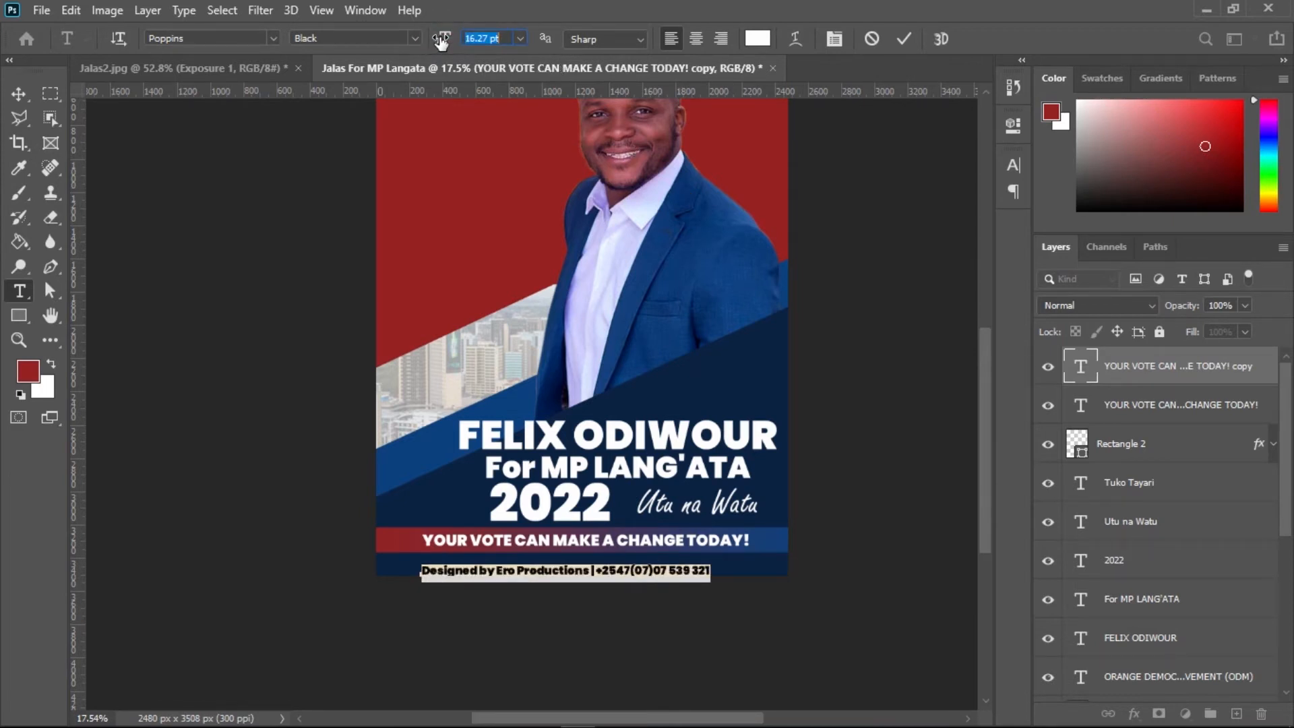
pyautogui.click(192, 38)
pyautogui.write('nexa')
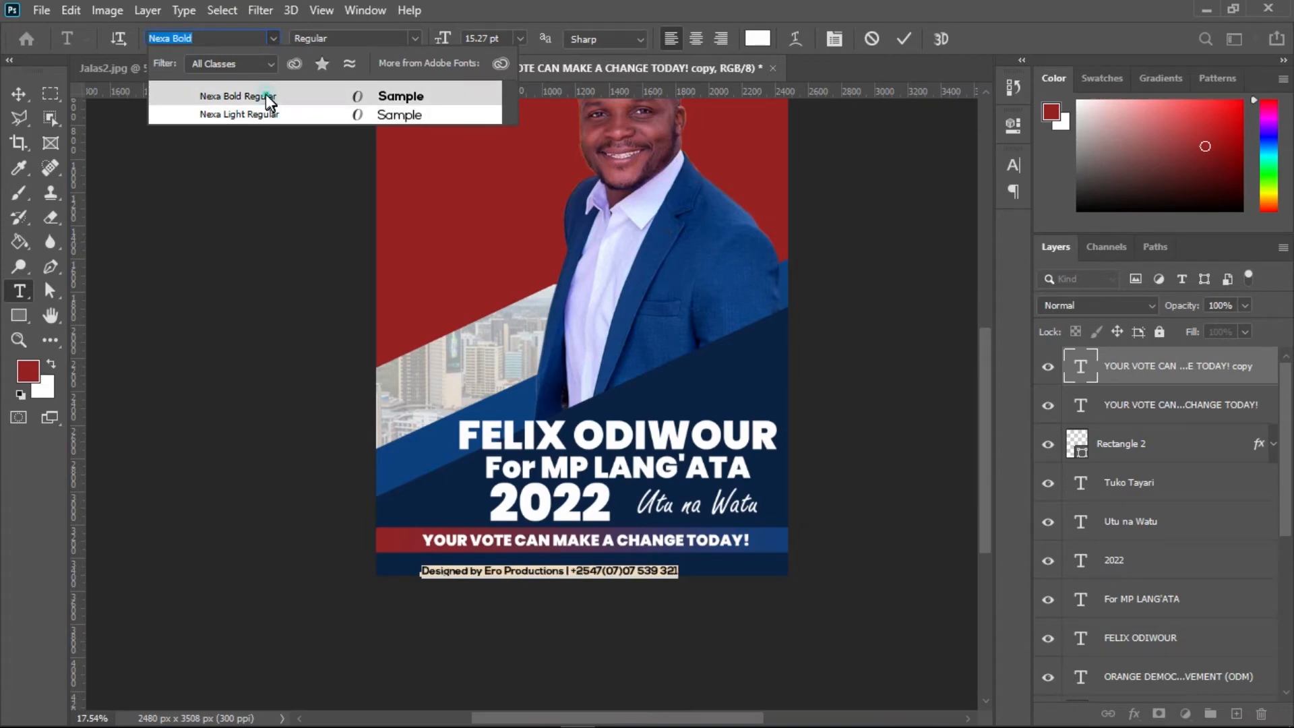
pyautogui.click(269, 100)
pyautogui.click(907, 38)
# Position the designer credit line below the gradient bar and centre it horizontally on the poster's Background layer
pyautogui.press('v')
pyautogui.moveTo(569, 618); pyautogui.dragTo(718, 564)
pyautogui.press('ctrl')
pyautogui.scroll(-5, 1274, 442)
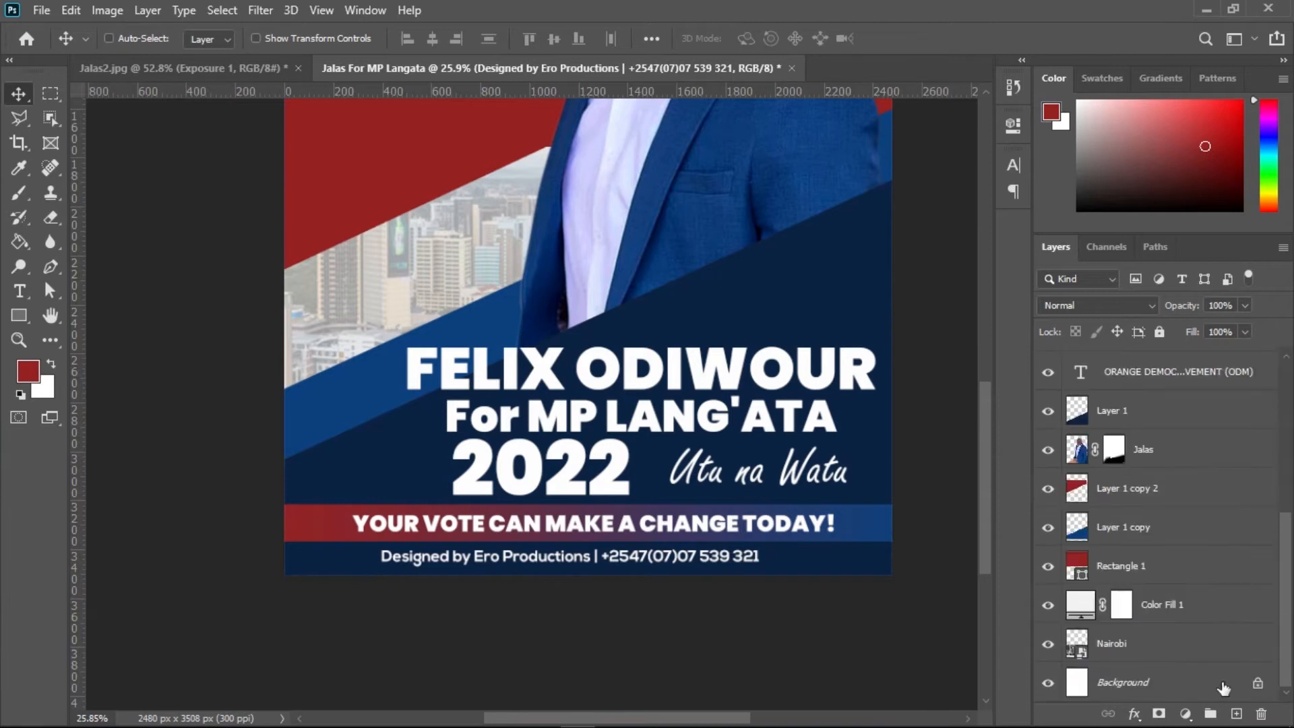
pyautogui.click(1137, 694)
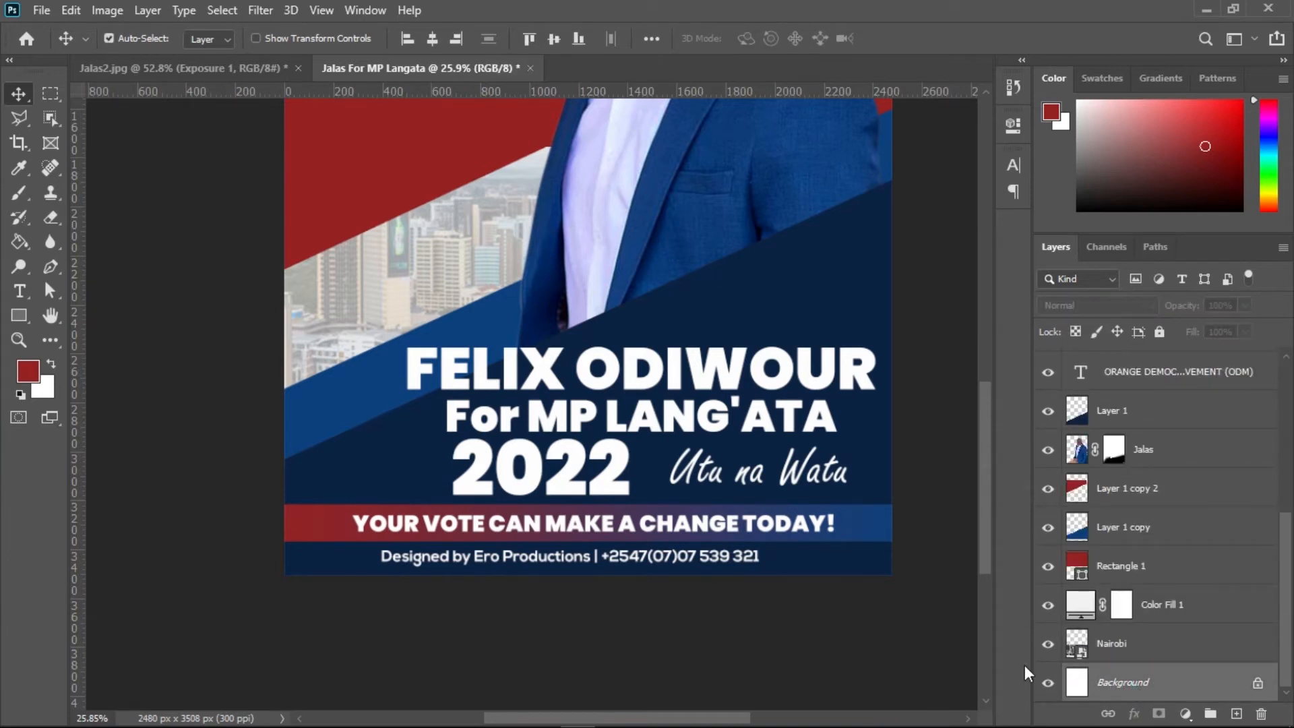
pyautogui.click(432, 39)
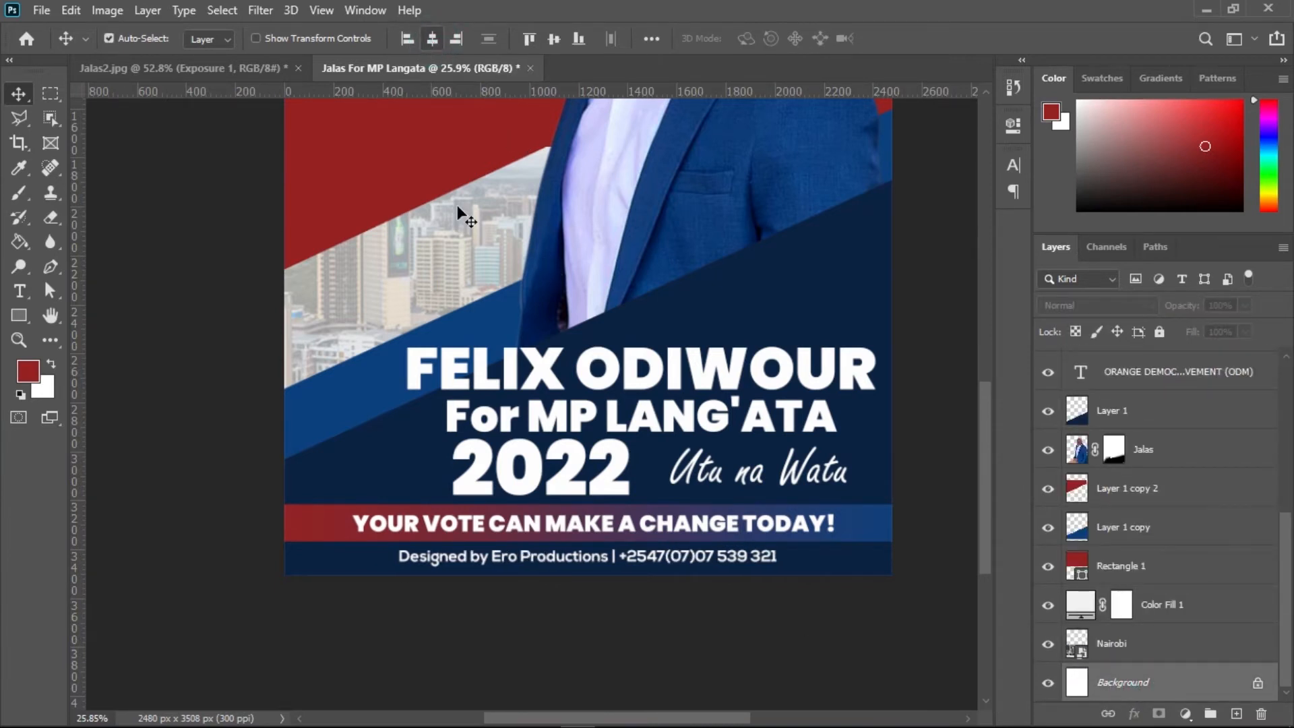
# Nudge the designer credit line slightly downward in the dark strip below the gradient bar, leaving it deselected
pyautogui.click(568, 631)
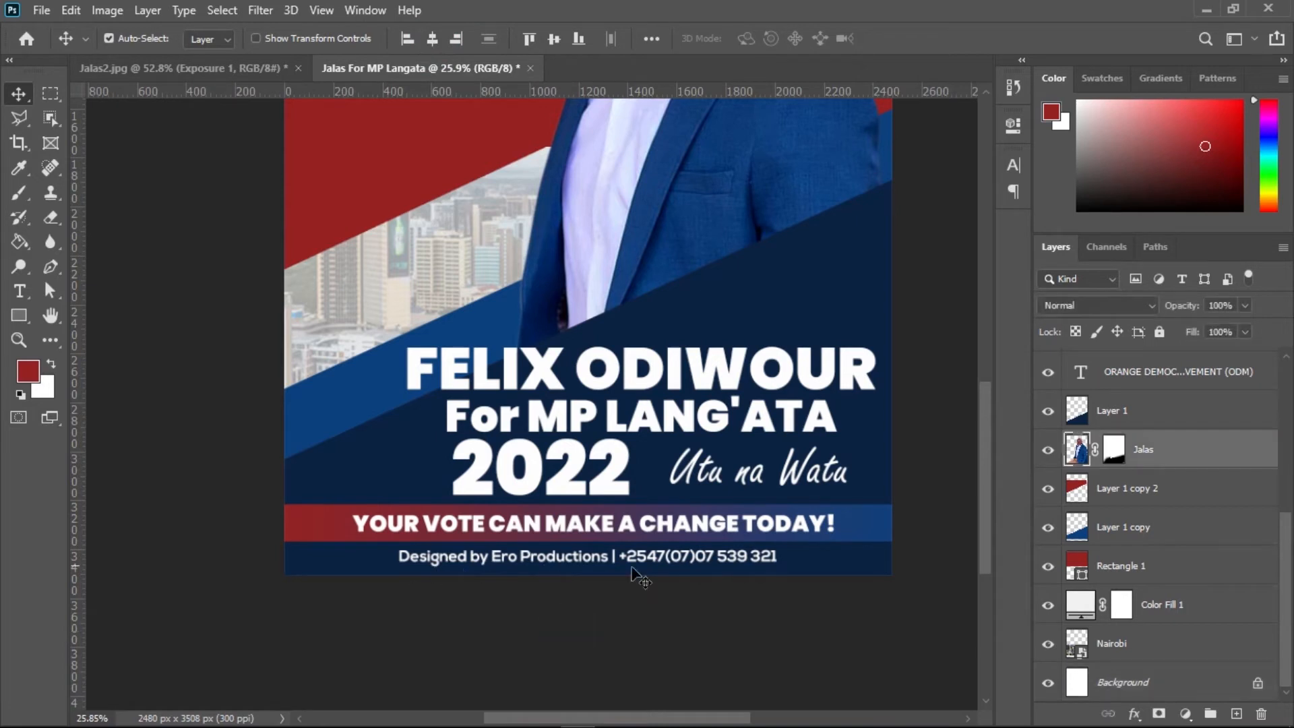
pyautogui.click(650, 566)
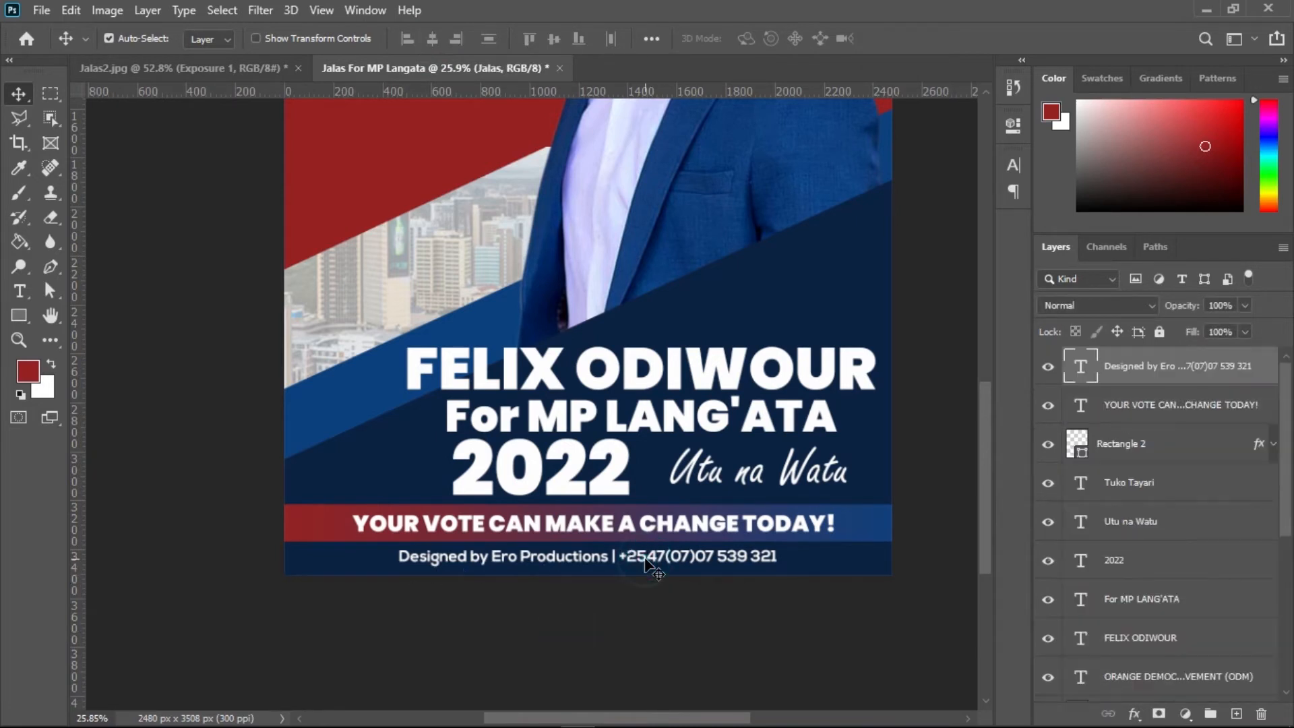
pyautogui.hotkey('shift', 'Down')
pyautogui.hotkey('shift', 'Down')
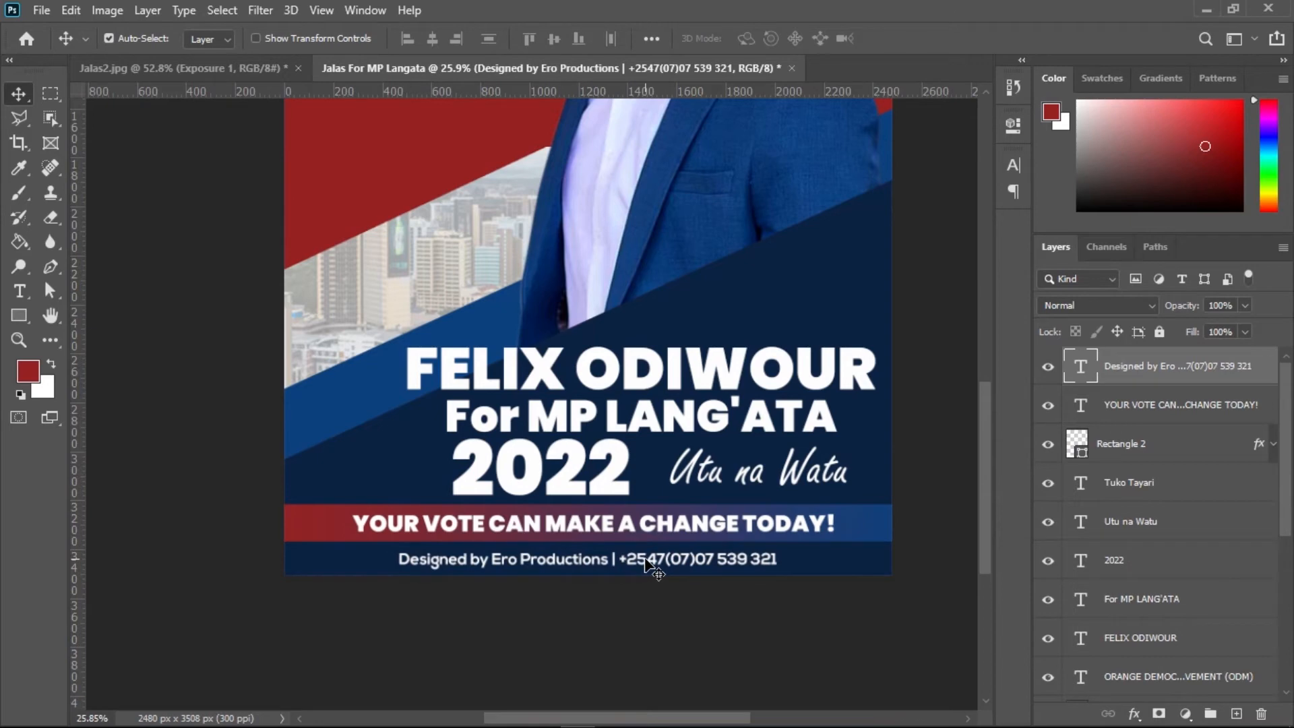
pyautogui.click(653, 647)
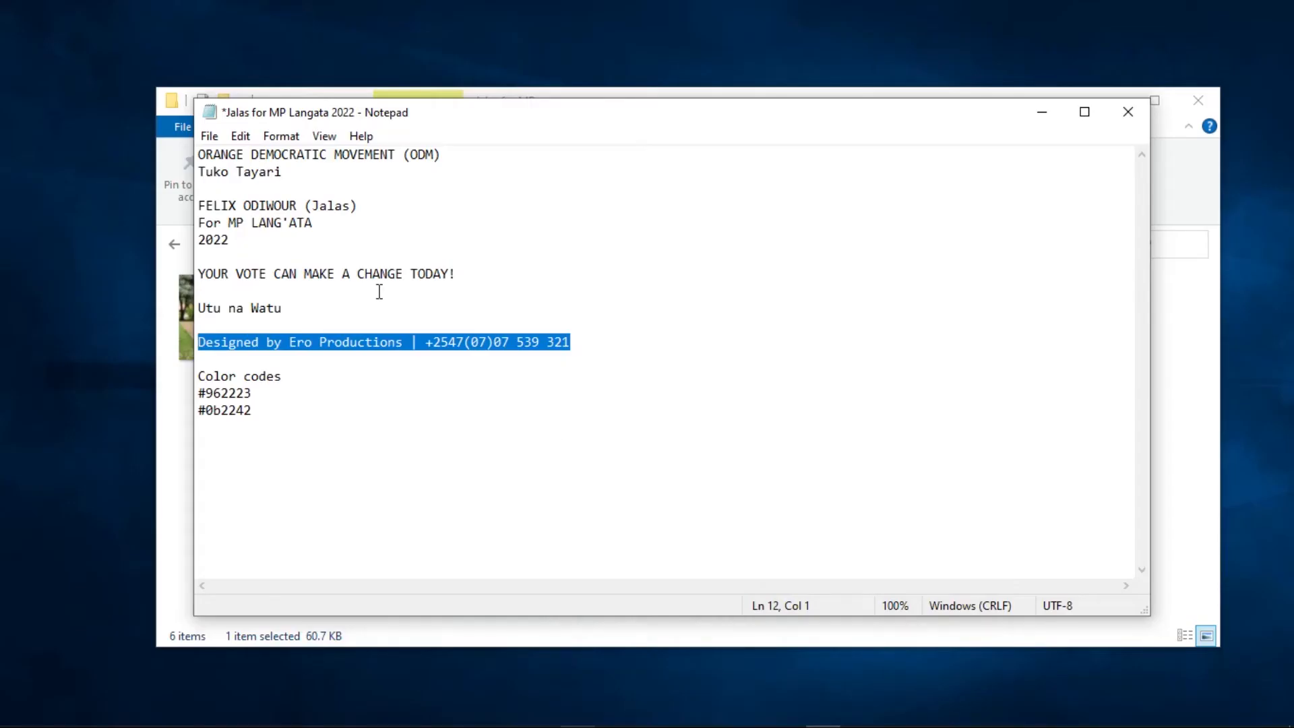
# Place the Orange image from the "Jalas for MP" folder into the Photoshop poster document
pyautogui.click(578, 713)
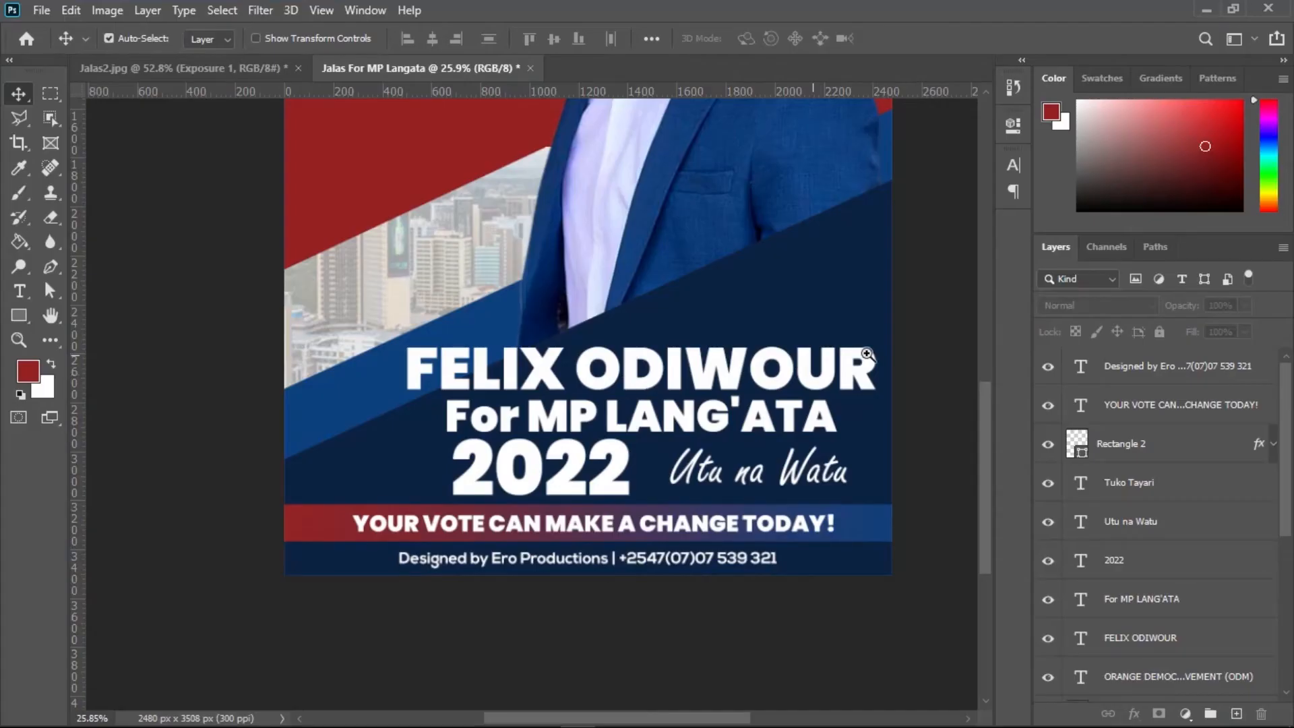
pyautogui.moveTo(868, 355); pyautogui.dragTo(774, 356)
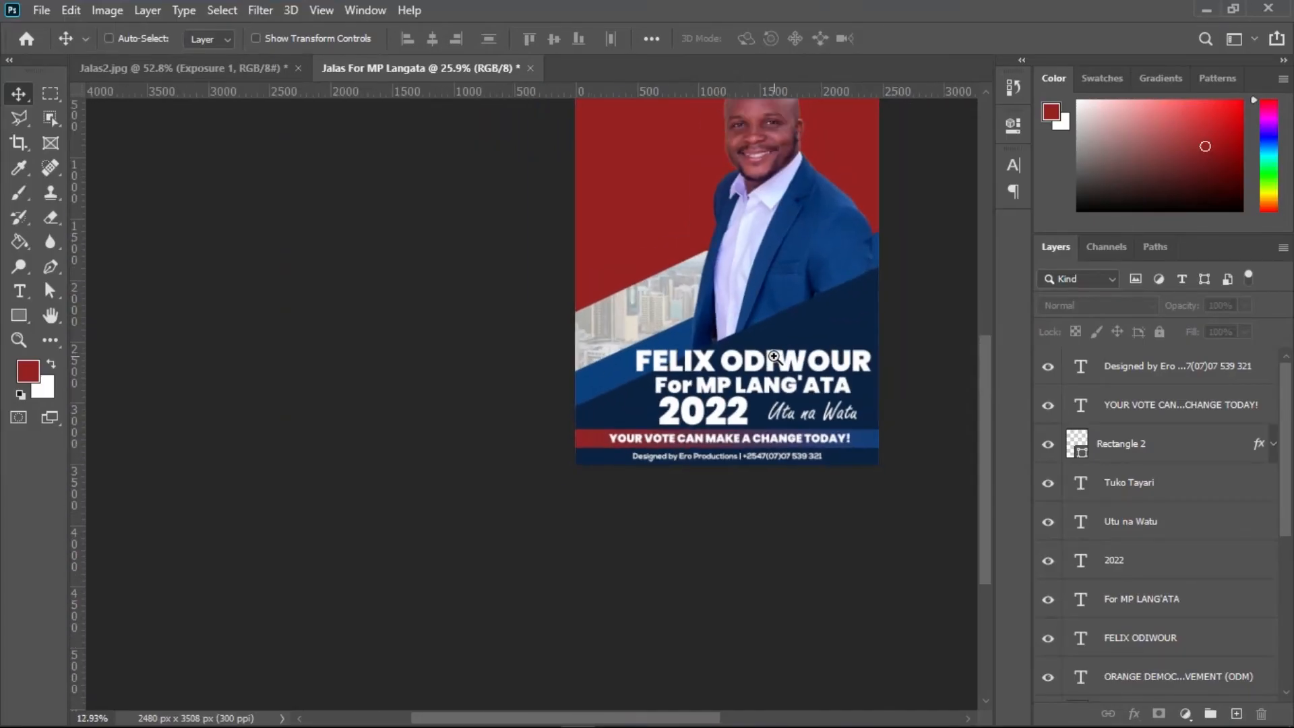
pyautogui.moveTo(805, 189); pyautogui.dragTo(661, 333)
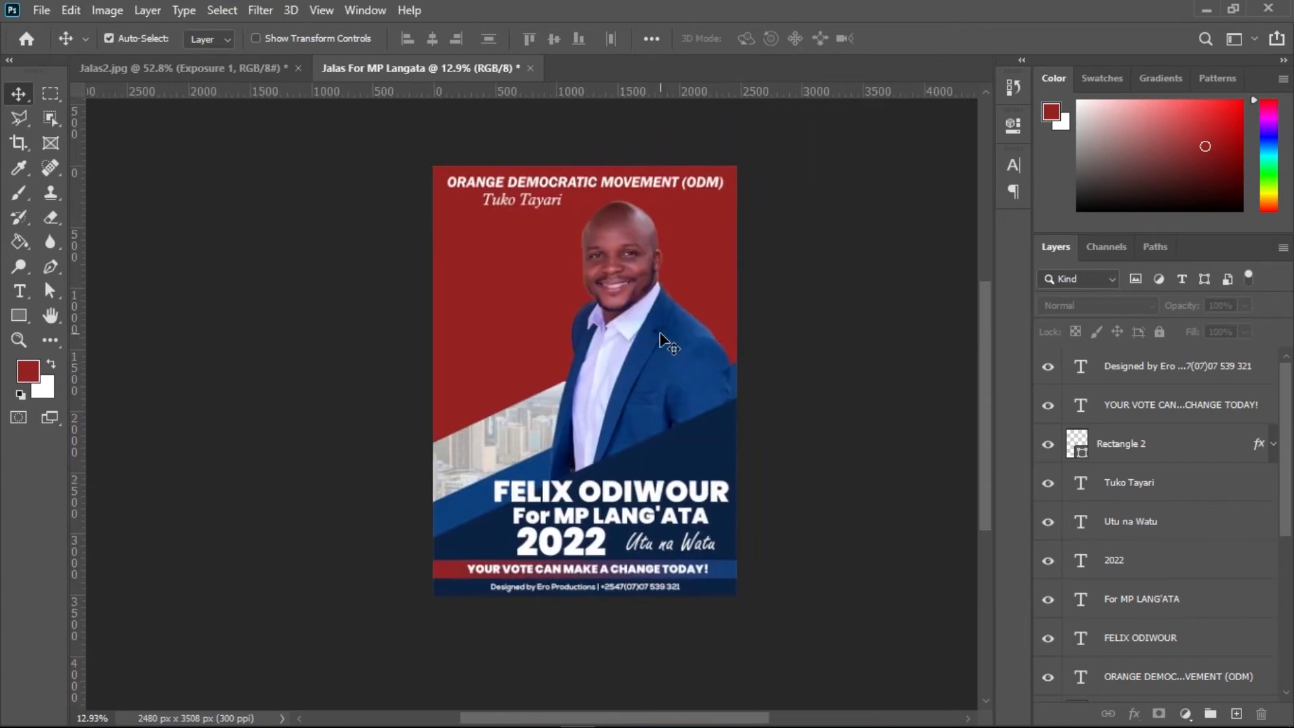
pyautogui.click(803, 448)
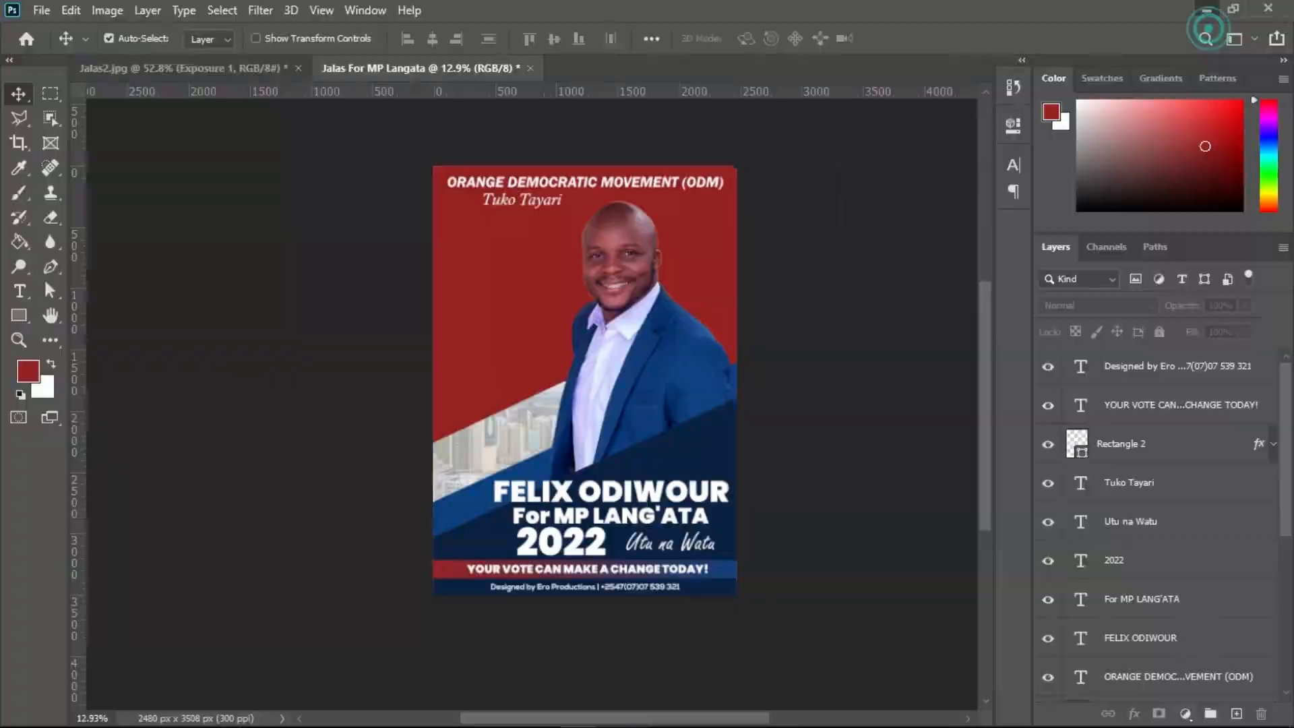
pyautogui.click(1209, 12)
pyautogui.click(1053, 113)
pyautogui.click(618, 451)
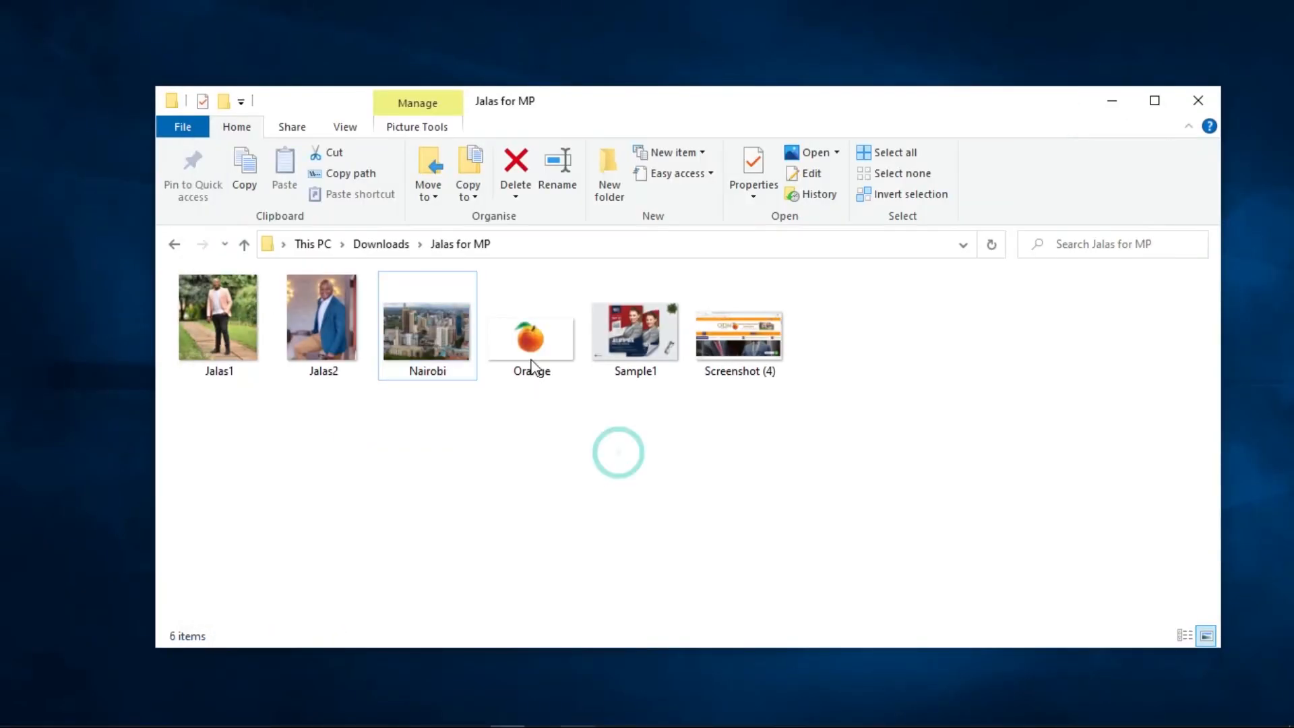
pyautogui.doubleClick(531, 362)
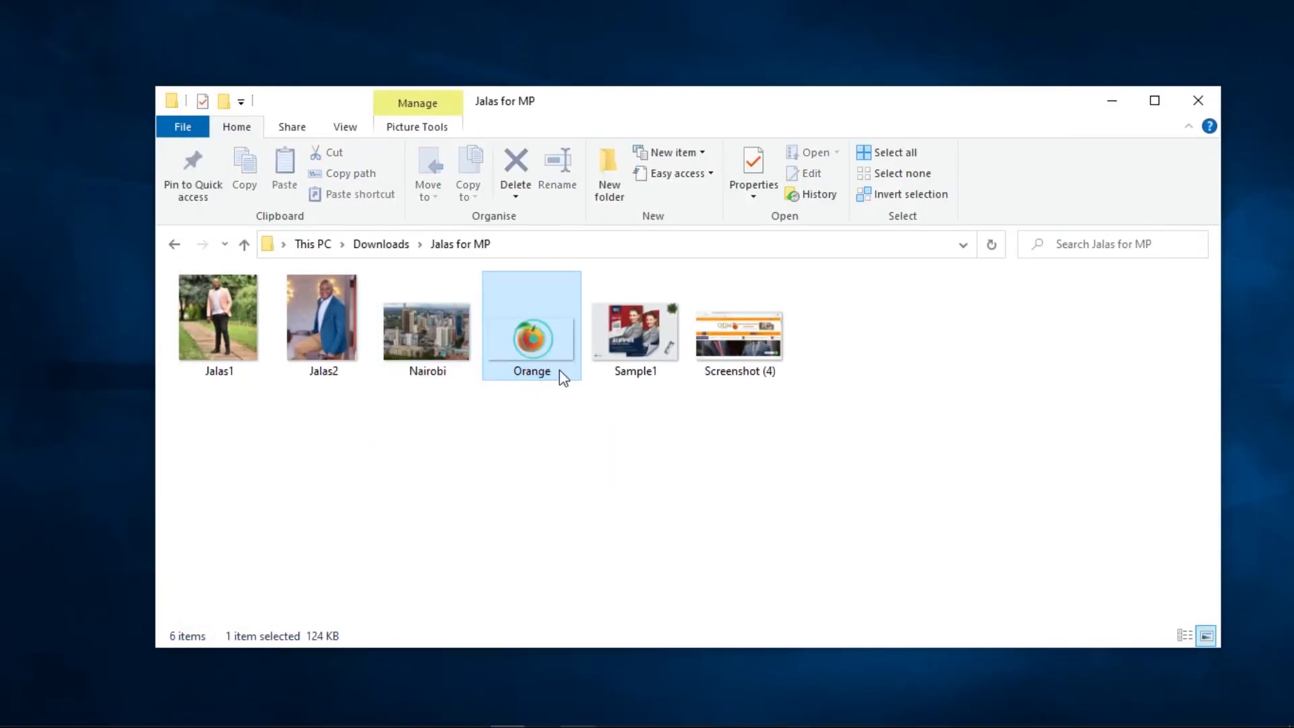
pyautogui.moveTo(530, 337); pyautogui.dragTo(507, 304)
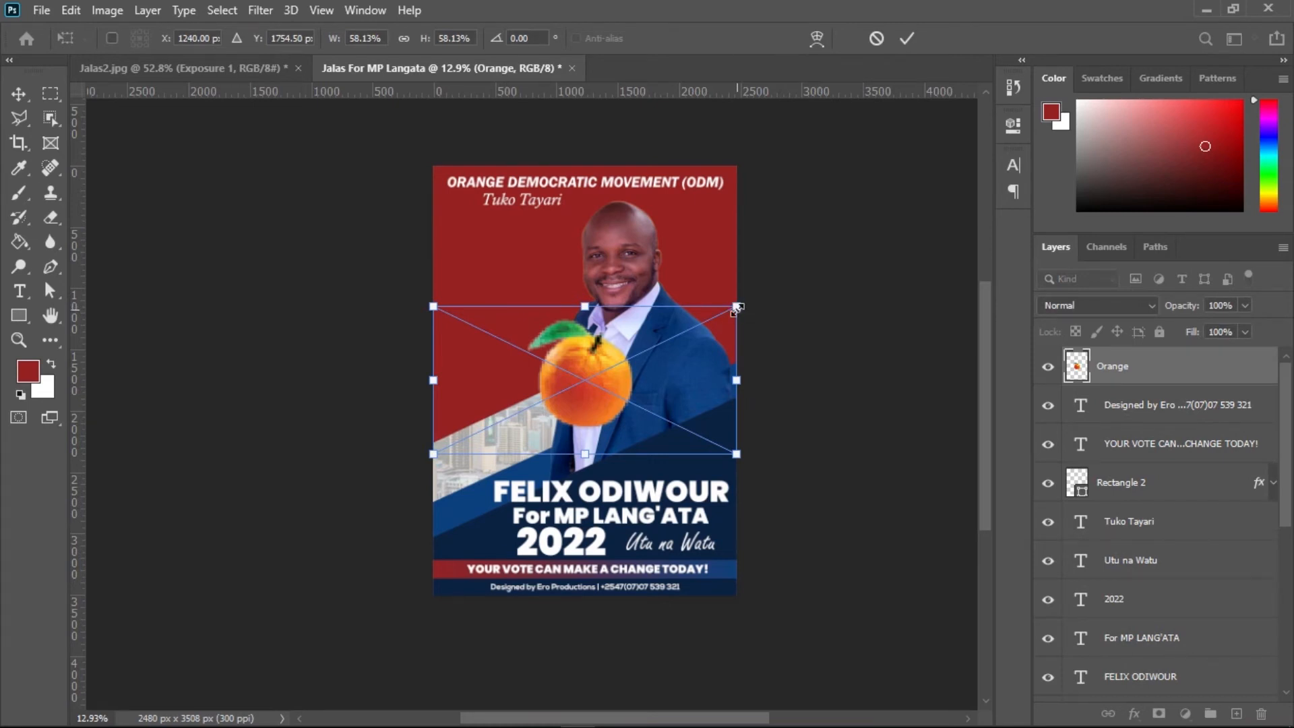
# Scale the orange image to about 28.8% and position it just below the "Tuko Tayari" text
pyautogui.moveTo(737, 308); pyautogui.dragTo(521, 274)
pyautogui.moveTo(583, 227); pyautogui.dragTo(595, 220)
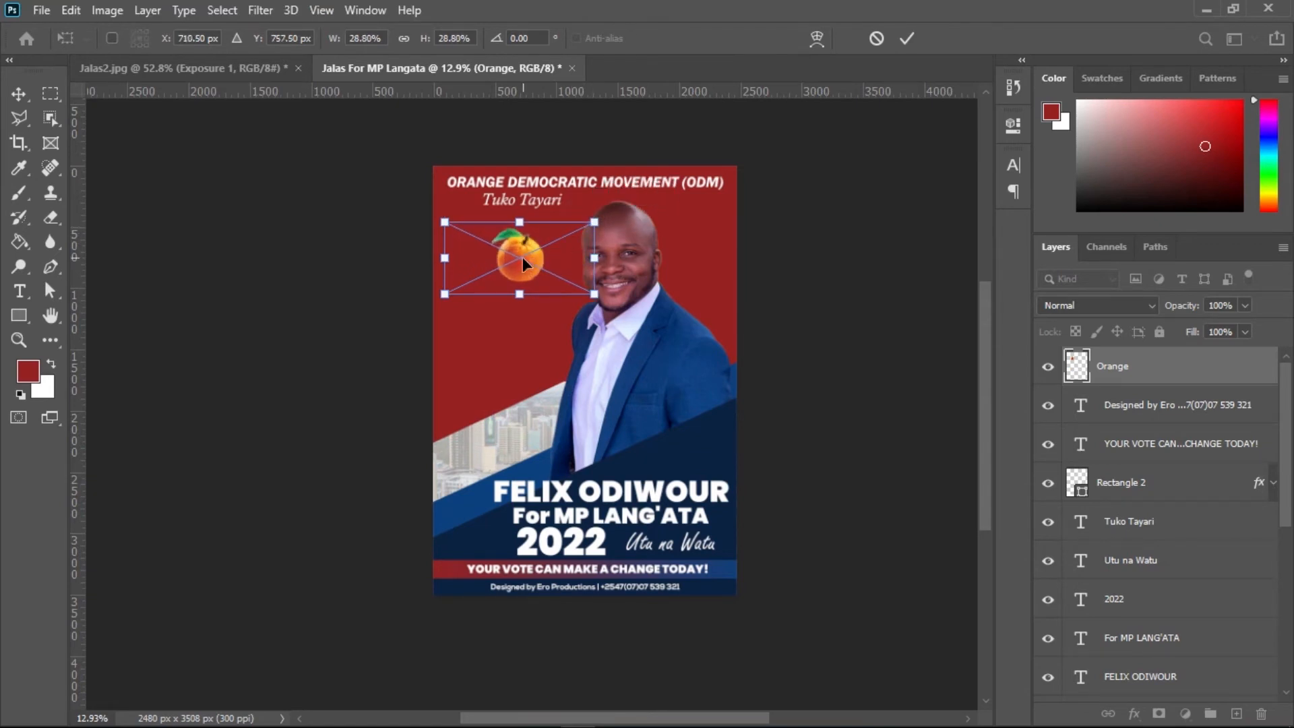
pyautogui.moveTo(523, 256); pyautogui.dragTo(539, 245)
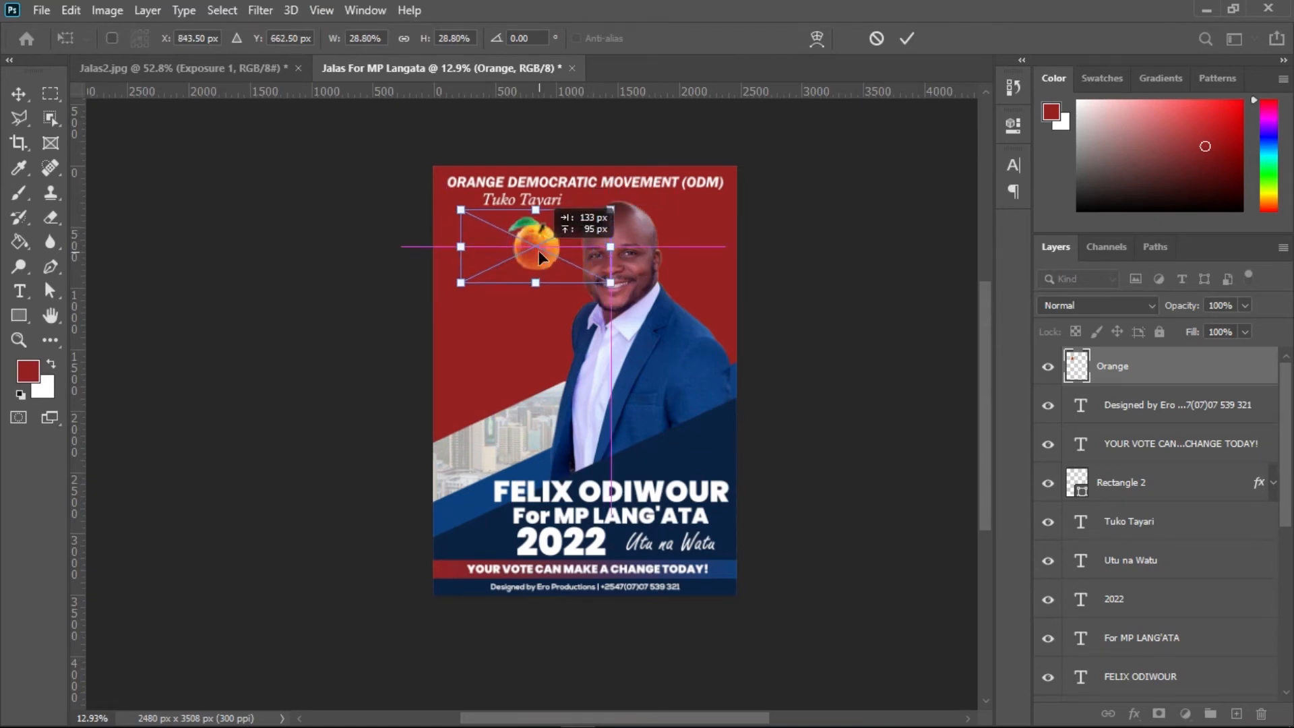
pyautogui.click(906, 38)
# Add a new empty layer directly beneath the Orange layer, above the designer credit line
pyautogui.press('v')
pyautogui.moveTo(599, 249); pyautogui.dragTo(654, 249)
pyautogui.moveTo(741, 199); pyautogui.dragTo(633, 282)
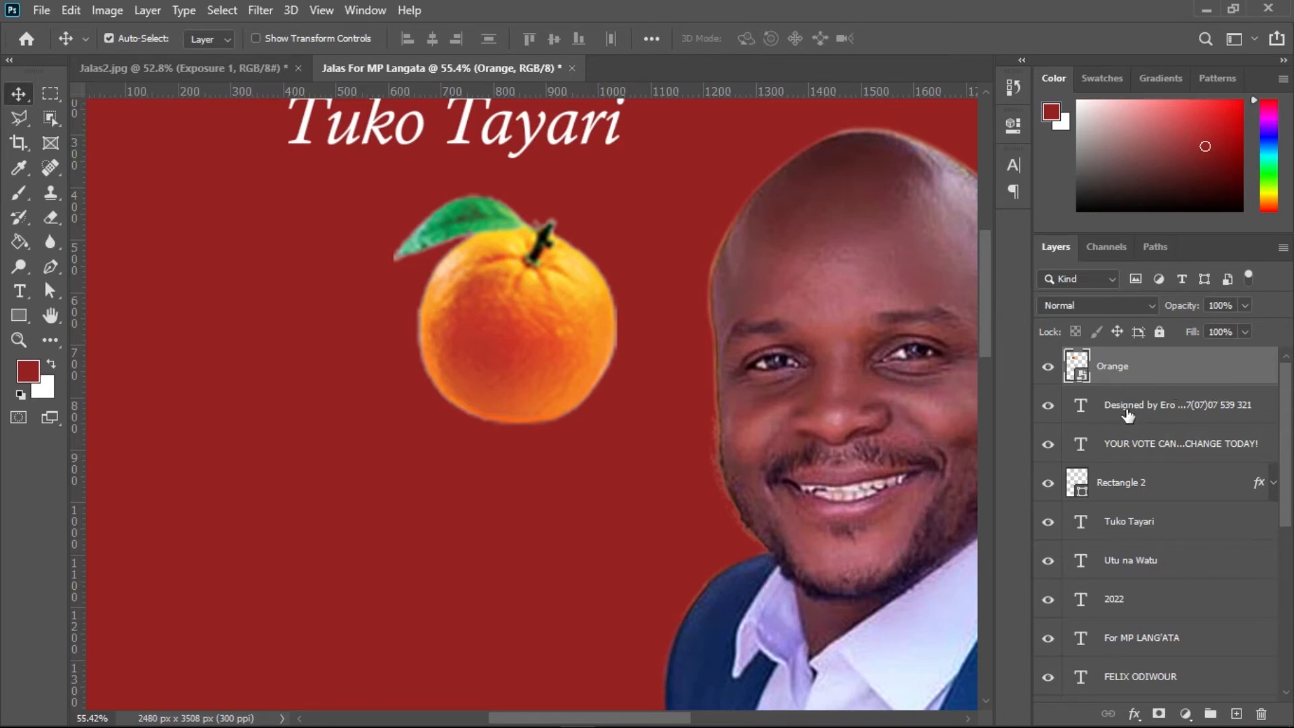
pyautogui.click(1149, 408)
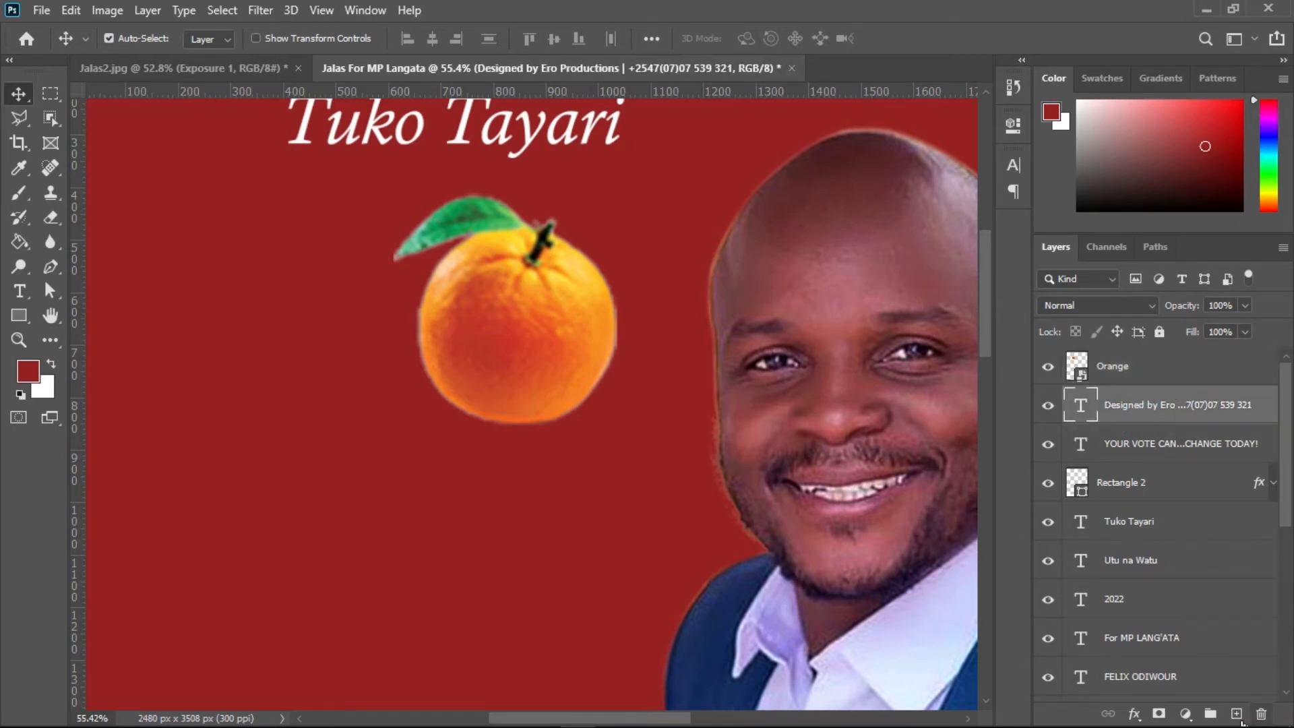
pyautogui.click(1236, 714)
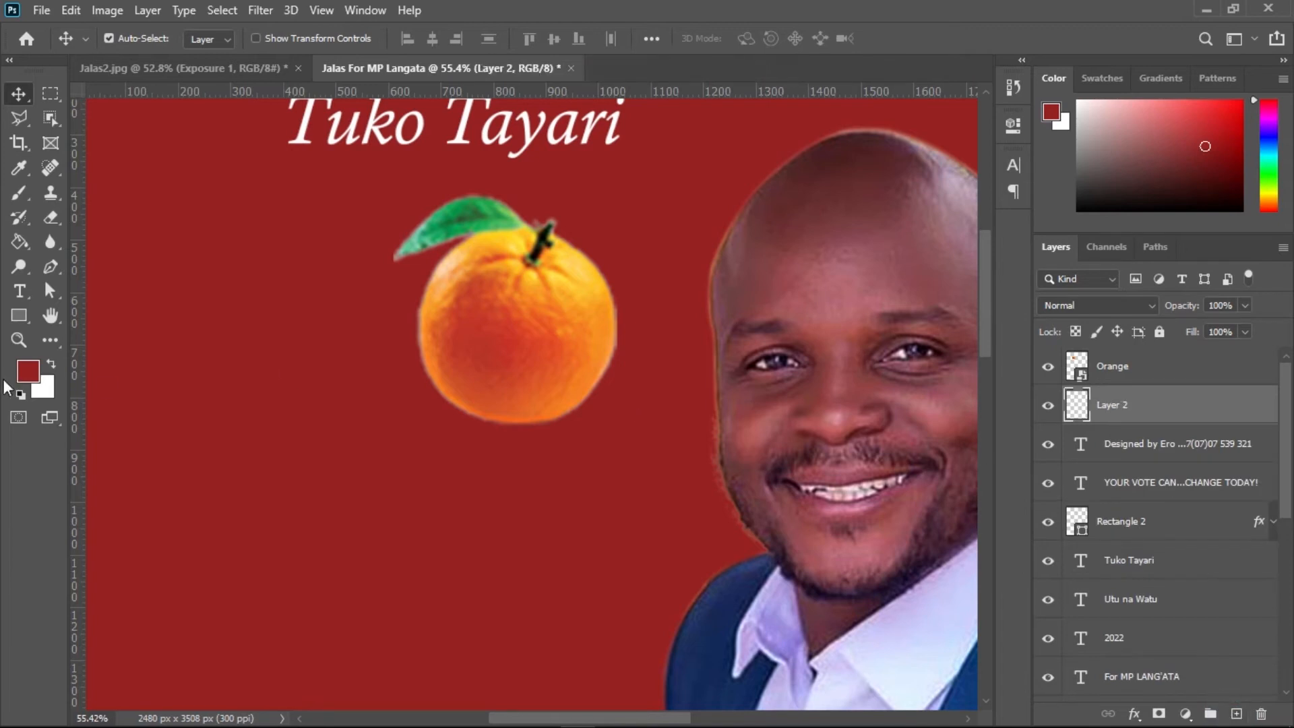
# Flatten the soft Brush tip into a wide horizontal ellipse and enlarge it to about 251 px
pyautogui.press('b')
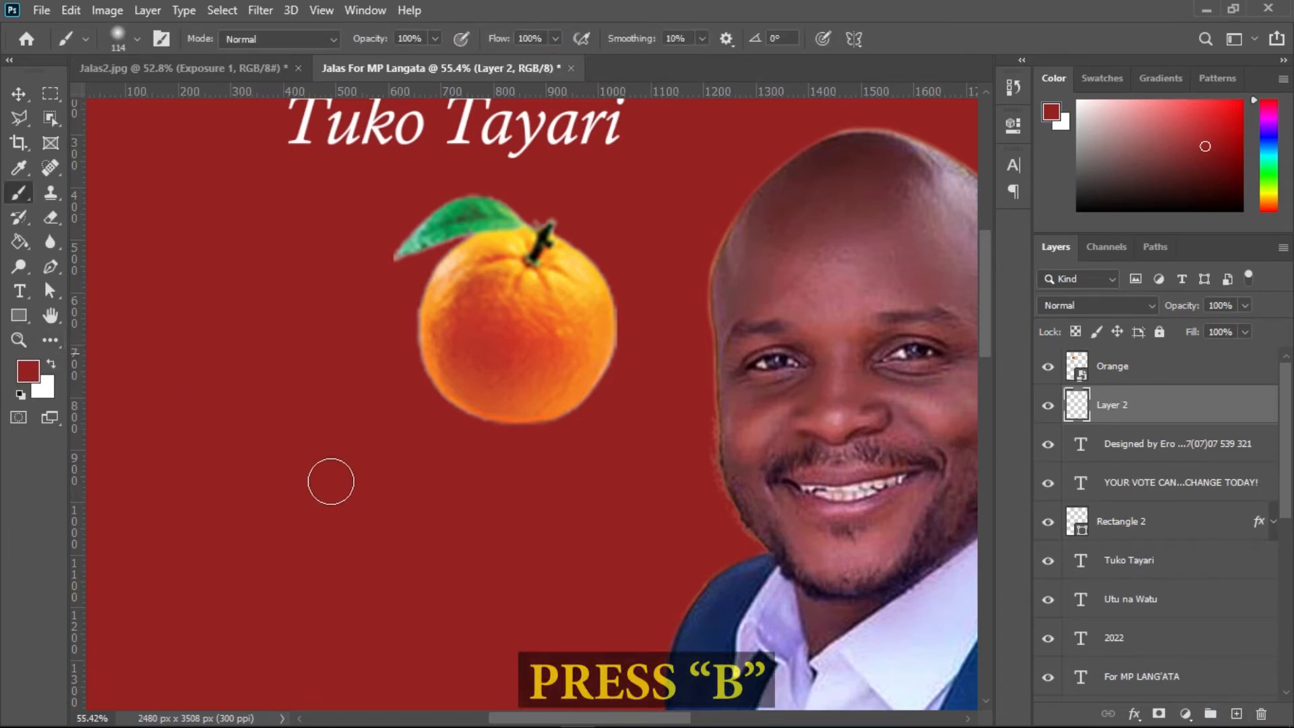
pyautogui.click(137, 37)
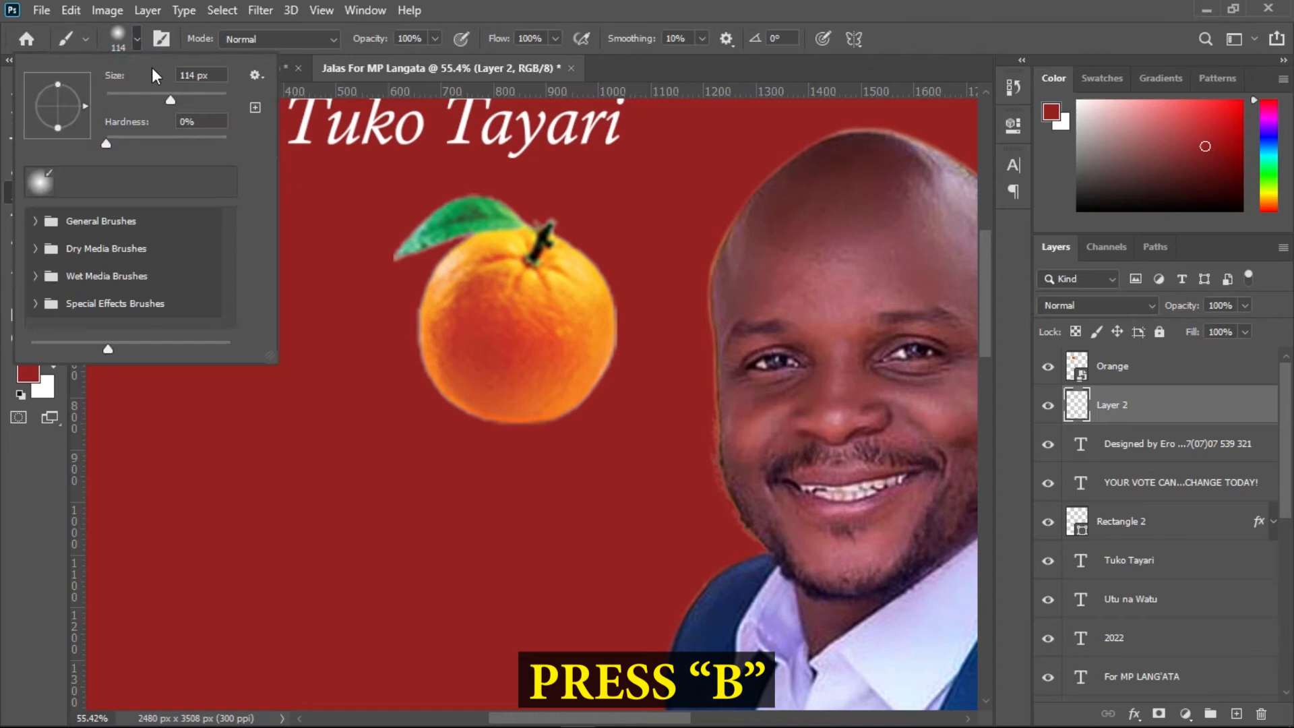
pyautogui.moveTo(58, 127); pyautogui.dragTo(58, 112)
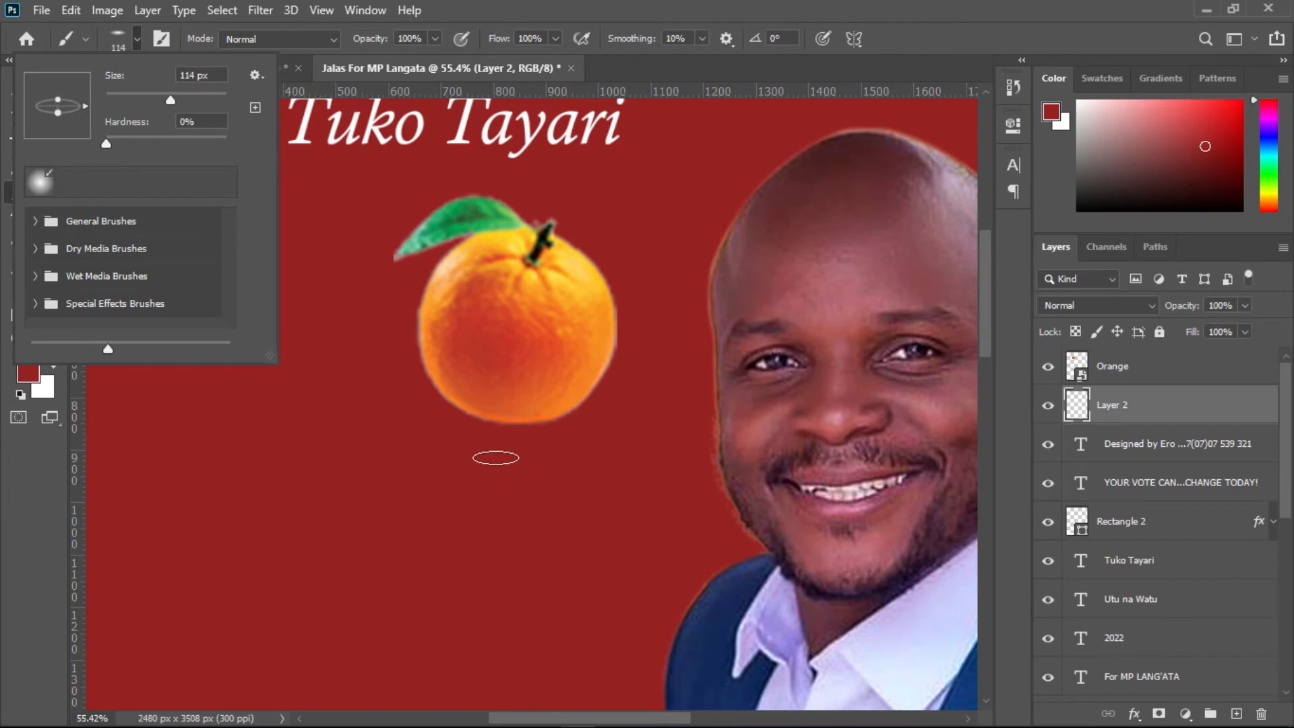
pyautogui.moveTo(499, 451); pyautogui.dragTo(528, 451)
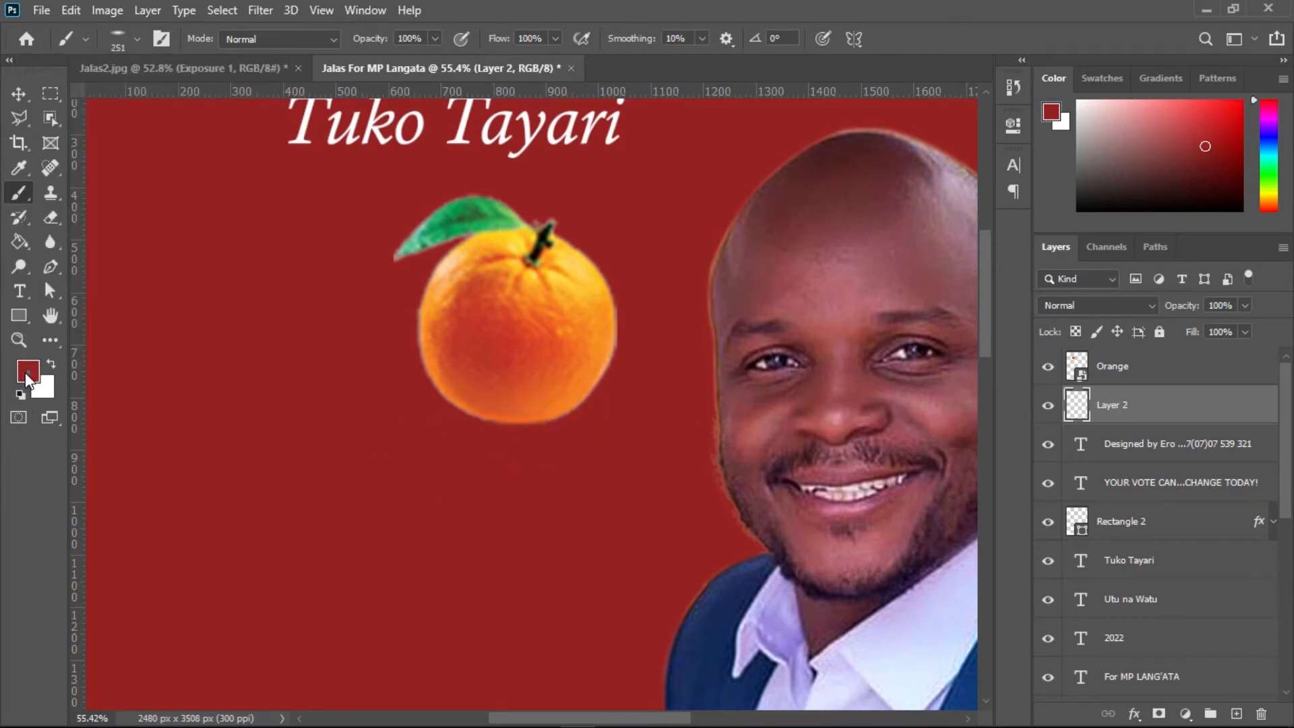
# Set the foreground colour to light grey and paint one soft elliptical spot under the orange on the new layer
pyautogui.click(27, 381)
pyautogui.click(743, 171)
pyautogui.click(743, 172)
pyautogui.click(1173, 81)
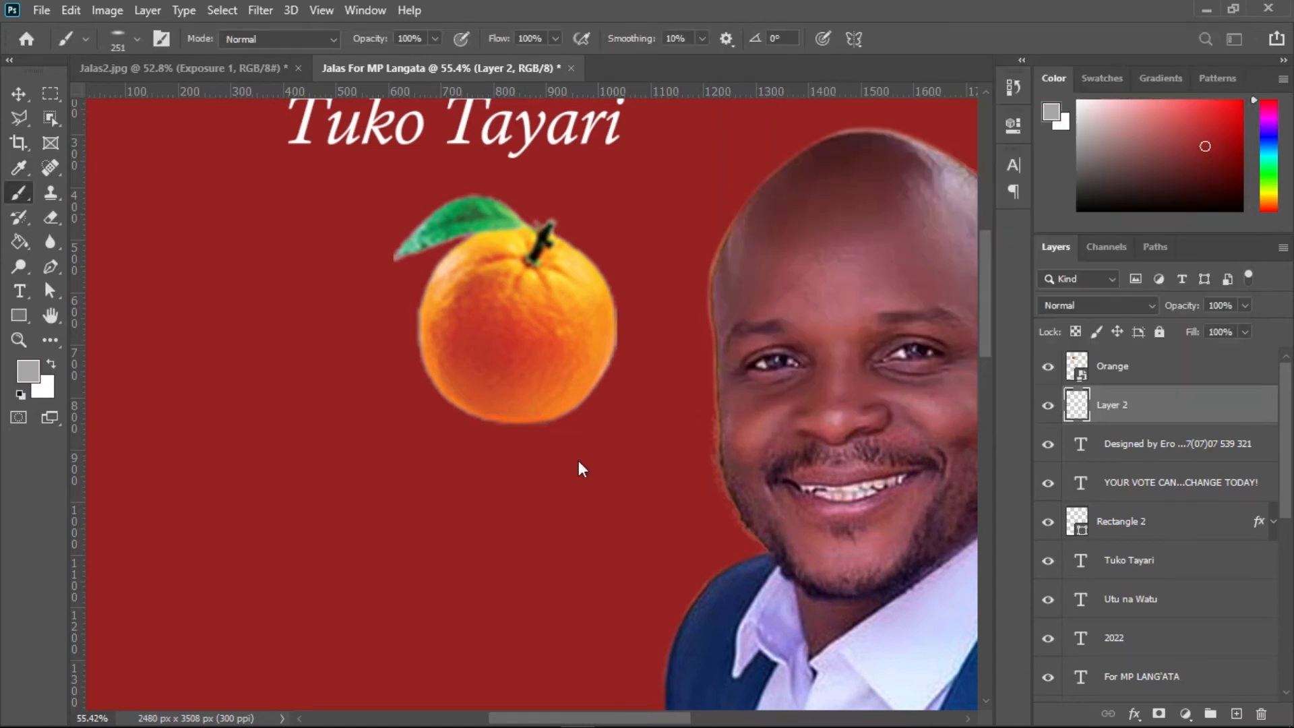
pyautogui.click(513, 425)
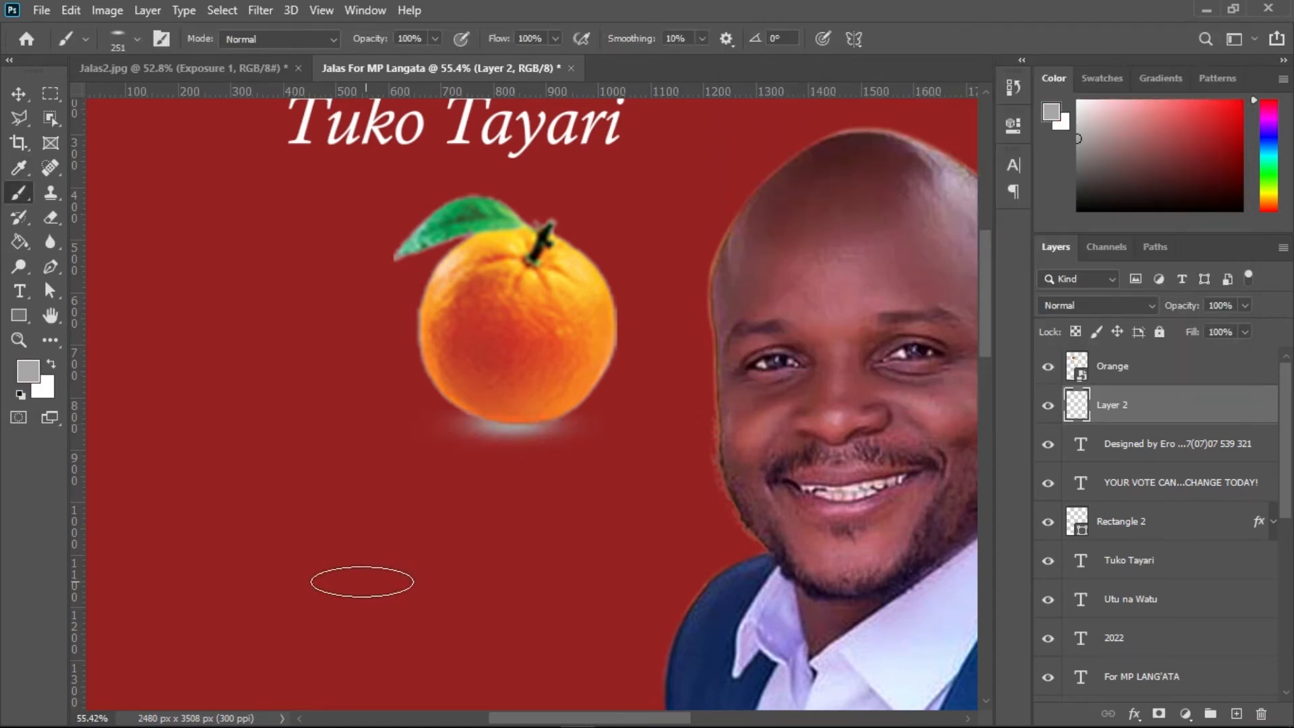
# Scale the grey spot to about 128% and align it beneath the base of the orange
pyautogui.press('v')
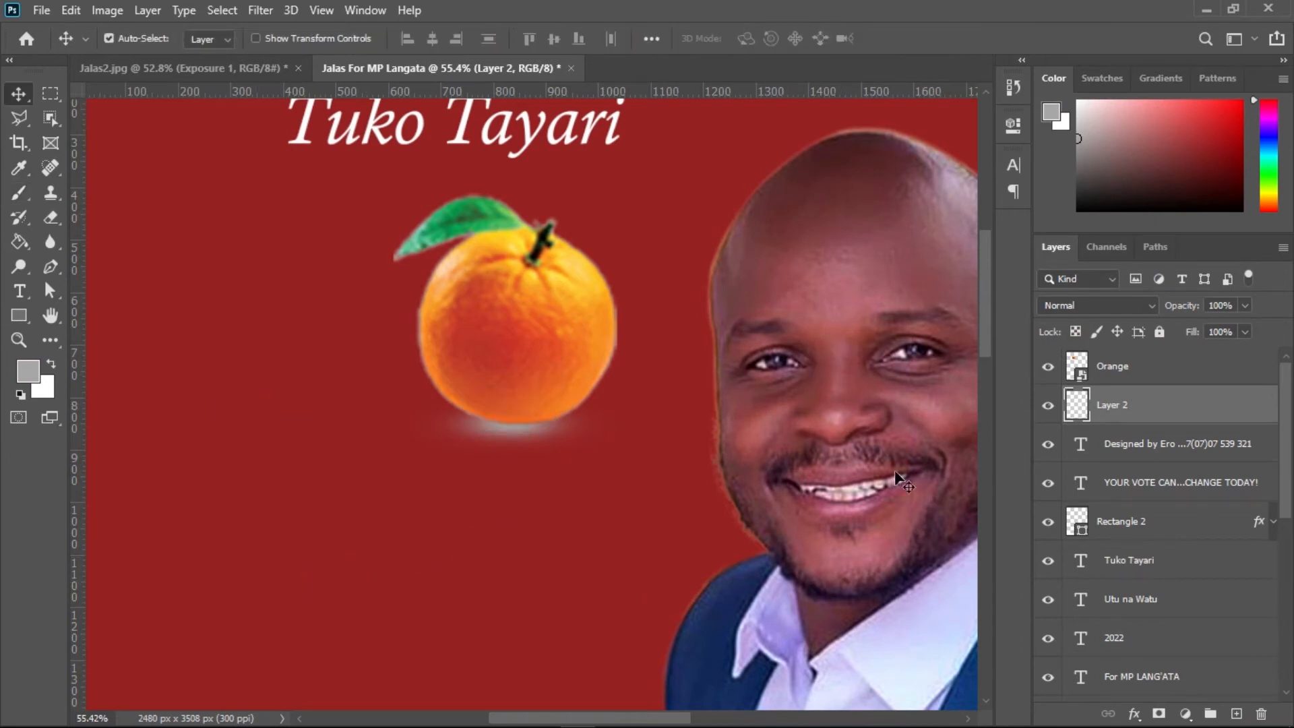
pyautogui.hotkey('ctrl', 't')
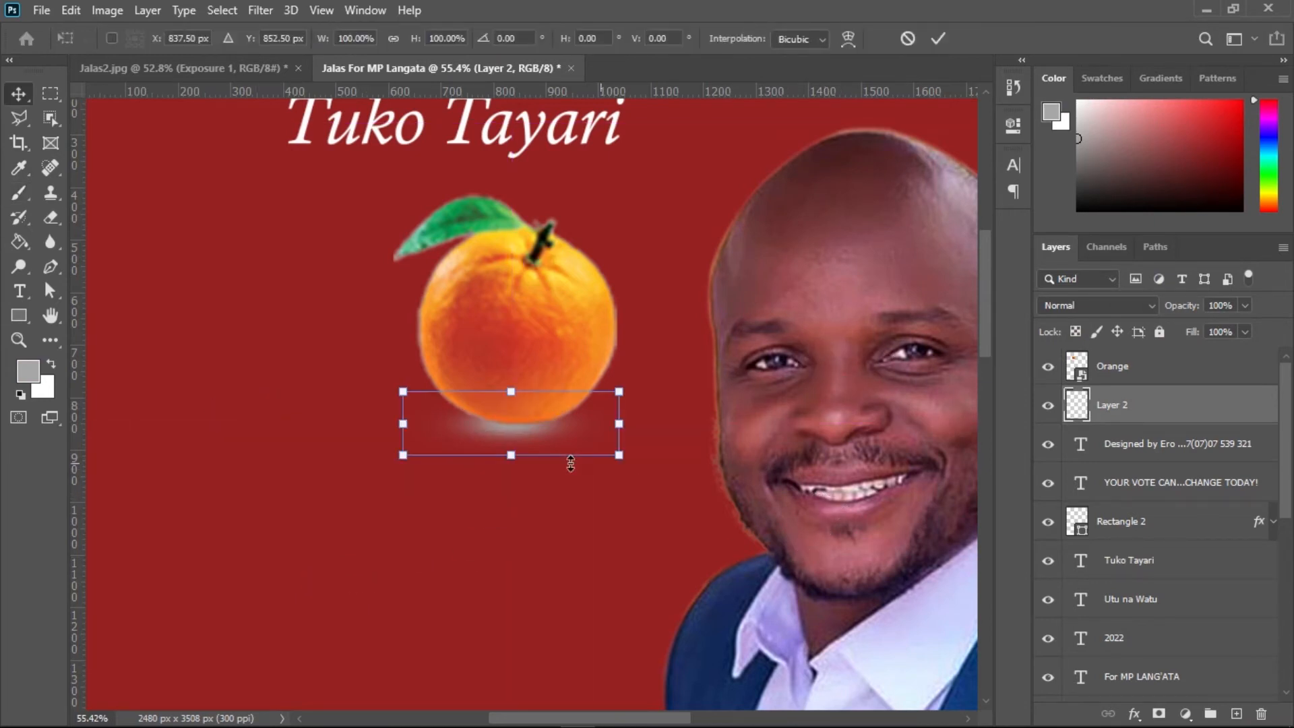
pyautogui.moveTo(620, 456); pyautogui.dragTo(653, 463)
pyautogui.moveTo(535, 439); pyautogui.dragTo(537, 441)
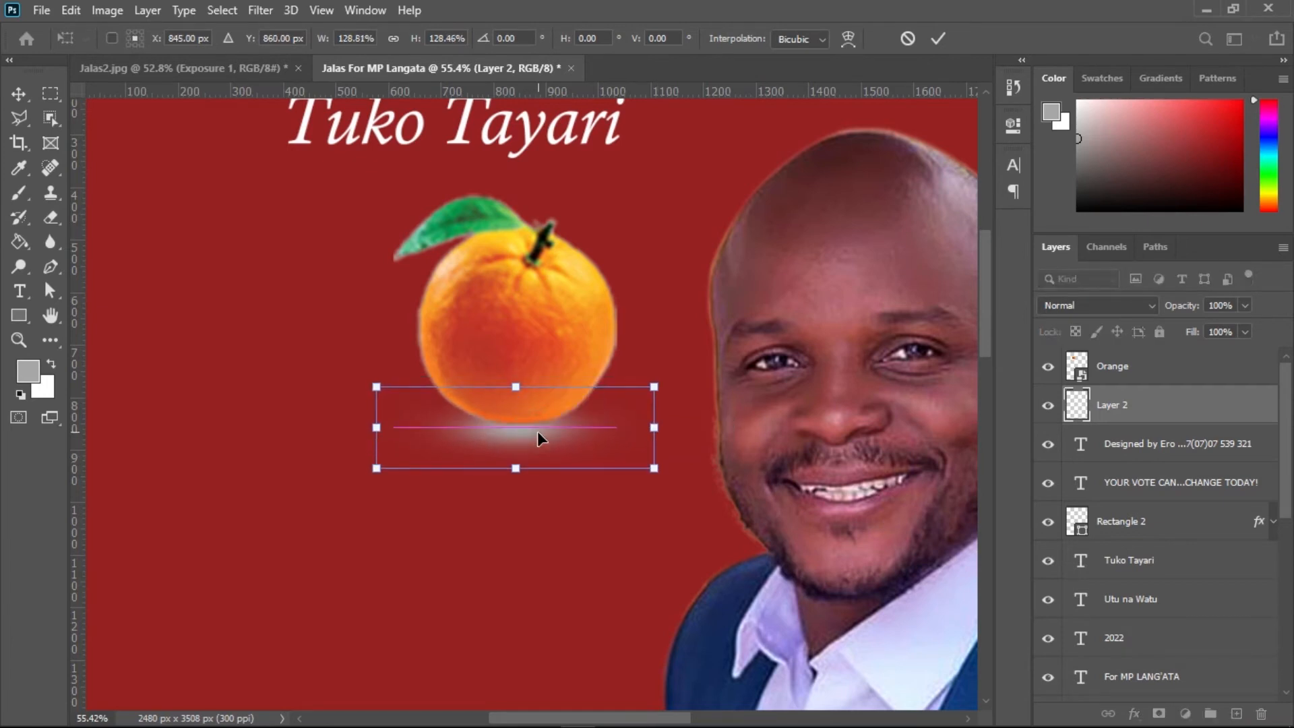
pyautogui.click(934, 44)
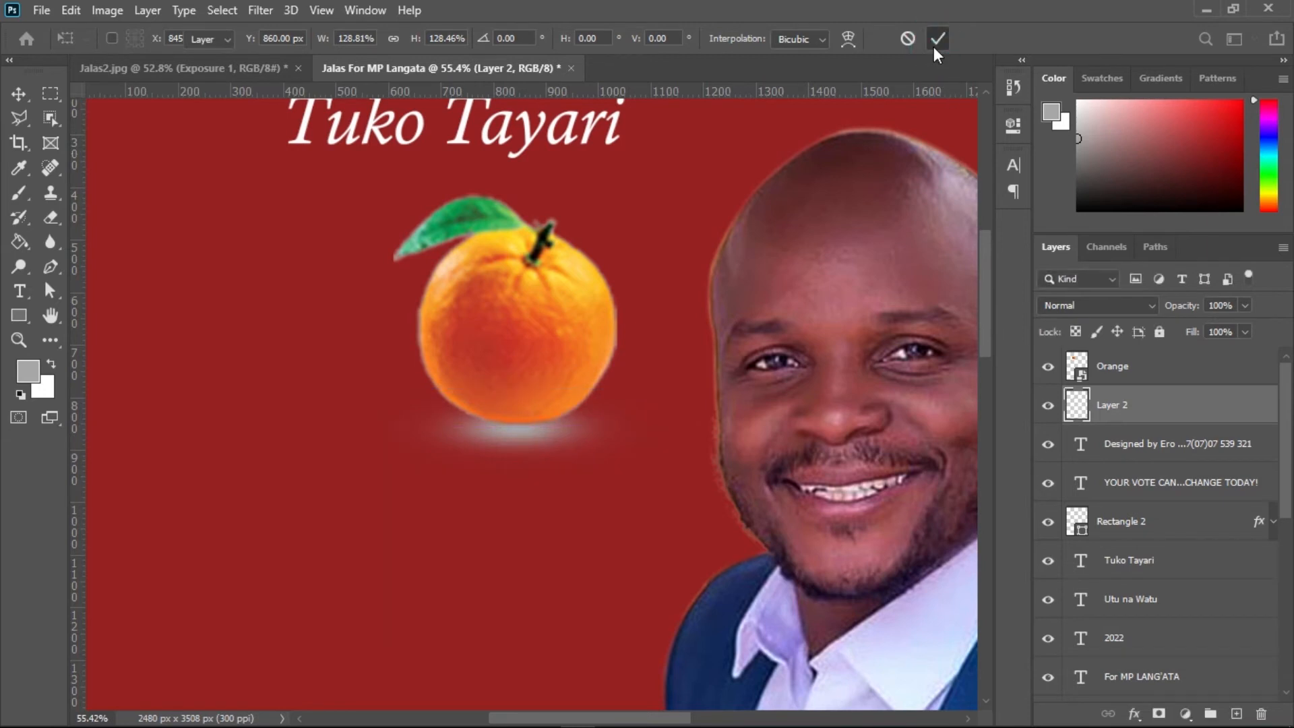
# Convert the grey shadow layer to a smart object and apply a Gaussian Blur with an 8.6 px radius
pyautogui.rightClick(1150, 419)
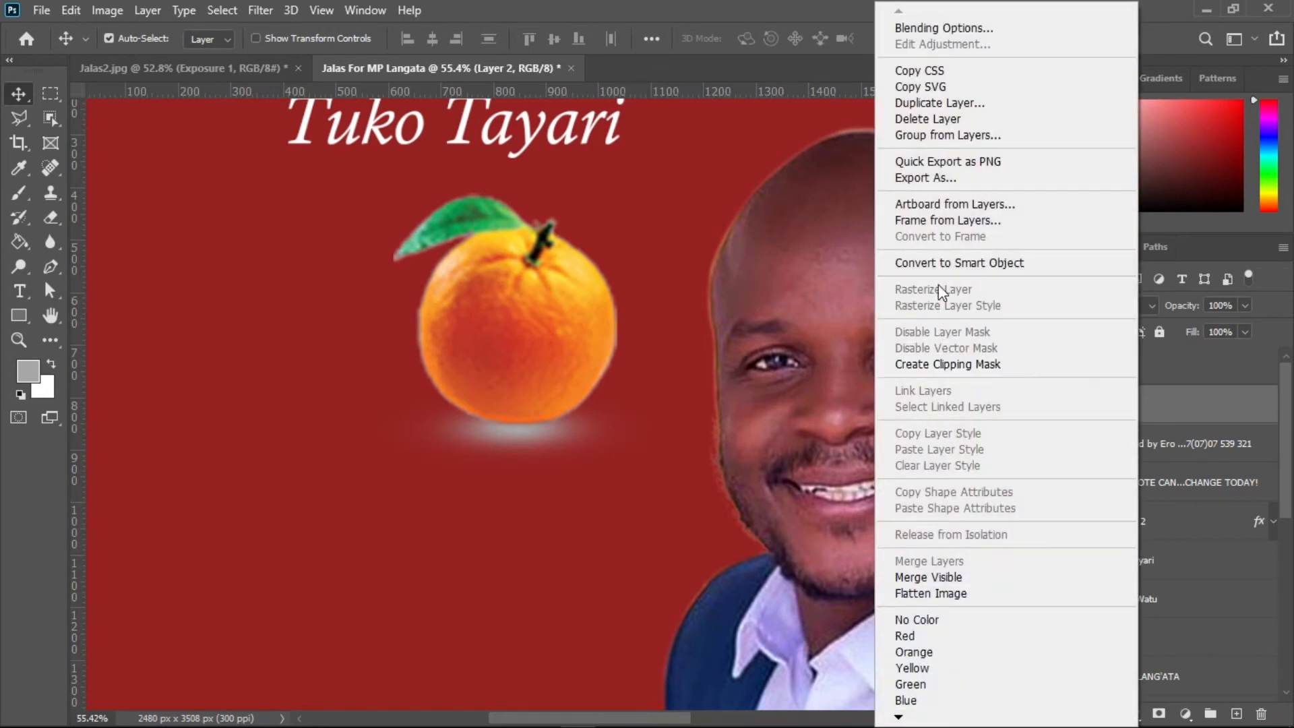
pyautogui.click(936, 264)
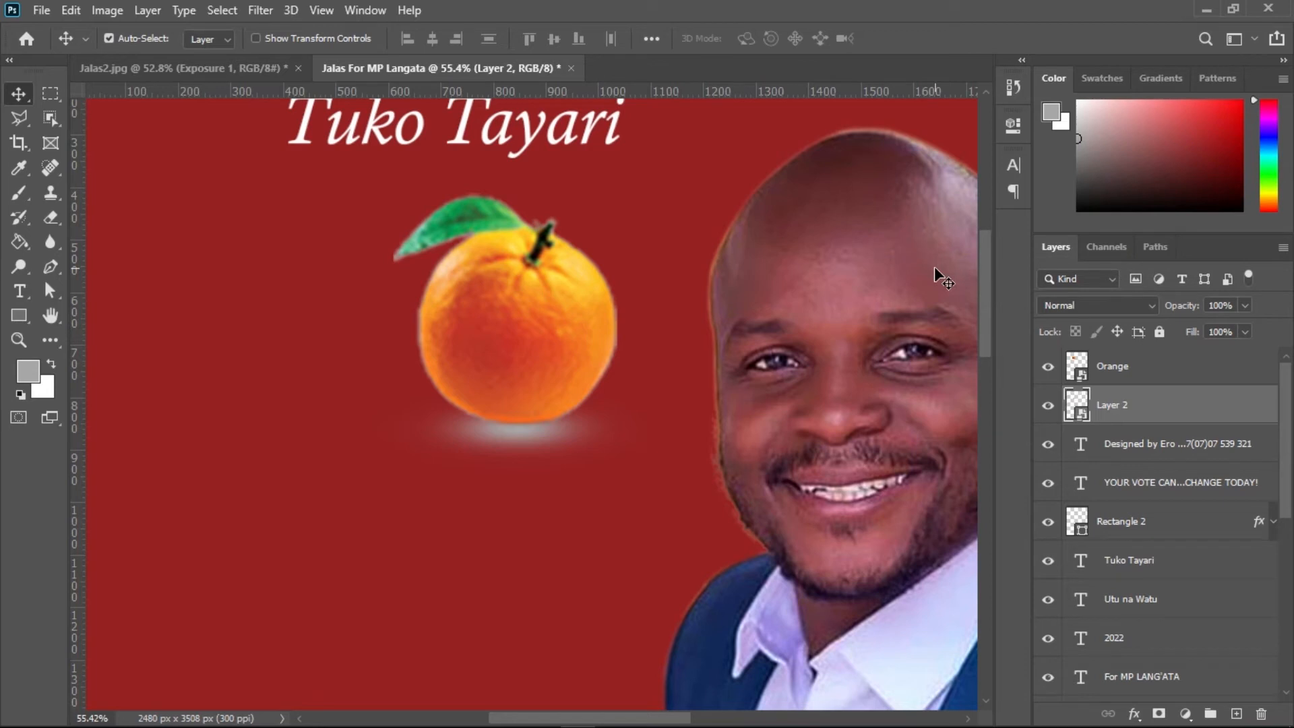
pyautogui.click(259, 10)
pyautogui.moveTo(462, 223)
pyautogui.click(539, 295)
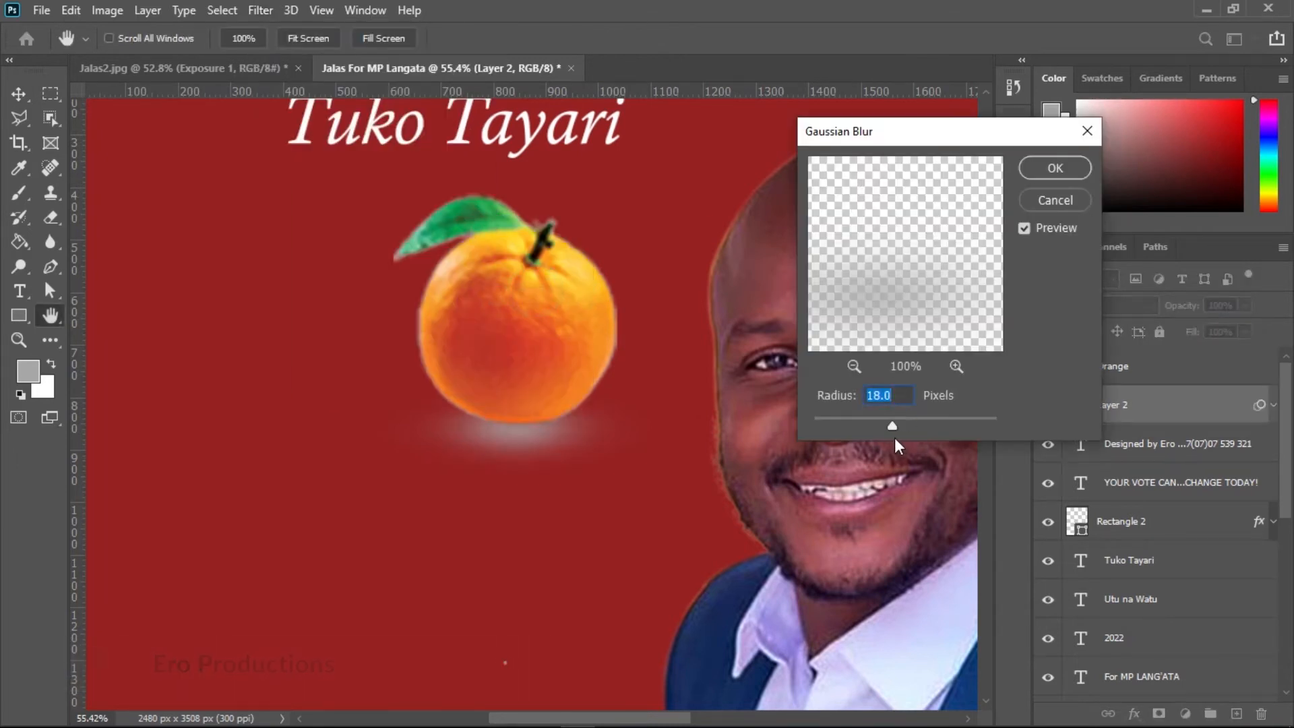
pyautogui.moveTo(890, 427); pyautogui.dragTo(880, 427)
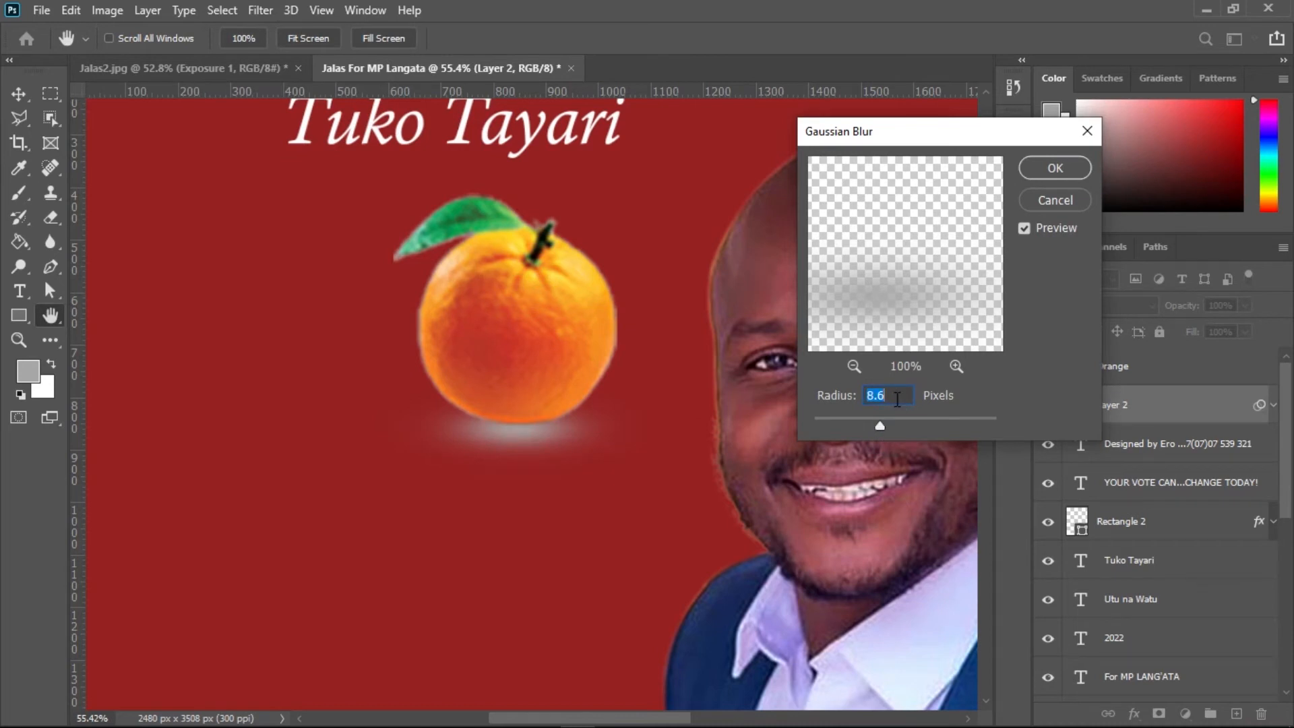
pyautogui.click(1046, 166)
pyautogui.hotkey('ctrl', 'space')
pyautogui.moveTo(670, 445); pyautogui.dragTo(621, 465)
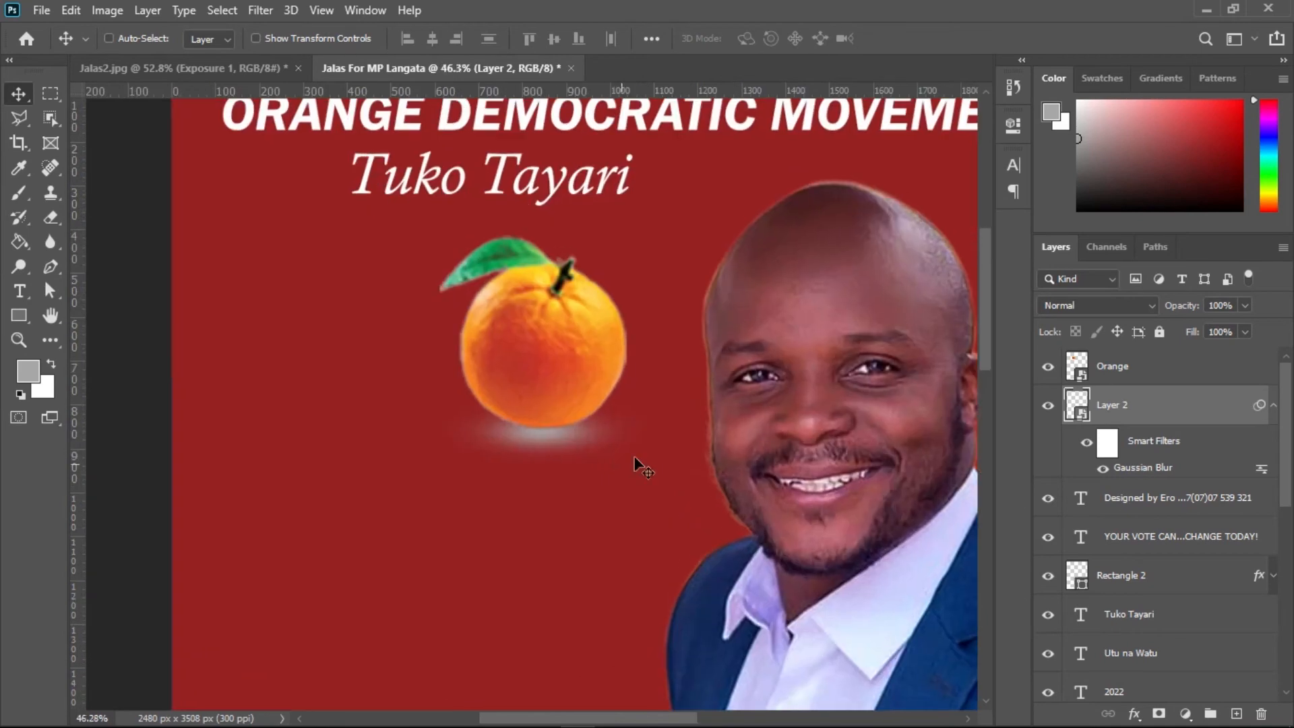
pyautogui.click(1273, 405)
# Add a dark grey #5d5d5d solid colour fill above the shadow layer and clip it to that layer
pyautogui.click(1184, 714)
pyautogui.click(1155, 390)
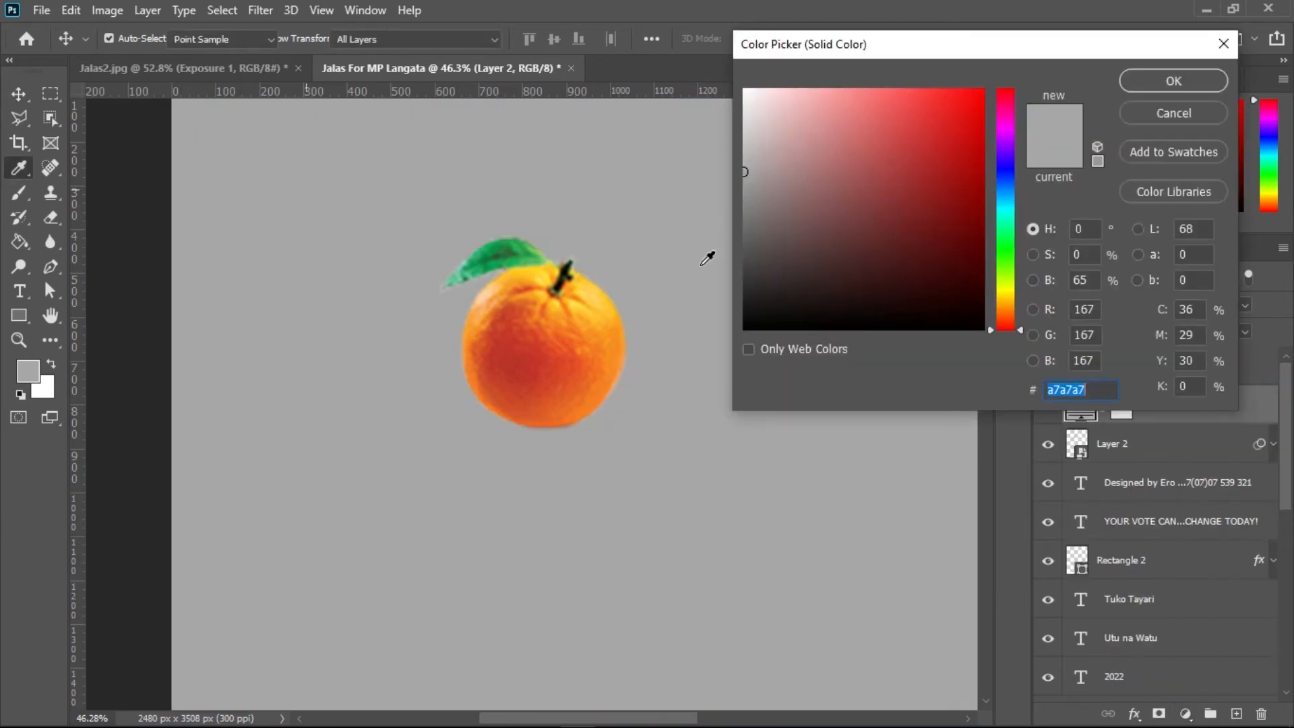
pyautogui.click(762, 157)
pyautogui.moveTo(736, 141); pyautogui.dragTo(744, 139)
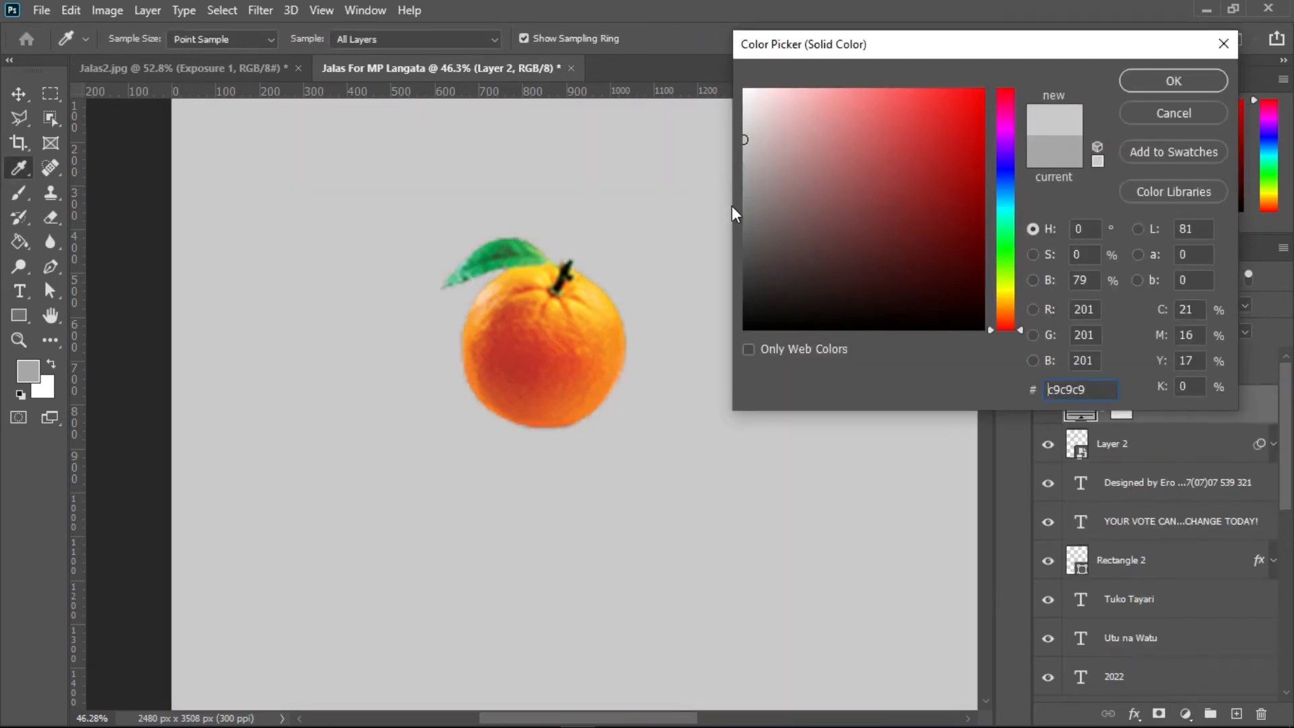
pyautogui.moveTo(752, 227); pyautogui.dragTo(744, 241)
pyautogui.click(1164, 78)
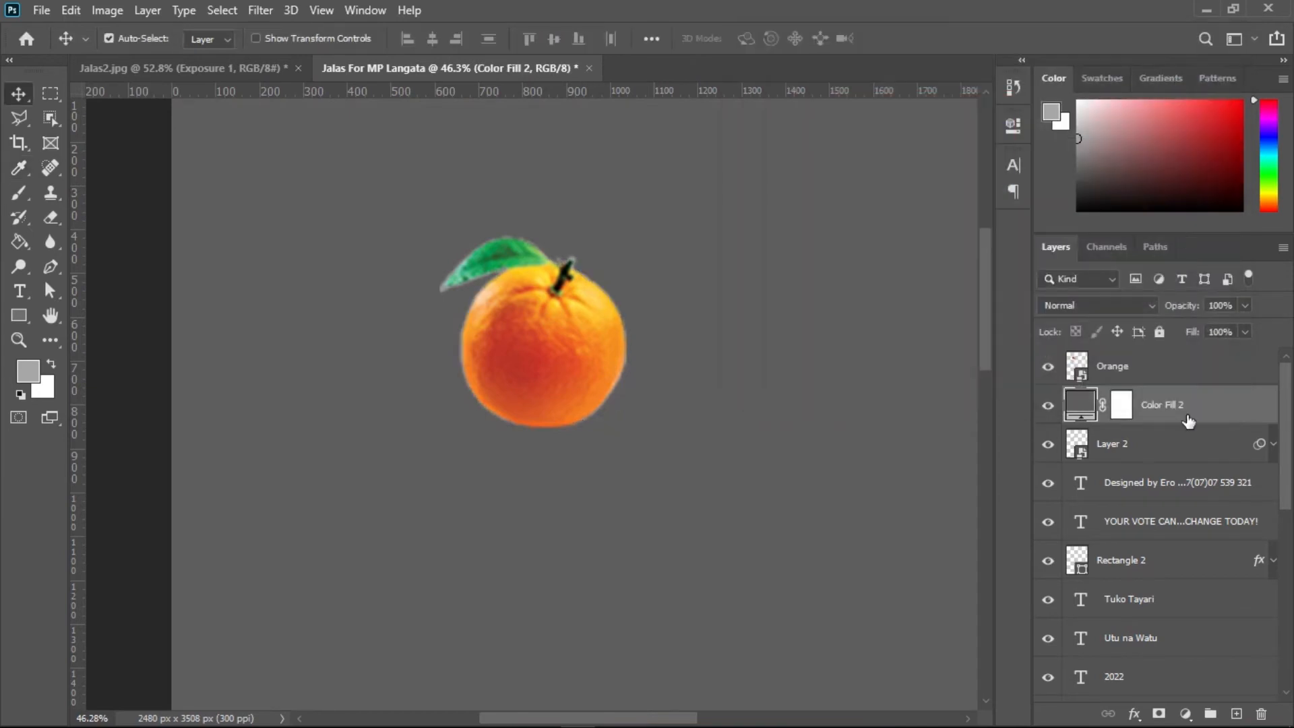
pyautogui.moveTo(1178, 430); pyautogui.dragTo(1213, 424)
pyautogui.keyDown('alt'); pyautogui.click(1213, 419); pyautogui.keyUp('alt')
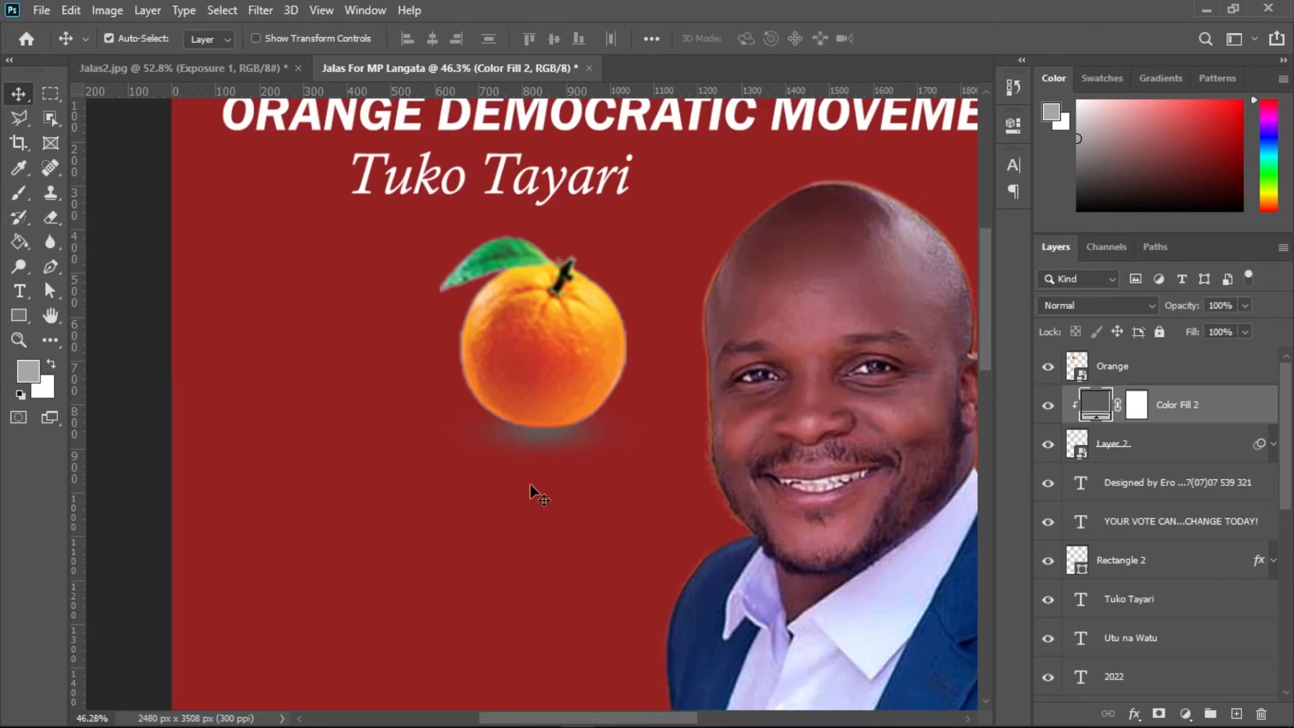
# Set the clipped fill colour of the orange's shadow to the lighter grey #6f6e6e
pyautogui.moveTo(546, 427); pyautogui.dragTo(577, 419)
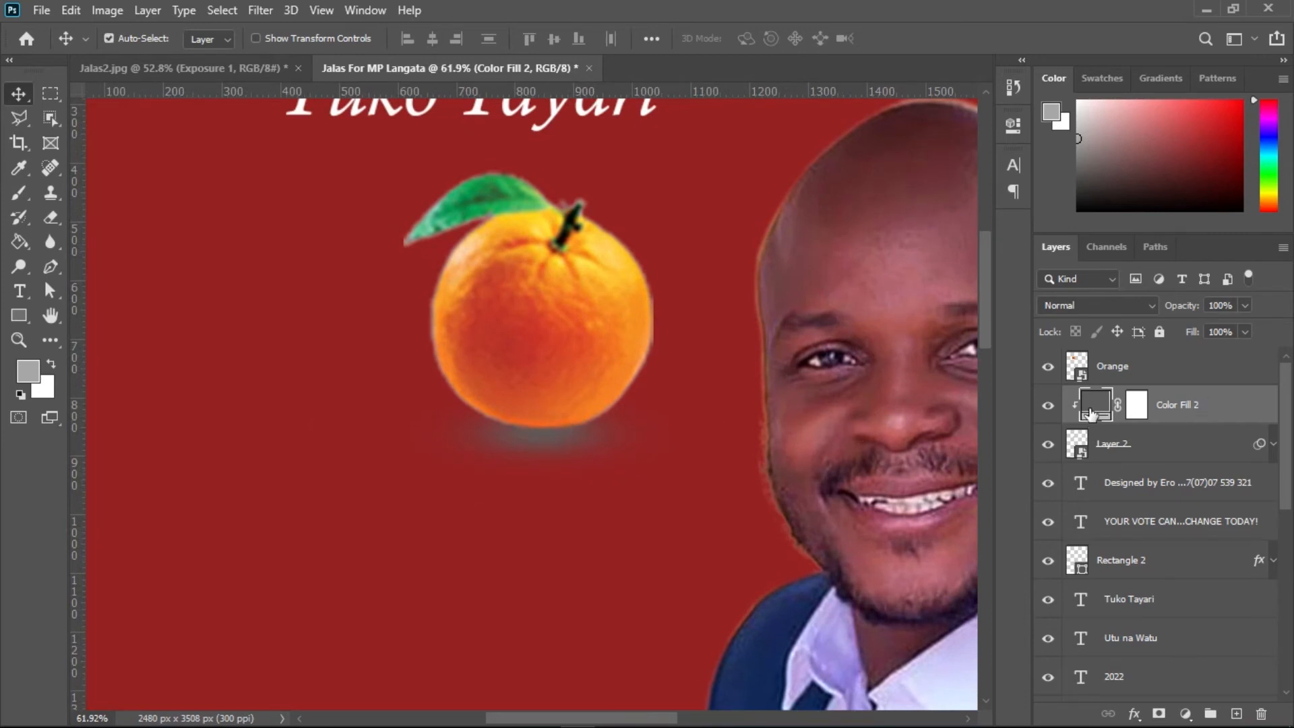
pyautogui.doubleClick(1096, 406)
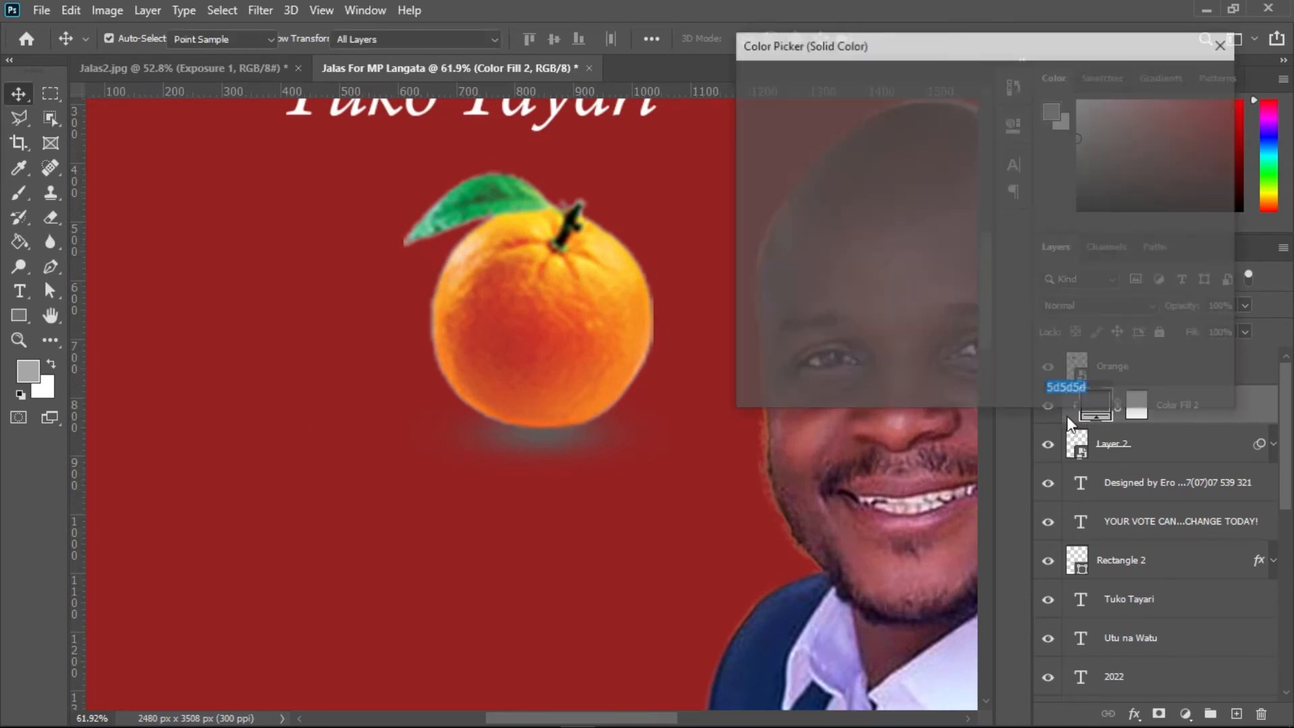
pyautogui.moveTo(771, 253)
pyautogui.mouseDown()
pyautogui.moveTo(744, 217)
pyautogui.moveTo(744, 237)
pyautogui.mouseUp()
pyautogui.click(744, 225)
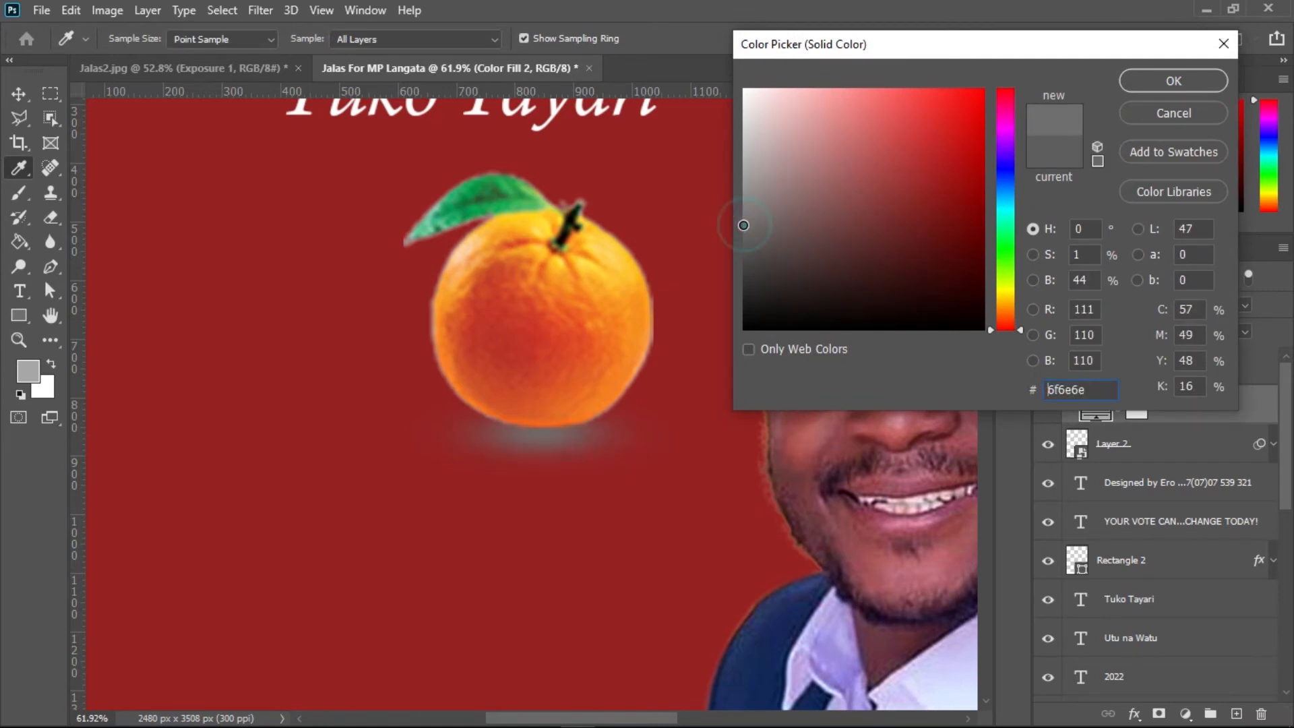
pyautogui.click(1143, 84)
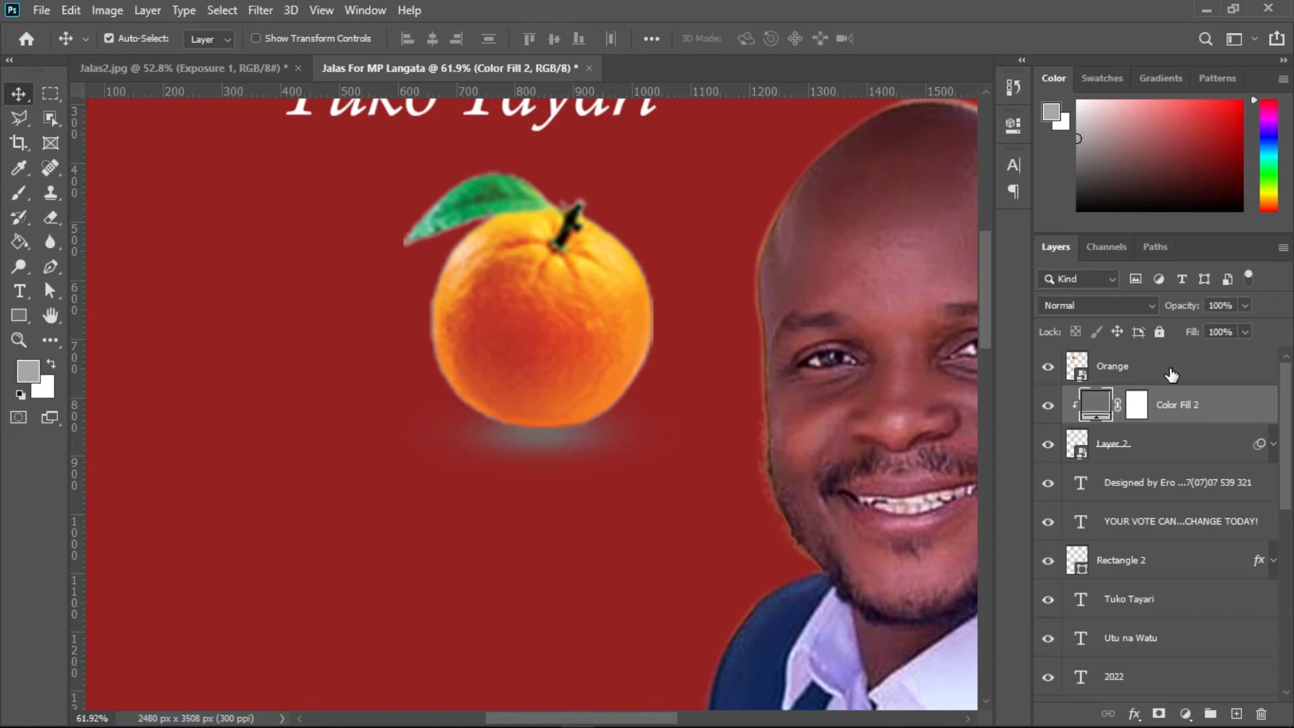
# Place the Screenshot (4) image from the Jalas for MP folder into the poster, directly above the Orange layer
pyautogui.click(1106, 362)
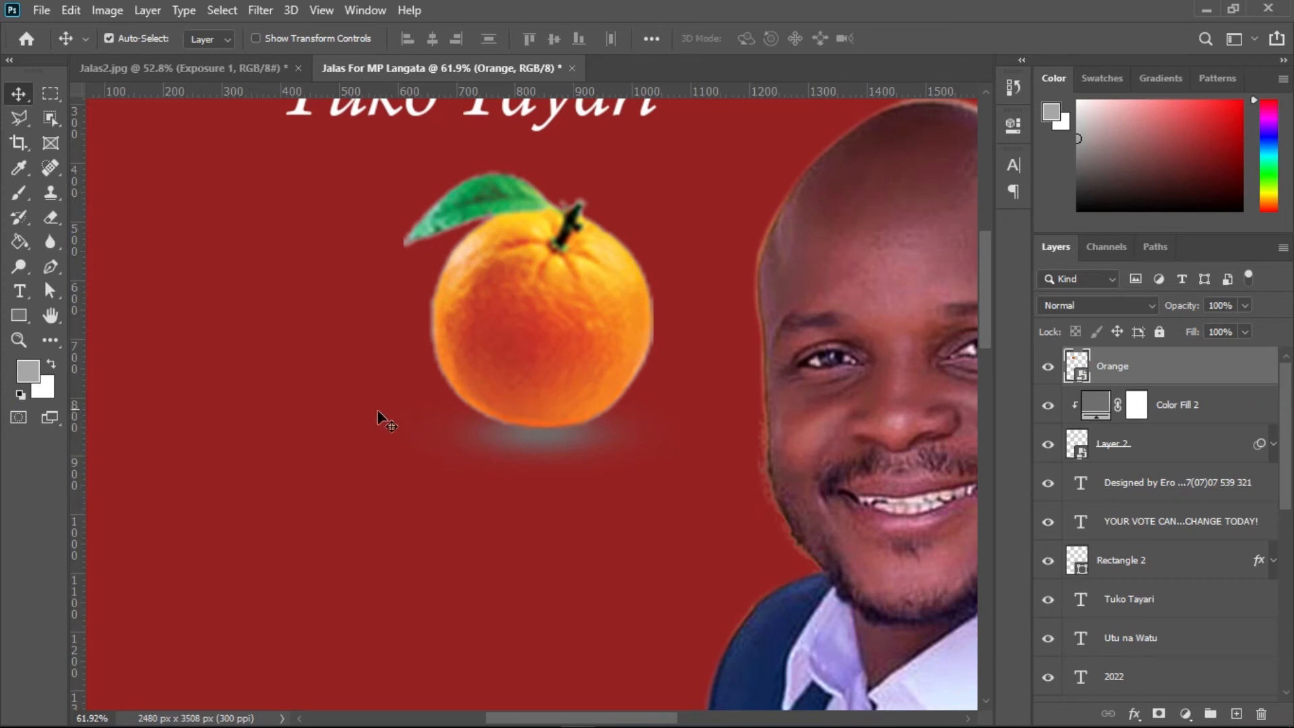
pyautogui.hotkey('ctrl', 'space')
pyautogui.moveTo(330, 411)
pyautogui.mouseDown()
pyautogui.moveTo(353, 409)
pyautogui.moveTo(317, 410)
pyautogui.mouseUp()
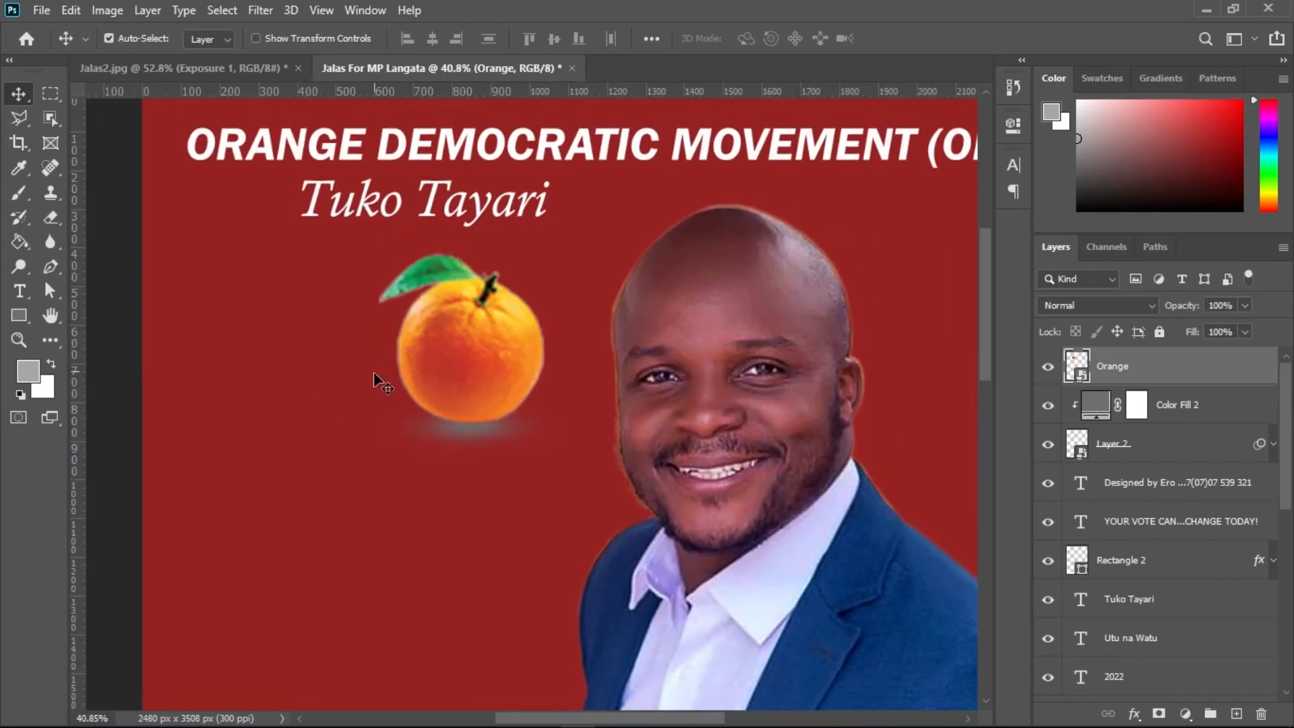
pyautogui.click(1207, 10)
pyautogui.doubleClick(725, 328)
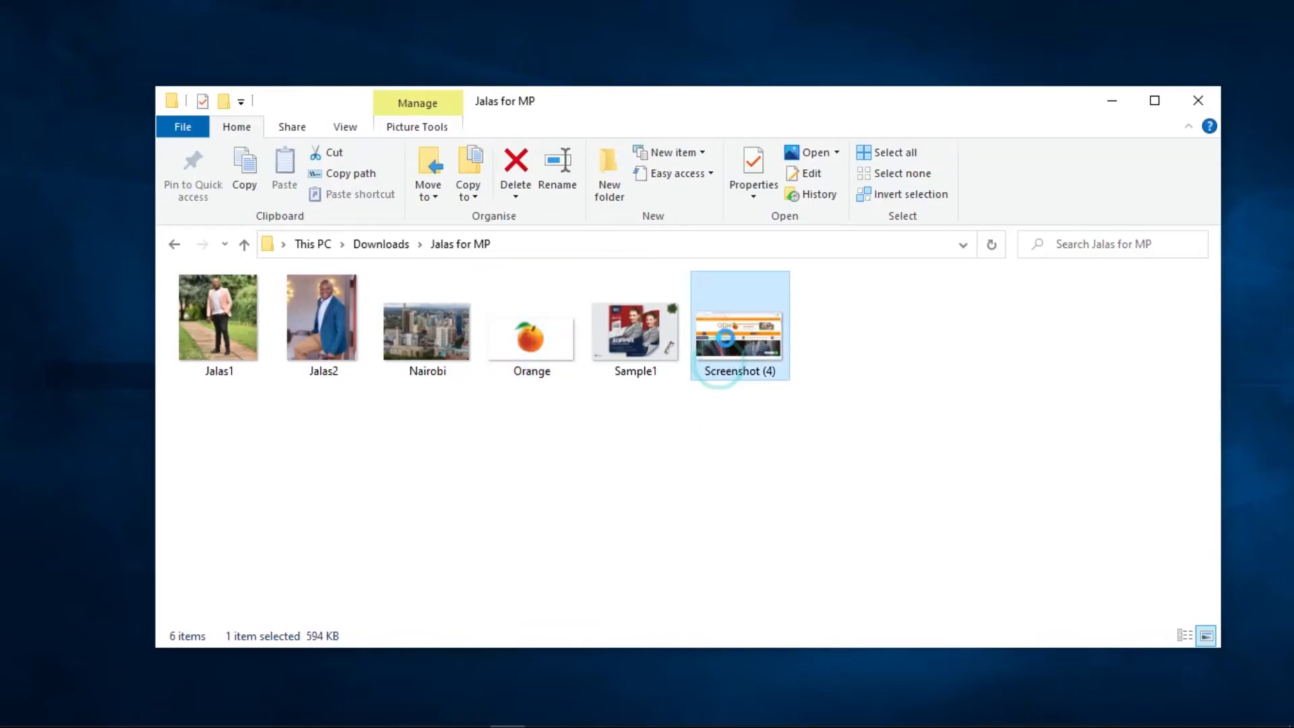
pyautogui.moveTo(899, 726); pyautogui.dragTo(520, 560)
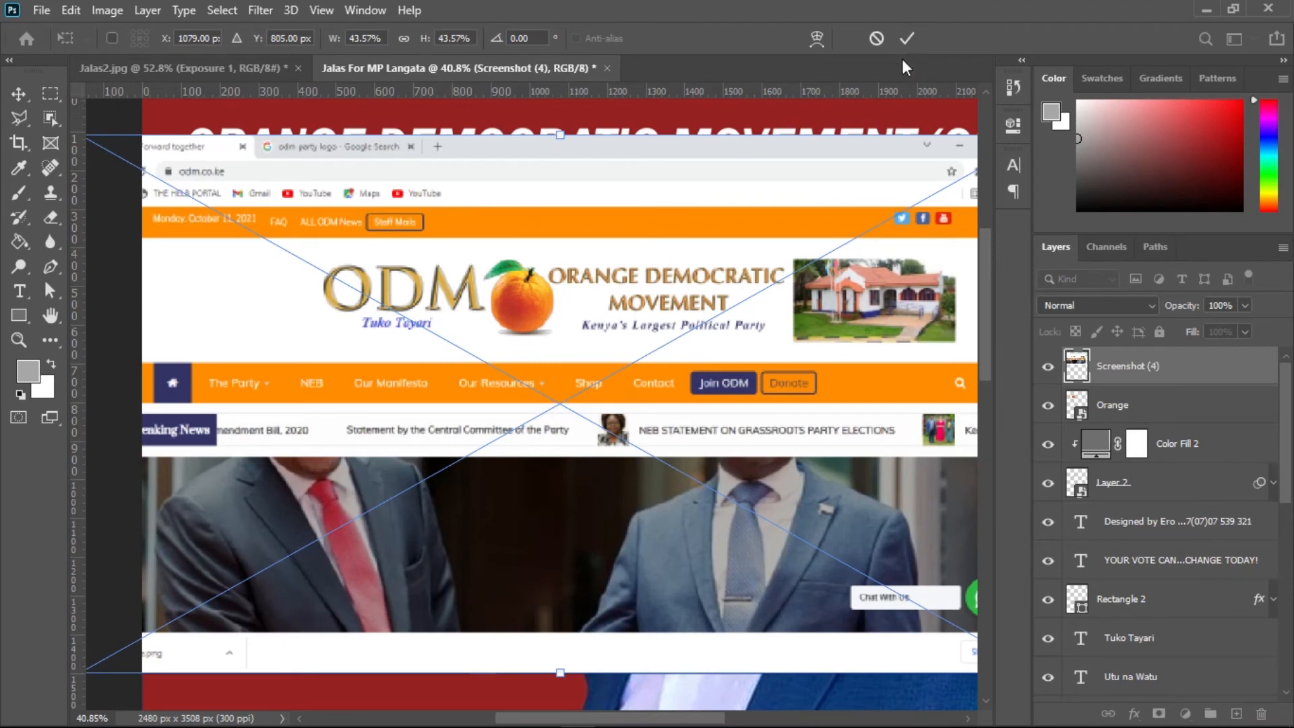
pyautogui.click(905, 42)
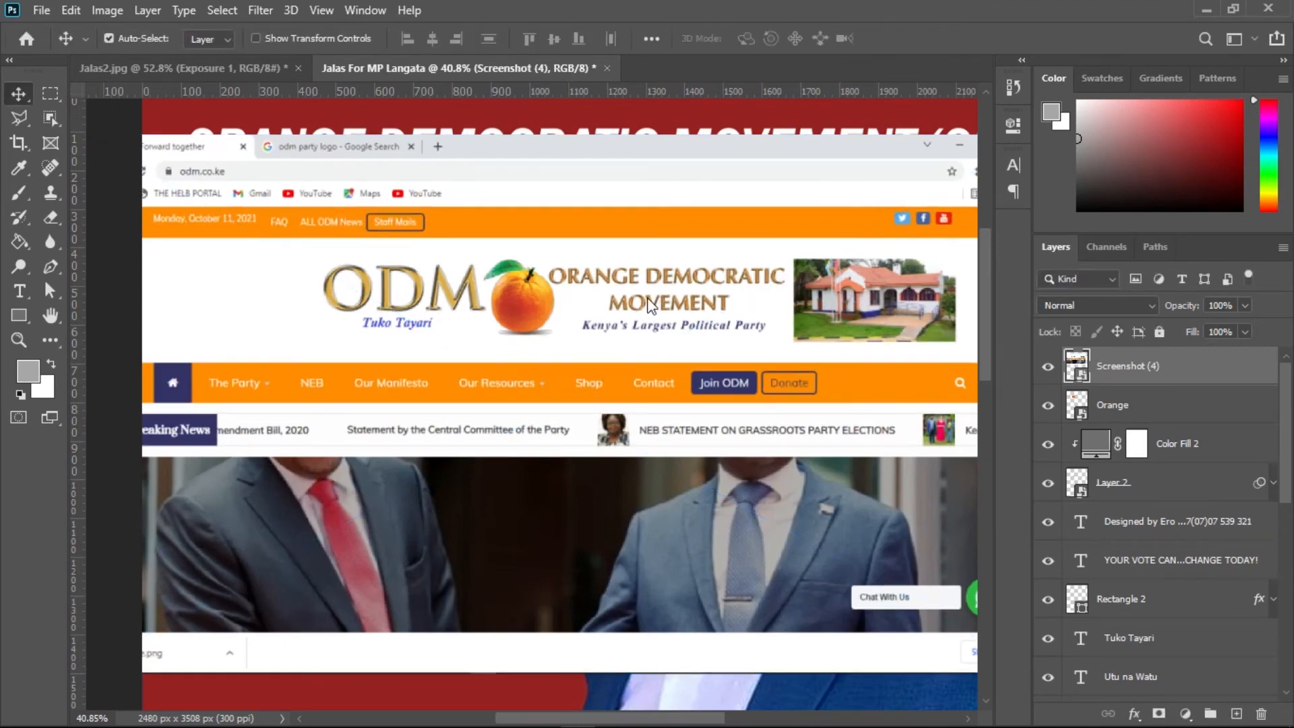
# Copy a rectangular area around the golden ODM lettering to a new layer and delete the Screenshot (4) layer
pyautogui.moveTo(357, 275); pyautogui.dragTo(491, 280)
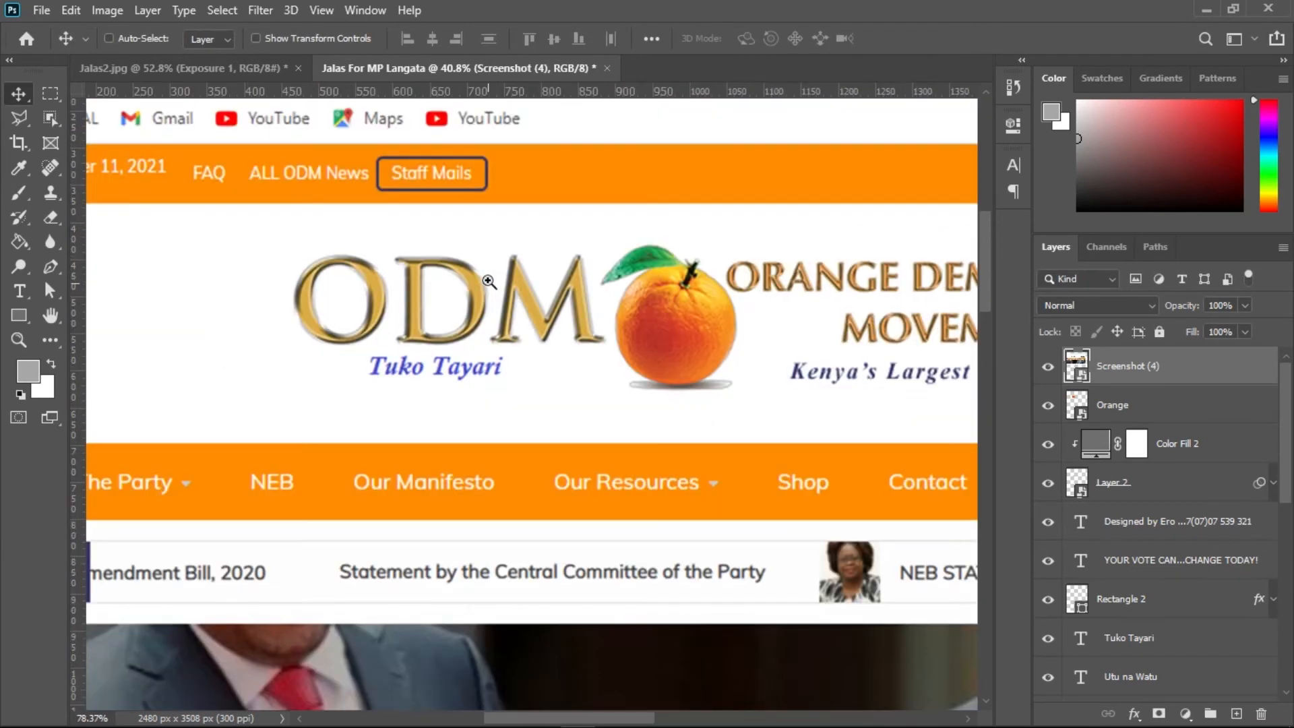
pyautogui.moveTo(666, 284); pyautogui.dragTo(649, 321)
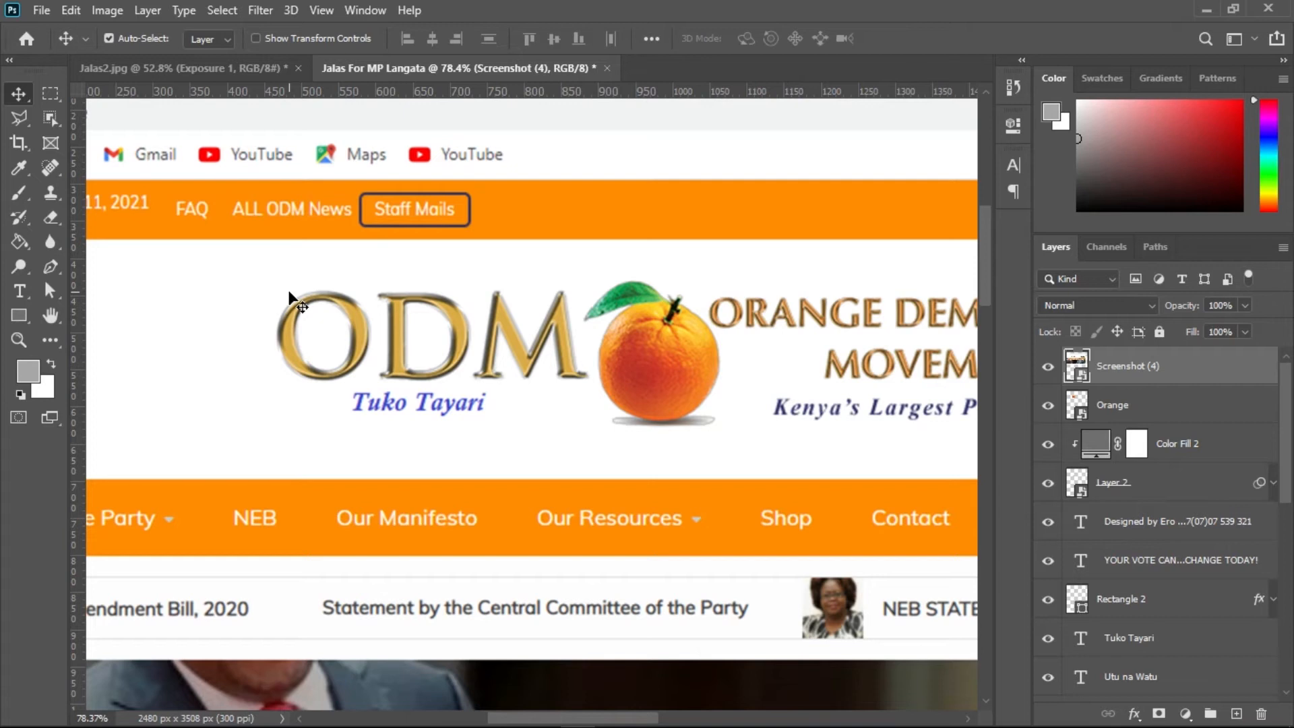
pyautogui.click(49, 95)
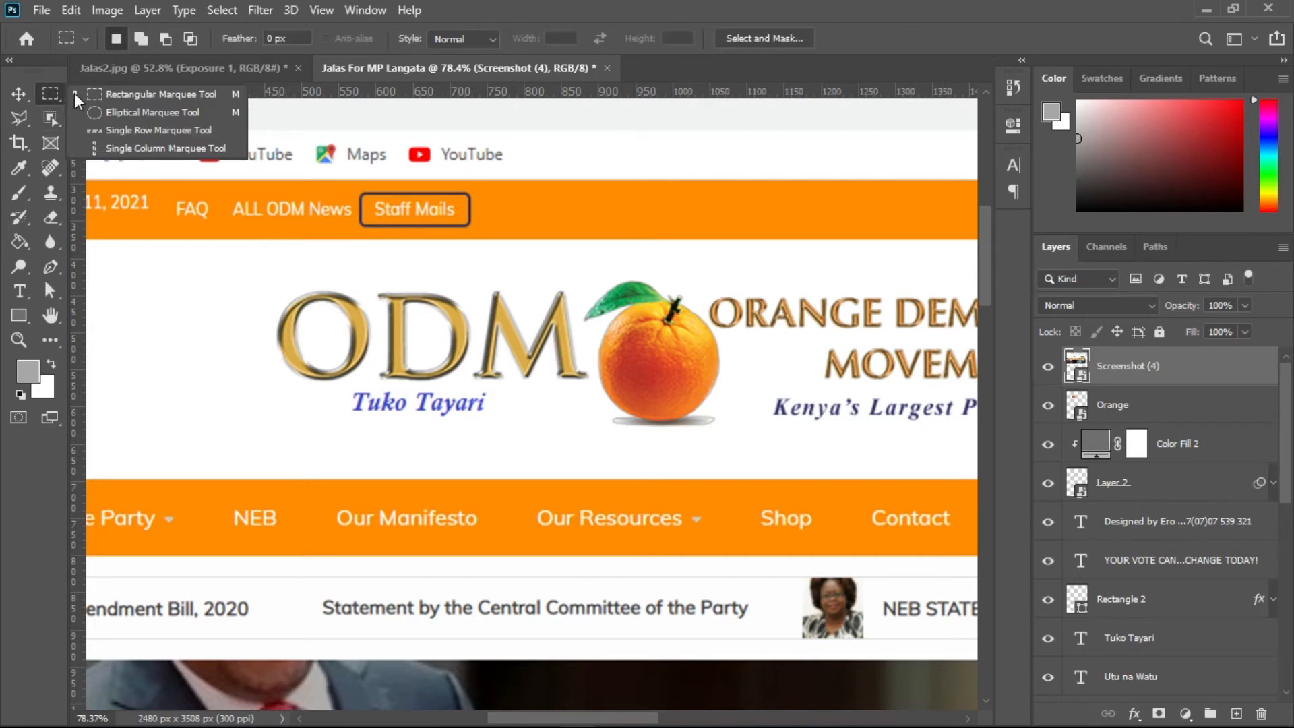
pyautogui.click(194, 95)
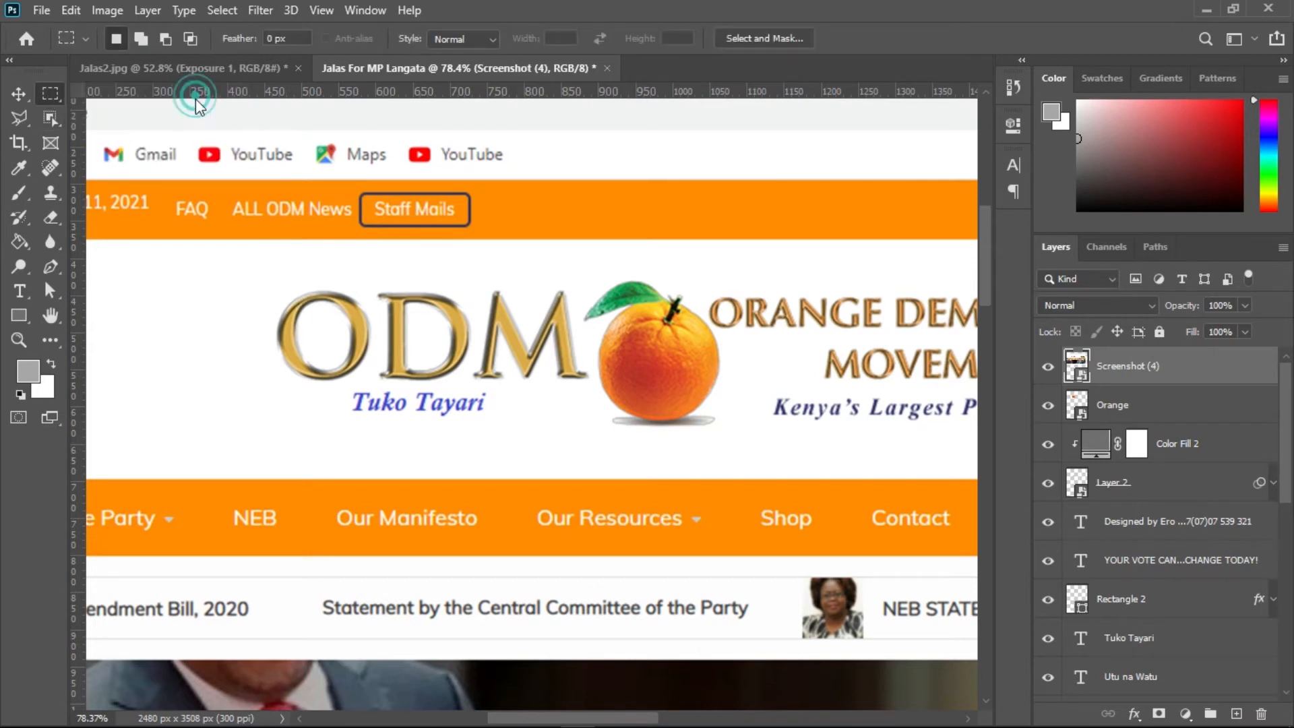
pyautogui.moveTo(269, 267); pyautogui.dragTo(592, 390)
pyautogui.hotkey('ctrl', 'j')
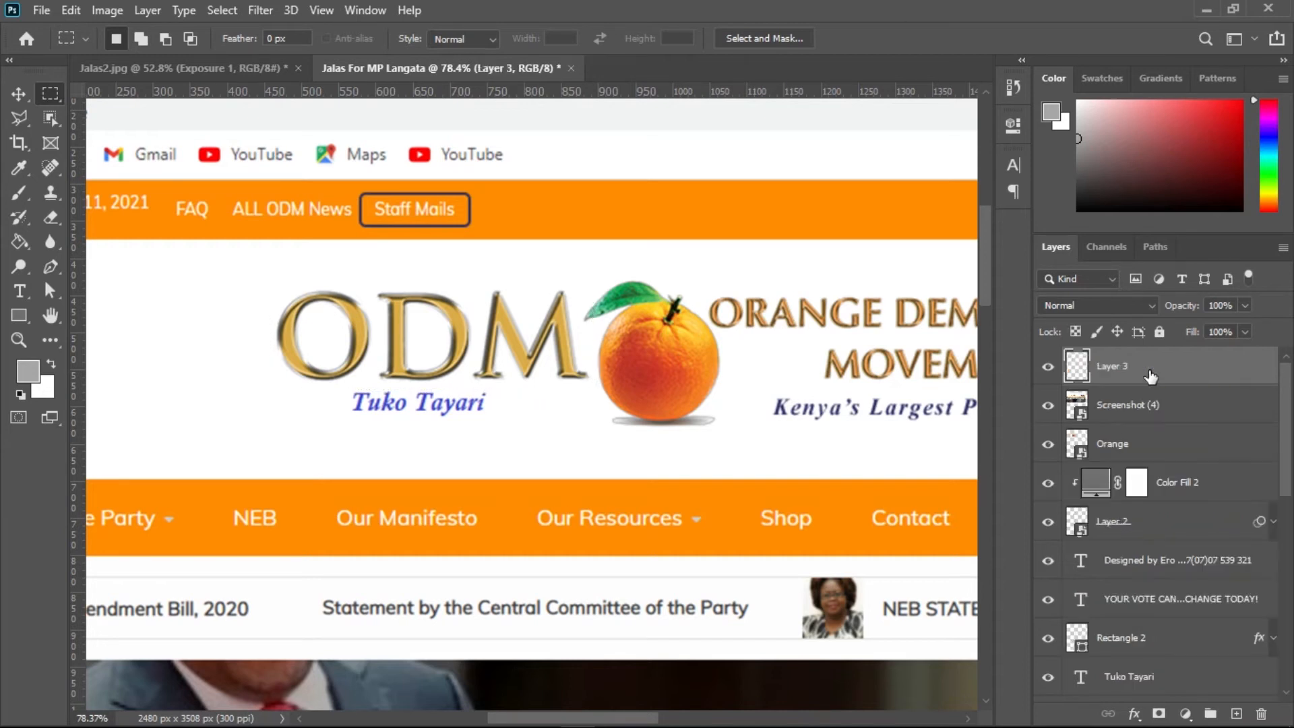
pyautogui.moveTo(1128, 407); pyautogui.dragTo(1264, 714)
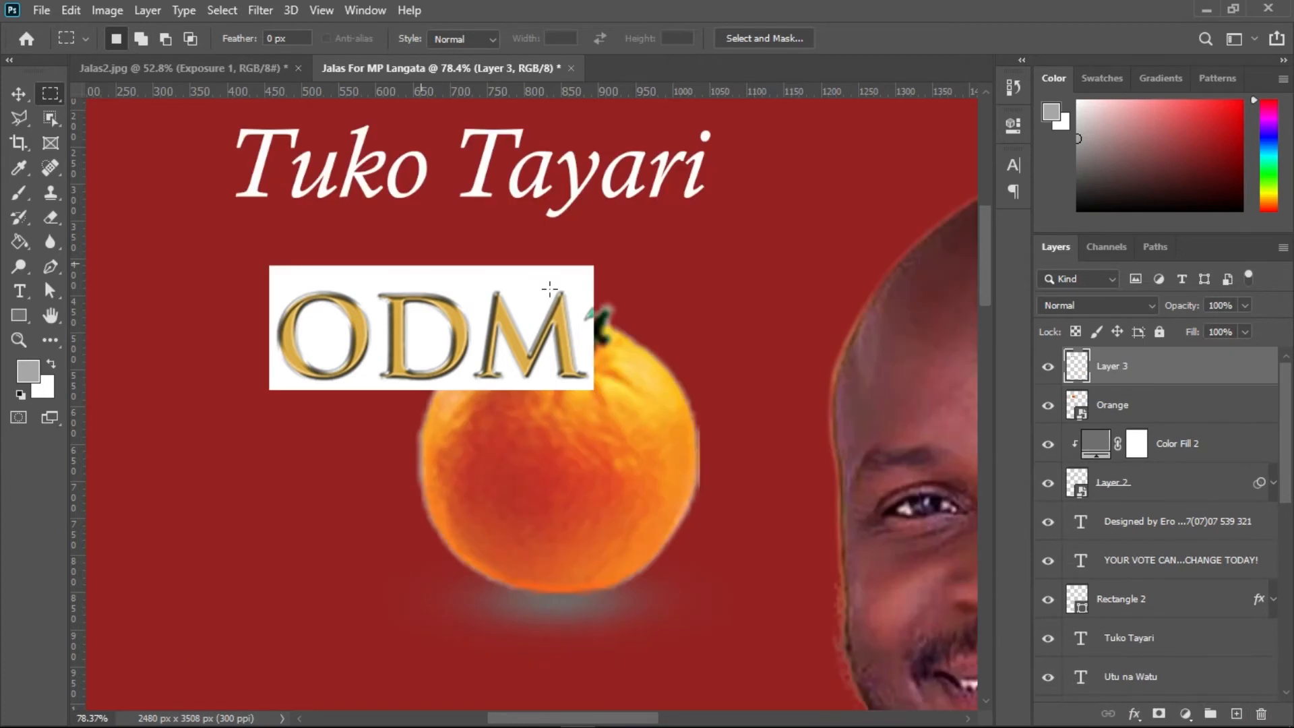
# Move the copied ODM lettering to the left of the orange, so its edge sits beside the fruit
pyautogui.press('v')
pyautogui.moveTo(459, 361); pyautogui.dragTo(282, 432)
pyautogui.moveTo(405, 380); pyautogui.dragTo(523, 390)
pyautogui.press('ctrl')
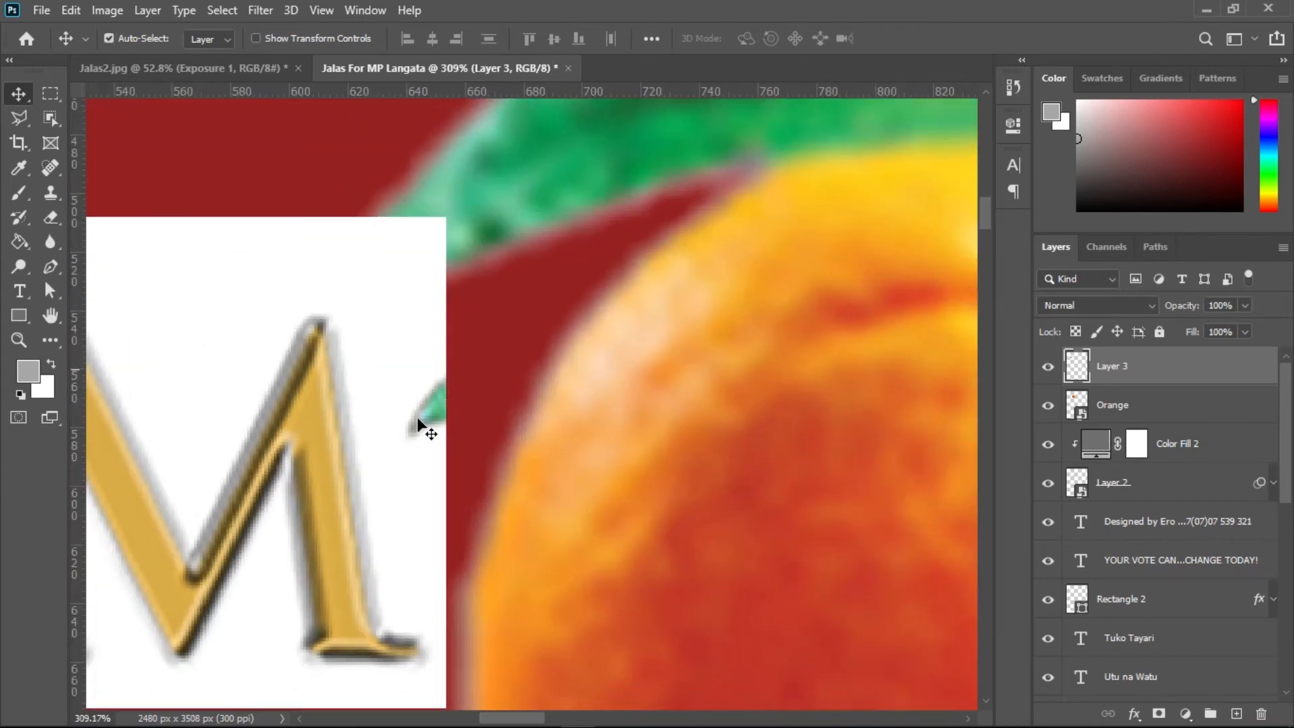
pyautogui.hotkey('ctrl', 'space')
pyautogui.moveTo(604, 422); pyautogui.dragTo(523, 449)
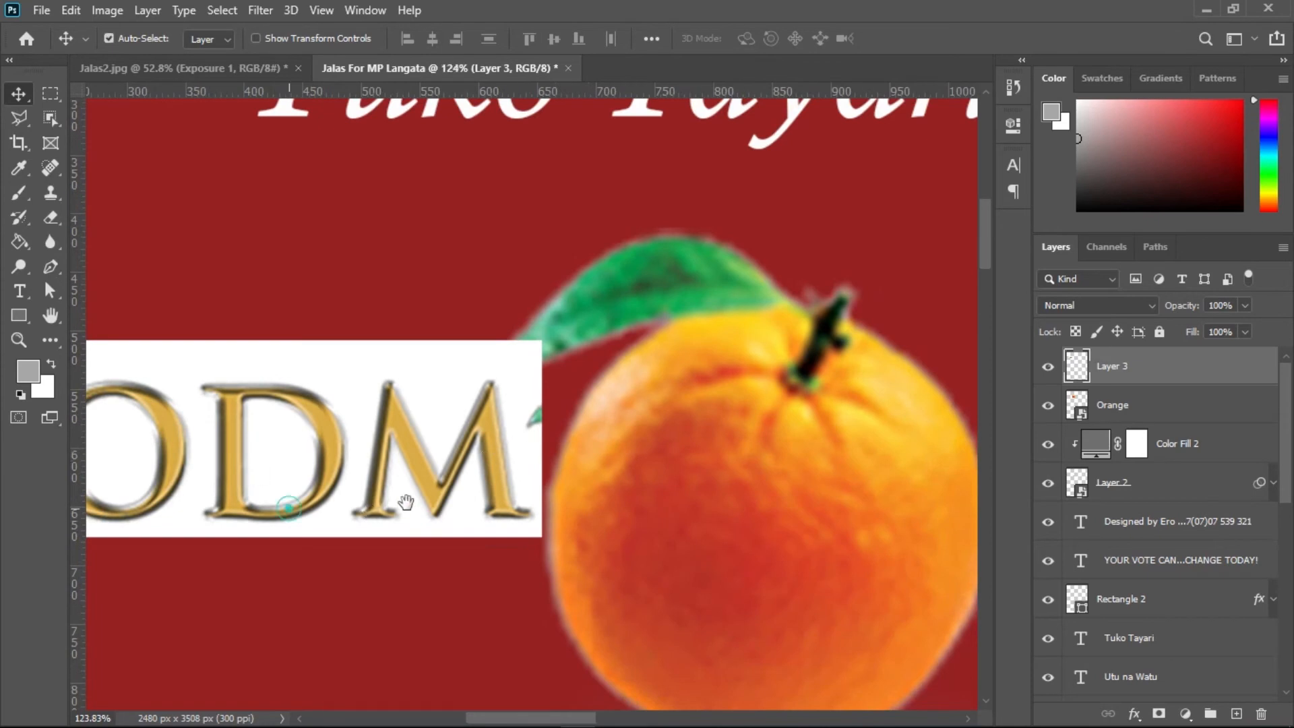
pyautogui.moveTo(289, 507); pyautogui.dragTo(519, 488)
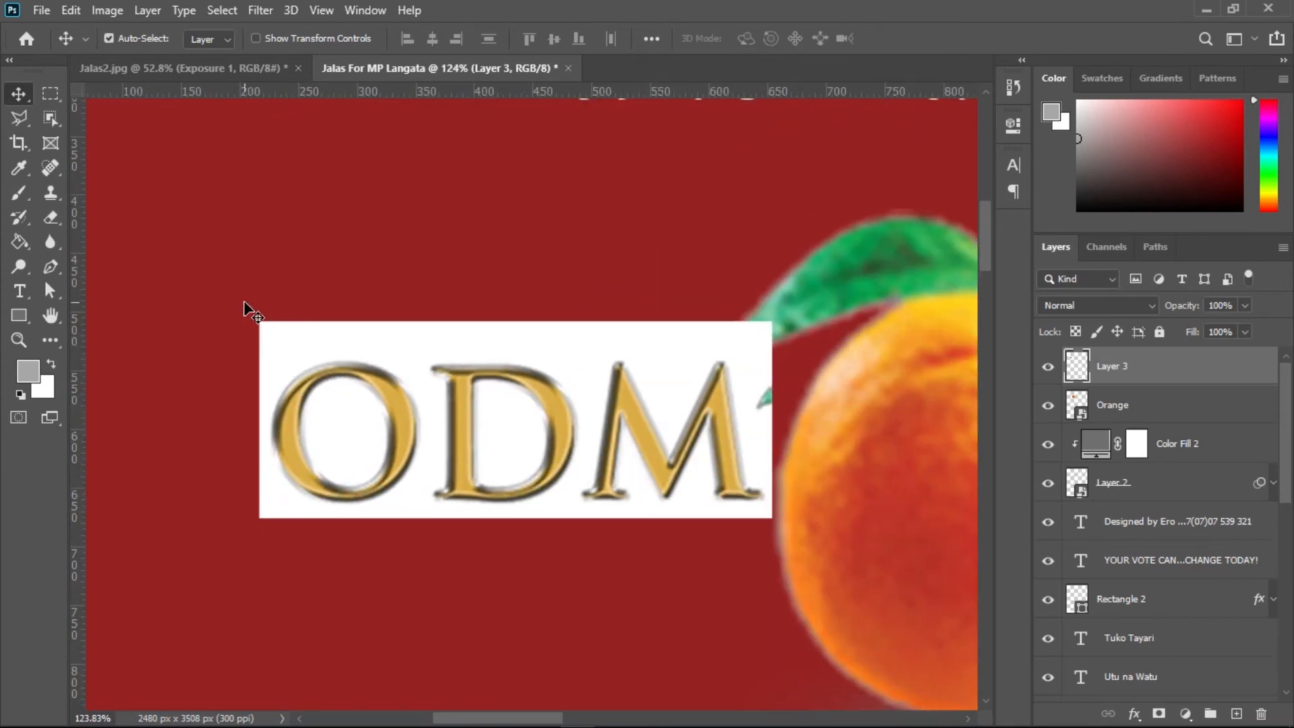
pyautogui.rightClick(26, 114)
pyautogui.click(88, 151)
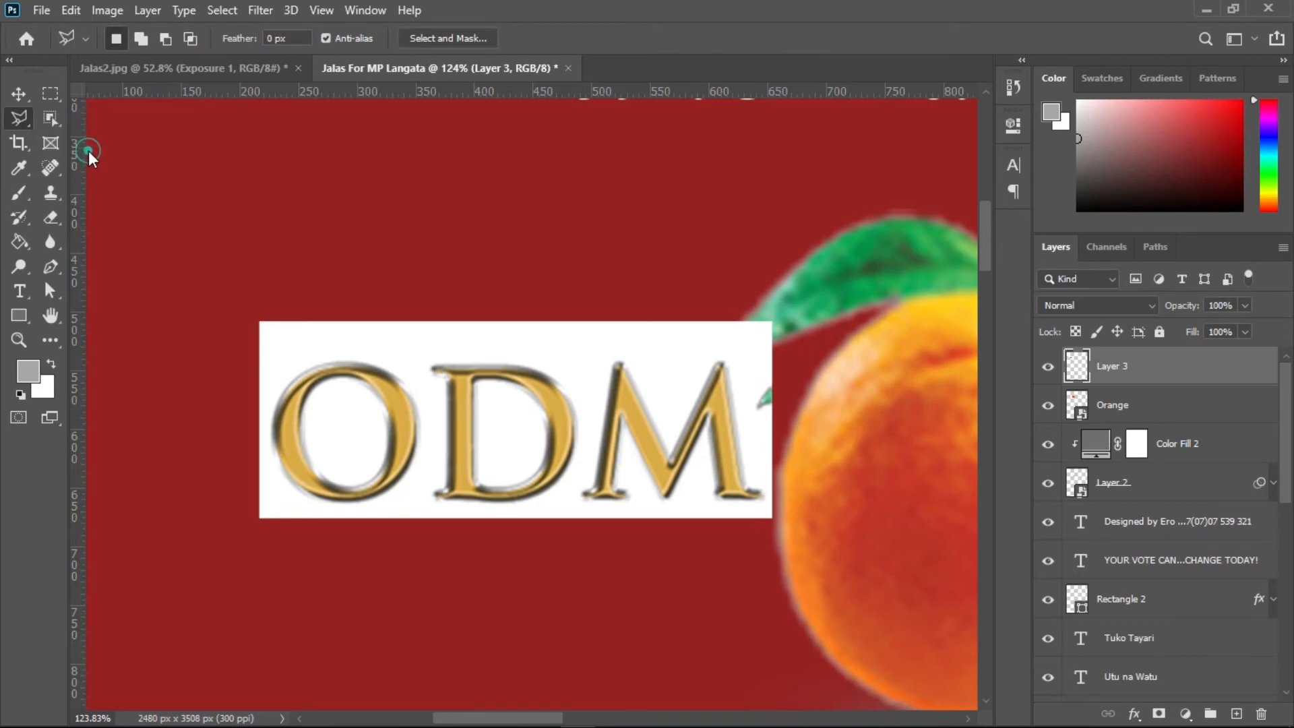
pyautogui.rightClick(11, 116)
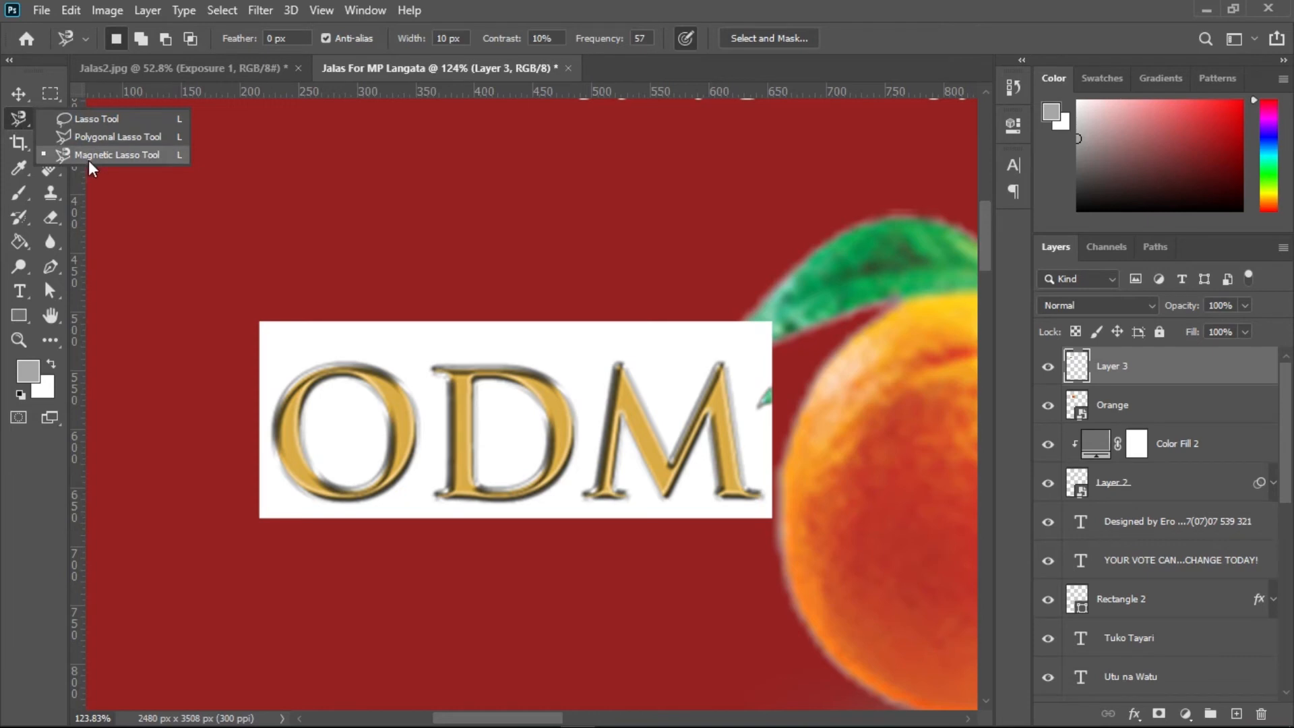
pyautogui.click(20, 121)
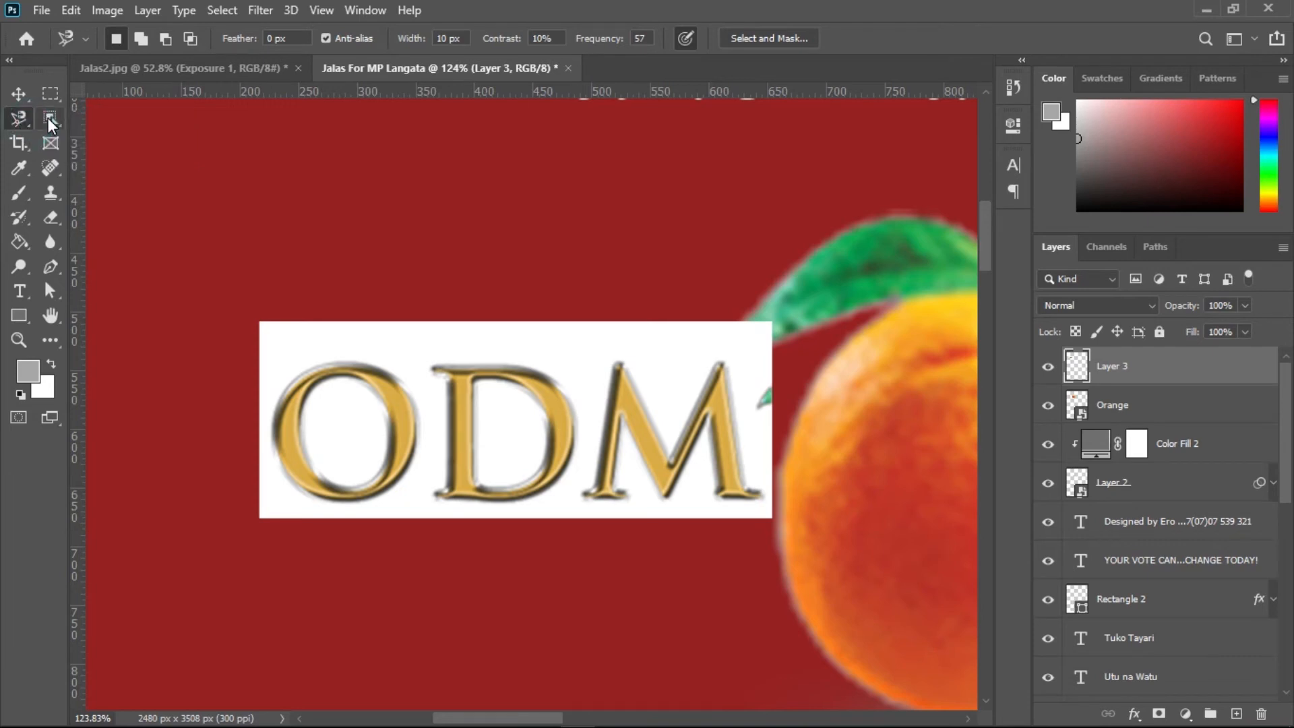
# Select the white background around the ODM letters and inside the O and D with the Magic Wand, and delete it
pyautogui.click(47, 117)
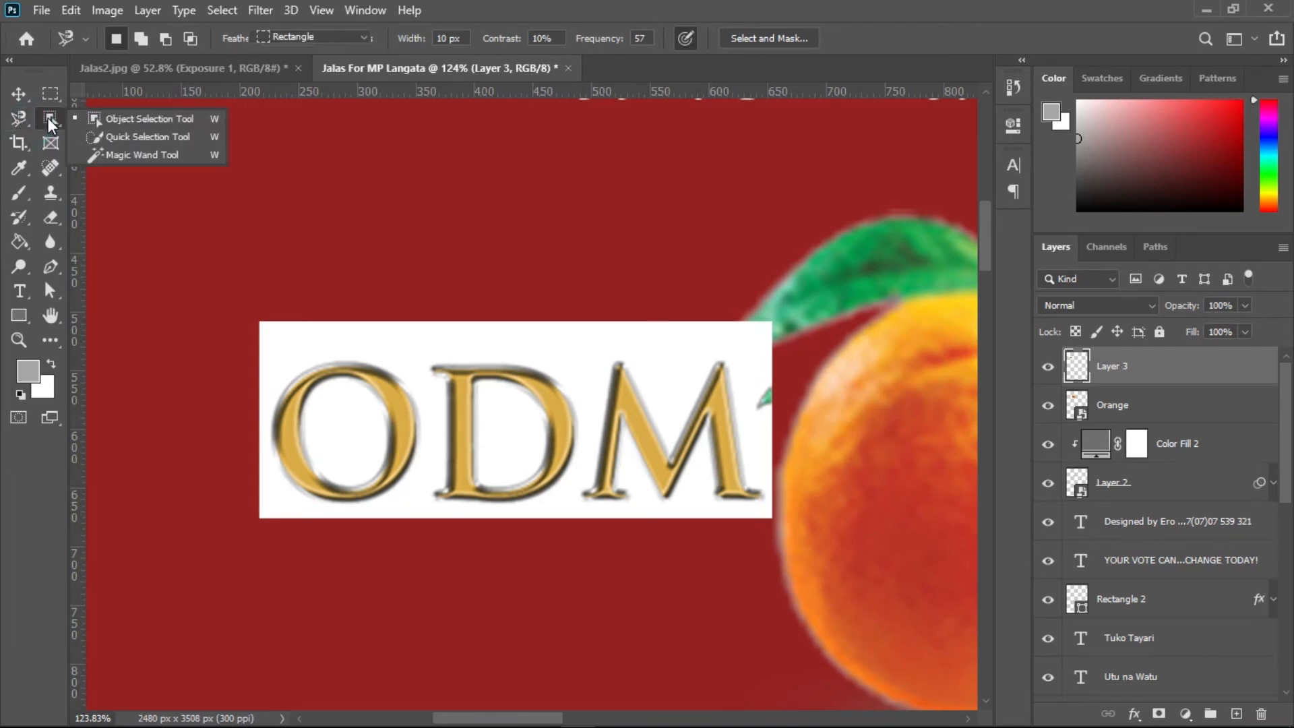
pyautogui.click(129, 159)
pyautogui.click(396, 345)
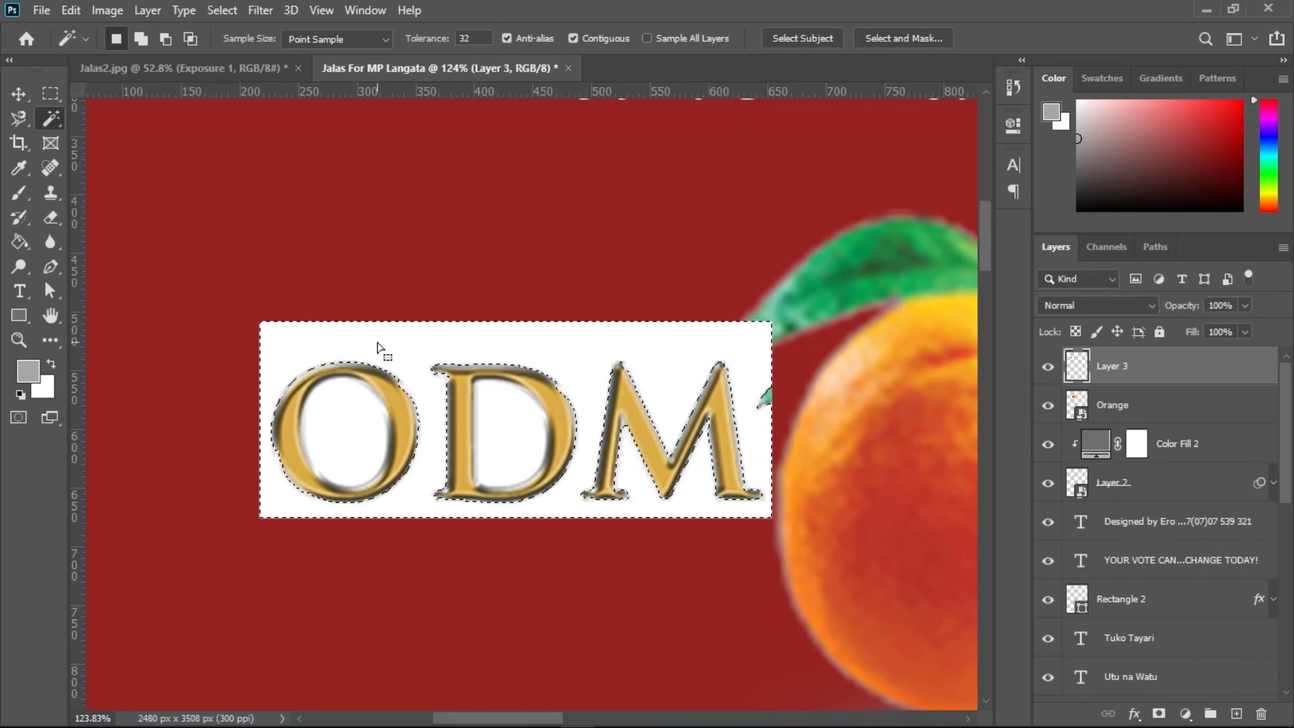
pyautogui.scroll(-3, 375, 346)
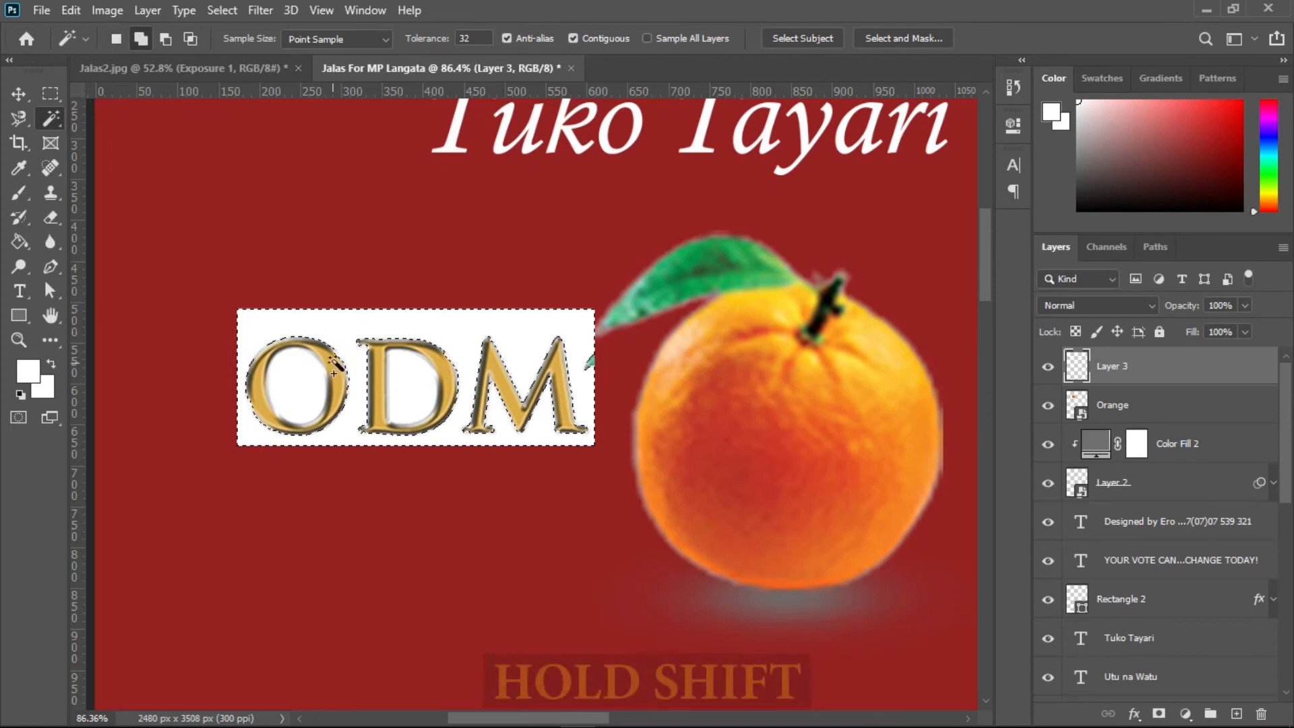
pyautogui.keyDown('shift'); pyautogui.click(292, 387); pyautogui.keyUp('shift')
pyautogui.keyDown('shift'); pyautogui.click(423, 393); pyautogui.keyUp('shift')
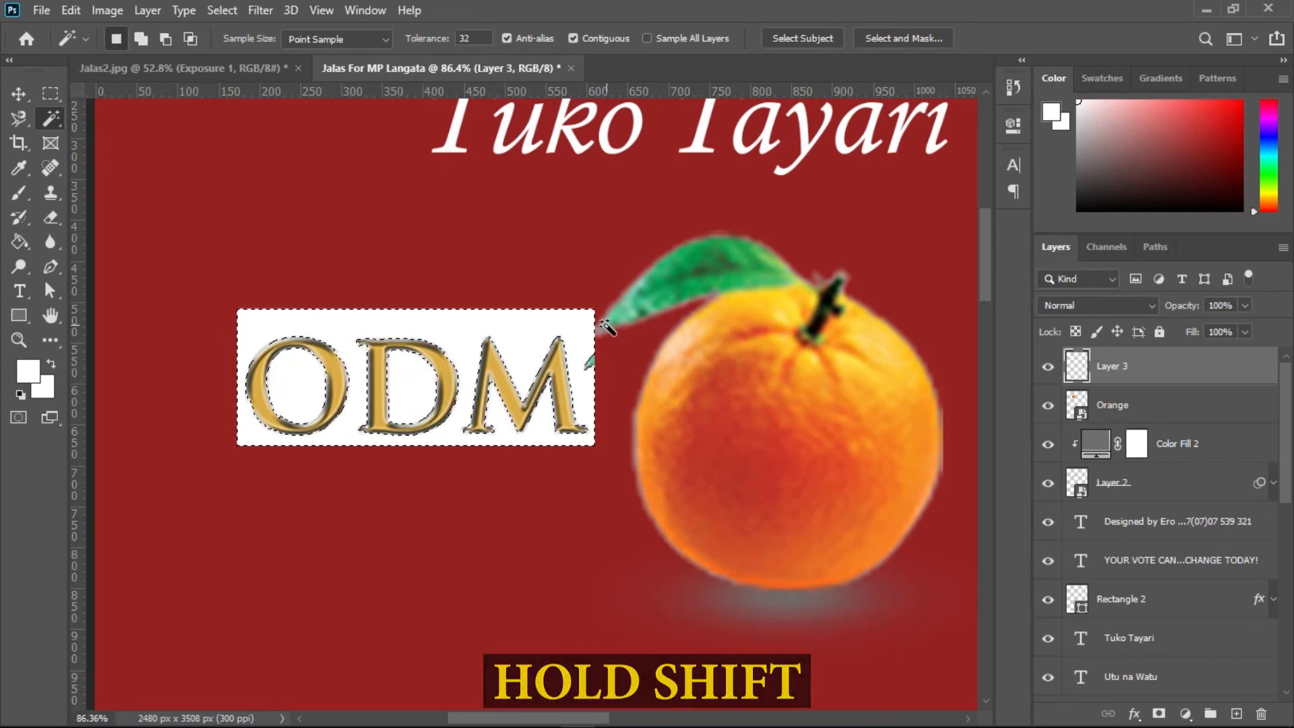
pyautogui.press('Delete')
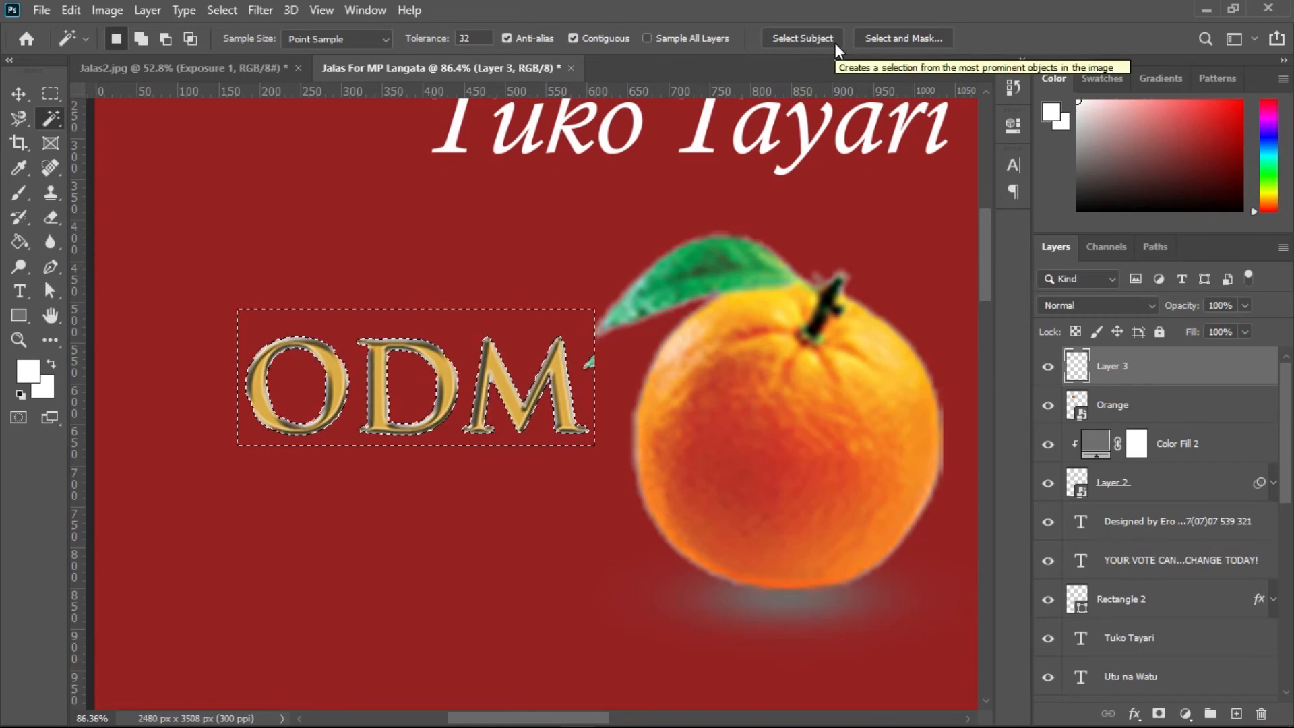
# Bring the selection around the ODM letters into Select and Mask, view it On White, and set Feather to 1 px
pyautogui.click(927, 40)
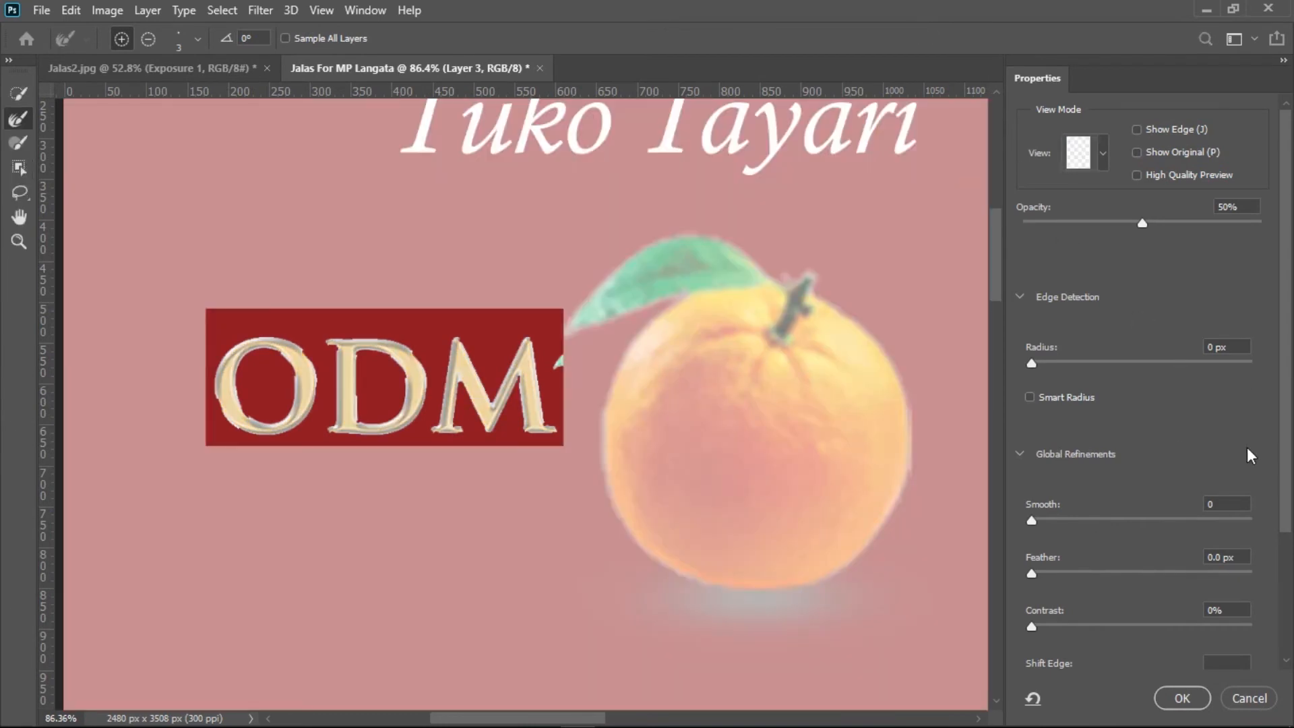
pyautogui.click(1103, 146)
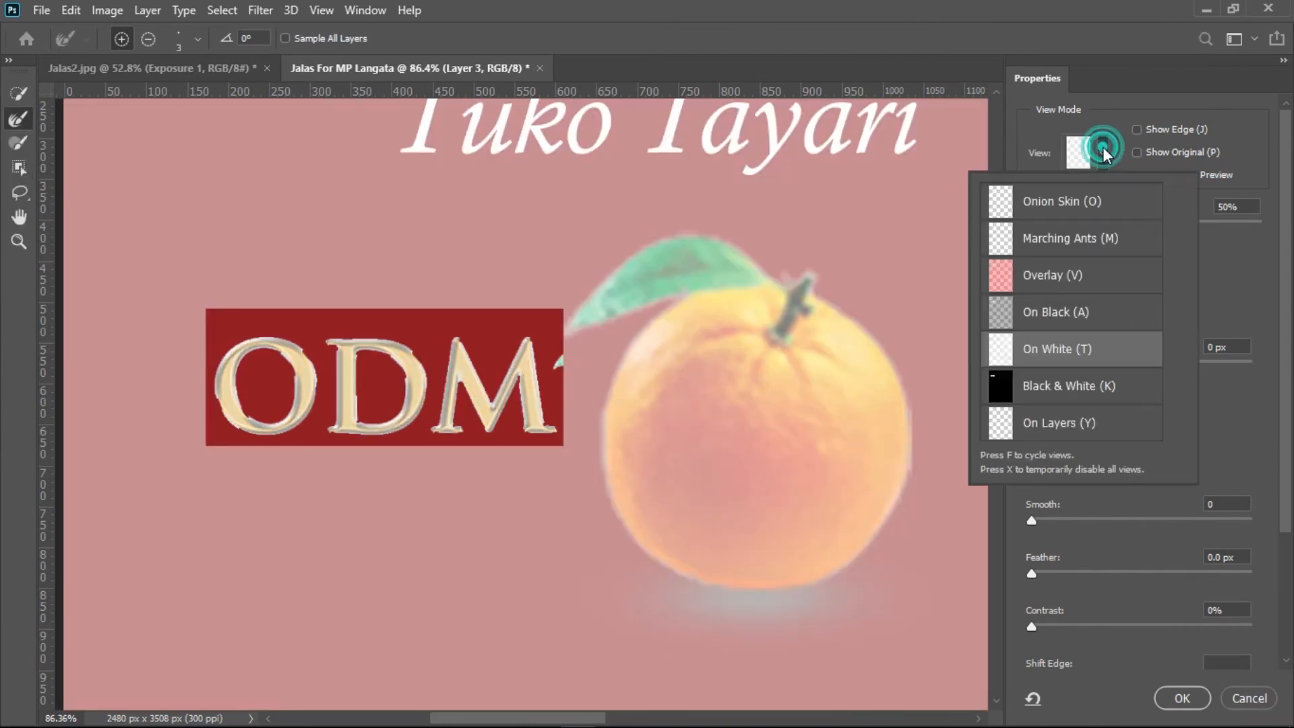
pyautogui.click(1060, 350)
pyautogui.click(1238, 307)
pyautogui.moveTo(1285, 357); pyautogui.dragTo(1287, 427)
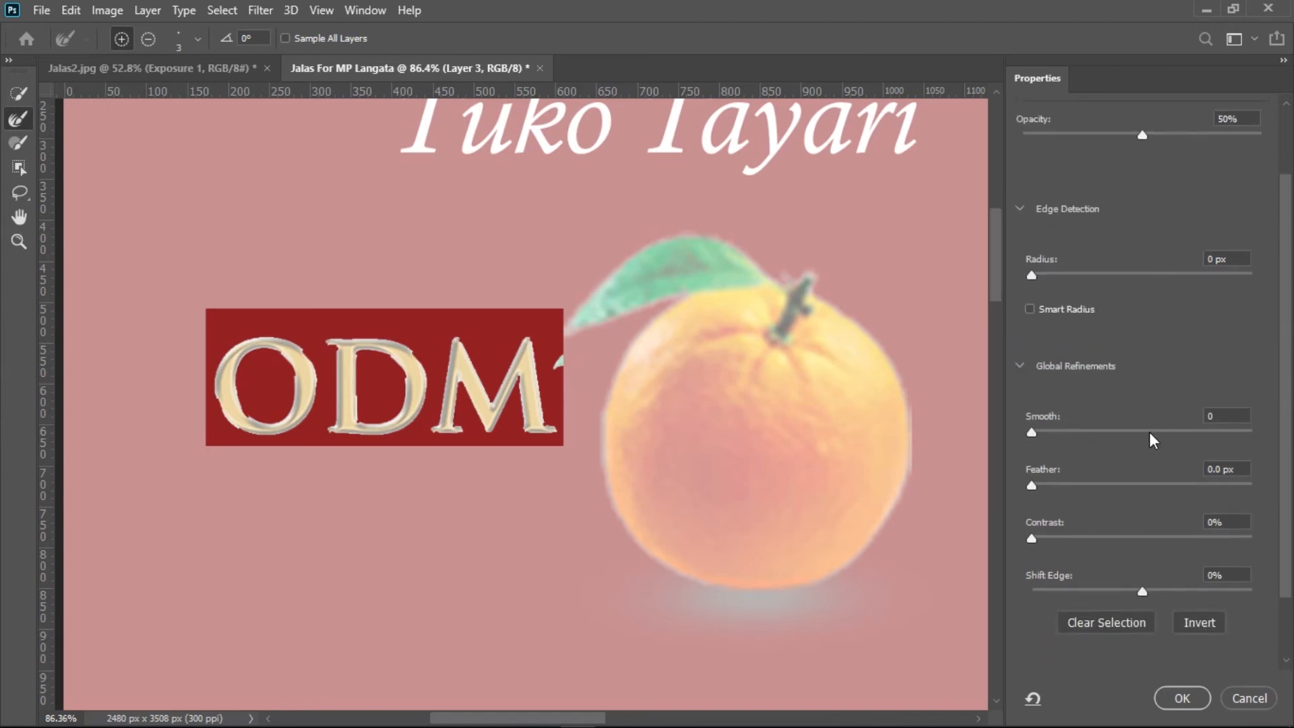
pyautogui.click(1042, 487)
# Set Smooth to 1 and the edge detection radius to 1 px, apply the refinement, and deselect
pyautogui.moveTo(1040, 432); pyautogui.dragTo(1226, 411)
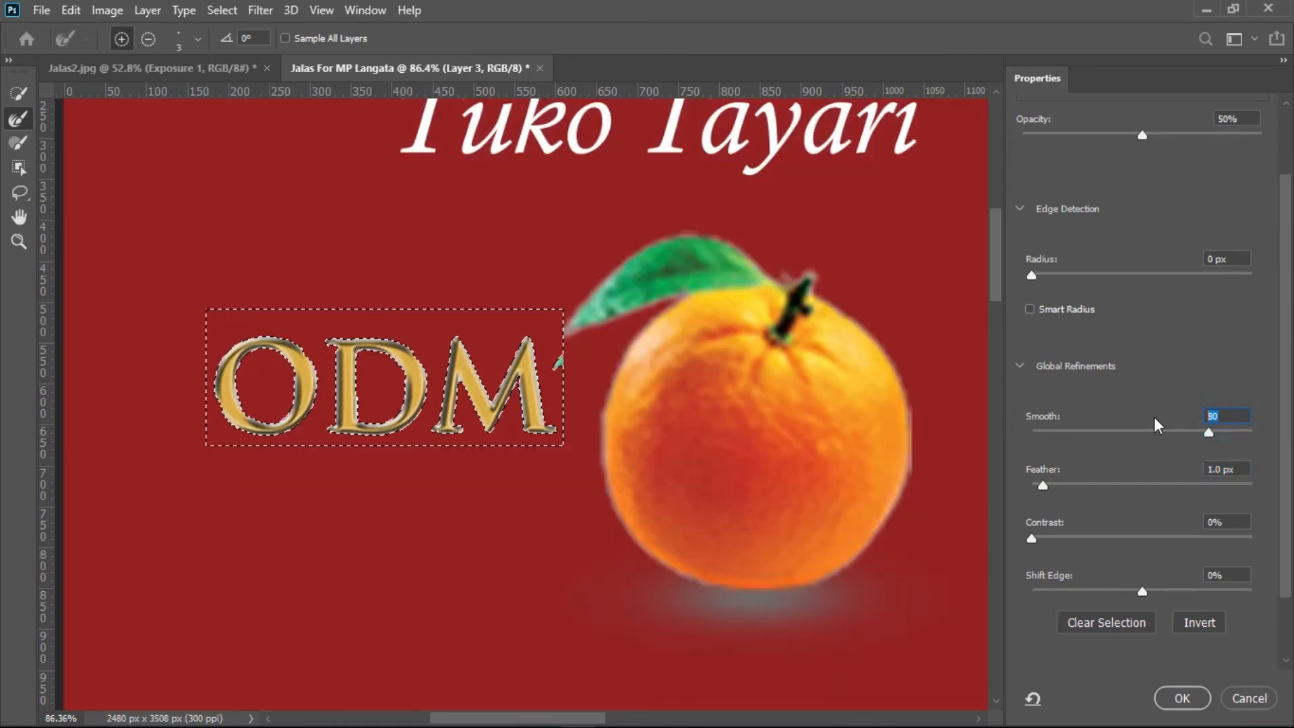
pyautogui.hotkey('ctrl', 'z')
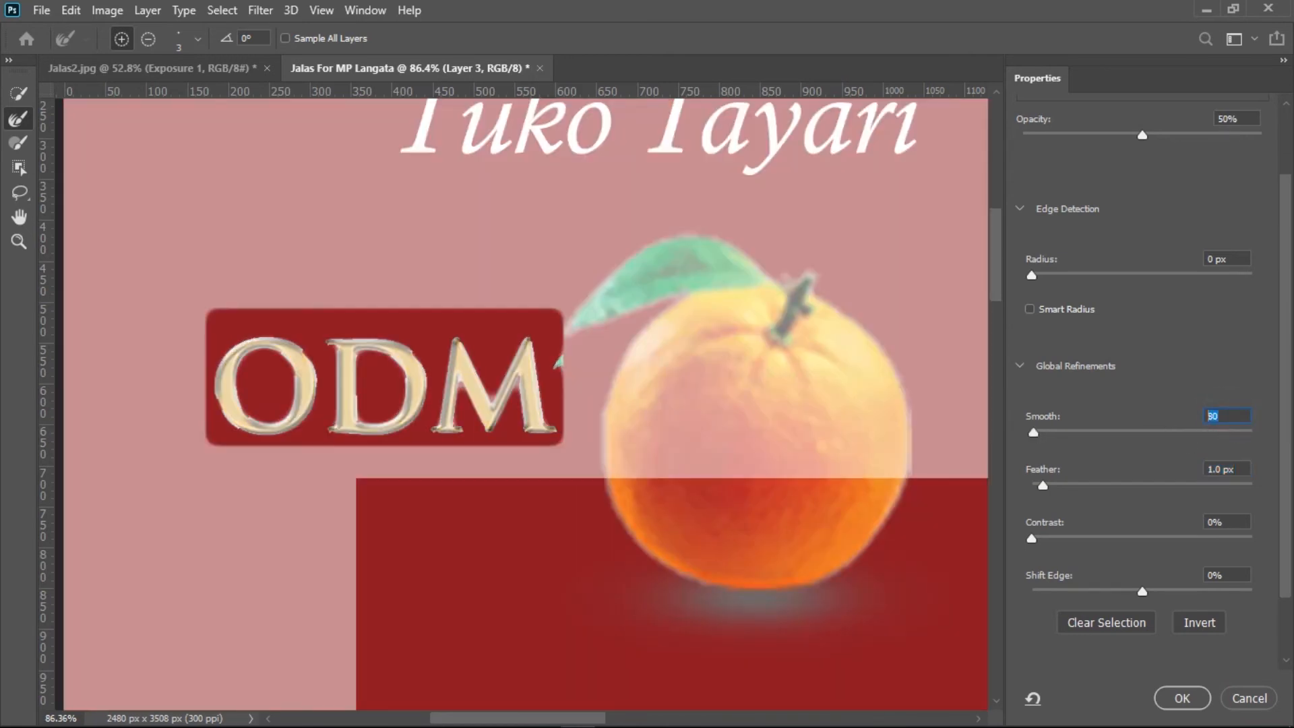
pyautogui.write('1')
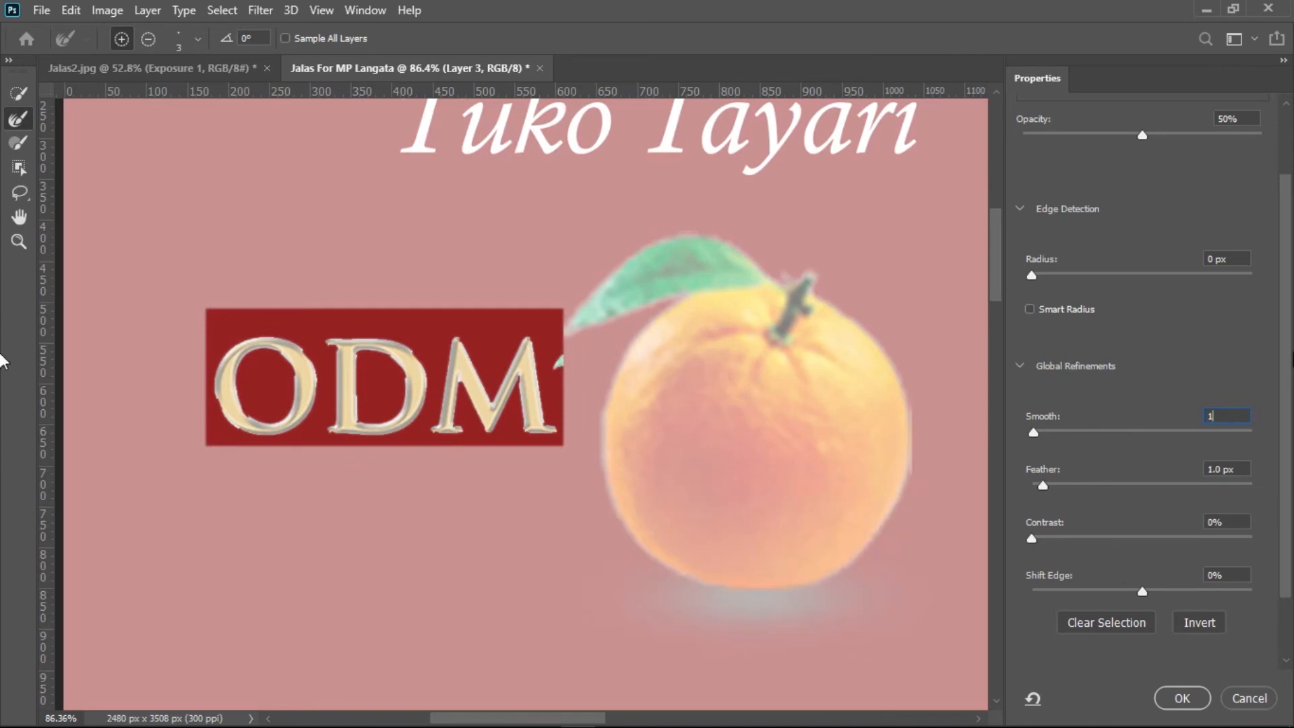
pyautogui.moveTo(1287, 382); pyautogui.dragTo(1280, 373)
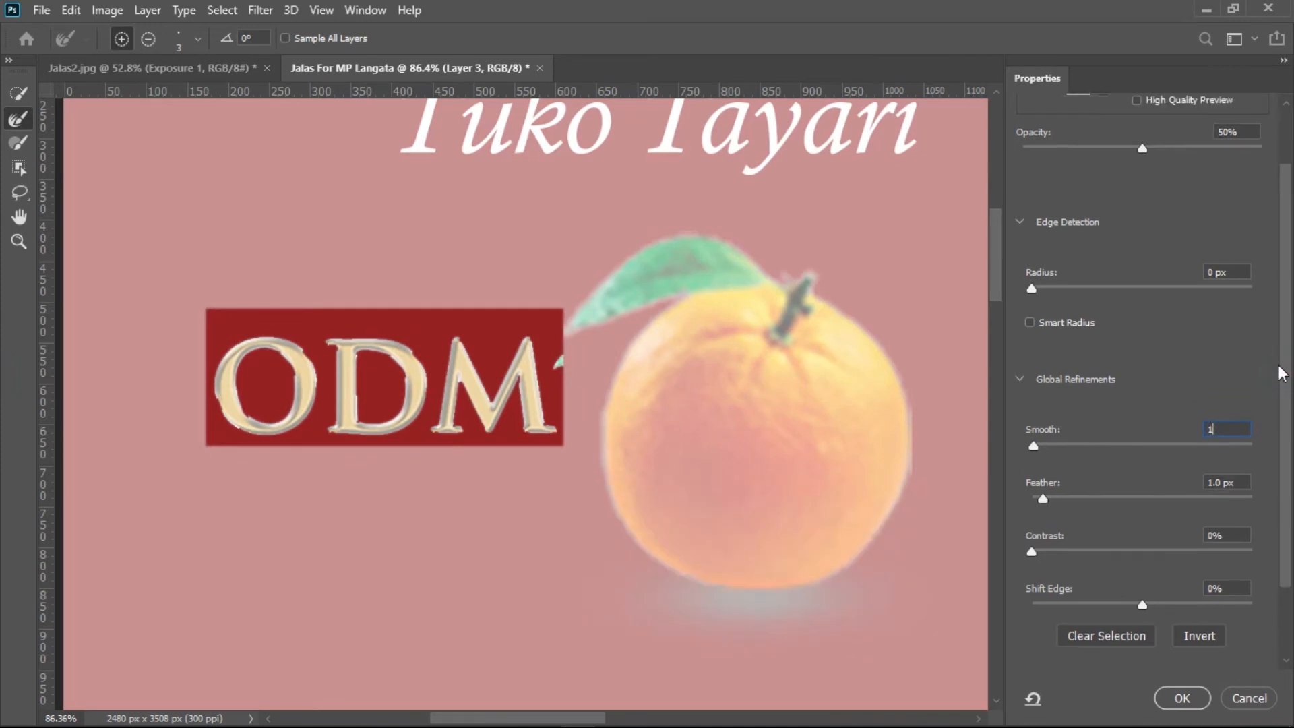
pyautogui.click(1041, 289)
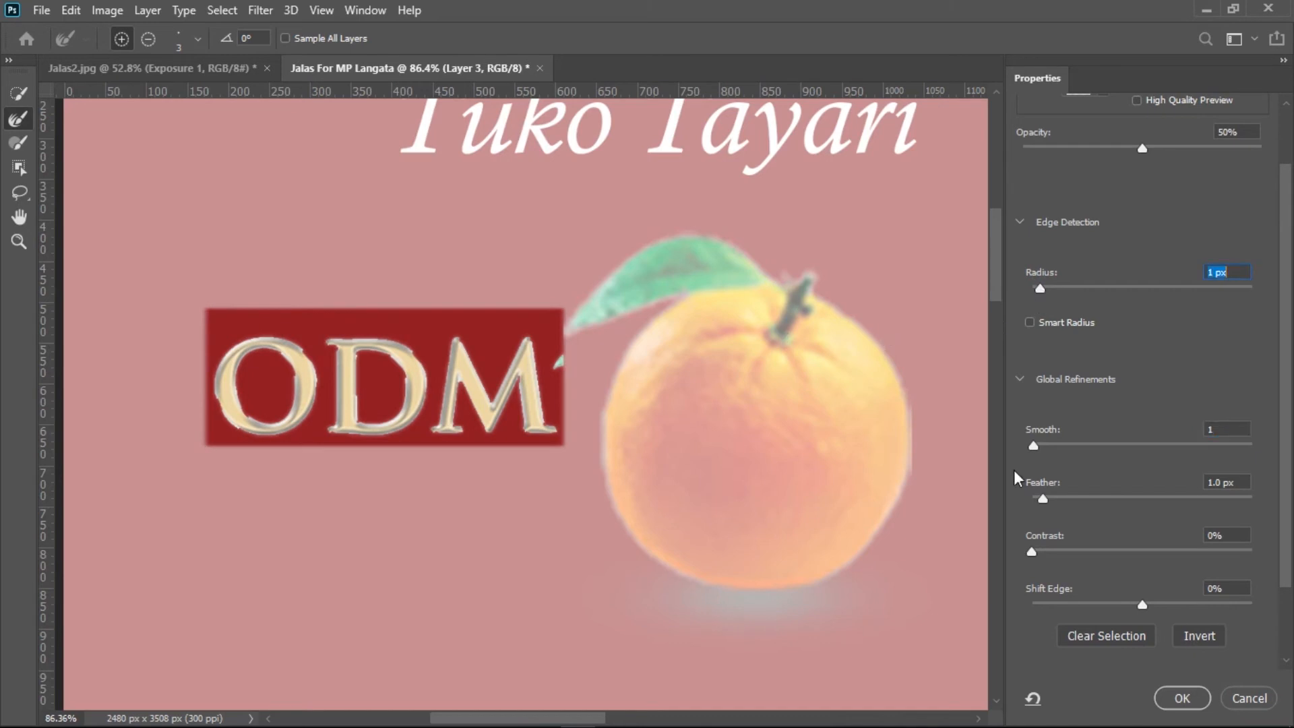
pyautogui.click(1184, 699)
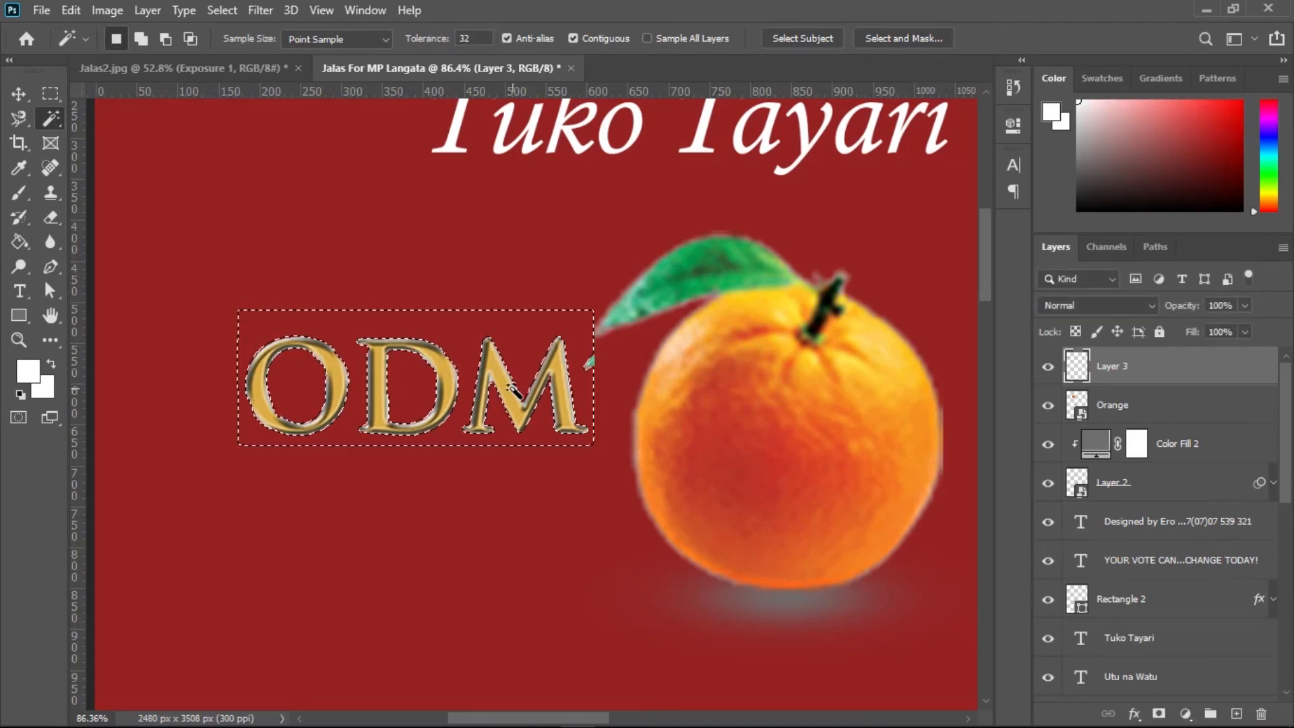
pyautogui.hotkey('ctrl', 'd')
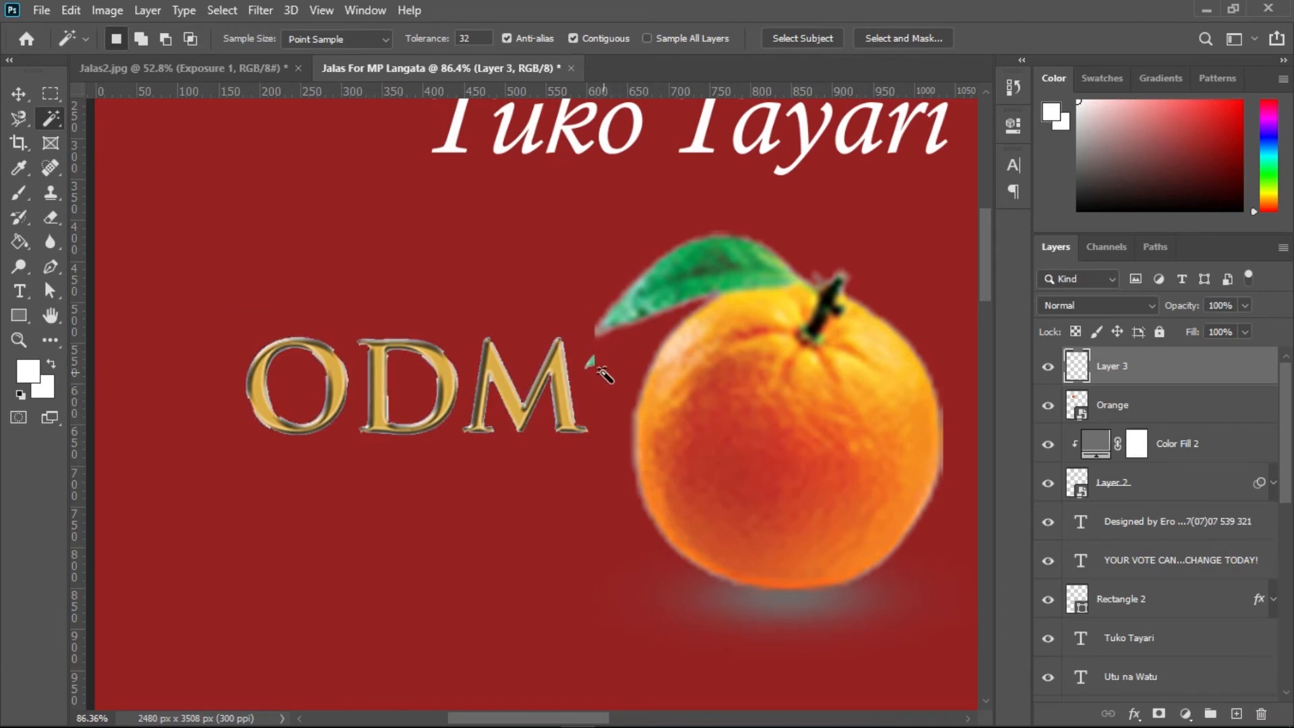
# Erase the stray green leaf fragment beside the M of ODM using a rectangular marquee selection, and deselect
pyautogui.rightClick(50, 95)
pyautogui.click(134, 95)
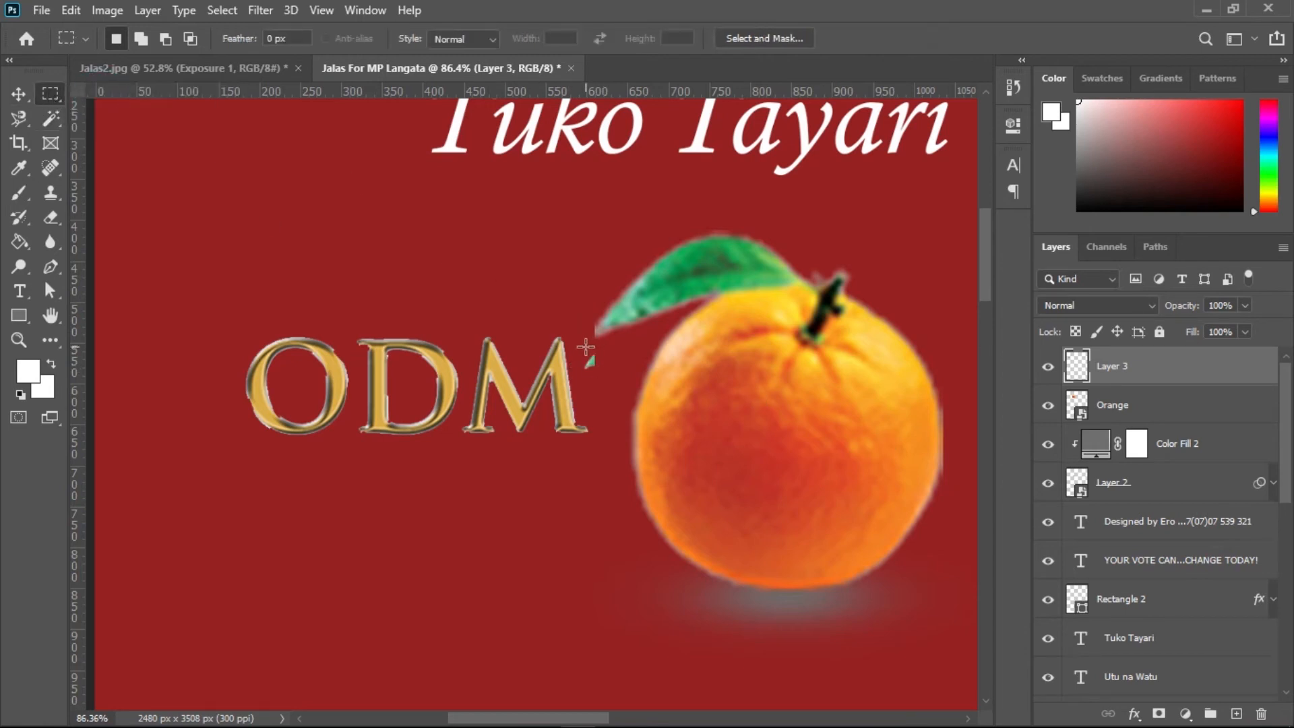
pyautogui.moveTo(582, 346); pyautogui.dragTo(604, 381)
pyautogui.hotkey('ctrl', 'd')
# Duplicate the Tuko Tayari text, place the copy beneath the ODM lettering, and scale it to about 55%
pyautogui.press('v')
pyautogui.moveTo(551, 423); pyautogui.dragTo(508, 427)
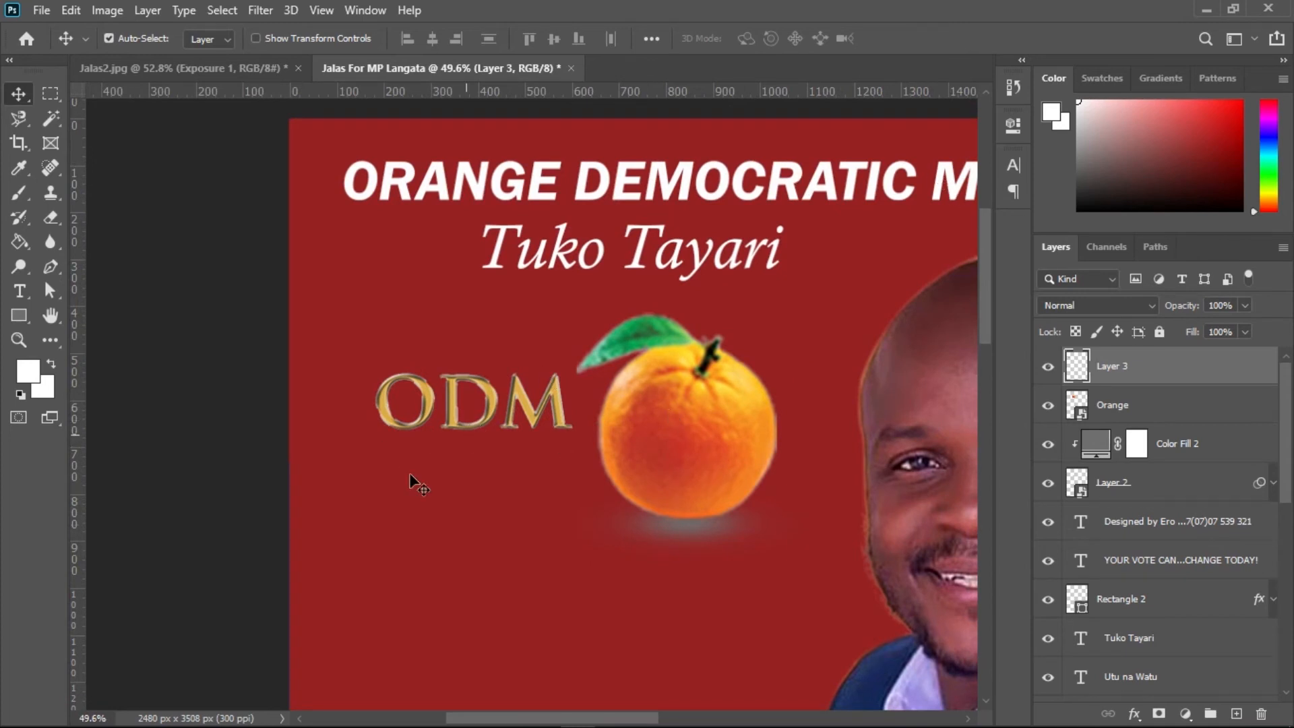
pyautogui.click(693, 263)
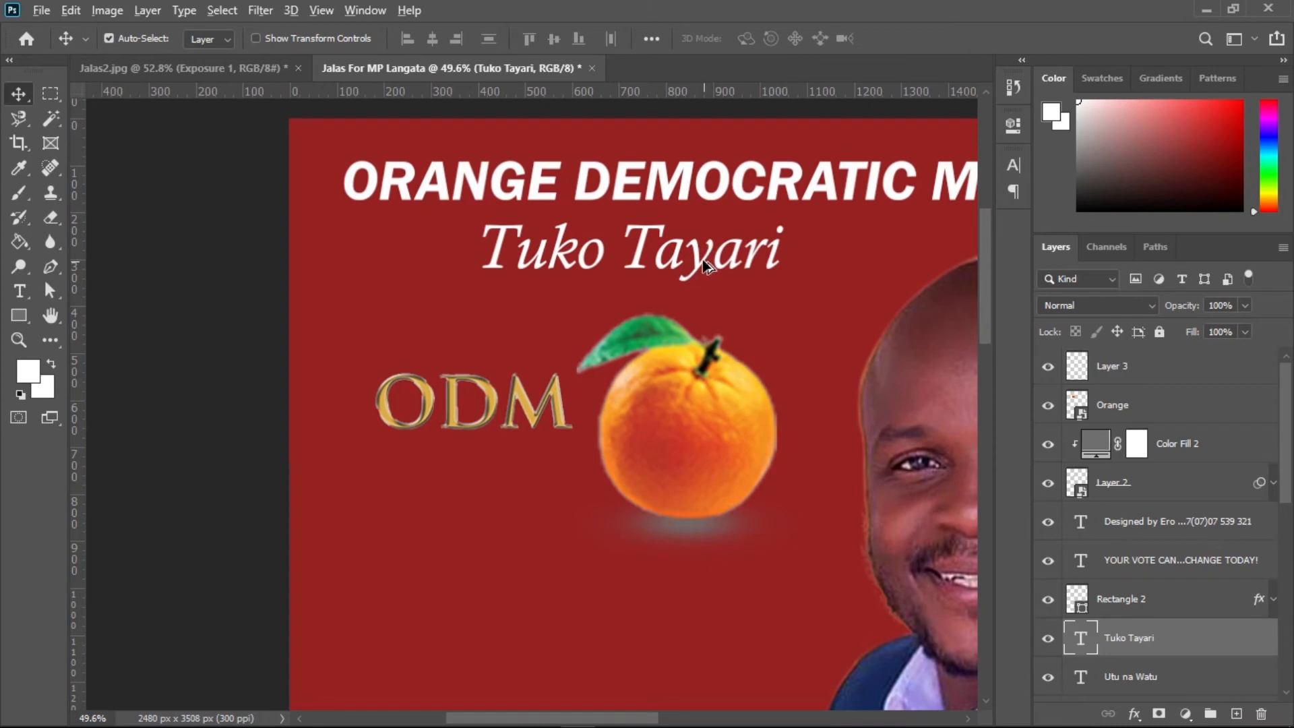
pyautogui.moveTo(704, 264); pyautogui.dragTo(523, 489)
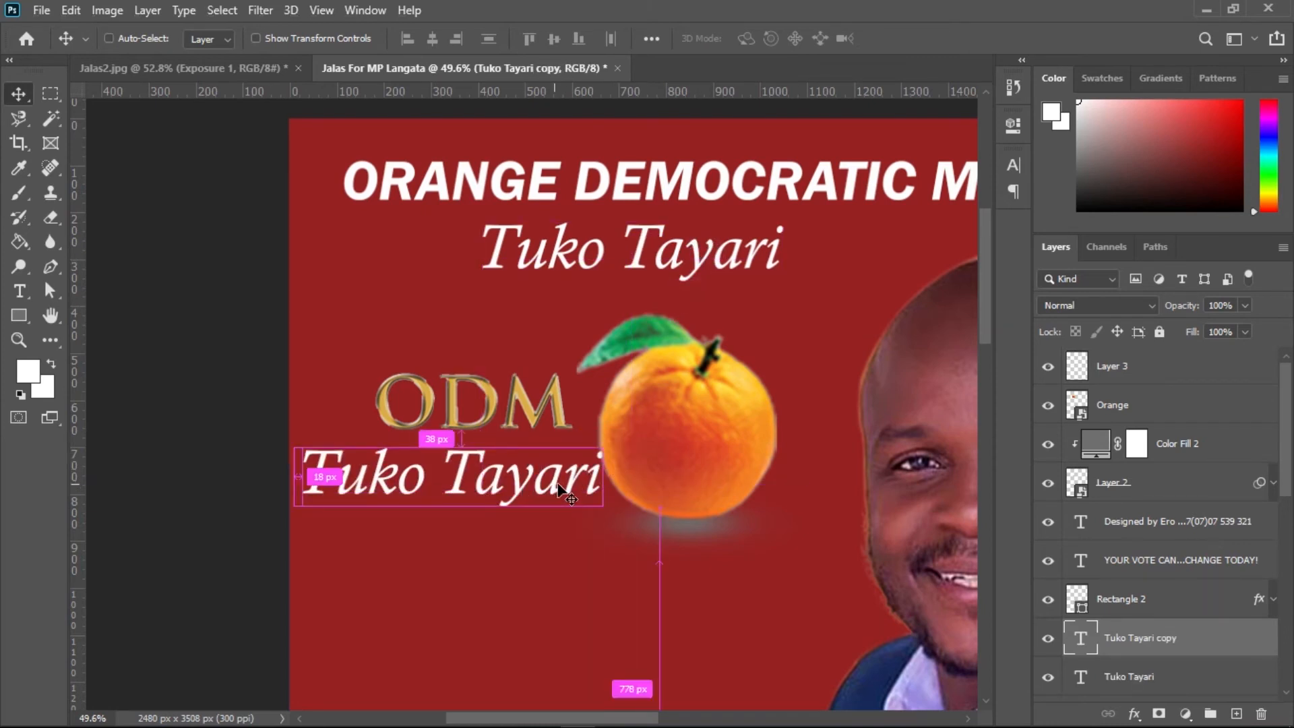
pyautogui.hotkey('ctrl', 't')
pyautogui.moveTo(565, 462); pyautogui.dragTo(519, 476)
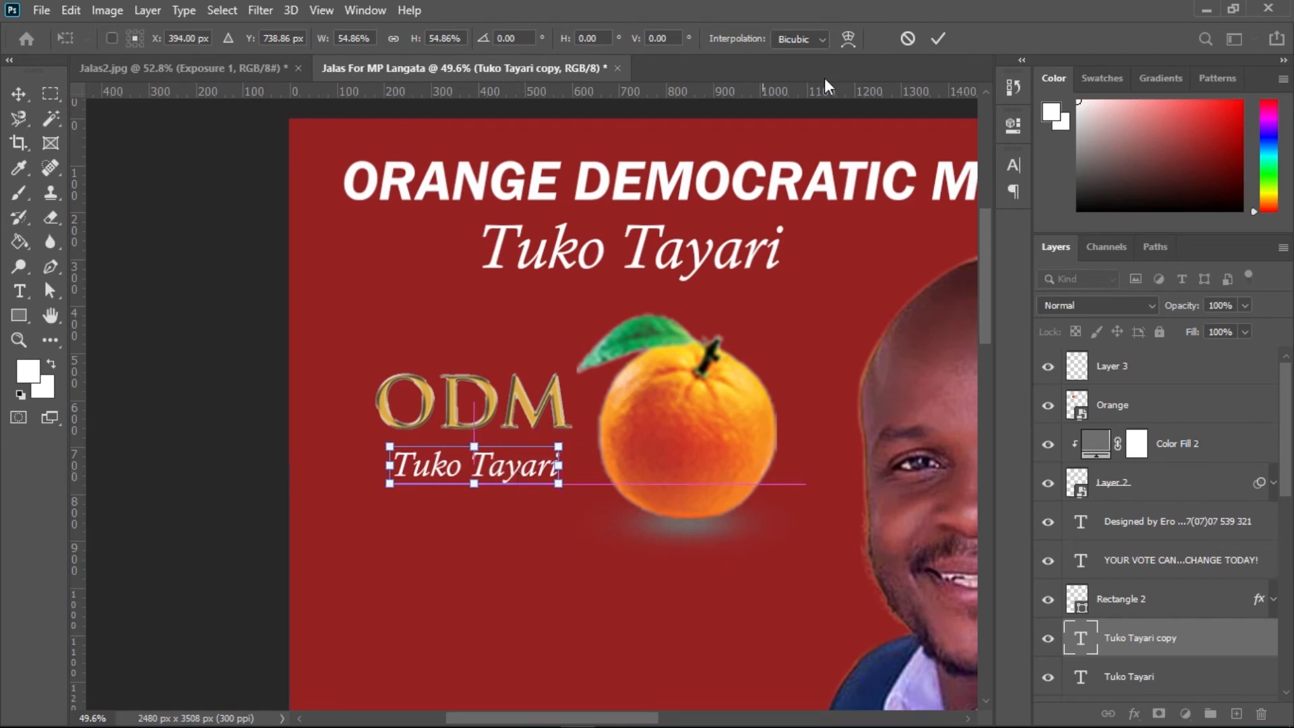
pyautogui.click(939, 39)
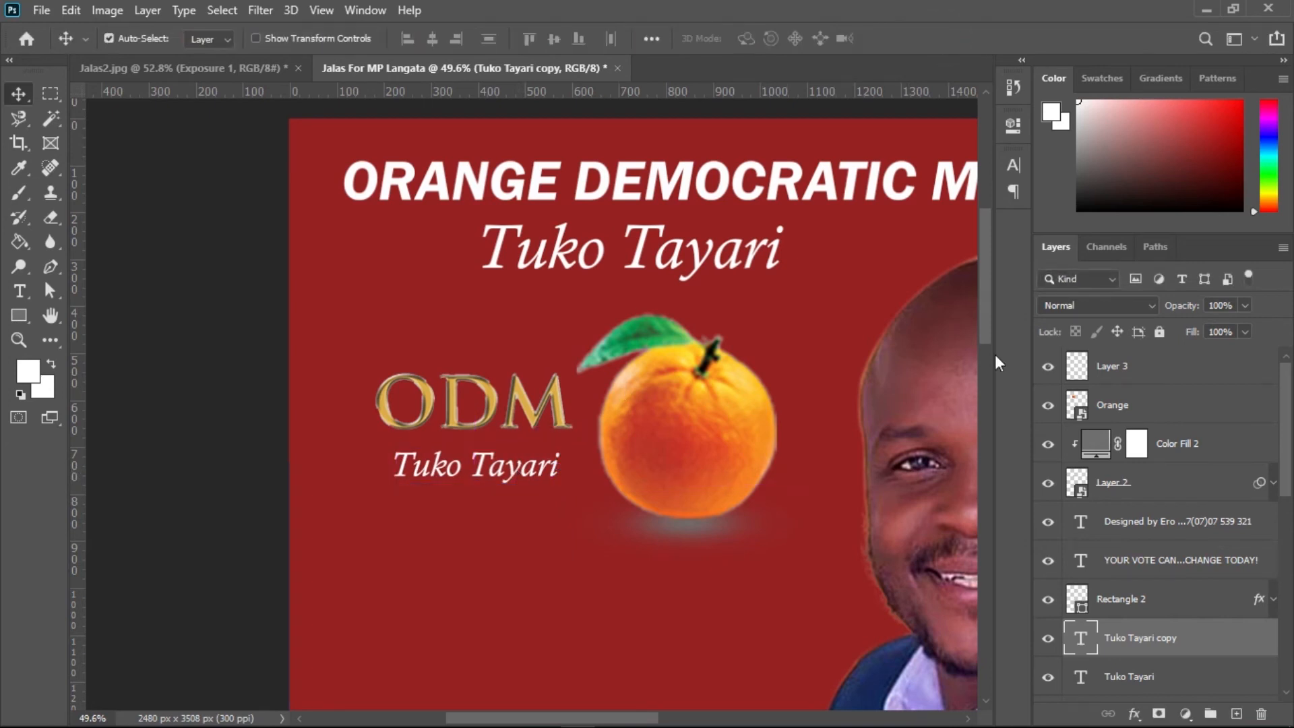
# Rename the golden lettering's layer, Layer 3, as ODM
pyautogui.click(1120, 368)
pyautogui.doubleClick(1116, 365)
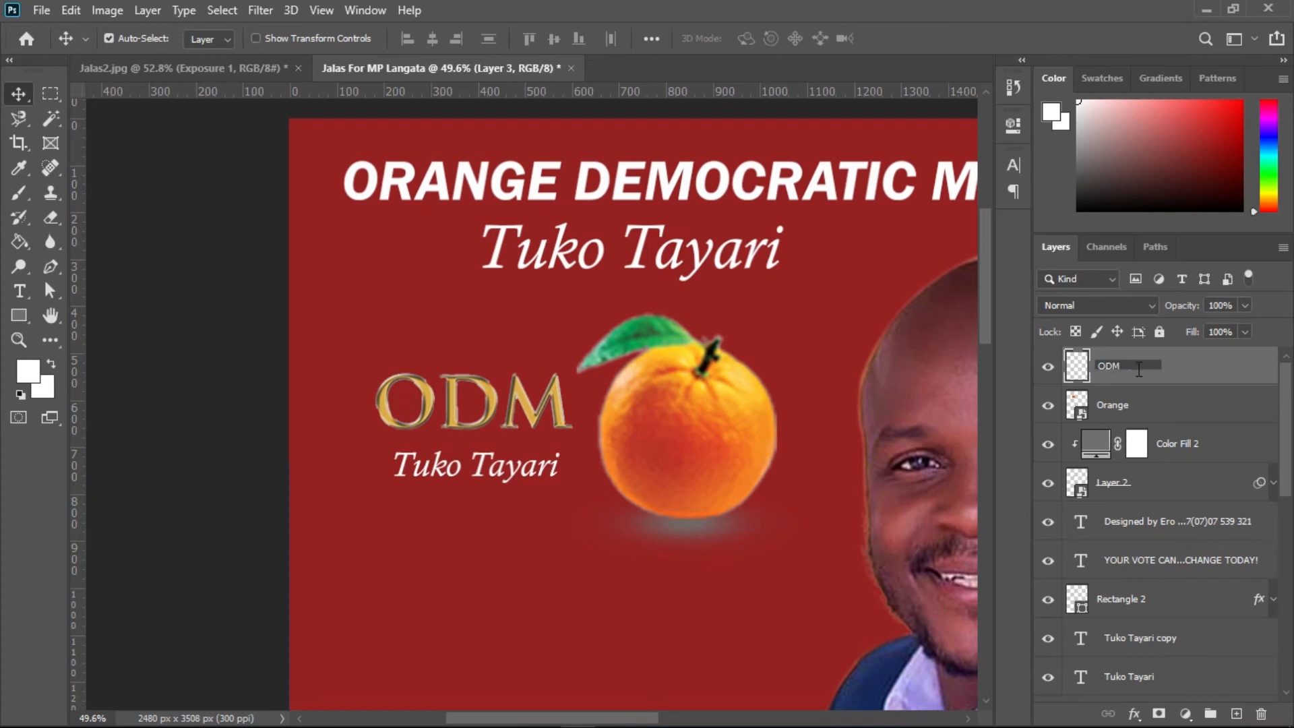
pyautogui.write('ODM')
pyautogui.press('Return')
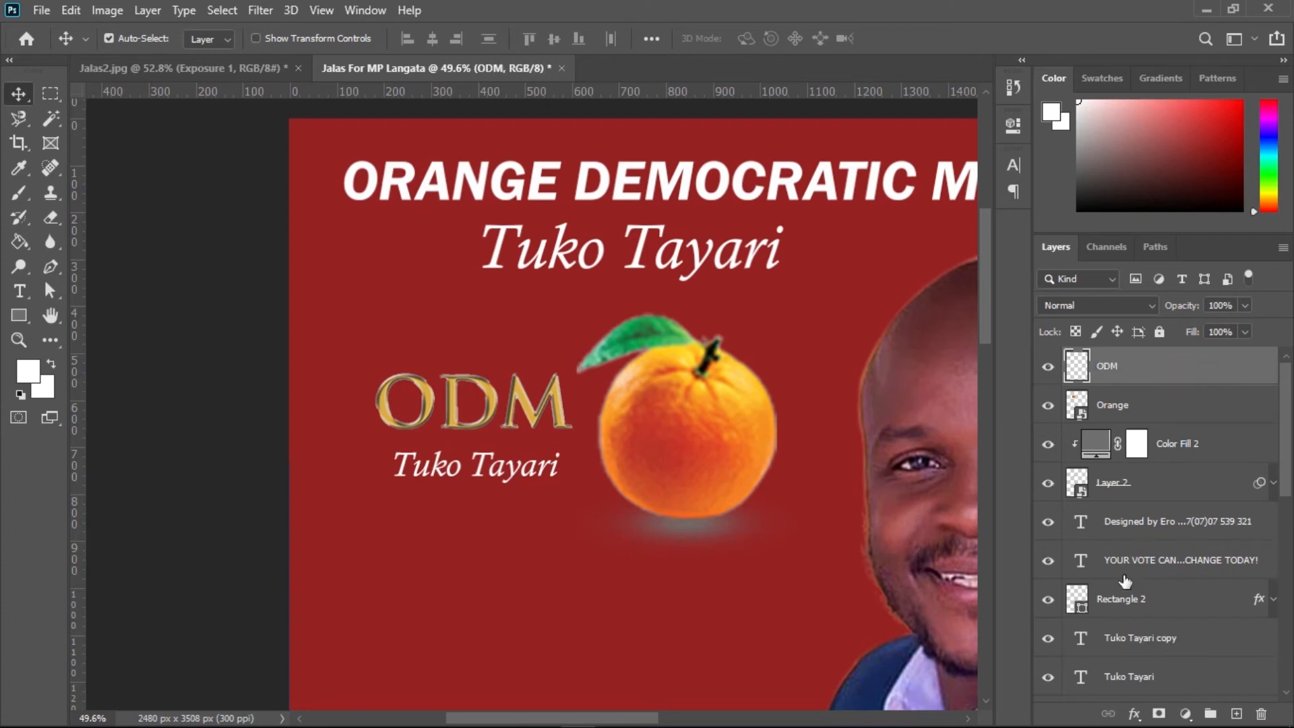
# Enlarge the ODM lettering and the Tuko Tayari copy together to about 125%, and shift them up with the copy closer beneath ODM
pyautogui.click(1164, 646)
pyautogui.click(510, 445)
pyautogui.hotkey('ctrl', 't')
pyautogui.moveTo(375, 482); pyautogui.dragTo(330, 518)
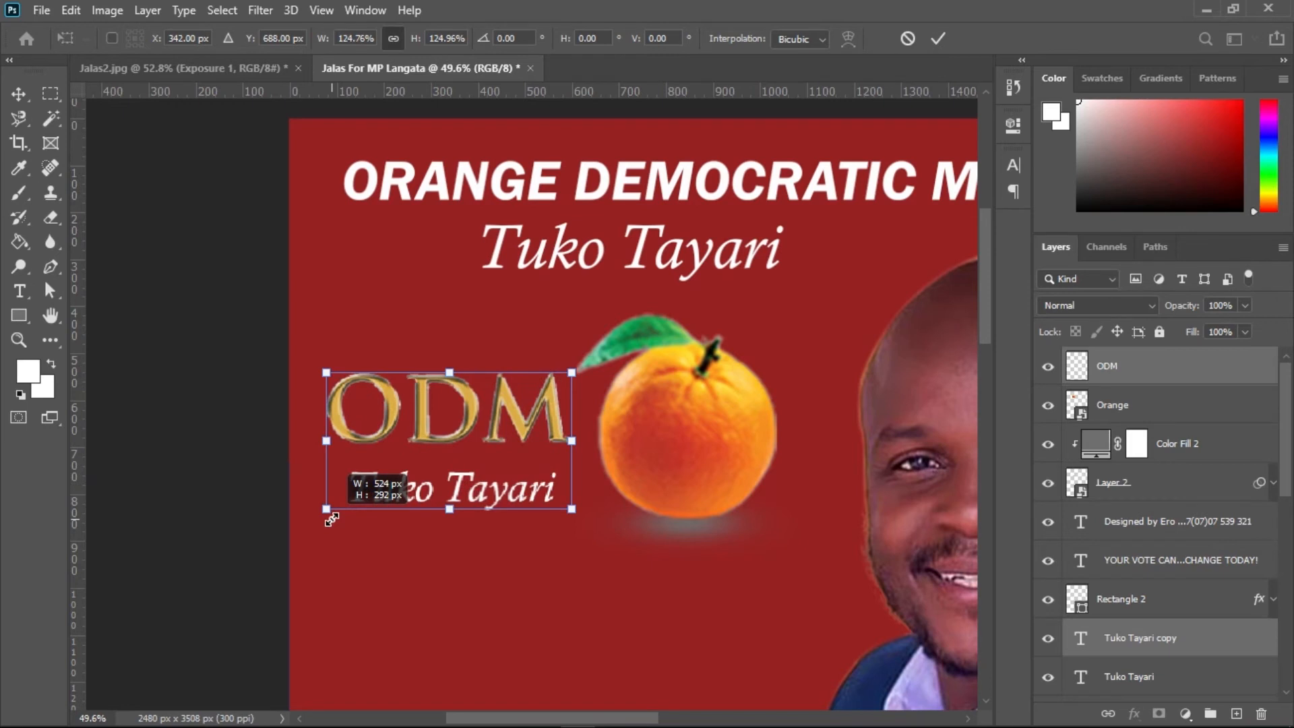
pyautogui.click(938, 39)
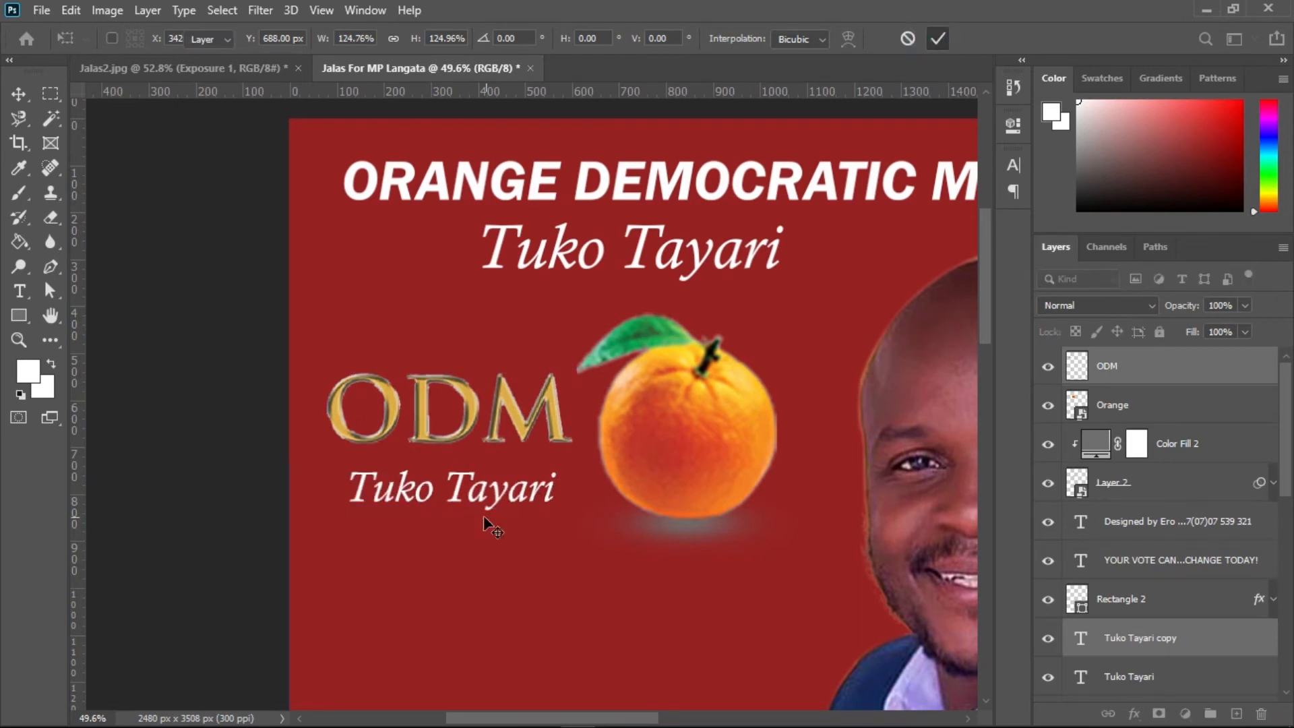
pyautogui.moveTo(483, 499); pyautogui.dragTo(482, 487)
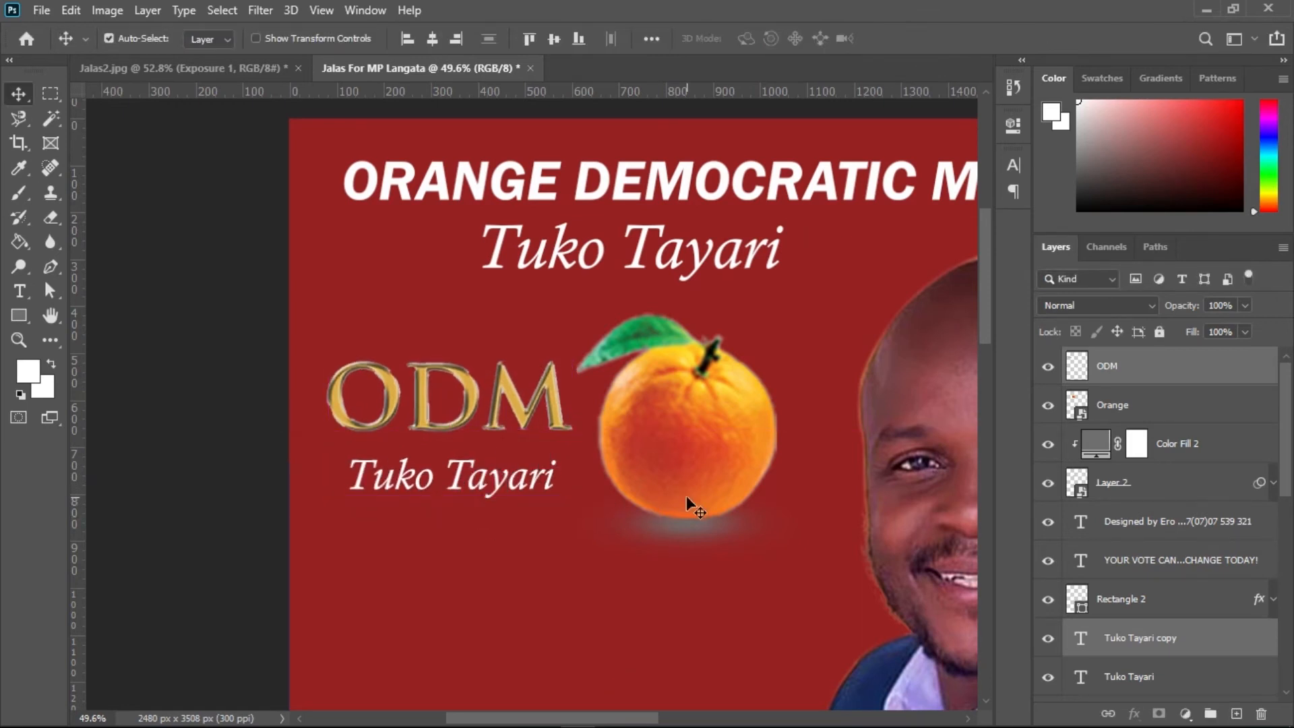
pyautogui.moveTo(482, 475); pyautogui.dragTo(483, 463)
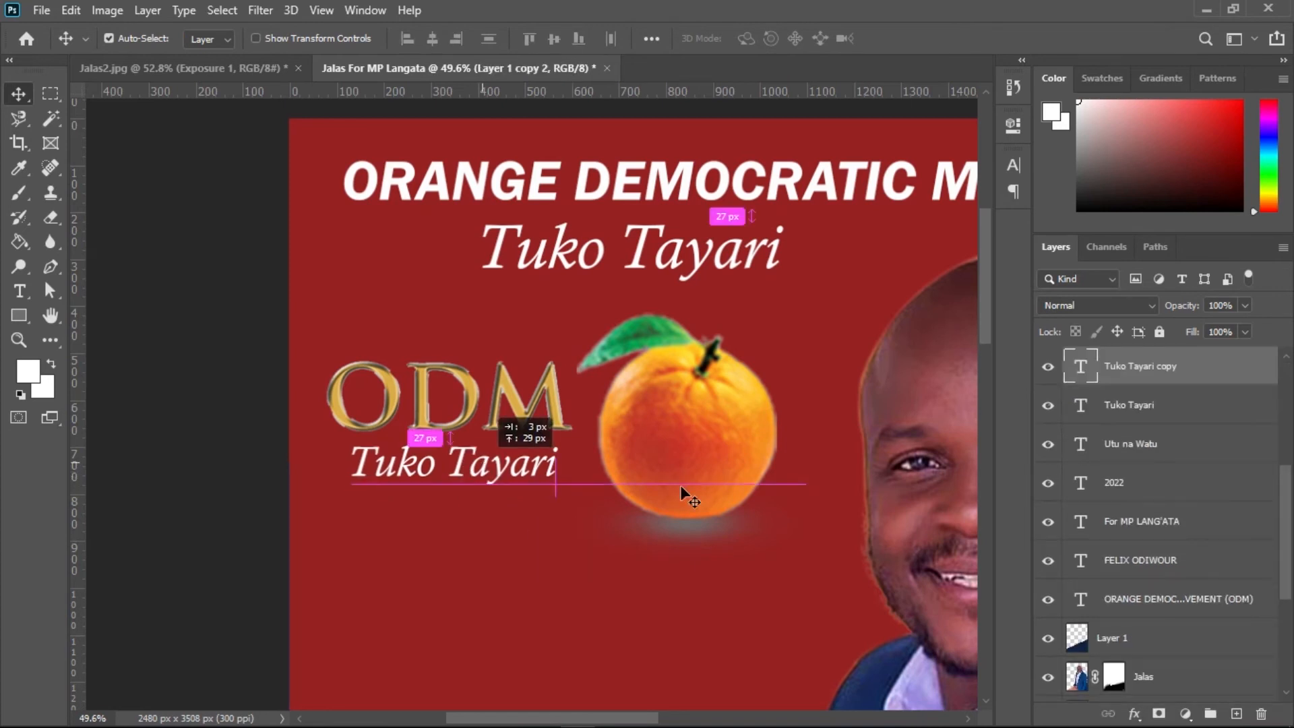
# Scale the ODM, Orange, Layer 2 and Tuko Tayari copy layers together to about 82% and place them slightly lower, beside the candidate's face
pyautogui.scroll(-2, 531, 484)
pyautogui.scroll(-3, 532, 483)
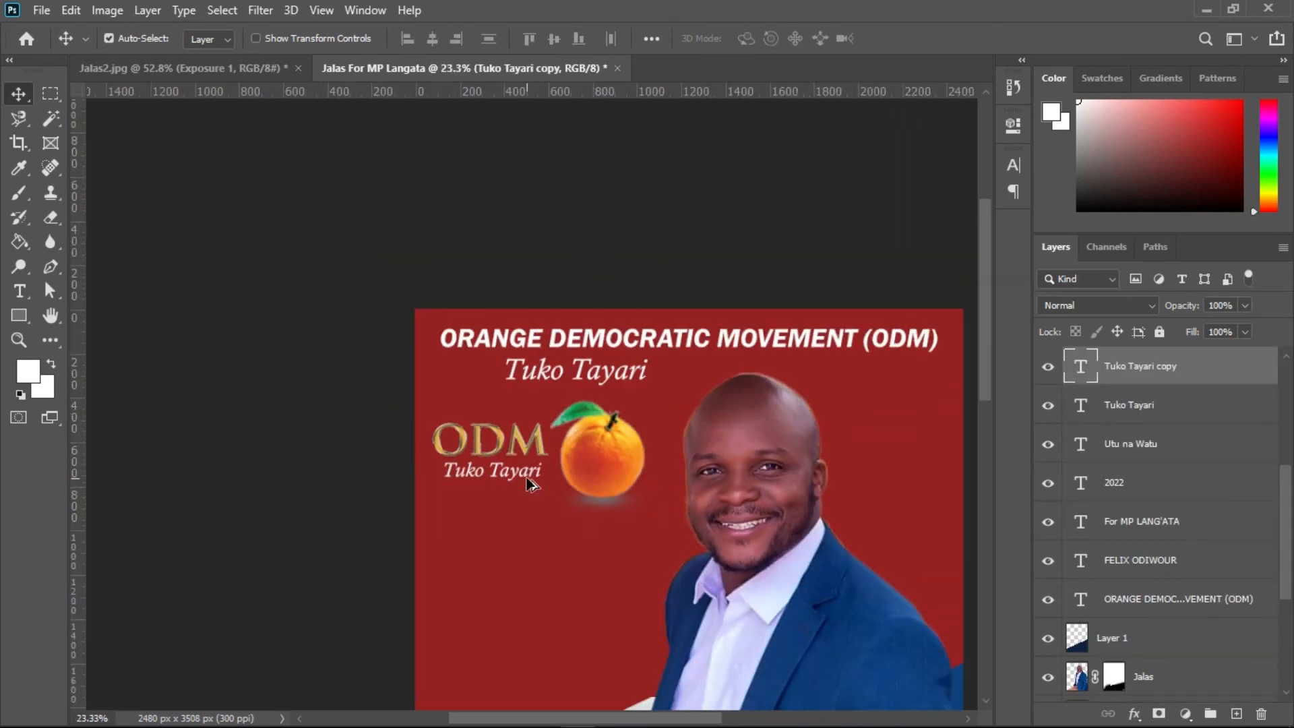
pyautogui.scroll(3, 531, 484)
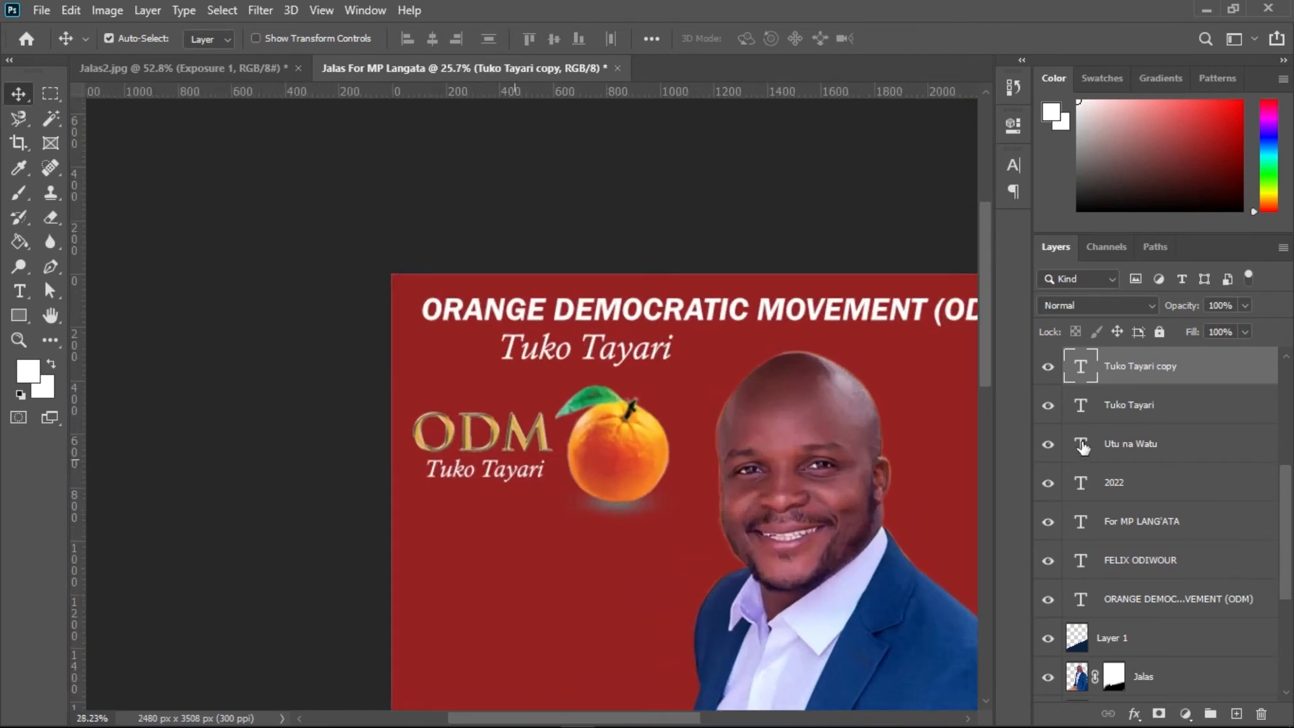
pyautogui.scroll(4, 1169, 526)
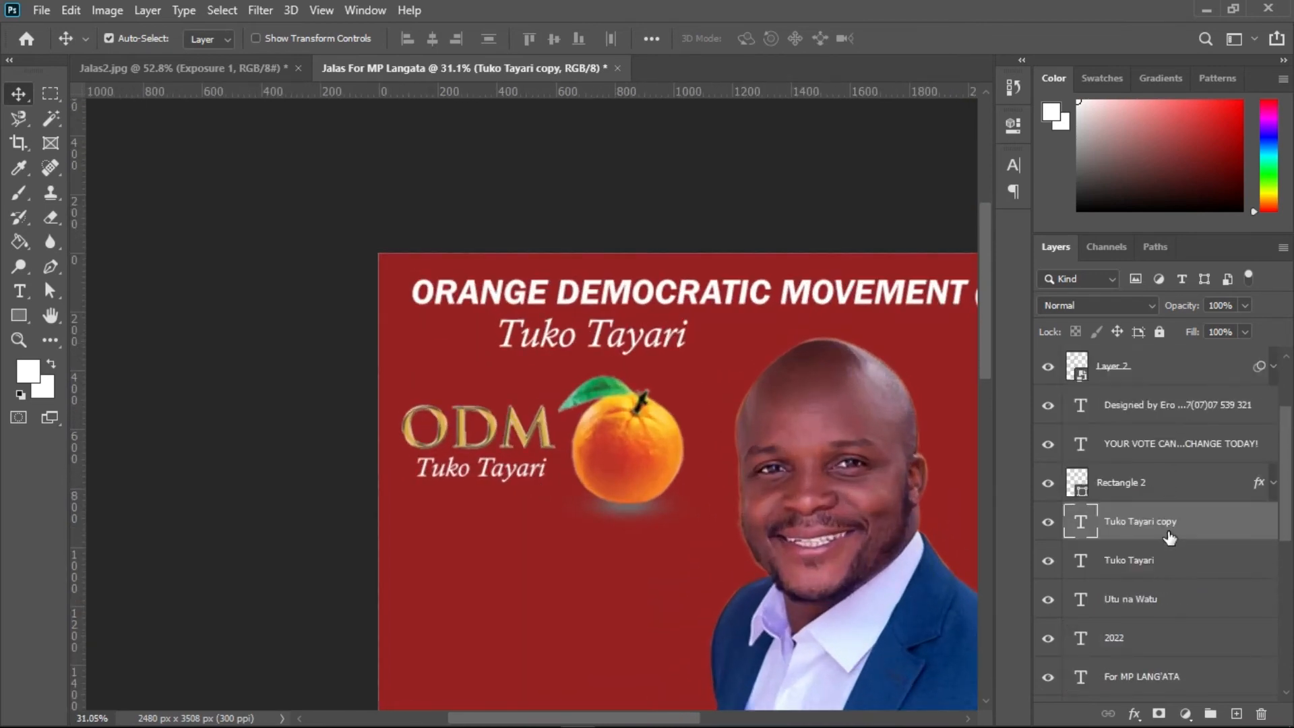
pyautogui.keyDown('ctrl'); pyautogui.click(1126, 404); pyautogui.keyUp('ctrl')
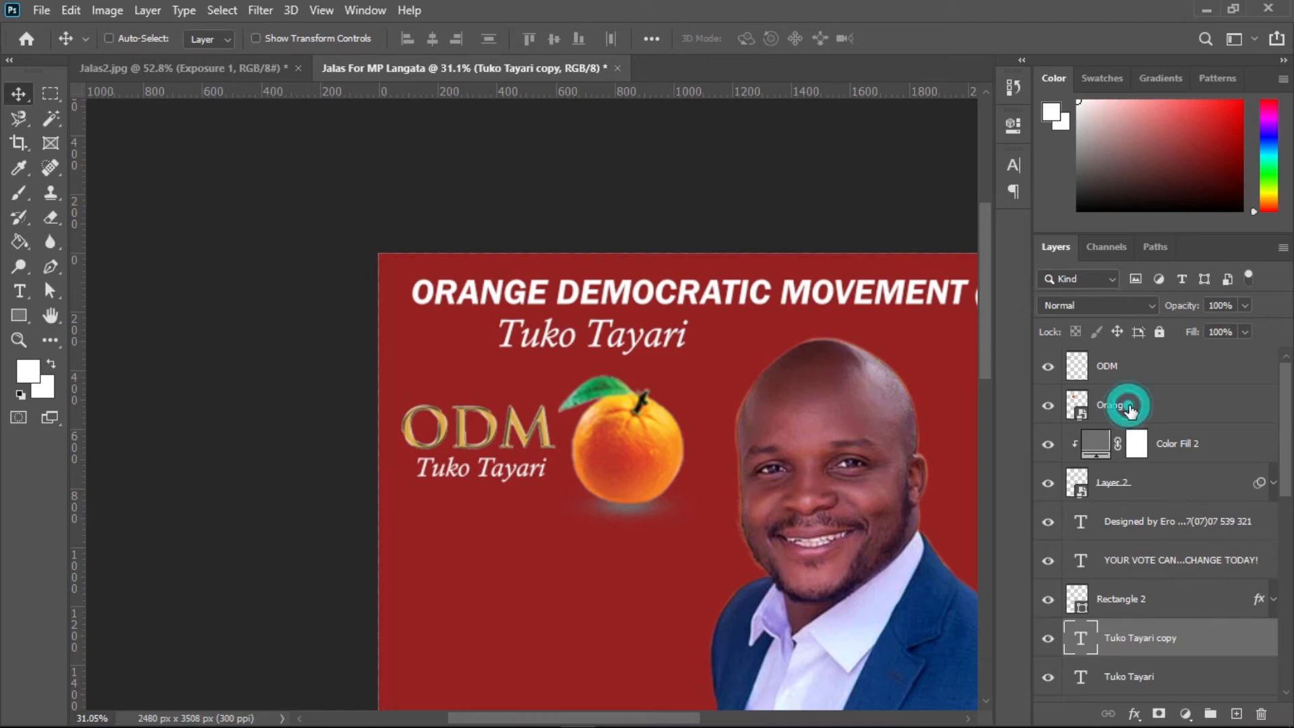
pyautogui.keyDown('ctrl'); pyautogui.click(1115, 367); pyautogui.keyUp('ctrl')
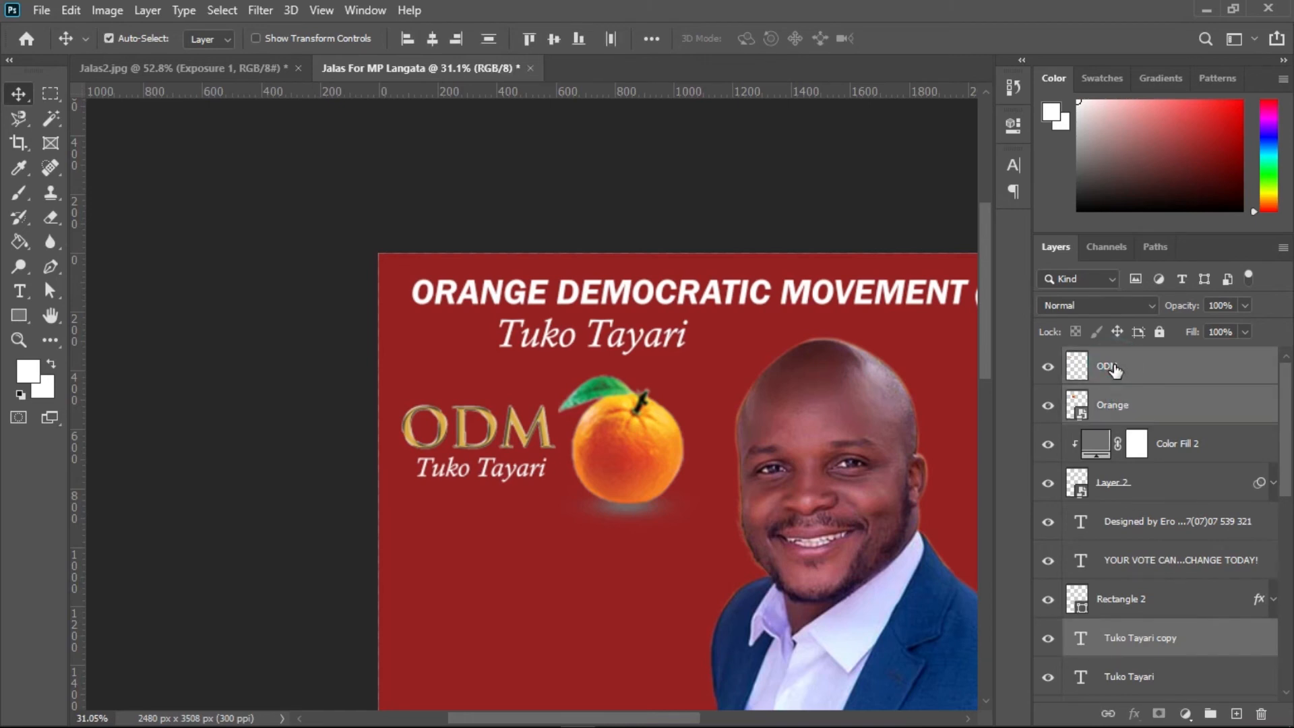
pyautogui.keyDown('ctrl'); pyautogui.click(1172, 492); pyautogui.keyUp('ctrl')
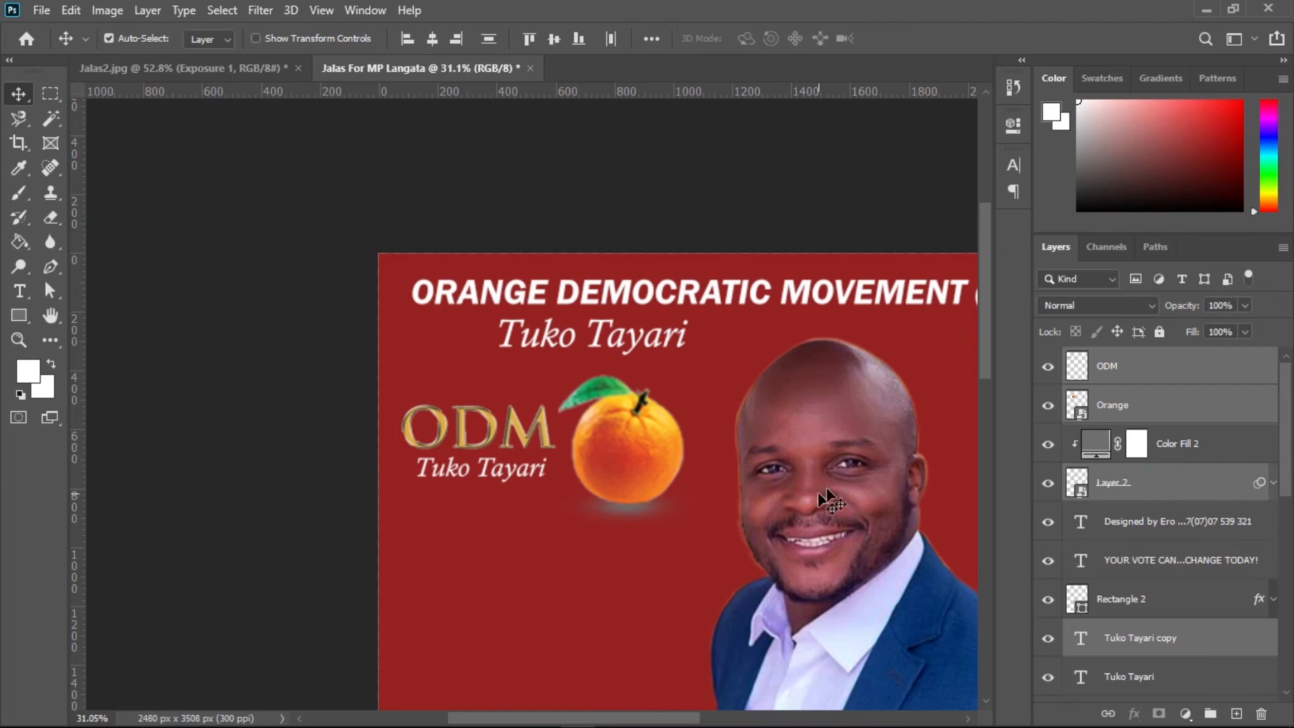
pyautogui.press('ctrl')
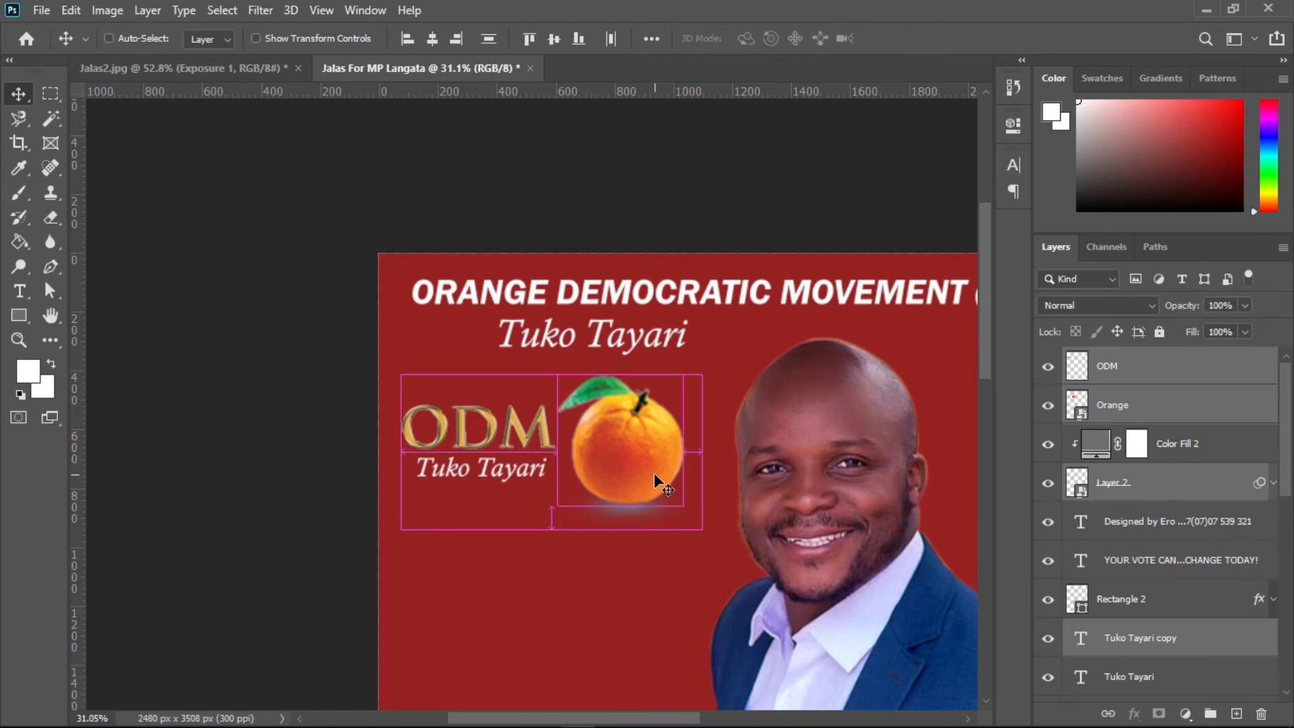
pyautogui.hotkey('ctrl', 't')
pyautogui.click(664, 301)
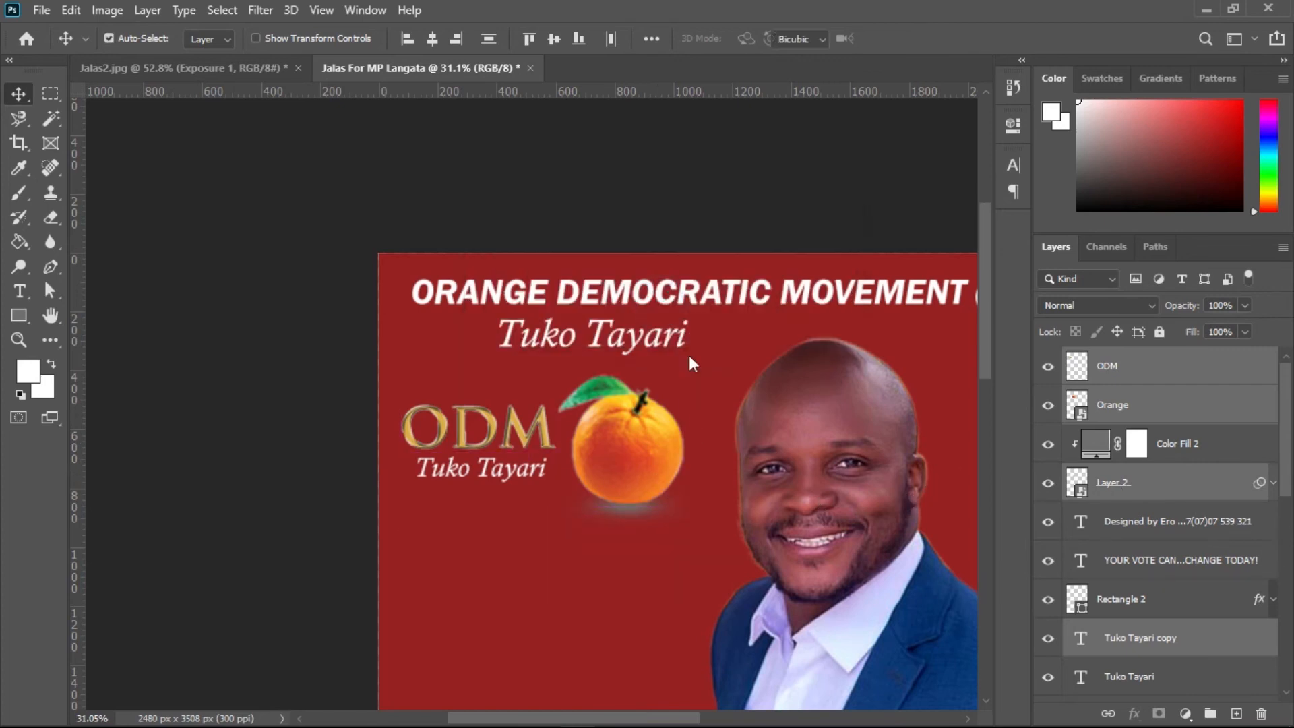
pyautogui.moveTo(702, 373); pyautogui.dragTo(676, 385)
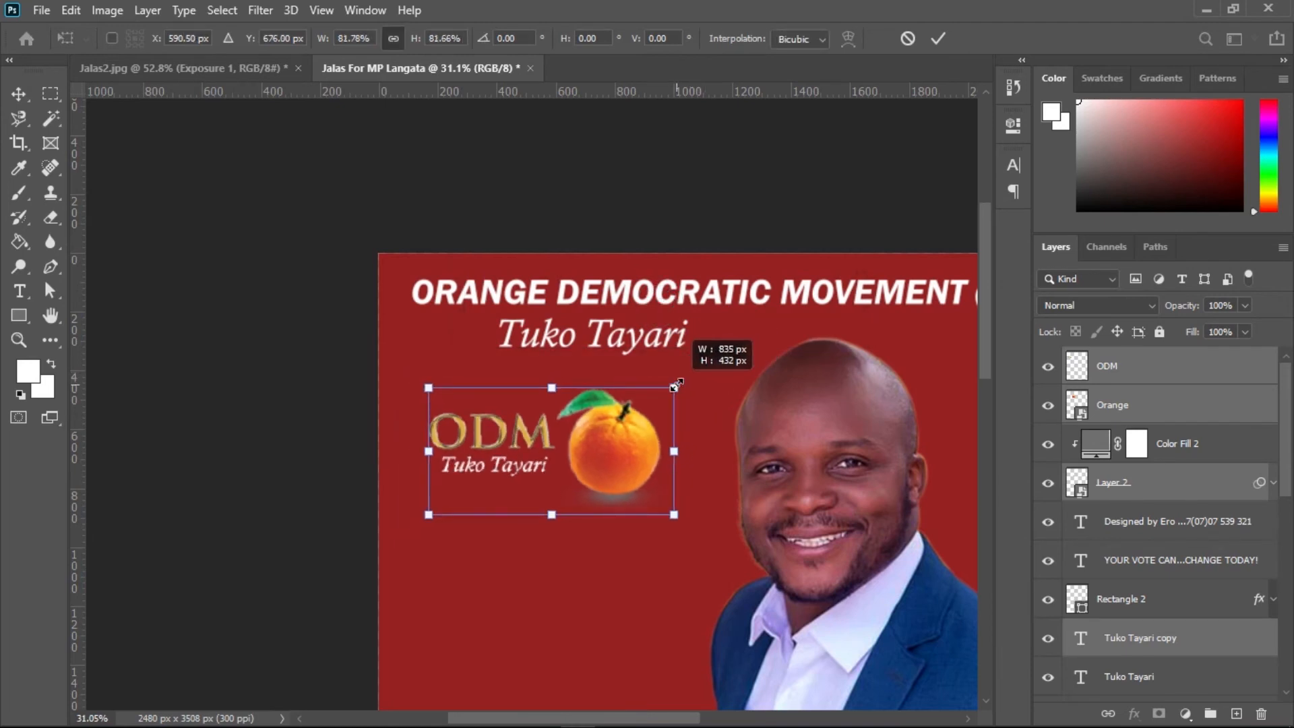
pyautogui.moveTo(633, 448); pyautogui.dragTo(657, 463)
pyautogui.scroll(-4, 653, 459)
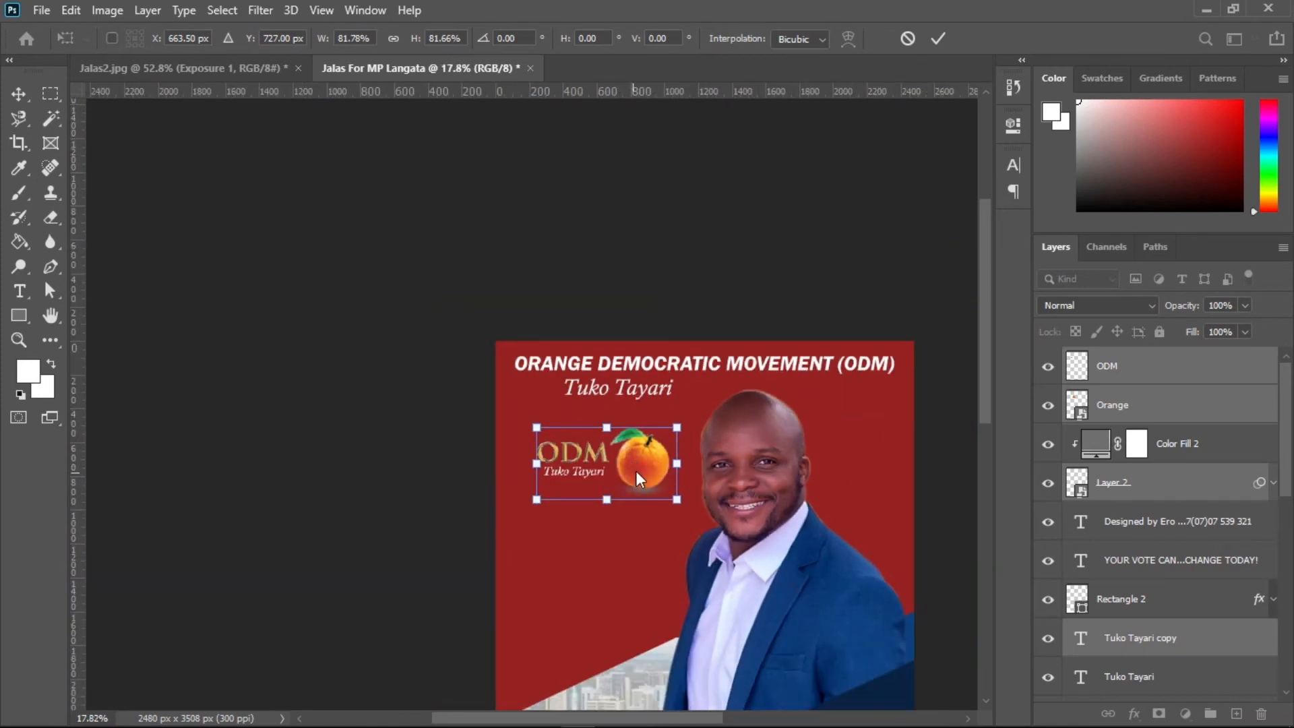
pyautogui.moveTo(649, 464); pyautogui.dragTo(638, 478)
pyautogui.click(938, 39)
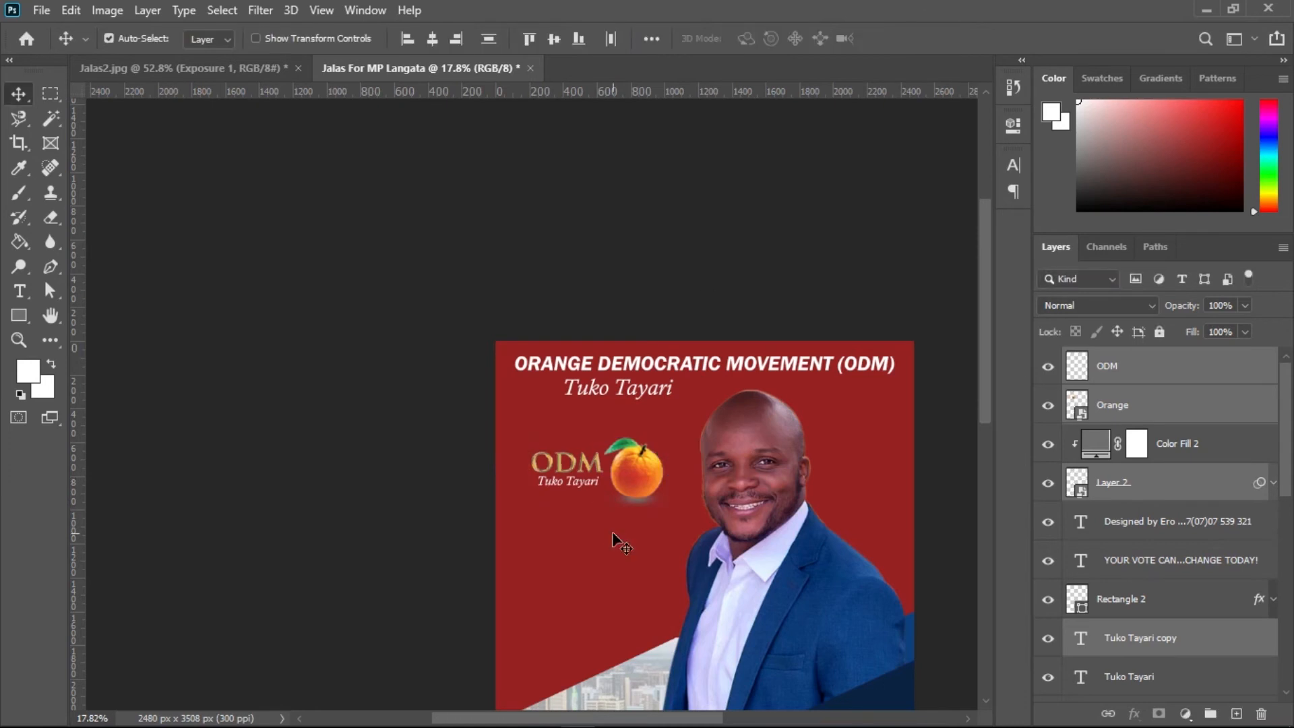
pyautogui.hotkey('ctrl', 'space')
pyautogui.moveTo(653, 526); pyautogui.dragTo(750, 517)
pyautogui.moveTo(674, 536); pyautogui.dragTo(716, 424)
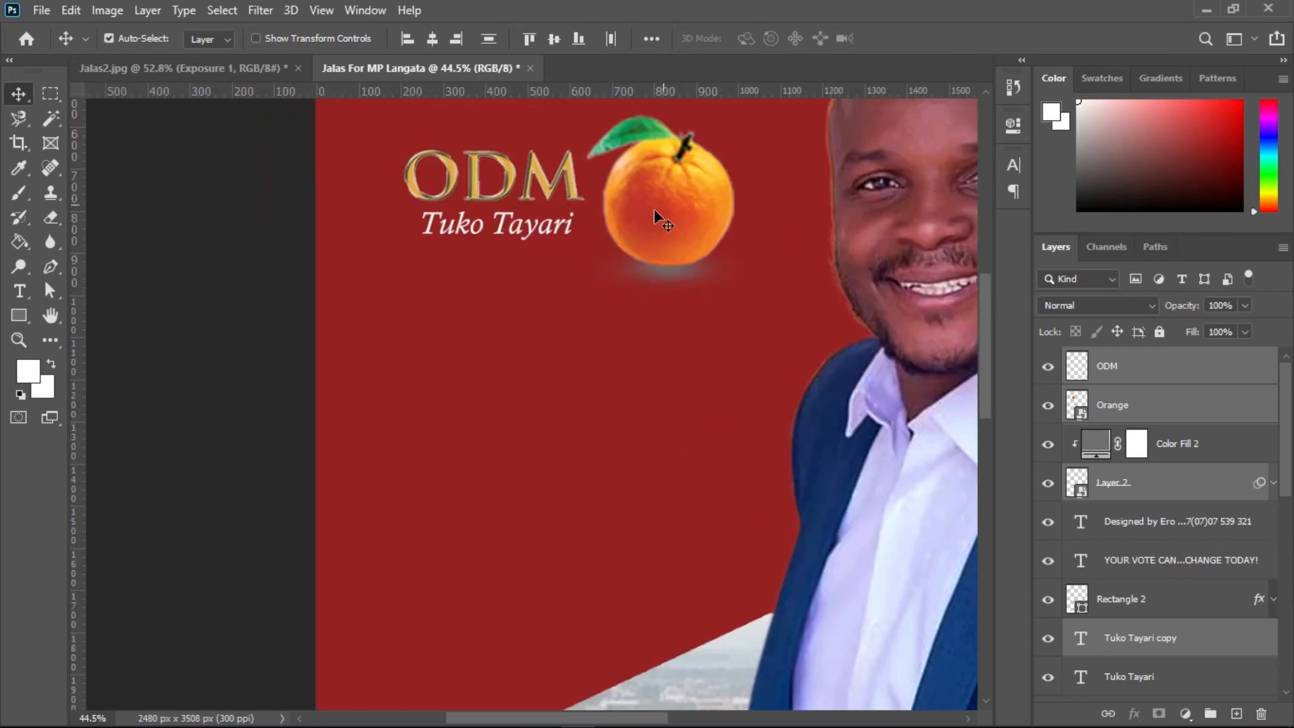
pyautogui.click(737, 514)
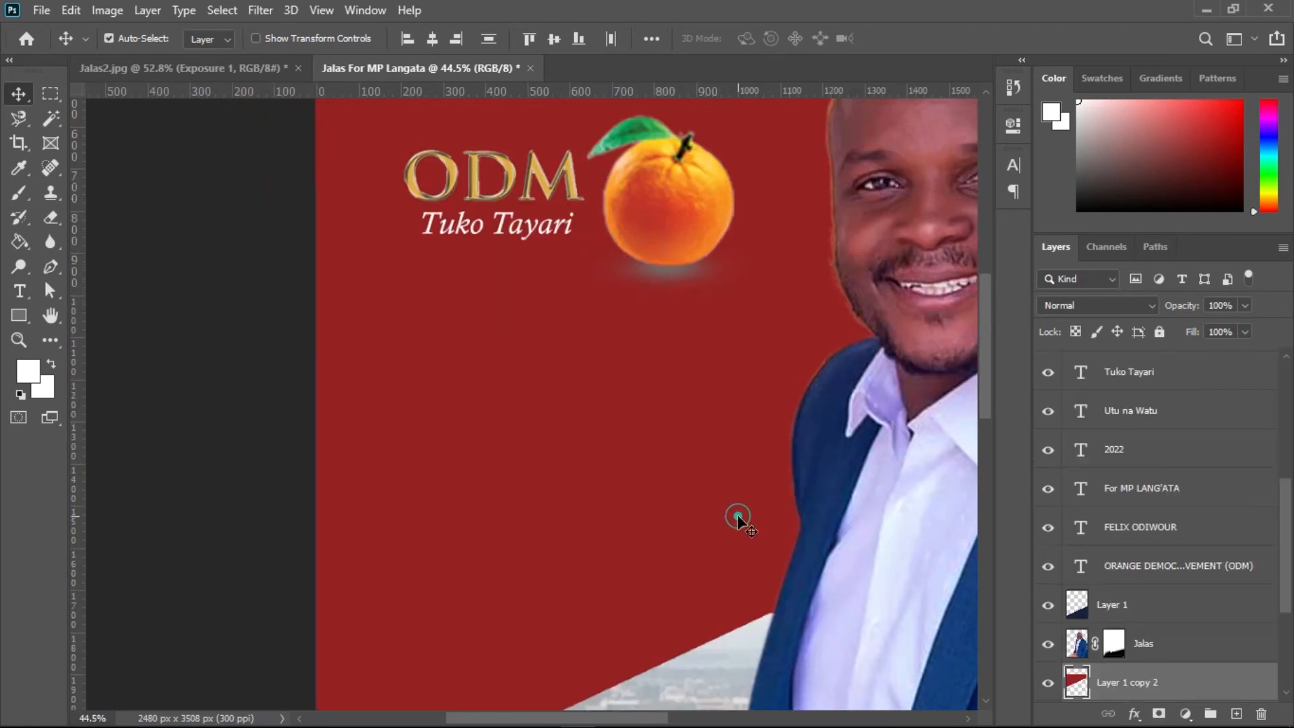
# Duplicate the orange, place the copy in the empty red area beneath the ODM lettering, and shrink it to about a third of its size
pyautogui.click(666, 204)
pyautogui.moveTo(663, 194); pyautogui.dragTo(509, 515)
pyautogui.moveTo(612, 488); pyautogui.dragTo(610, 487)
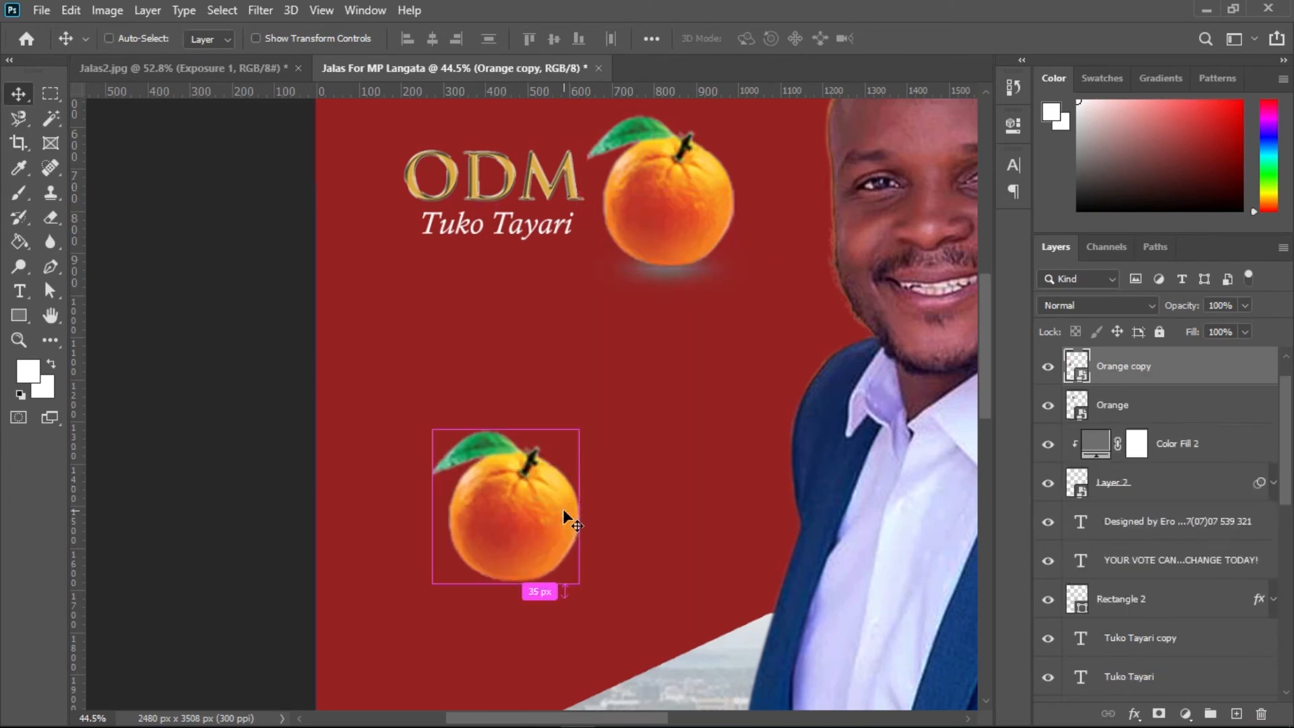
pyautogui.hotkey('ctrl', 't')
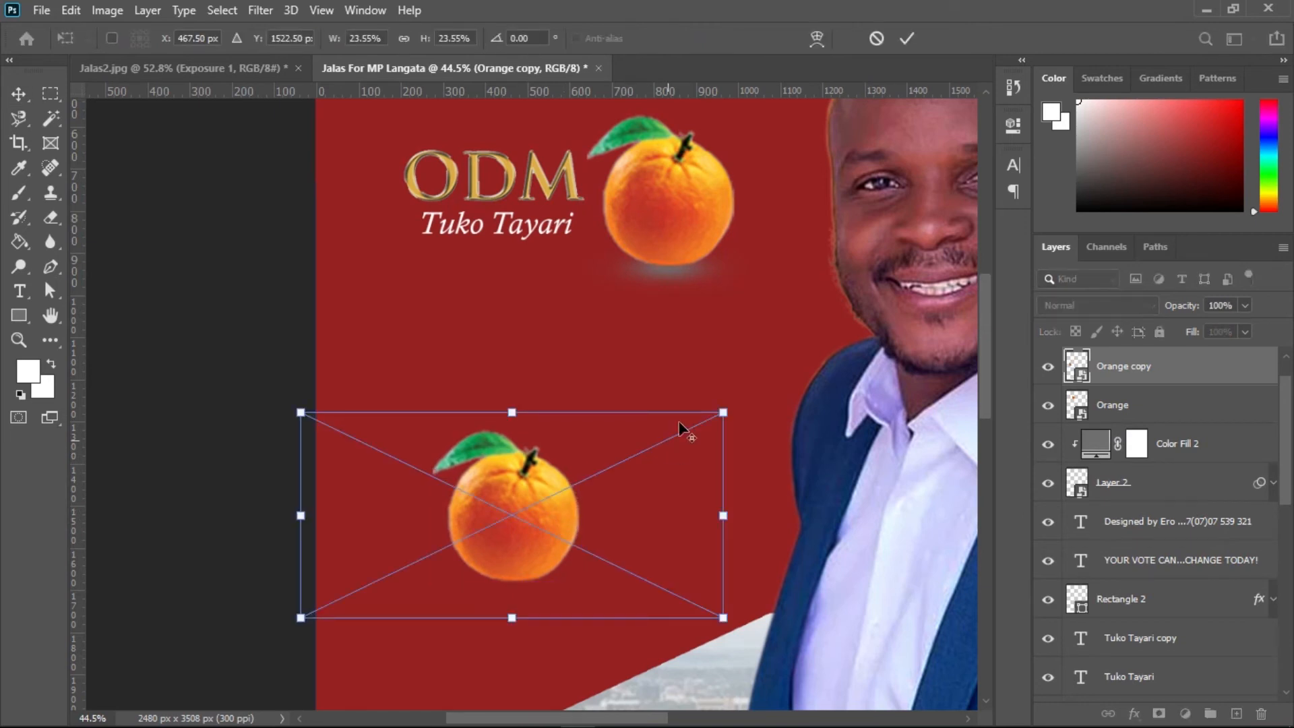
pyautogui.moveTo(723, 412); pyautogui.dragTo(587, 479)
pyautogui.click(907, 37)
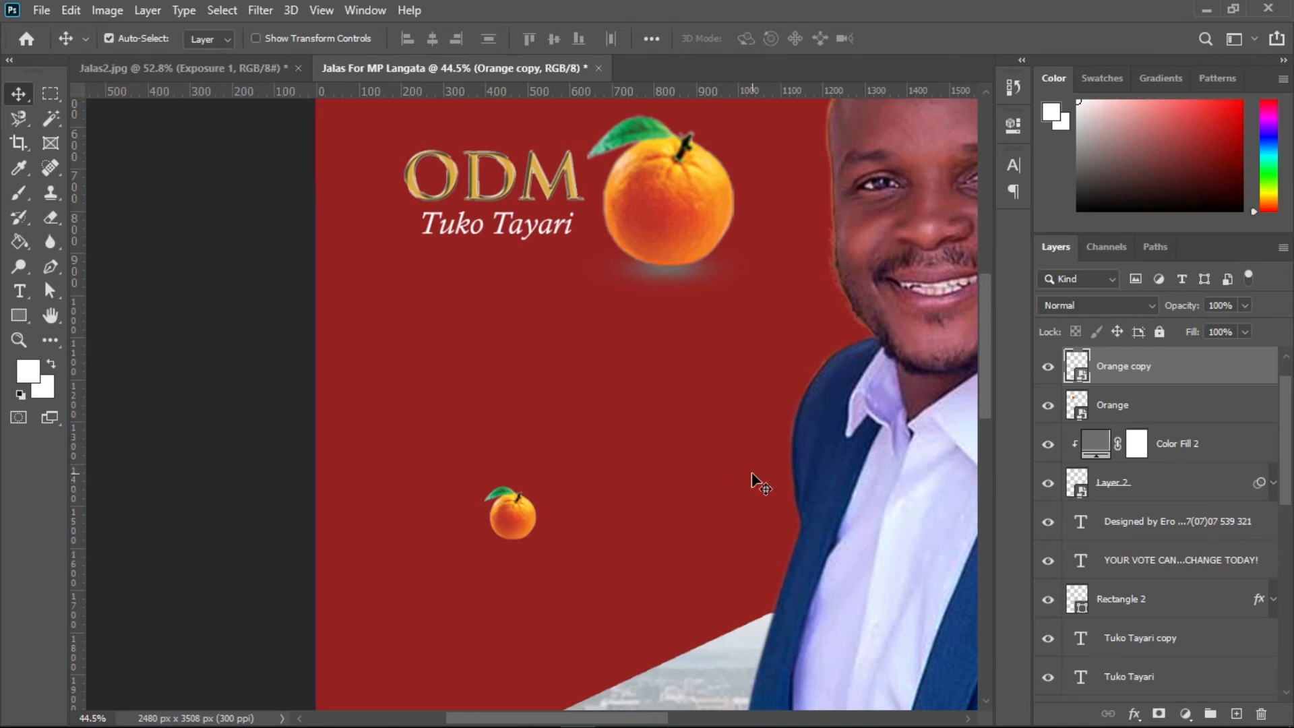
# Add a text layer with the letter V in white Nexa Bold near the small orange
pyautogui.press('t')
pyautogui.click(408, 468)
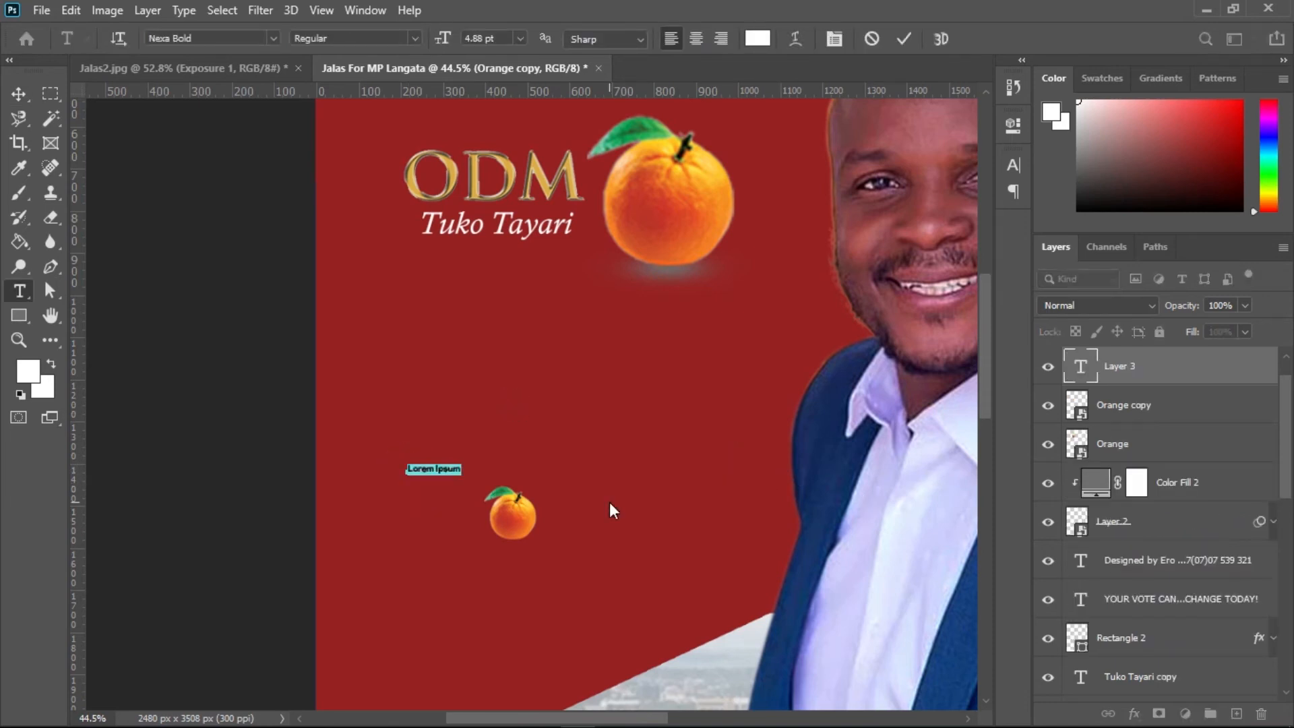
pyautogui.press('BackSpace')
pyautogui.write('v')
pyautogui.hotkey('ctrl', 'Return')
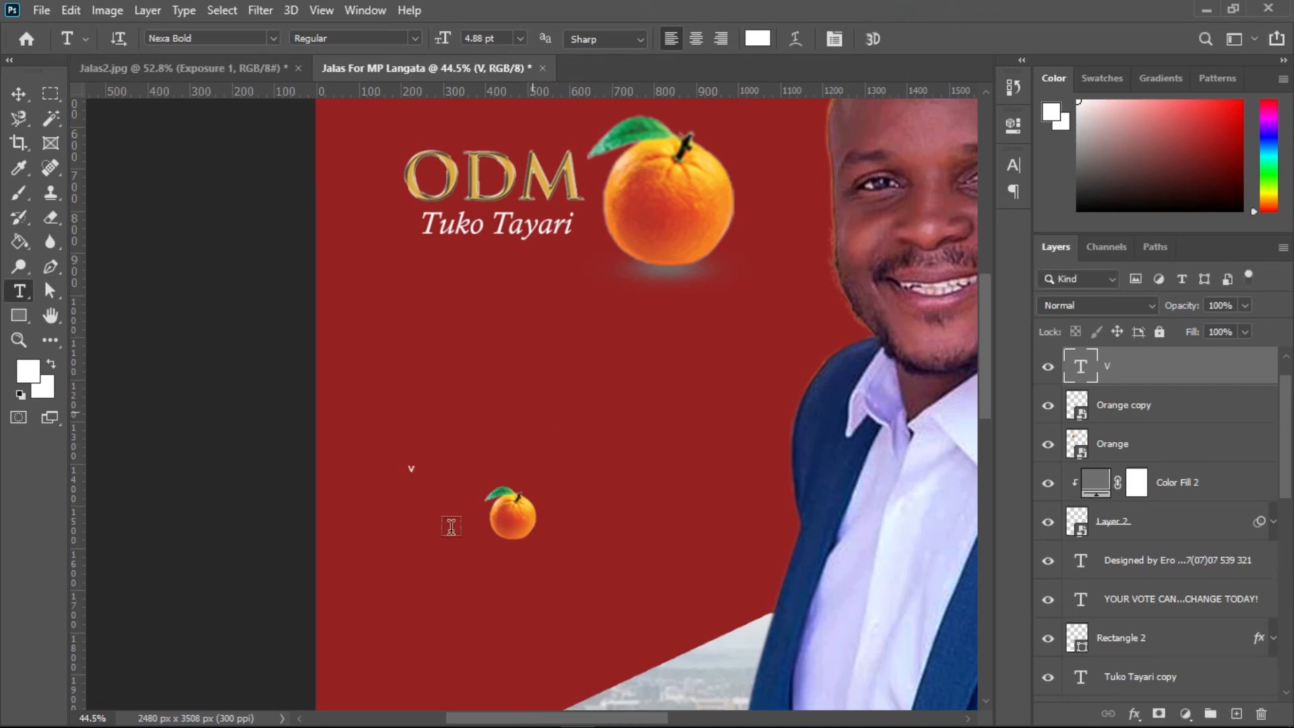
# Scale the letter V to about 705% and place it directly left of the small orange
pyautogui.hotkey('ctrl', 't')
pyautogui.moveTo(411, 470); pyautogui.dragTo(459, 539)
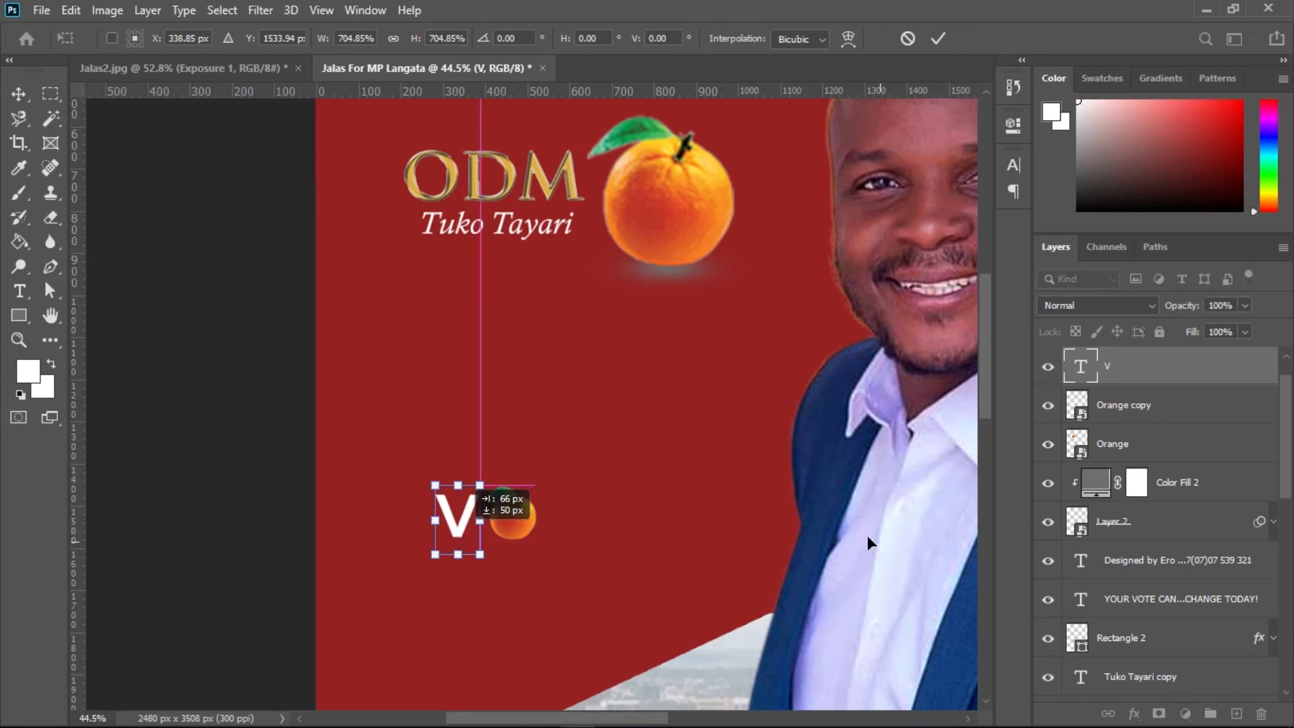
pyautogui.click(938, 39)
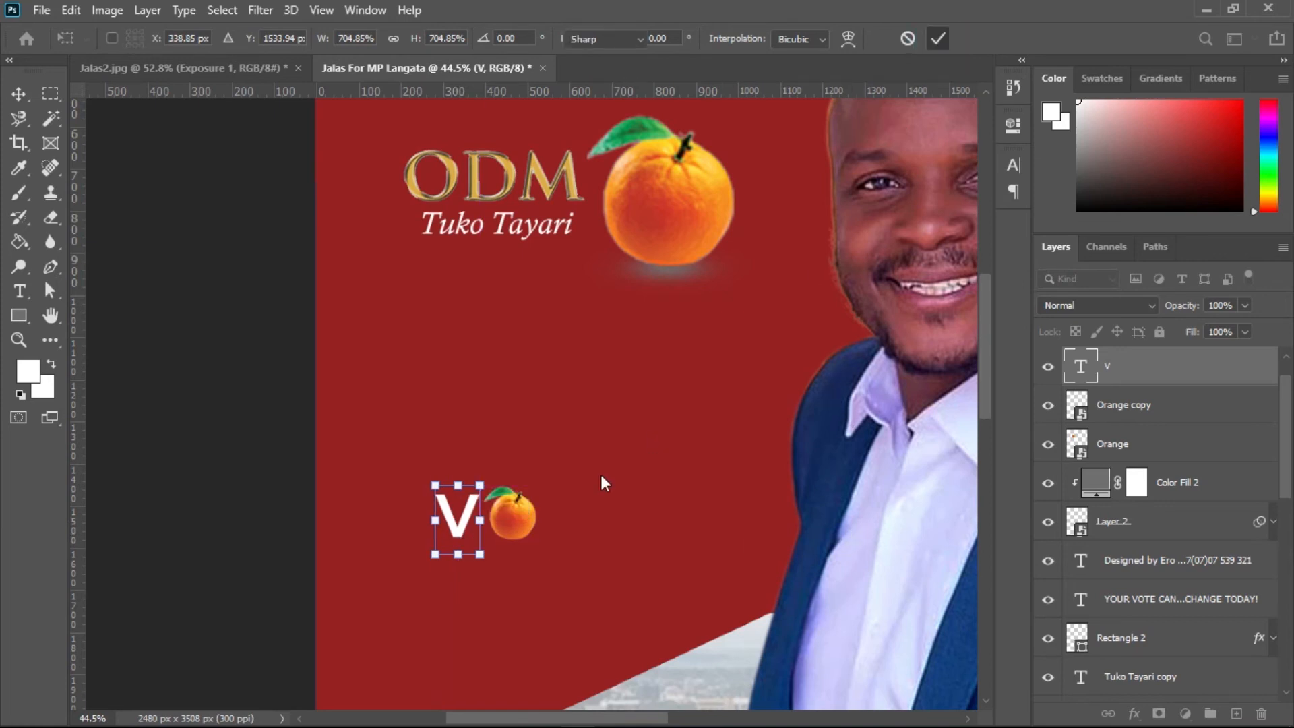
# Duplicate the V to the right of the small orange and change the copy's text to TE
pyautogui.moveTo(490, 521); pyautogui.dragTo(572, 549)
pyautogui.moveTo(704, 508); pyautogui.dragTo(572, 475)
pyautogui.moveTo(264, 504); pyautogui.dragTo(611, 510)
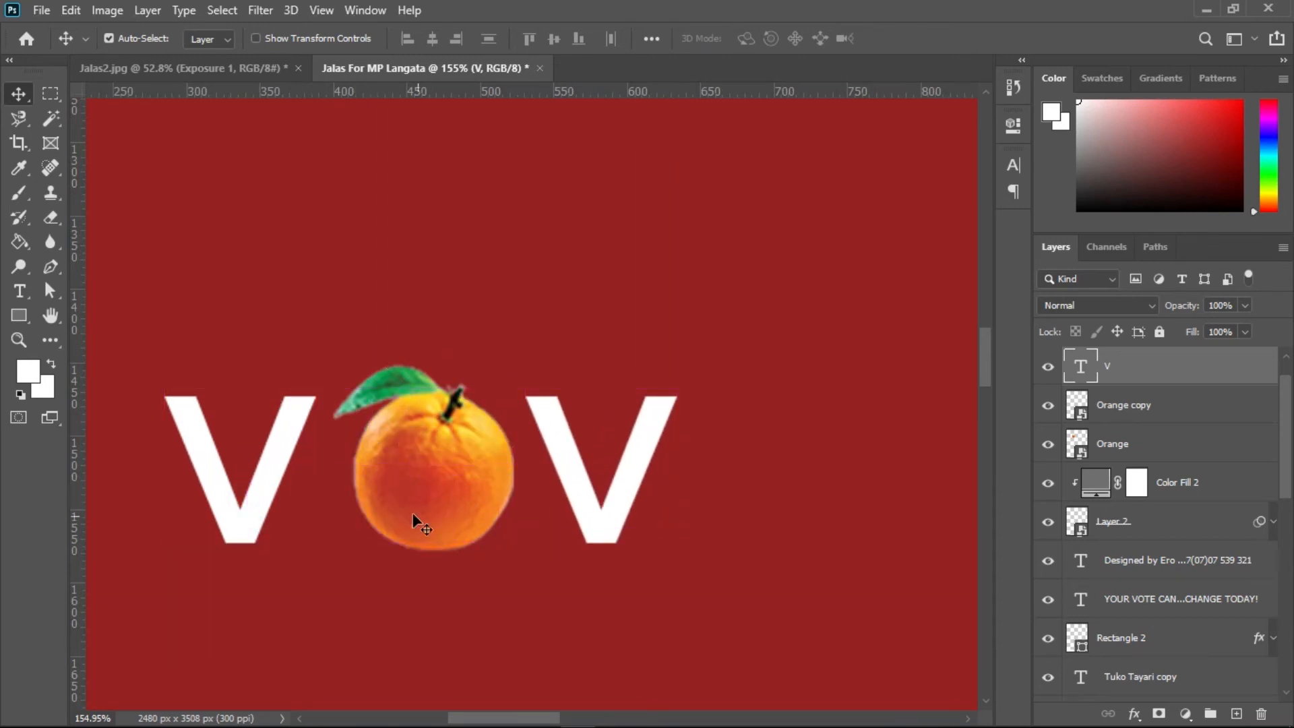
pyautogui.doubleClick(601, 509)
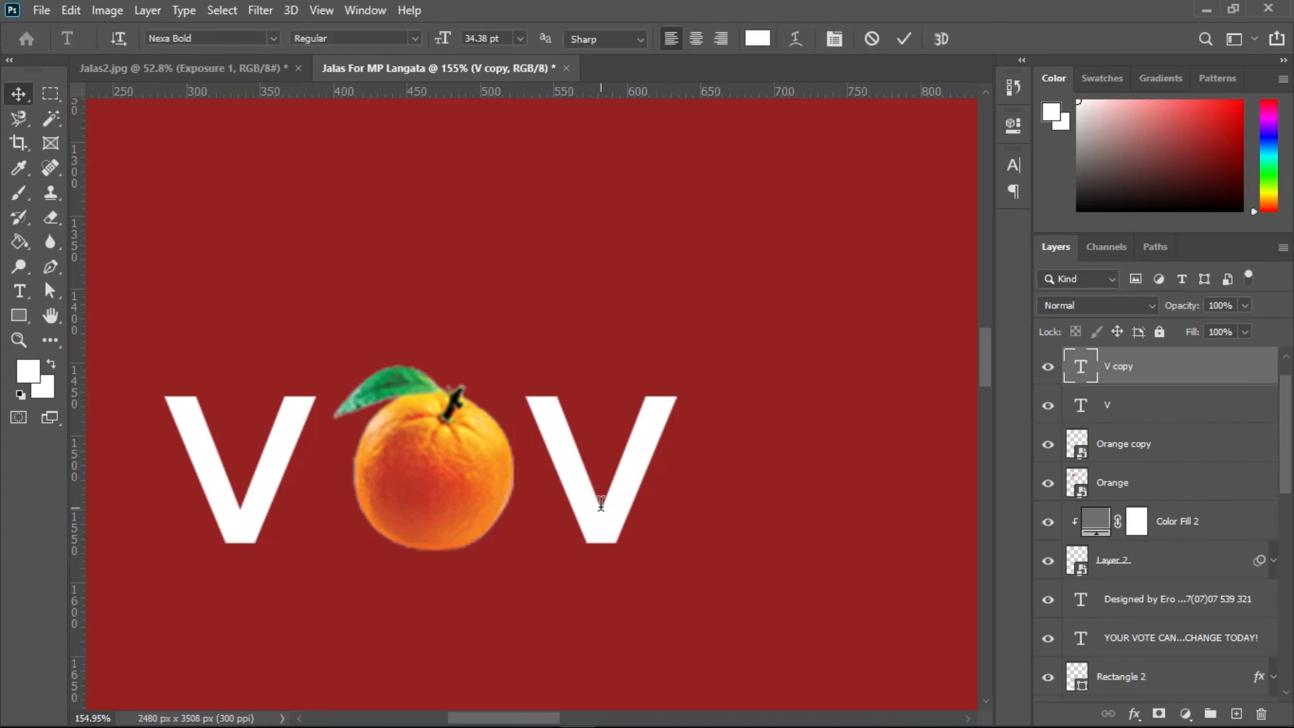
pyautogui.write('TE')
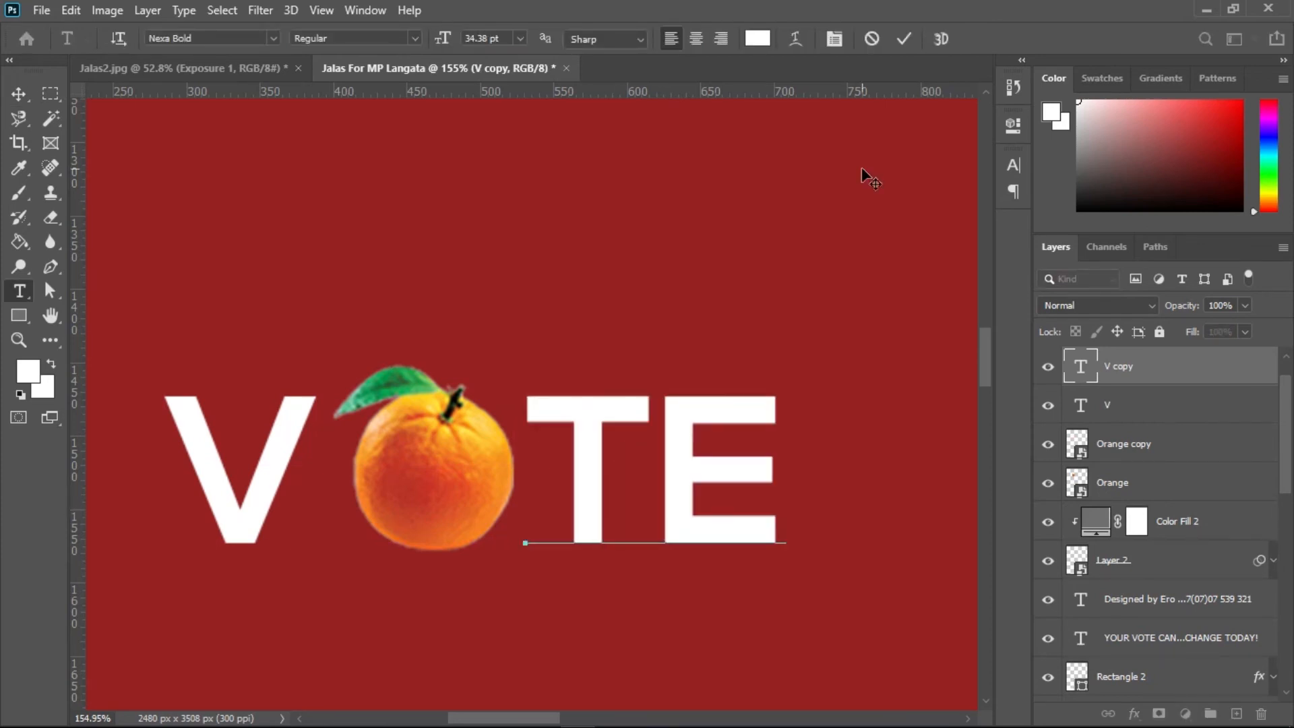
pyautogui.click(902, 39)
# Tighten the VOTE spacing by moving the small orange and the TE text closer to the V
pyautogui.press('v')
pyautogui.hotkey('ctrl', 'space')
pyautogui.moveTo(628, 492)
pyautogui.mouseDown()
pyautogui.moveTo(529, 496)
pyautogui.moveTo(615, 497)
pyautogui.mouseUp()
pyautogui.moveTo(470, 488); pyautogui.dragTo(448, 487)
pyautogui.click(599, 476)
pyautogui.moveTo(599, 476); pyautogui.dragTo(558, 471)
pyautogui.moveTo(662, 519); pyautogui.dragTo(558, 530)
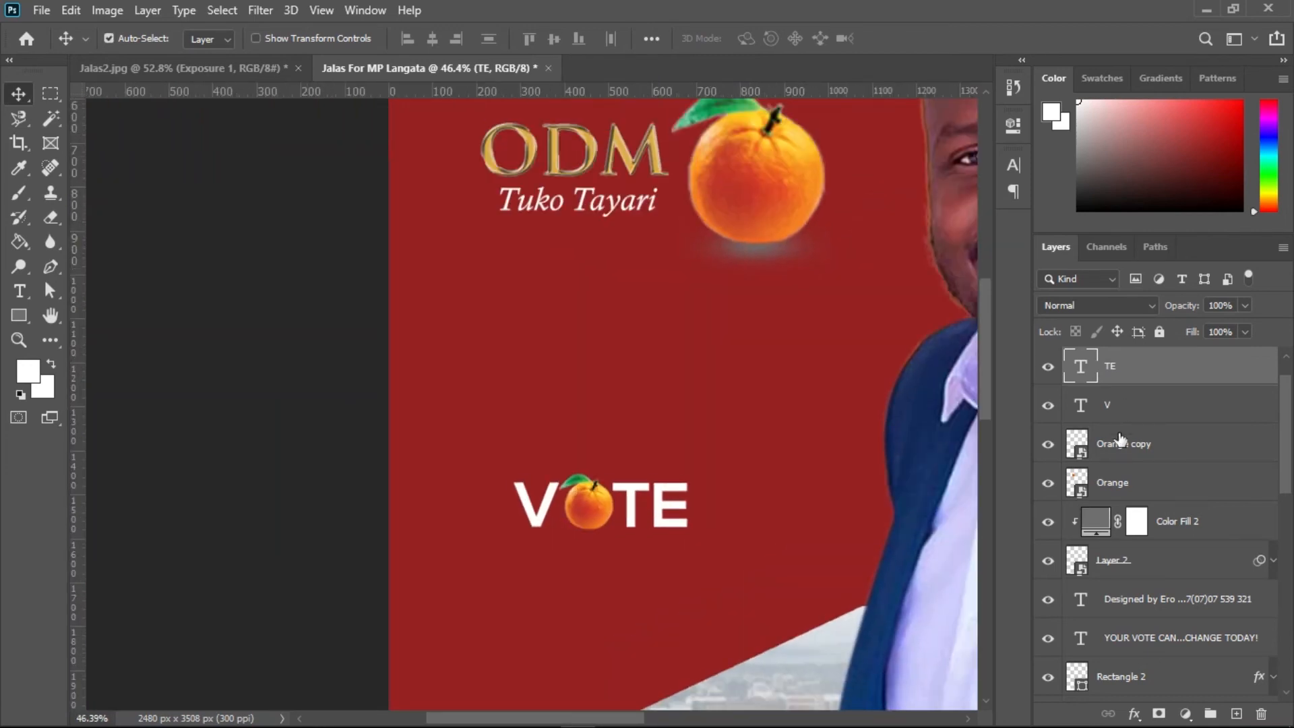
# Scale the TE, V and Orange copy layers together to about 116% and place the VOTE lettering higher, beneath the ODM group
pyautogui.click(1132, 446)
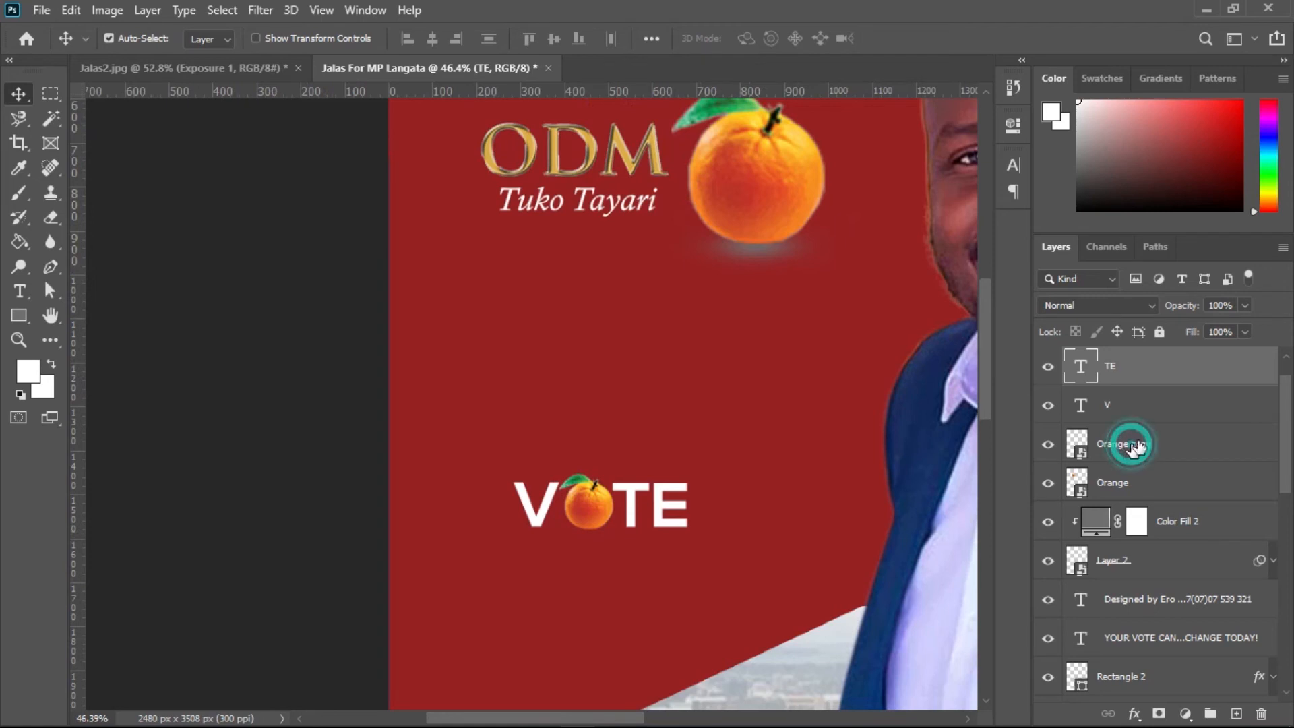
pyautogui.keyDown('shift'); pyautogui.click(1134, 369); pyautogui.keyUp('shift')
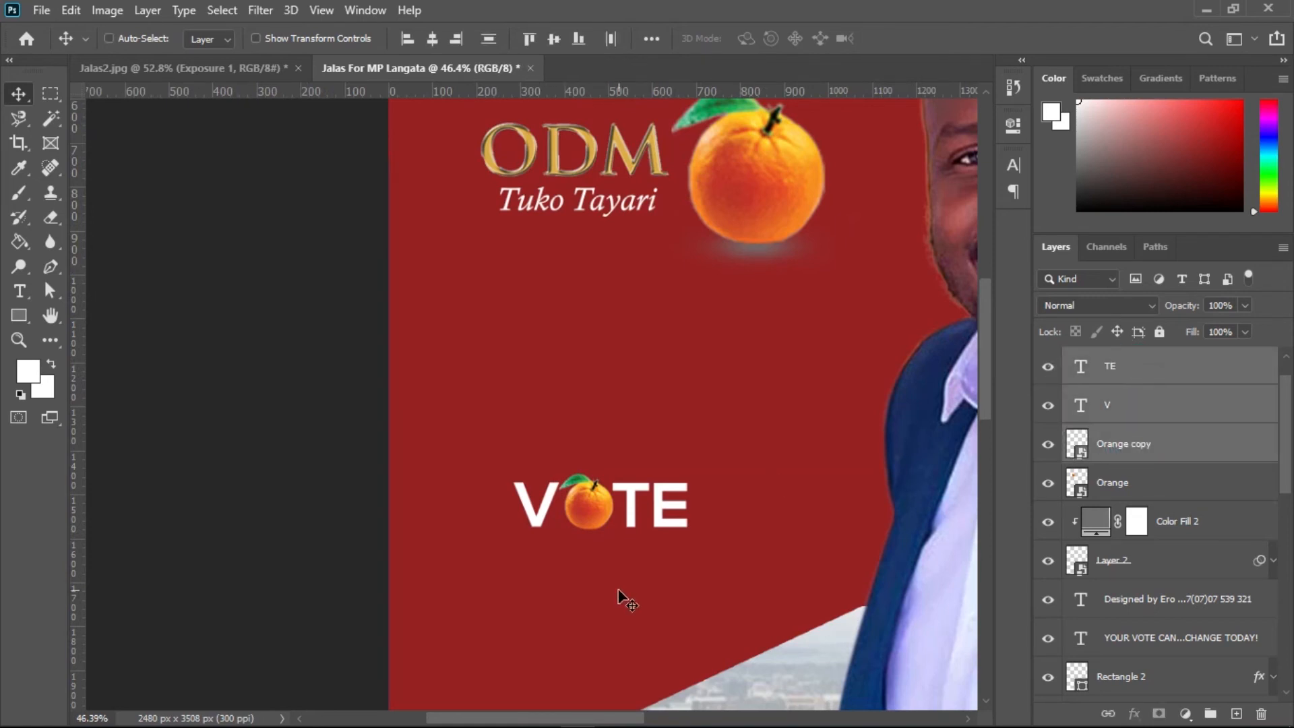
pyautogui.hotkey('ctrl', 't')
pyautogui.moveTo(689, 532); pyautogui.dragTo(680, 431)
pyautogui.scroll(-5, 530, 500)
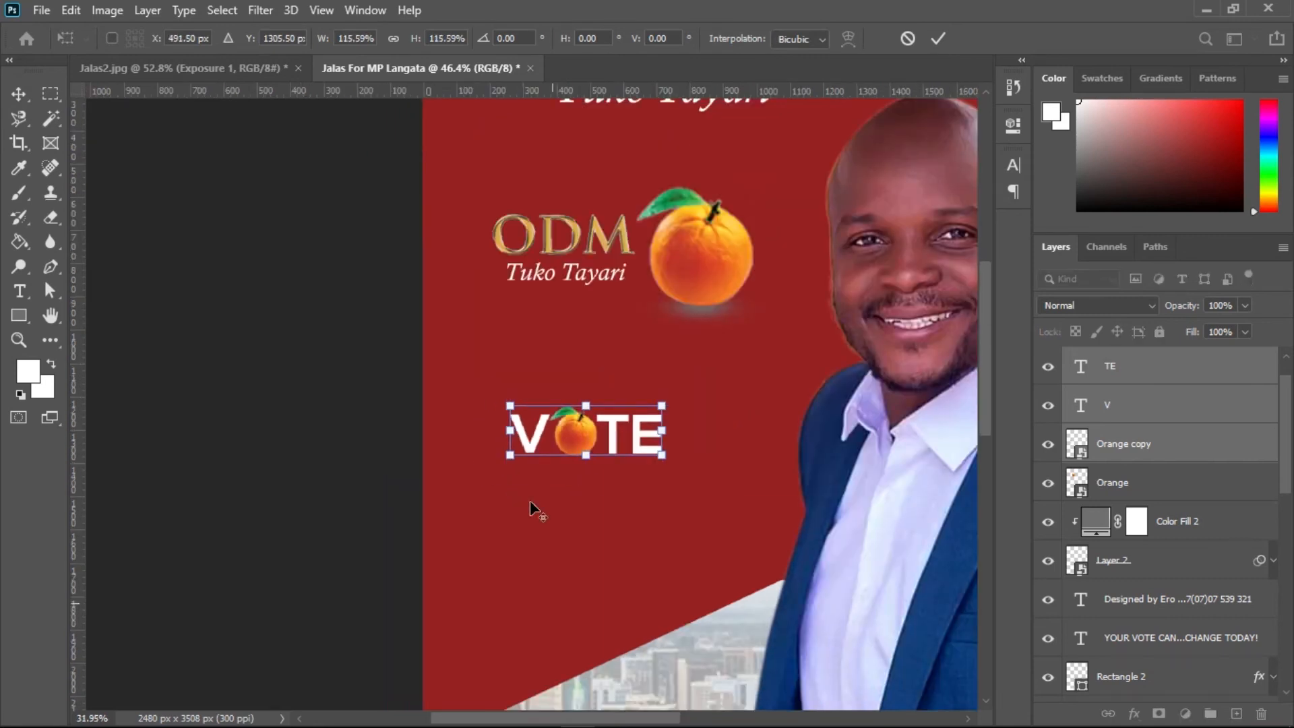
pyautogui.scroll(-1, 531, 502)
pyautogui.scroll(2, 531, 503)
pyautogui.moveTo(618, 465); pyautogui.dragTo(621, 457)
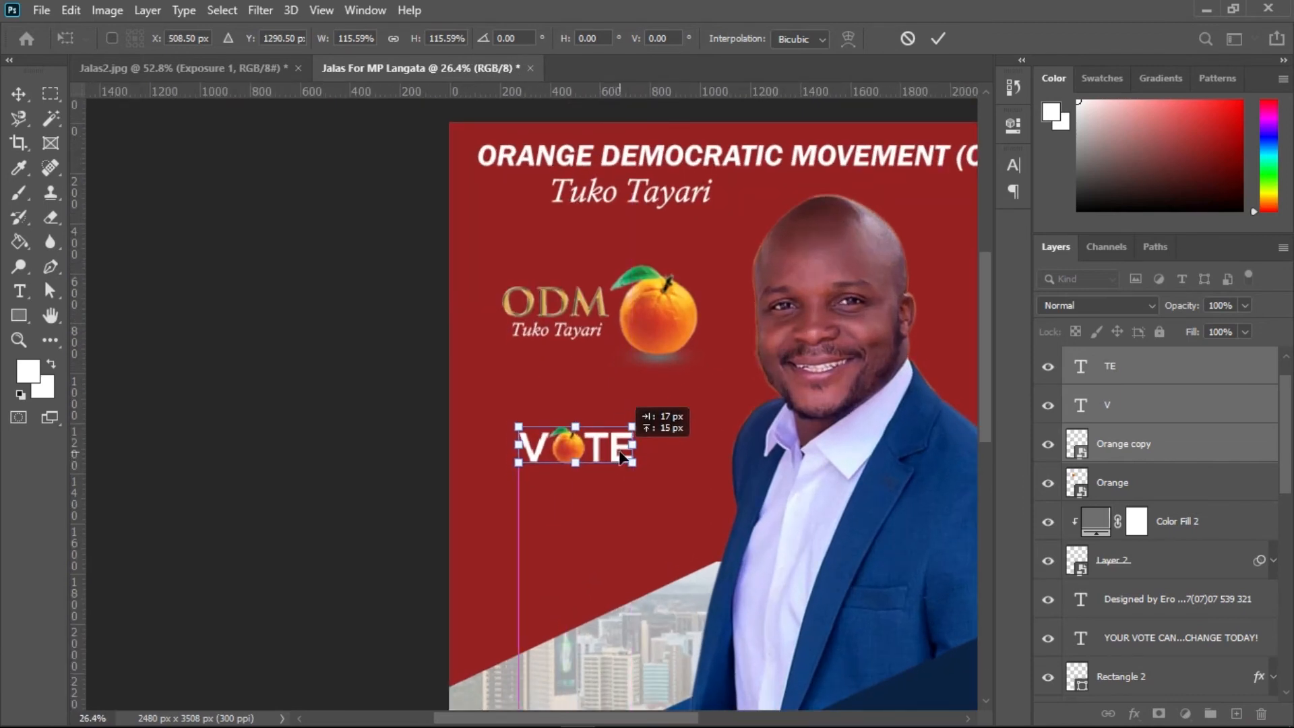
pyautogui.click(937, 39)
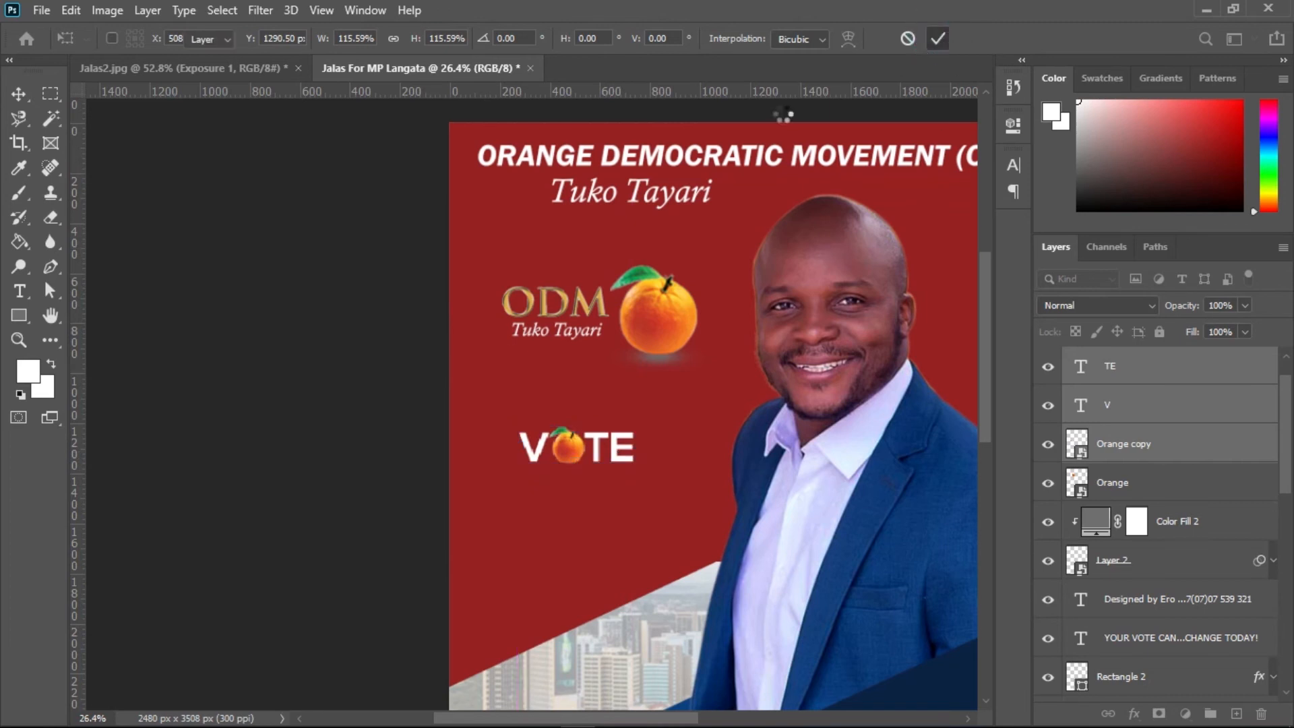
# Add the text "for" beneath the VOTE lettering at 78.88 pt
pyautogui.moveTo(731, 549); pyautogui.dragTo(601, 278)
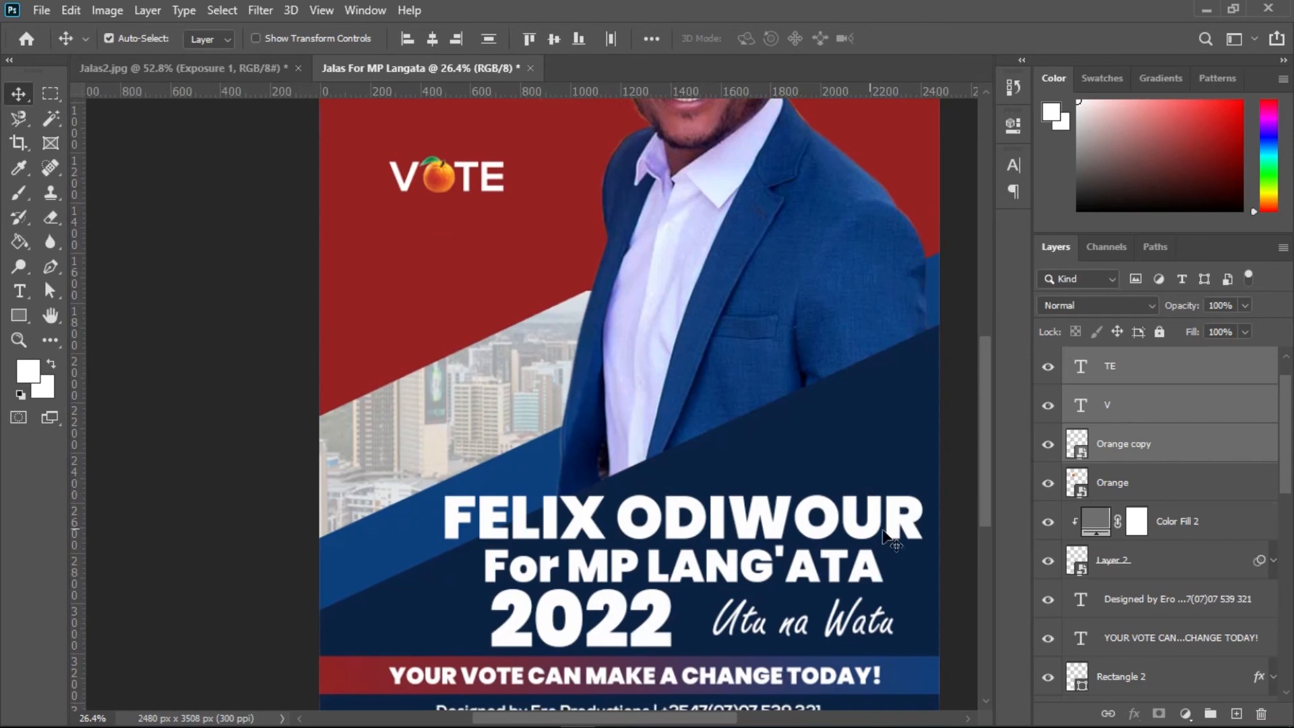
pyautogui.moveTo(426, 227); pyautogui.dragTo(500, 345)
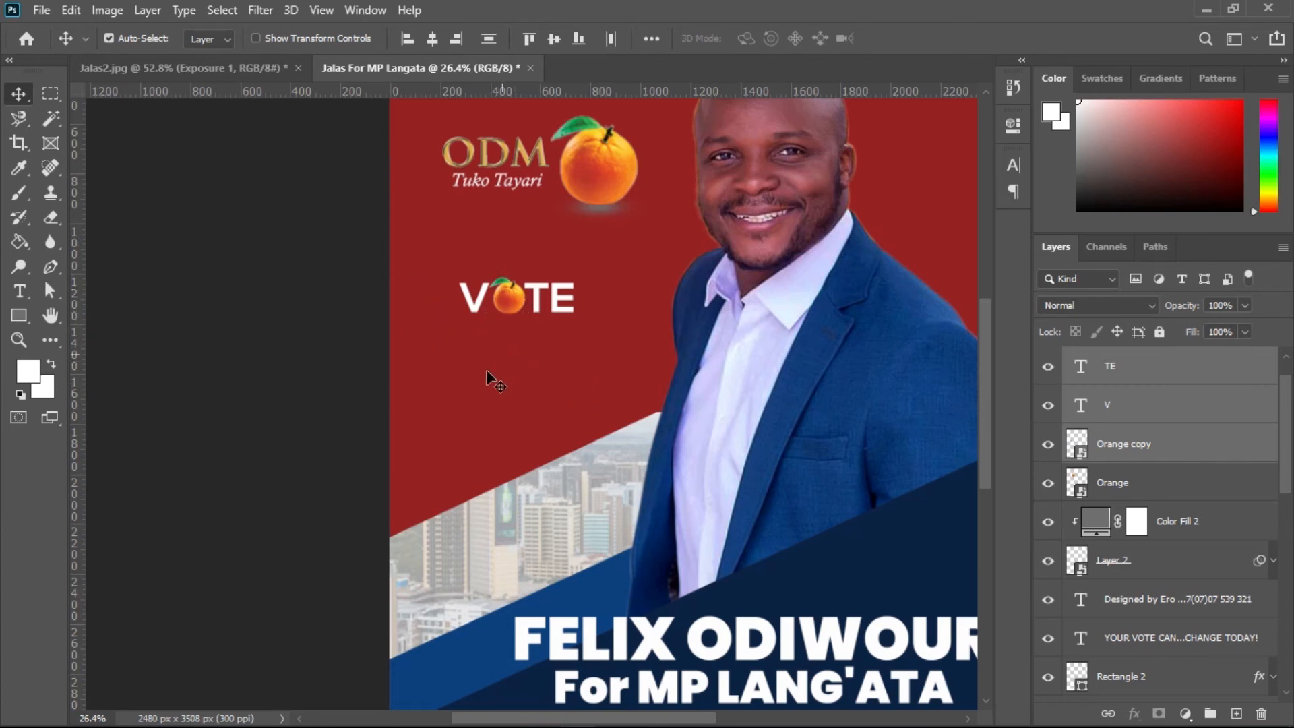
pyautogui.press('t')
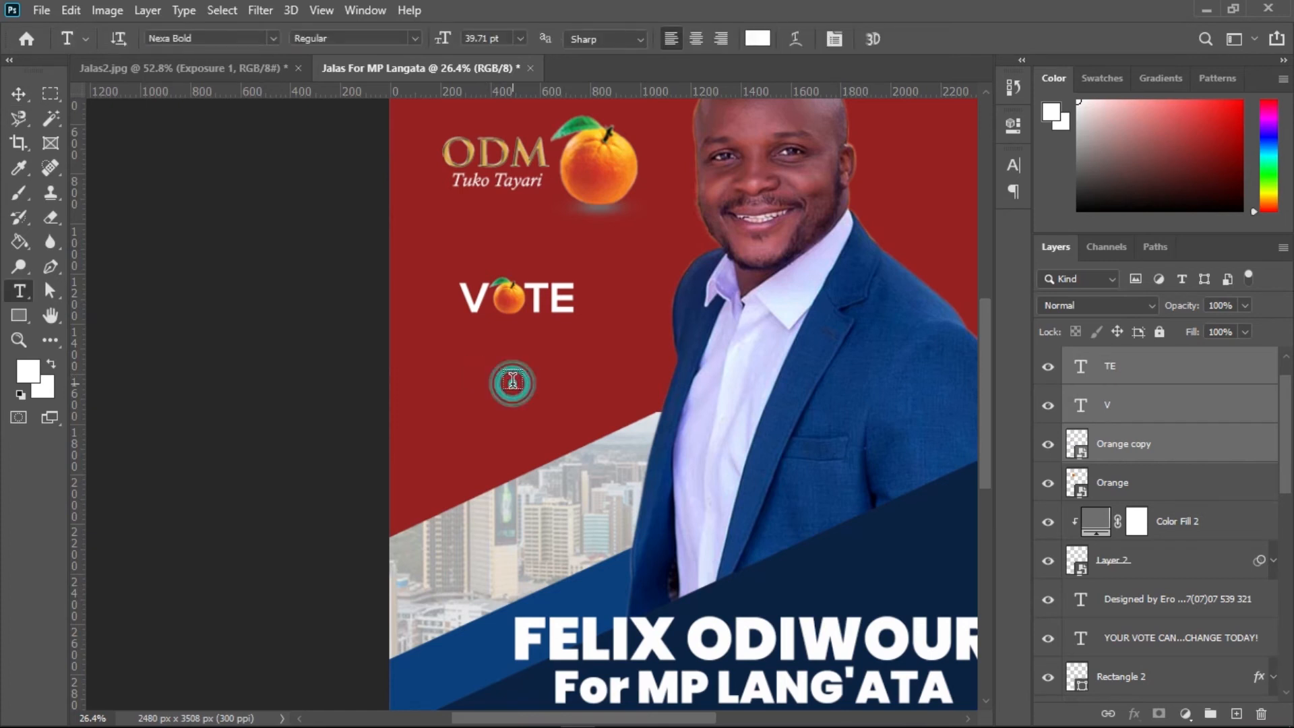
pyautogui.click(512, 381)
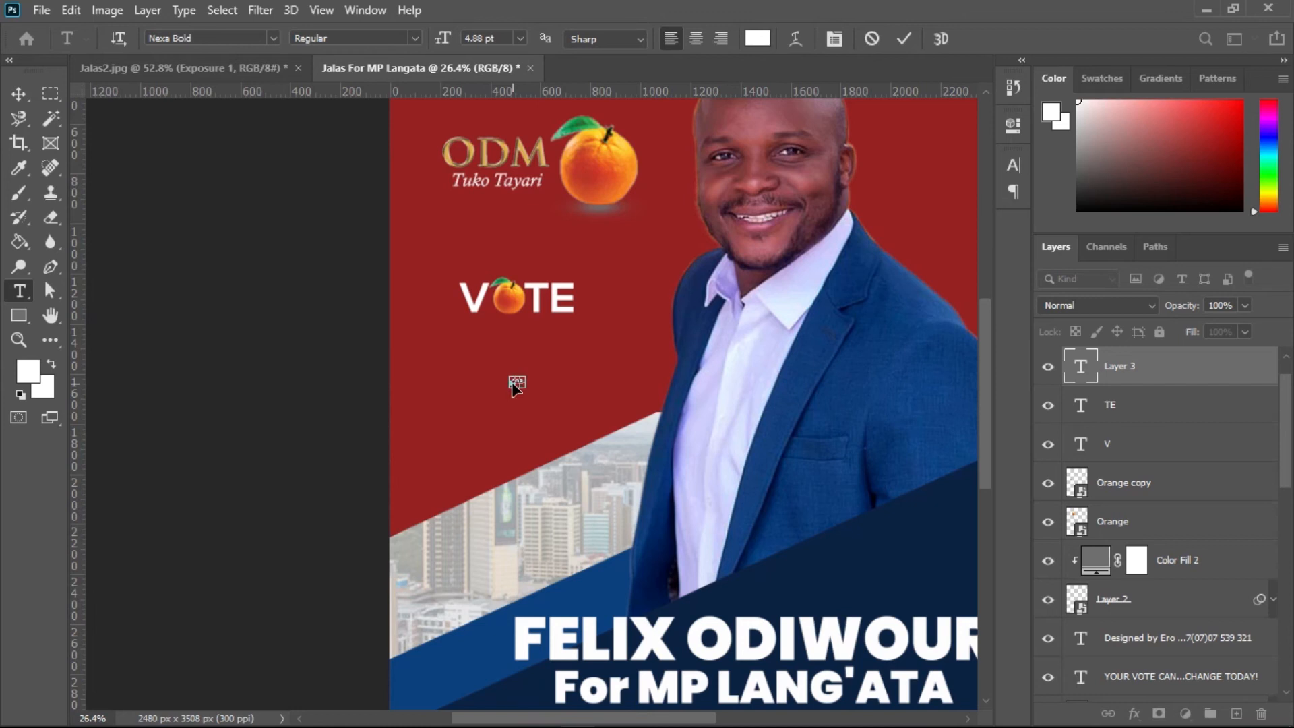
pyautogui.moveTo(443, 42); pyautogui.dragTo(555, 324)
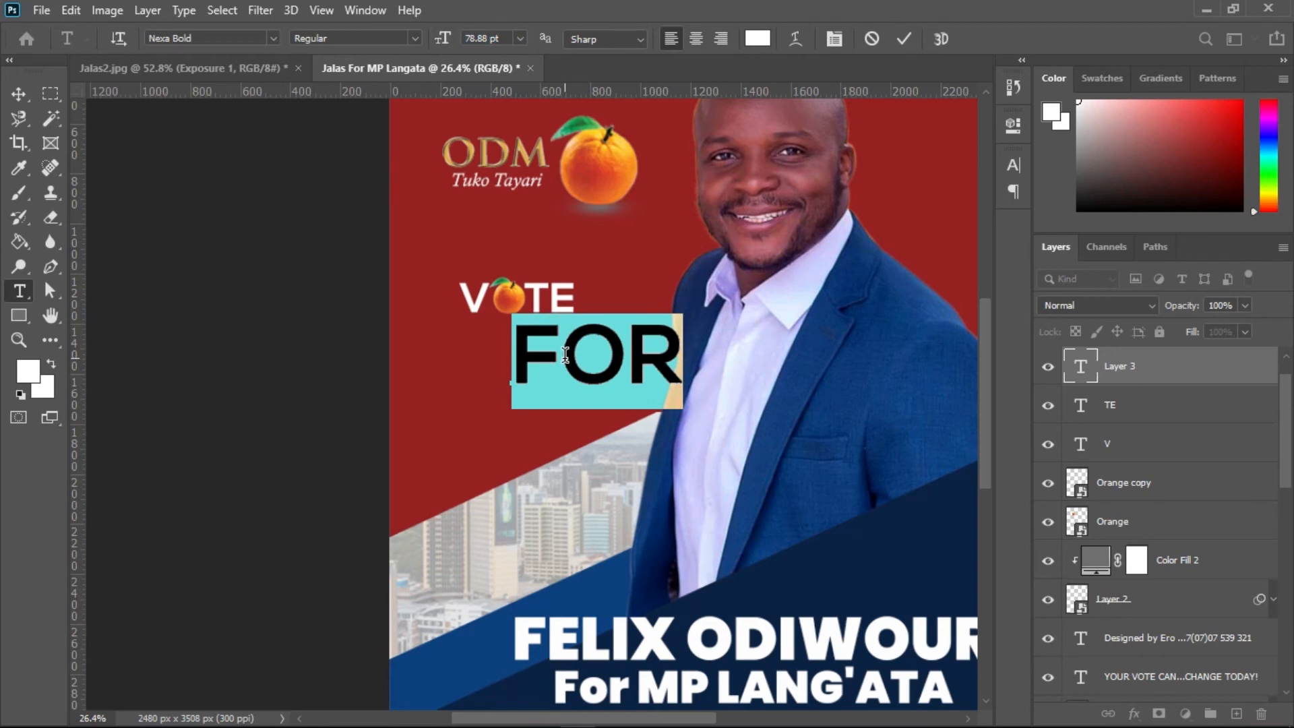
pyautogui.write('for')
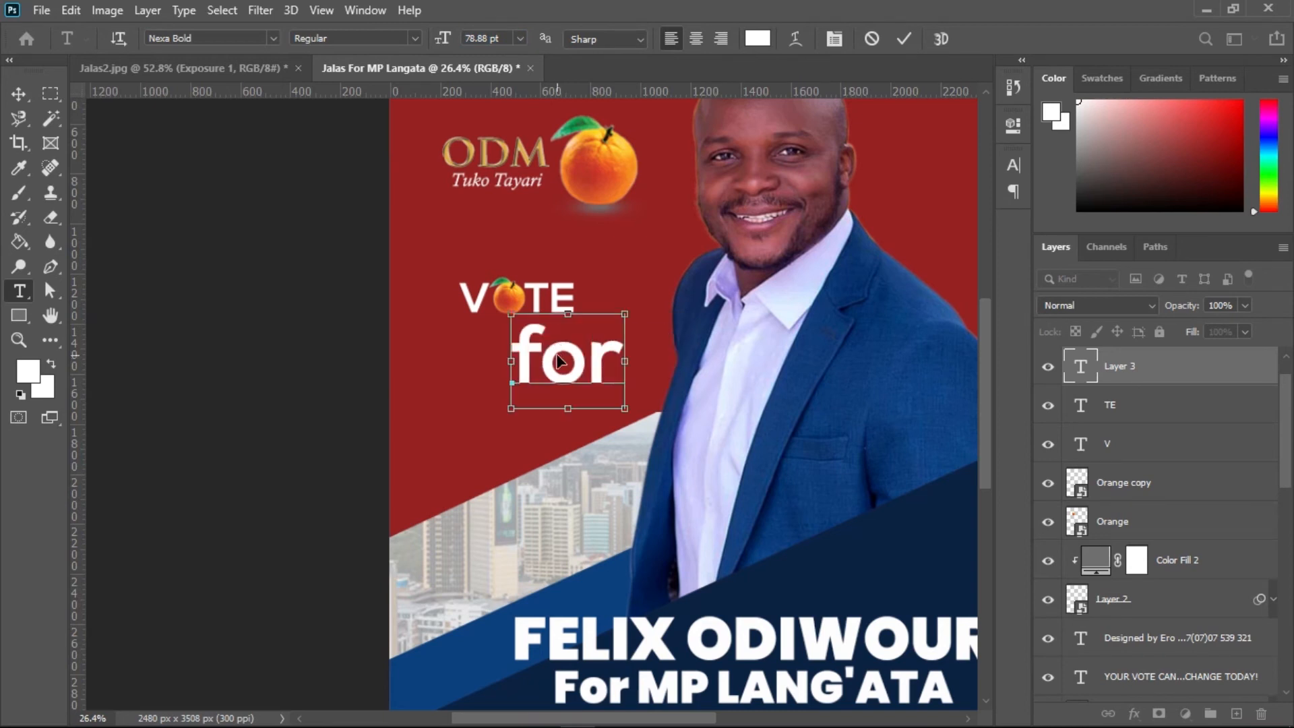
# Set the "for" text in the Bigdey Demo font and move it up against the underside of the VOTE lettering
pyautogui.hotkey('ctrl', 'a')
pyautogui.click(215, 38)
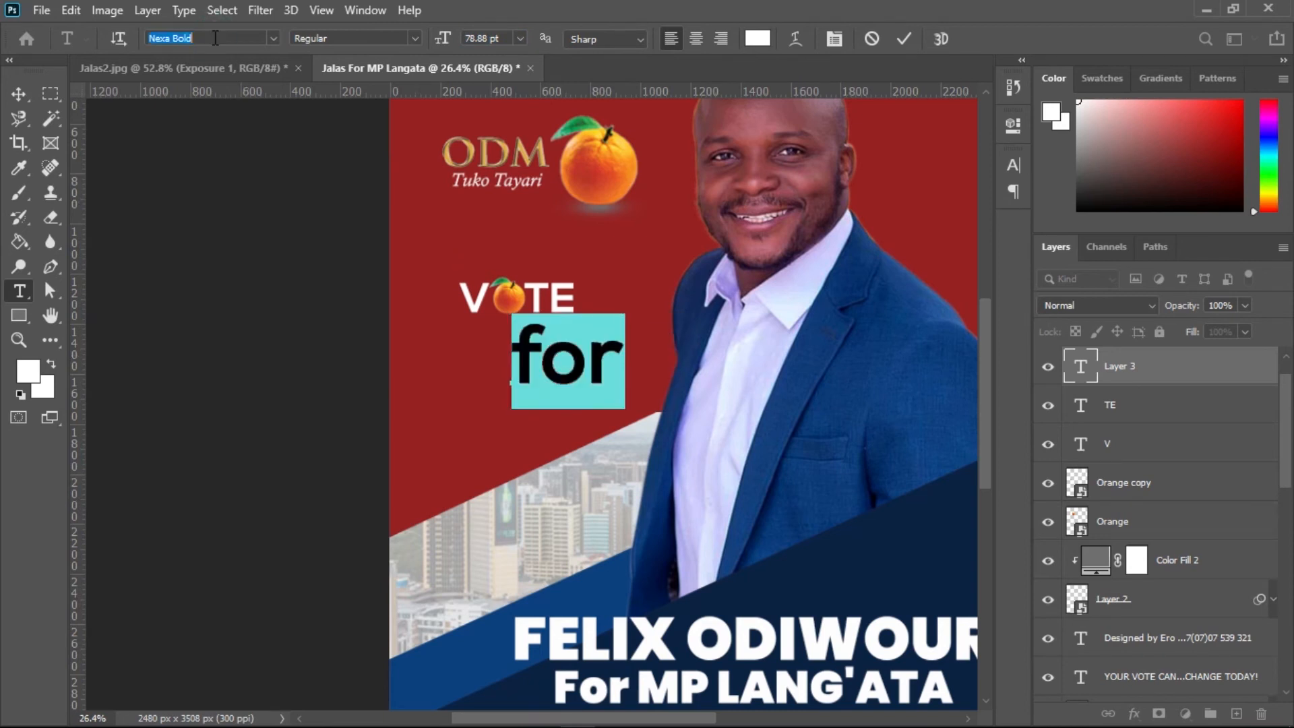
pyautogui.write('bid')
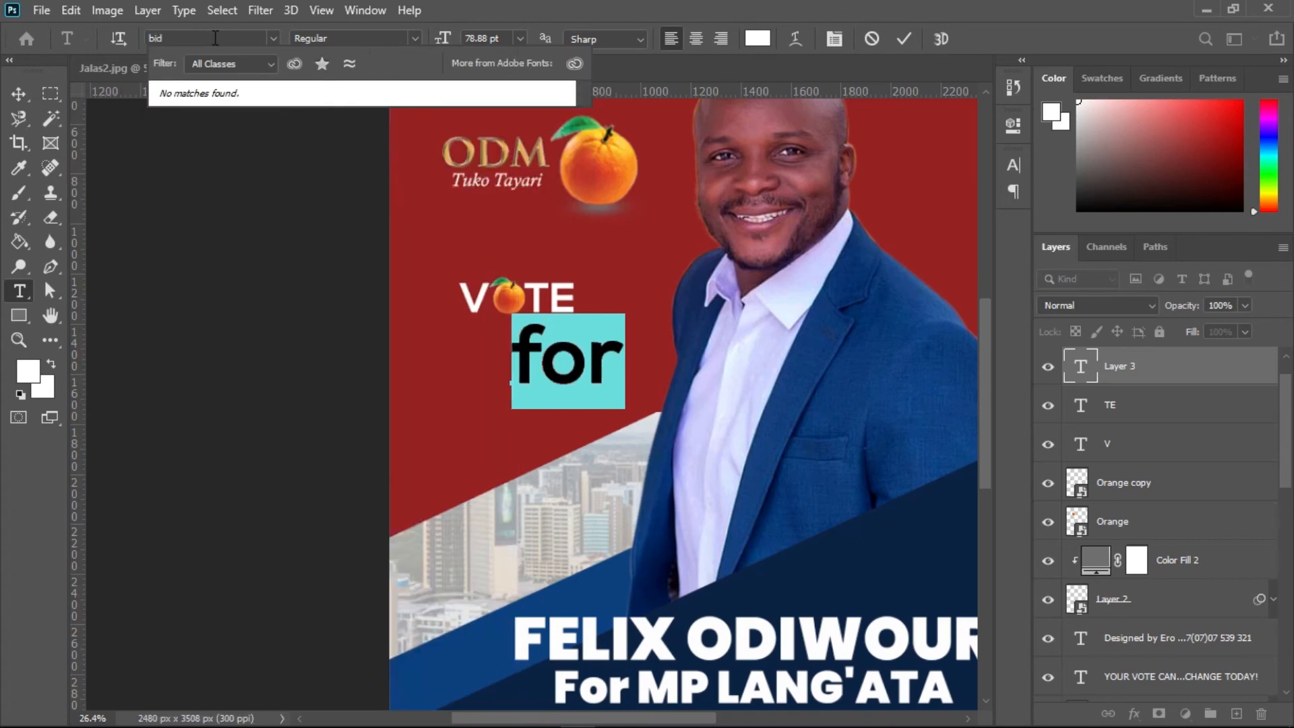
pyautogui.press('BackSpace')
pyautogui.write('g')
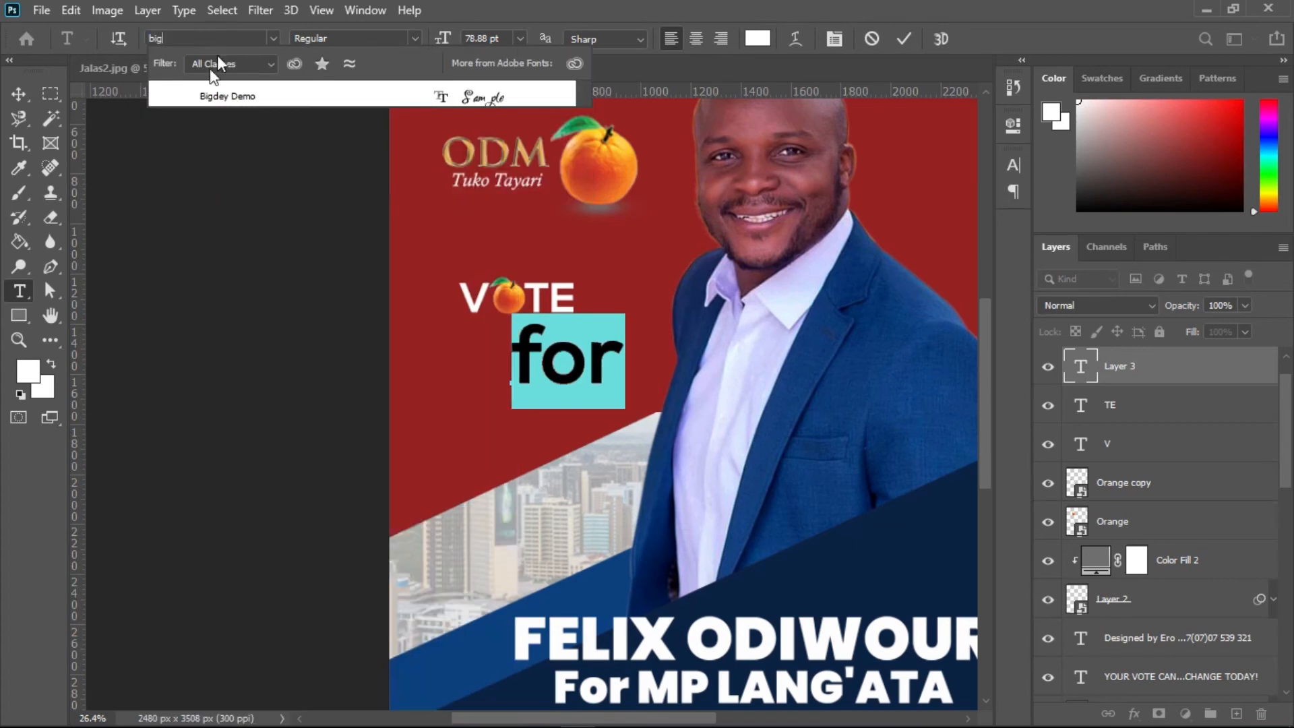
pyautogui.click(216, 102)
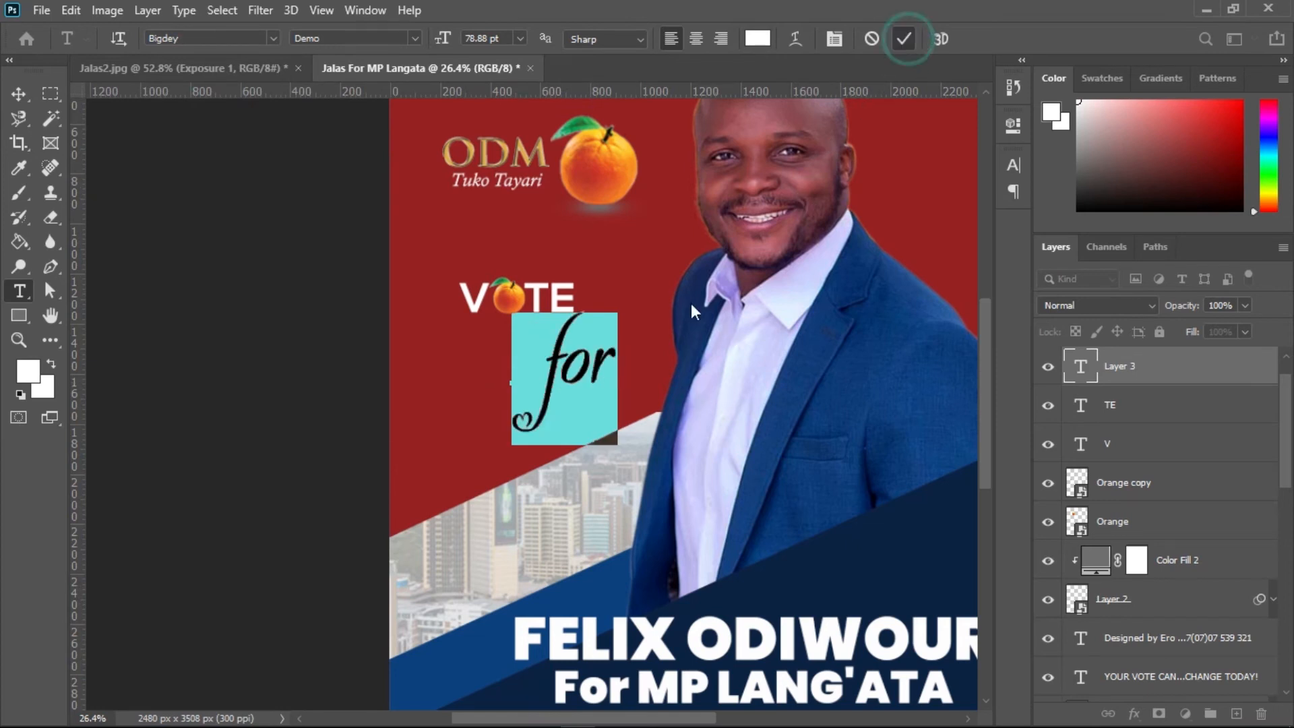
pyautogui.click(904, 39)
pyautogui.press('v')
pyautogui.moveTo(587, 377); pyautogui.dragTo(528, 349)
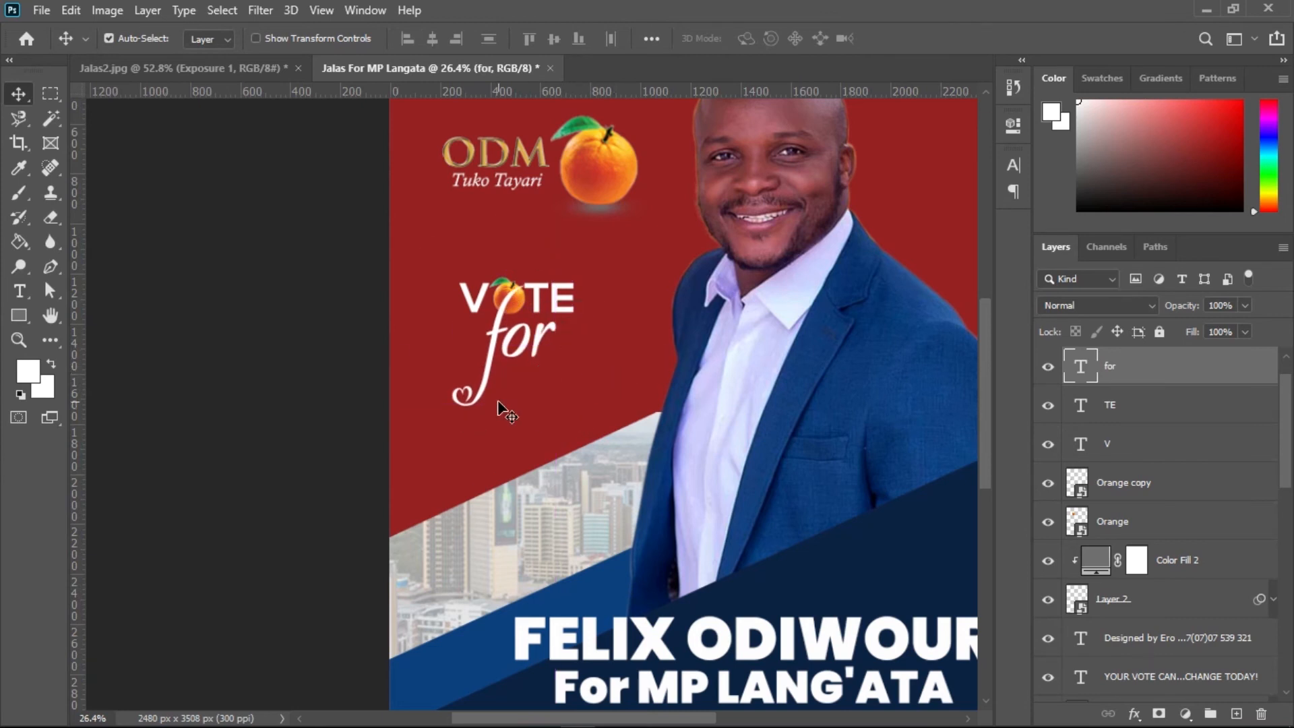
# Add the text "Jalas" beneath the "for" lettering and set it in Akrobat Black
pyautogui.press('t')
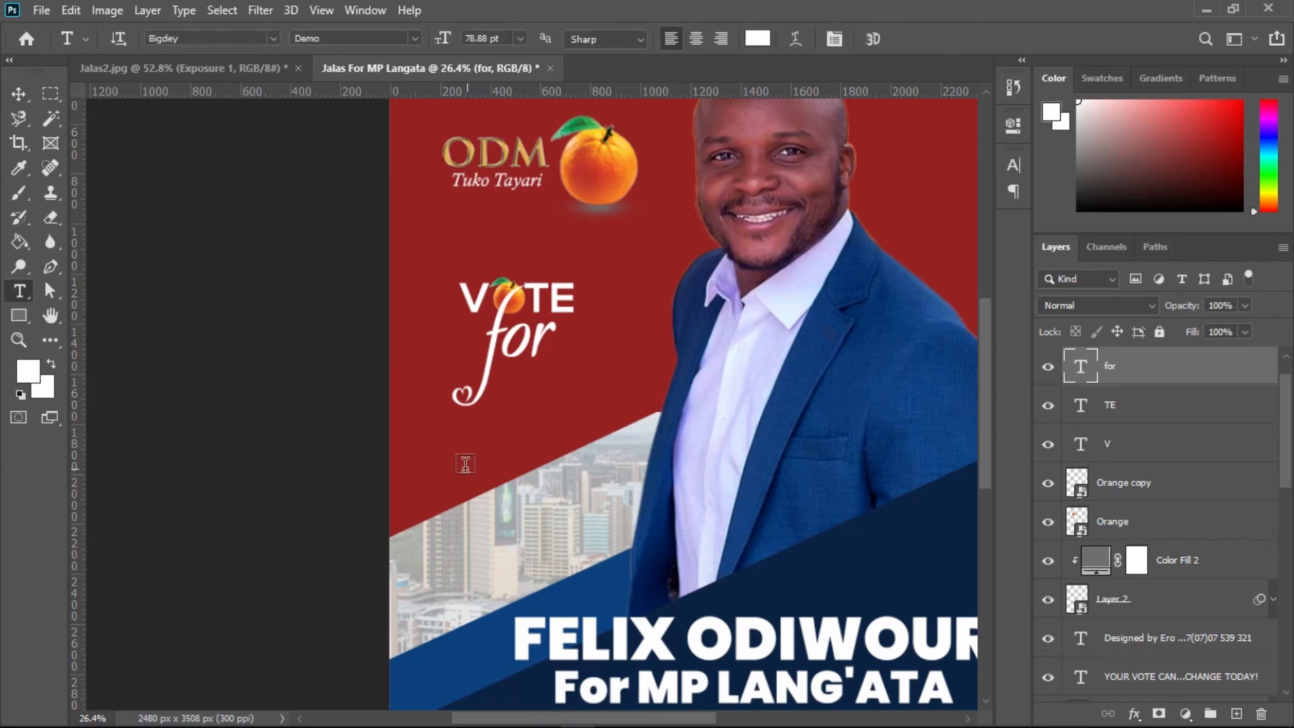
pyautogui.click(462, 464)
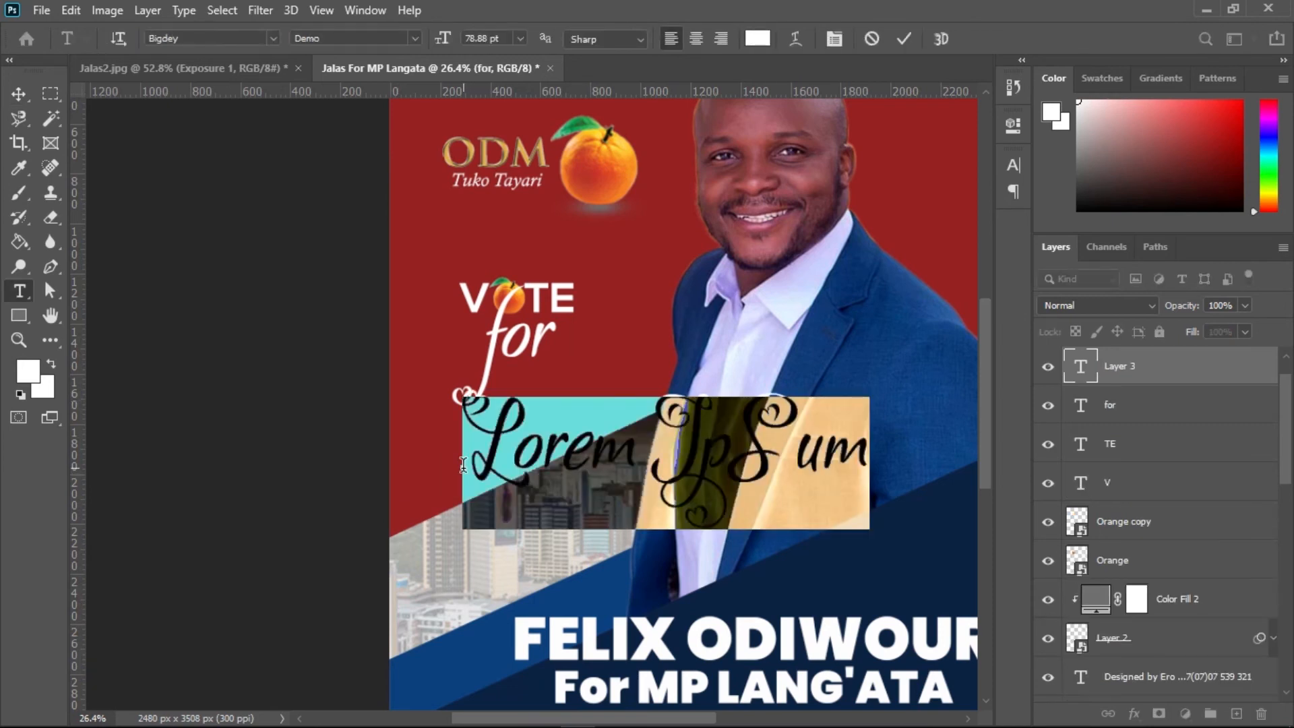
pyautogui.write('Jalas')
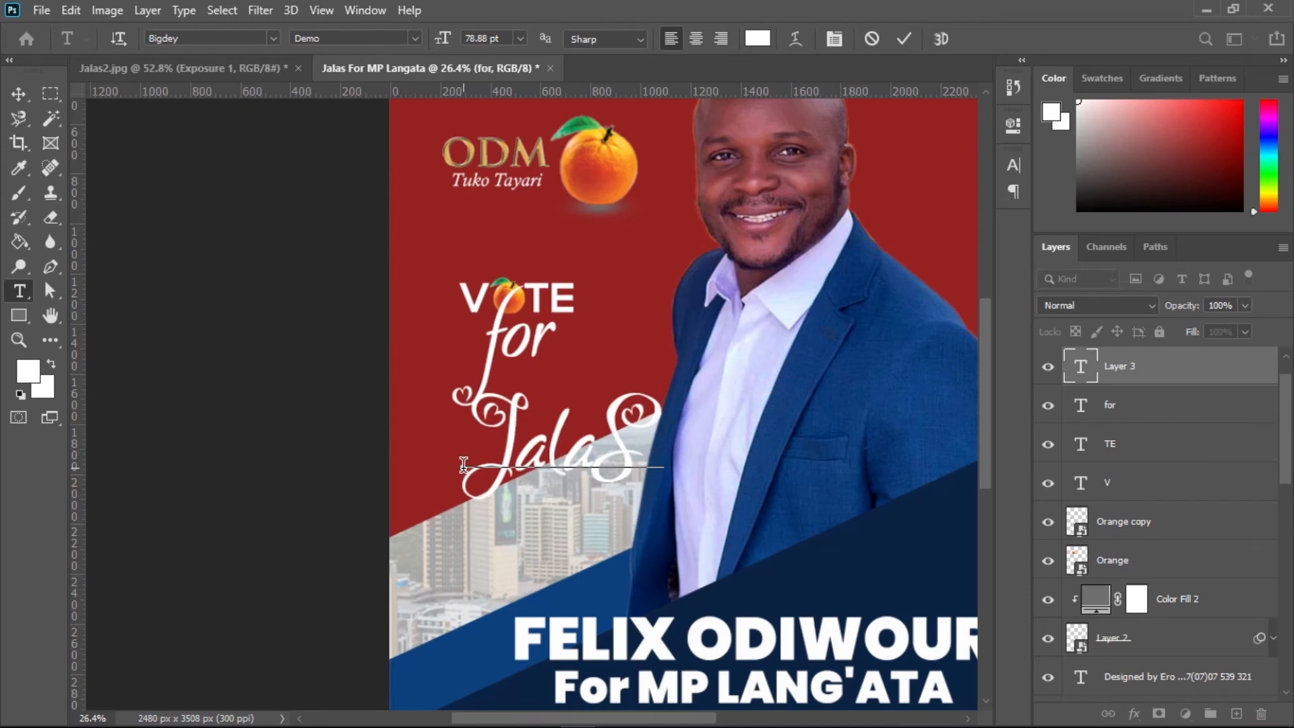
pyautogui.hotkey('ctrl', 'a')
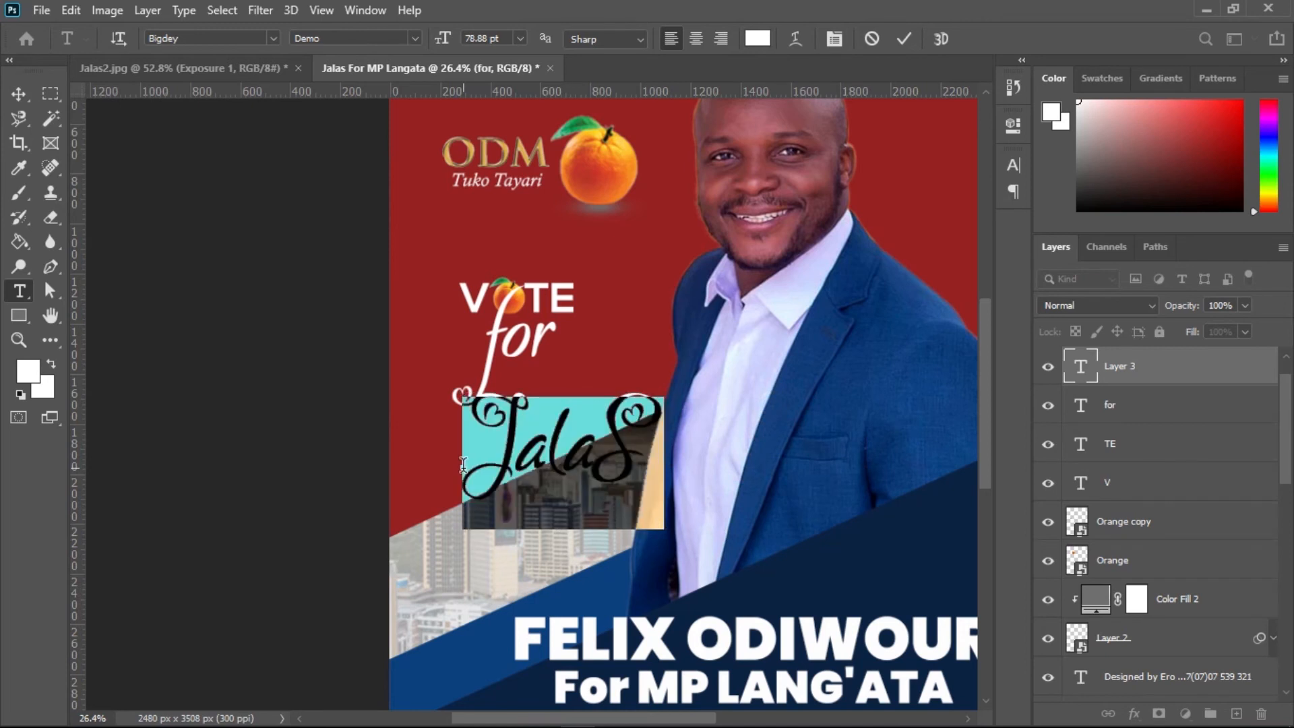
pyautogui.click(246, 39)
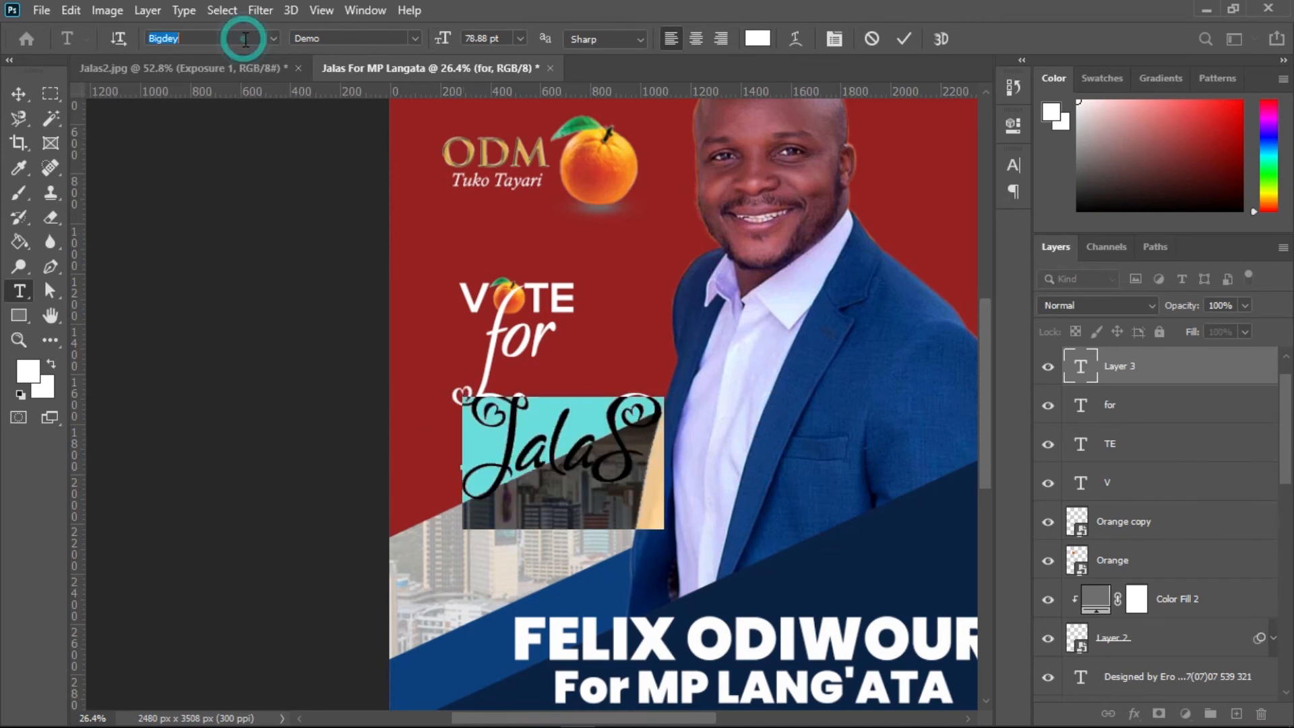
pyautogui.write('akrob')
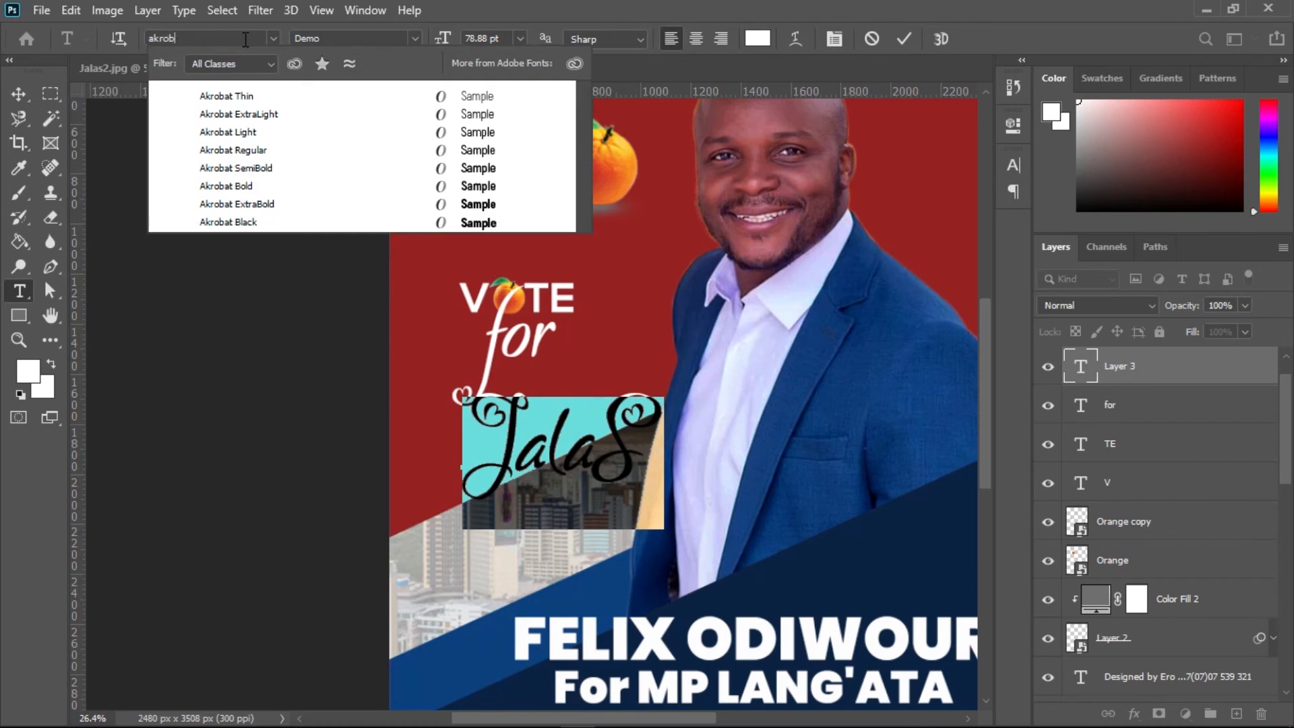
pyautogui.click(246, 224)
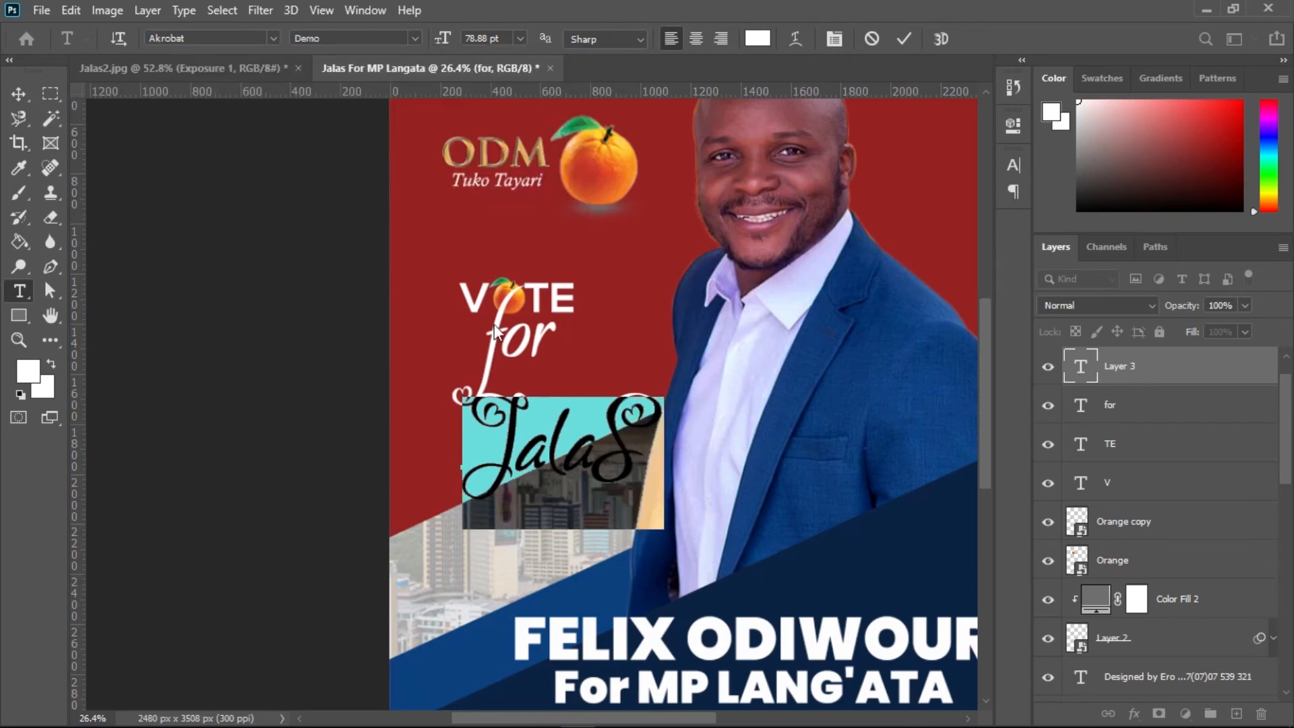
pyautogui.click(904, 39)
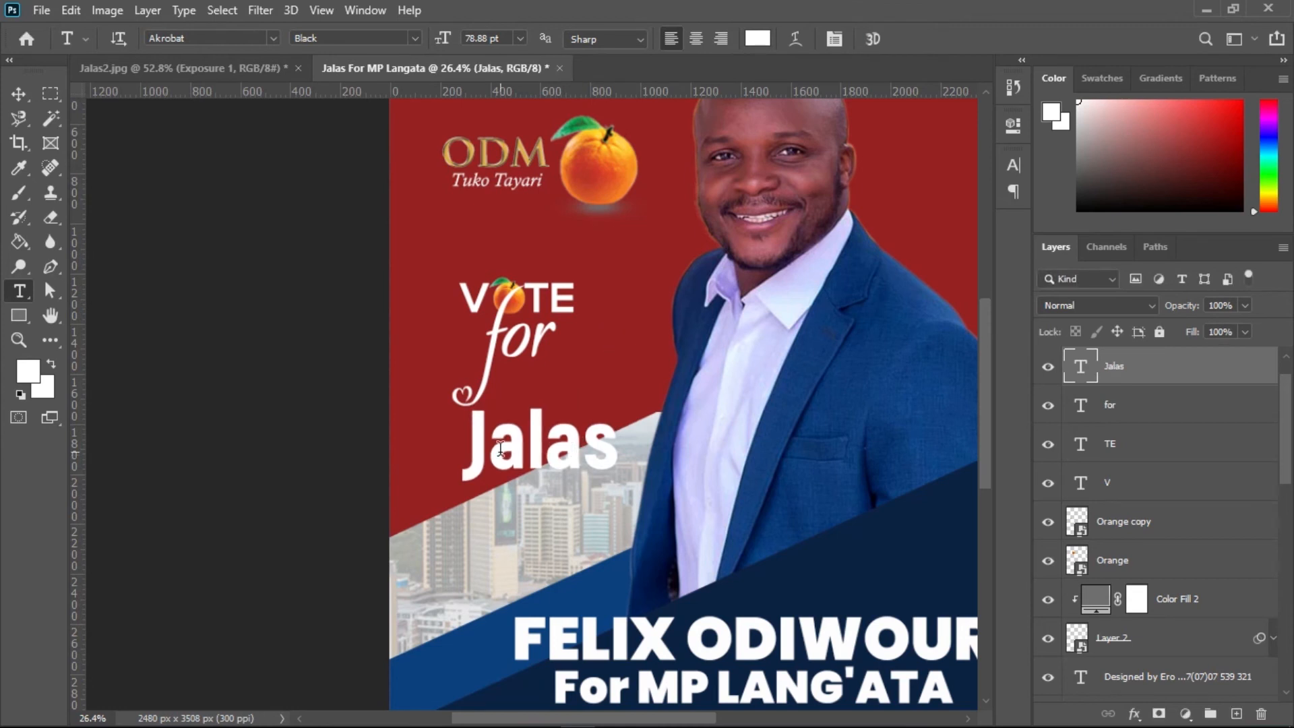
# Move the Jalas text up against the "for" lettering and scale it to 94.83%
pyautogui.press('v')
pyautogui.moveTo(547, 447); pyautogui.dragTo(577, 402)
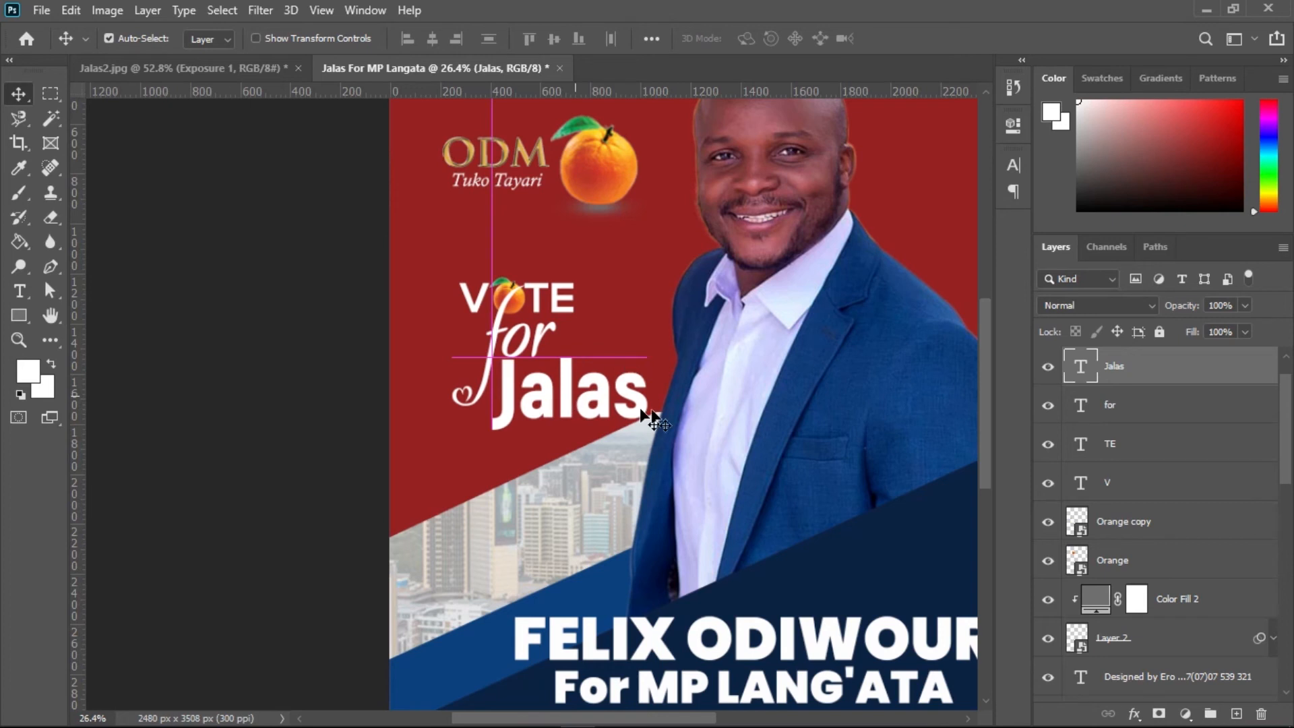
pyautogui.press('ctrl')
pyautogui.hotkey('ctrl', 't')
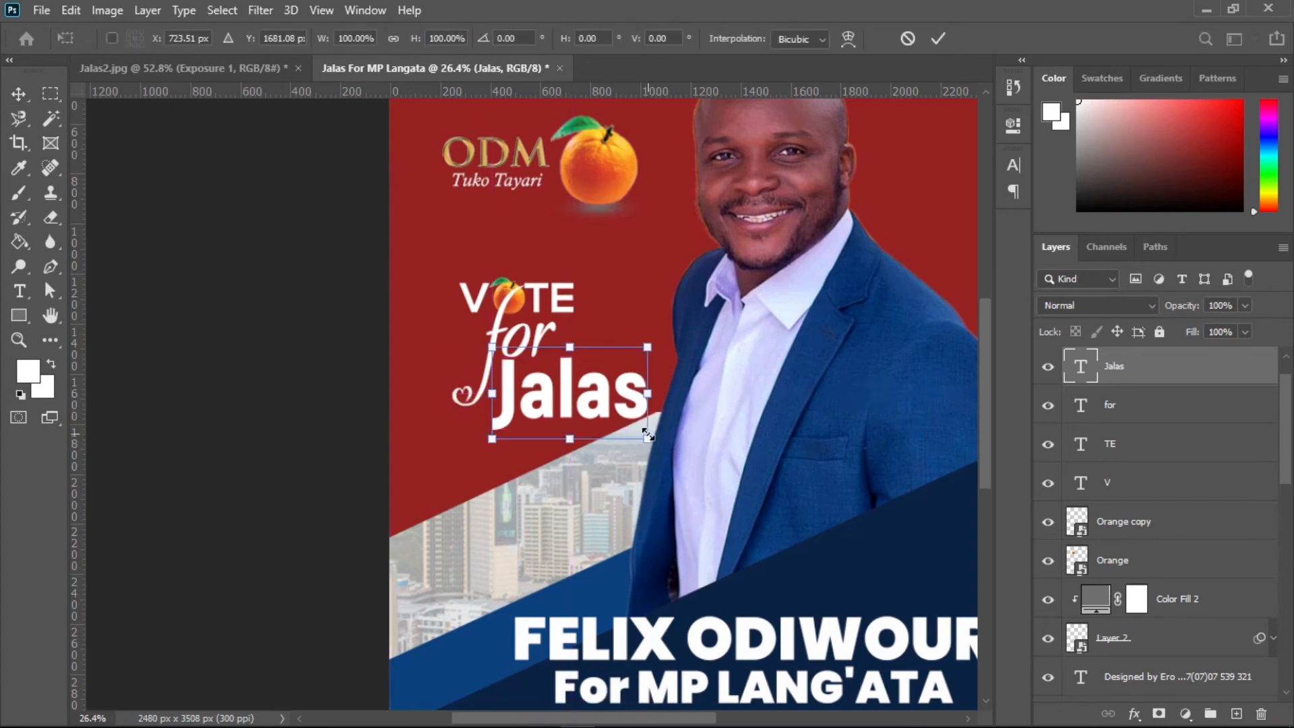
pyautogui.moveTo(647, 426)
pyautogui.mouseDown()
pyautogui.moveTo(616, 421)
pyautogui.moveTo(641, 425)
pyautogui.mouseUp()
pyautogui.press('Down')
pyautogui.press('Down')
pyautogui.press('Down')
pyautogui.press('Down')
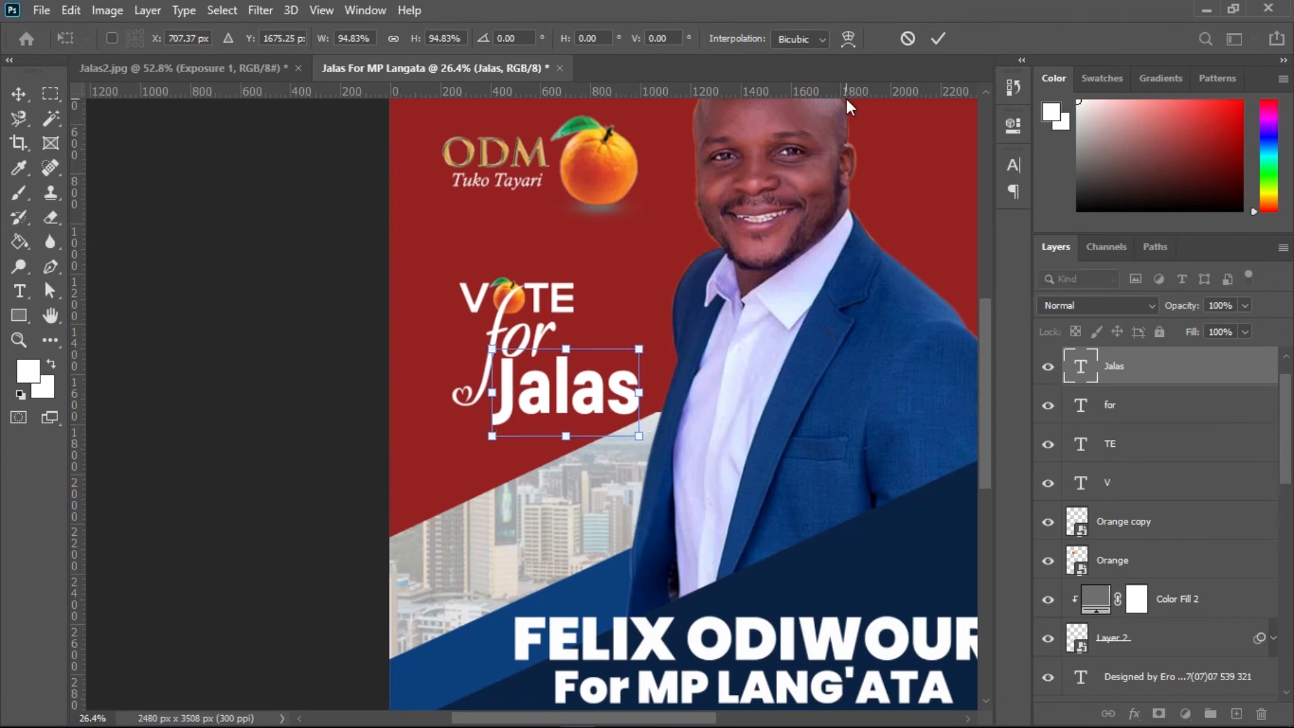
pyautogui.click(934, 42)
pyautogui.click(313, 369)
# Draw a small rectangle about 56 px wide and 17 px high beneath the letter l of Jalas
pyautogui.moveTo(833, 429)
pyautogui.mouseDown()
pyautogui.moveTo(771, 427)
pyautogui.moveTo(843, 408)
pyautogui.mouseUp()
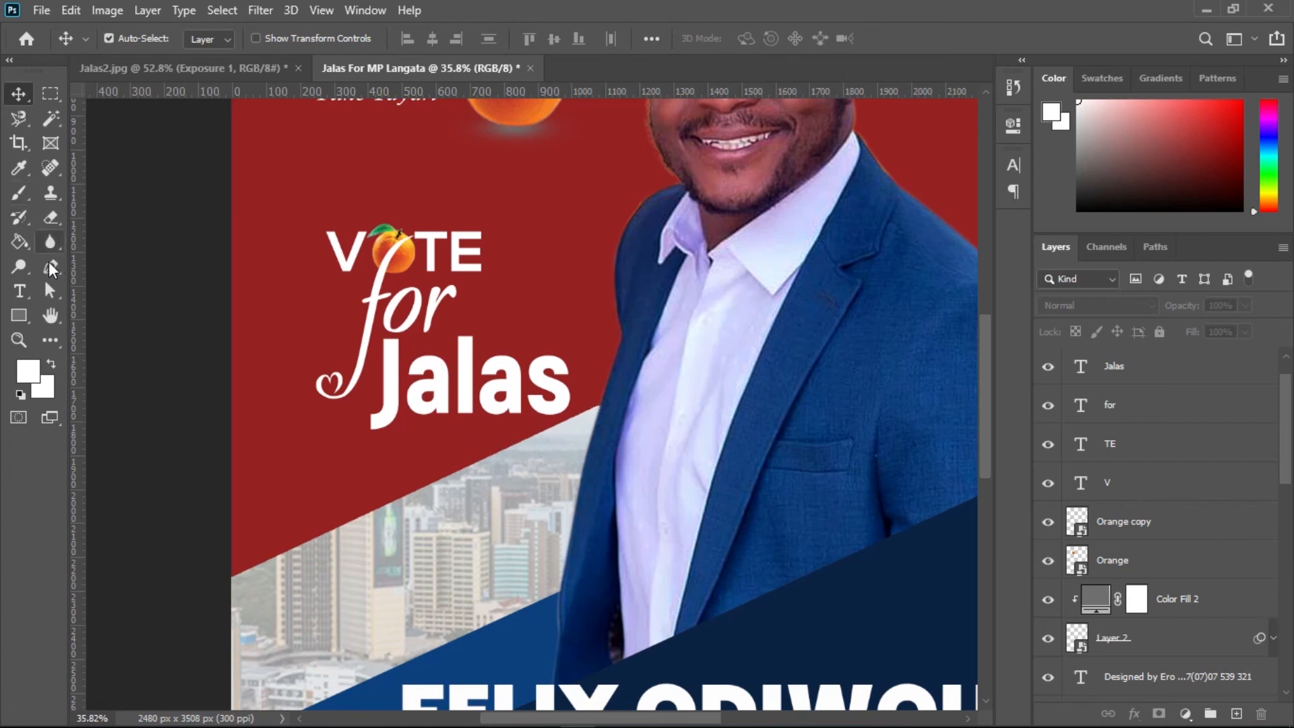
pyautogui.moveTo(16, 311); pyautogui.dragTo(72, 316)
pyautogui.moveTo(449, 425); pyautogui.dragTo(470, 429)
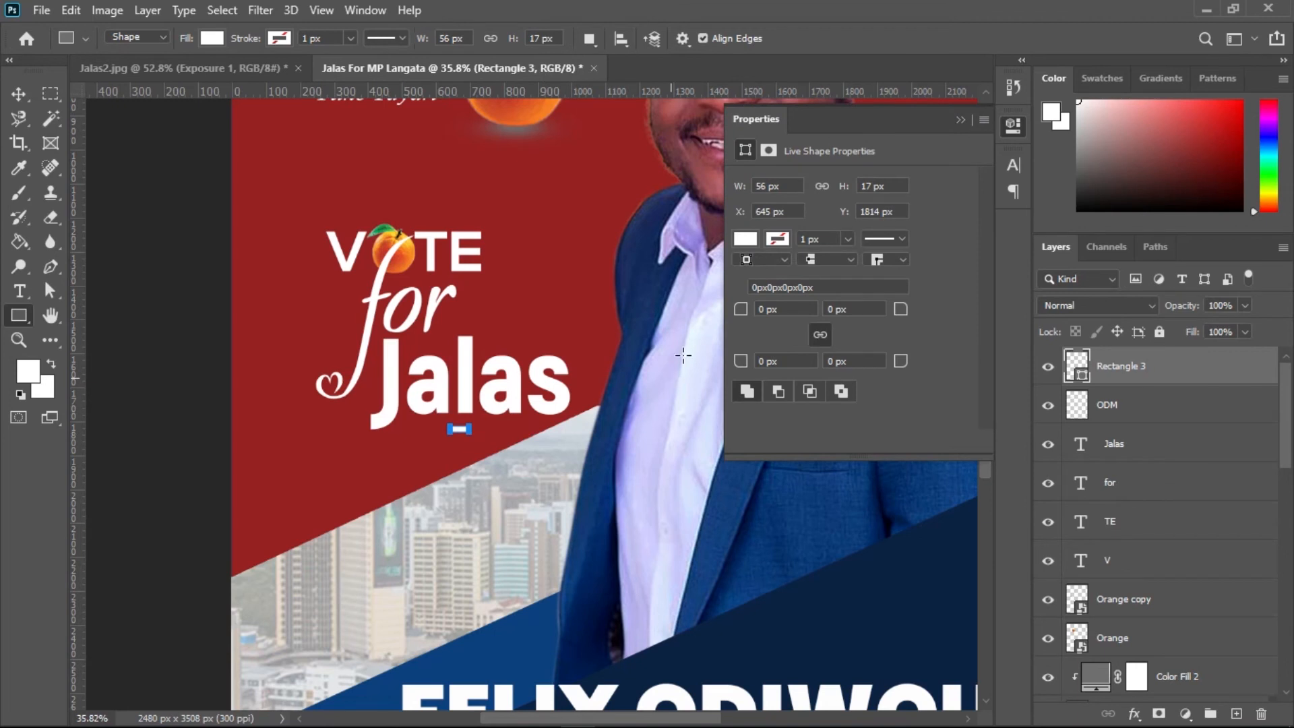
# Fill the small rectangle with orange f89a22 sampled from the fruit beside the ODM lettering
pyautogui.click(775, 239)
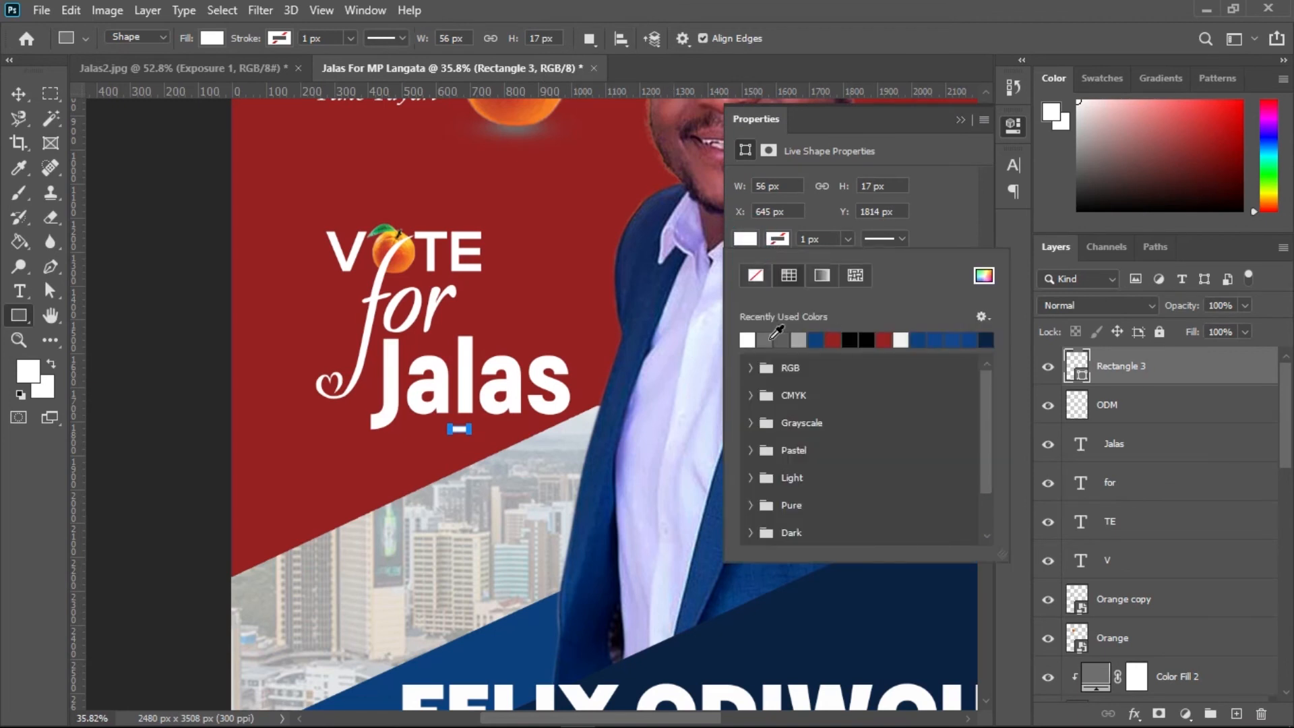
pyautogui.click(958, 118)
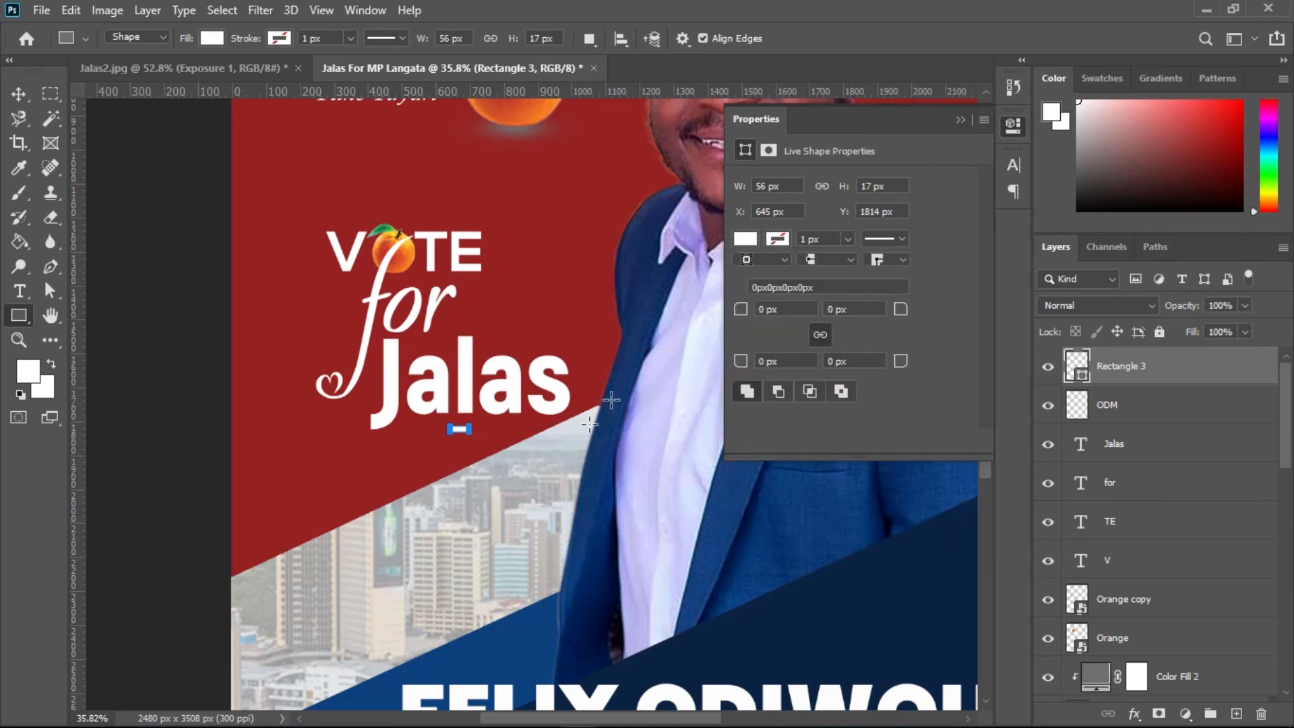
pyautogui.click(959, 119)
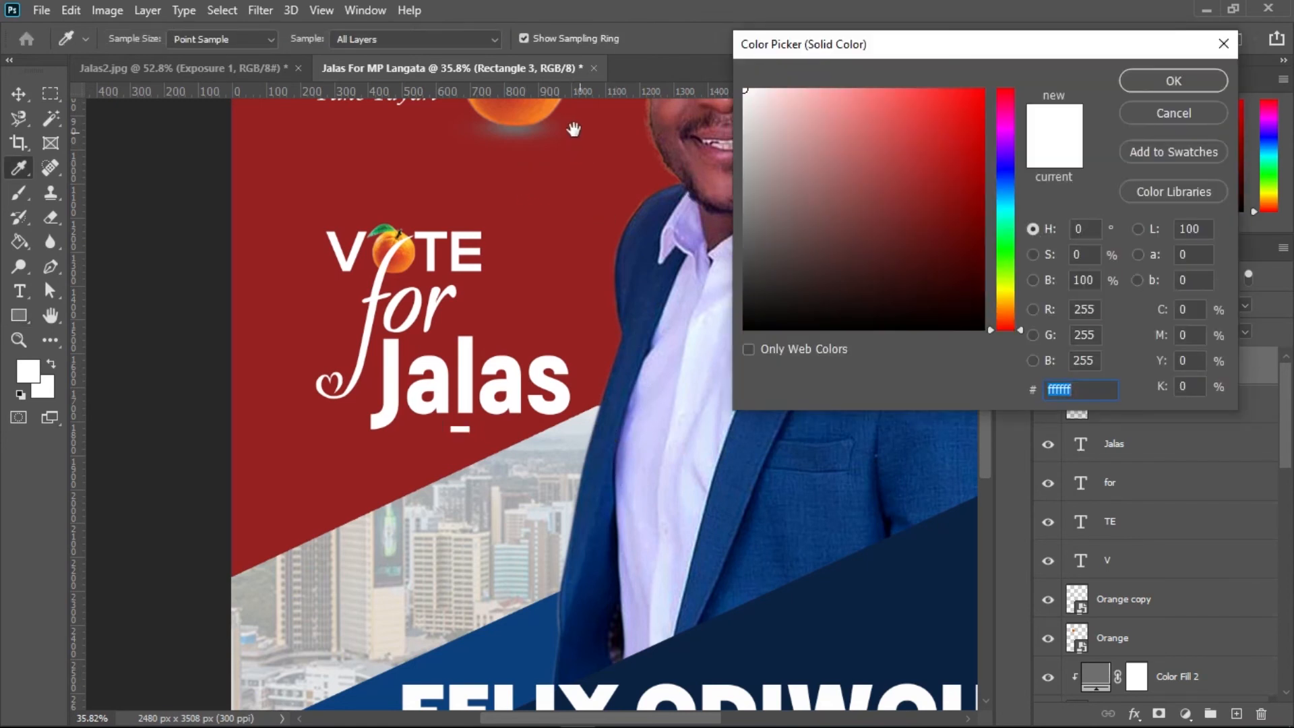
pyautogui.moveTo(574, 129); pyautogui.dragTo(571, 271)
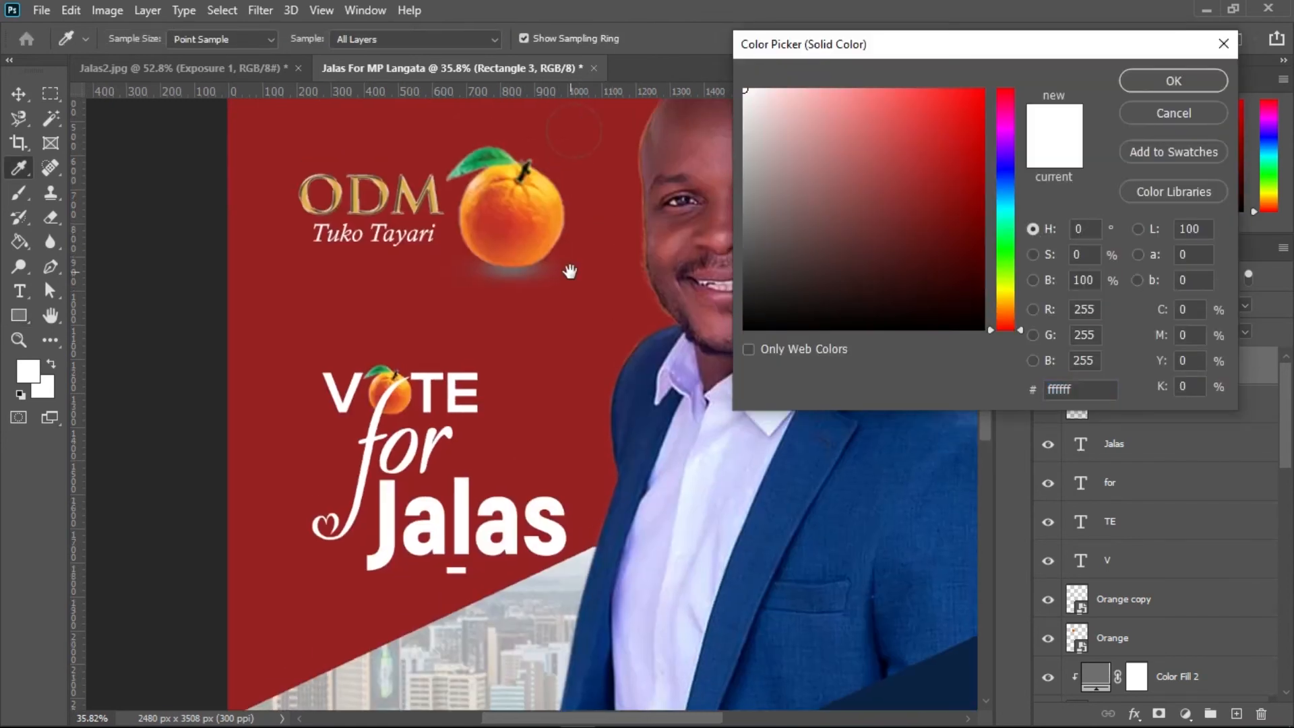
pyautogui.click(546, 215)
pyautogui.click(522, 215)
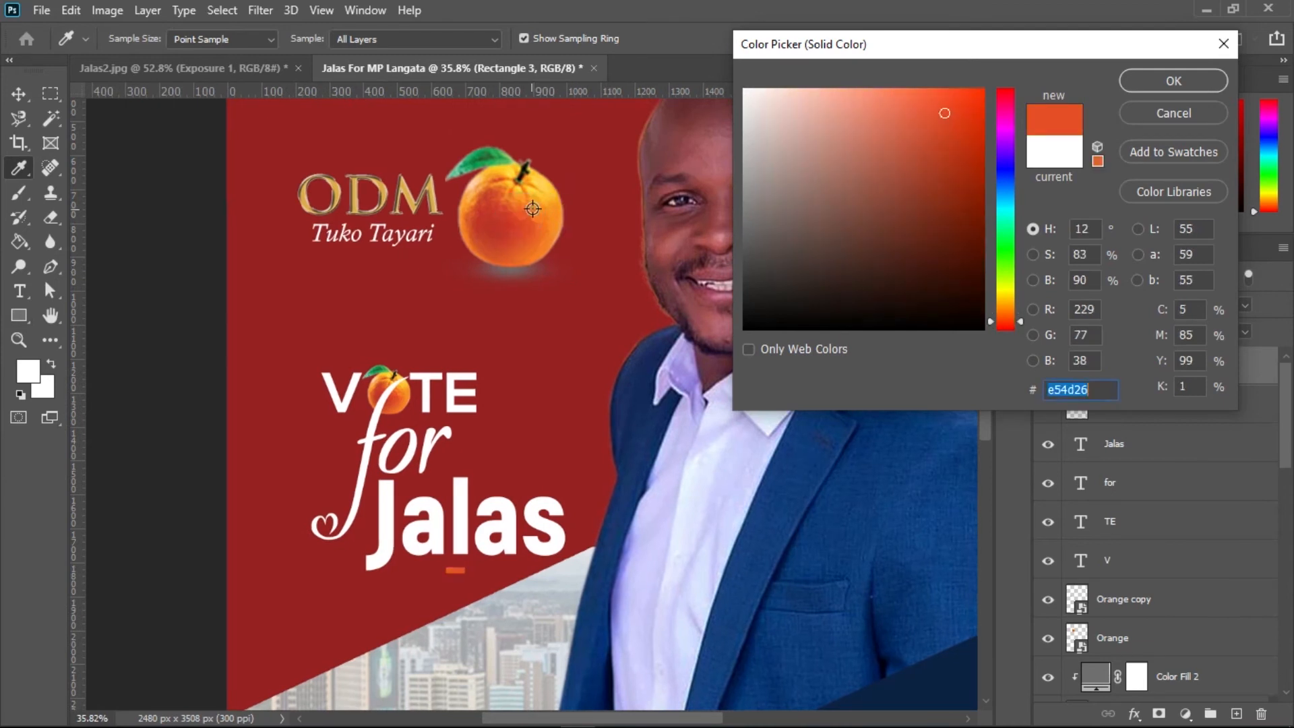
pyautogui.moveTo(531, 211); pyautogui.dragTo(549, 206)
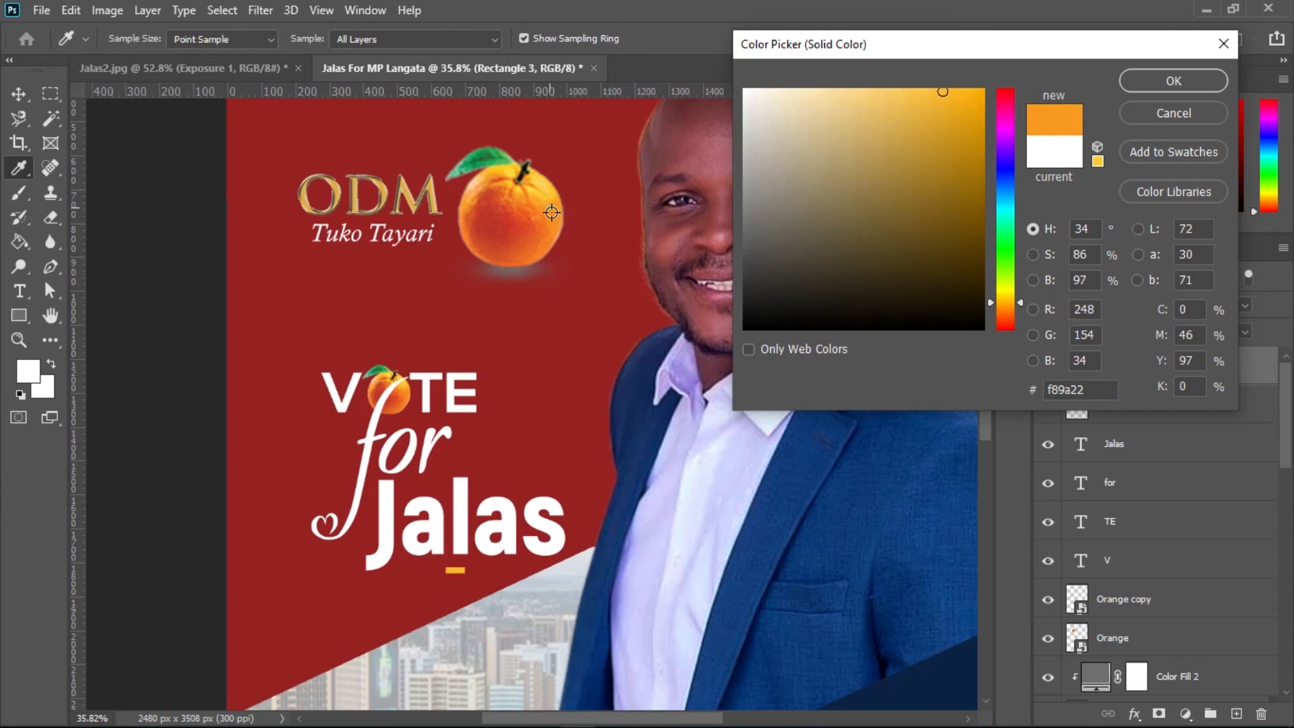
pyautogui.click(1149, 83)
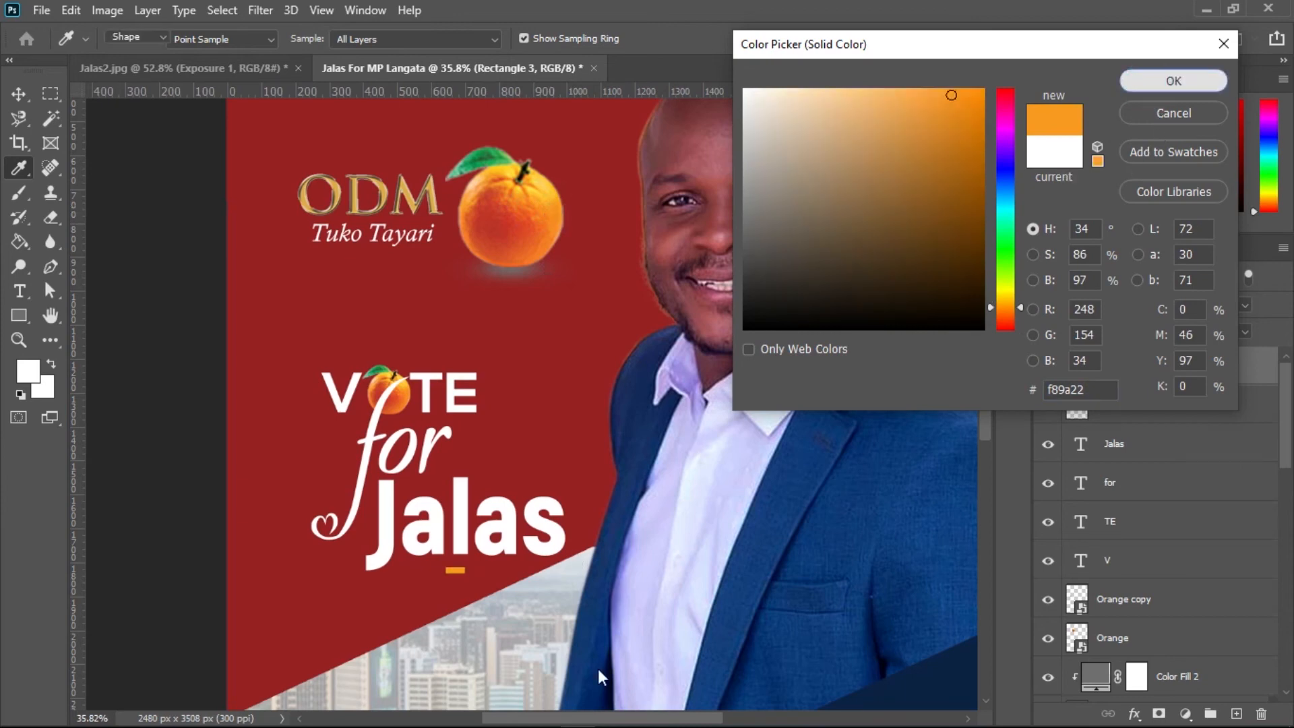
# Stretch the orange bar to 86 px wide and 25 px high and move it slightly closer to the Jalas text
pyautogui.press('v')
pyautogui.moveTo(443, 580); pyautogui.dragTo(633, 568)
pyautogui.keyDown('ctrl'); pyautogui.click(520, 539); pyautogui.keyUp('ctrl')
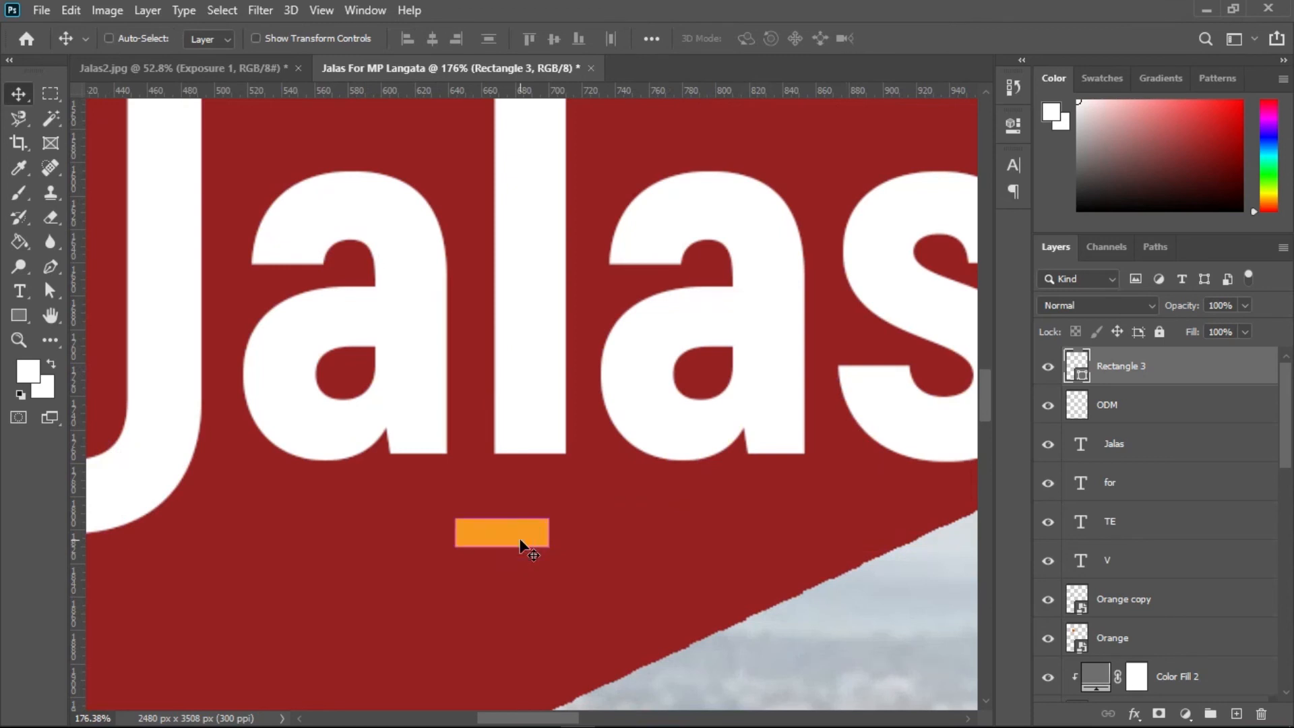
pyautogui.hotkey('ctrl', 't')
pyautogui.moveTo(507, 553); pyautogui.dragTo(503, 560)
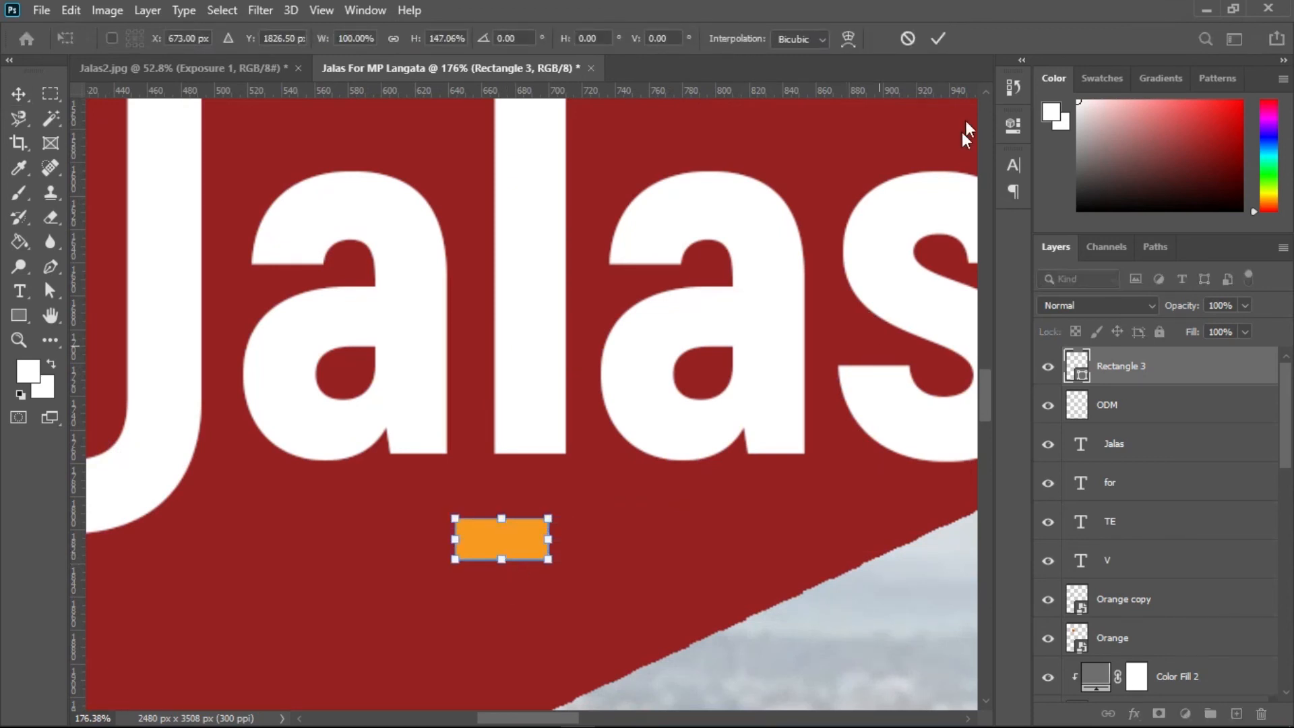
pyautogui.click(938, 38)
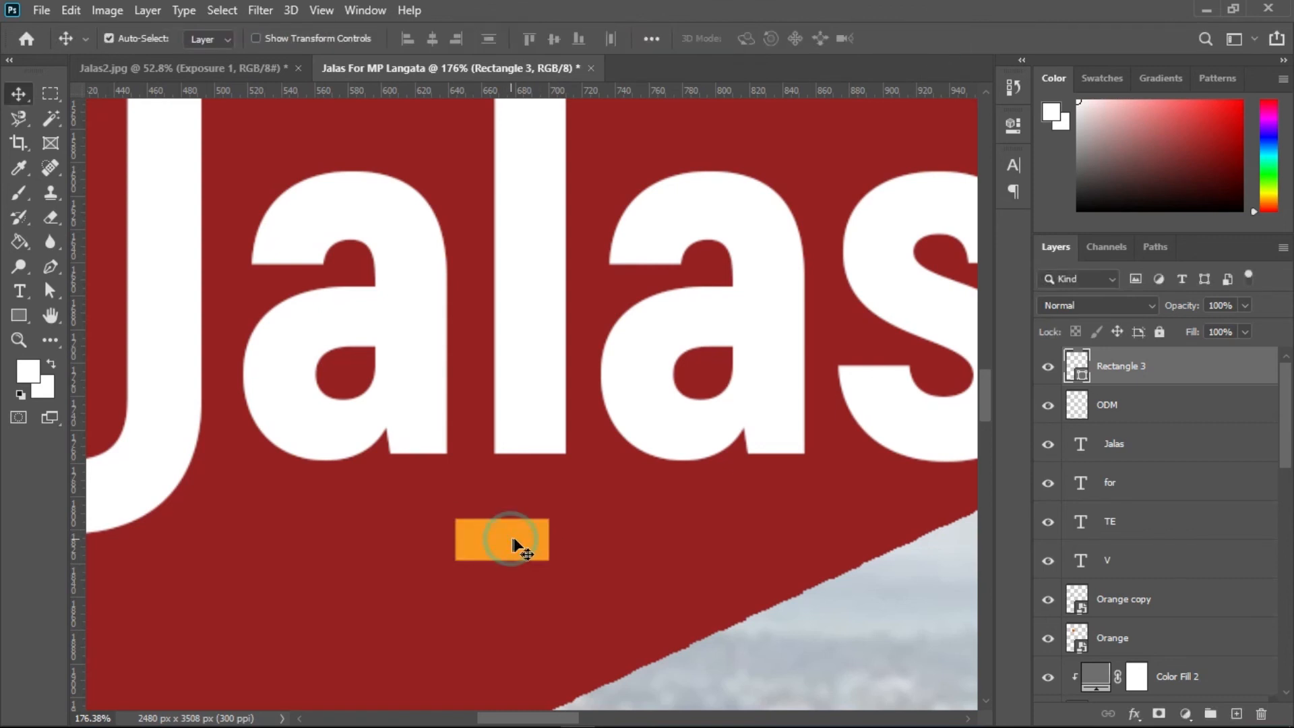
pyautogui.hotkey('ctrl', 't')
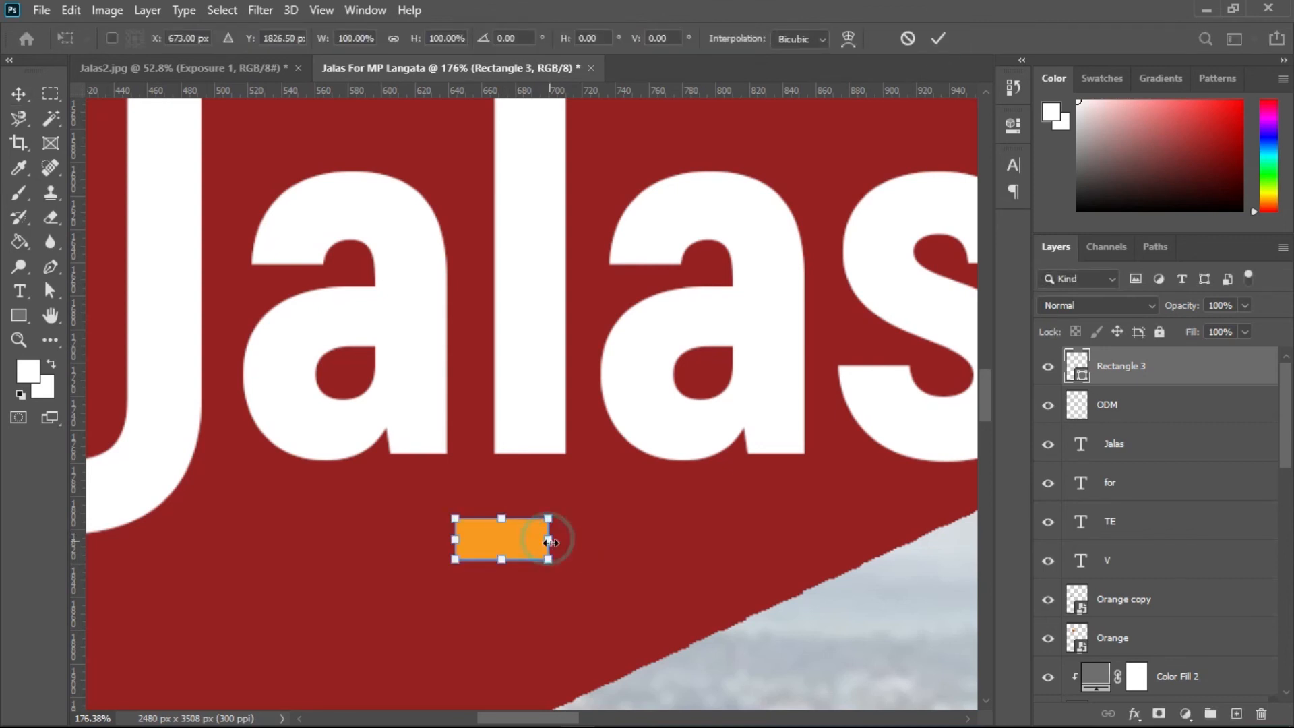
pyautogui.moveTo(550, 541); pyautogui.dragTo(598, 541)
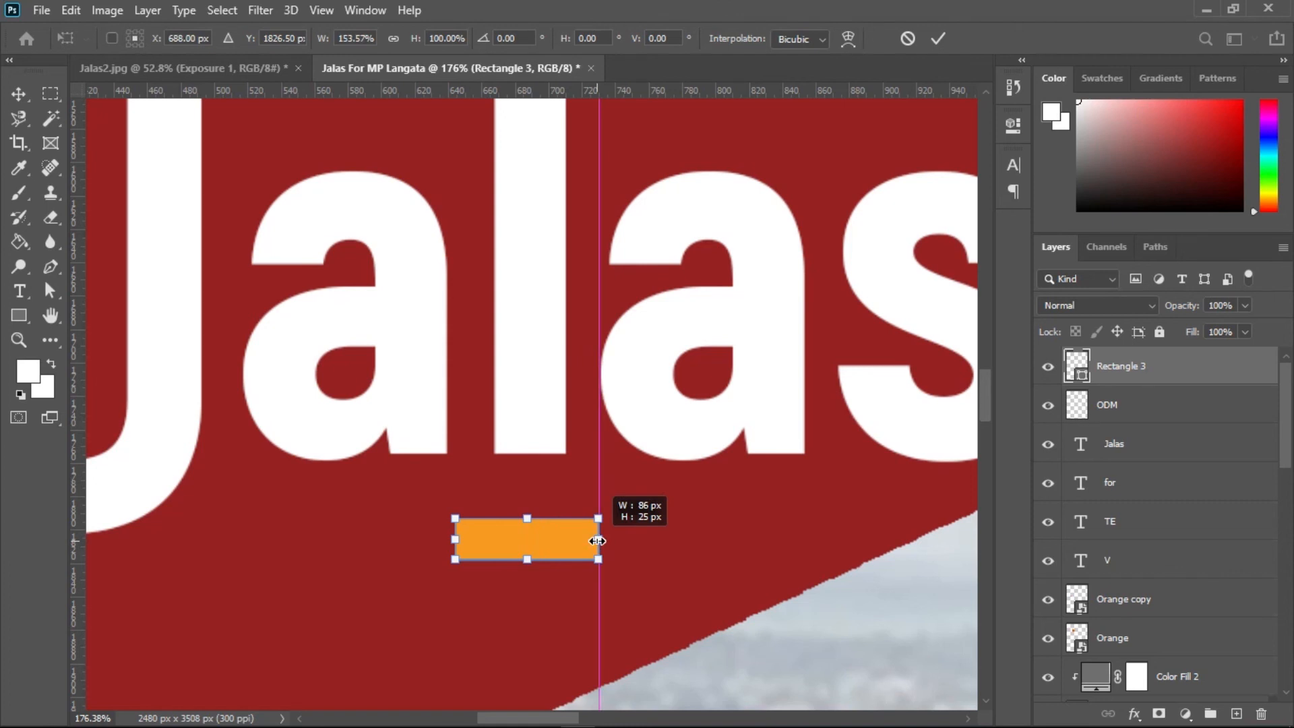
pyautogui.click(938, 39)
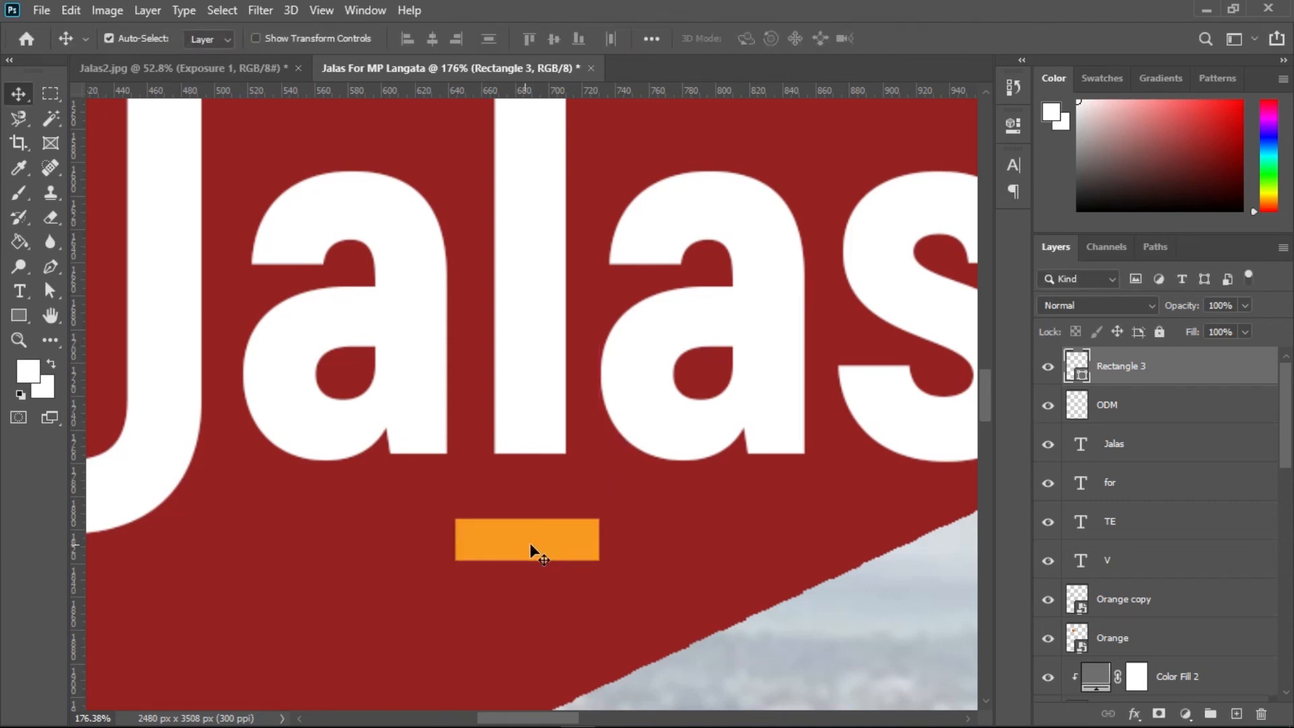
pyautogui.moveTo(563, 536); pyautogui.dragTo(563, 525)
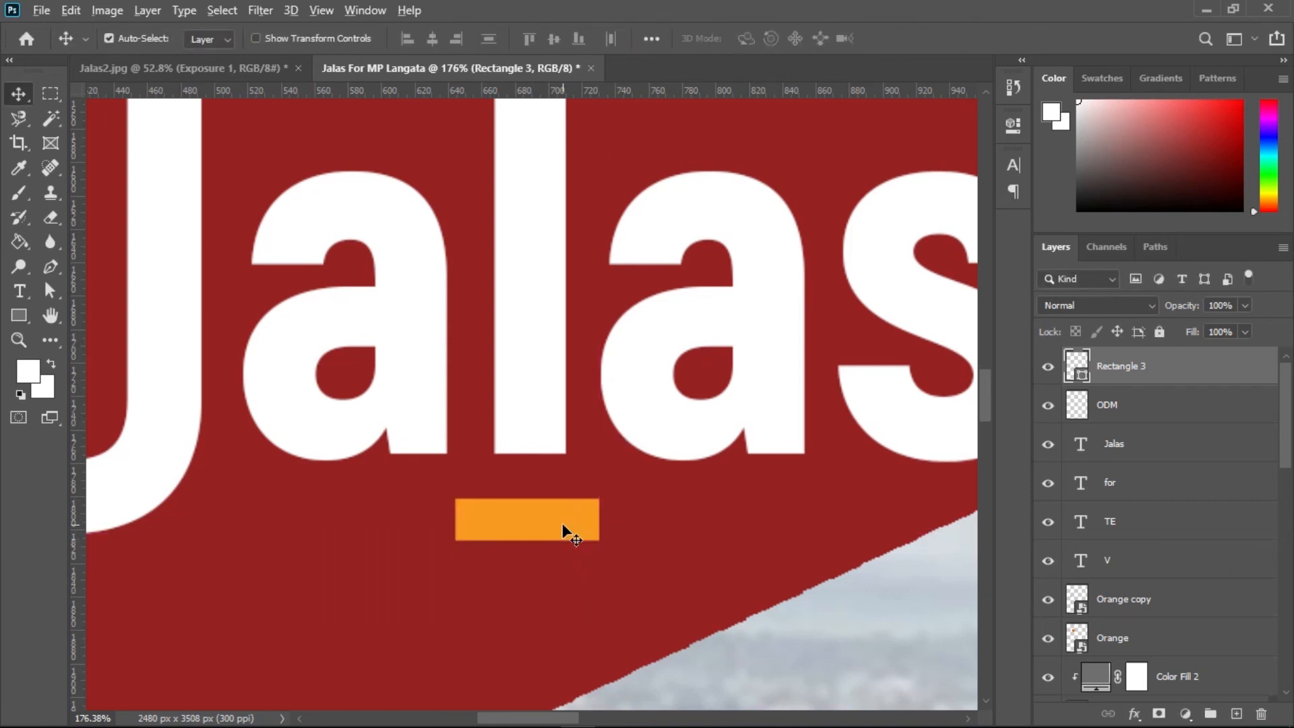
# Recolor only the surname in the candidate's name headline with the orange f89a22 sampled from the bar beneath Jalas
pyautogui.scroll(-10, 563, 525)
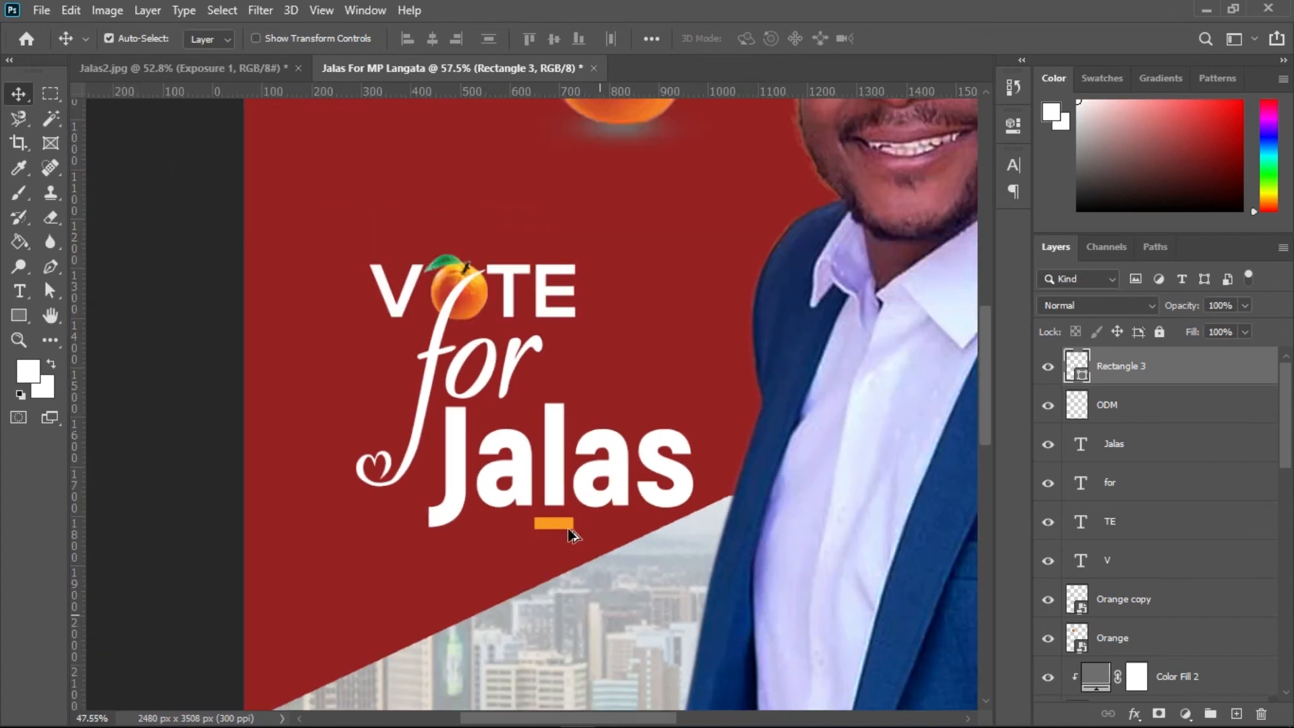
pyautogui.scroll(-6, 569, 535)
pyautogui.scroll(2, 864, 547)
pyautogui.moveTo(864, 547); pyautogui.dragTo(596, 398)
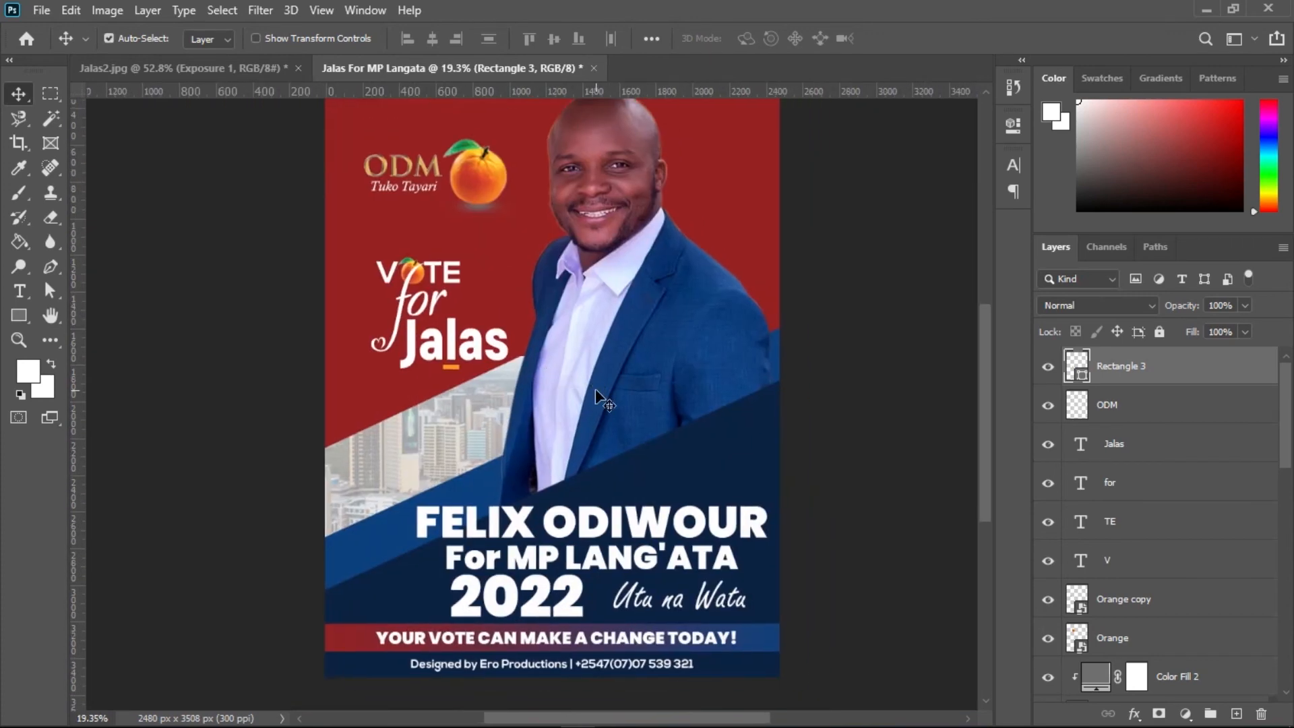
pyautogui.moveTo(649, 570); pyautogui.dragTo(552, 569)
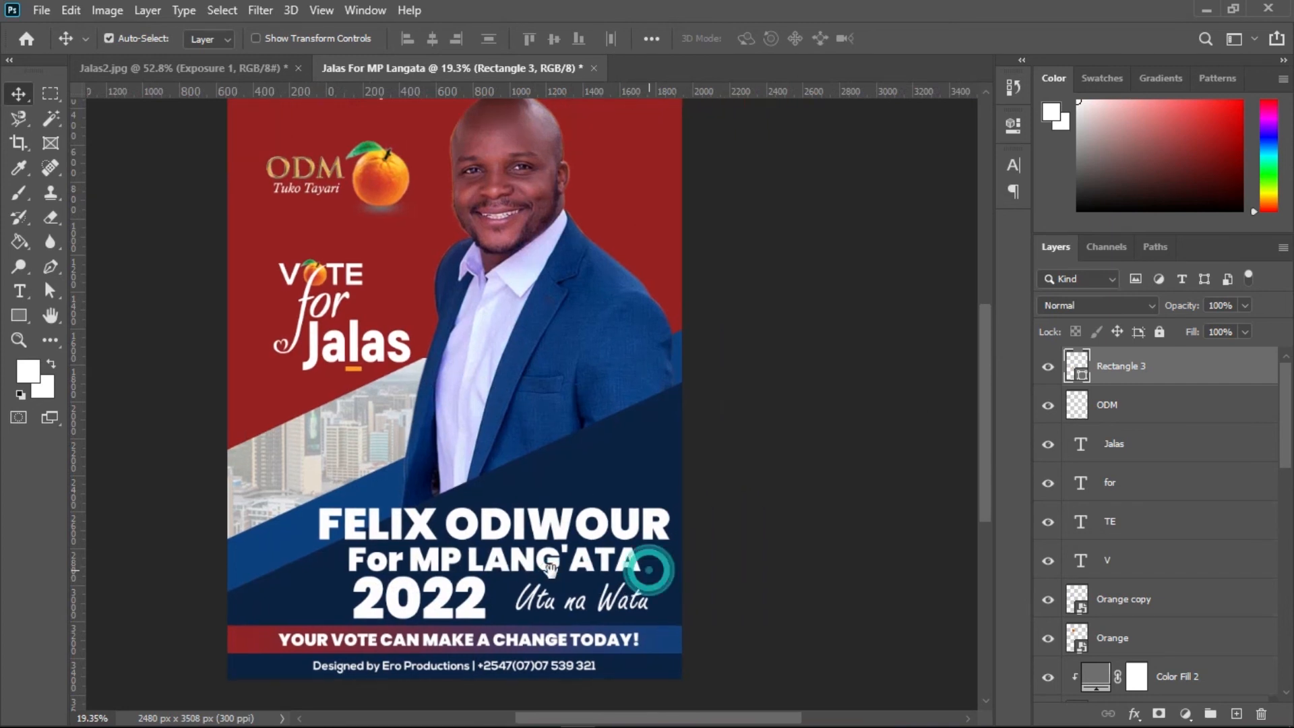
pyautogui.click(498, 532)
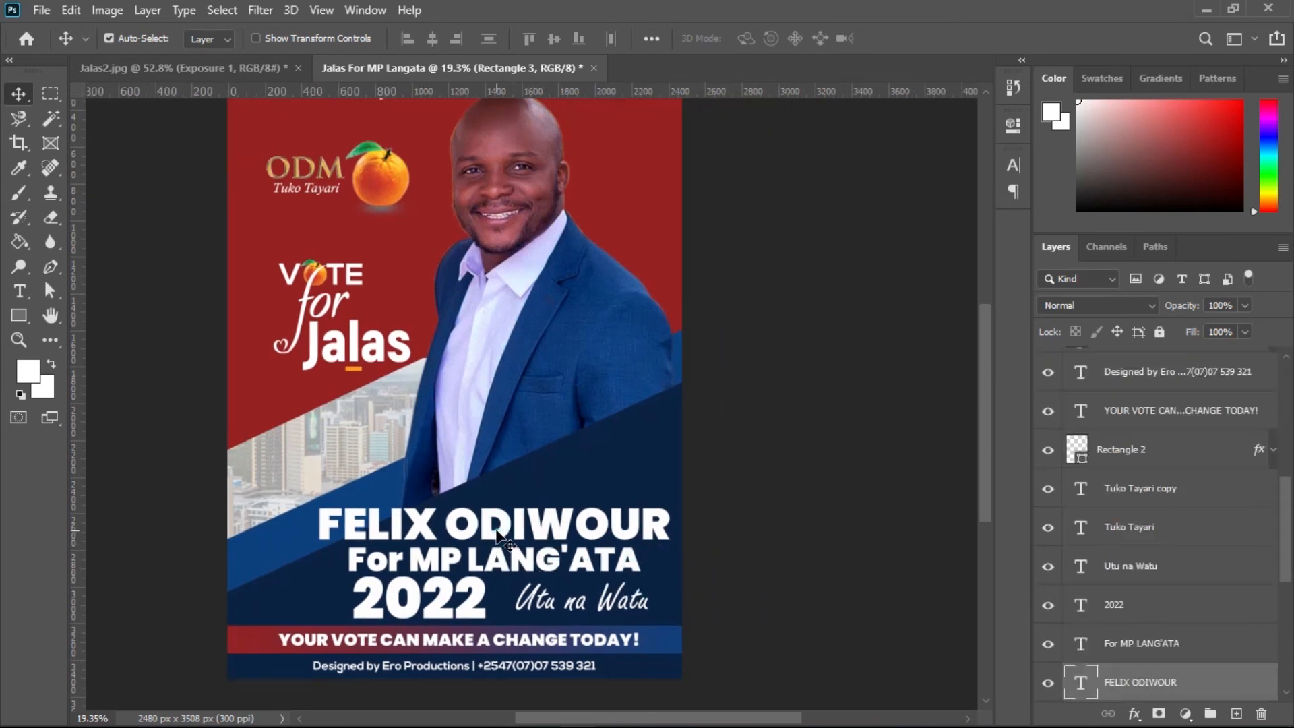
pyautogui.press('t')
pyautogui.click(450, 523)
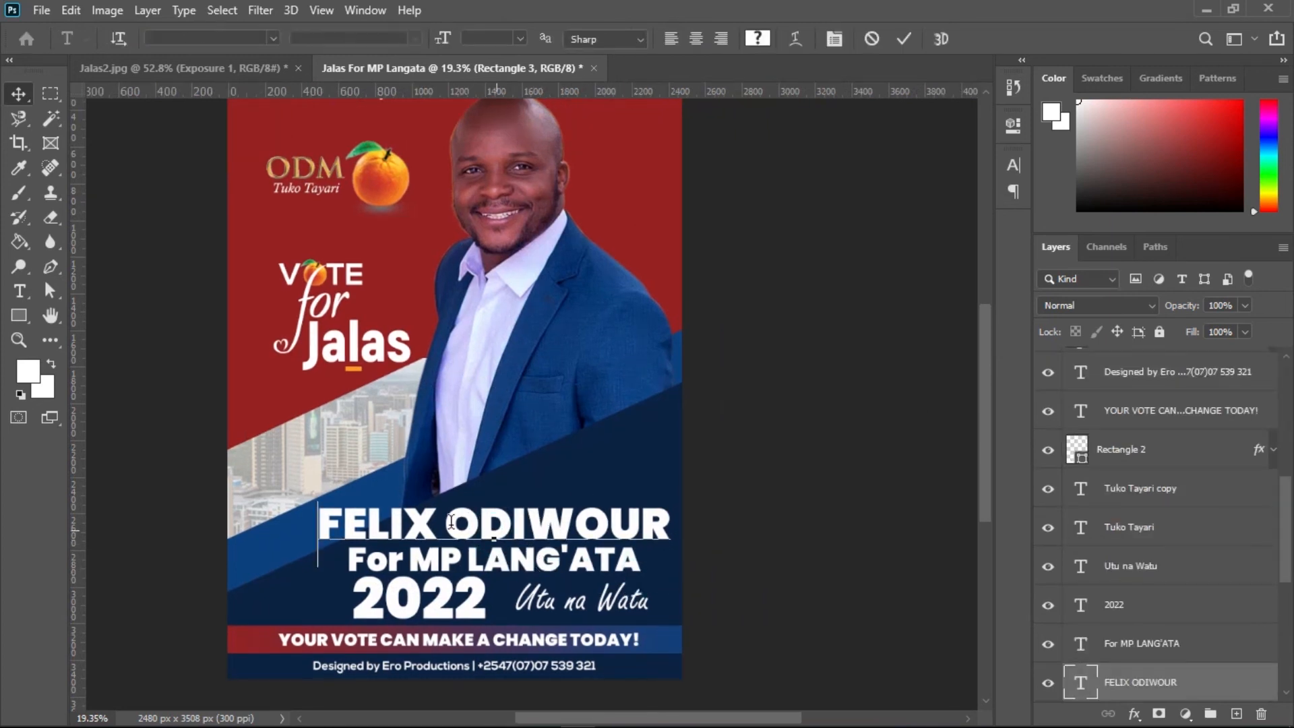
pyautogui.doubleClick(487, 521)
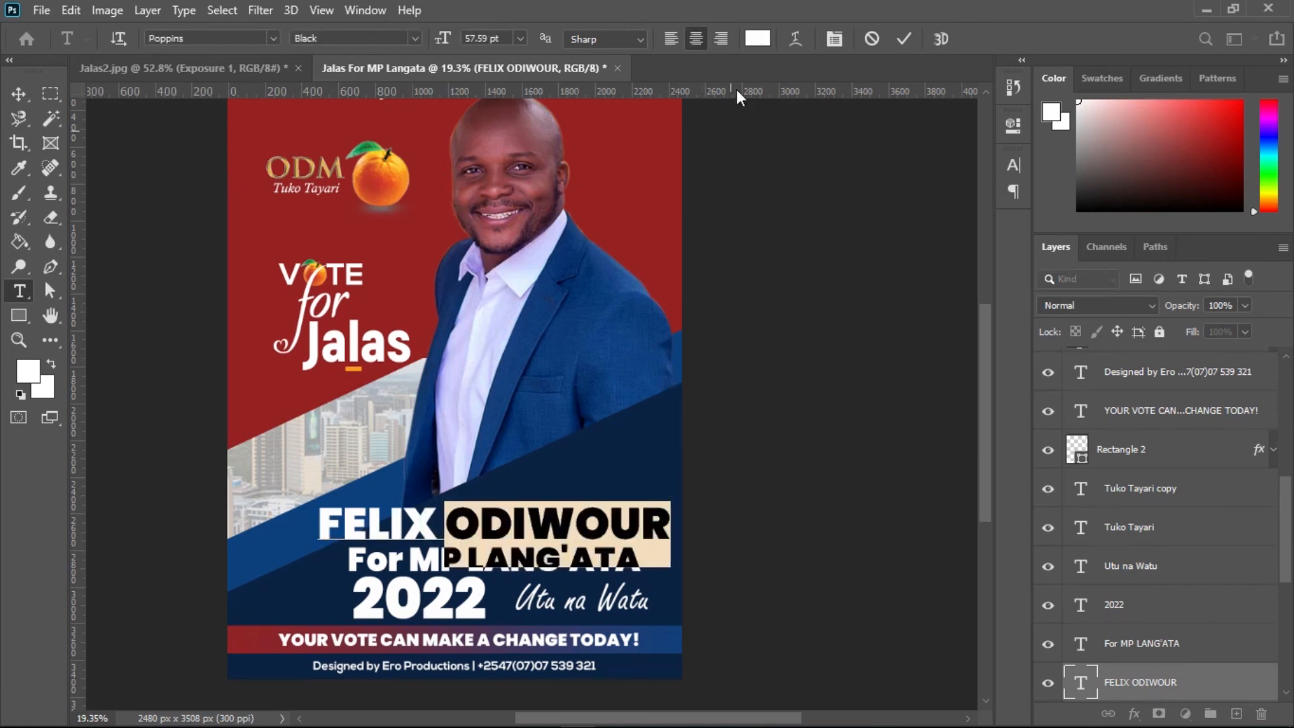
pyautogui.click(758, 38)
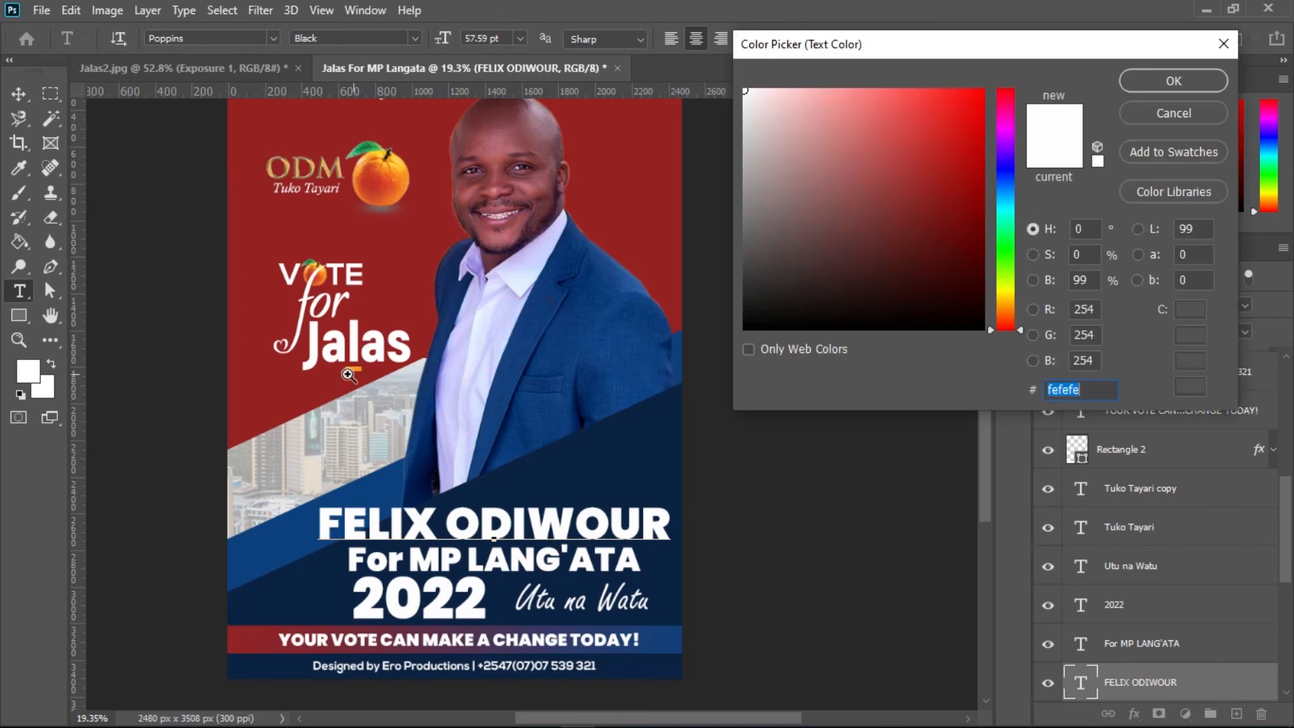
pyautogui.moveTo(349, 375); pyautogui.dragTo(555, 364)
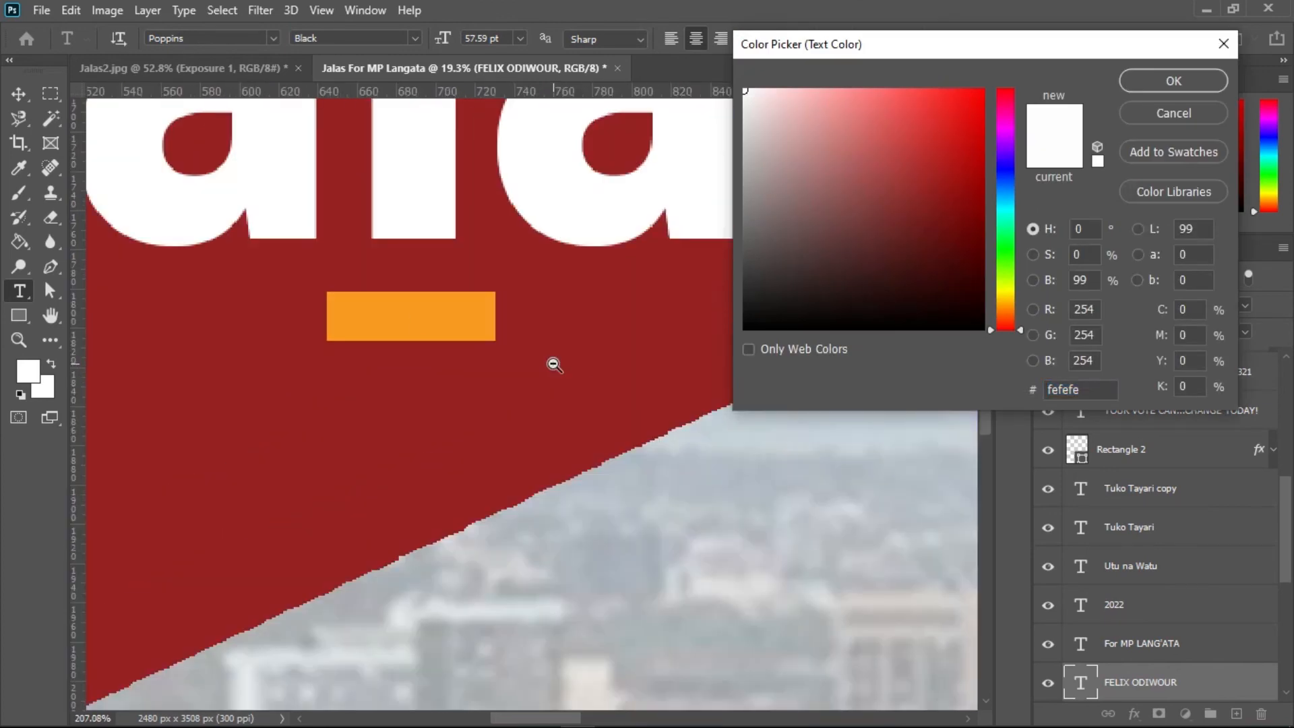
pyautogui.click(424, 314)
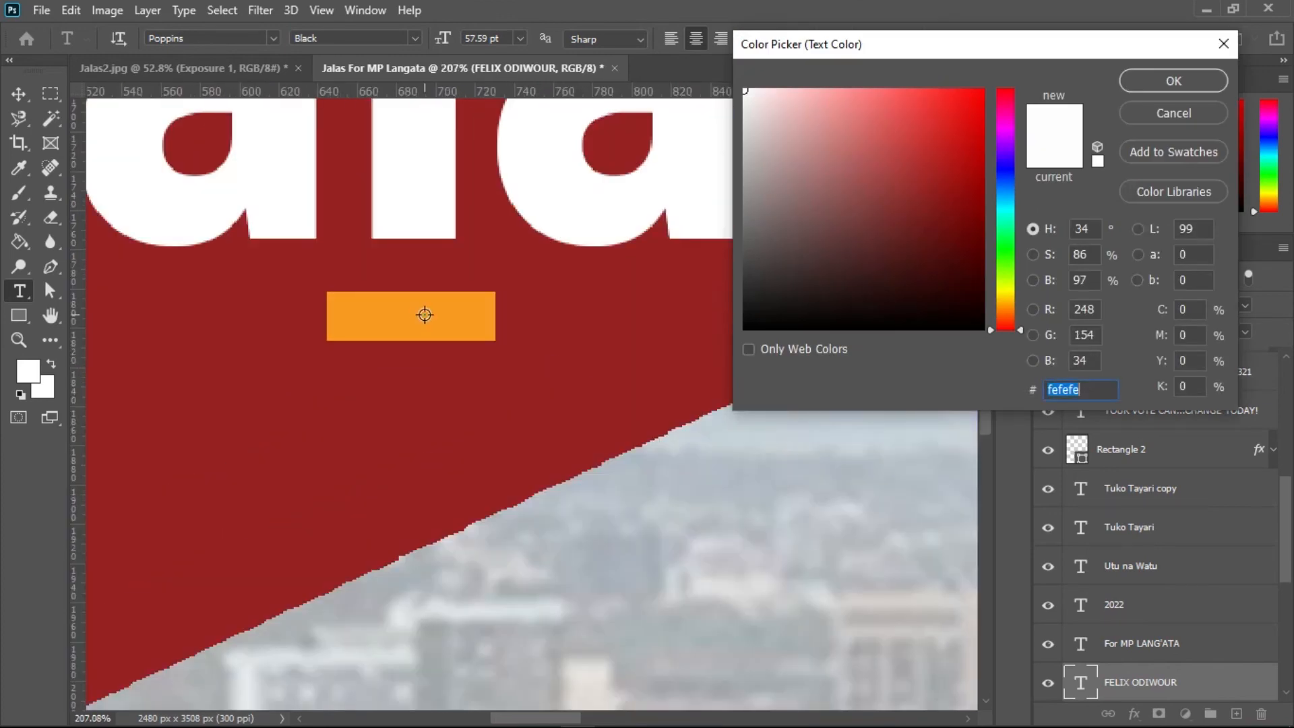
pyautogui.click(1173, 81)
pyautogui.moveTo(498, 639); pyautogui.dragTo(308, 621)
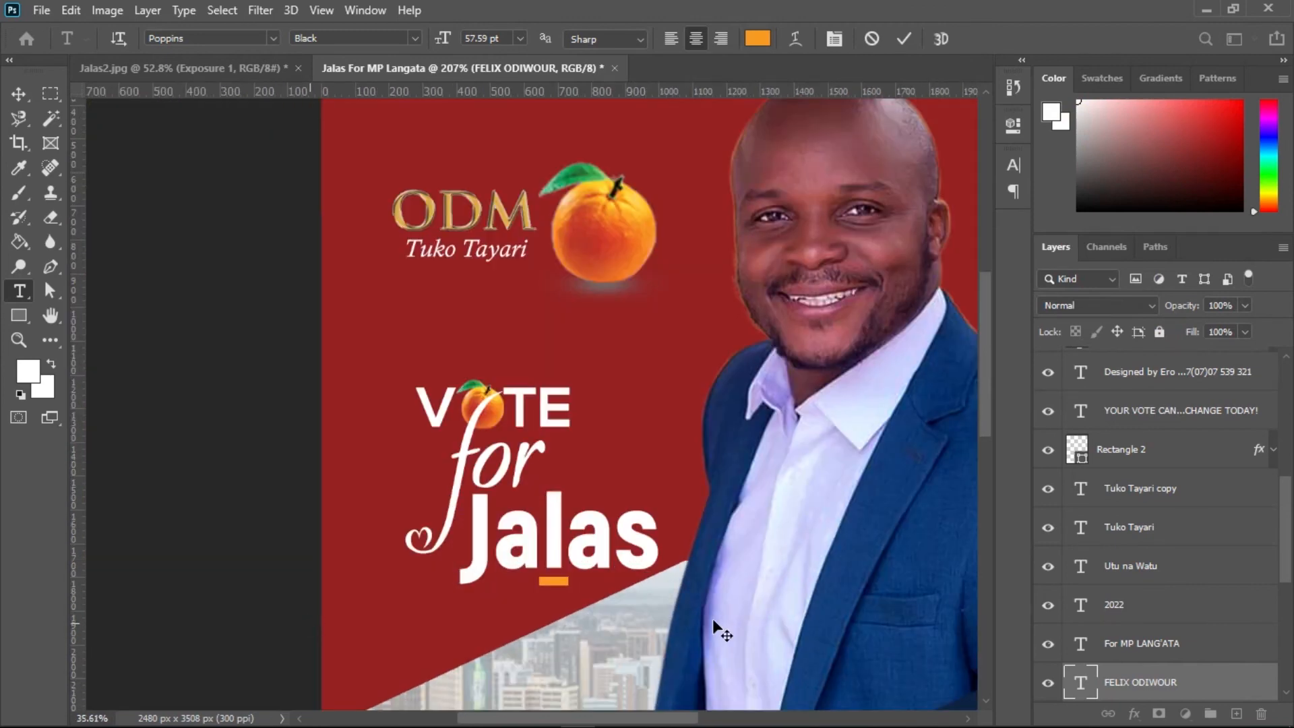
pyautogui.moveTo(750, 563); pyautogui.dragTo(573, 457)
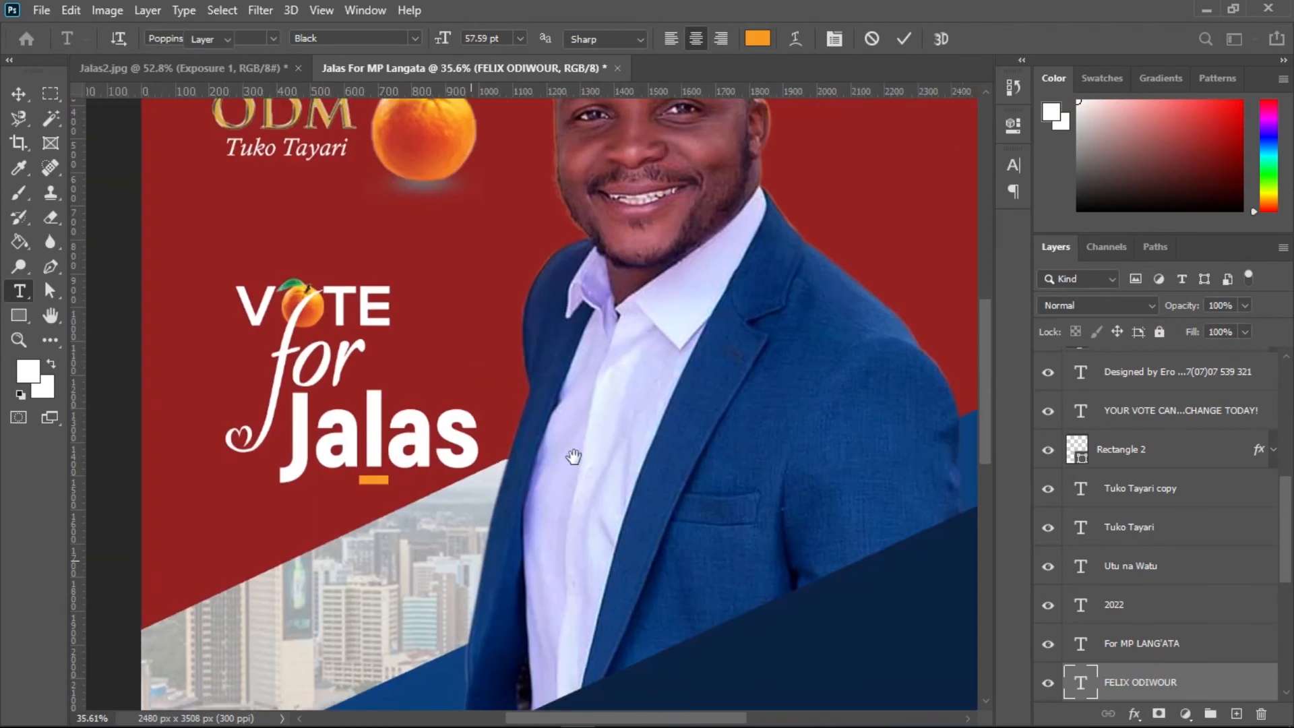
pyautogui.moveTo(728, 574); pyautogui.dragTo(486, 451)
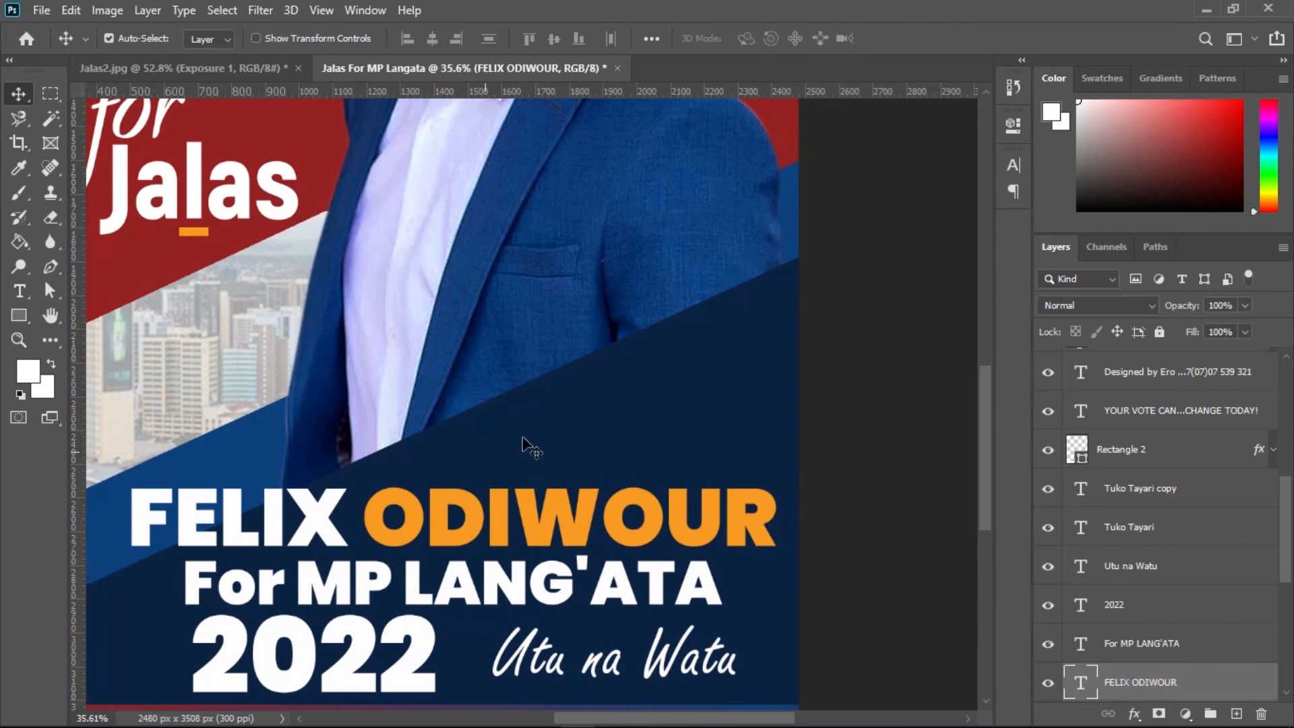
pyautogui.click(859, 468)
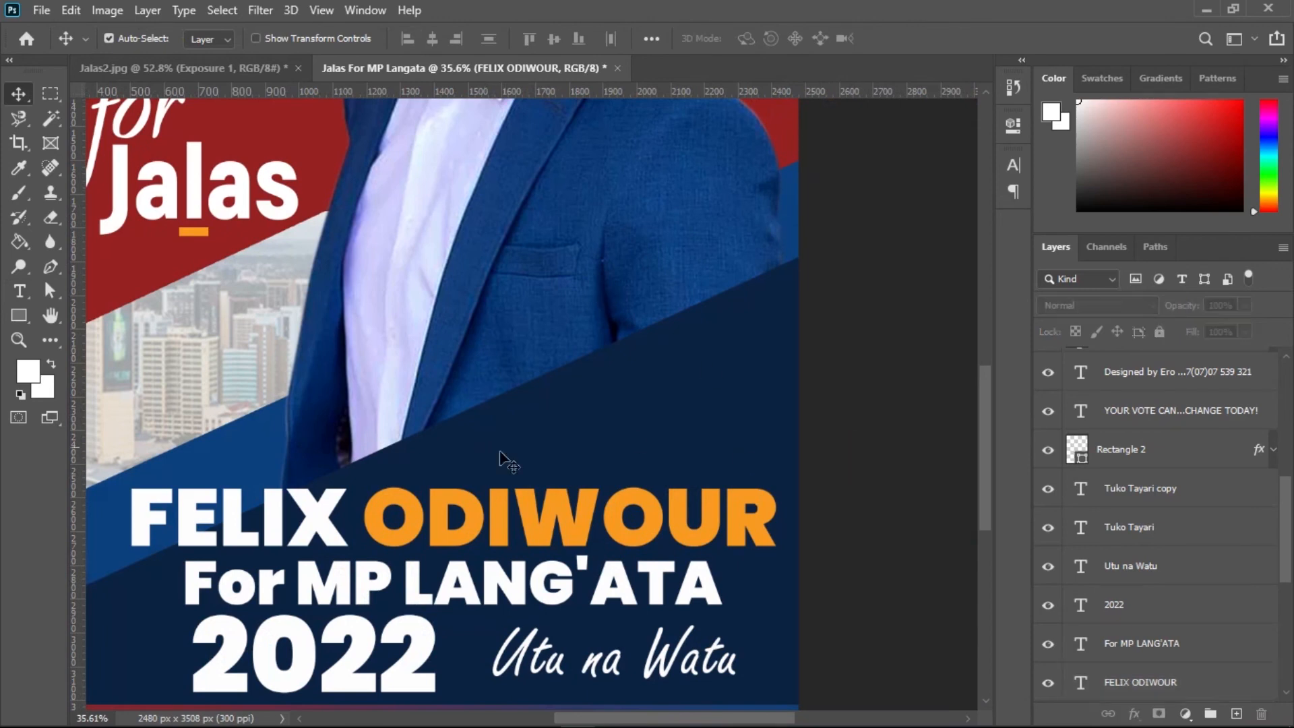
# Recolor the 2022 text with the orange f89a22 sampled from the surname in the headline
pyautogui.moveTo(341, 555); pyautogui.dragTo(318, 533)
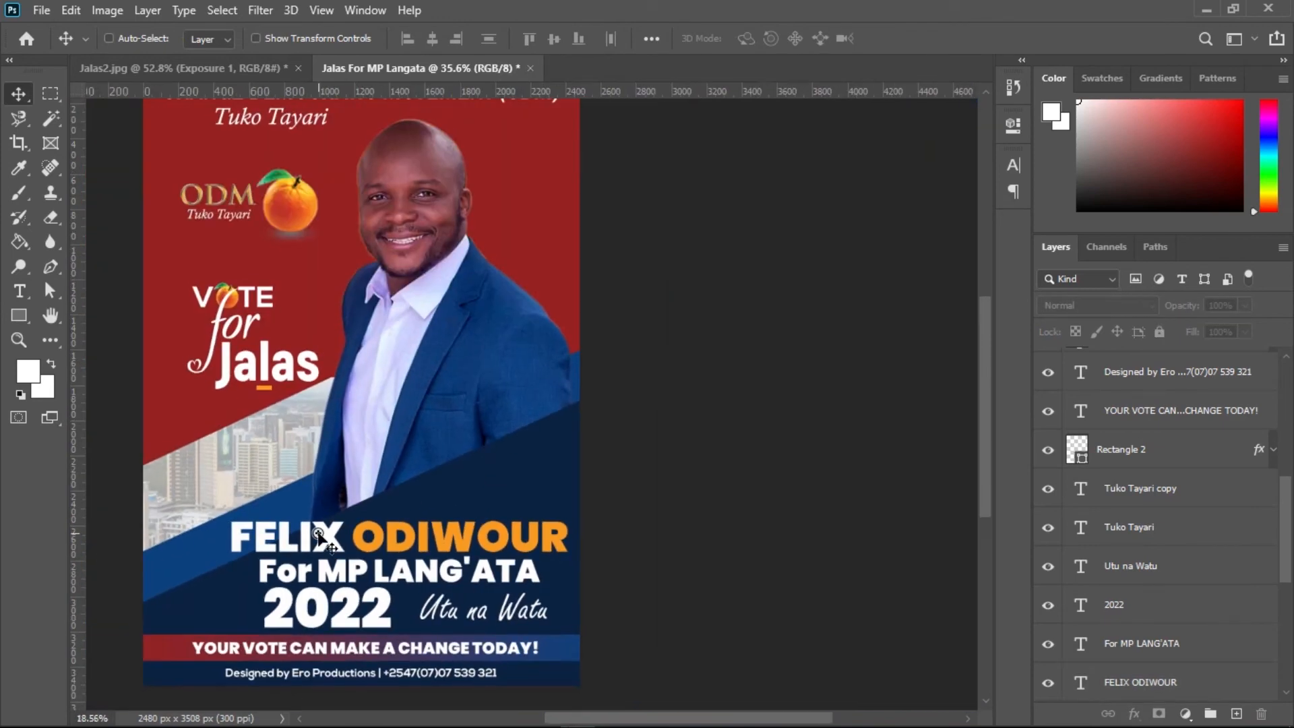
pyautogui.moveTo(334, 633); pyautogui.dragTo(471, 568)
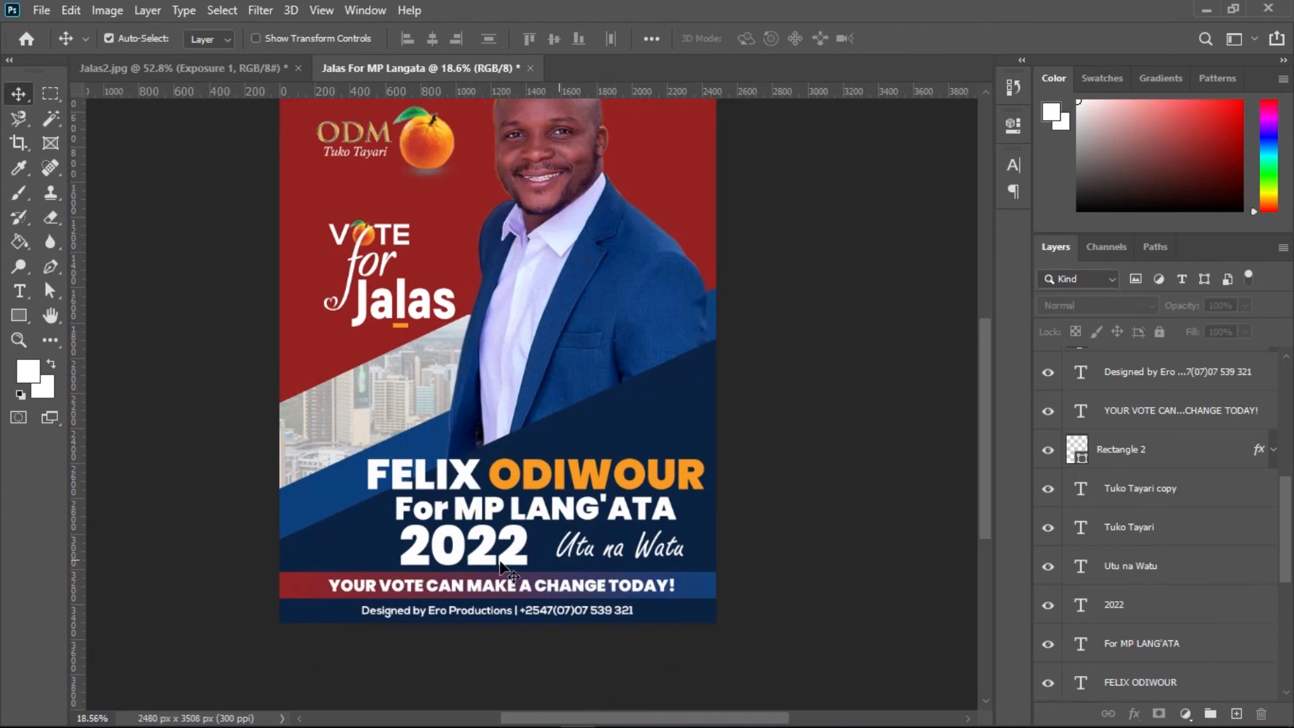
pyautogui.click(512, 562)
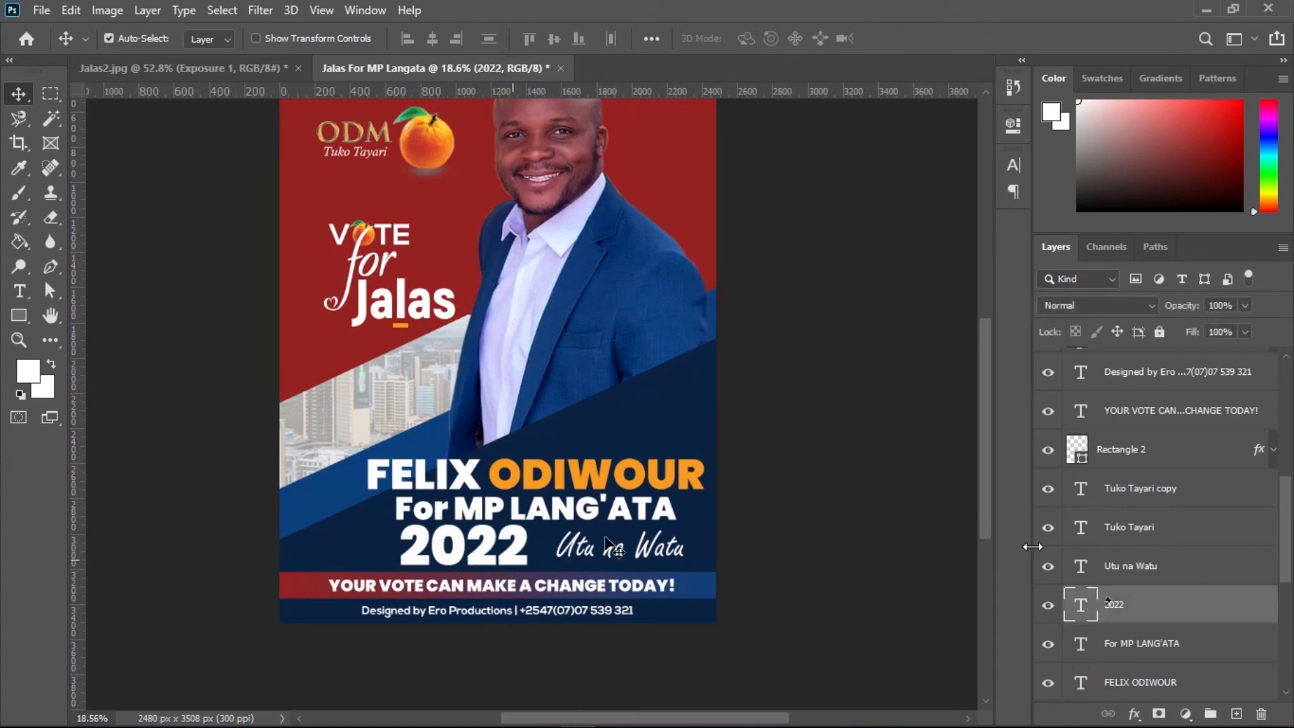
pyautogui.click(1013, 165)
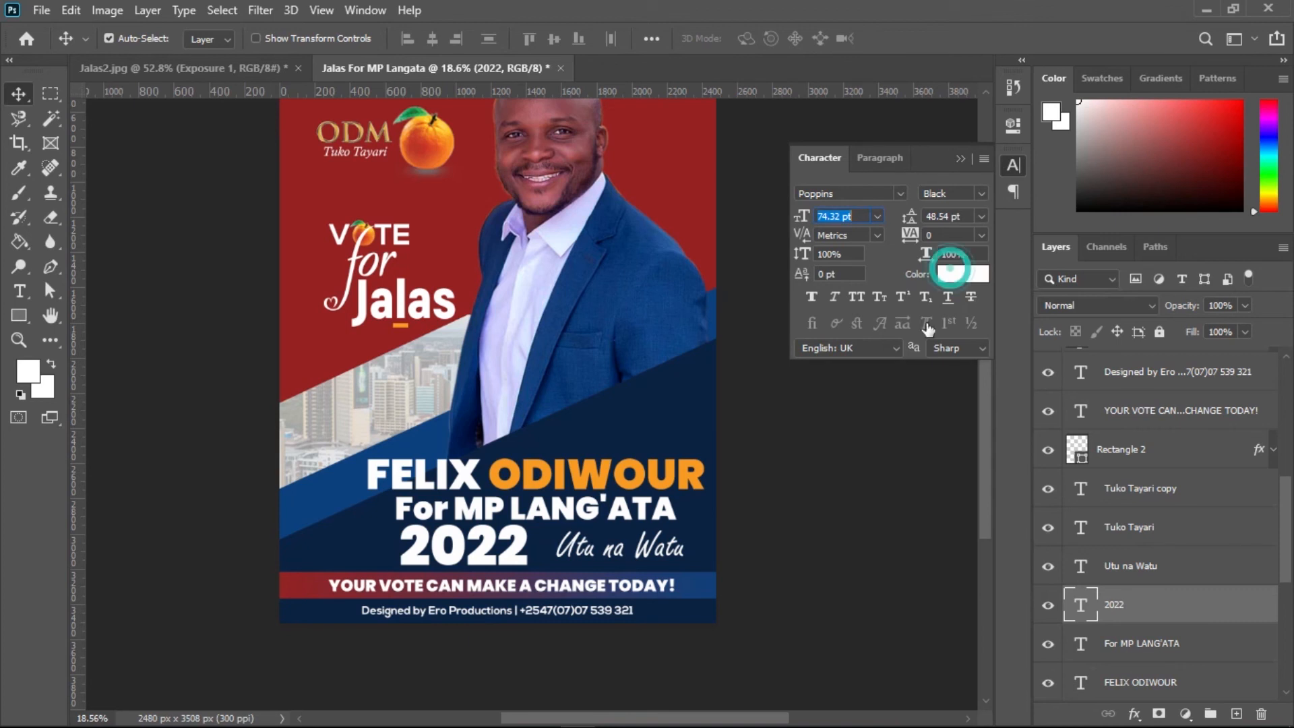
pyautogui.click(686, 476)
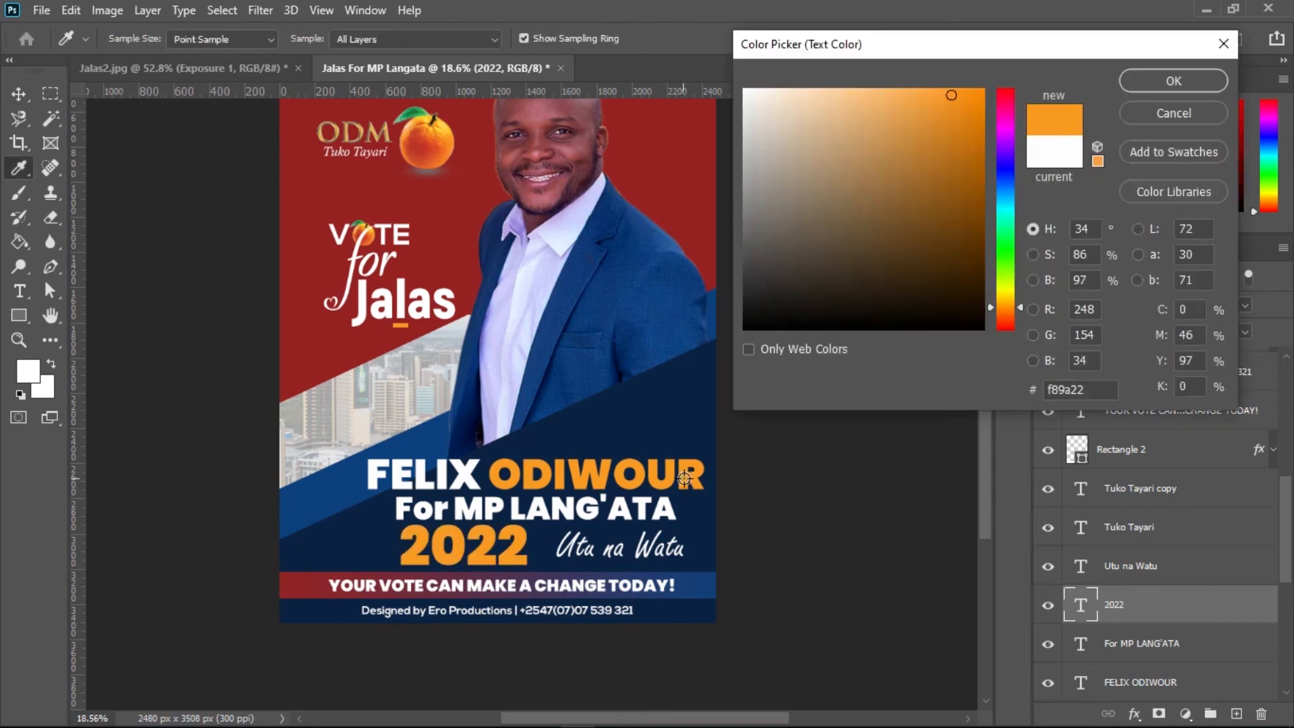
pyautogui.click(1157, 89)
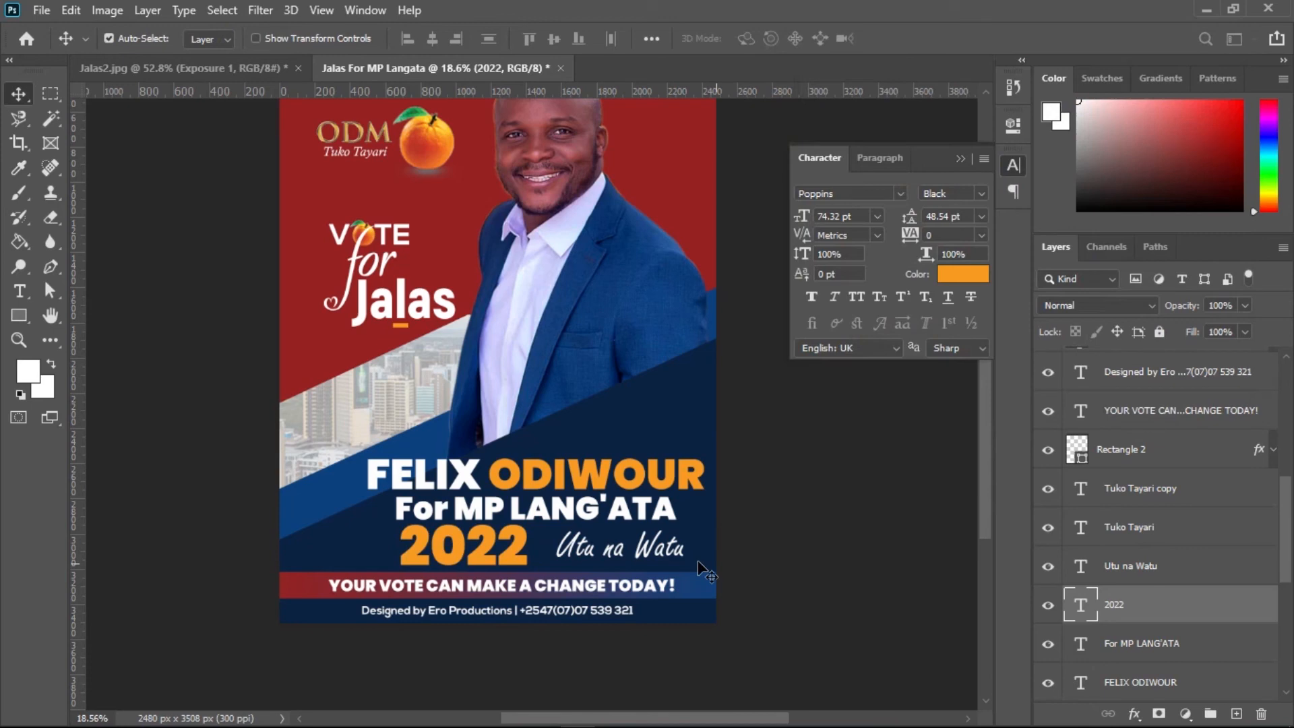
pyautogui.click(840, 530)
pyautogui.scroll(-3, 577, 566)
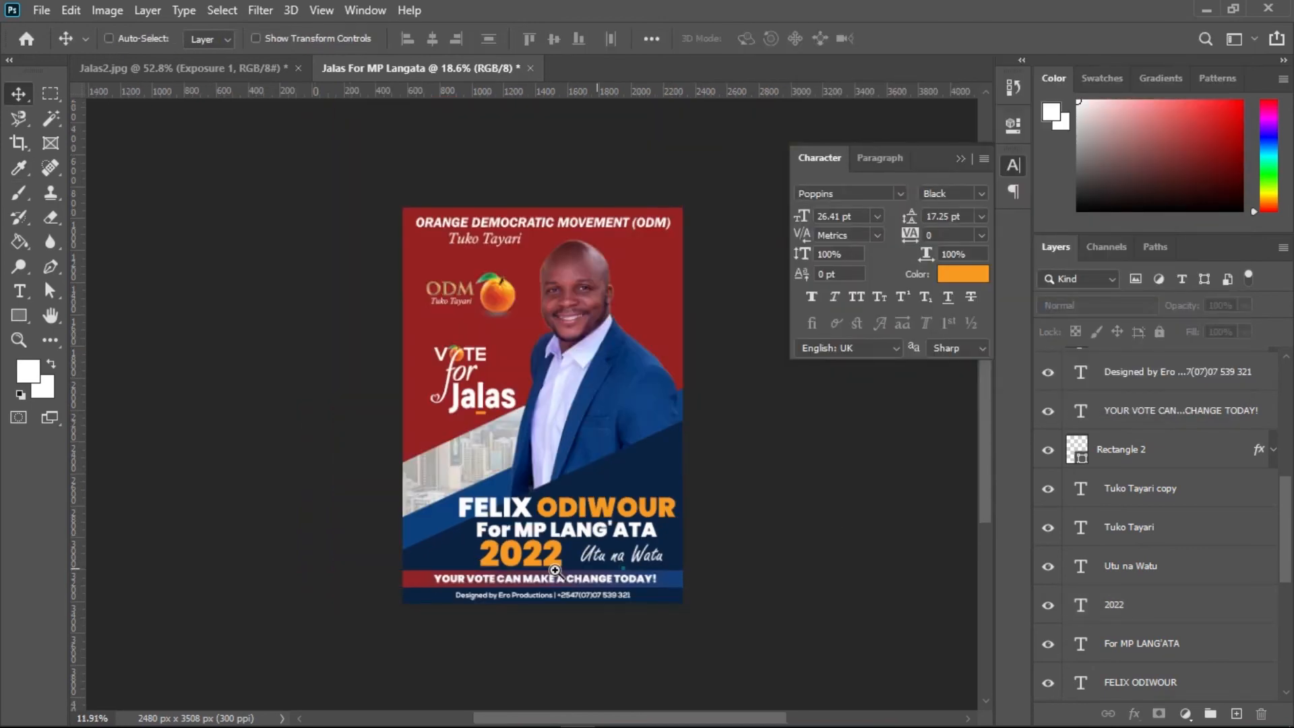
pyautogui.scroll(2, 593, 566)
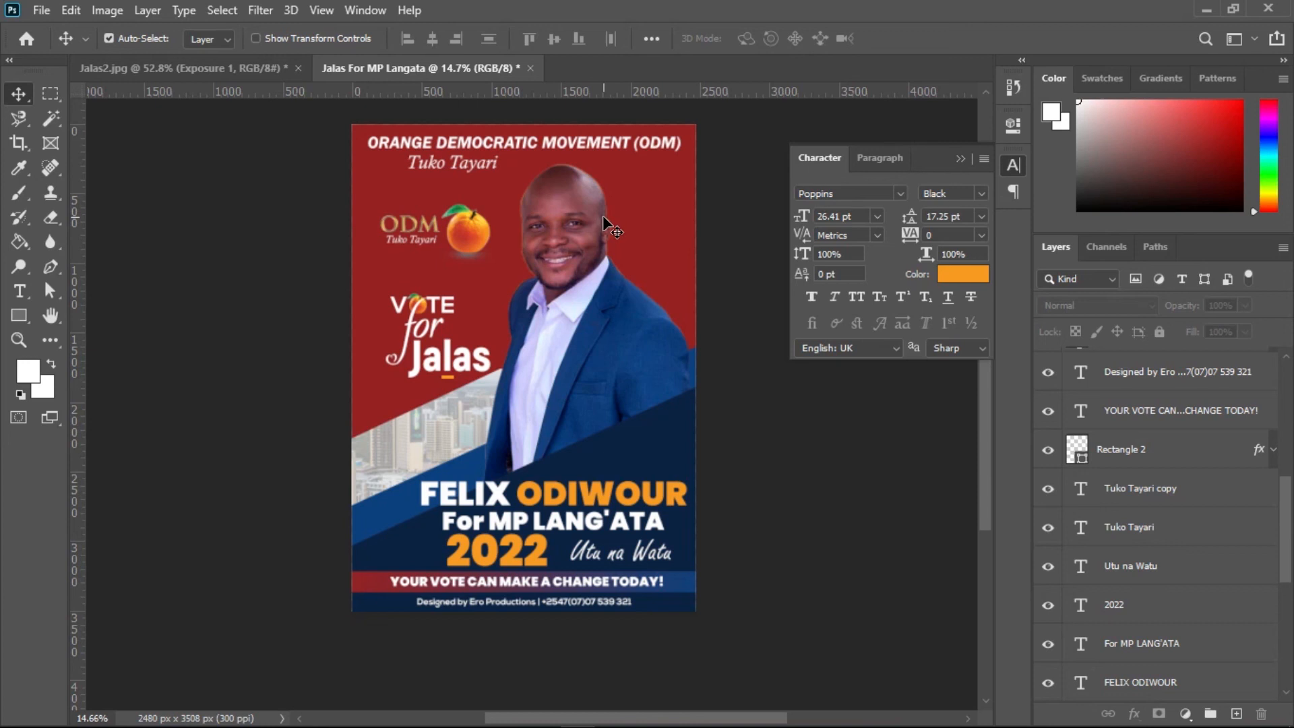
# Group the ODM logo layers: Orange, Color Fill 2, Layer 2, ODM and Tuko Tayari copy
pyautogui.click(470, 226)
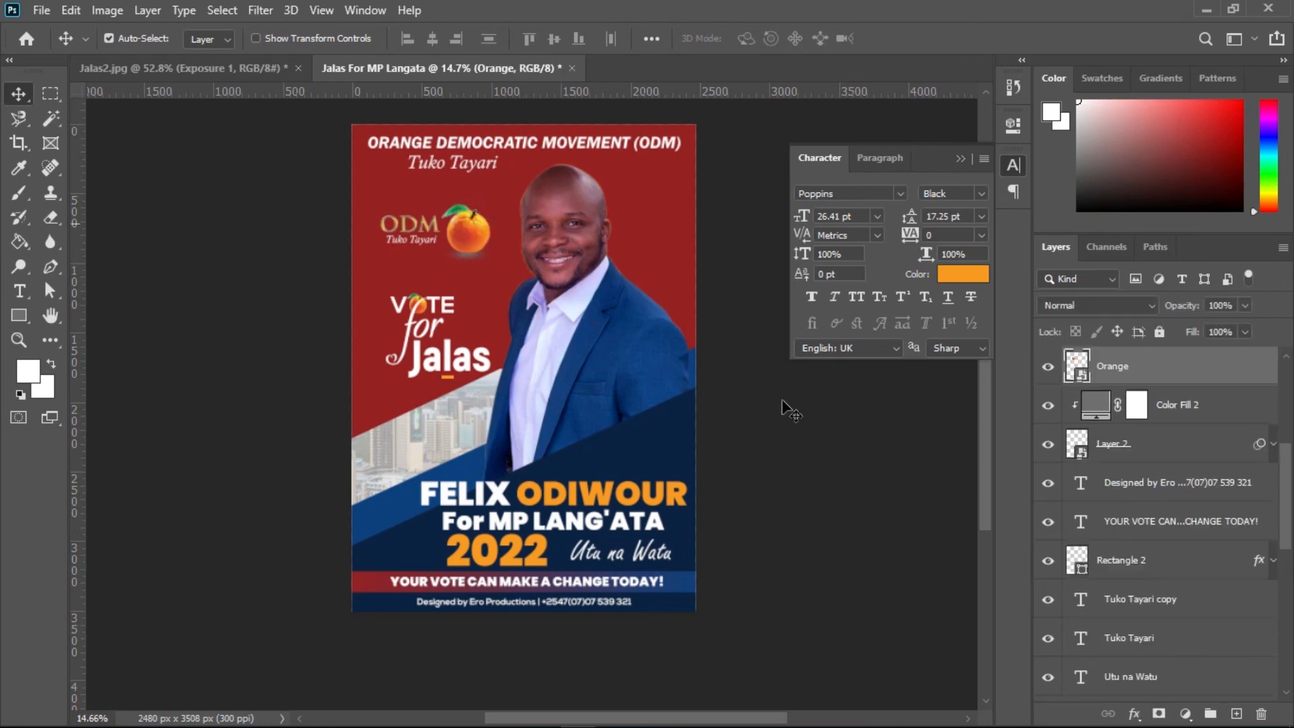
pyautogui.scroll(2, 1153, 532)
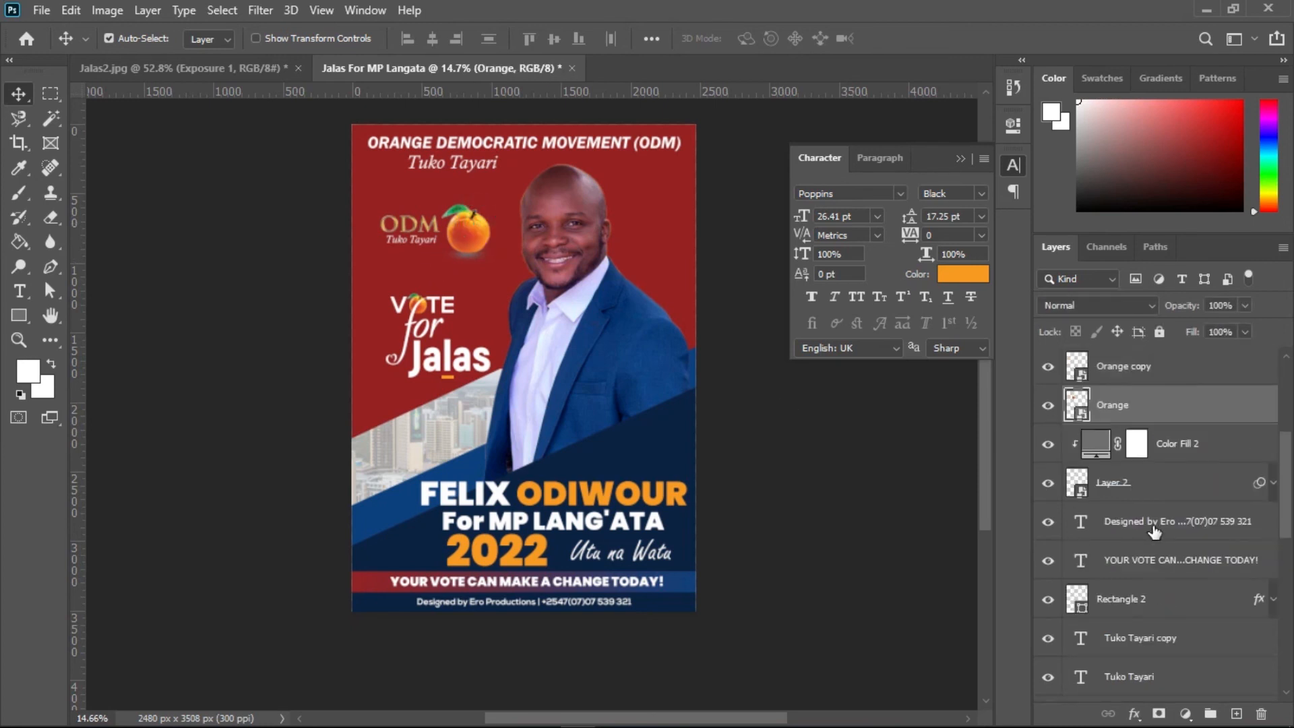
pyautogui.press('ctrl')
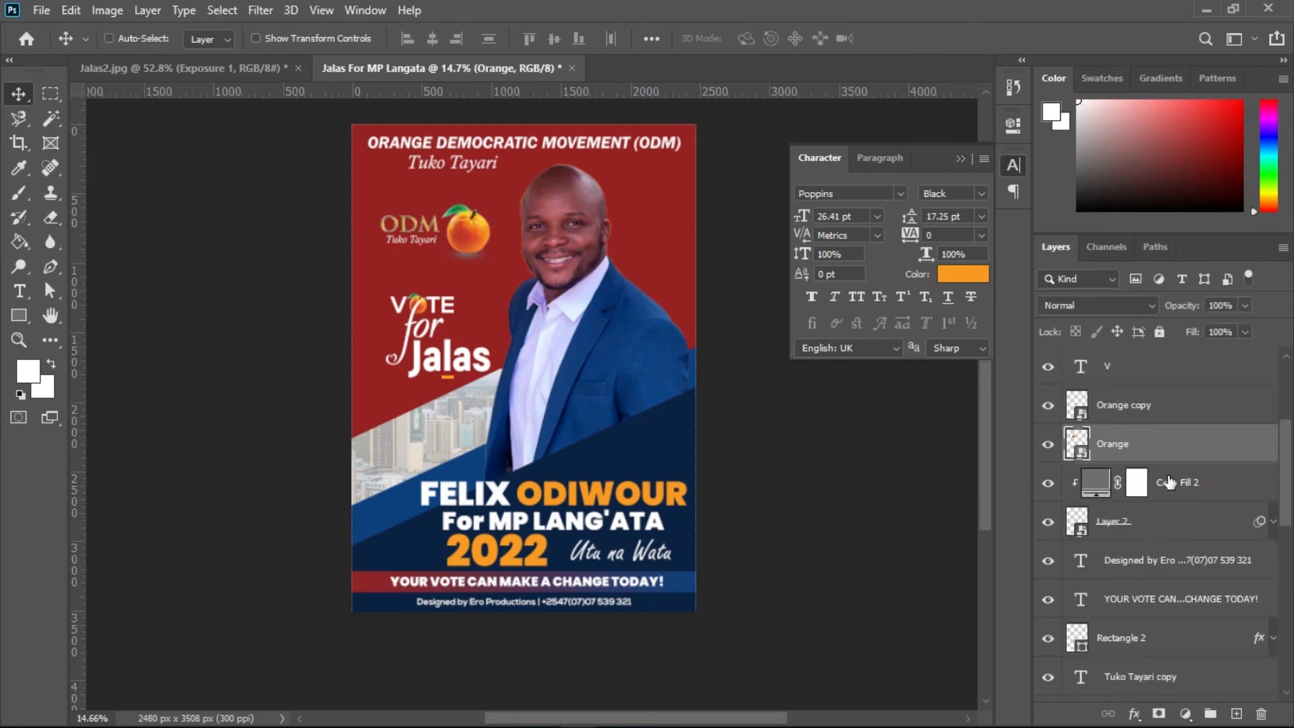
pyautogui.click(1190, 494)
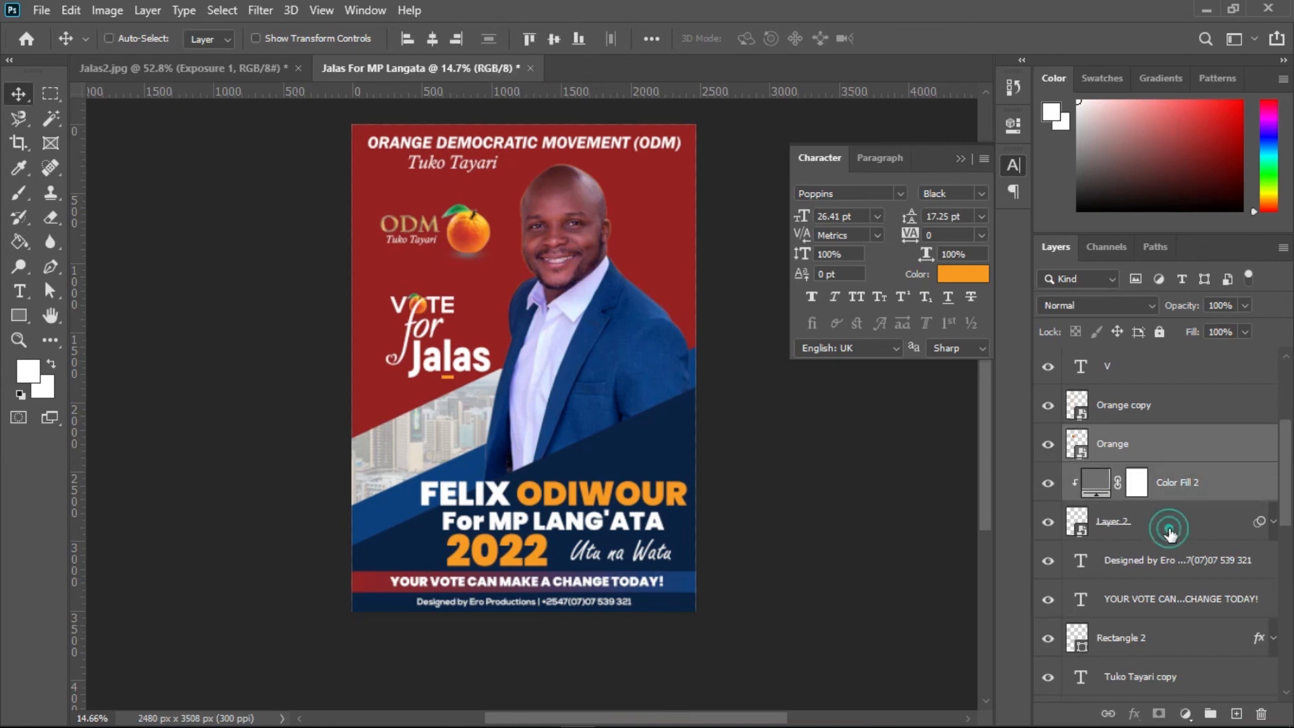
pyautogui.scroll(5, 1160, 509)
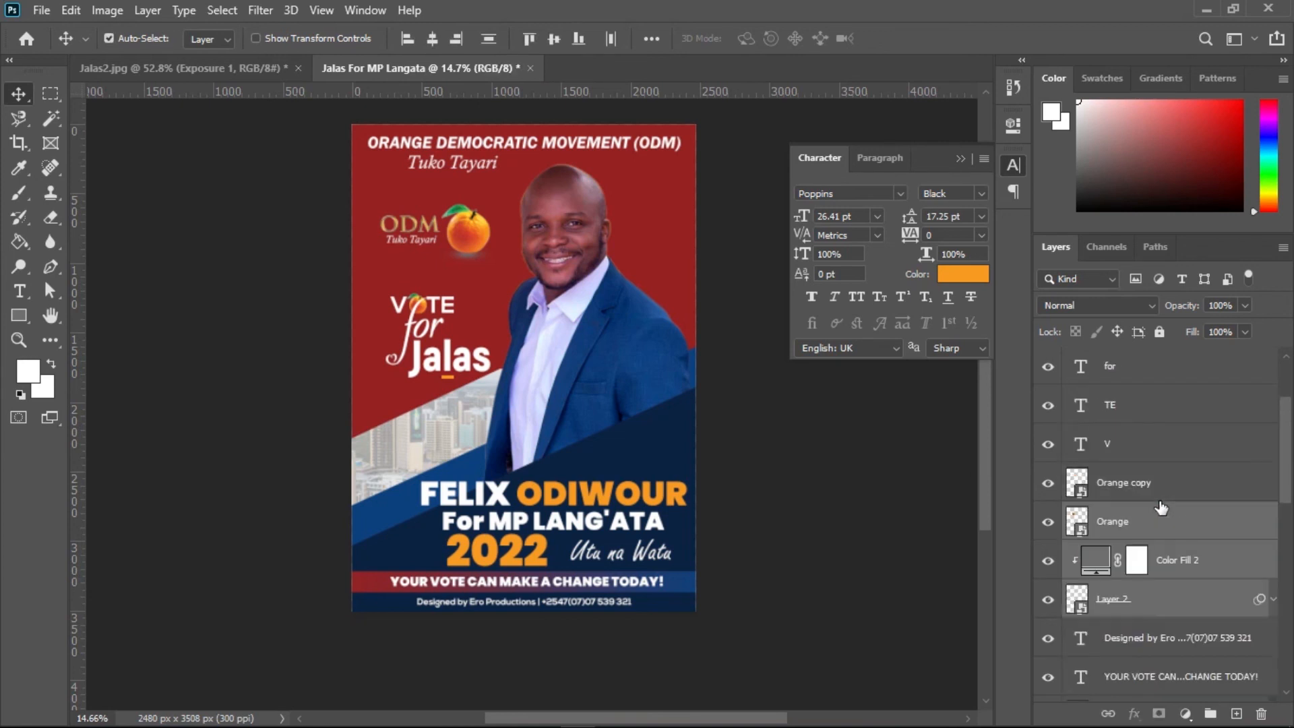
pyautogui.keyDown('ctrl'); pyautogui.click(1105, 405); pyautogui.keyUp('ctrl')
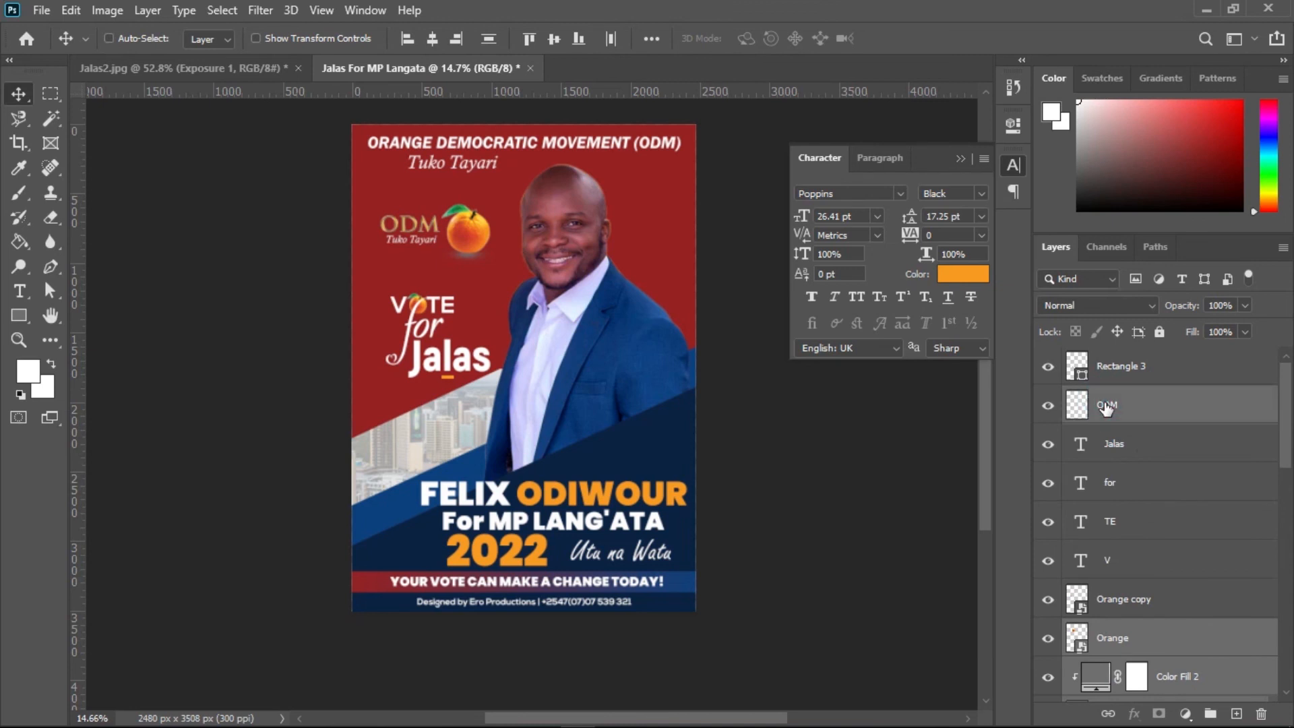
pyautogui.scroll(-7, 1158, 471)
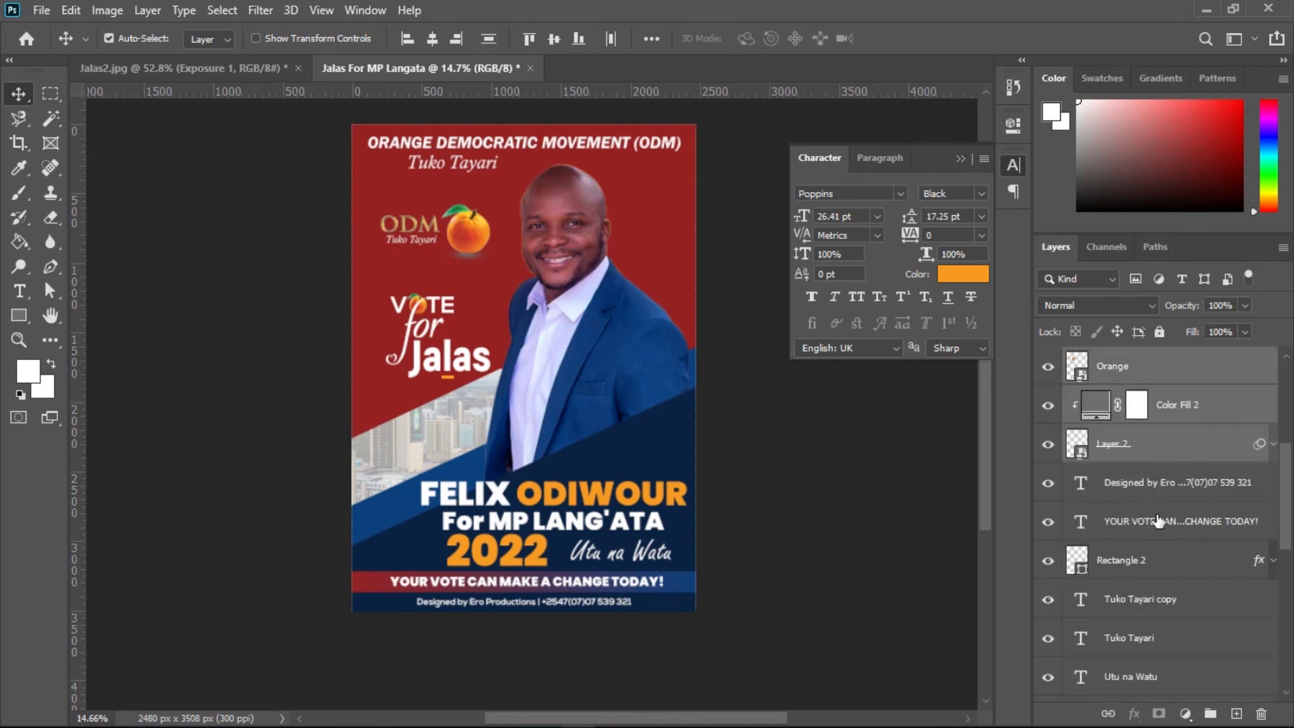
pyautogui.keyDown('ctrl'); pyautogui.click(1164, 600); pyautogui.keyUp('ctrl')
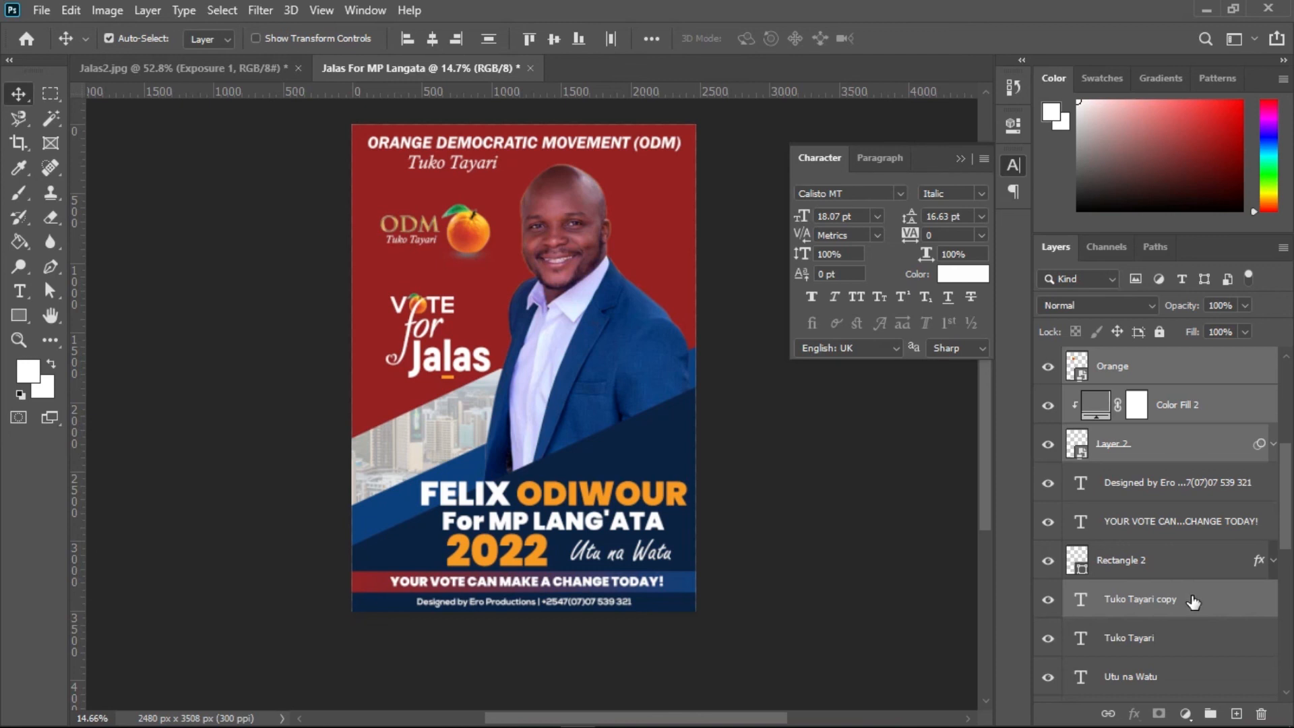
pyautogui.hotkey('ctrl', 'g')
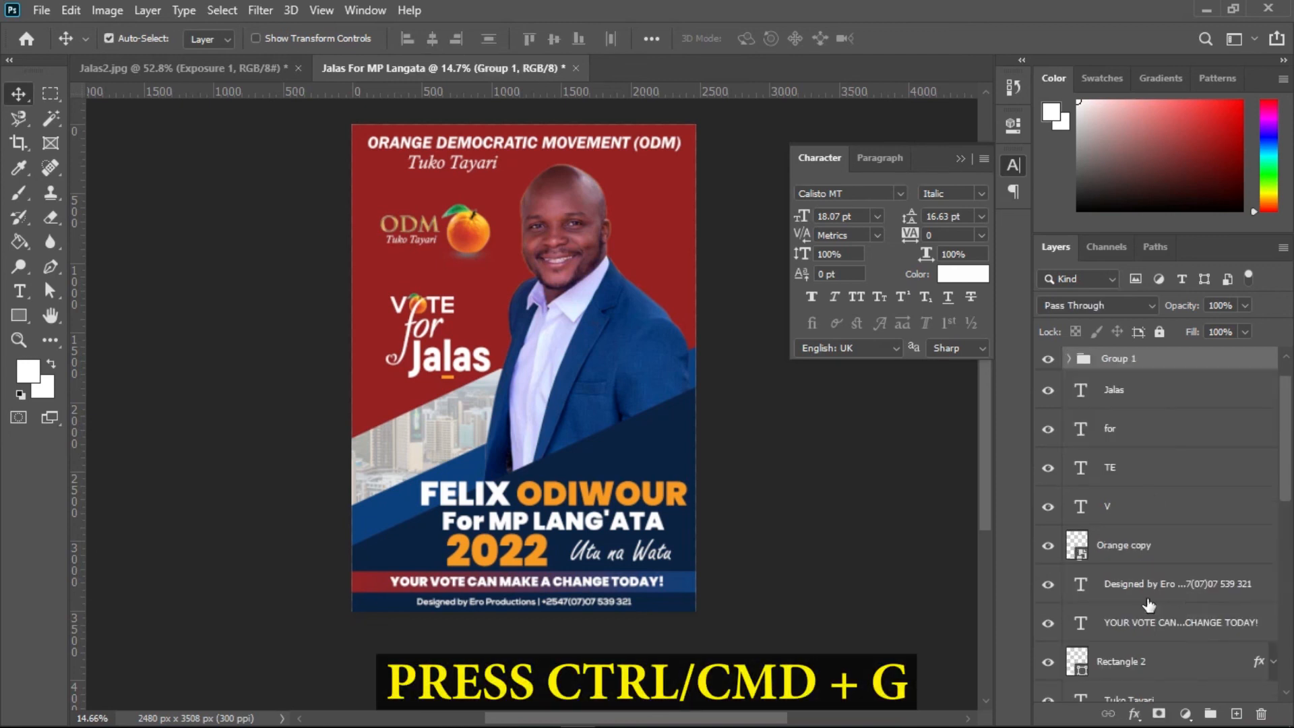
# Rename the new layer group as Logo
pyautogui.doubleClick(1127, 359)
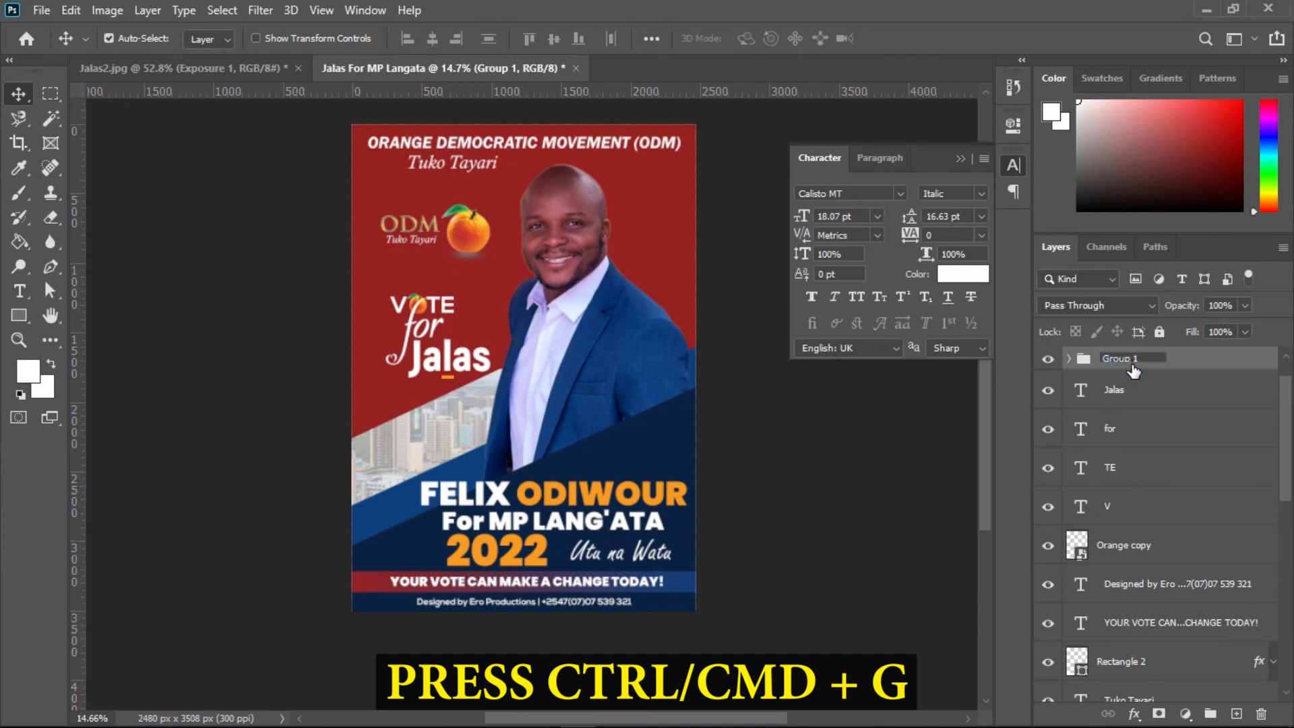
pyautogui.write('lOGO')
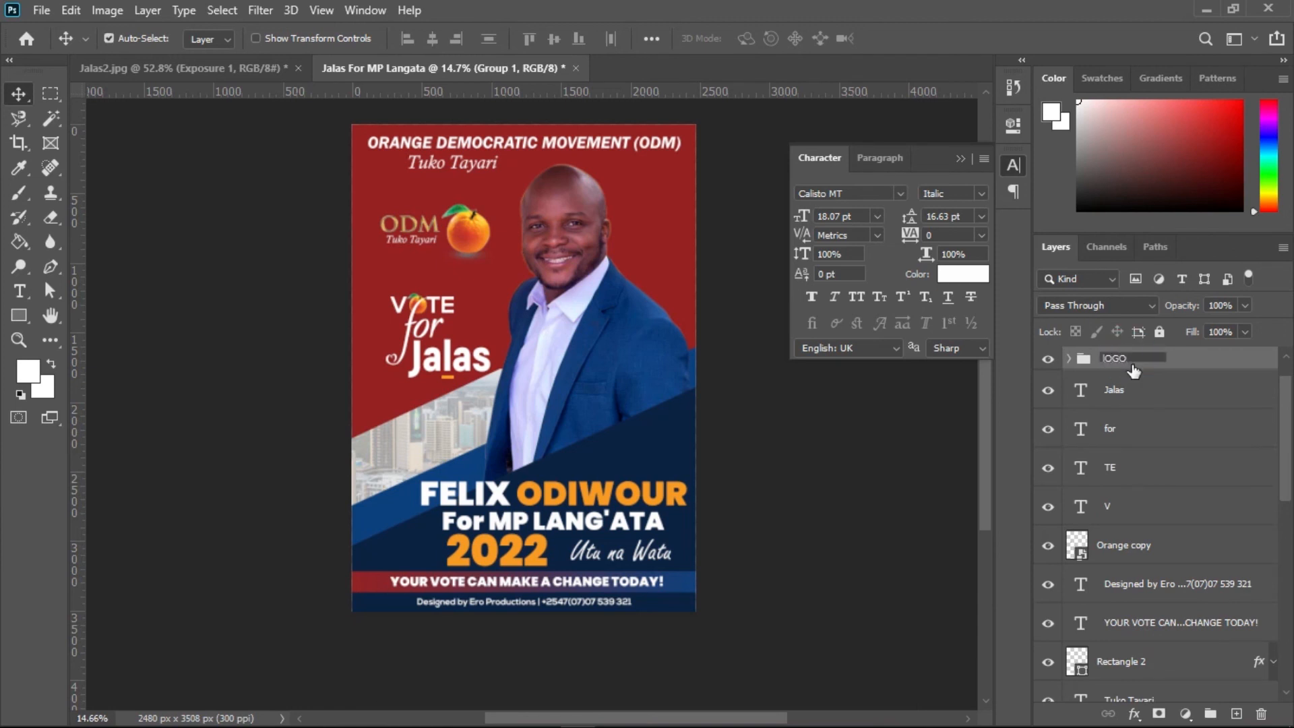
pyautogui.click(1178, 357)
pyautogui.doubleClick(1120, 358)
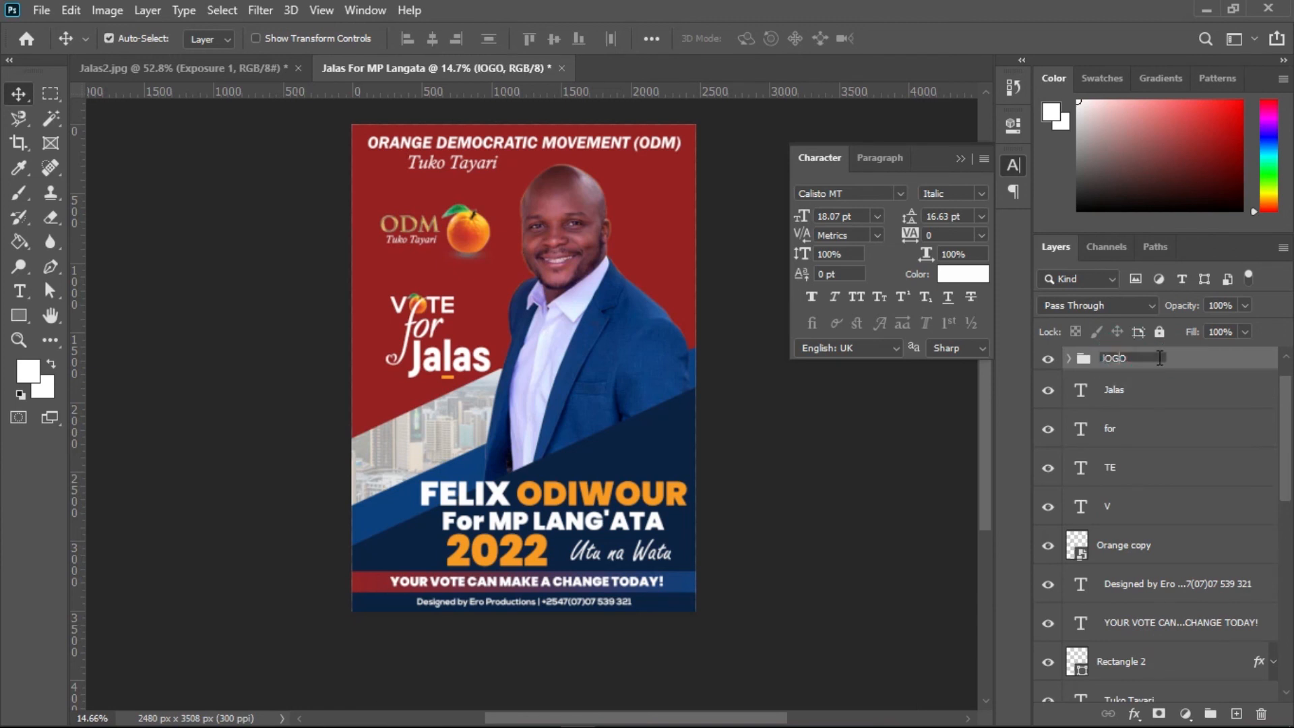
pyautogui.hotkey('ctrl', 'a')
pyautogui.write('Logo')
pyautogui.click(1179, 357)
# Duplicate the Logo group and scale the copy to about 305%, placing it across the poster's width over the candidate's upper body
pyautogui.hotkey('ctrl', 'j')
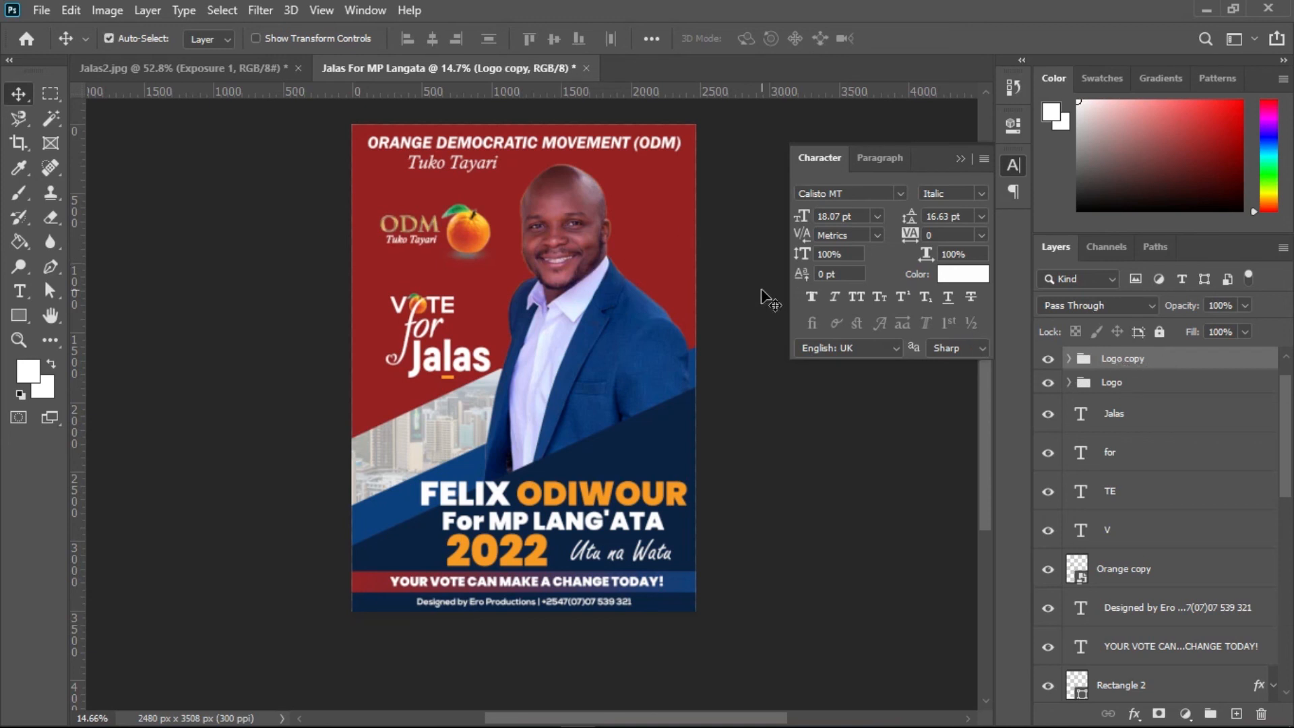
pyautogui.hotkey('ctrl', 't')
pyautogui.click(665, 303)
pyautogui.moveTo(530, 301); pyautogui.dragTo(699, 400)
pyautogui.moveTo(656, 322); pyautogui.dragTo(638, 309)
pyautogui.moveTo(687, 372); pyautogui.dragTo(713, 388)
pyautogui.moveTo(672, 306); pyautogui.dragTo(669, 306)
pyautogui.hotkey('shift', 'Right')
pyautogui.hotkey('shift', 'Right')
pyautogui.press('Right')
pyautogui.press('Right')
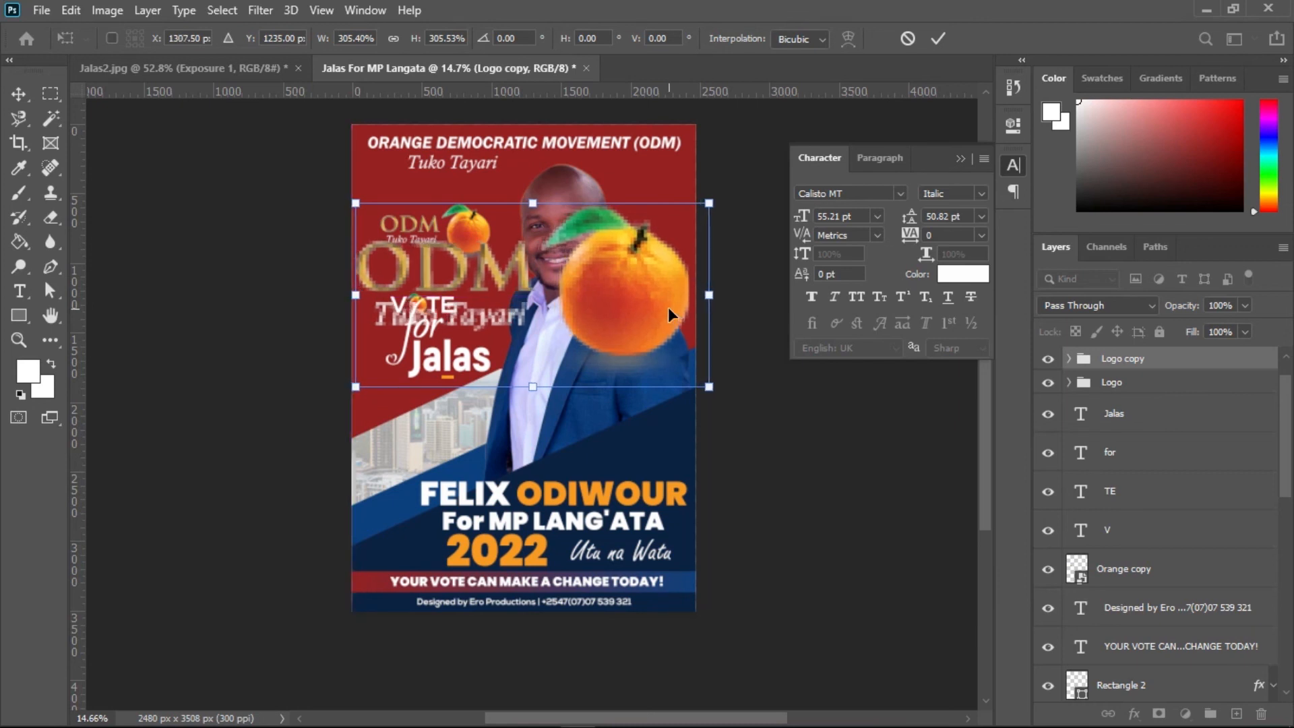
pyautogui.click(938, 38)
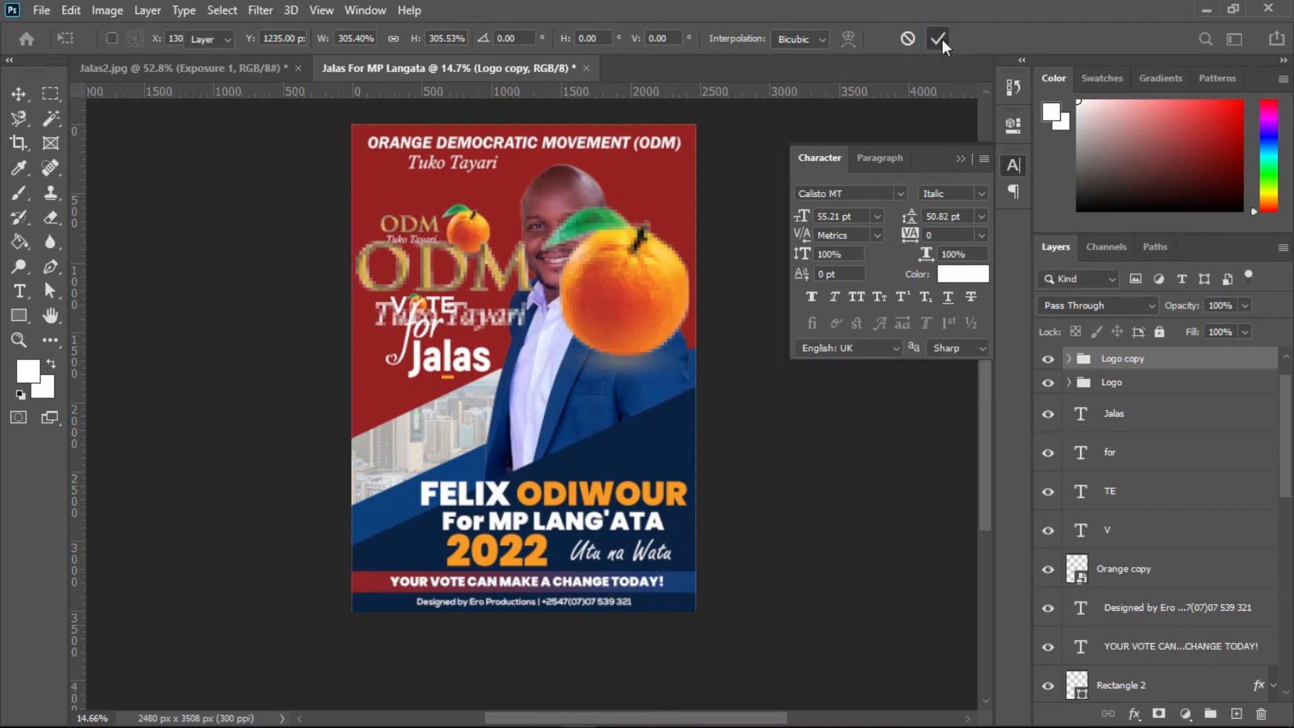
# Move the Logo copy group down the layer stack to directly beneath the Jalas photo layer, above Layer 1 copy 2
pyautogui.moveTo(1153, 355); pyautogui.dragTo(1162, 641)
pyautogui.scroll(-3, 1157, 549)
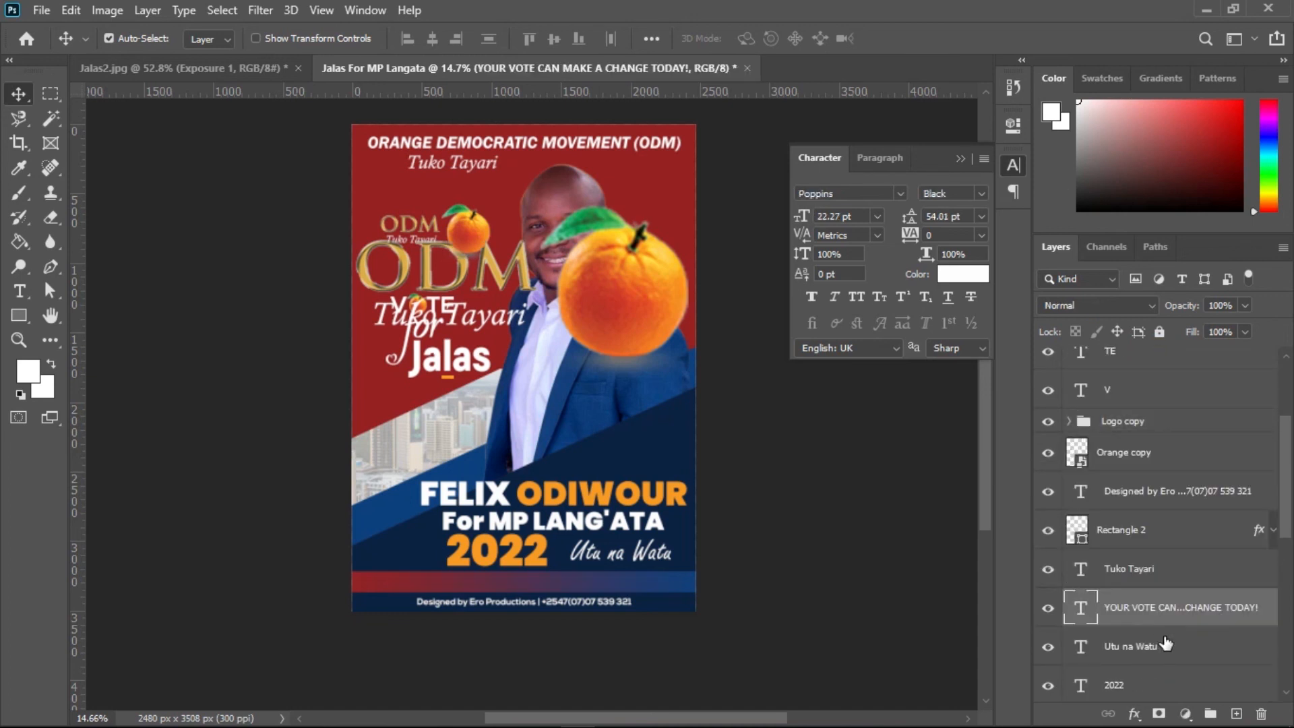
pyautogui.hotkey('ctrl', 'z')
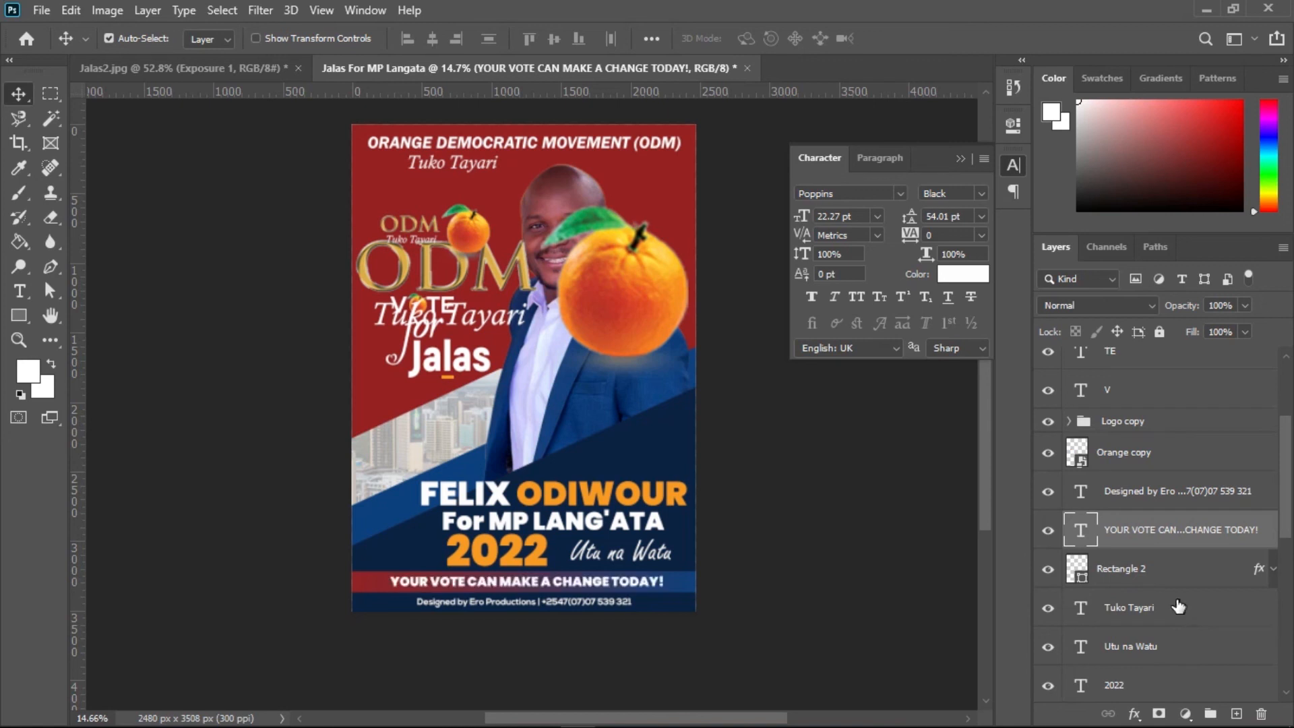
pyautogui.scroll(3, 1159, 593)
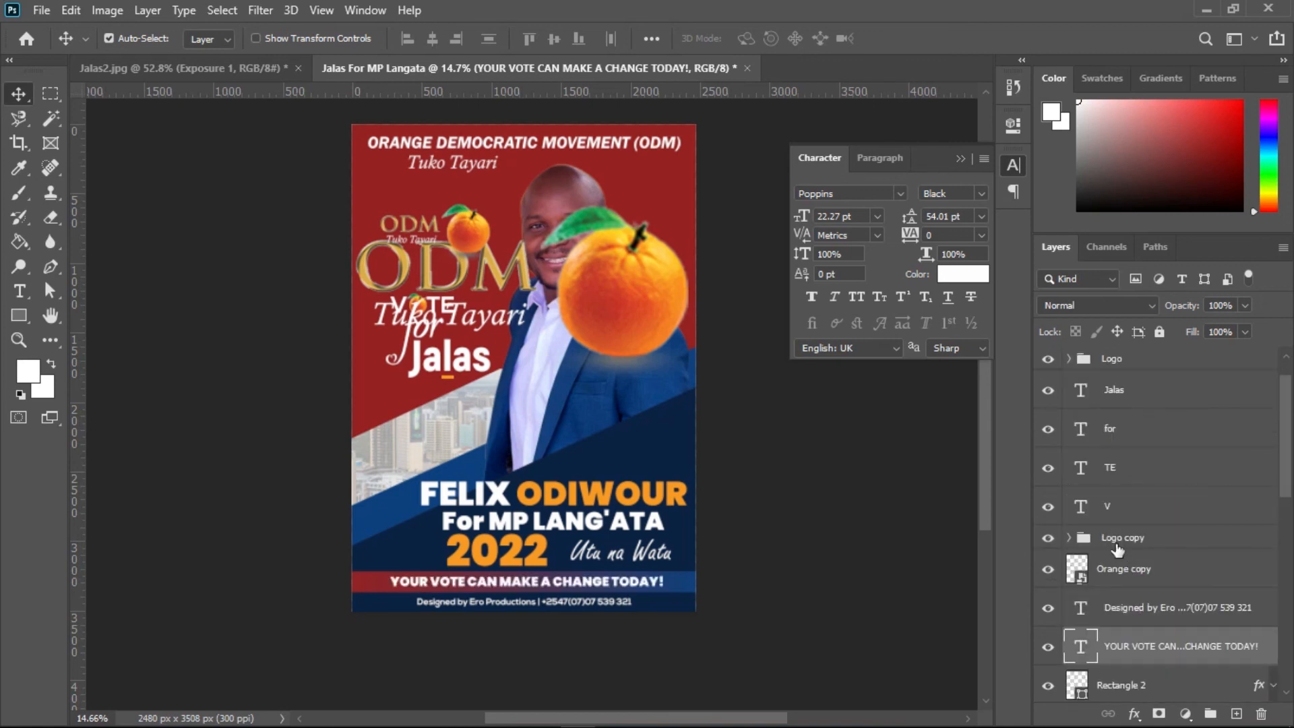
pyautogui.moveTo(1129, 658); pyautogui.dragTo(1128, 662)
pyautogui.scroll(-4, 1126, 611)
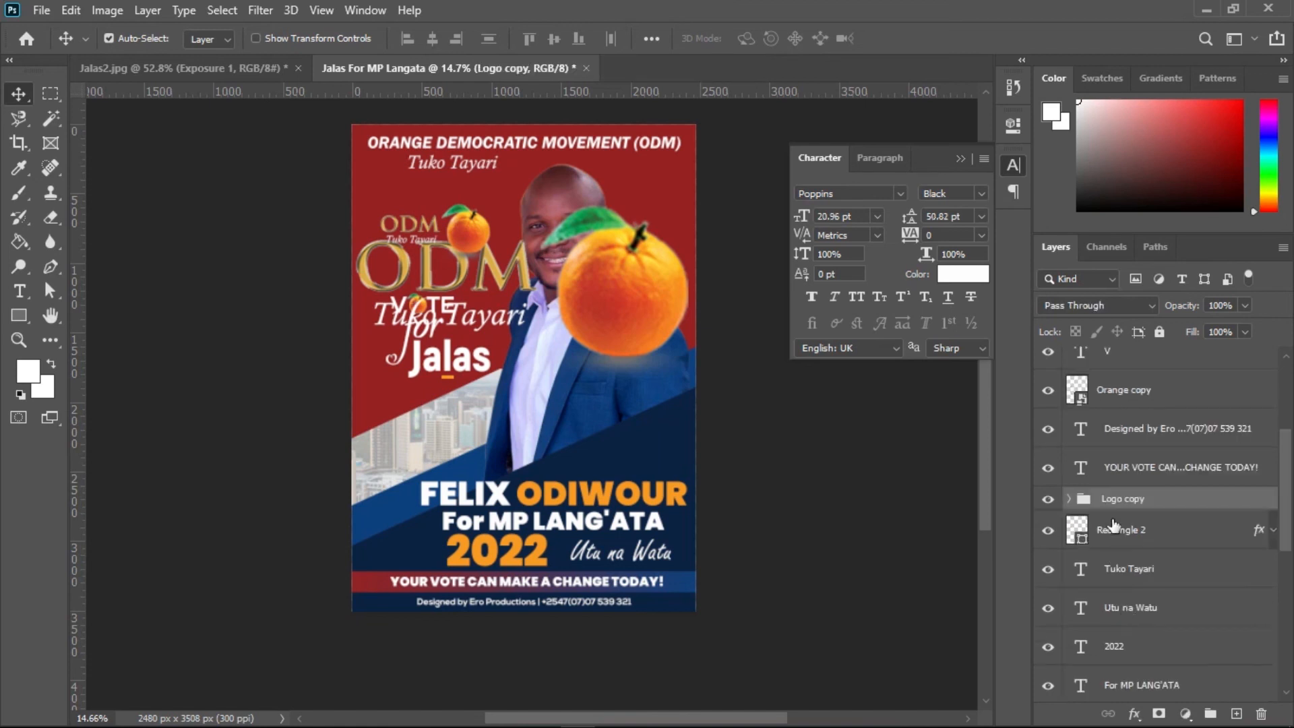
pyautogui.moveTo(1113, 500); pyautogui.dragTo(1121, 602)
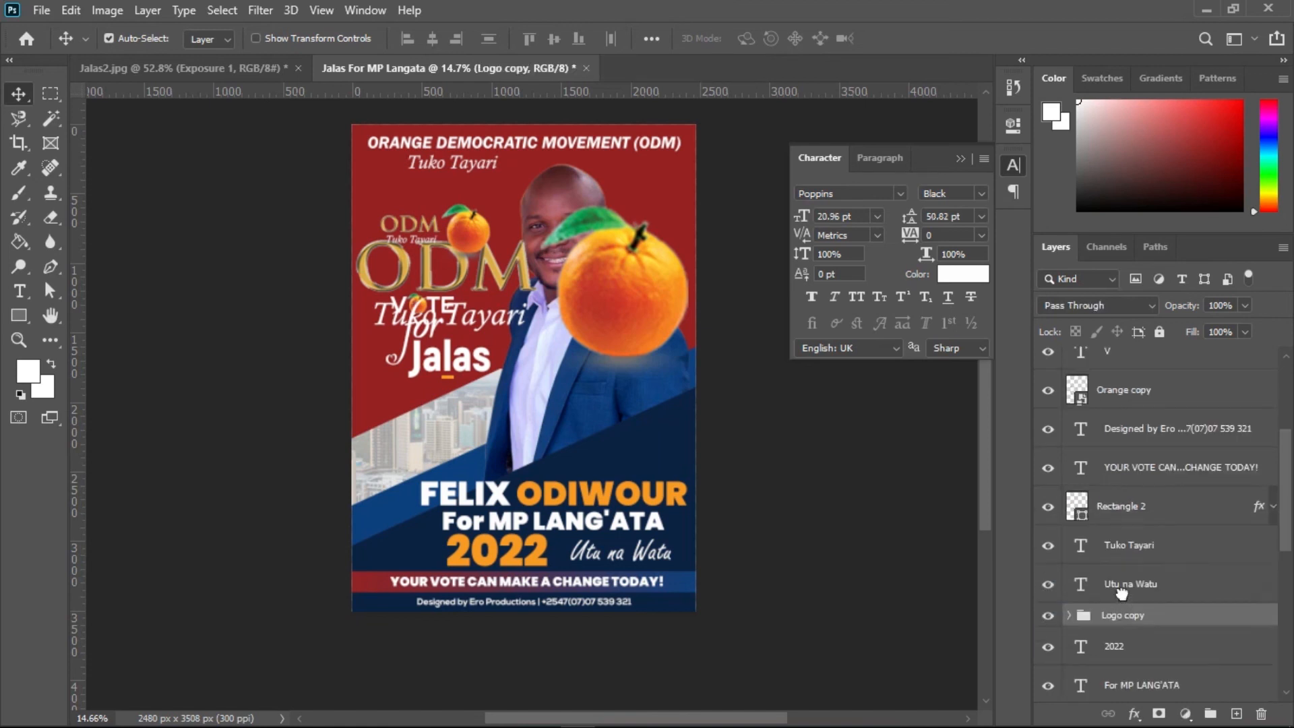
pyautogui.scroll(-5, 1121, 602)
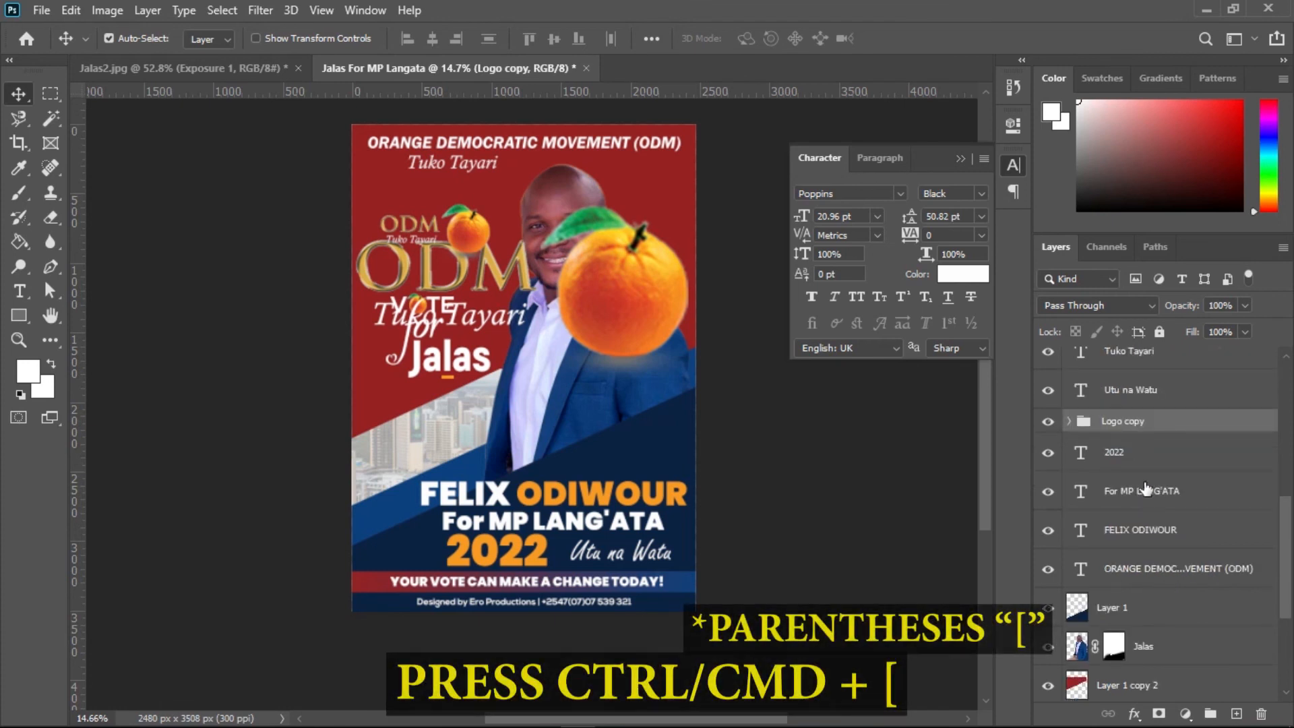
pyautogui.moveTo(1146, 422); pyautogui.dragTo(1141, 538)
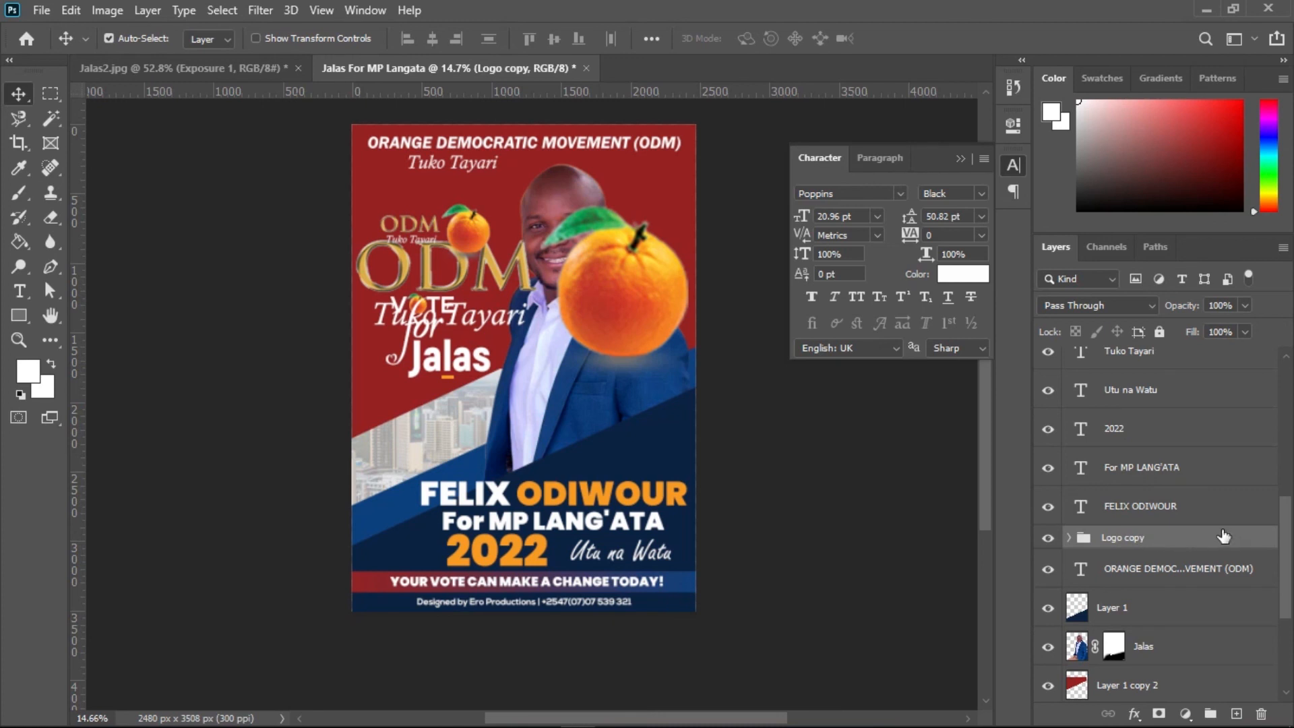
pyautogui.scroll(-1, 1166, 543)
pyautogui.moveTo(1120, 498); pyautogui.dragTo(1132, 624)
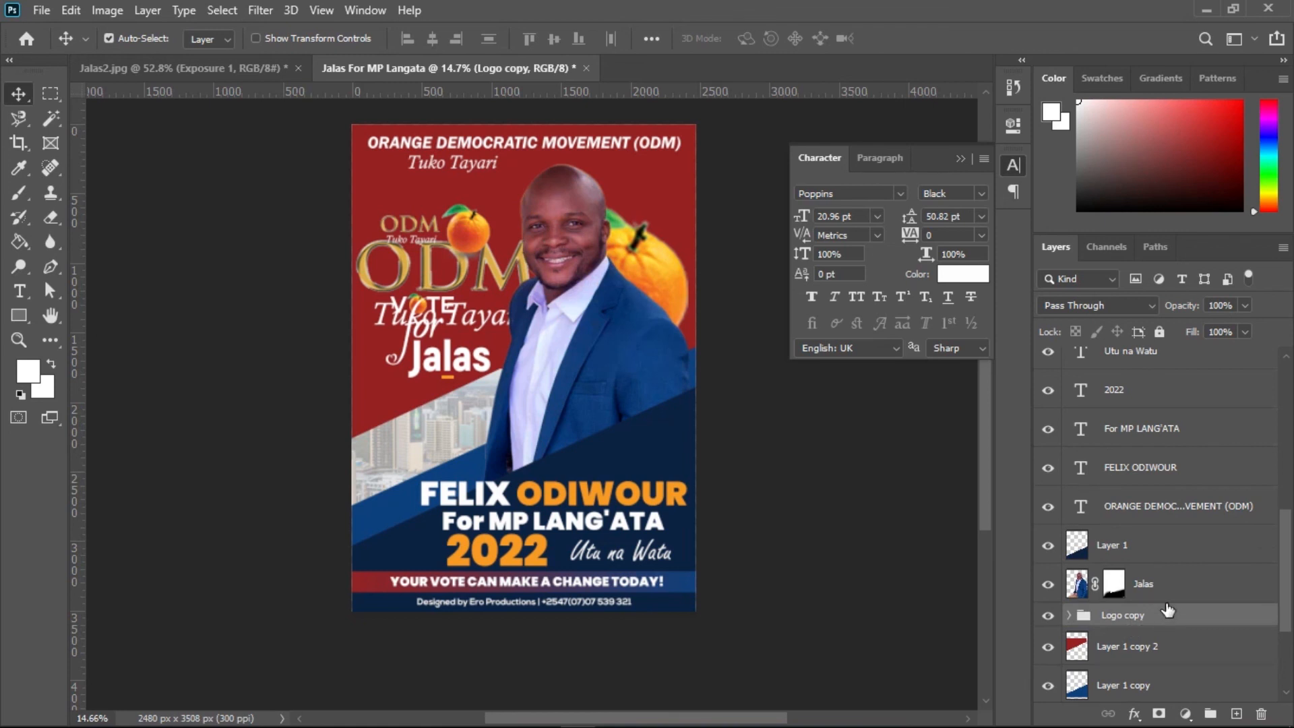
pyautogui.scroll(-2, 1166, 611)
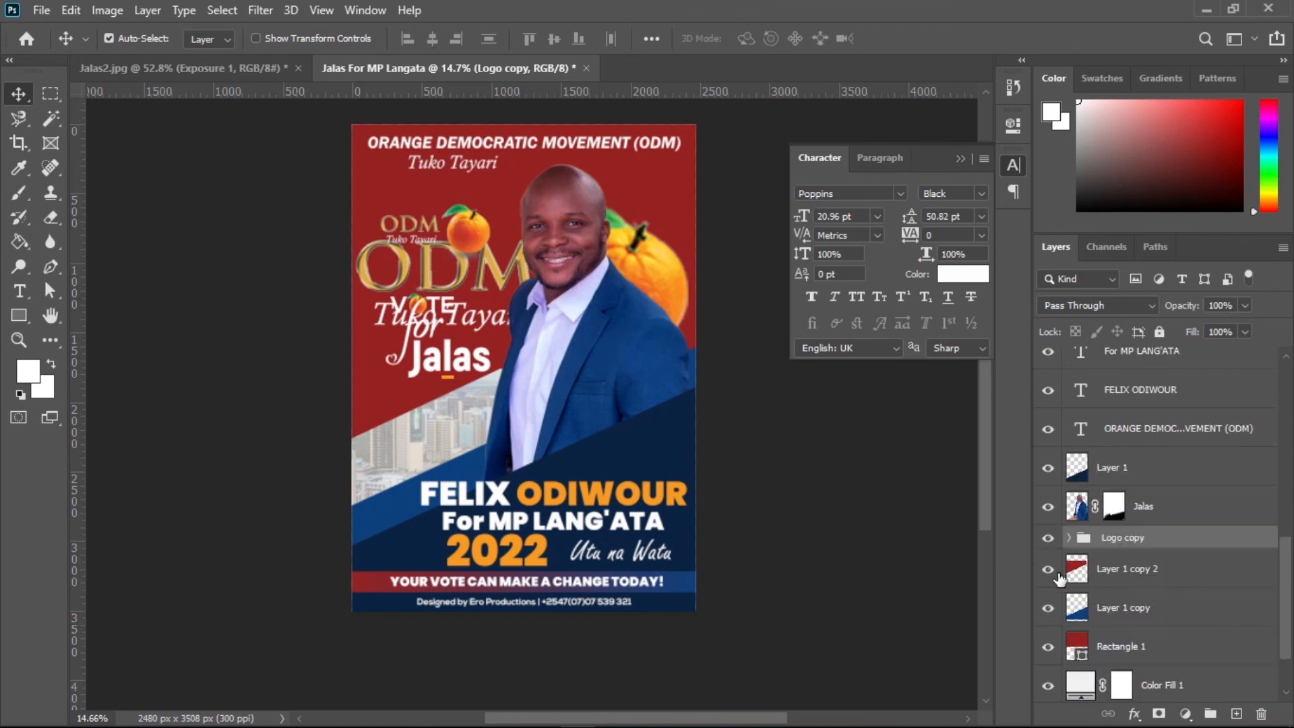
# Convert the Logo copy group beneath the Jalas photo layer to a smart object
pyautogui.rightClick(1182, 540)
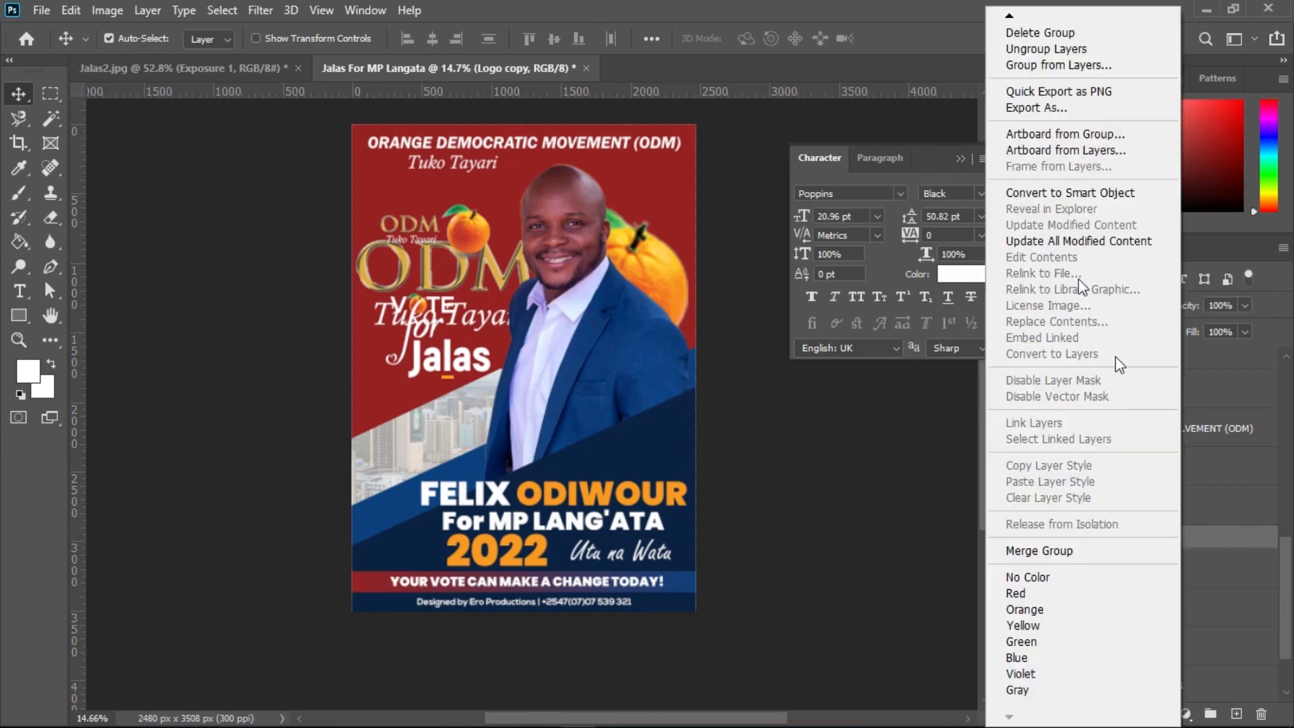
pyautogui.click(1054, 193)
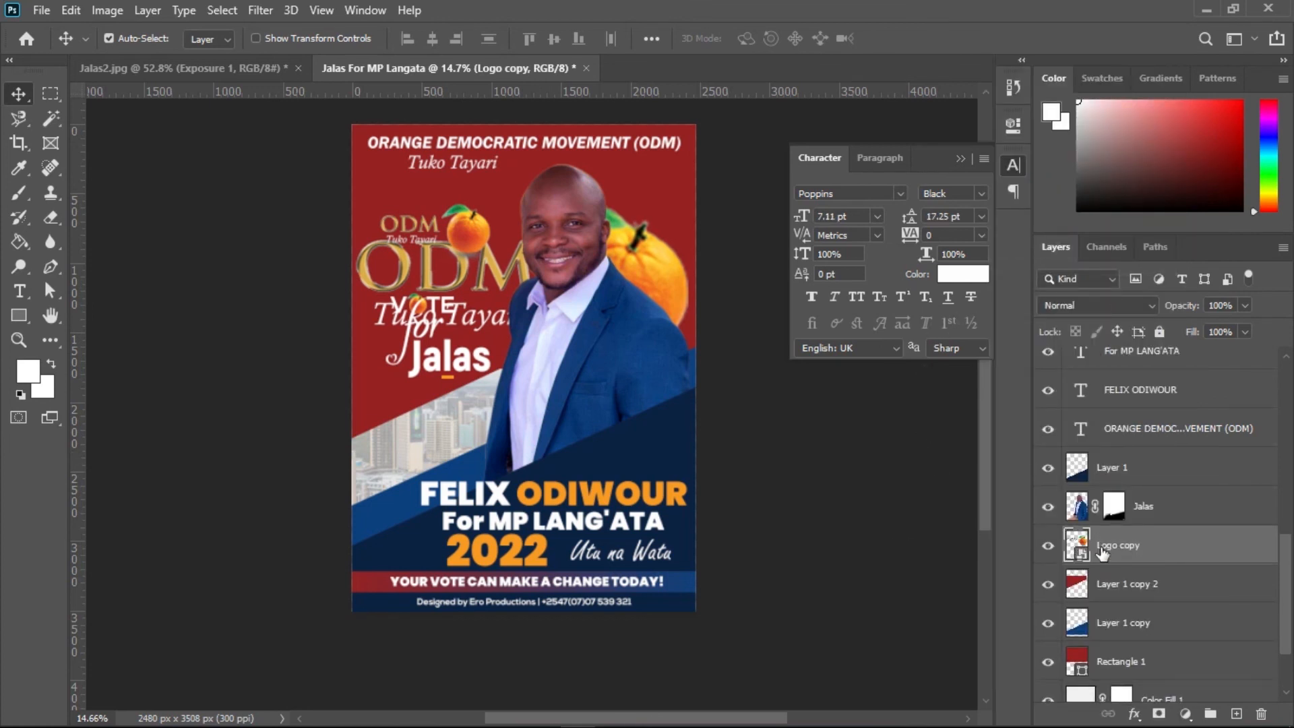
pyautogui.click(269, 10)
pyautogui.moveTo(465, 224)
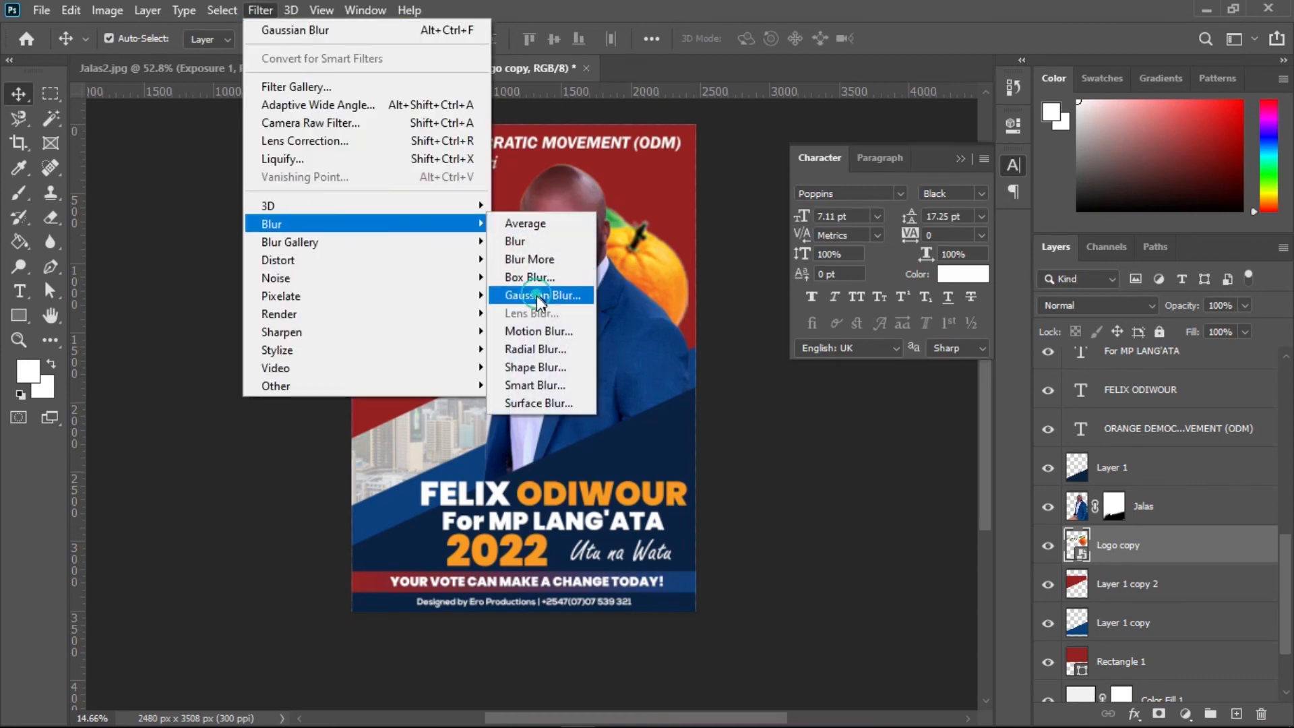
pyautogui.click(539, 295)
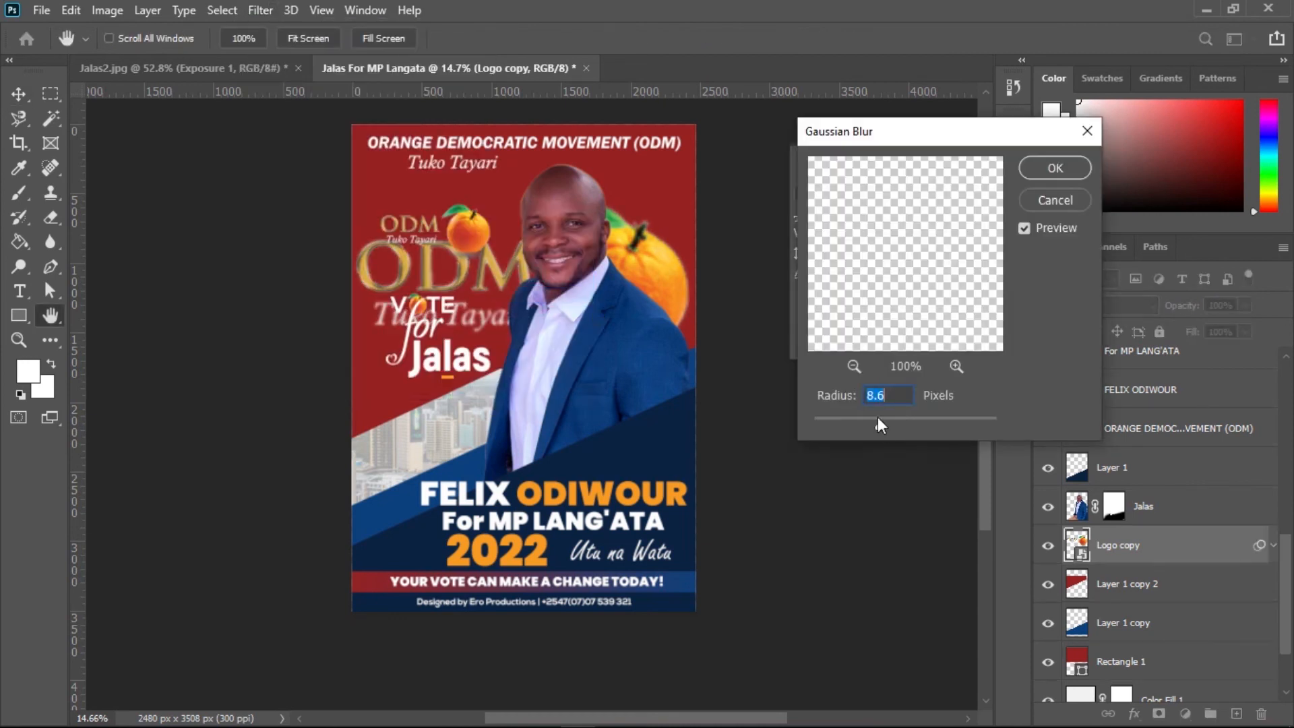
pyautogui.moveTo(930, 425); pyautogui.dragTo(903, 422)
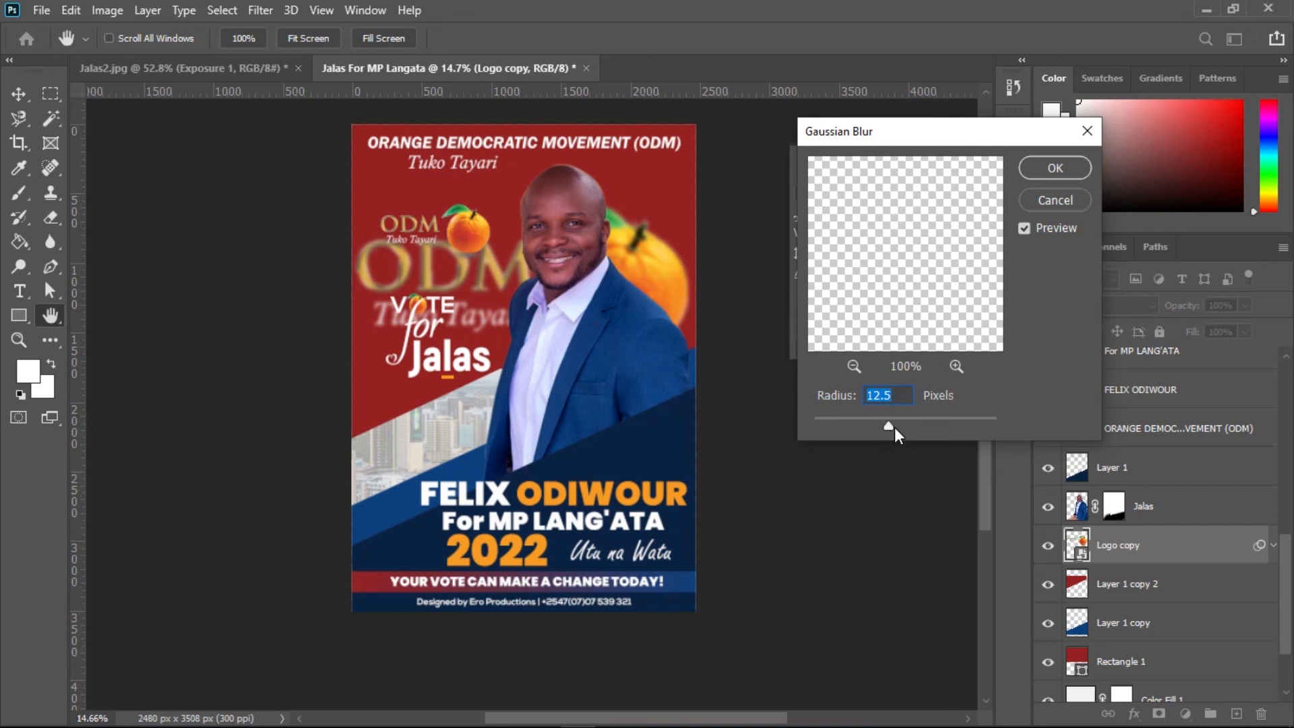
pyautogui.click(1053, 201)
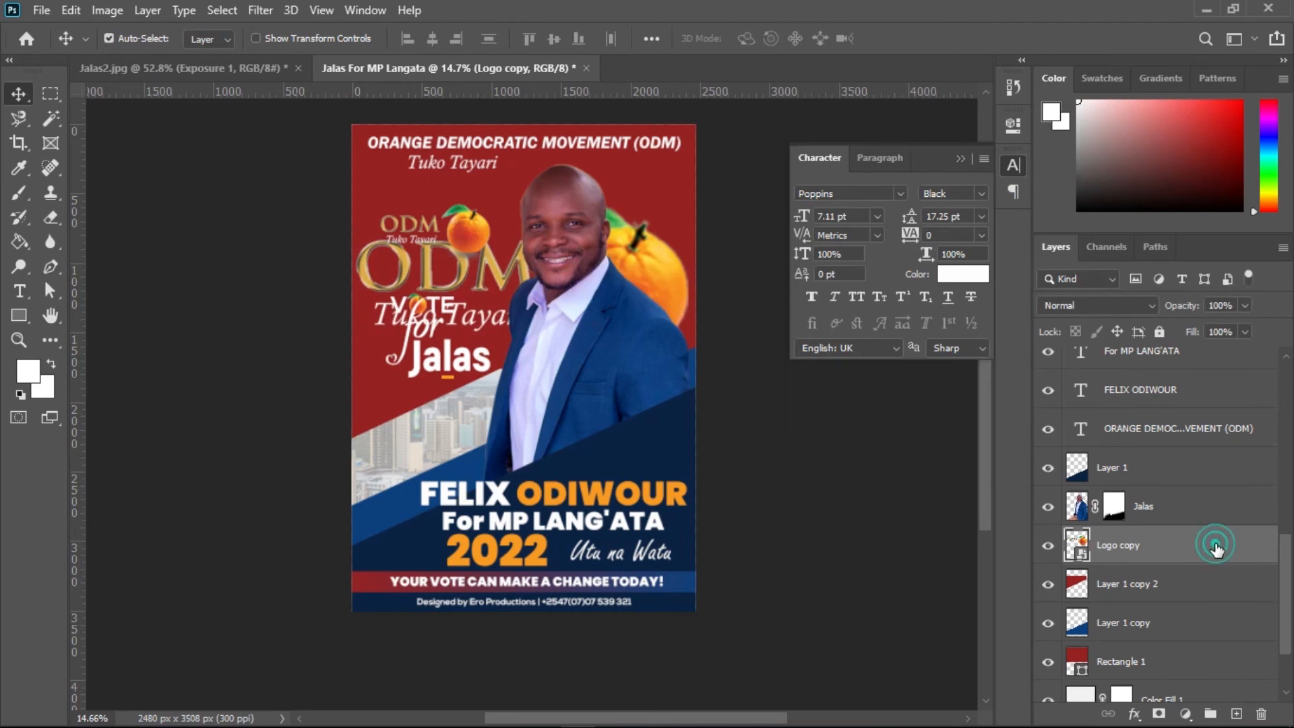
# Set the Logo copy layer's opacity to 10%
pyautogui.moveTo(1184, 309); pyautogui.dragTo(1117, 310)
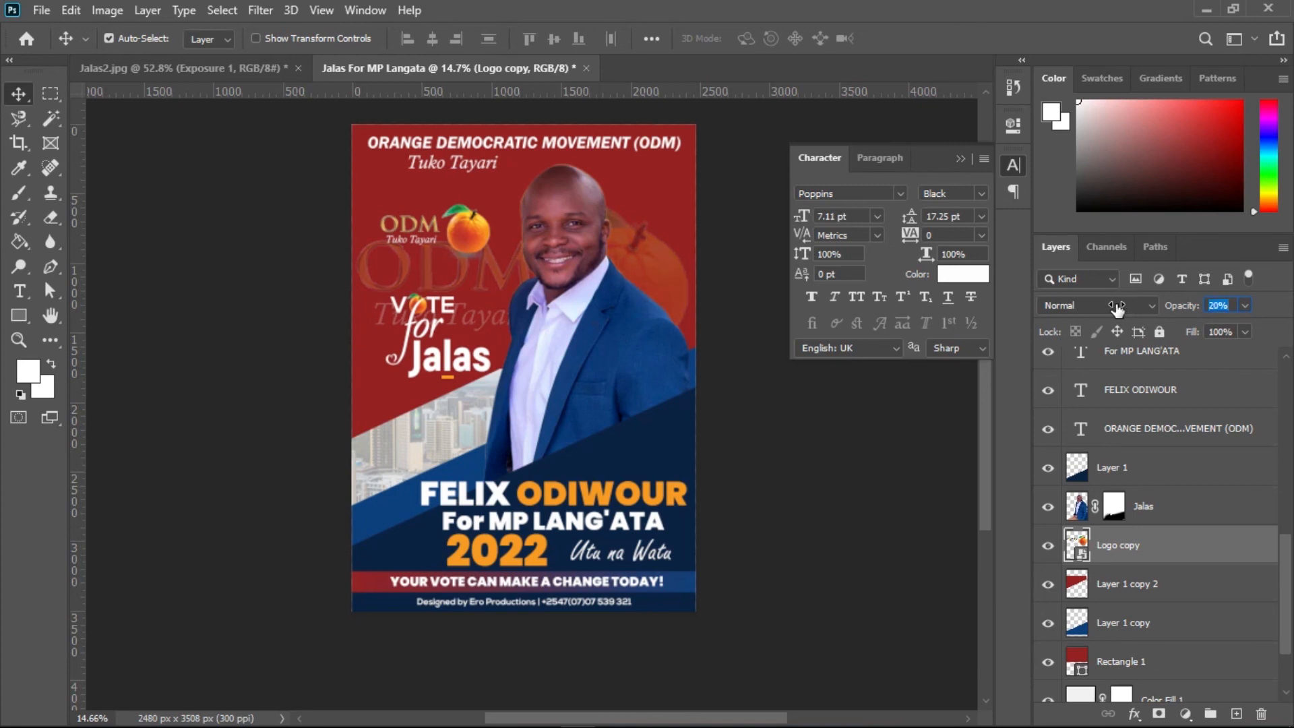
pyautogui.moveTo(1117, 309); pyautogui.dragTo(1114, 307)
pyautogui.click(1232, 306)
pyautogui.write('10')
pyautogui.press('Return')
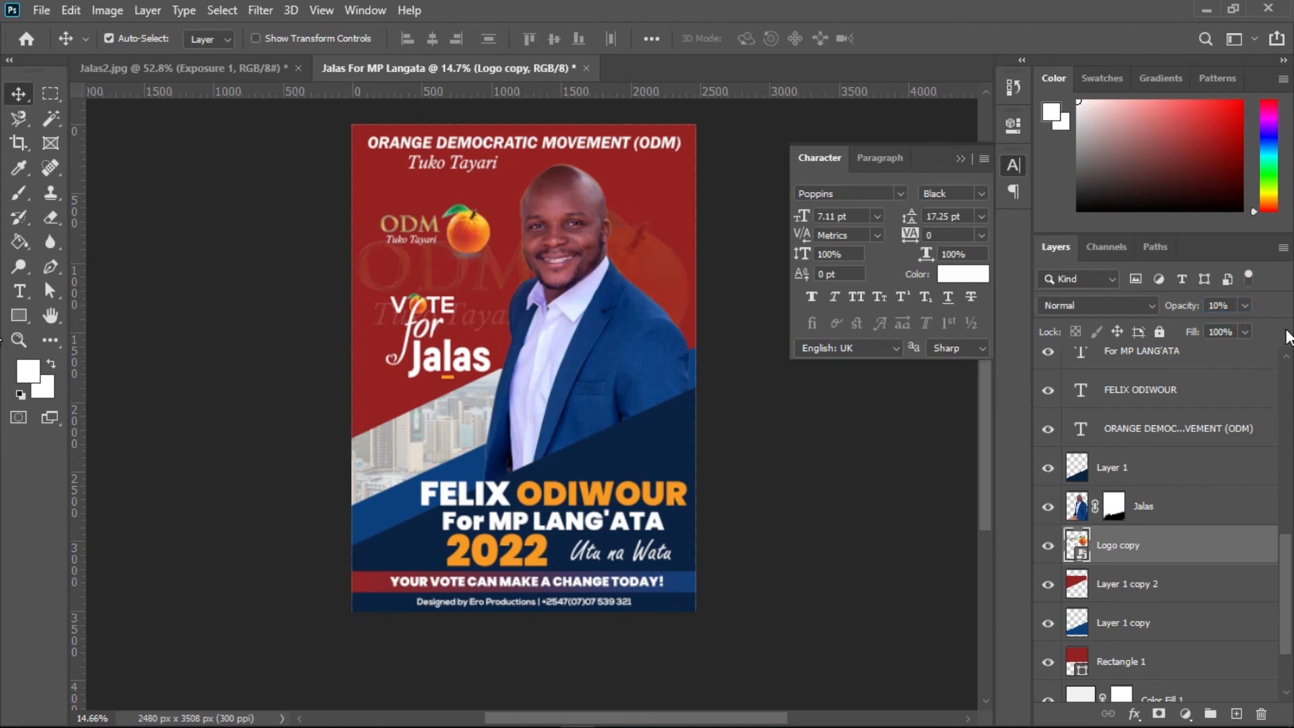
# Apply a Gaussian Blur with a radius of 3.5 pixels to the Logo copy layer, collapse its smart filter list and deselect the layer
pyautogui.click(266, 17)
pyautogui.moveTo(437, 224)
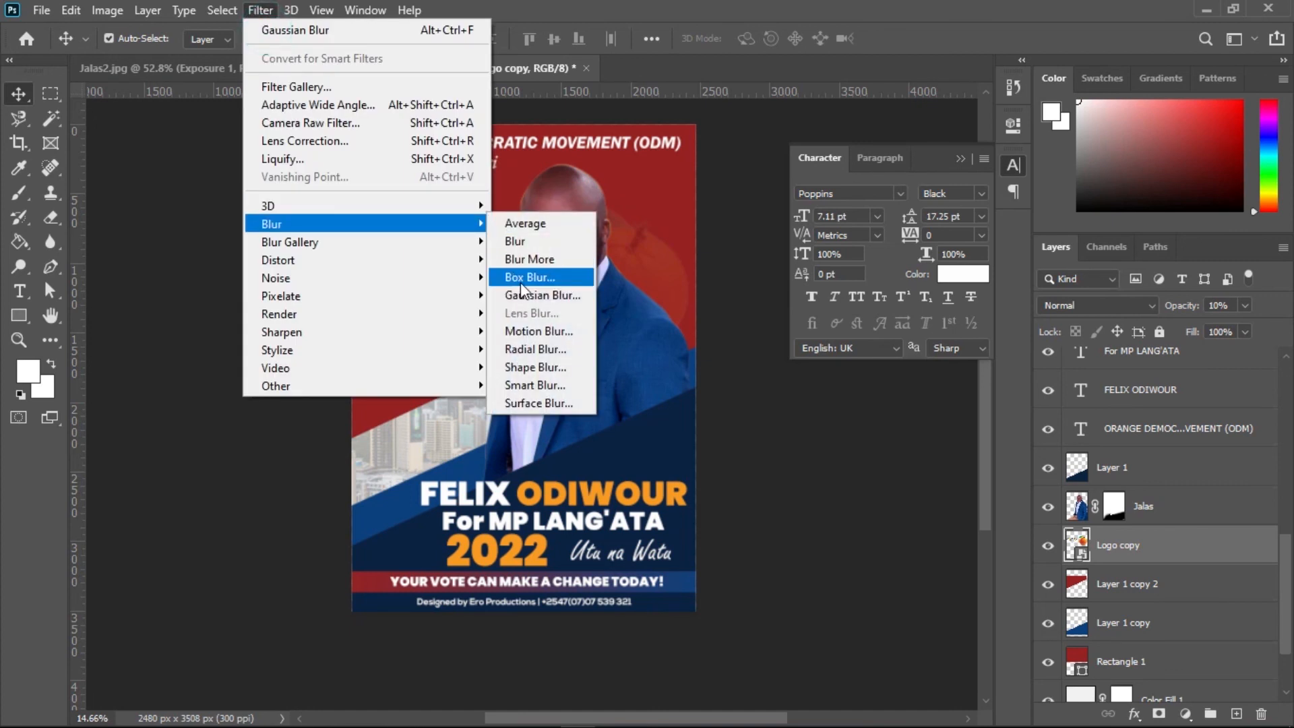
pyautogui.click(520, 299)
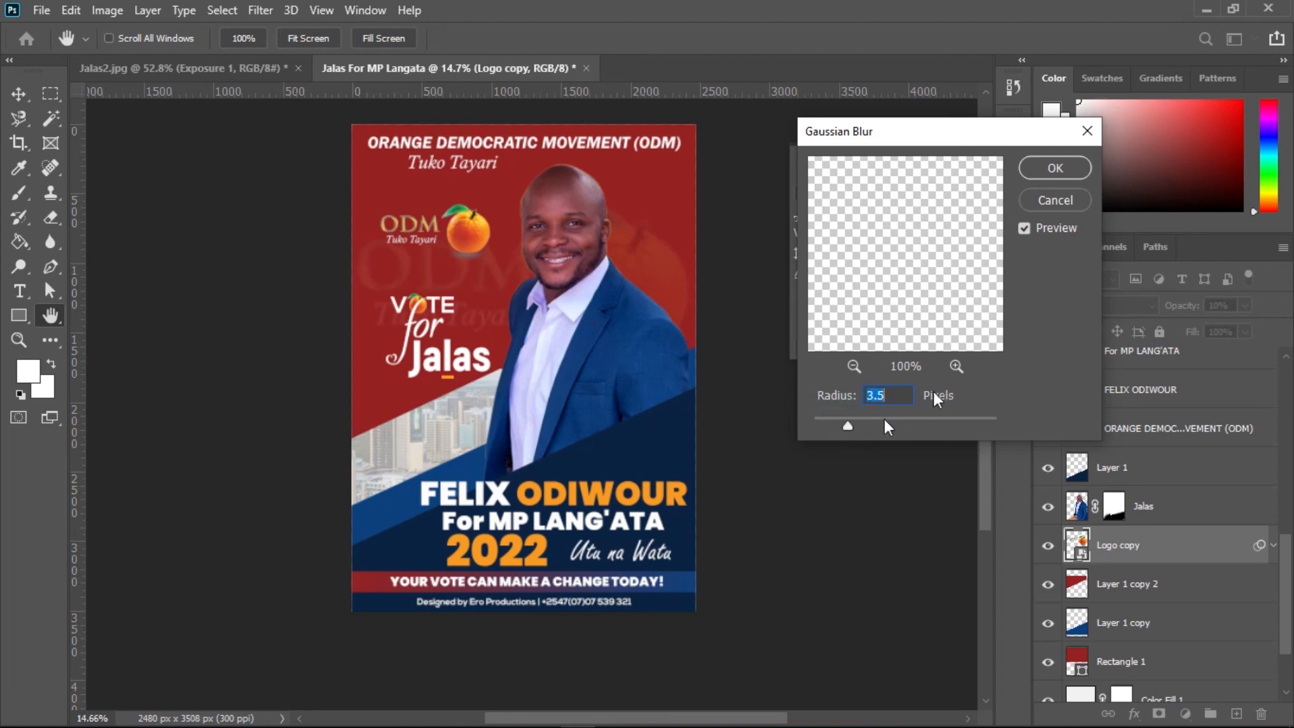
pyautogui.press('Return')
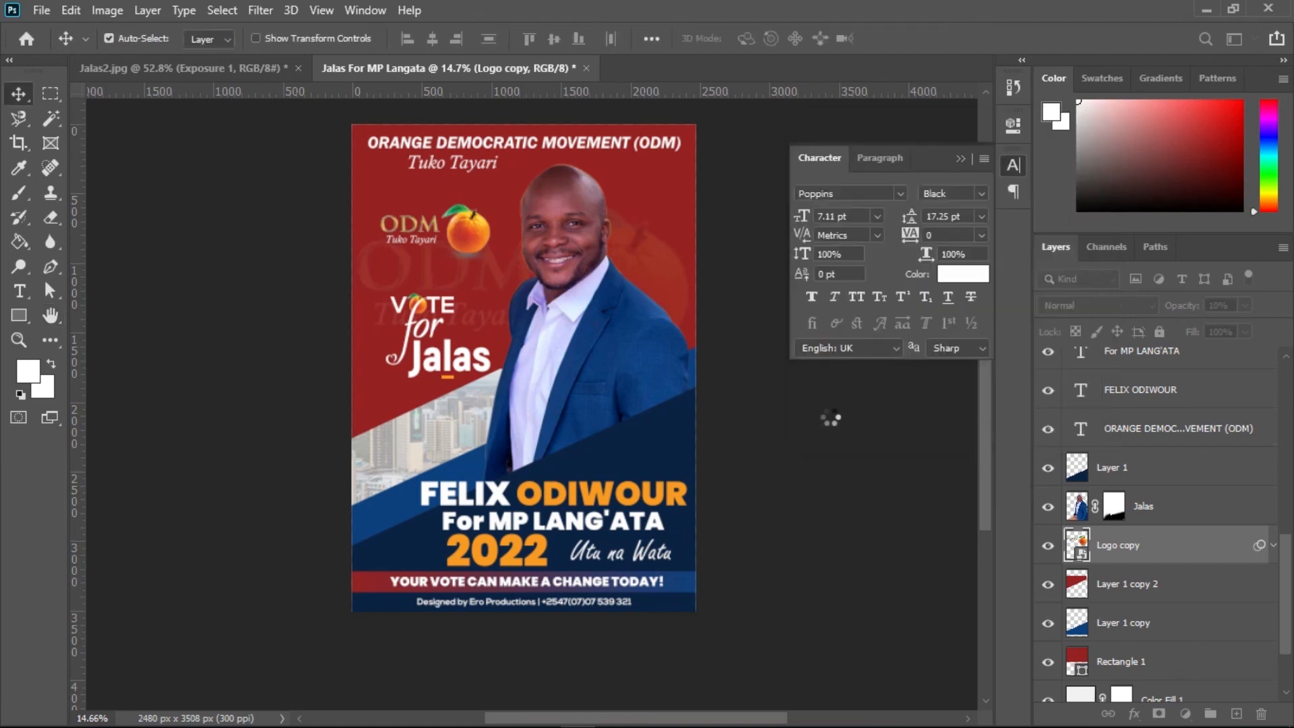
pyautogui.click(1273, 546)
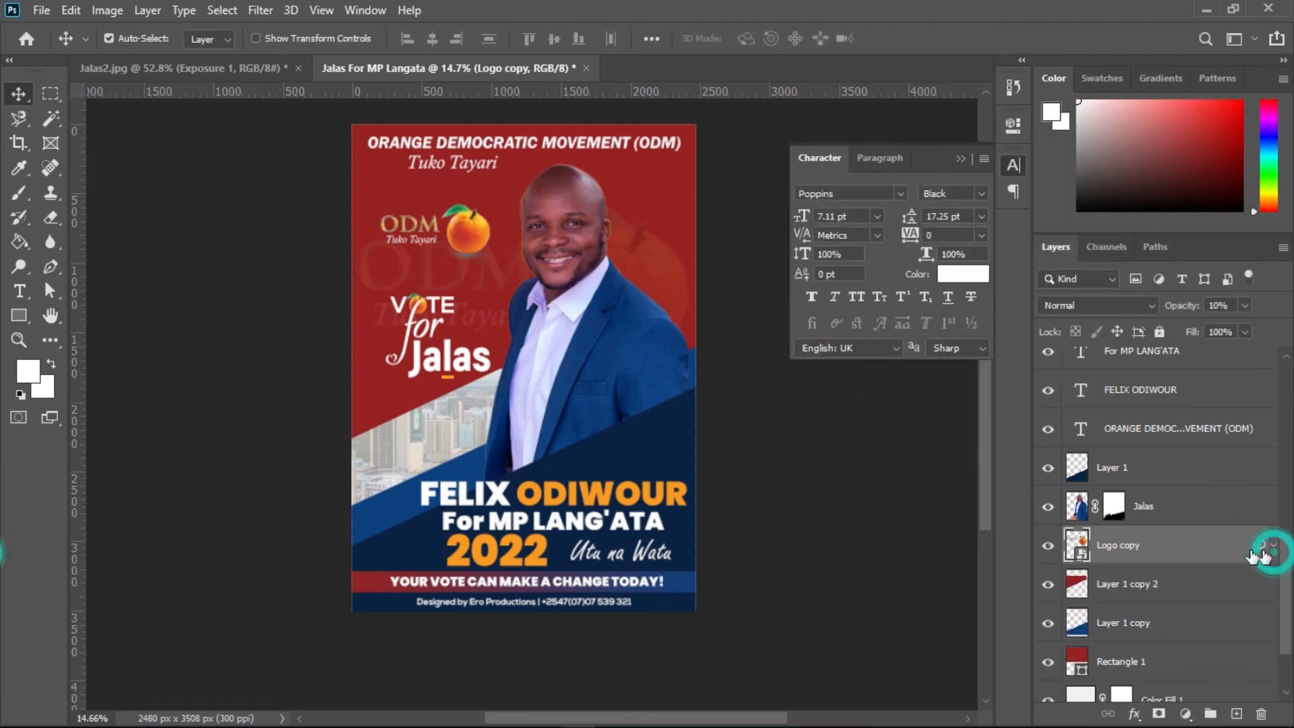
pyautogui.moveTo(1184, 308); pyautogui.dragTo(1175, 309)
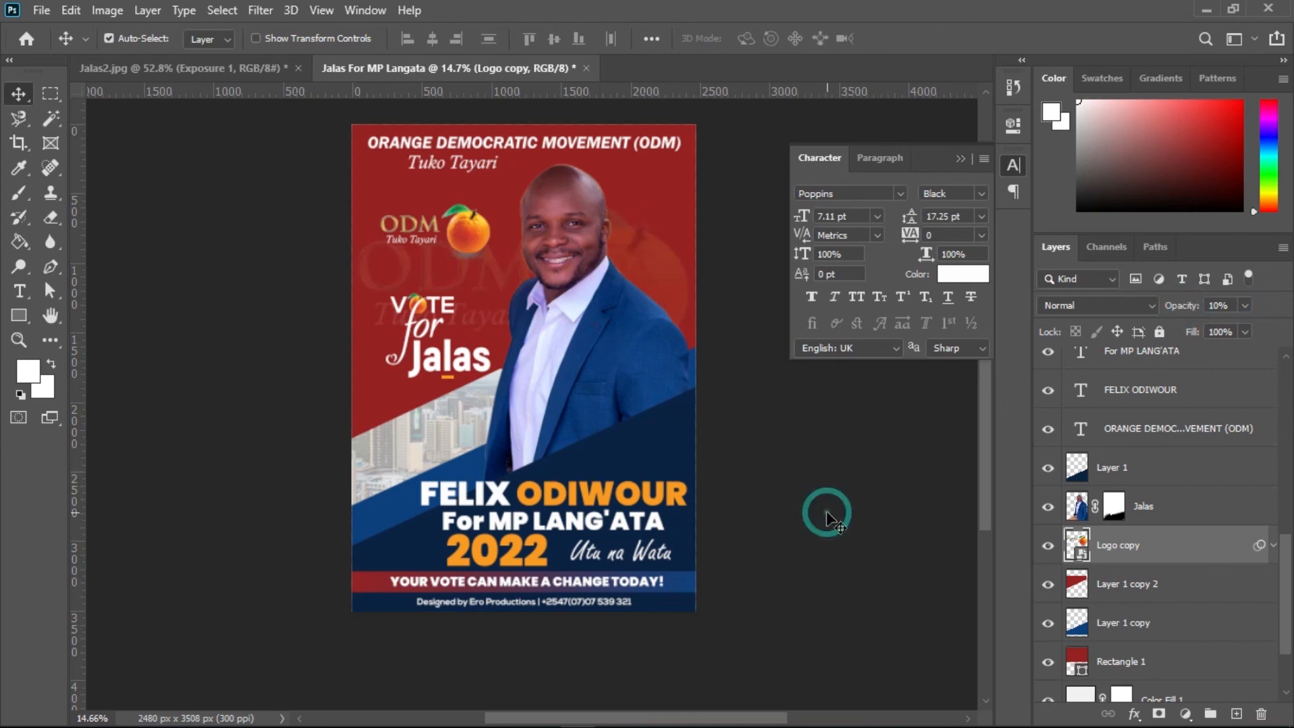
pyautogui.click(750, 462)
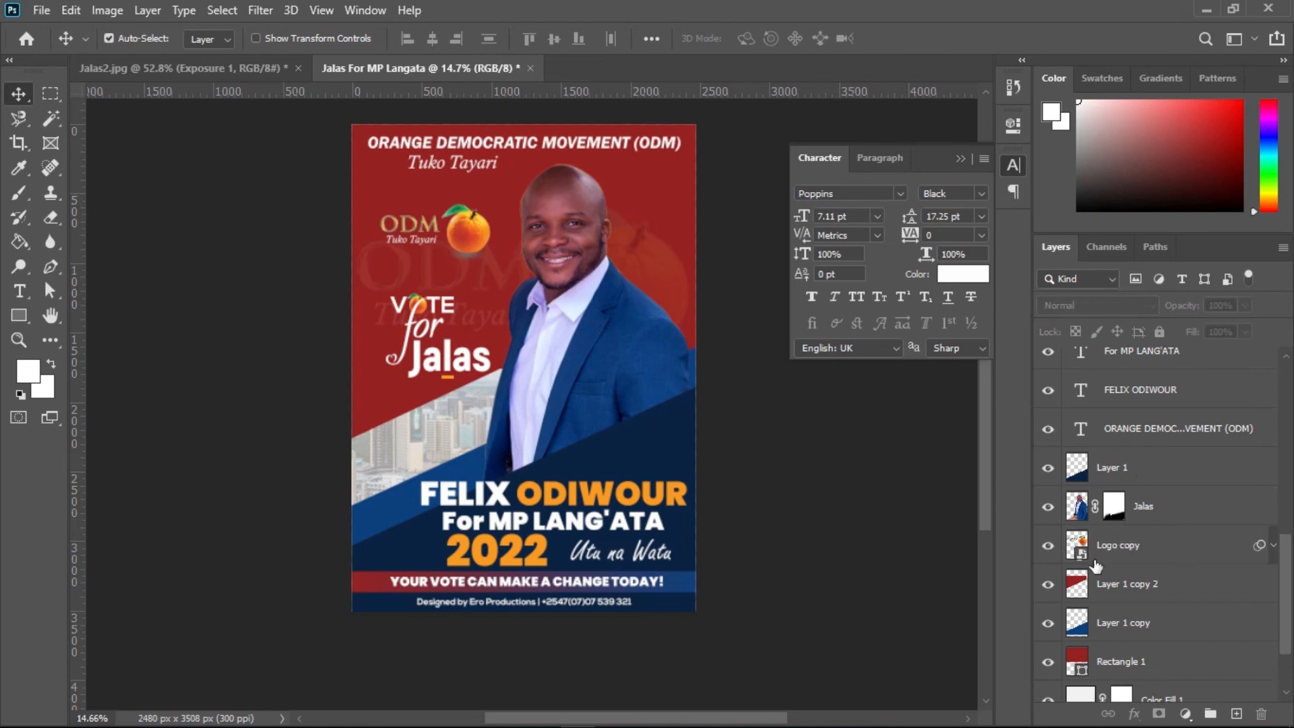
# Move the faded Logo copy upward on the poster so it sits behind the candidate's head and the small ODM logo
pyautogui.click(1147, 549)
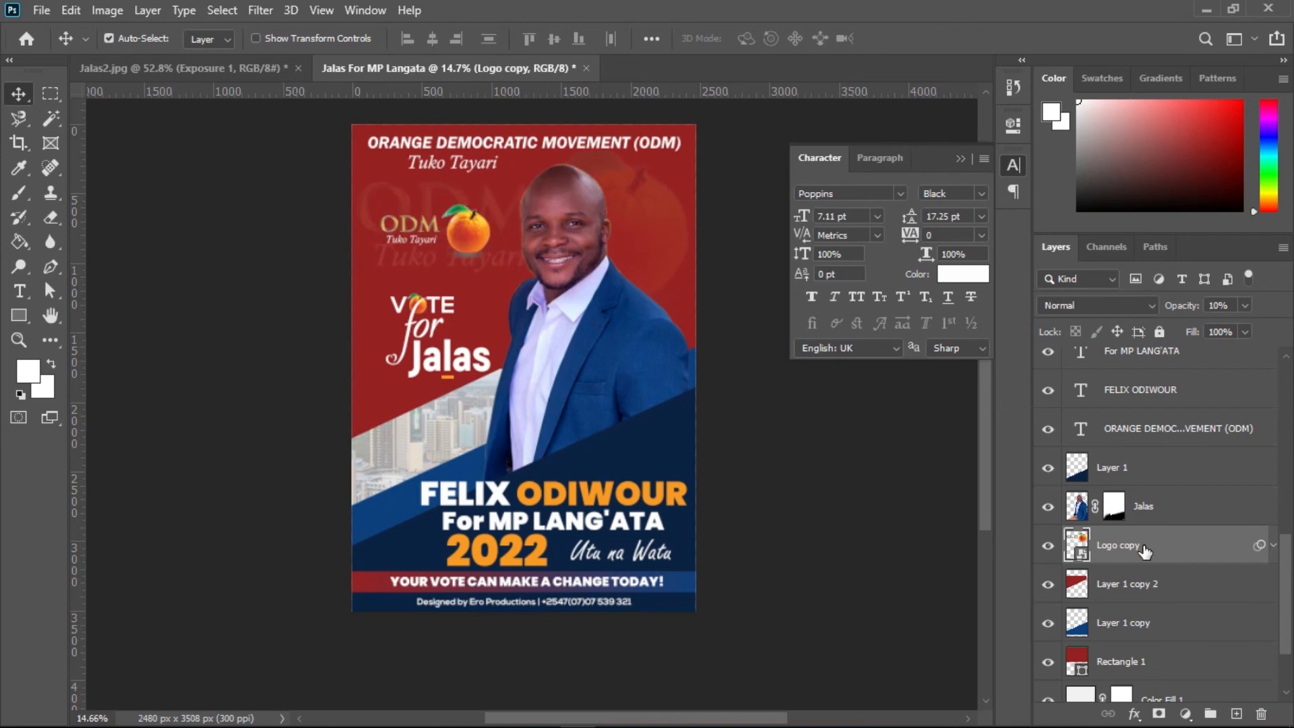
pyautogui.hotkey('ctrl', 'space')
pyautogui.moveTo(718, 537)
pyautogui.mouseDown()
pyautogui.moveTo(685, 533)
pyautogui.moveTo(759, 529)
pyautogui.moveTo(687, 528)
pyautogui.moveTo(701, 526)
pyautogui.mouseUp()
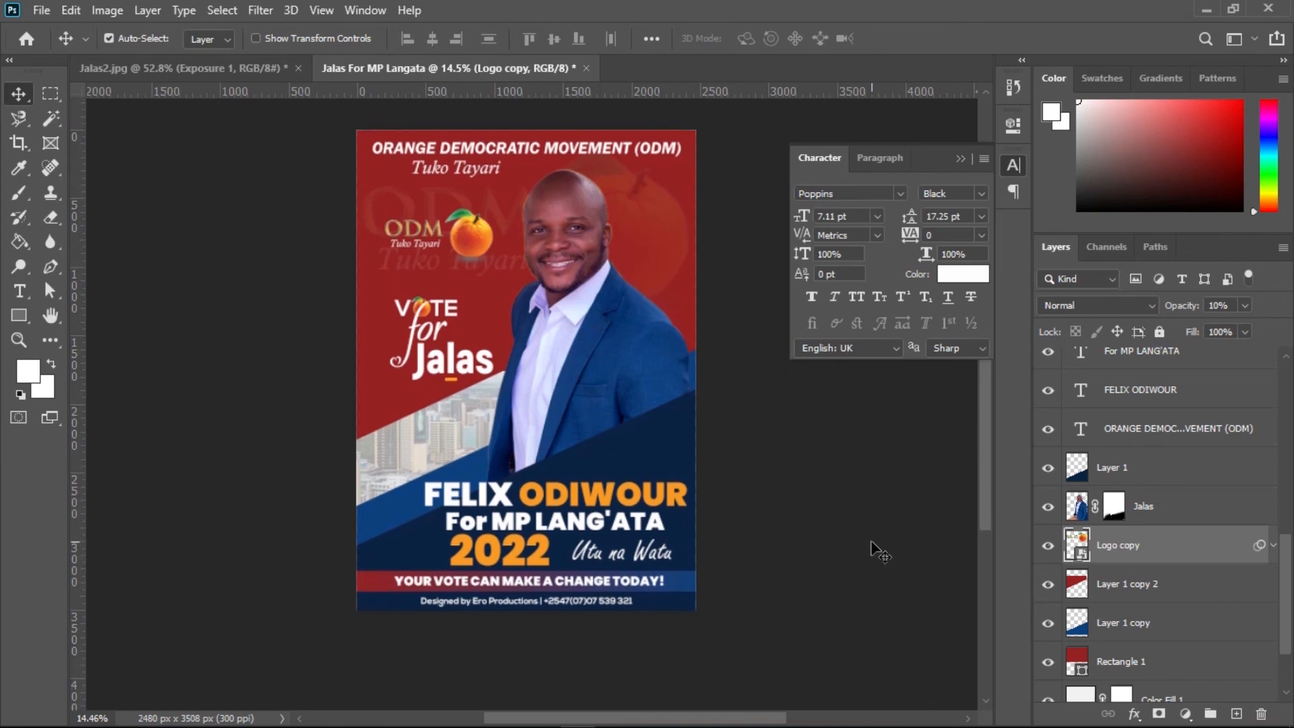
pyautogui.scroll(10, 1126, 489)
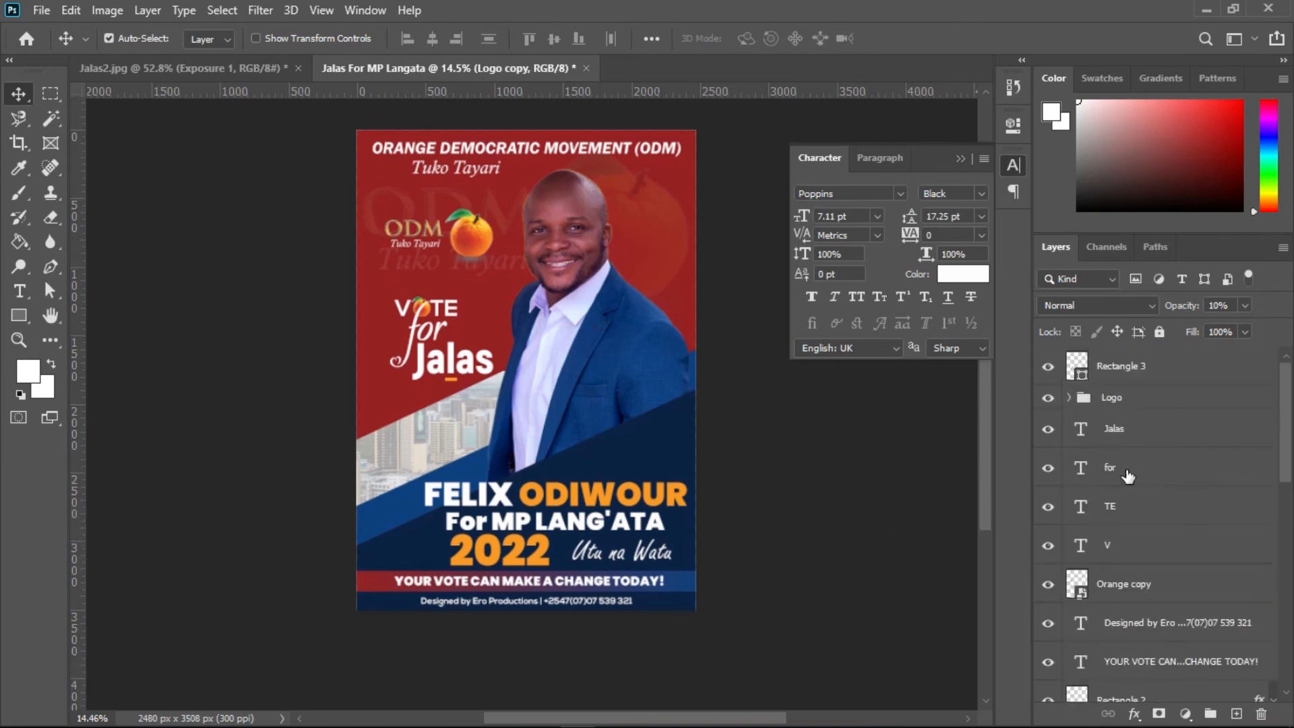
pyautogui.click(1124, 371)
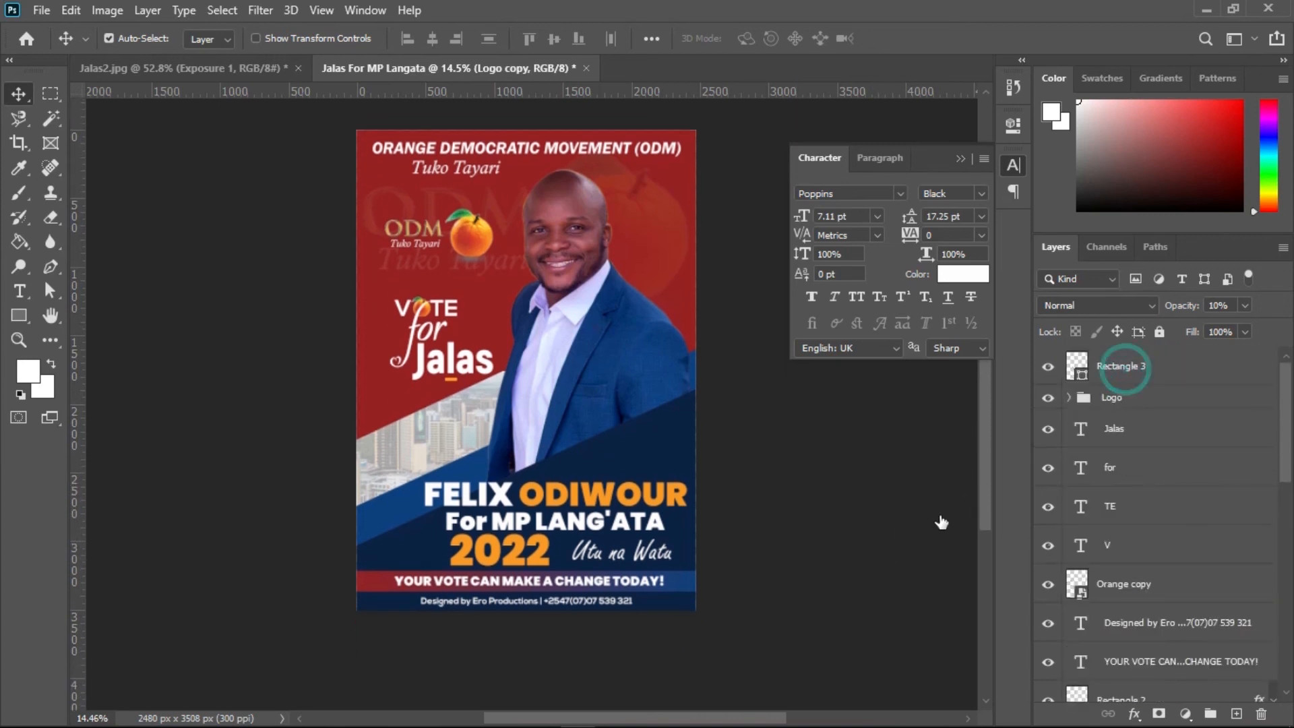
pyautogui.click(842, 532)
pyautogui.press('ctrl')
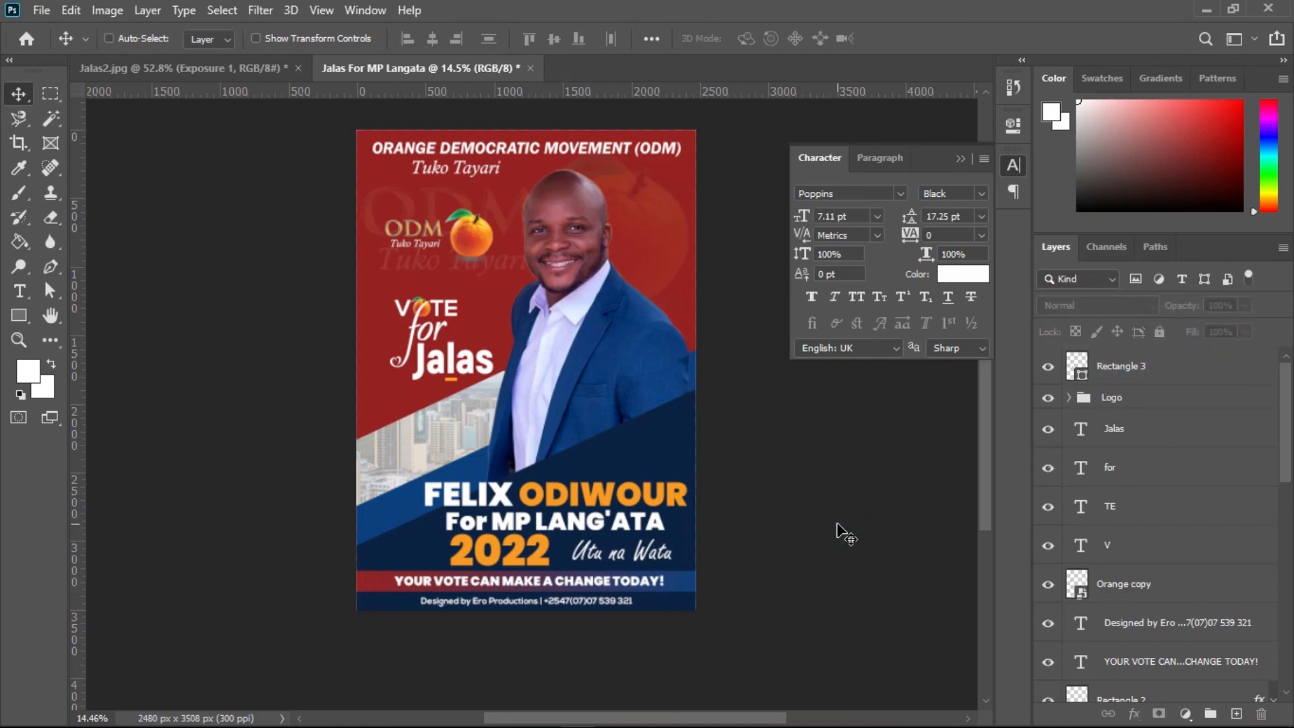
pyautogui.scroll(3, 842, 532)
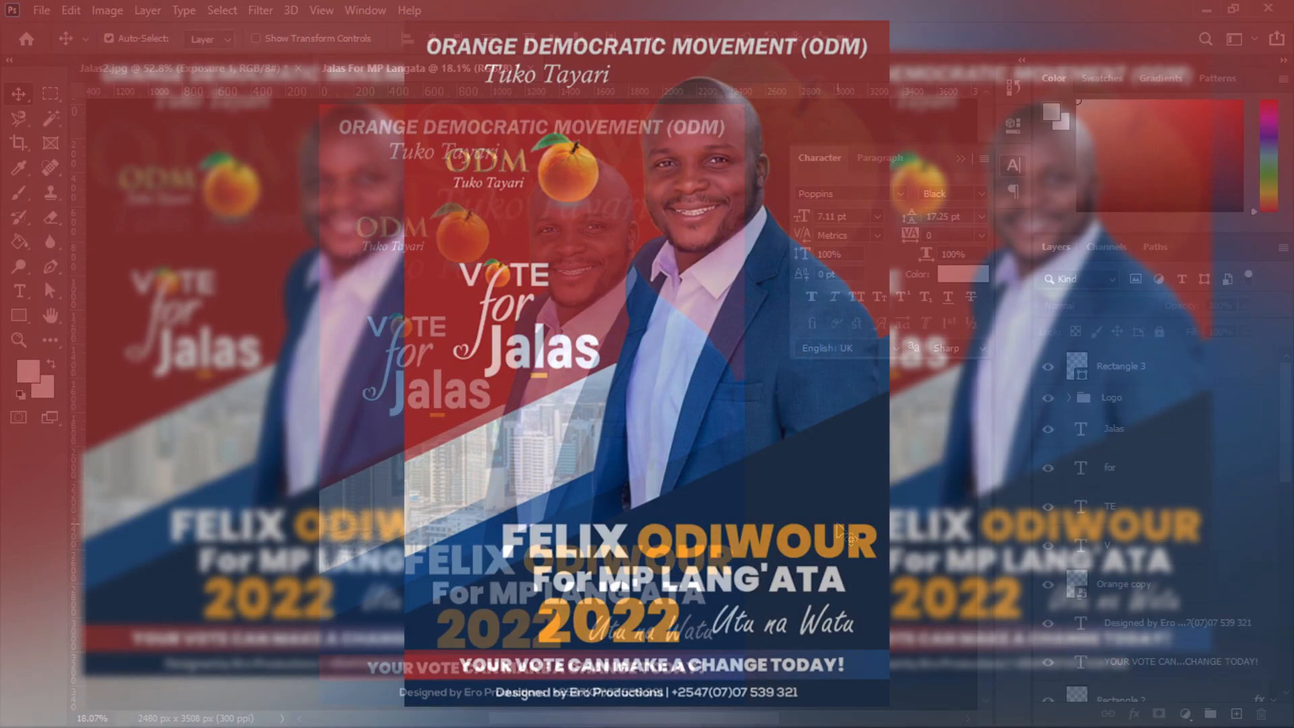